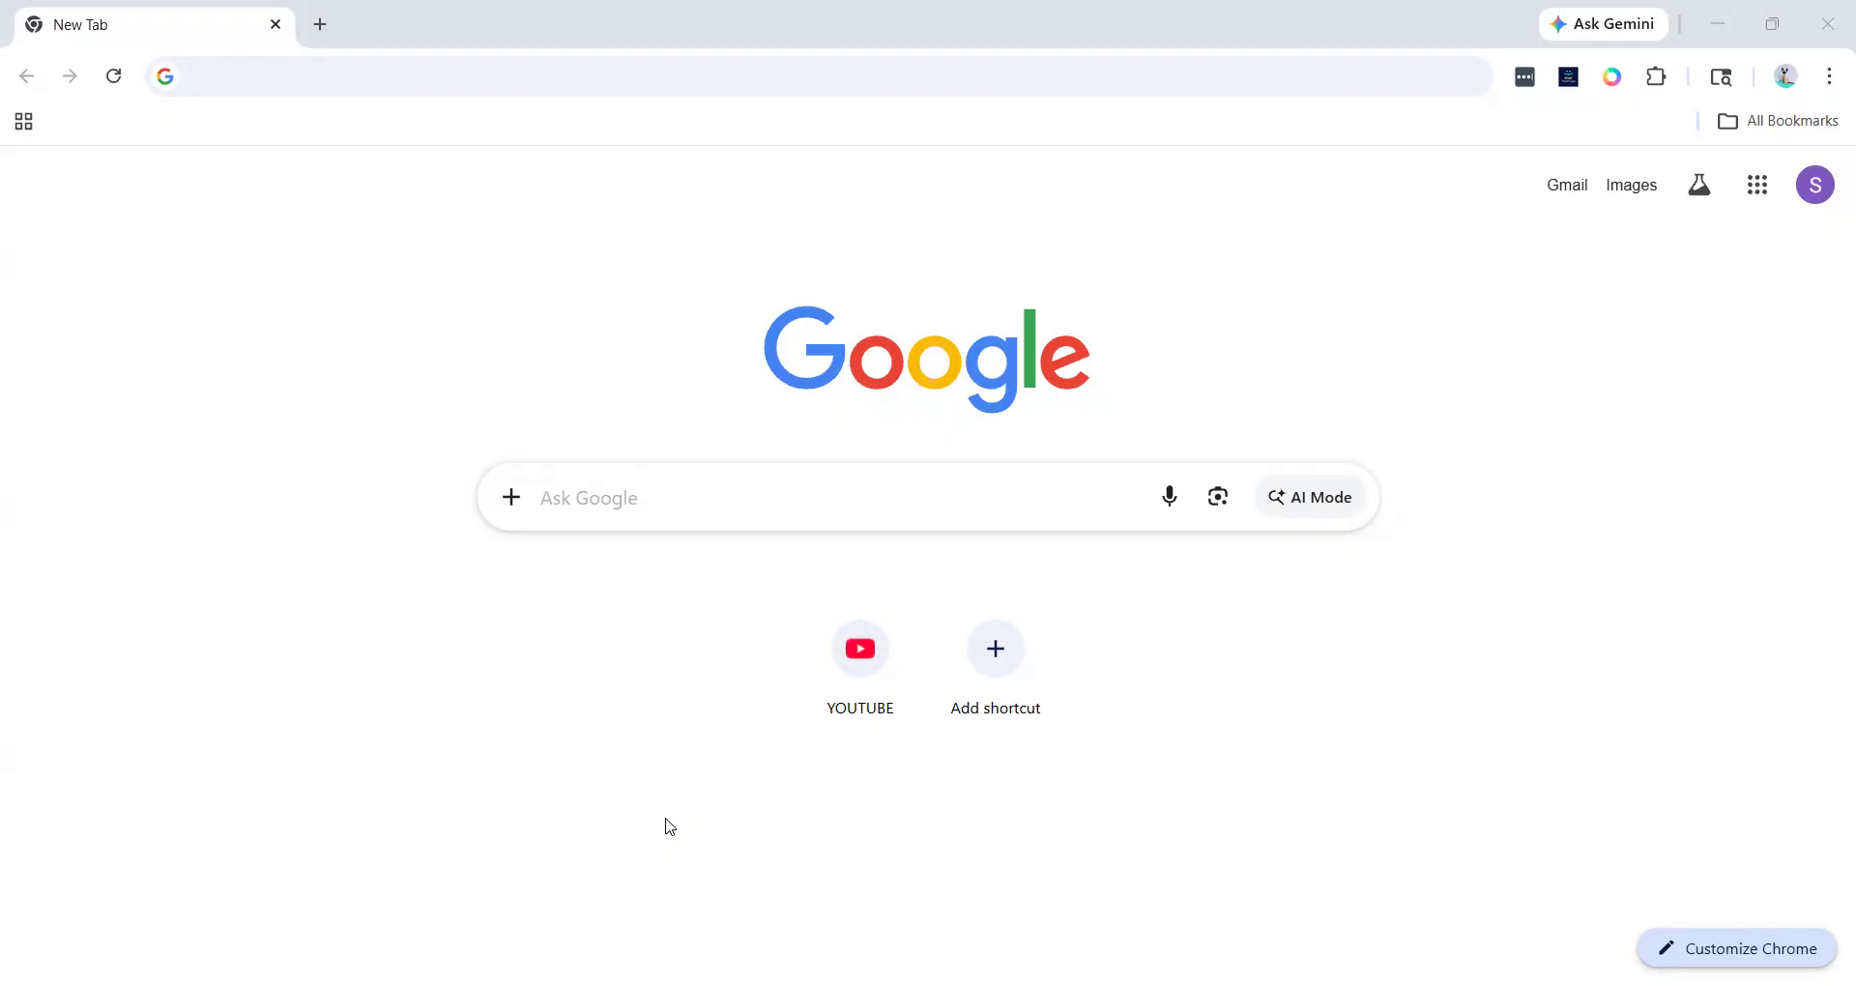
- Open mc.exacttarget.com in a browser tab
click(261, 62)
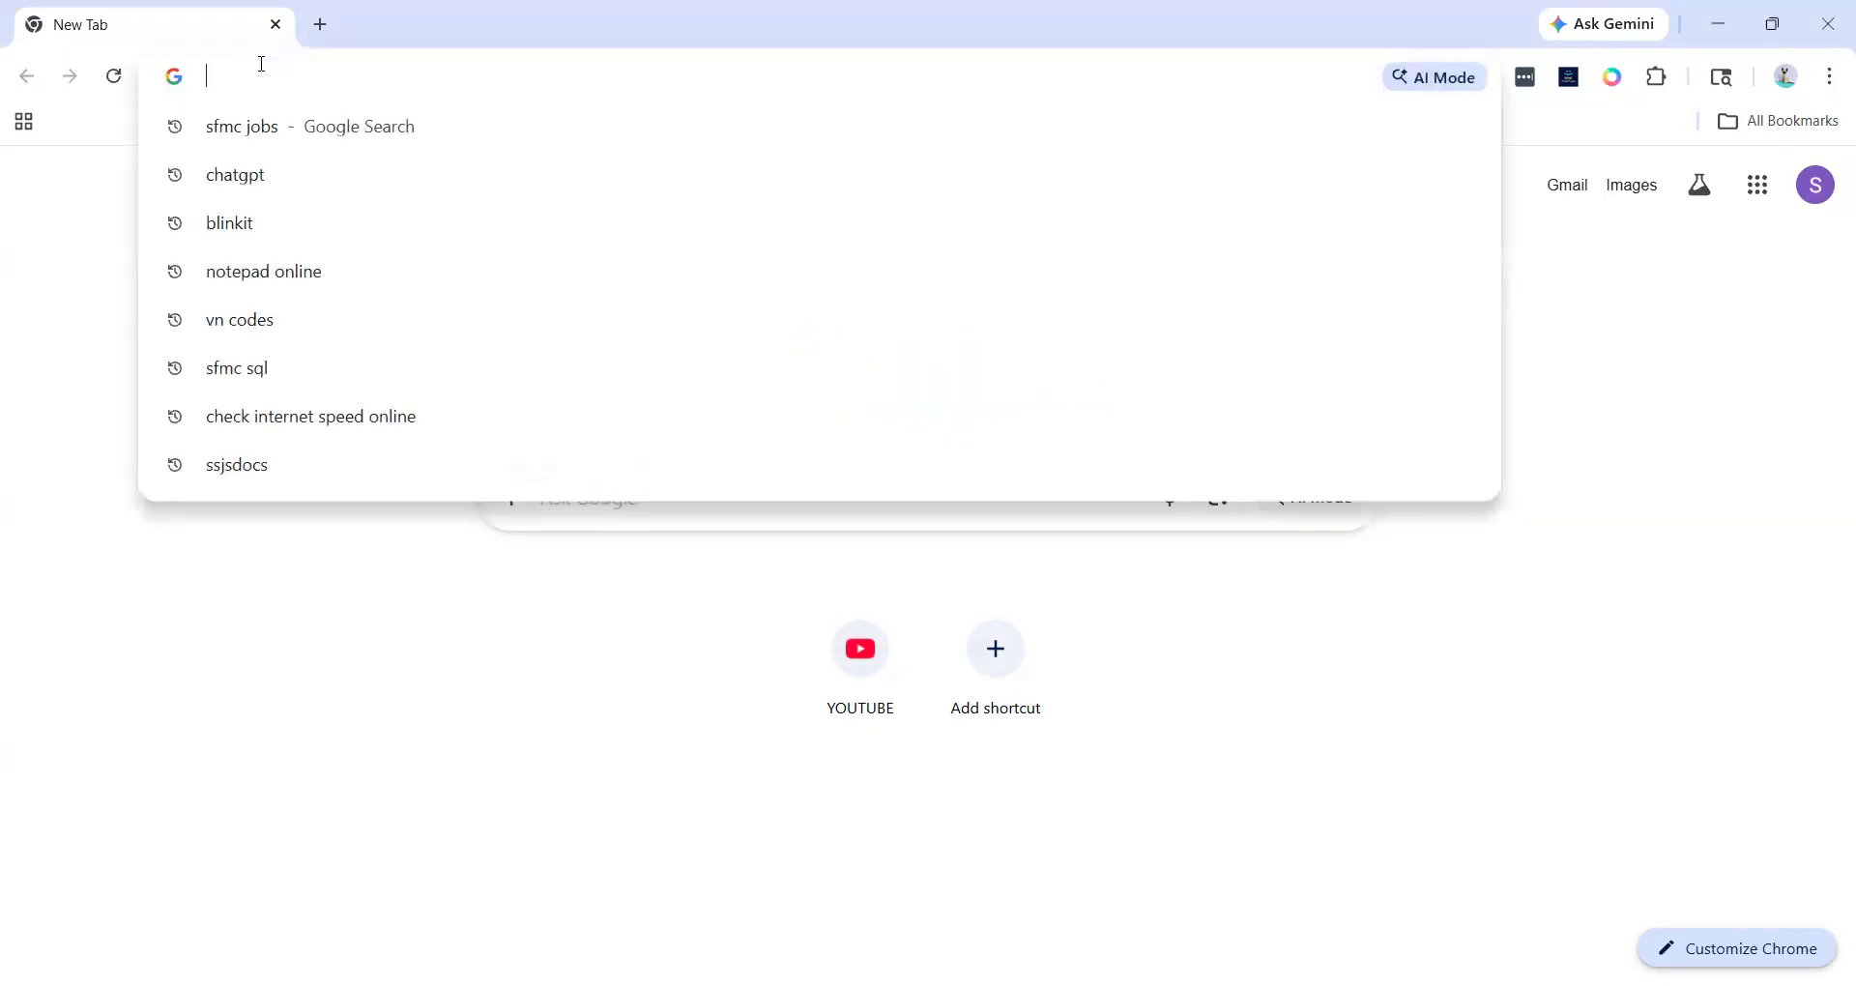
click(303, 667)
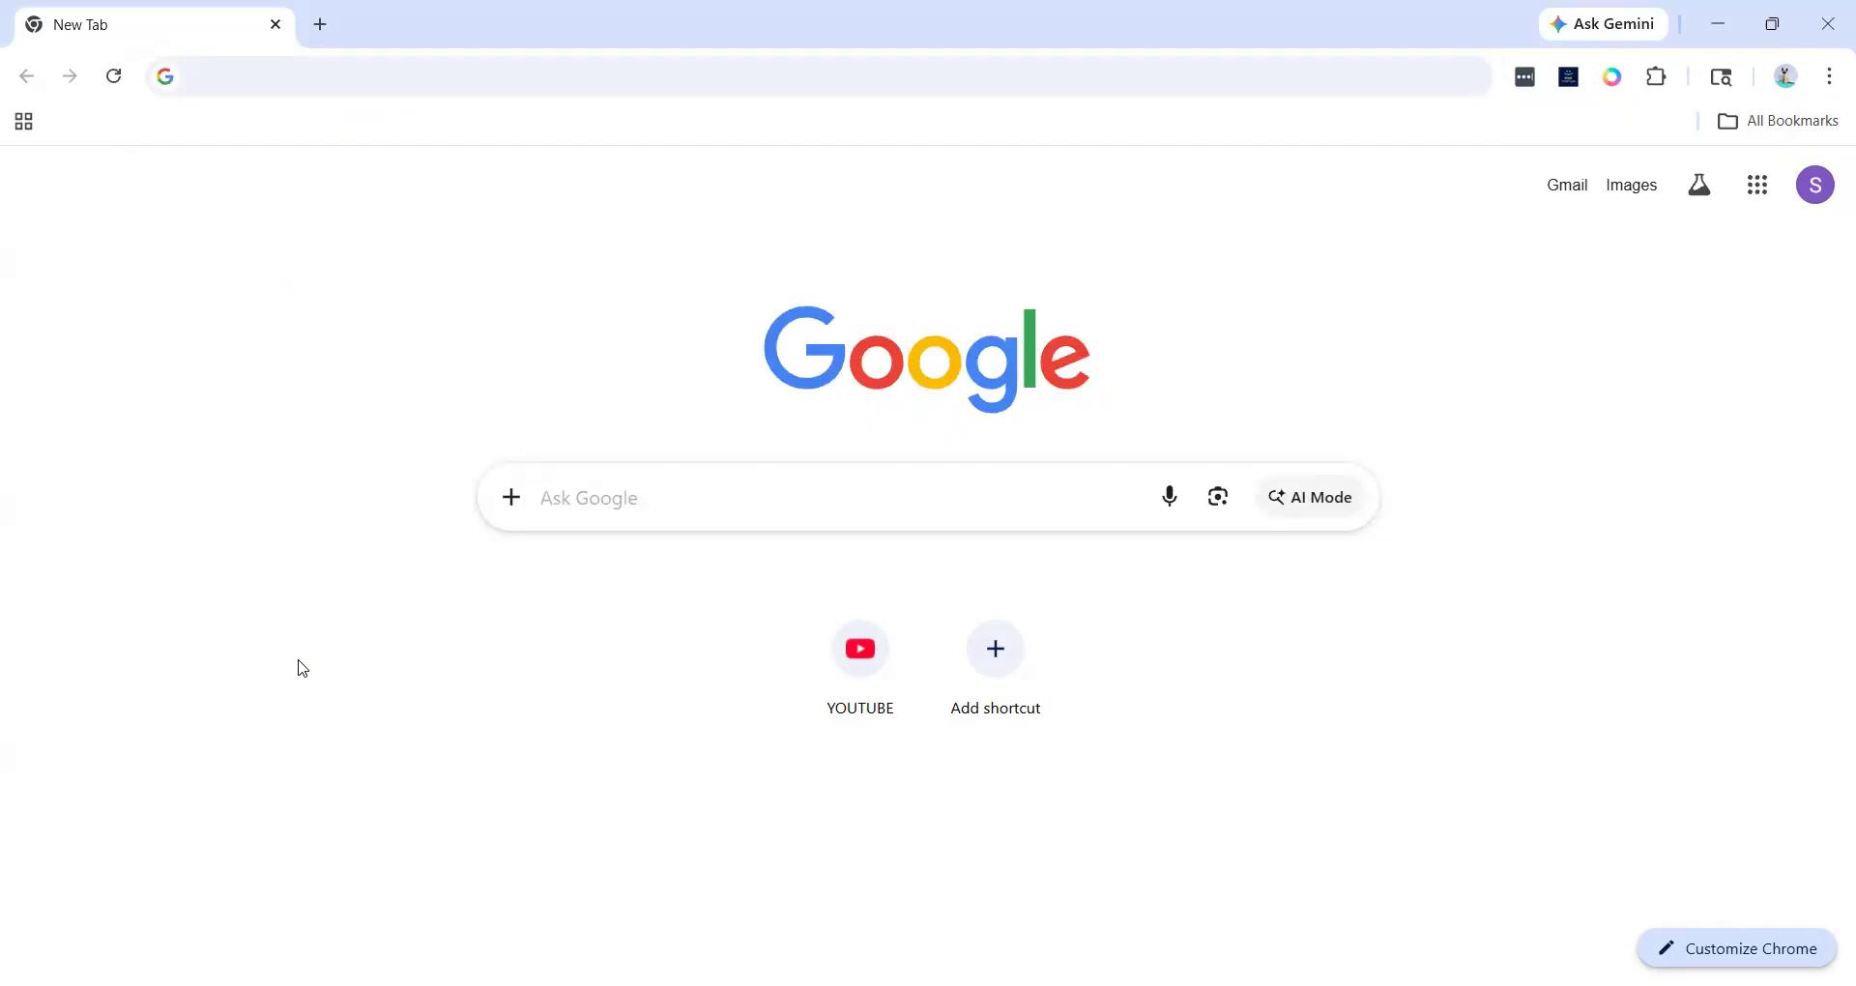
click(320, 89)
text(mc.exacttarget.com)
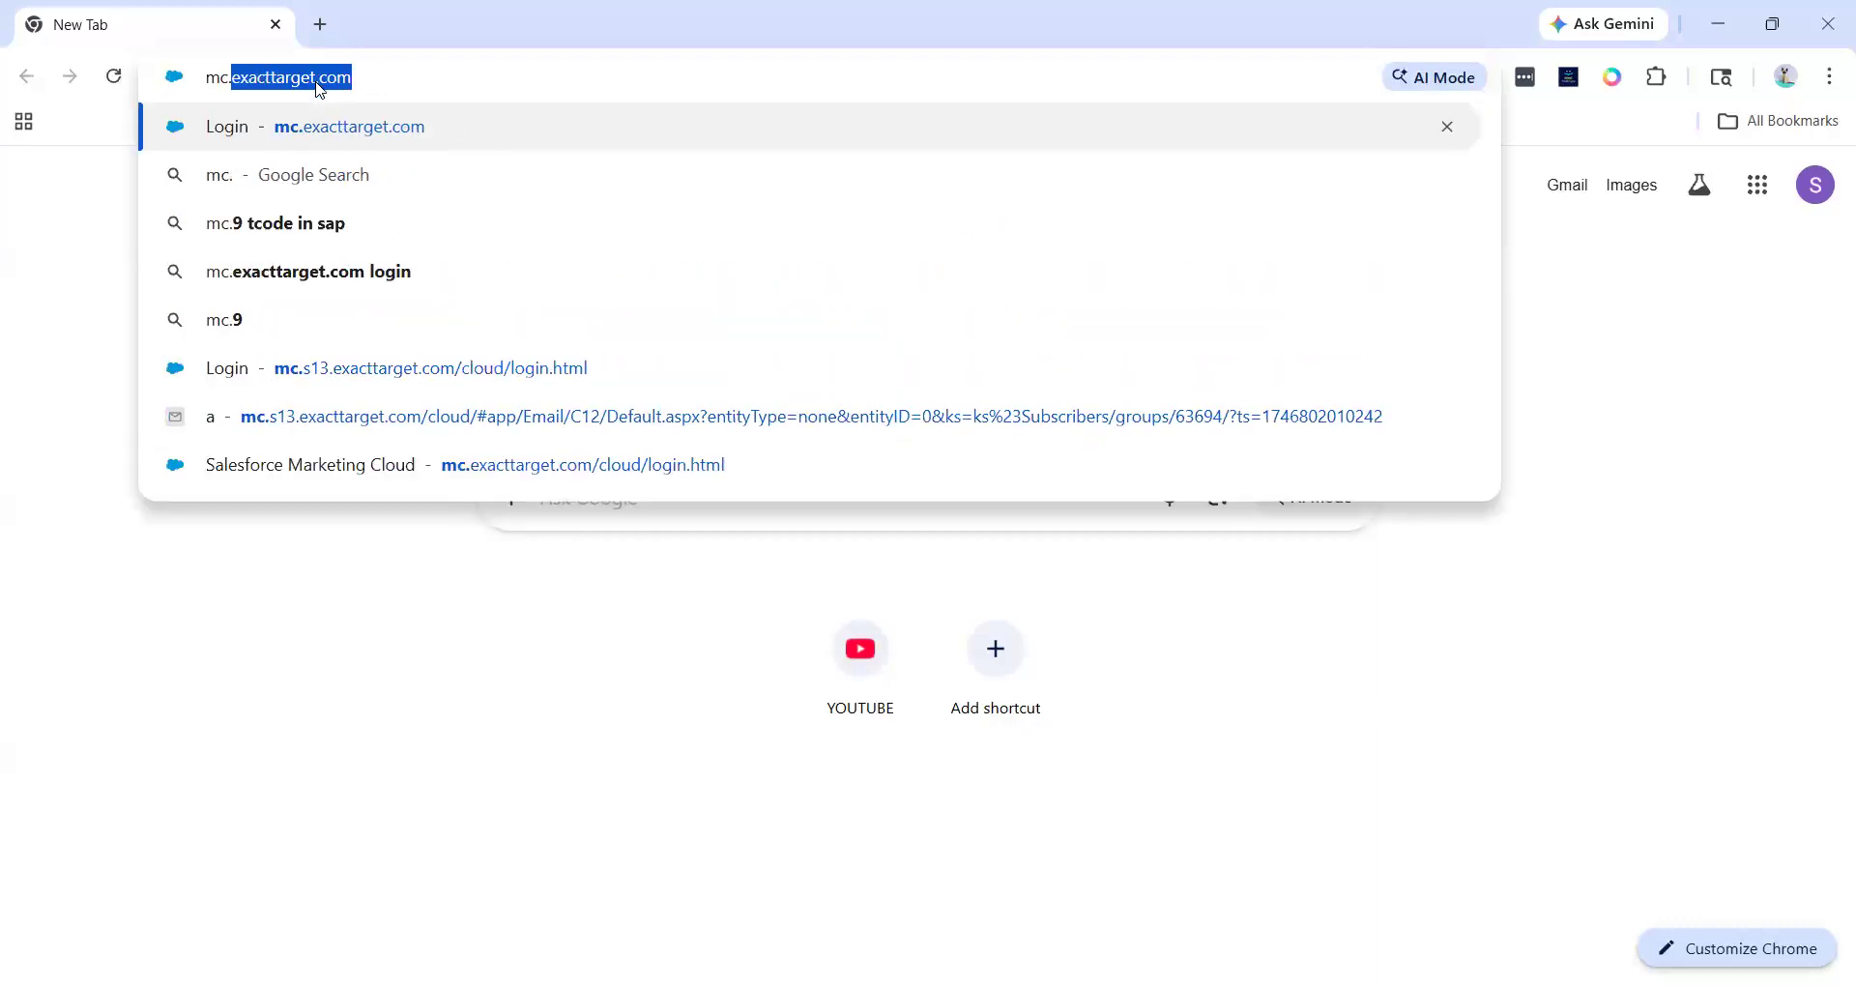
key(Right)
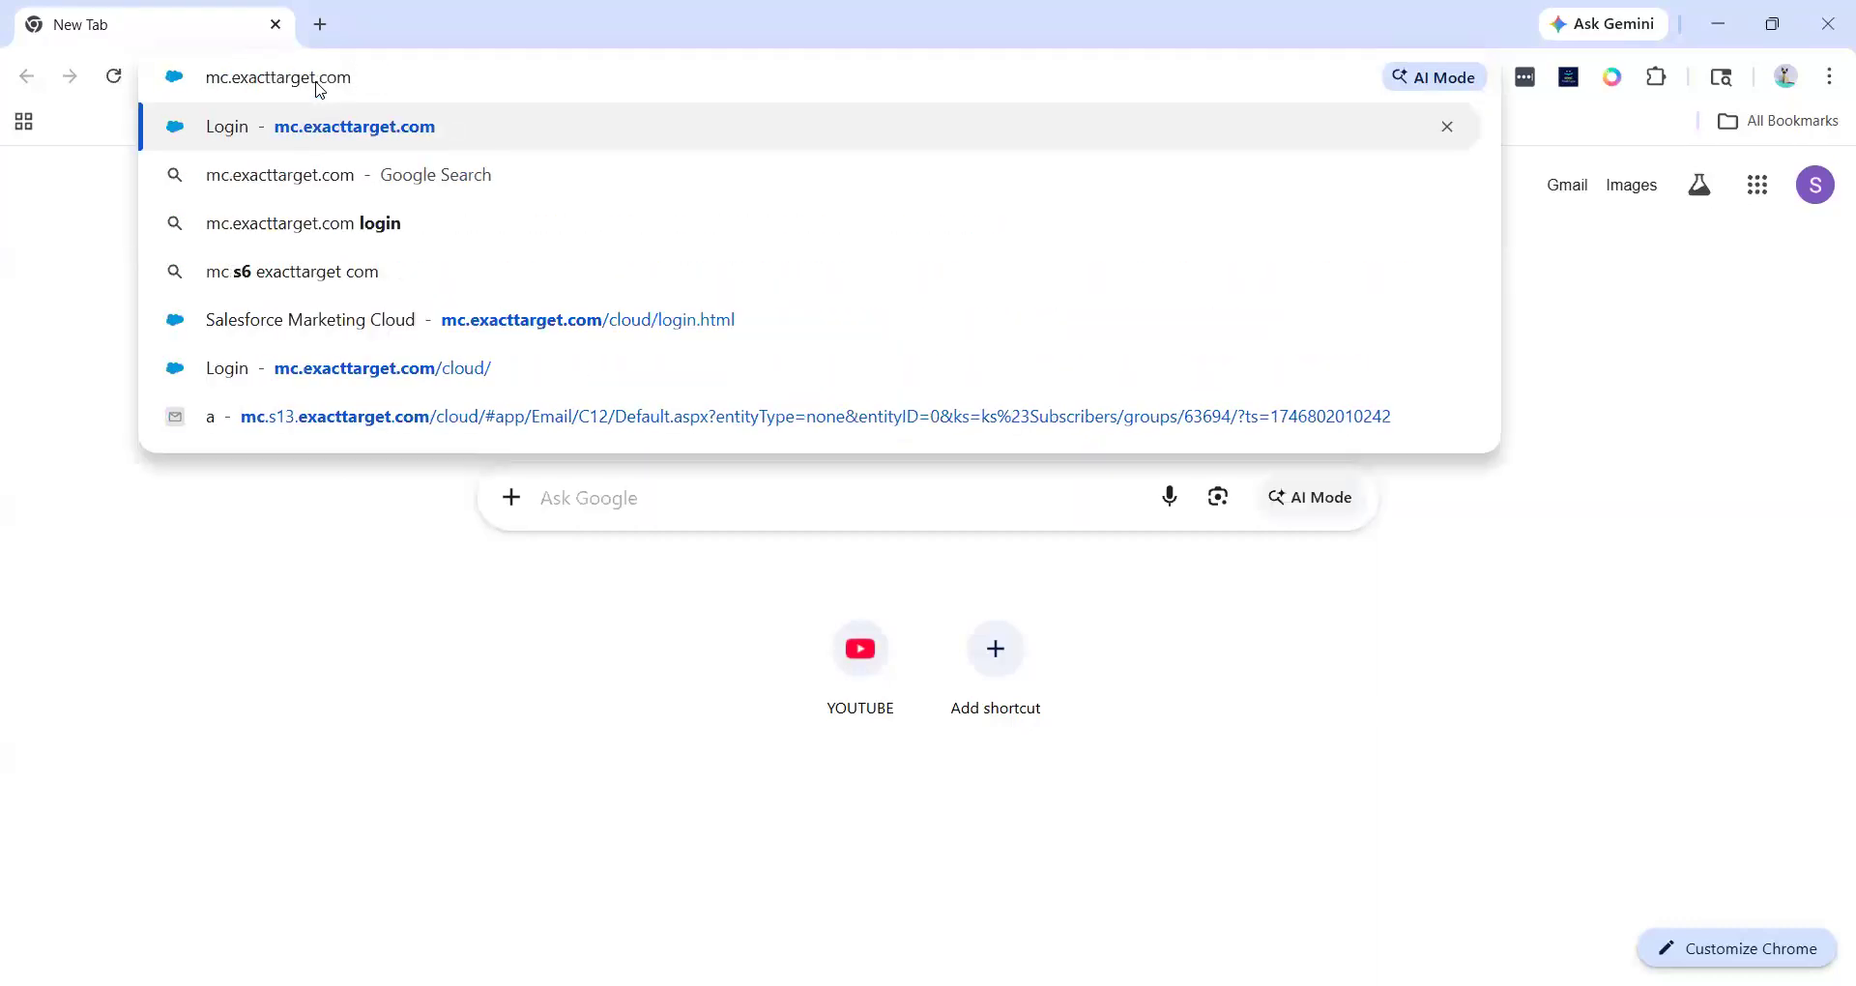
key(Return)
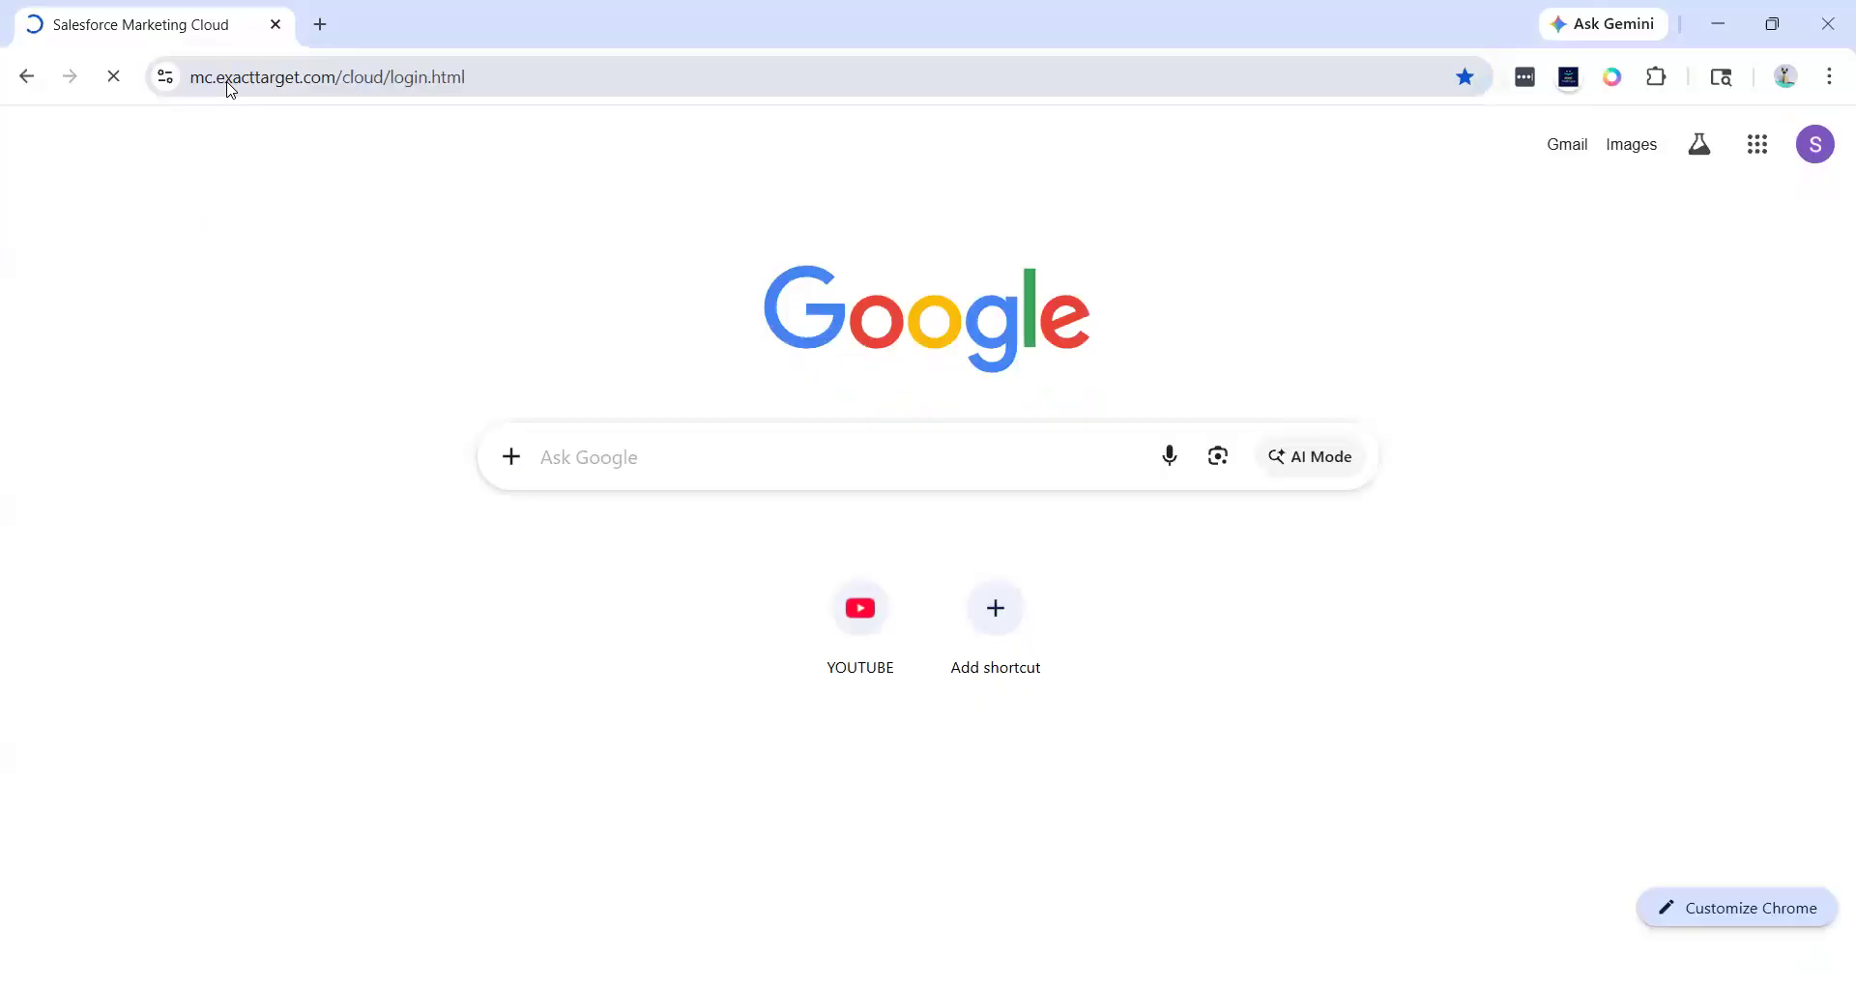
drag(217, 77, 191, 77)
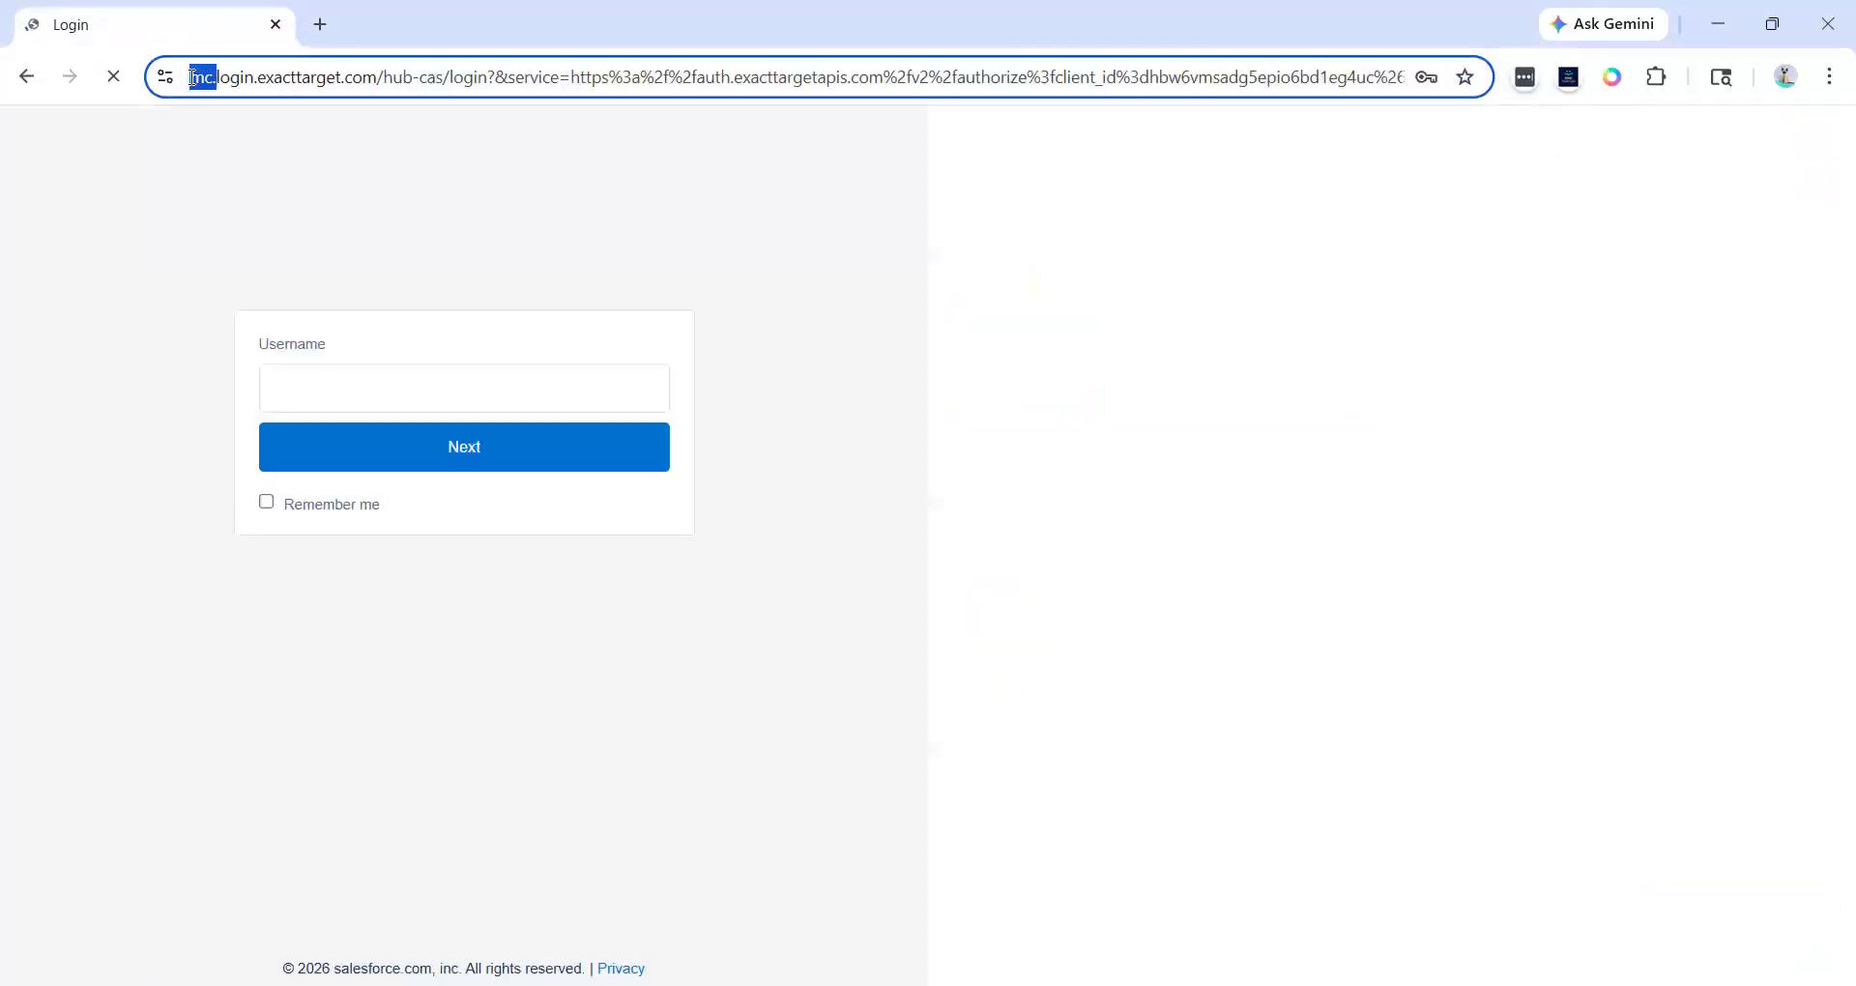
double_click(316, 78)
click(389, 79)
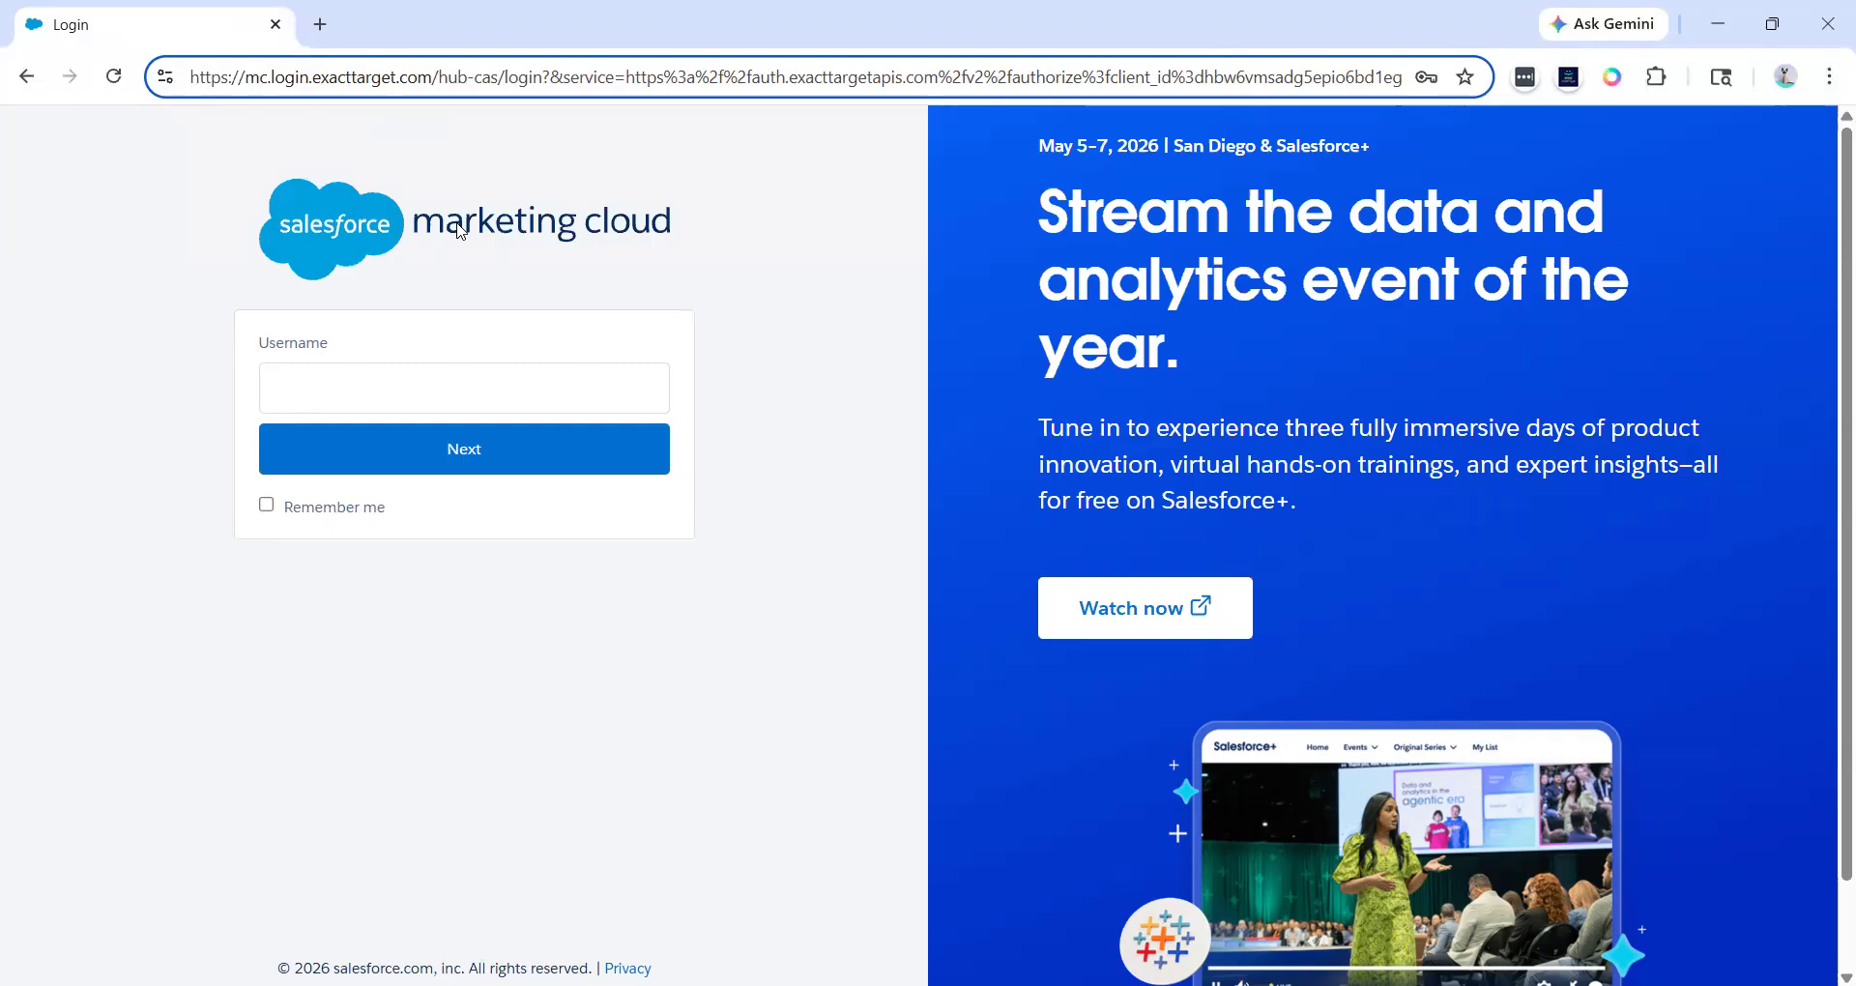
click(232, 249)
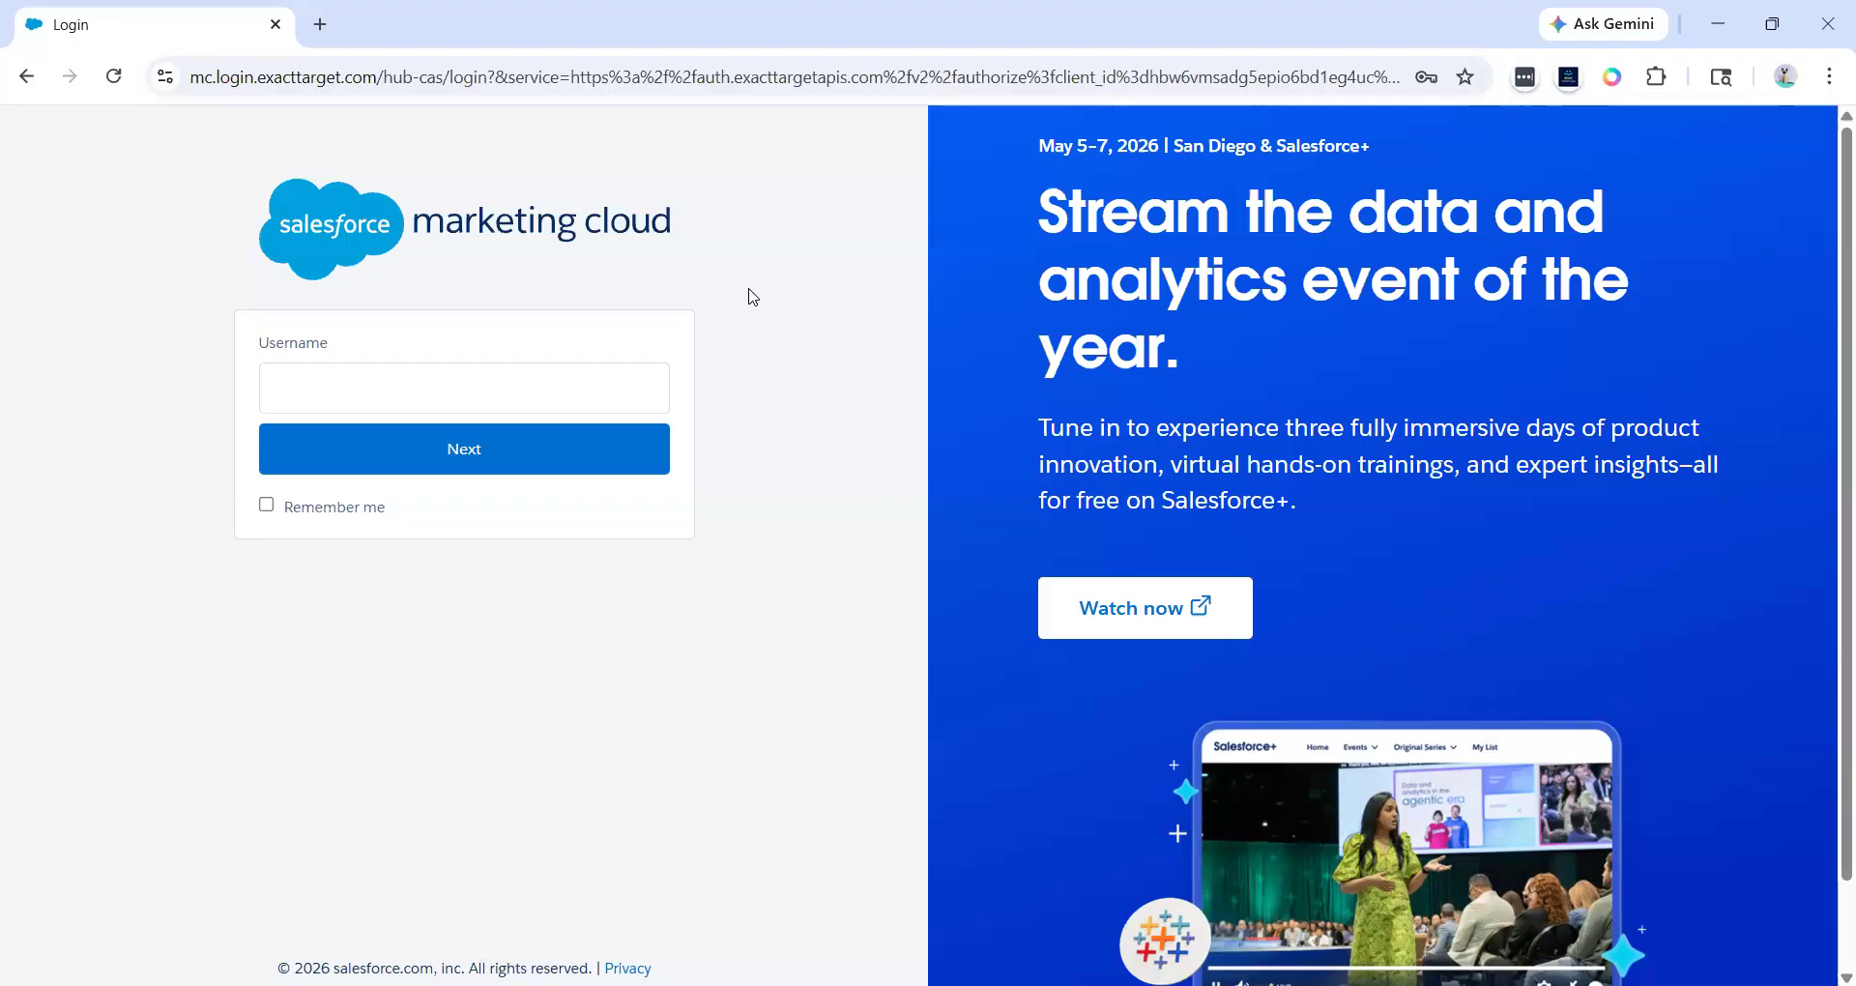
- Log in to Marketing Cloud with the saved username and the account password
click(575, 373)
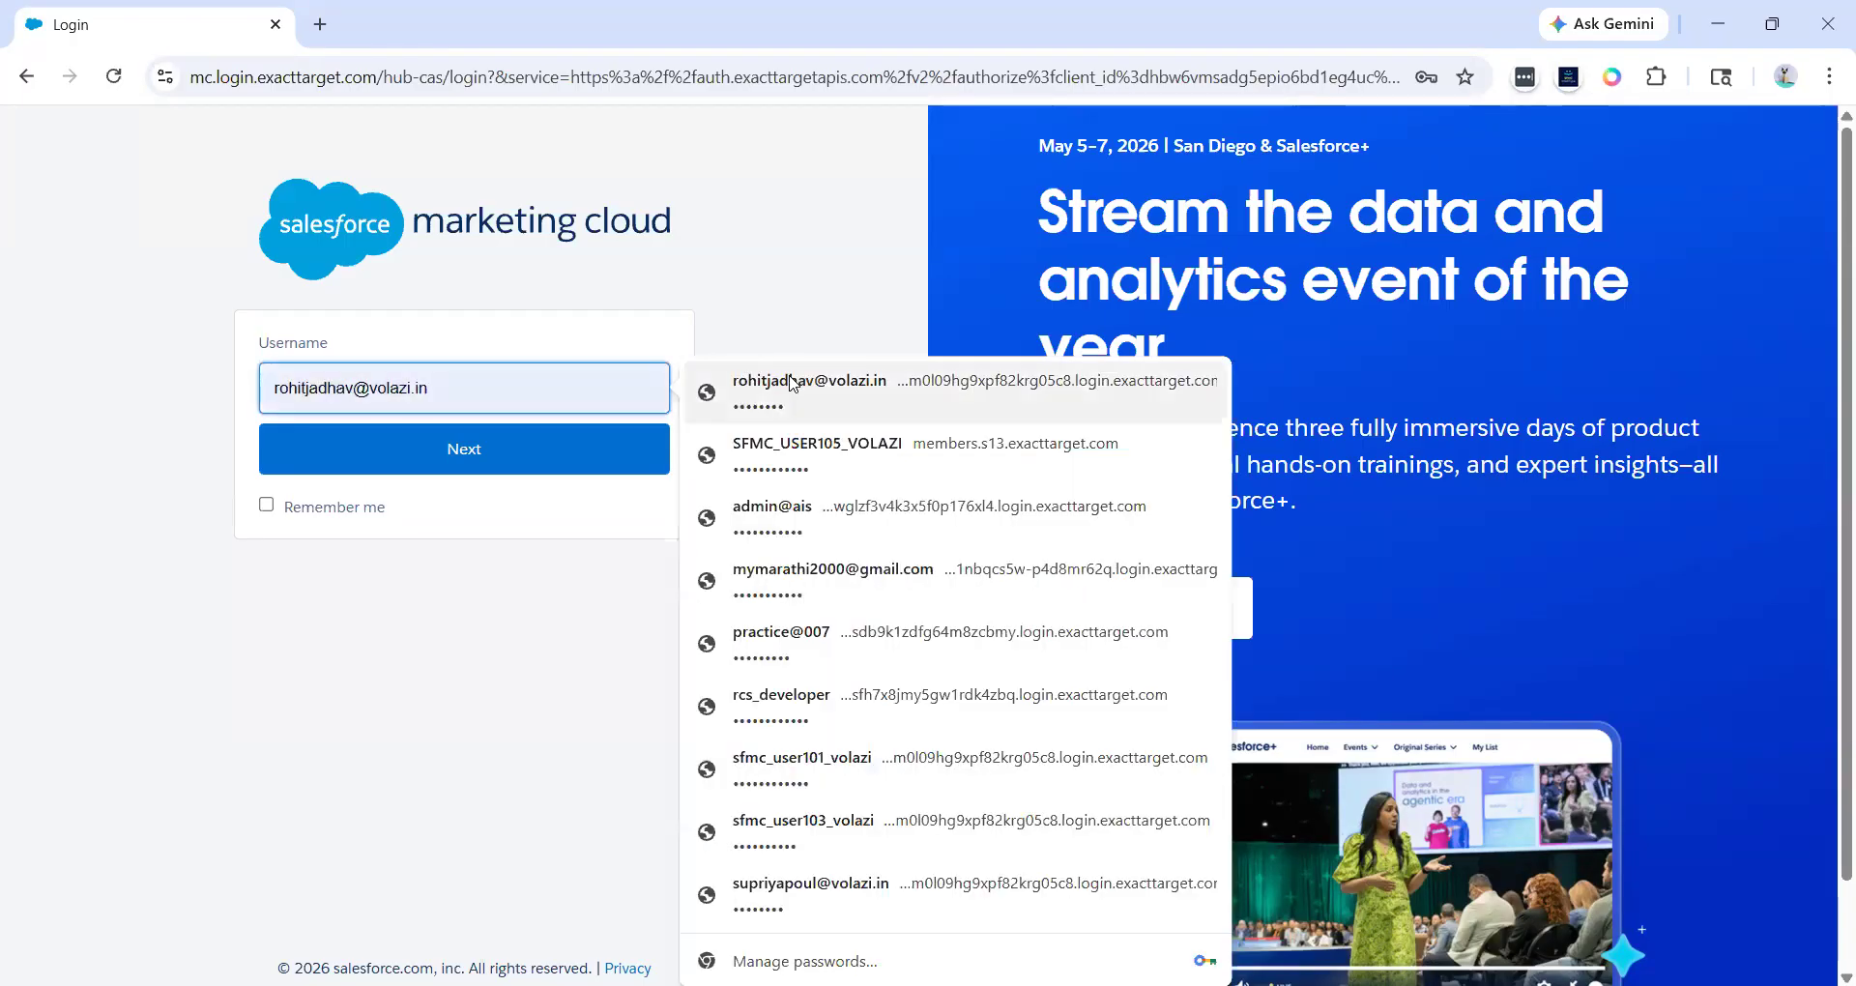
click(792, 382)
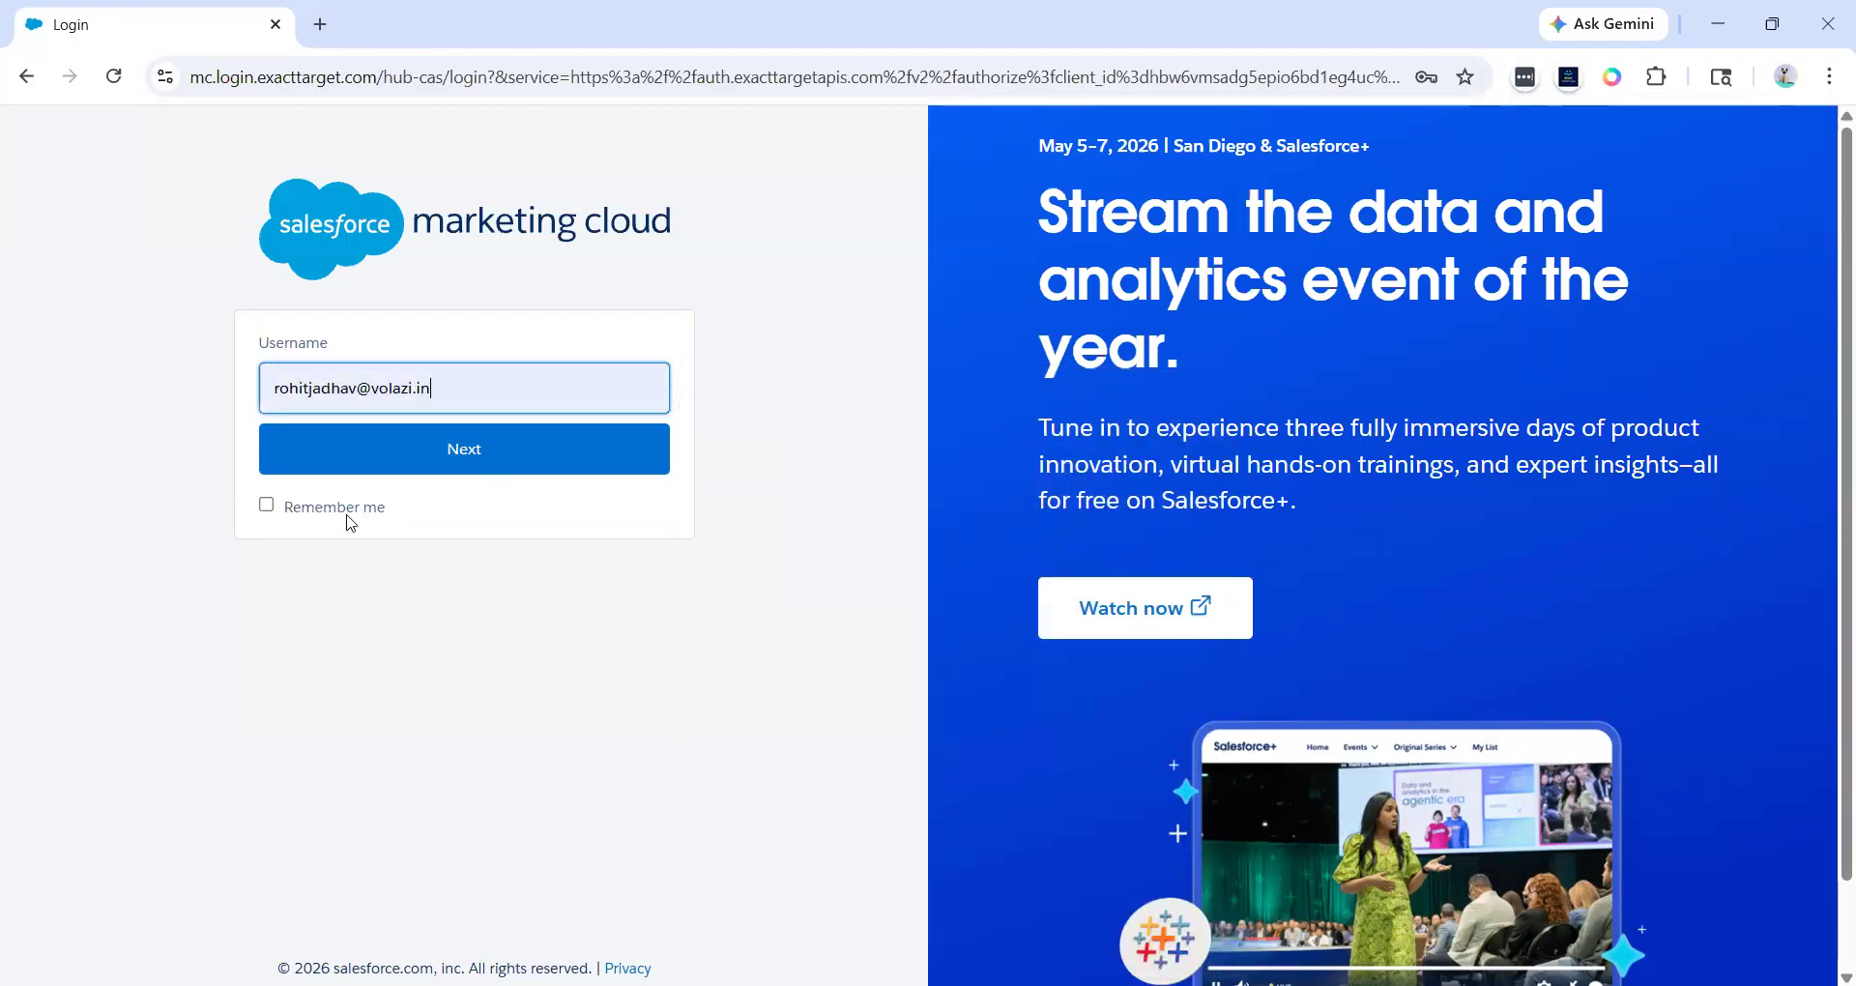
click(339, 463)
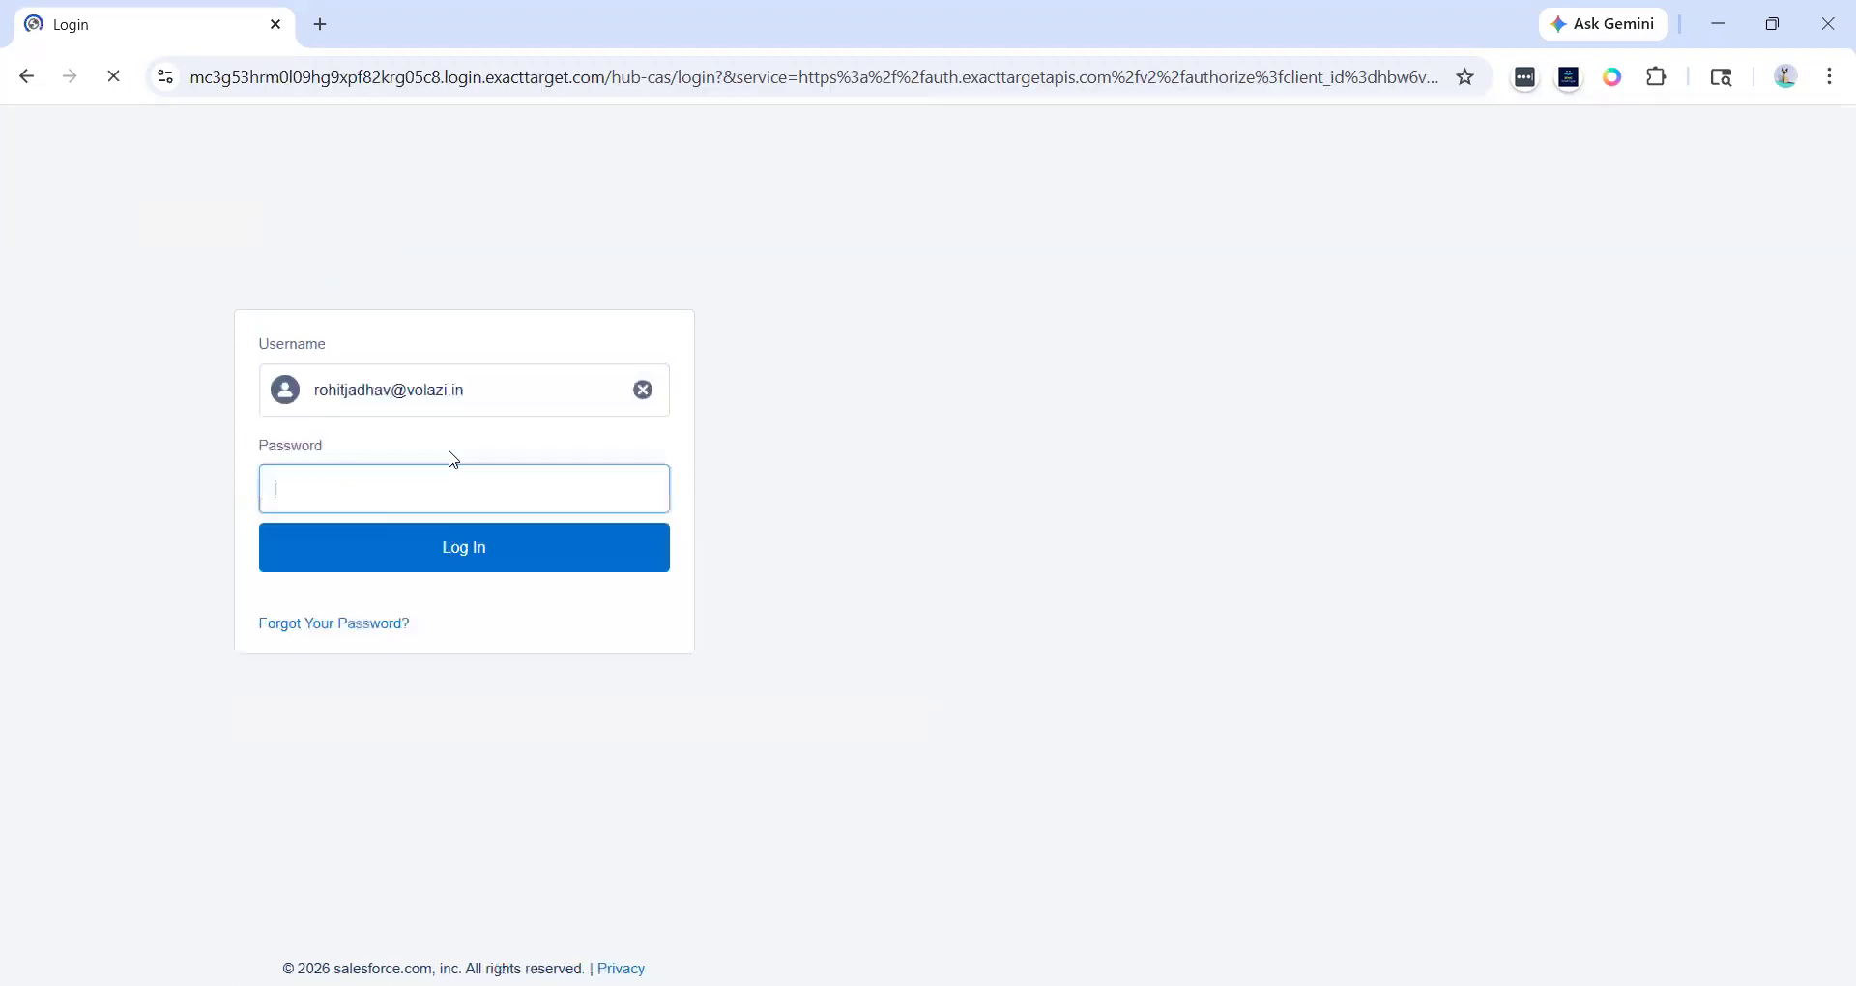
click(490, 480)
click(839, 386)
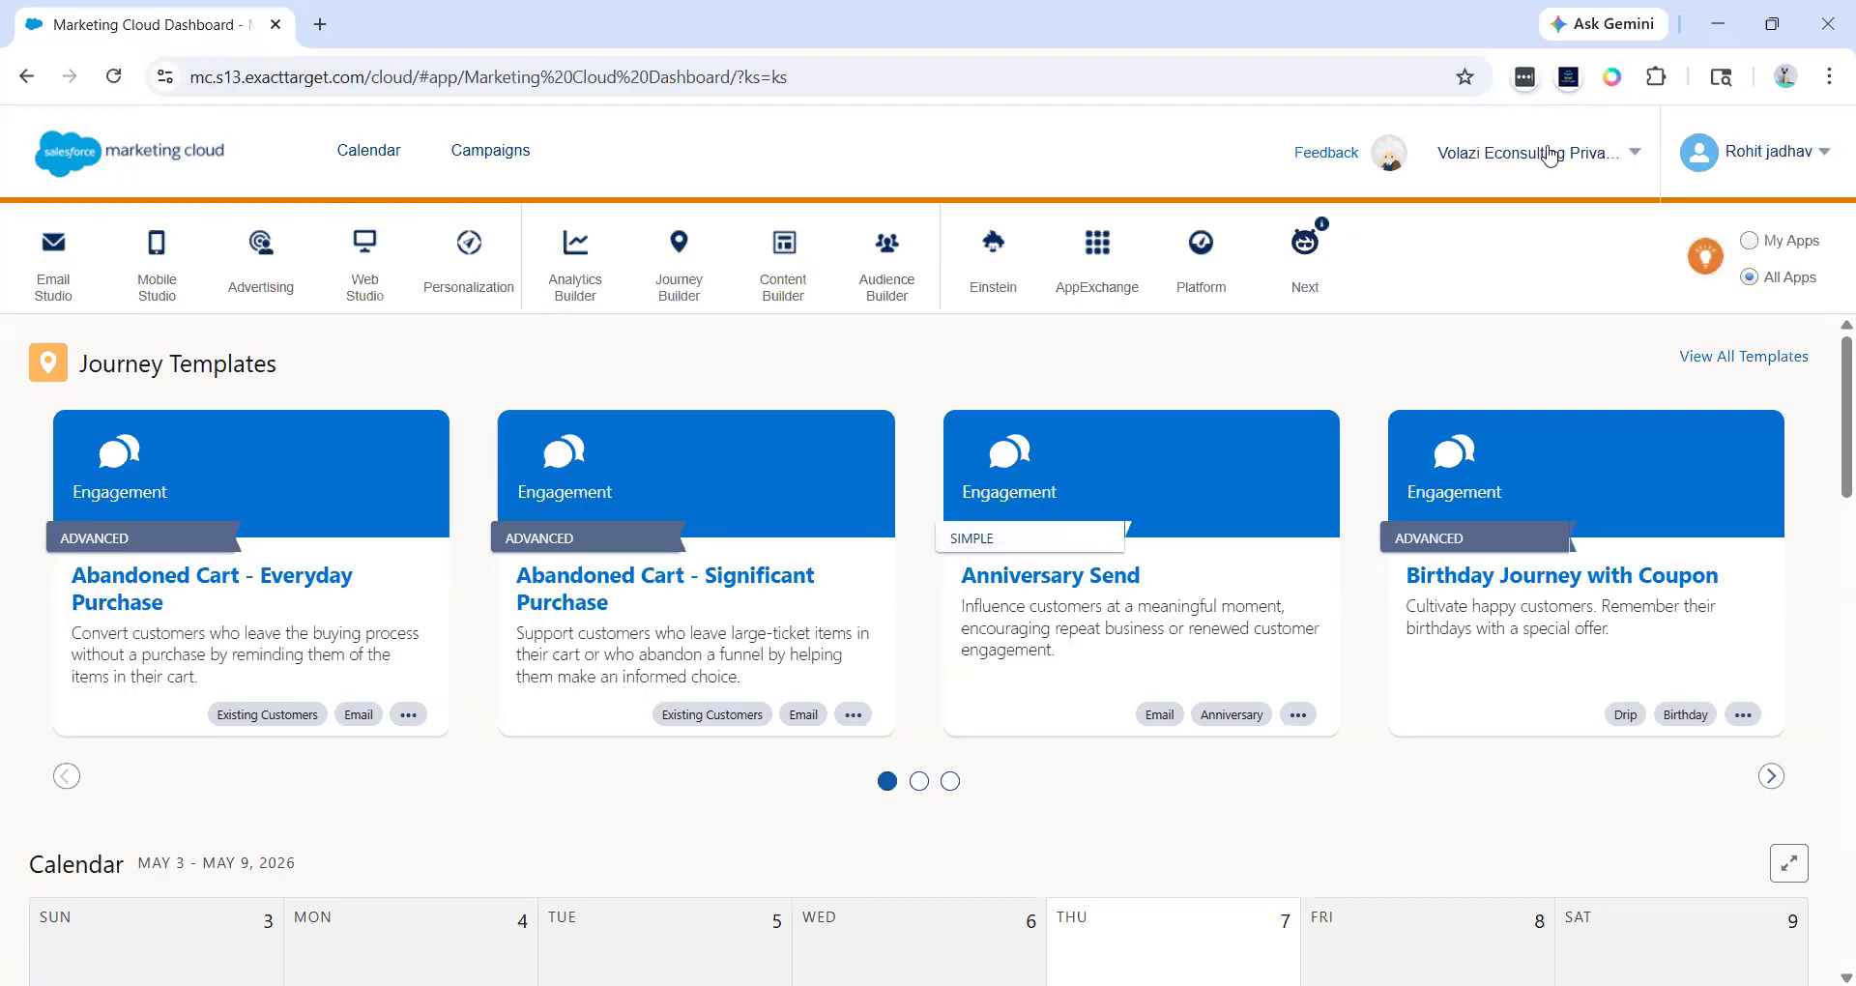
- Examine the business unit switcher menu and the user settings menu
click(1546, 157)
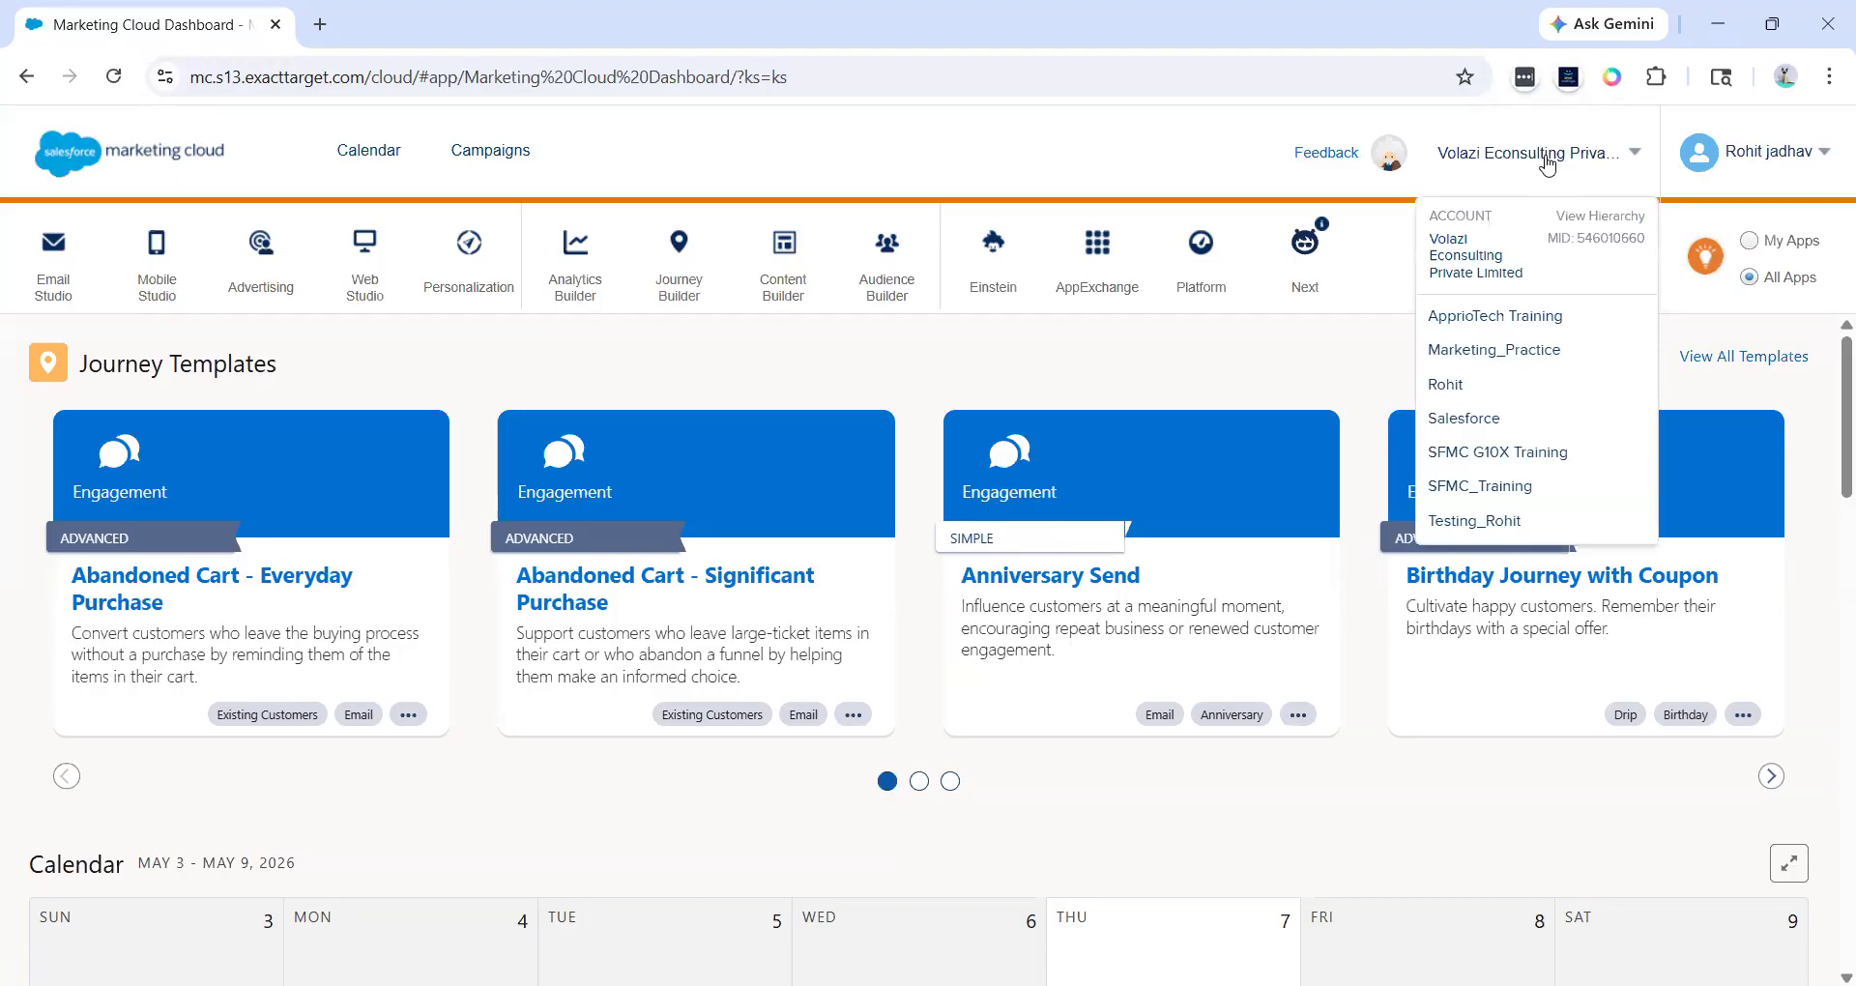
click(1741, 160)
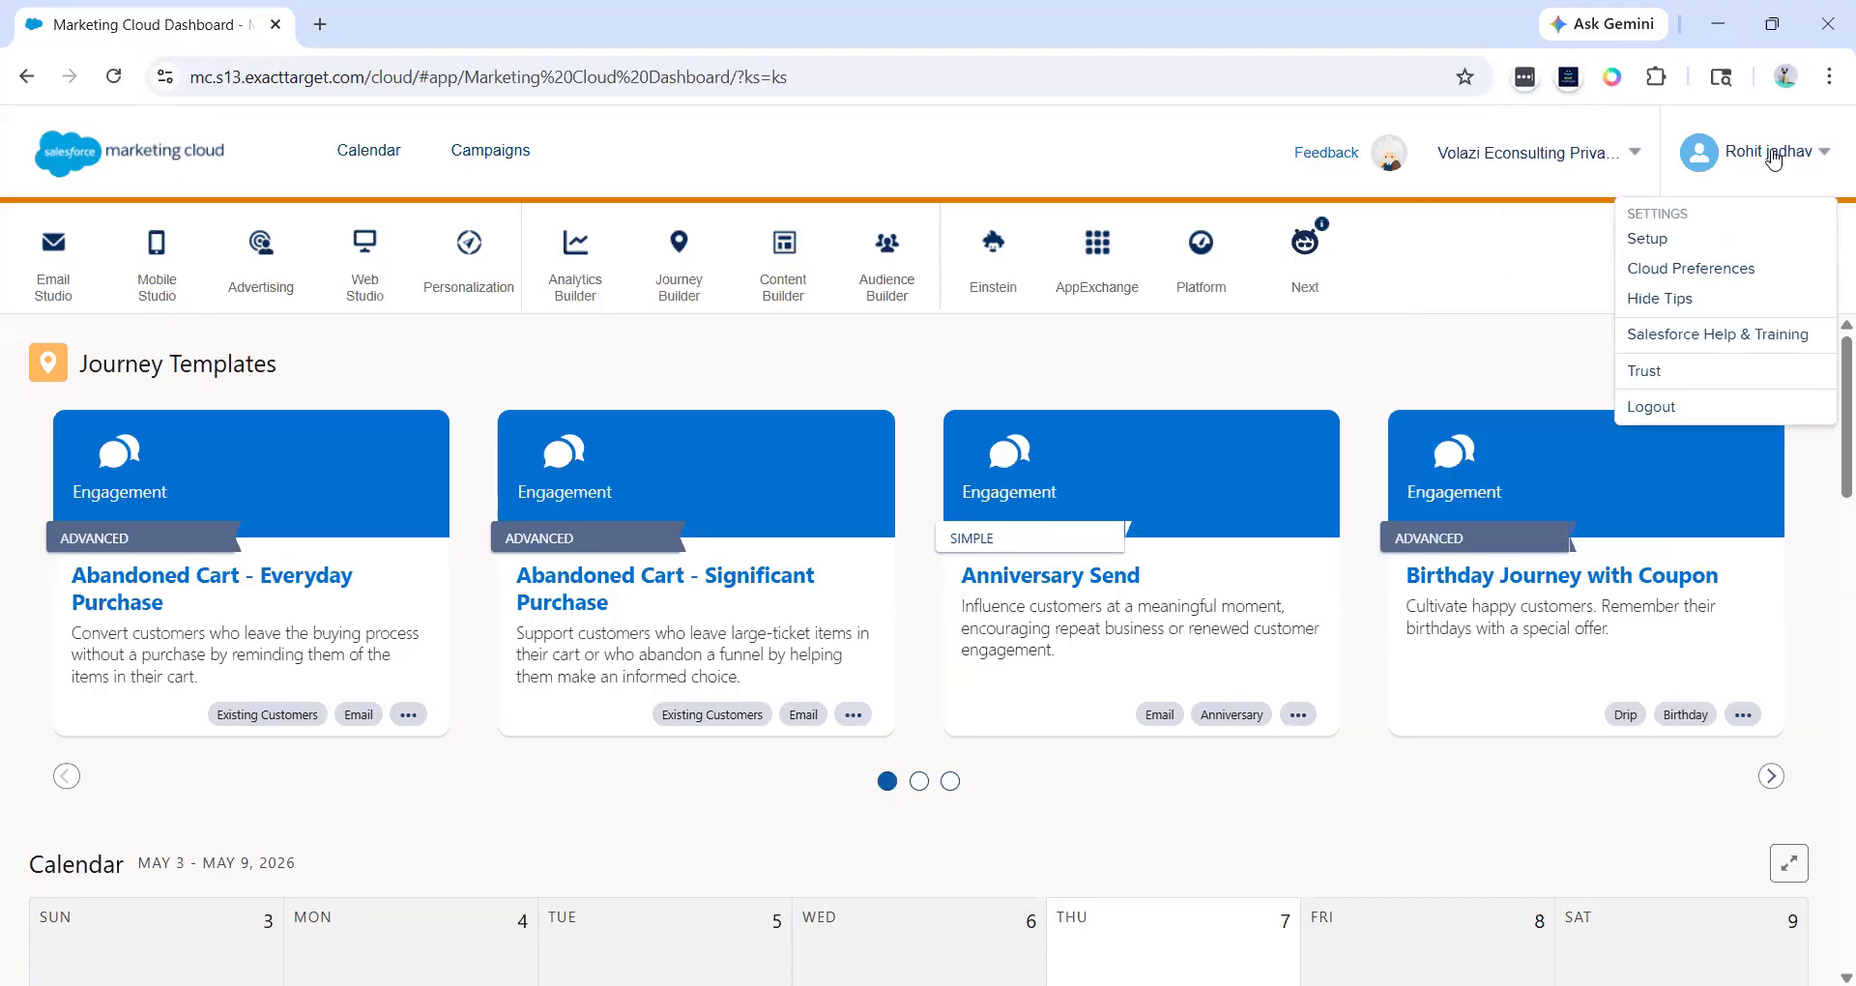
click(1527, 158)
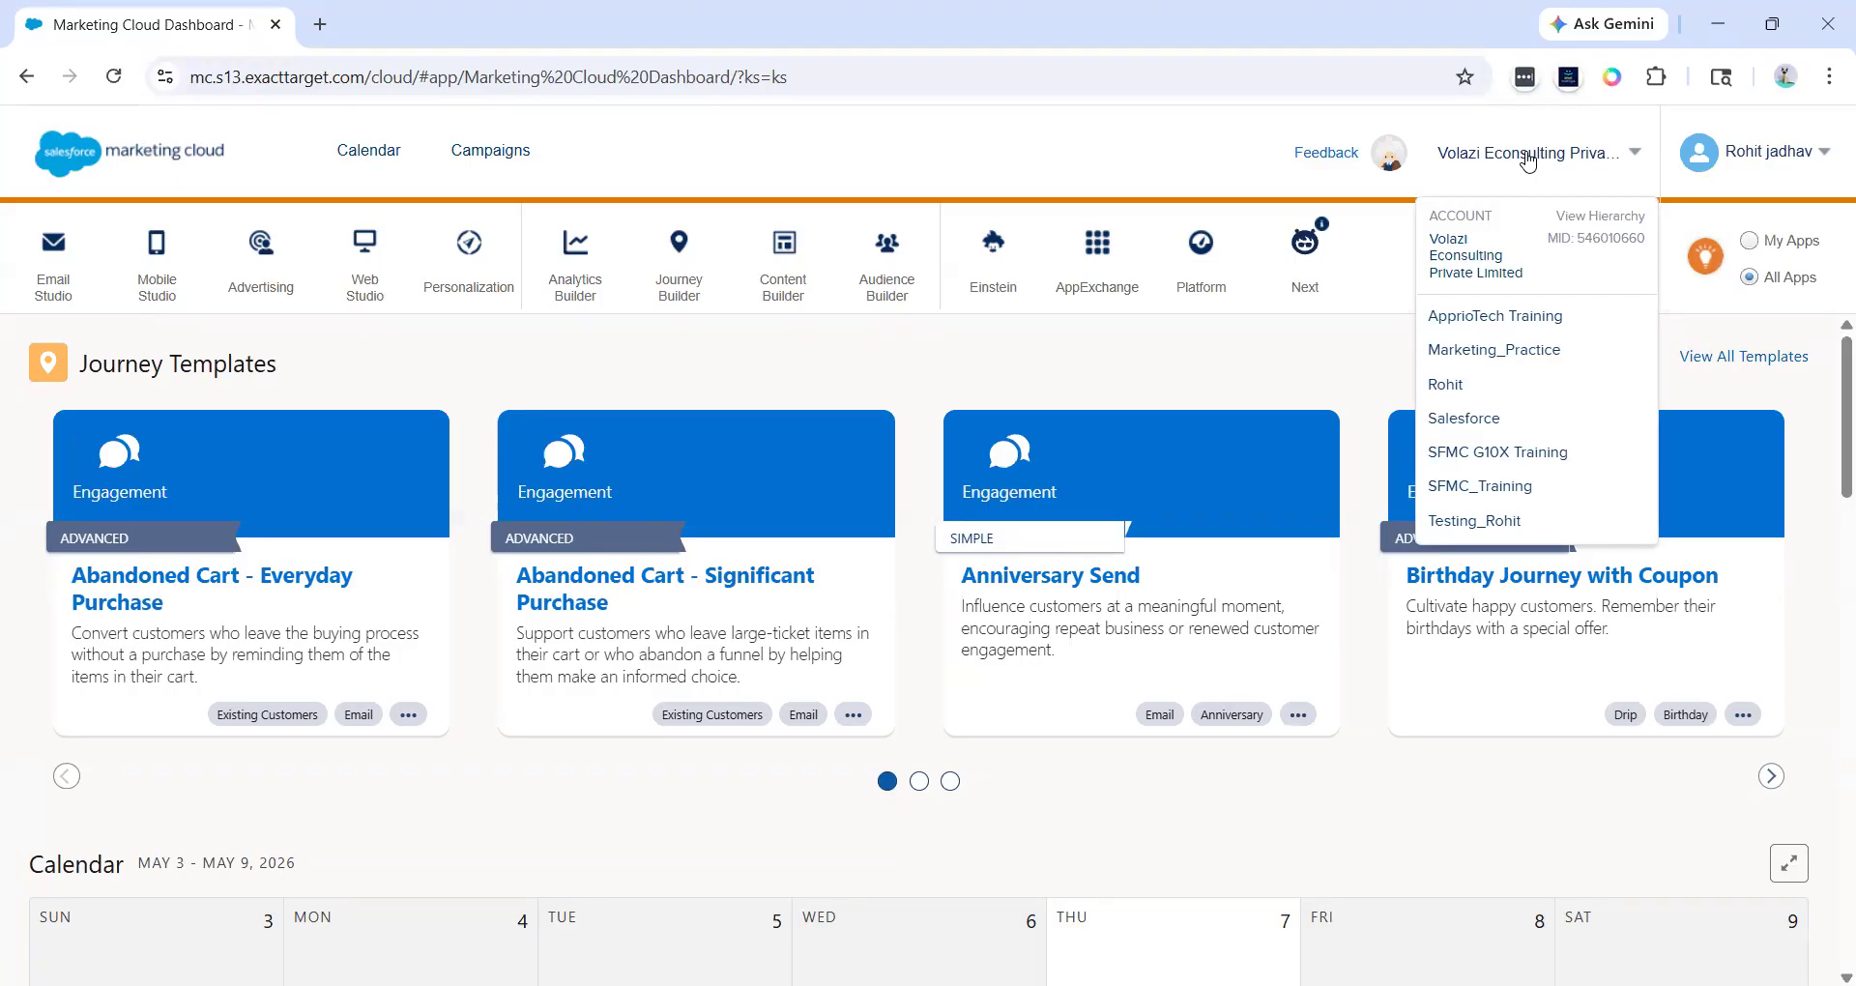
click(1683, 150)
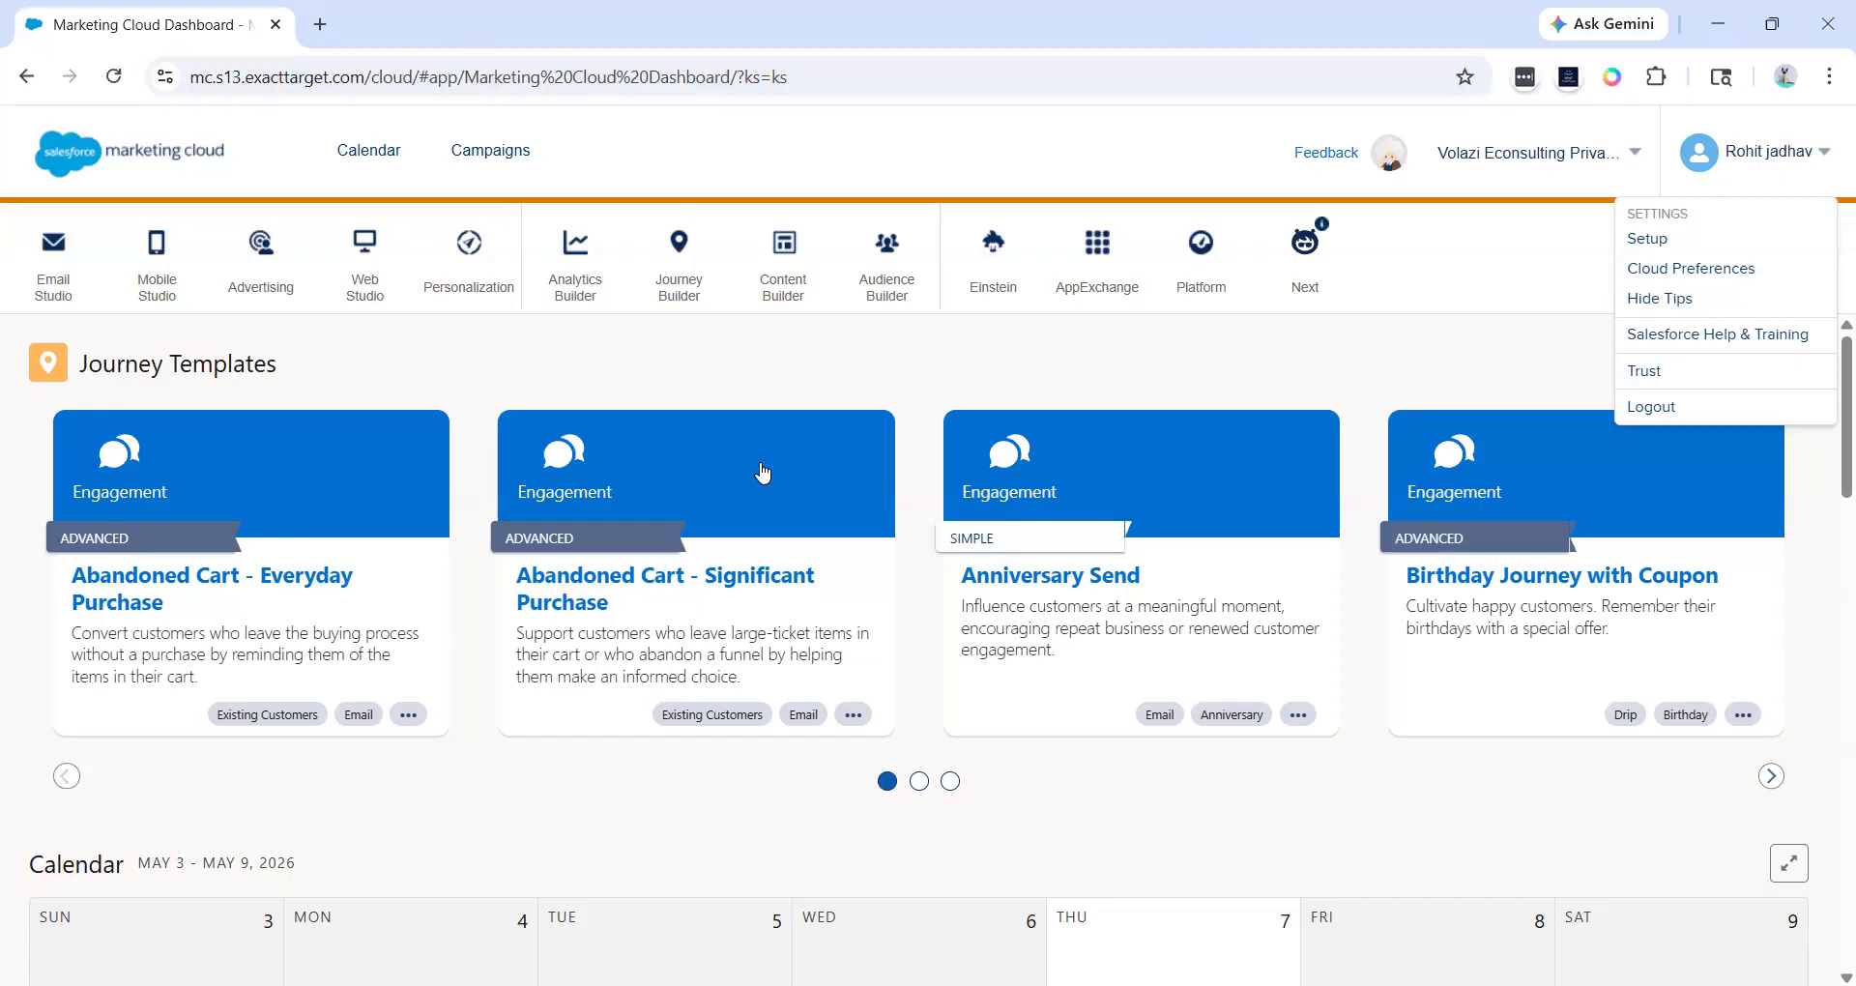
- View the business unit hierarchy, expanding the Rohit unit, and close it
mouse_move(1602, 164)
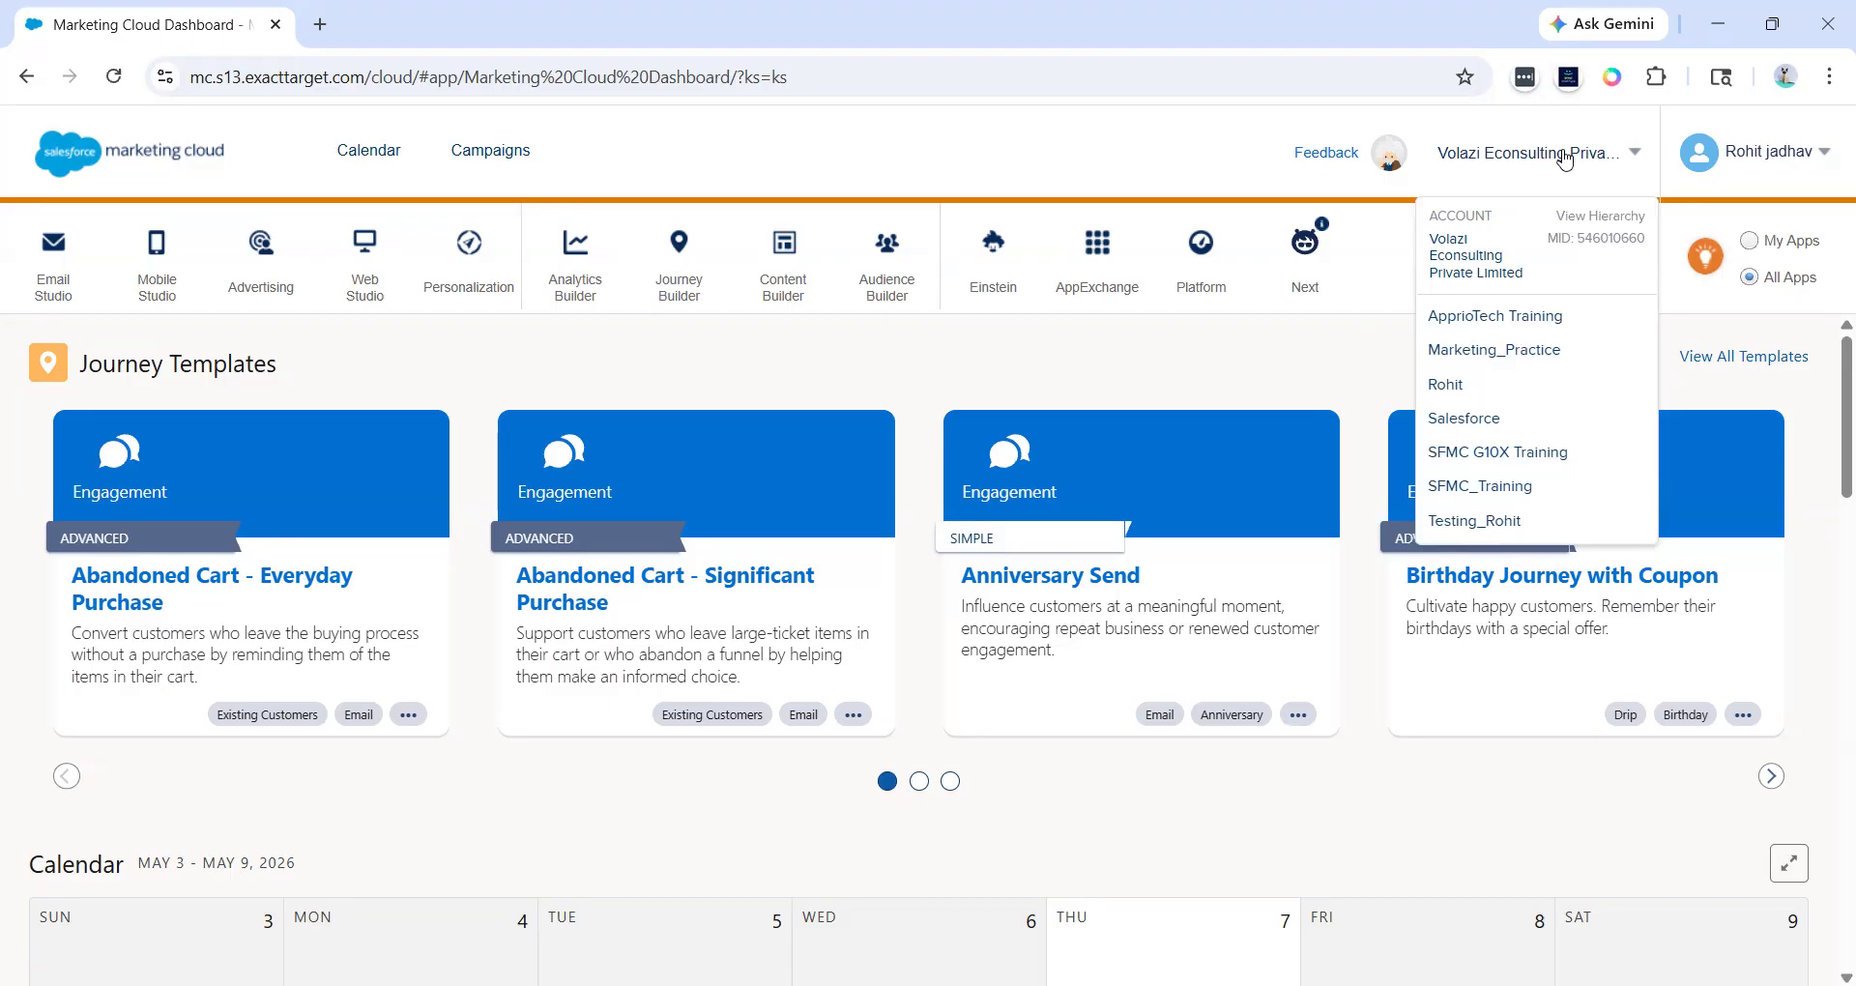
click(1589, 228)
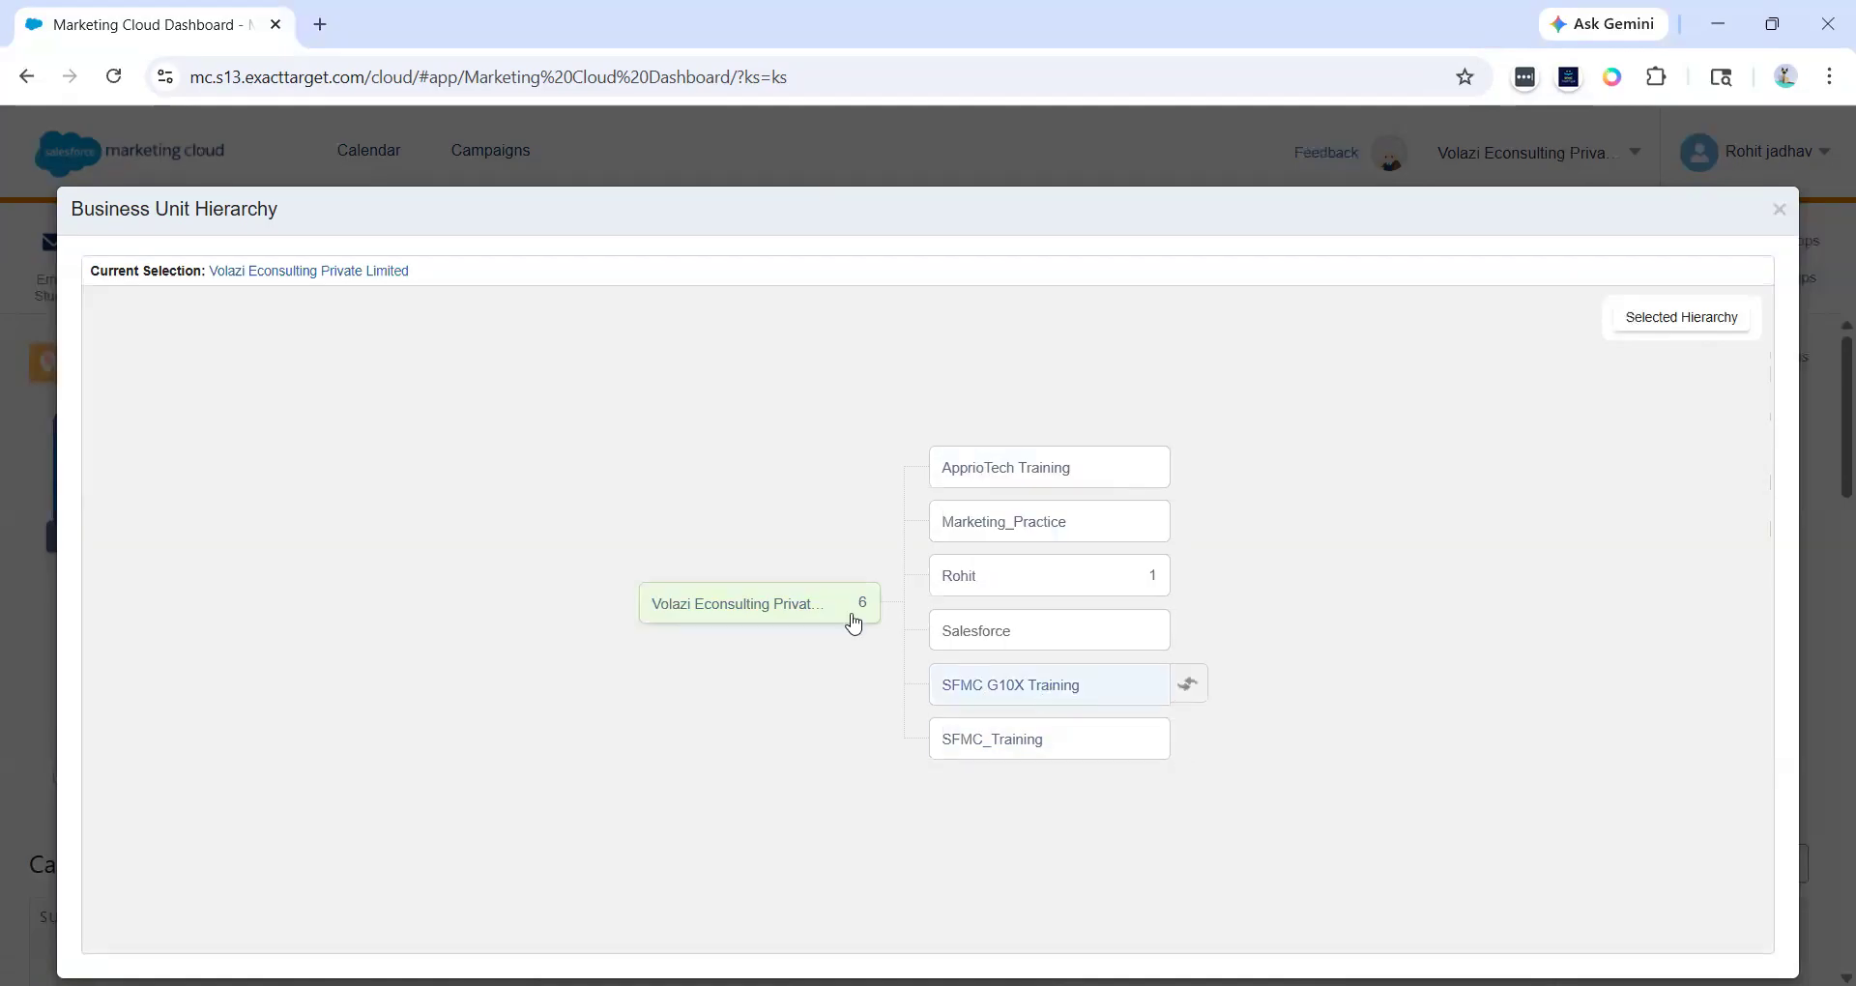
click(972, 587)
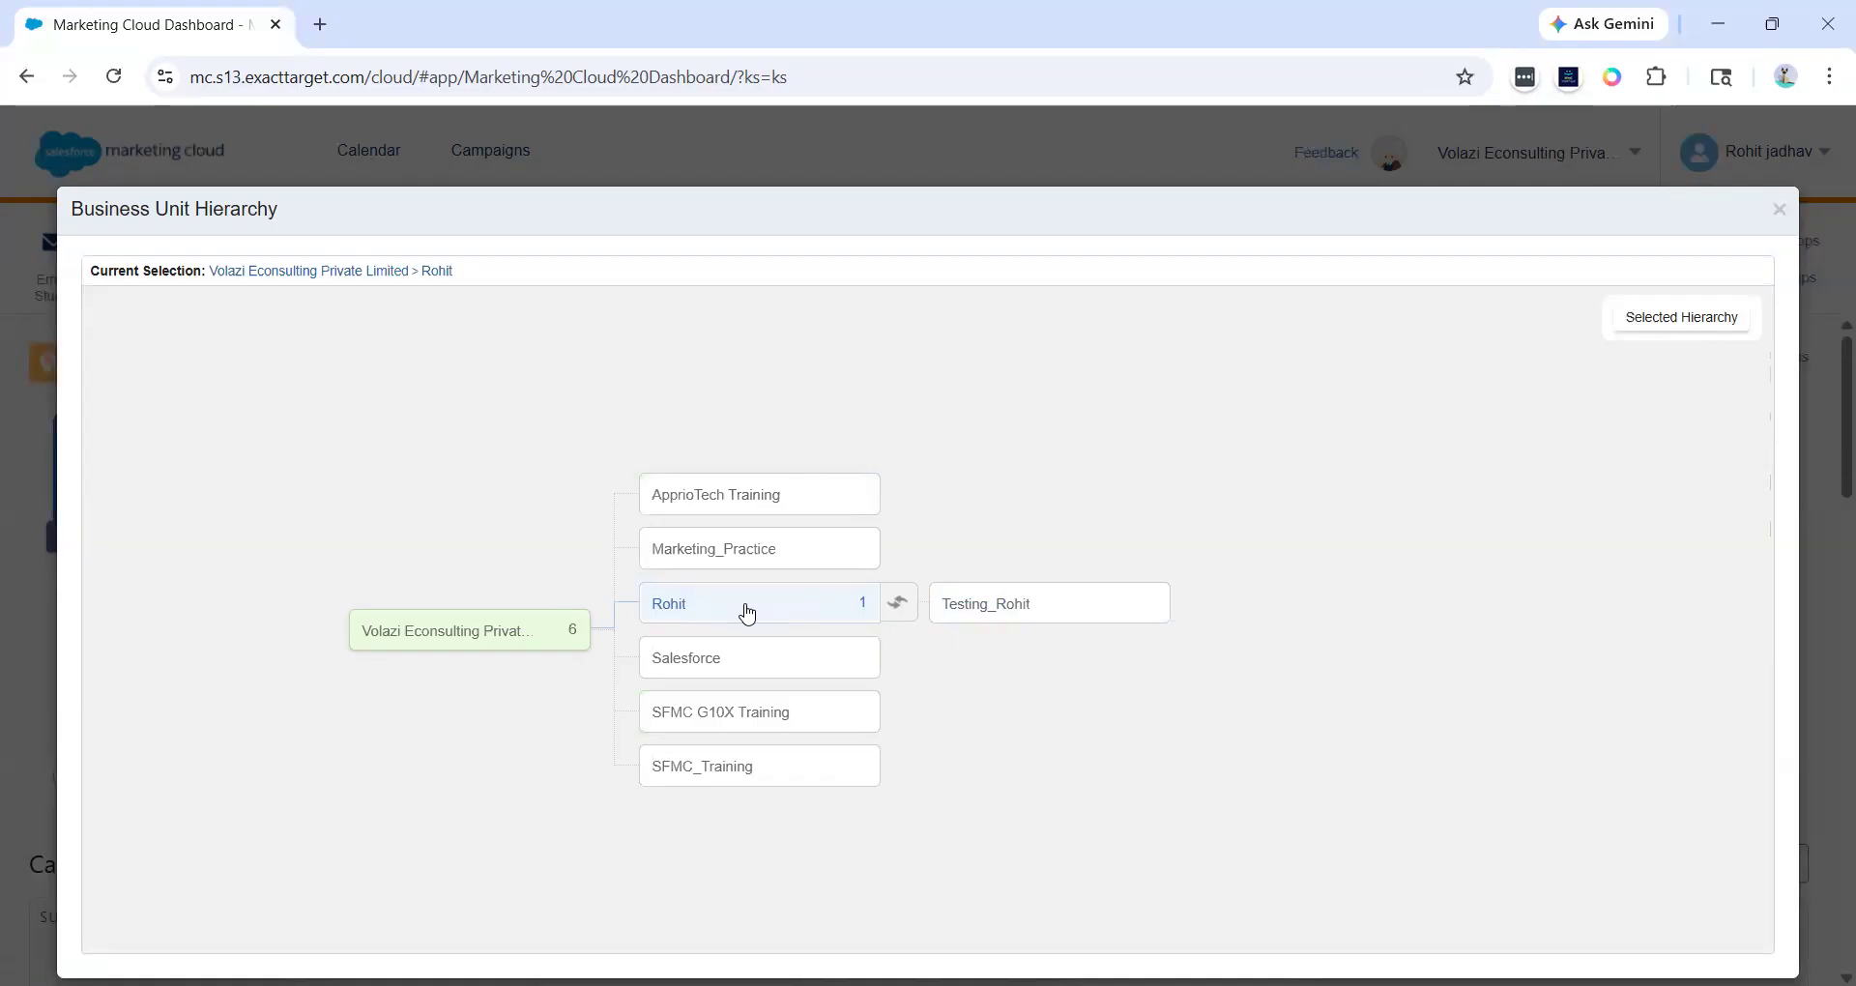
click(1783, 221)
- Review the business unit menu and the studio and builder app menus
mouse_move(1582, 153)
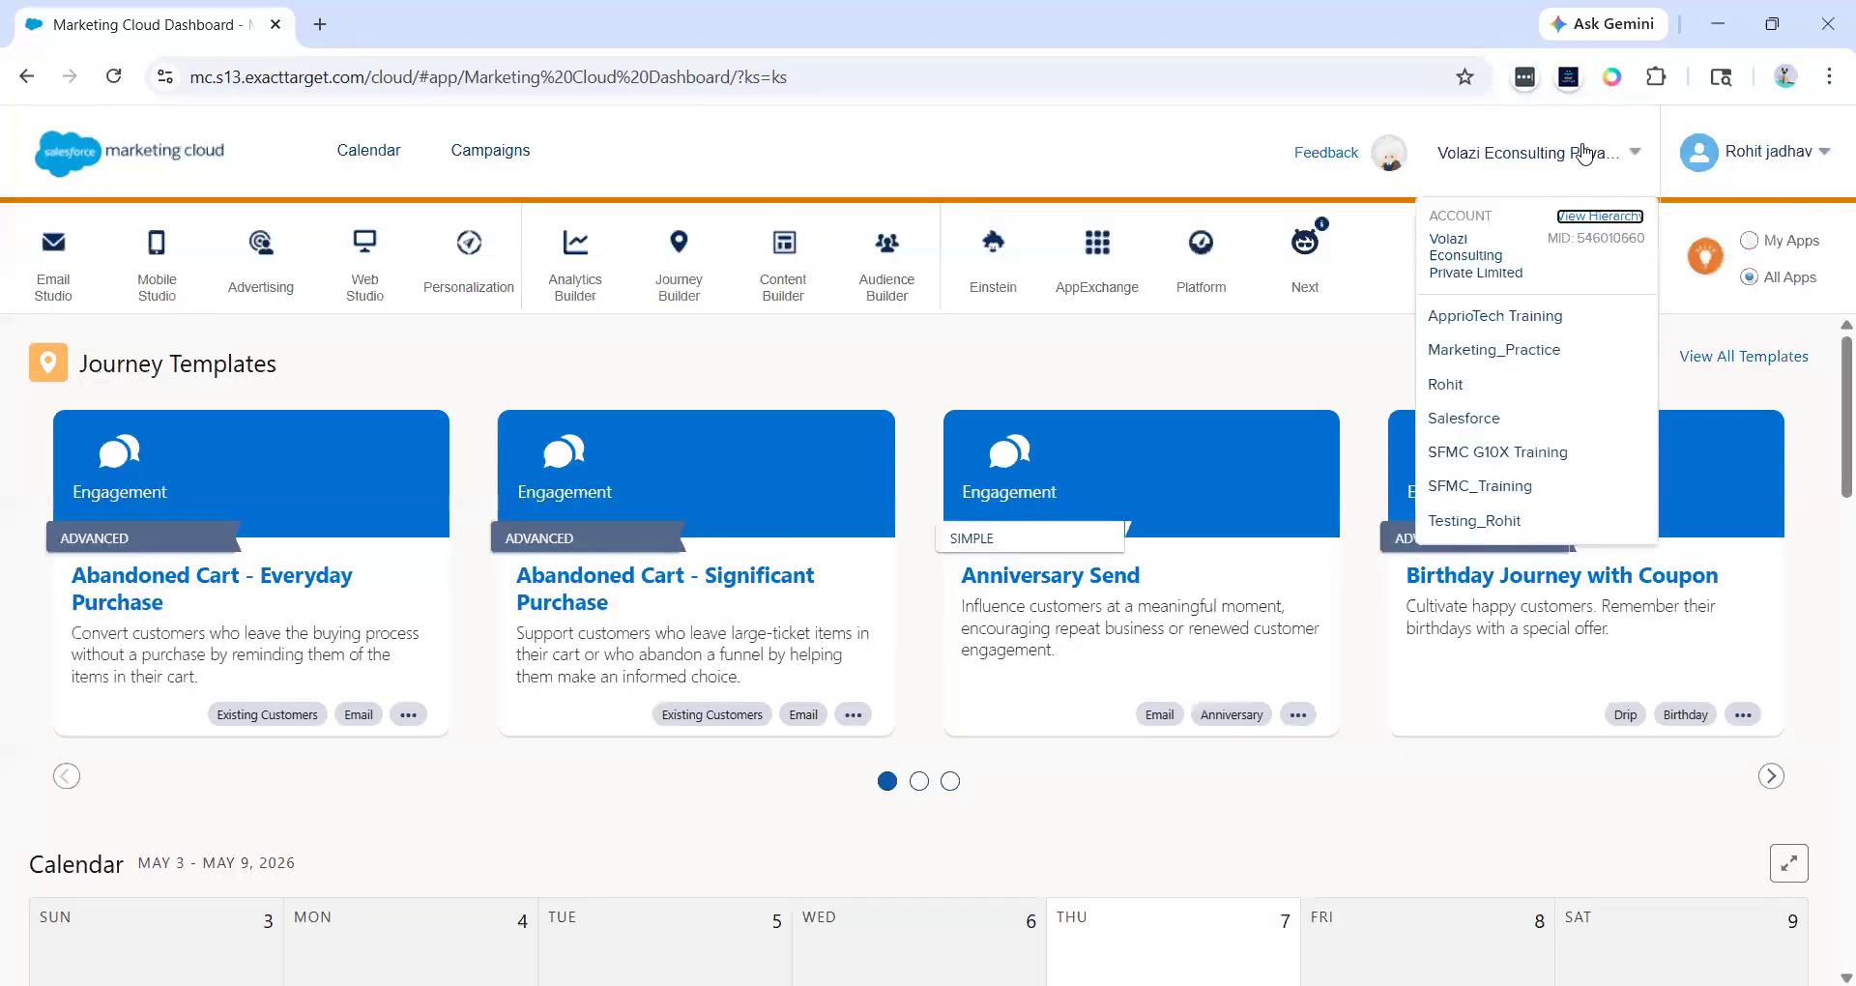
drag(1571, 240, 1641, 243)
mouse_move(1599, 143)
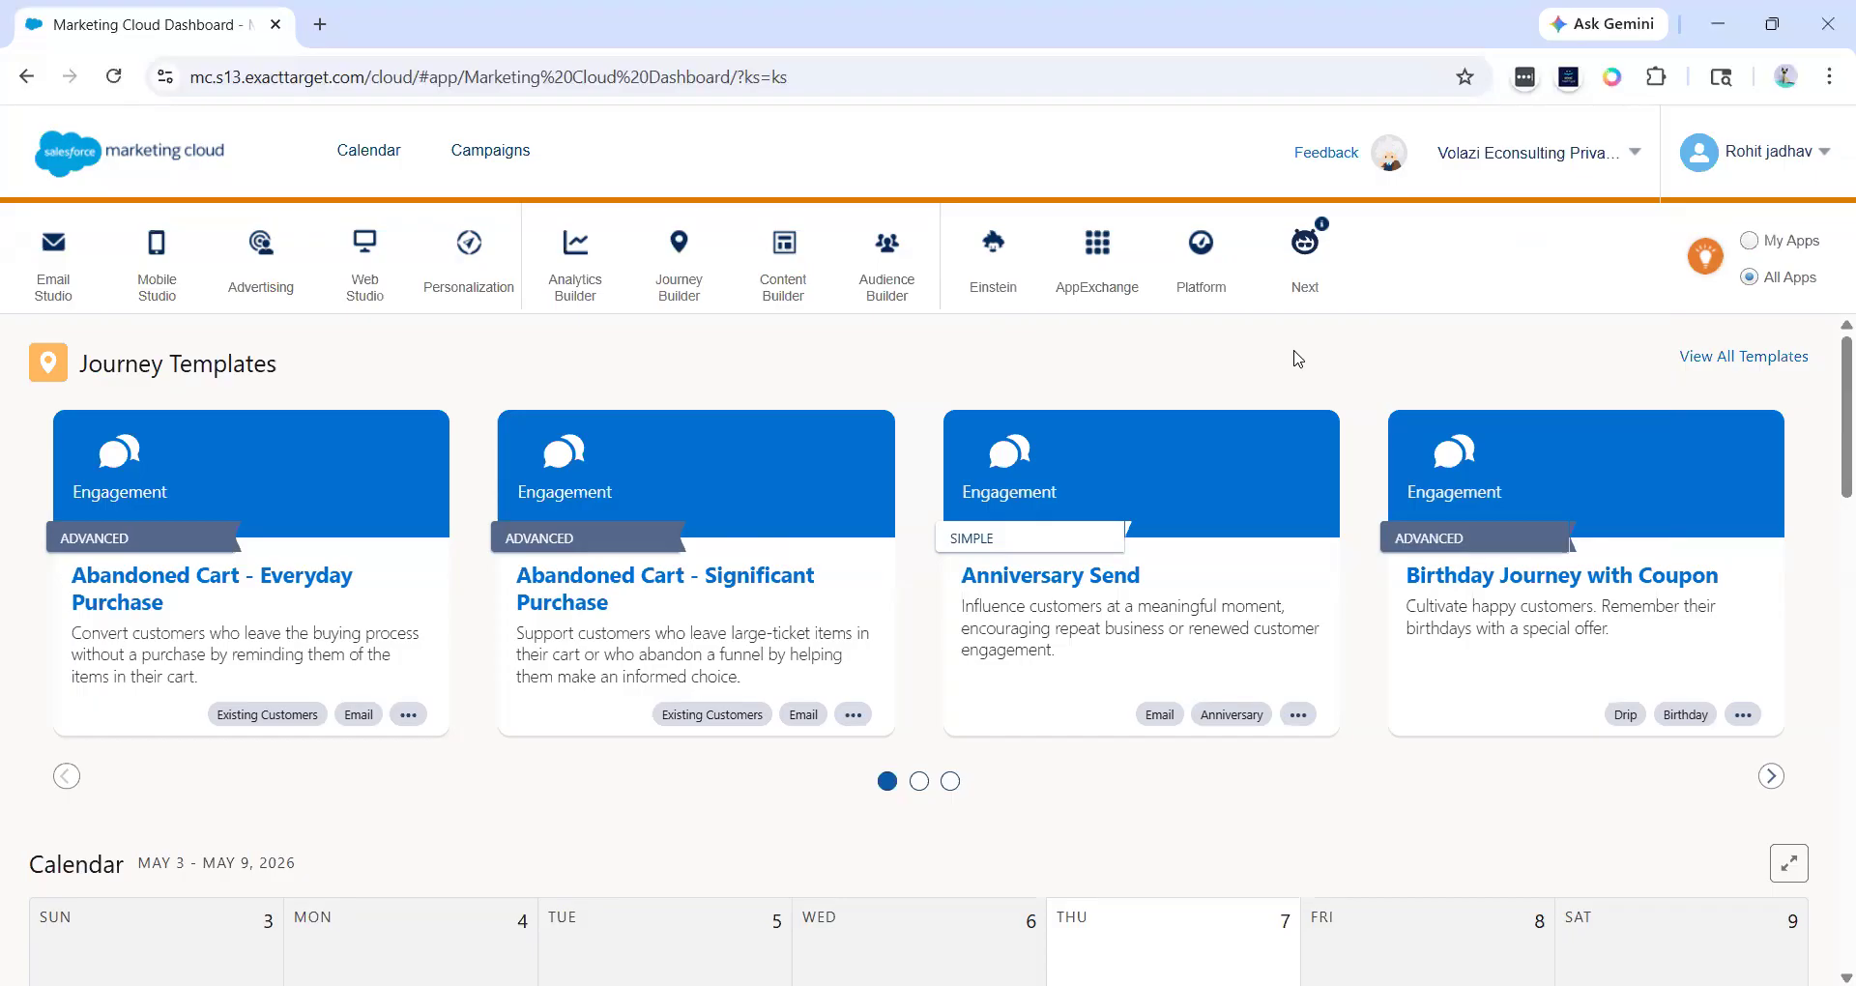
mouse_move(1469, 152)
click(1581, 238)
mouse_move(34, 309)
mouse_move(200, 302)
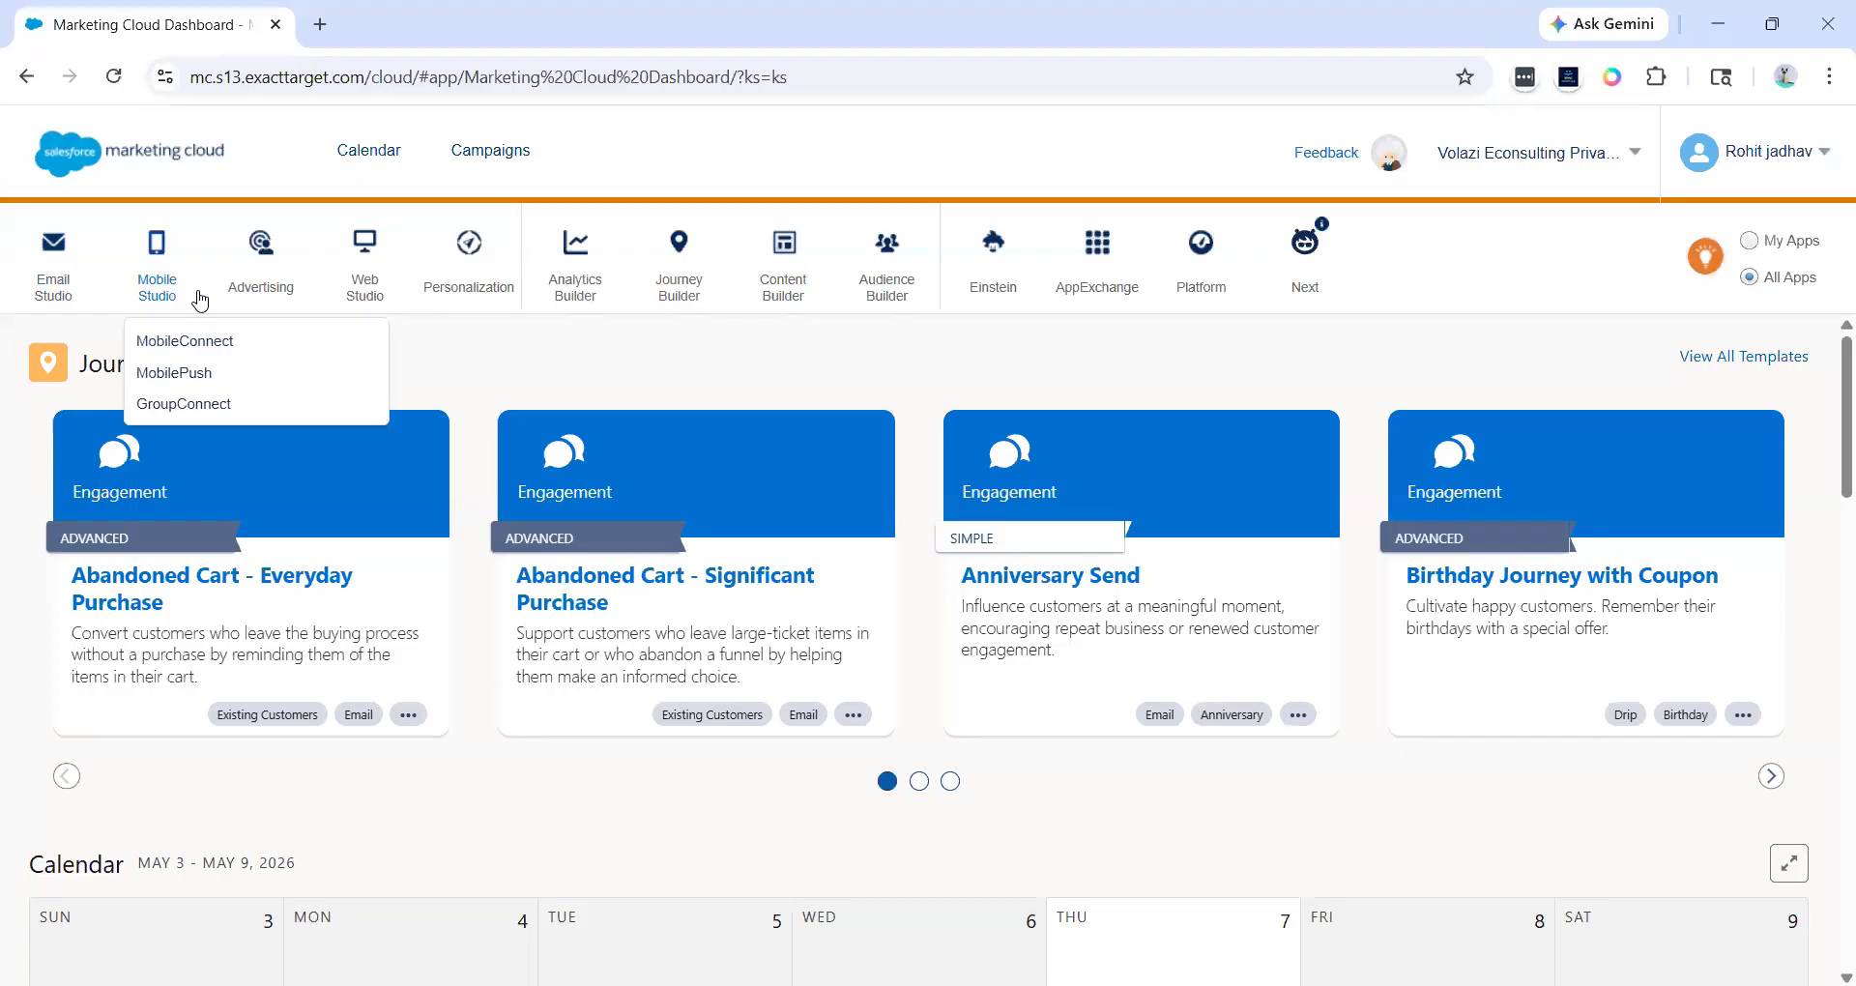
mouse_move(358, 281)
mouse_move(586, 305)
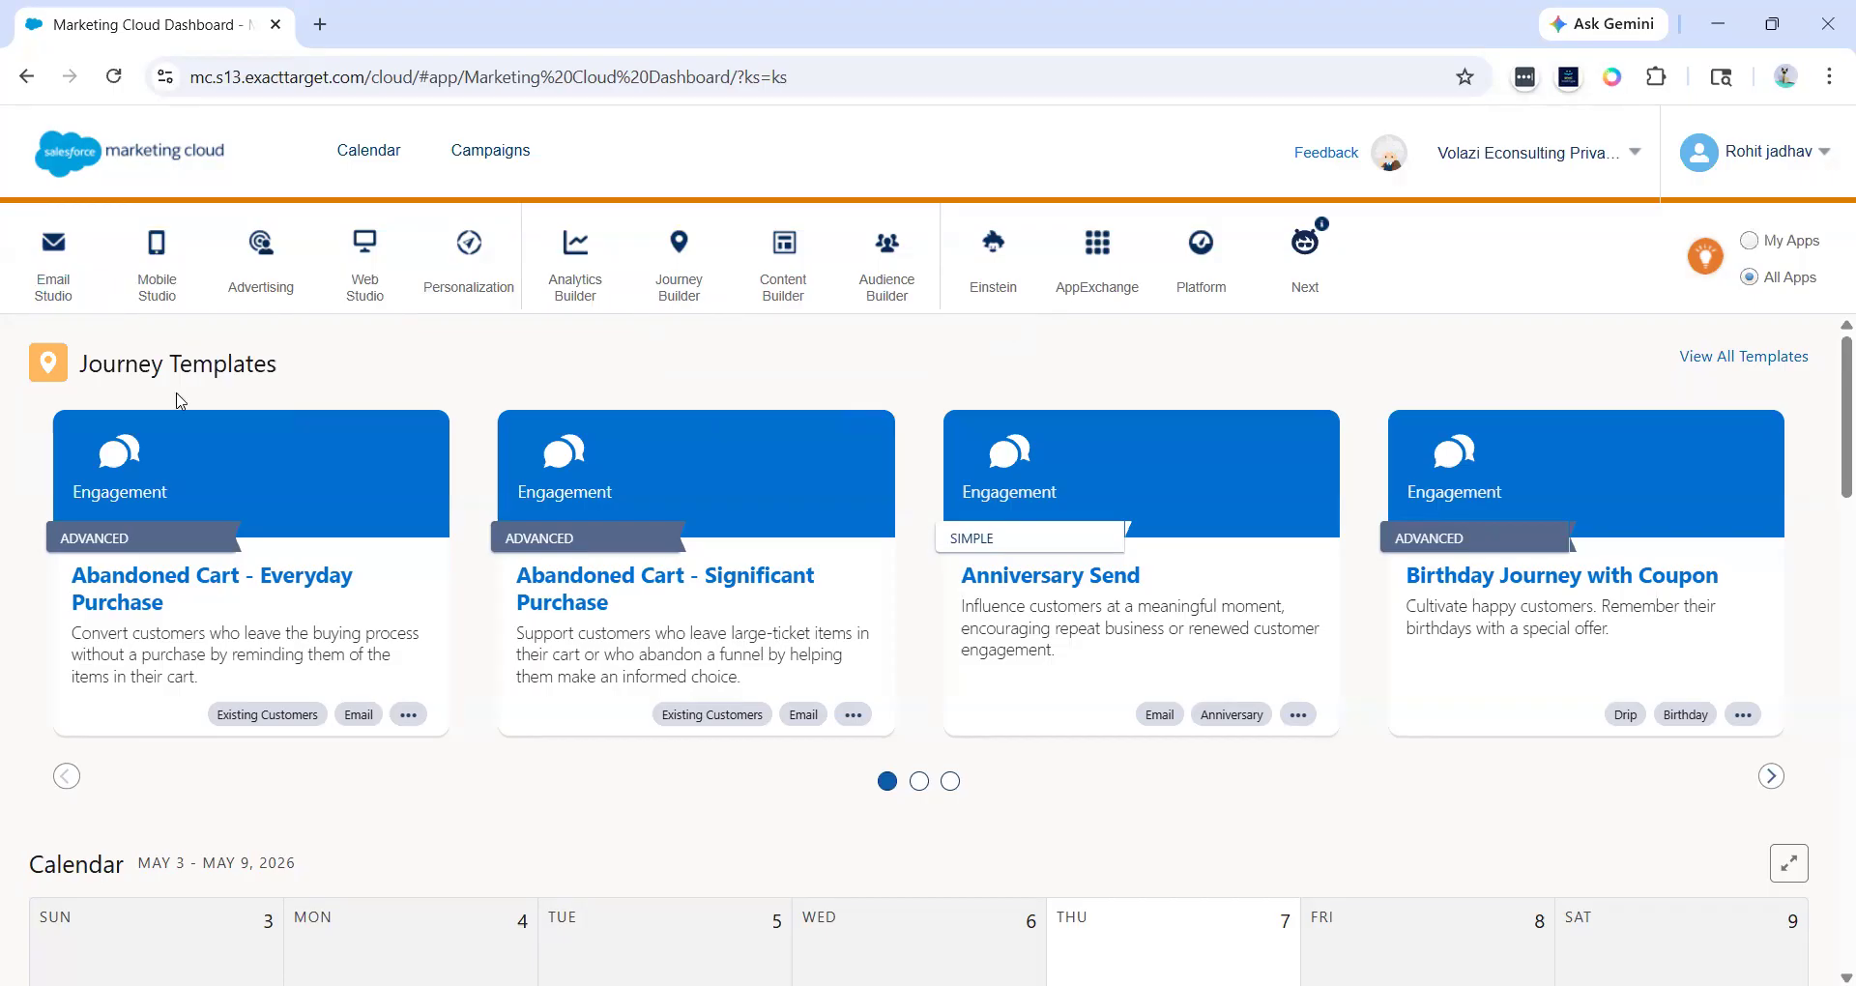
- Look over the dashboard's Journey Templates section
drag(7, 368, 270, 363)
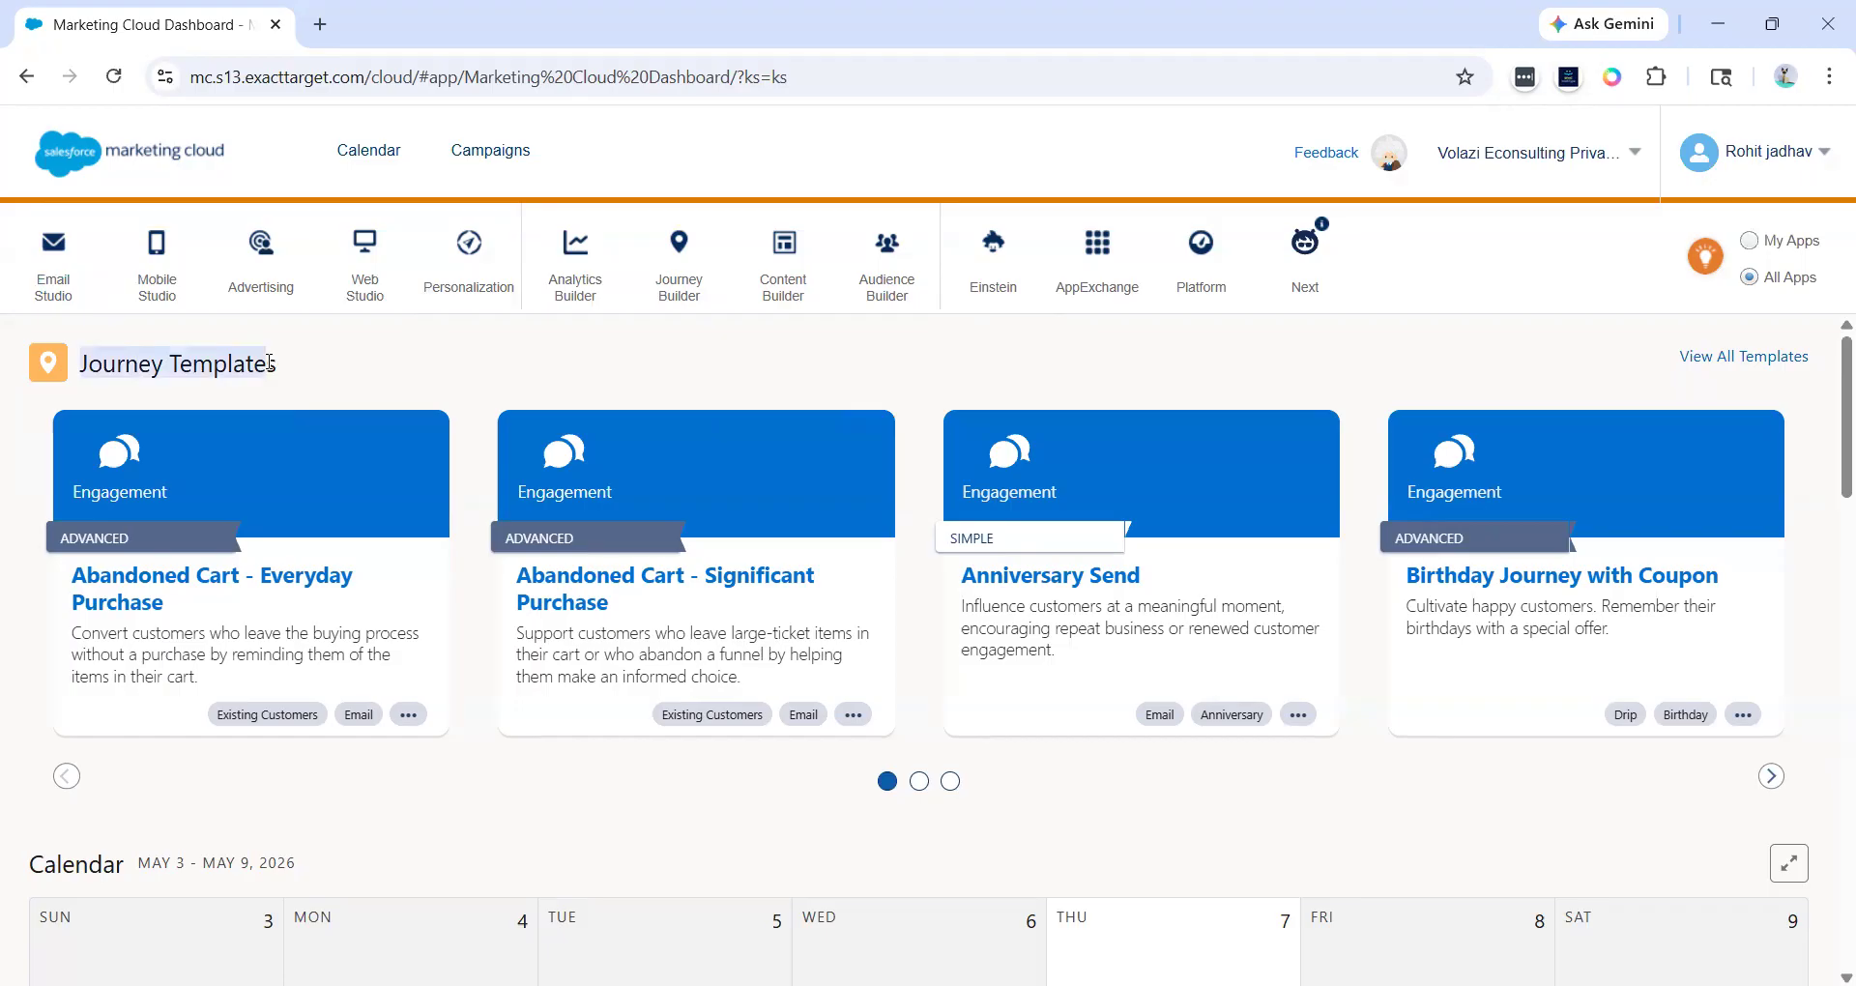
click(269, 363)
scroll(269, 363, down, 1)
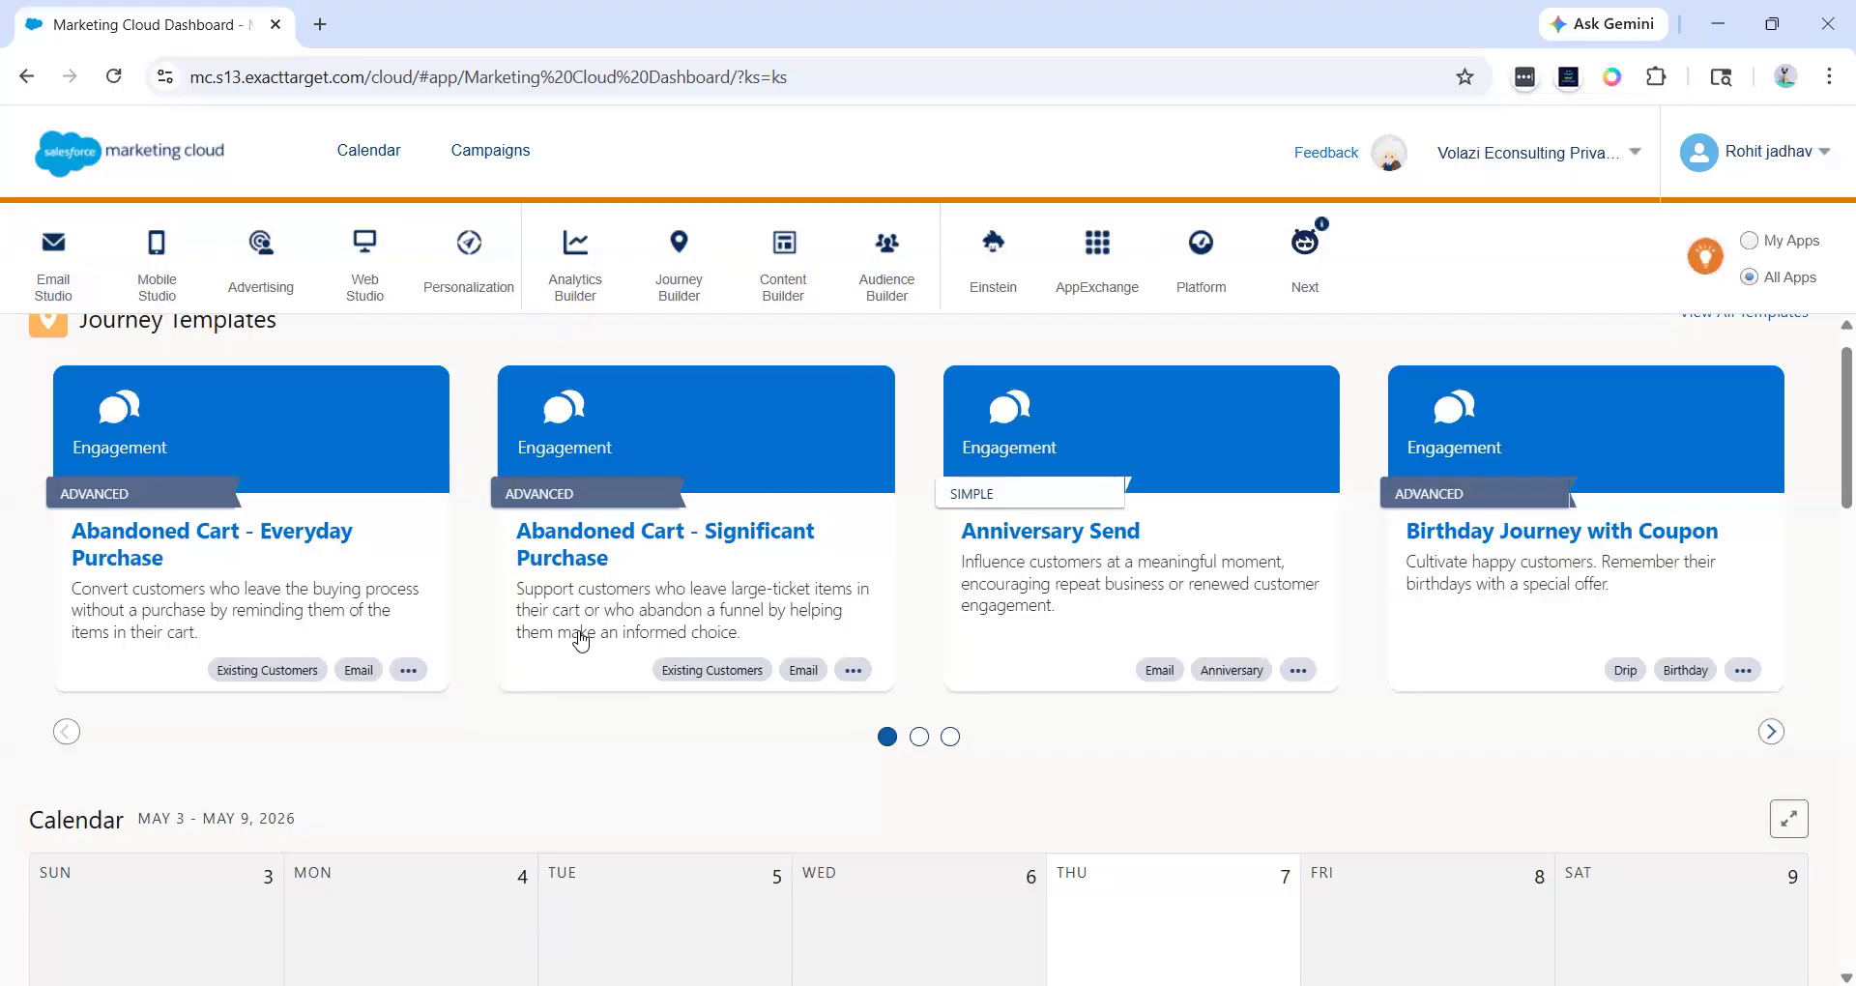
scroll(581, 641, up, 1)
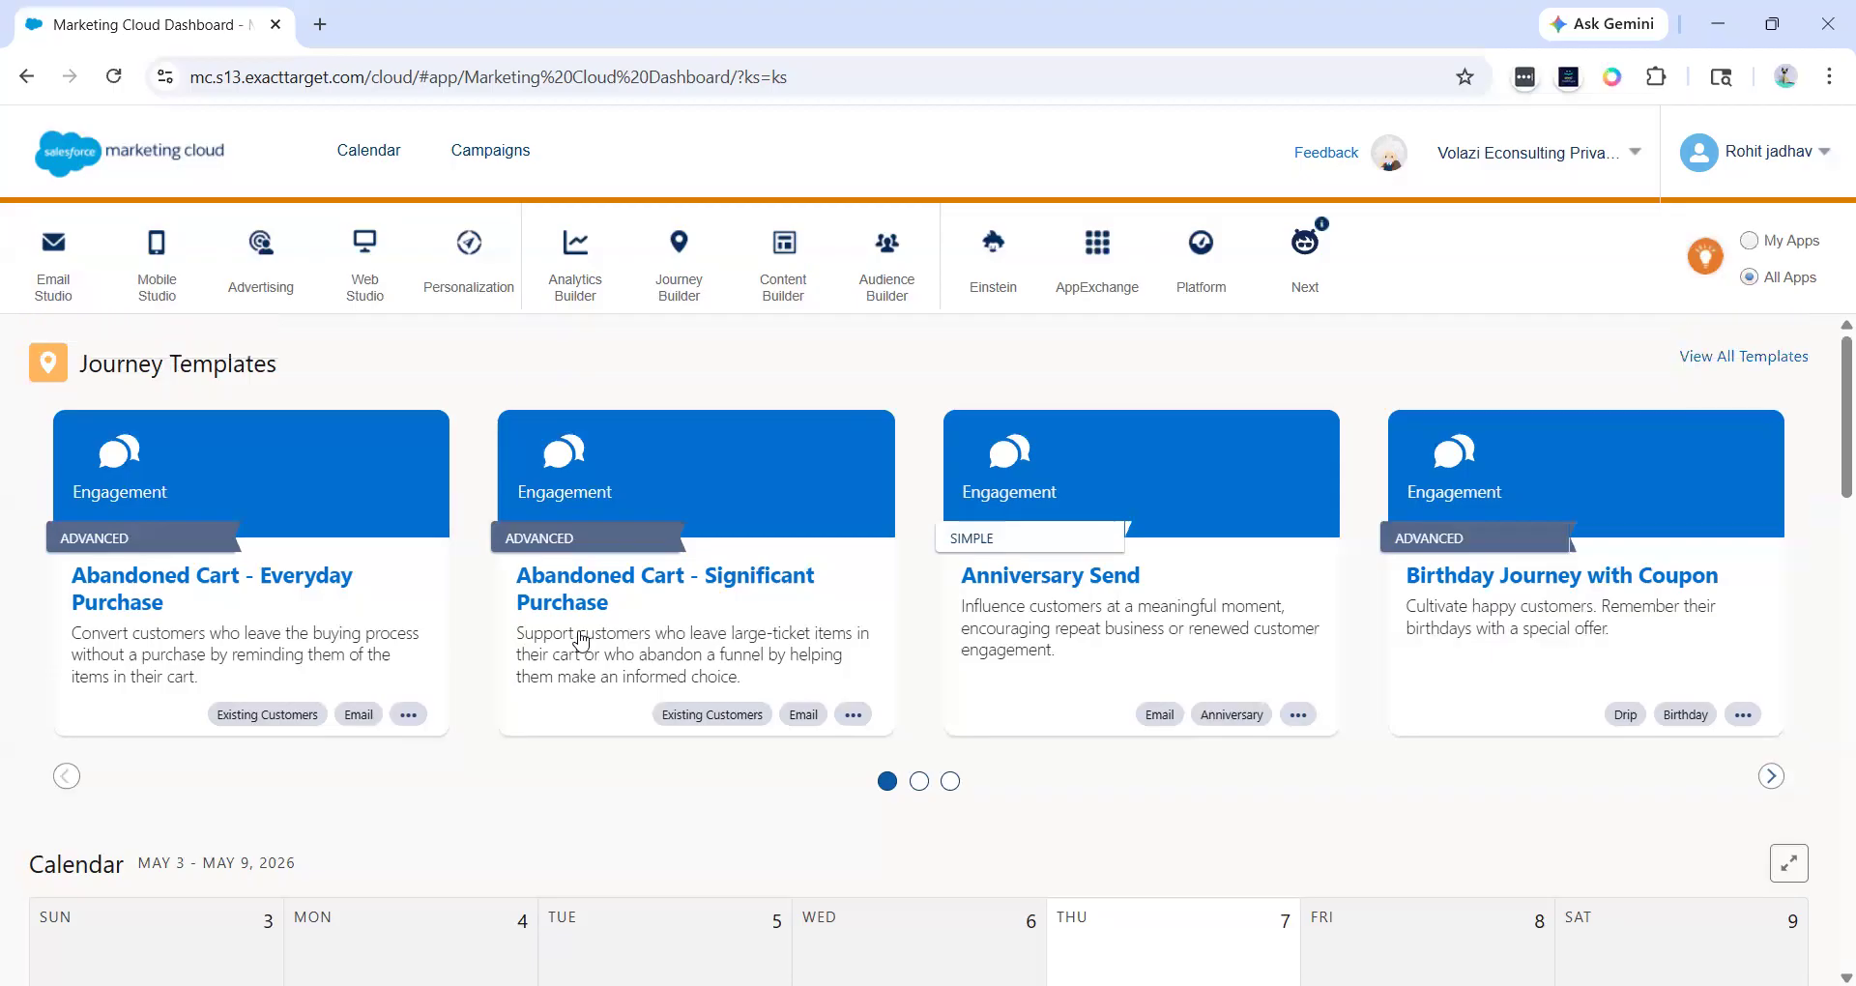
mouse_move(676, 263)
- Switch to the SFMC_Training business unit
scroll(493, 812, down, 2)
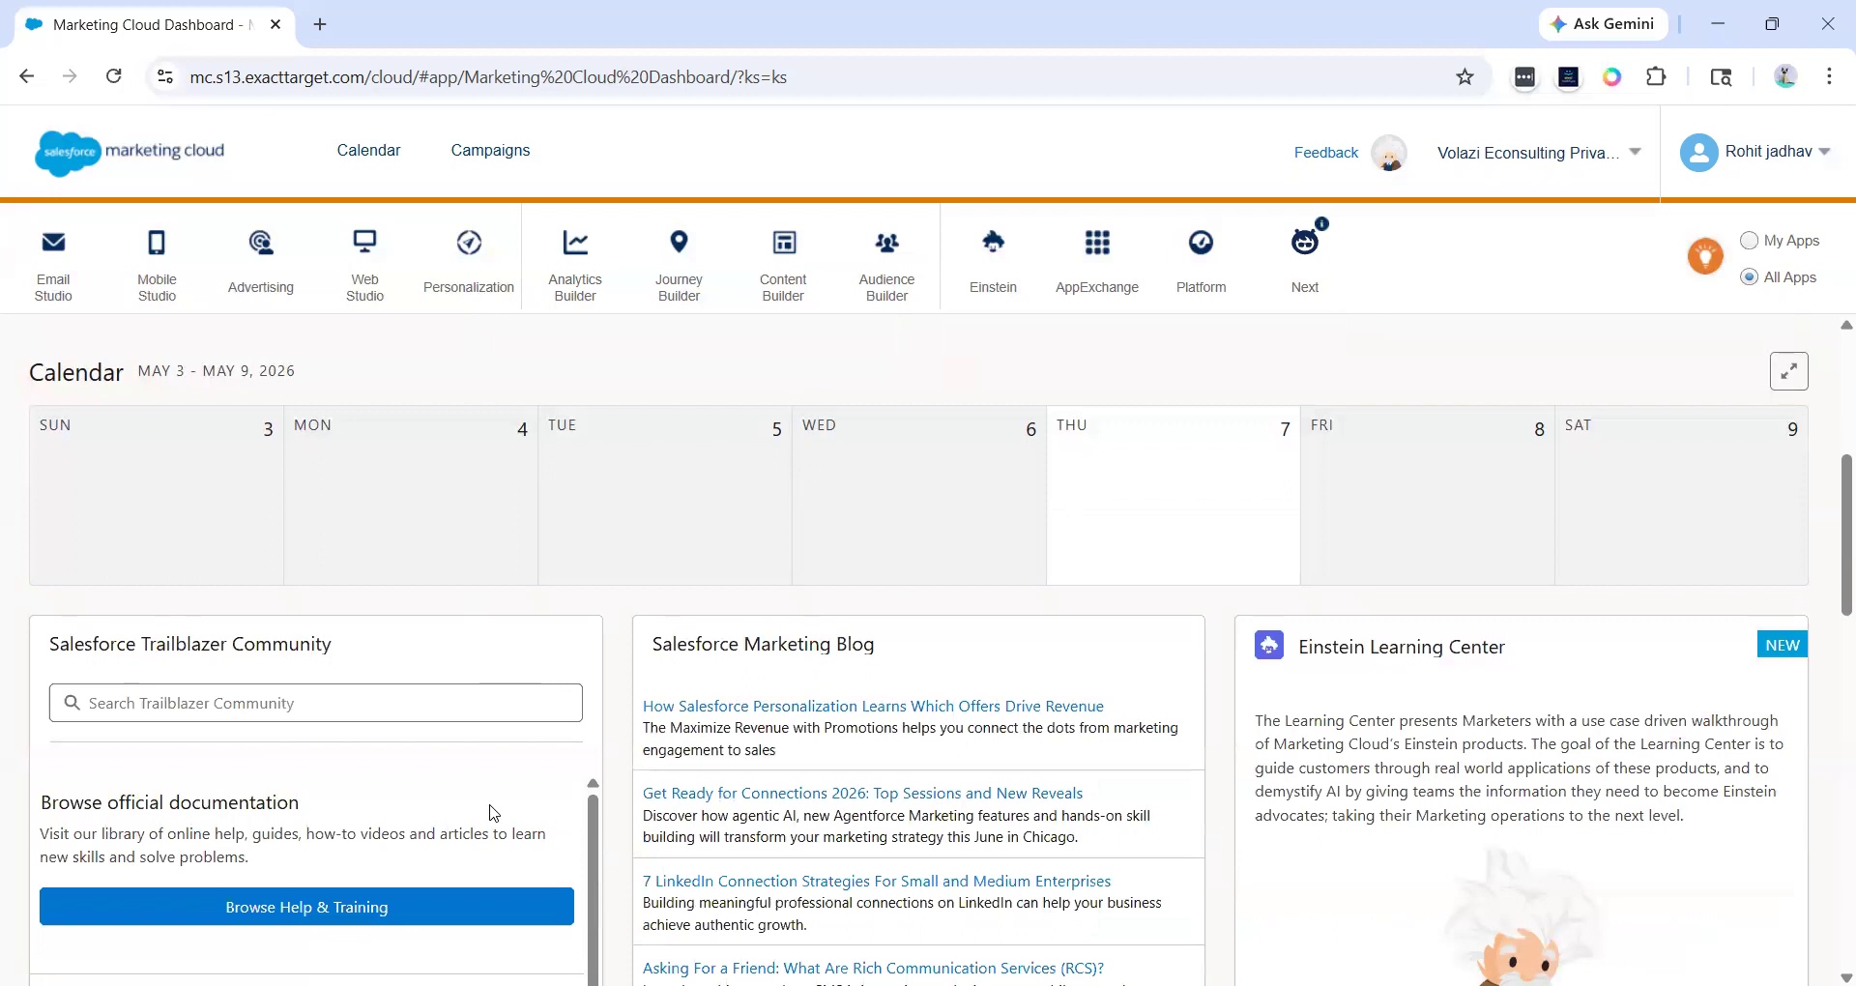
click(1516, 152)
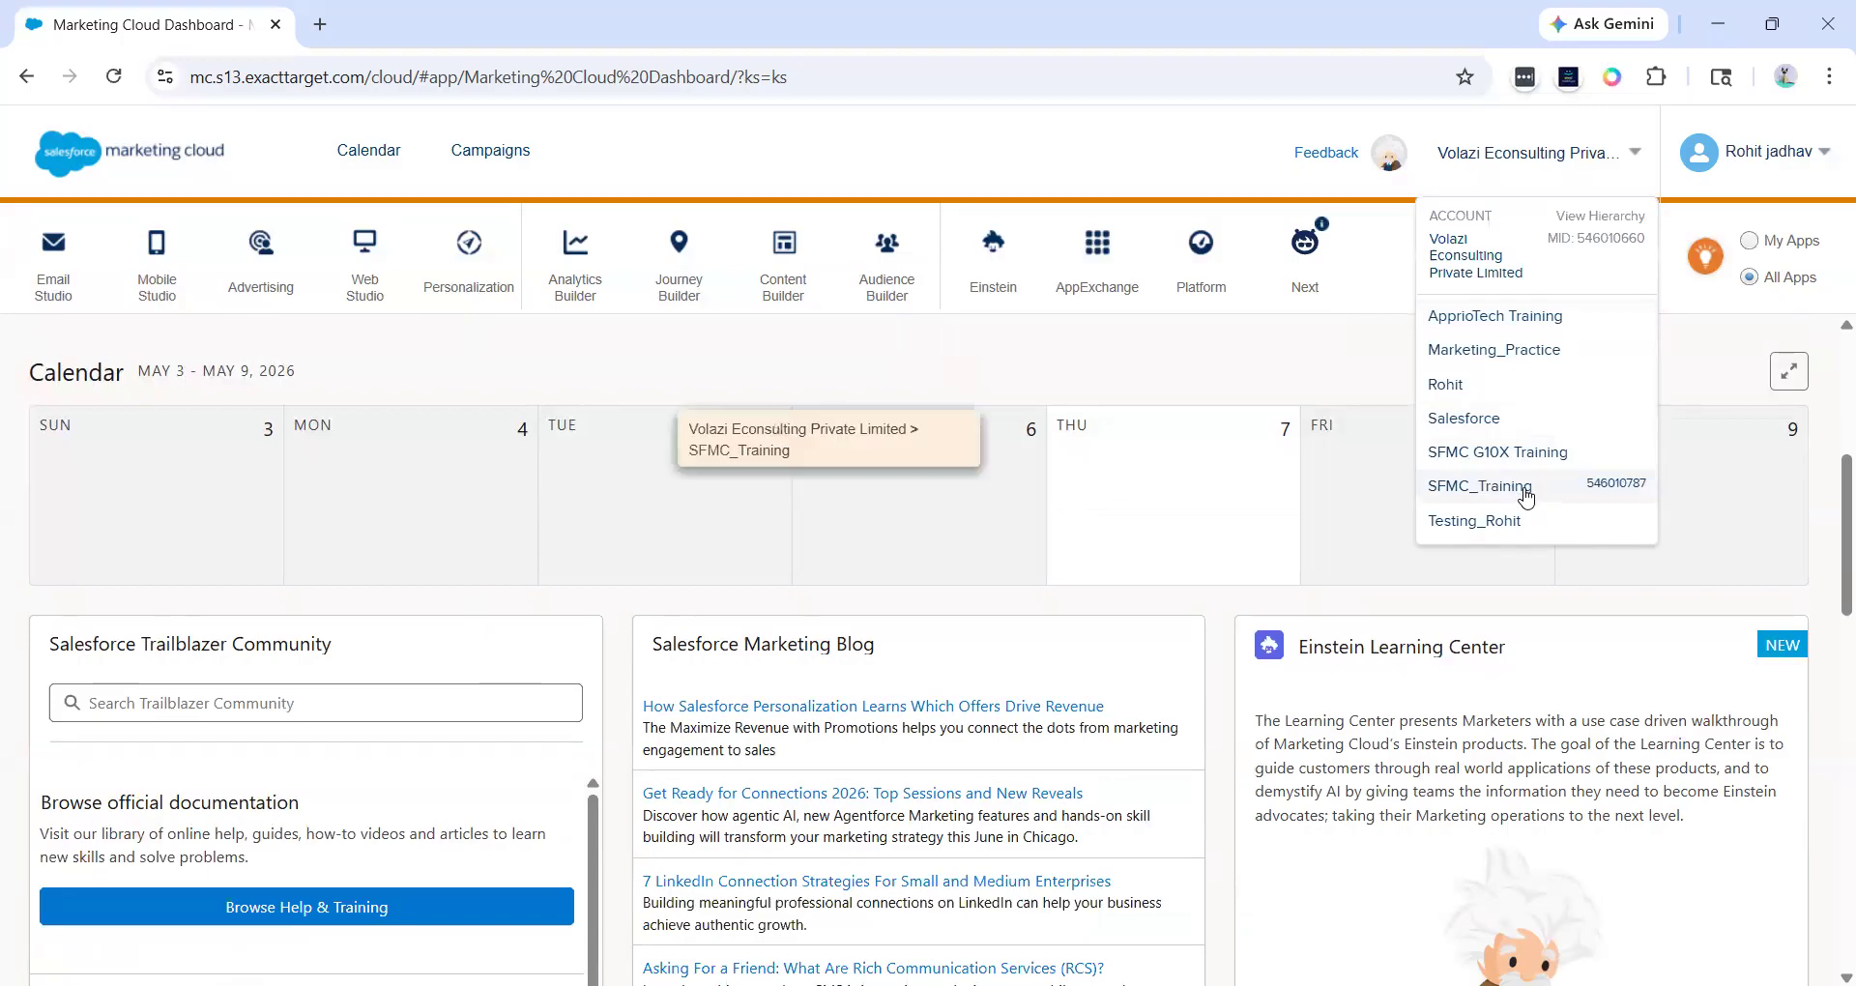
click(1526, 494)
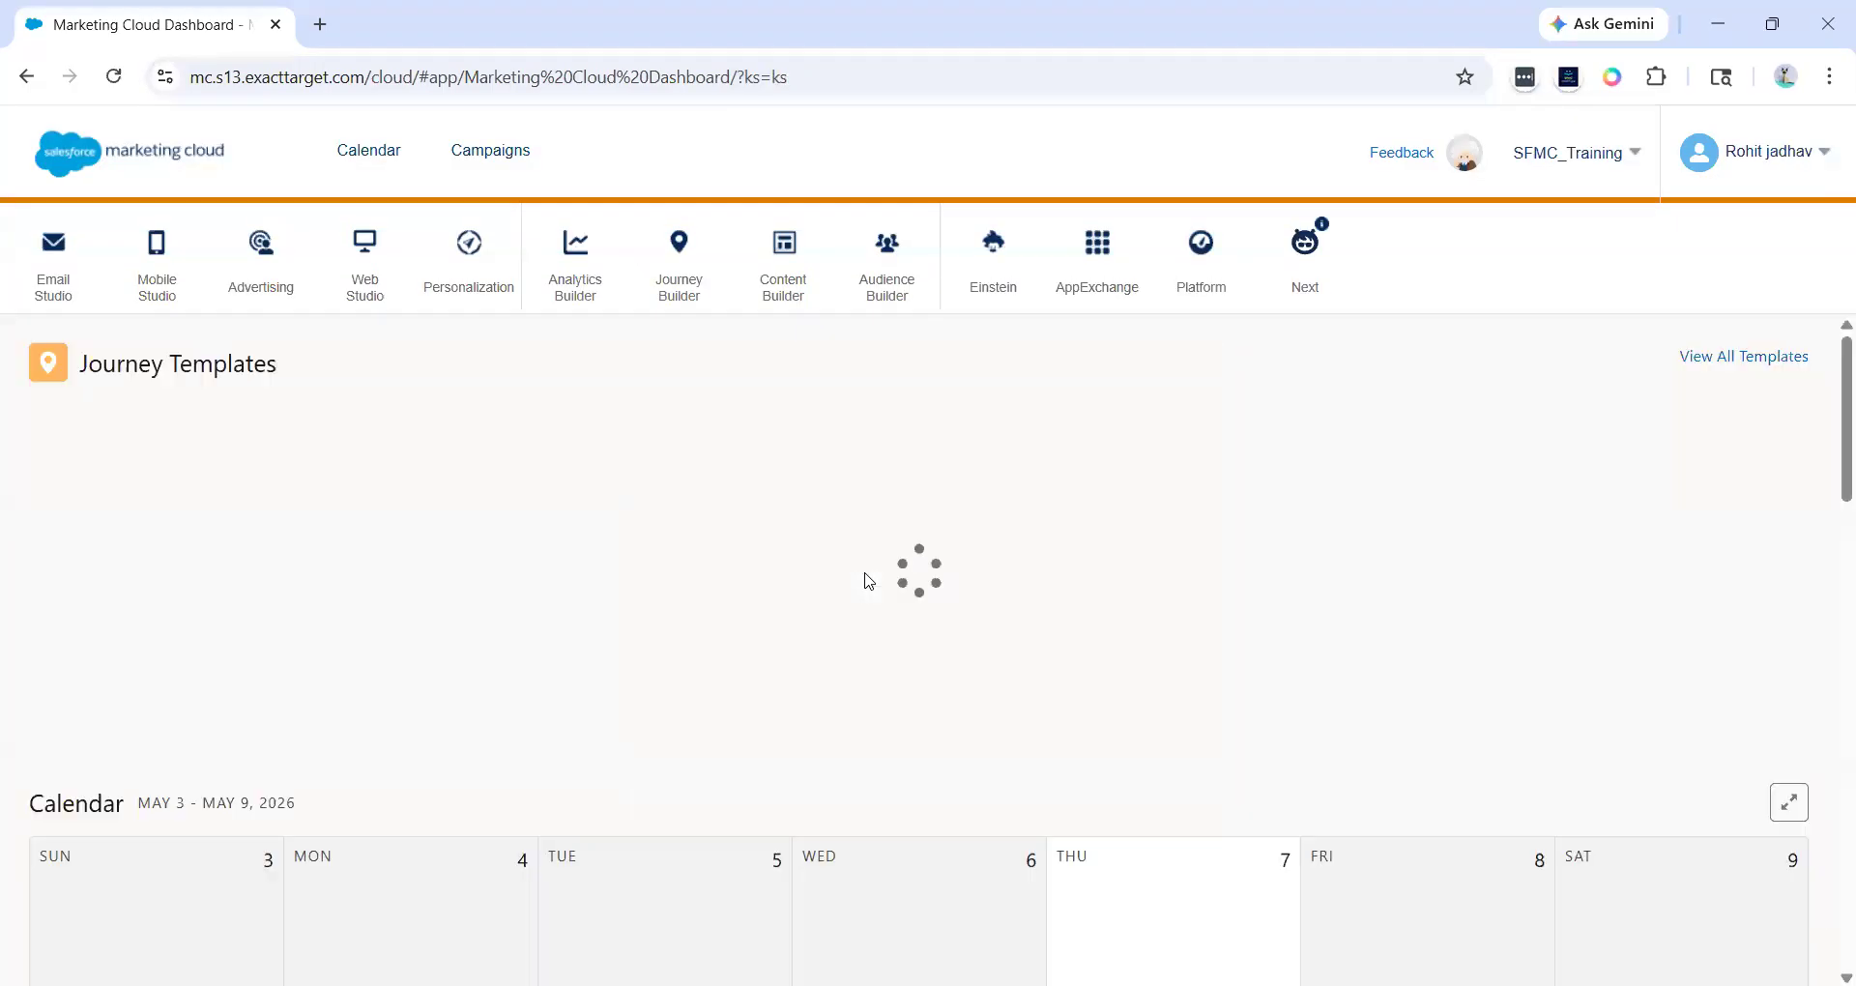
- Scroll through the dashboard's calendar, community, blog, Einstein and recent email sections
scroll(865, 580, down, 3)
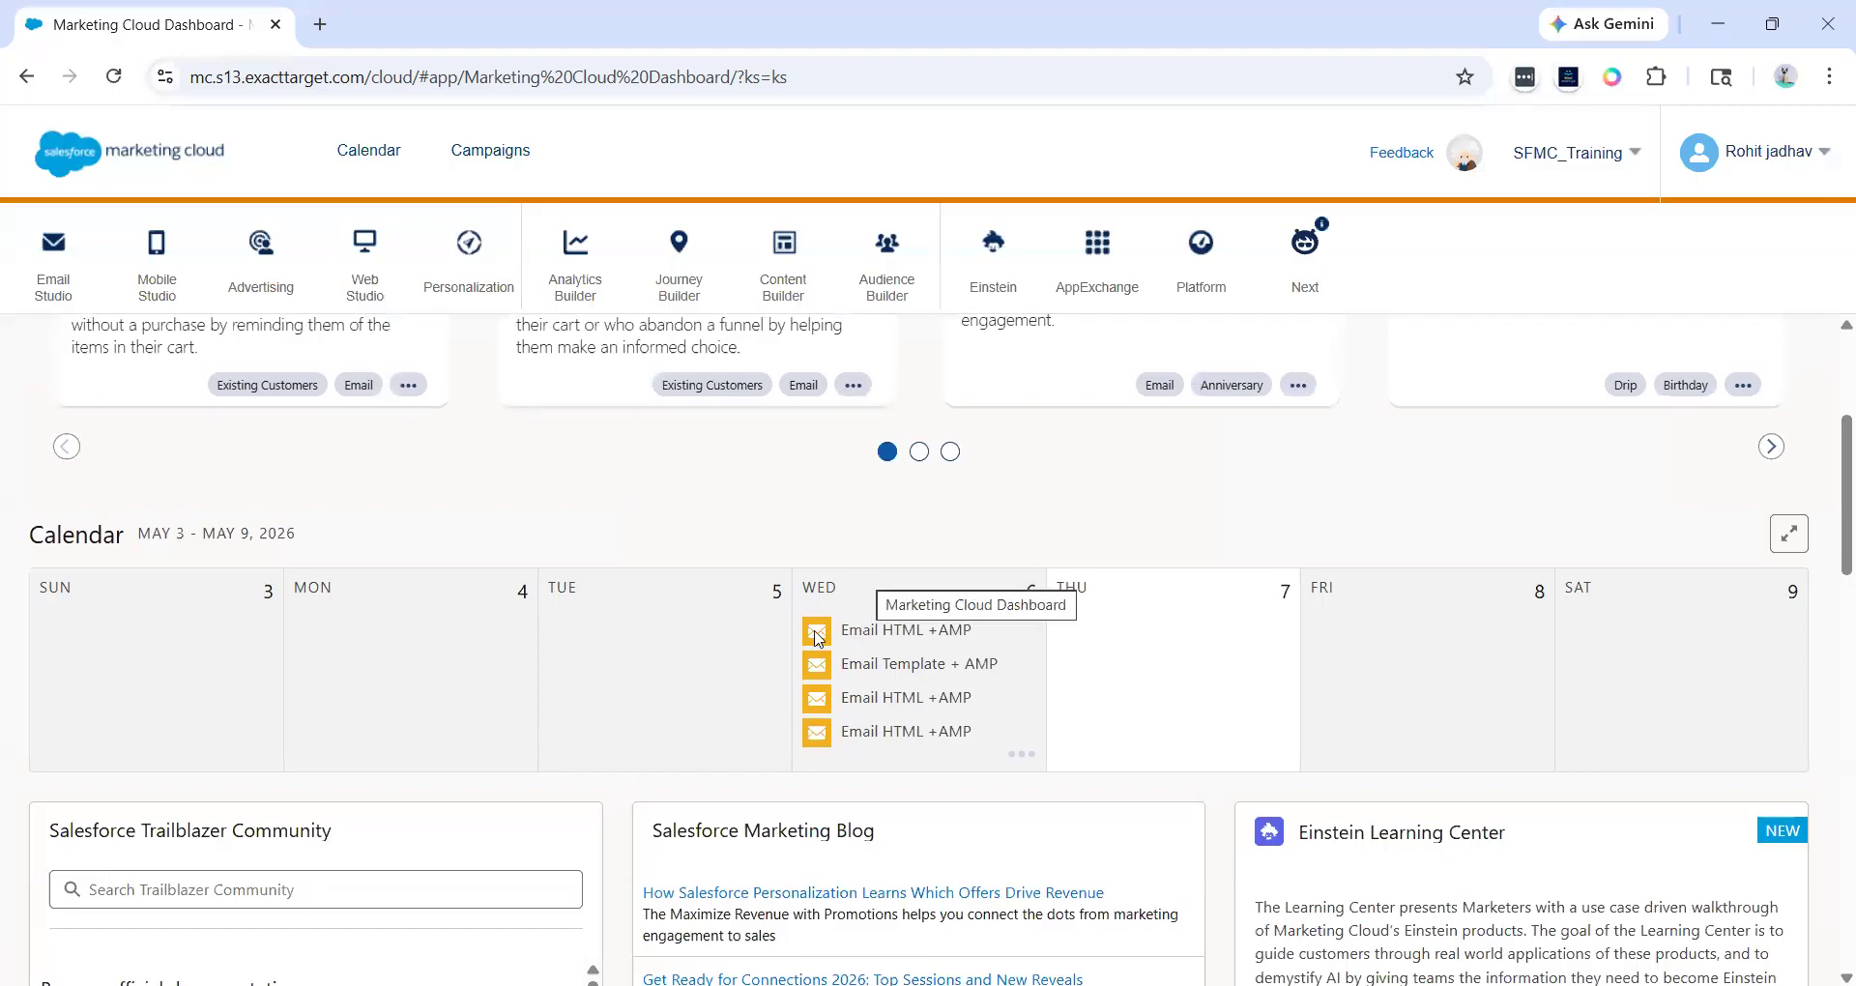
scroll(944, 704, down, 1)
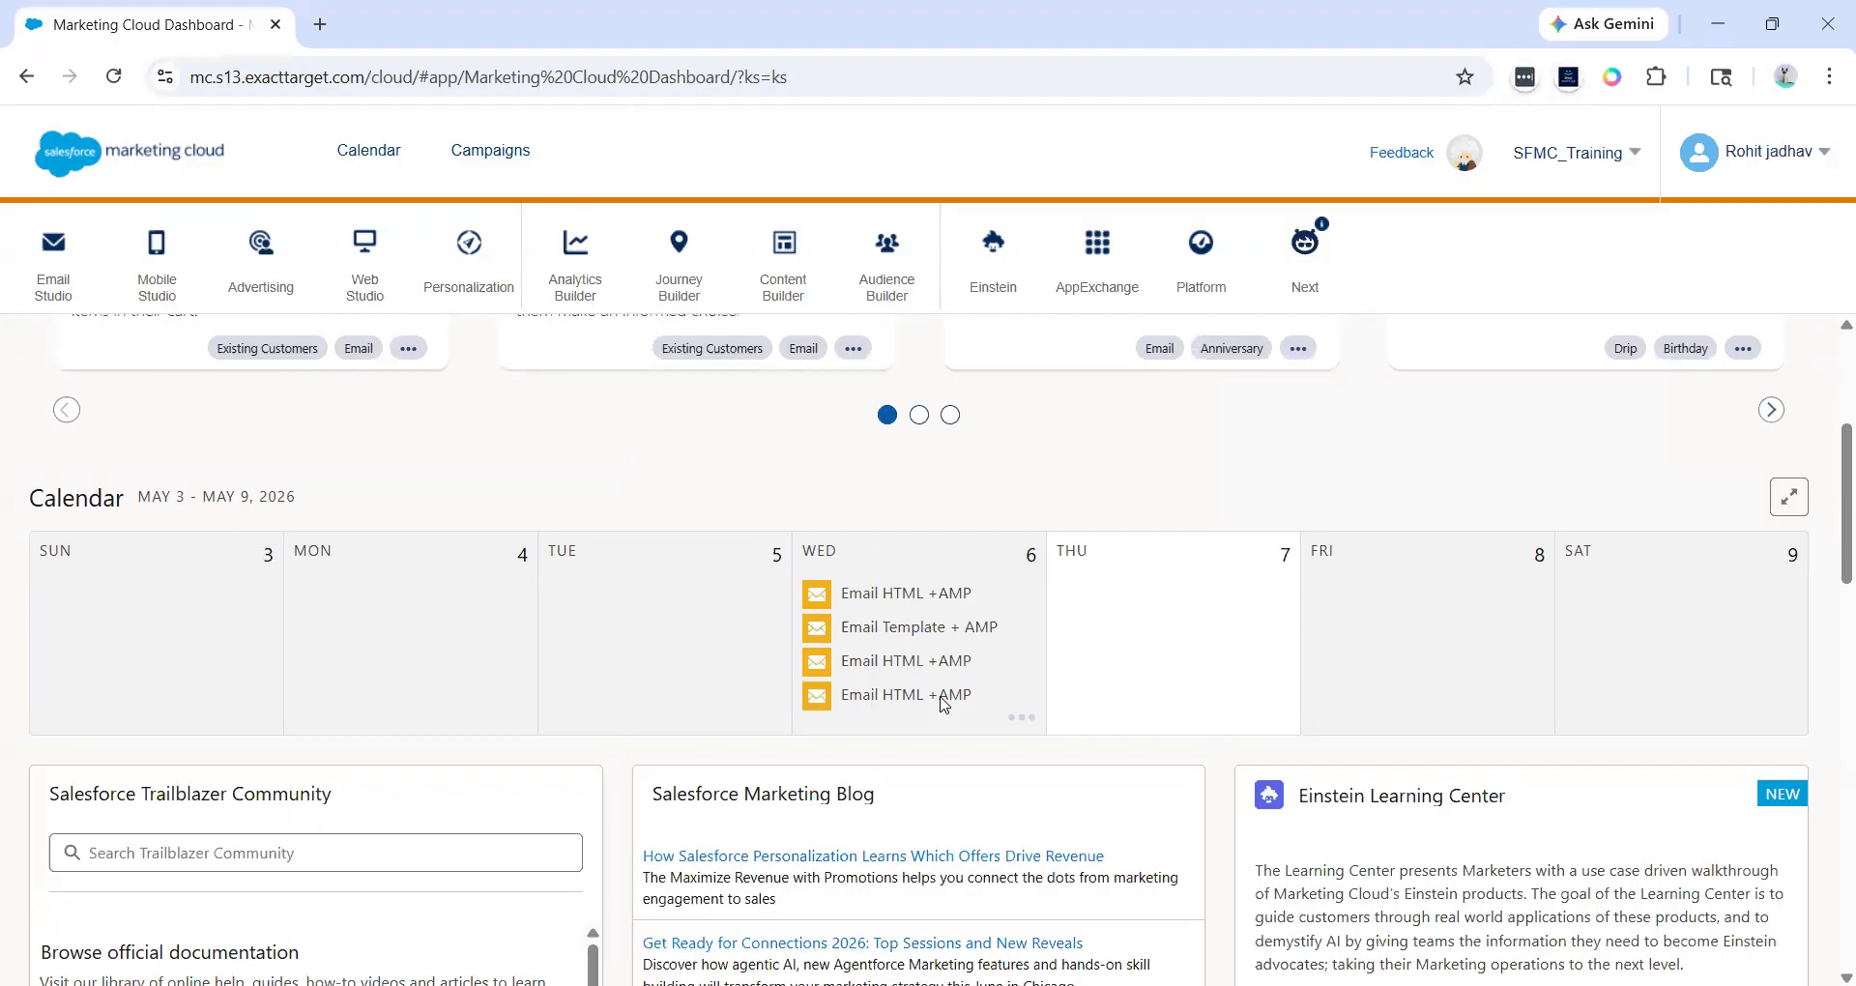
scroll(945, 705, down, 5)
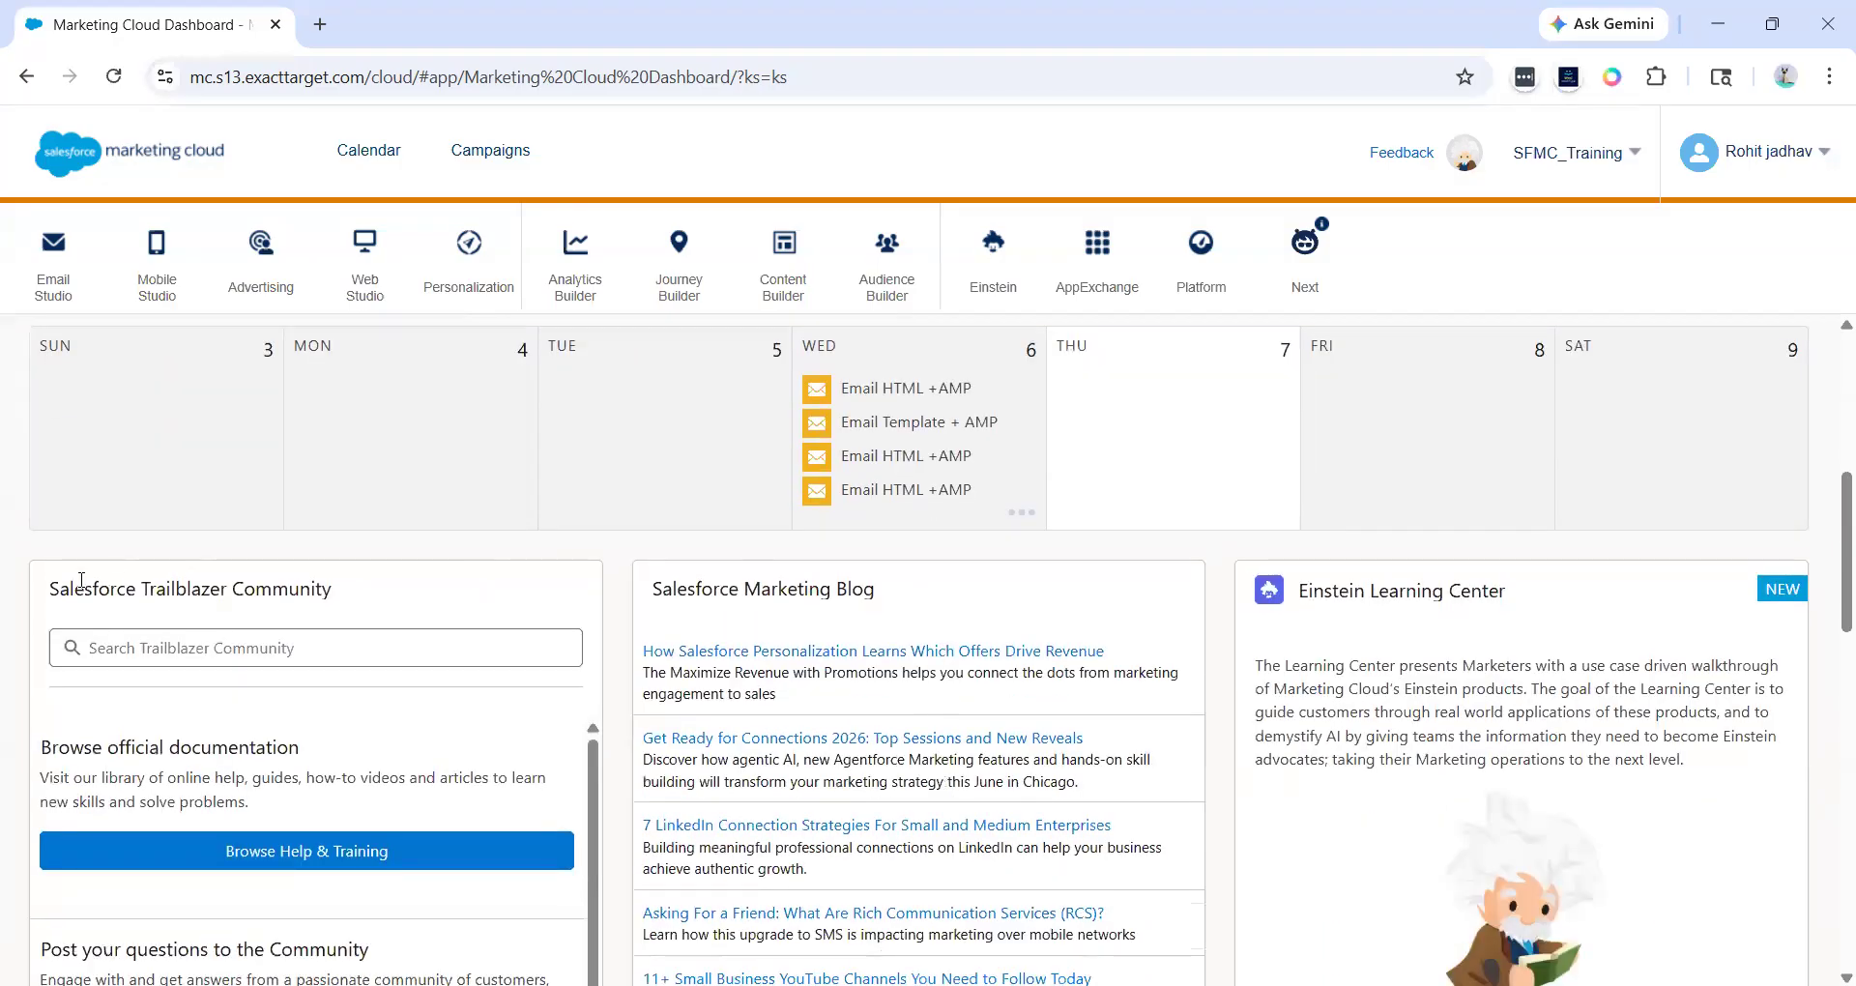
drag(58, 586, 353, 583)
click(350, 582)
scroll(302, 622, down, 3)
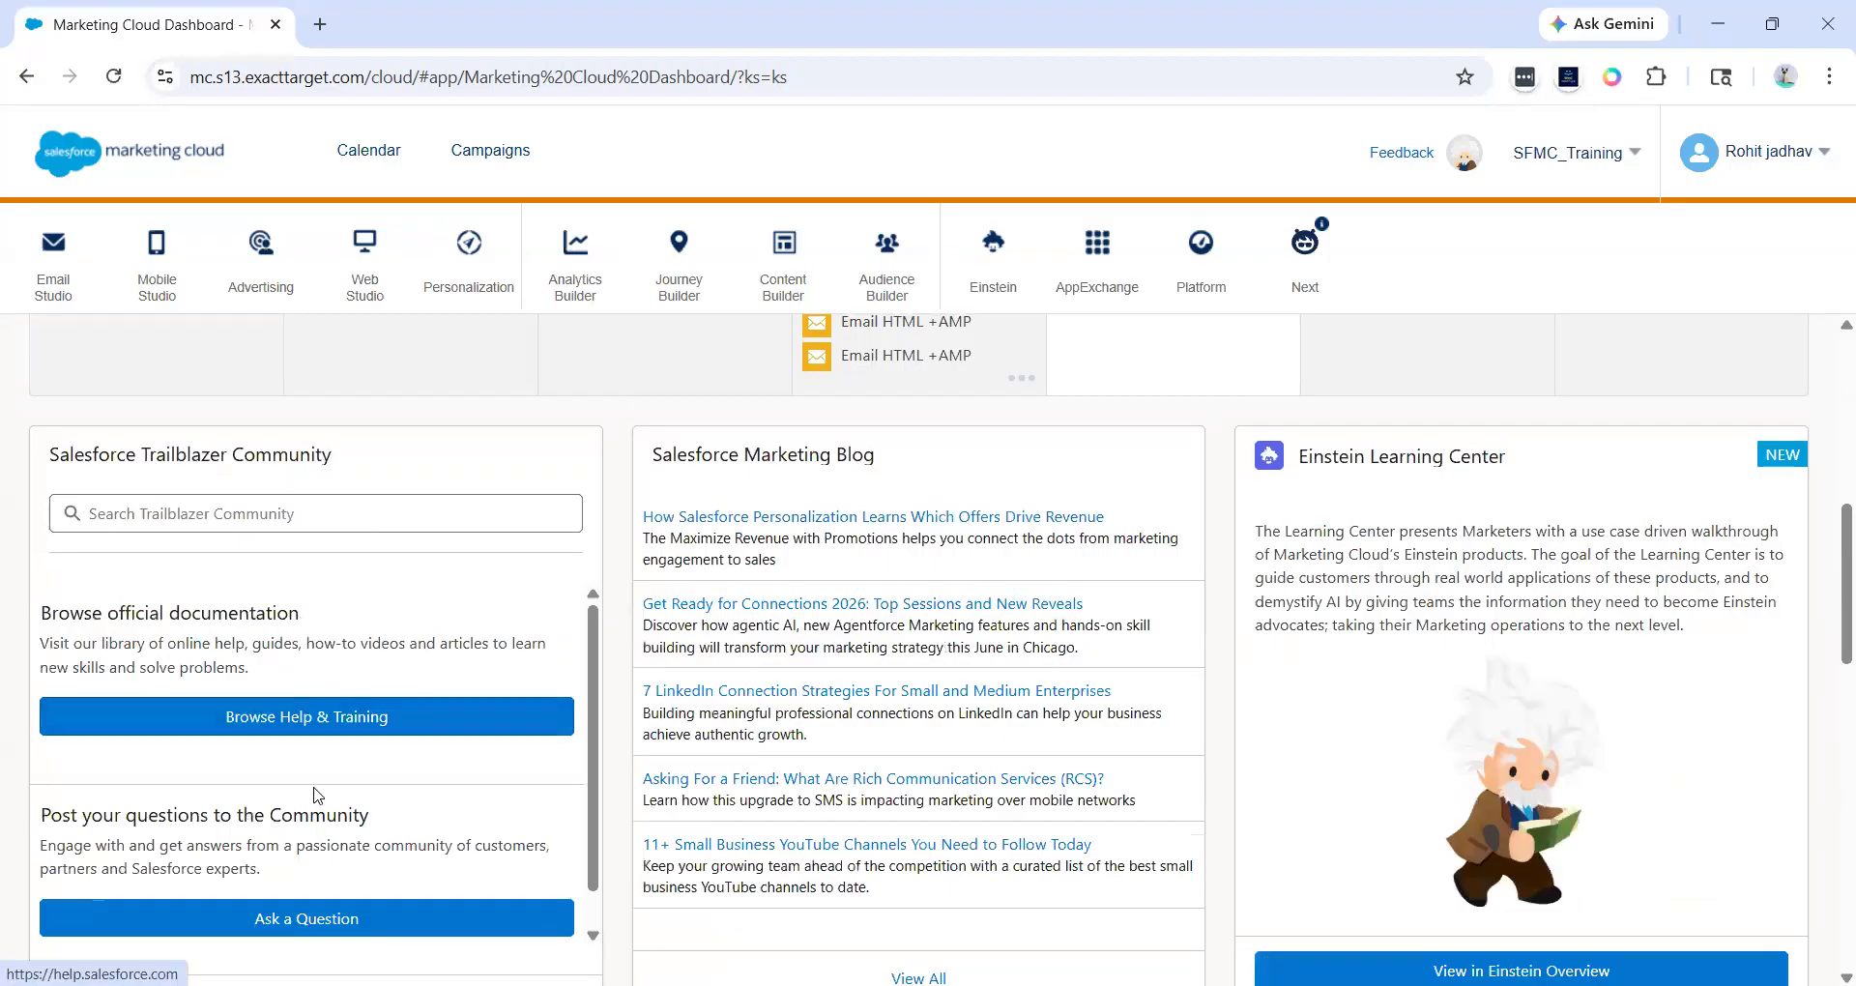
scroll(317, 788, down, 1)
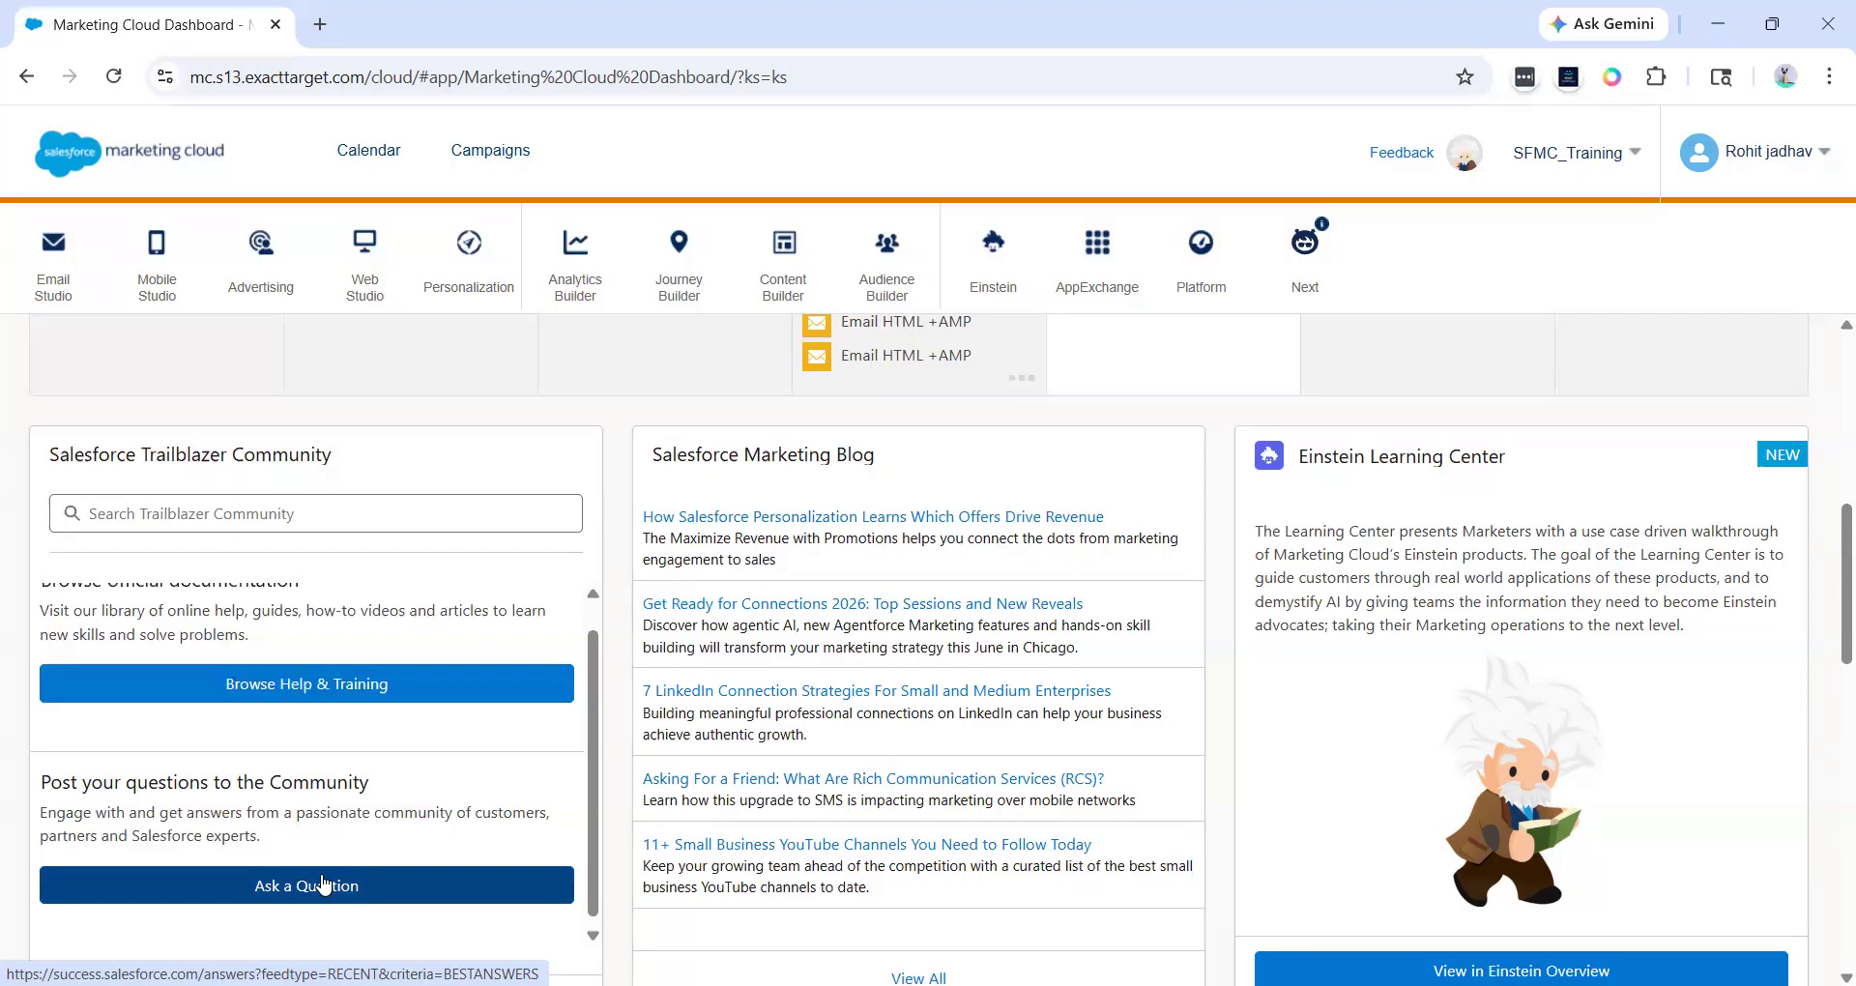
drag(1296, 456, 1453, 457)
click(1453, 457)
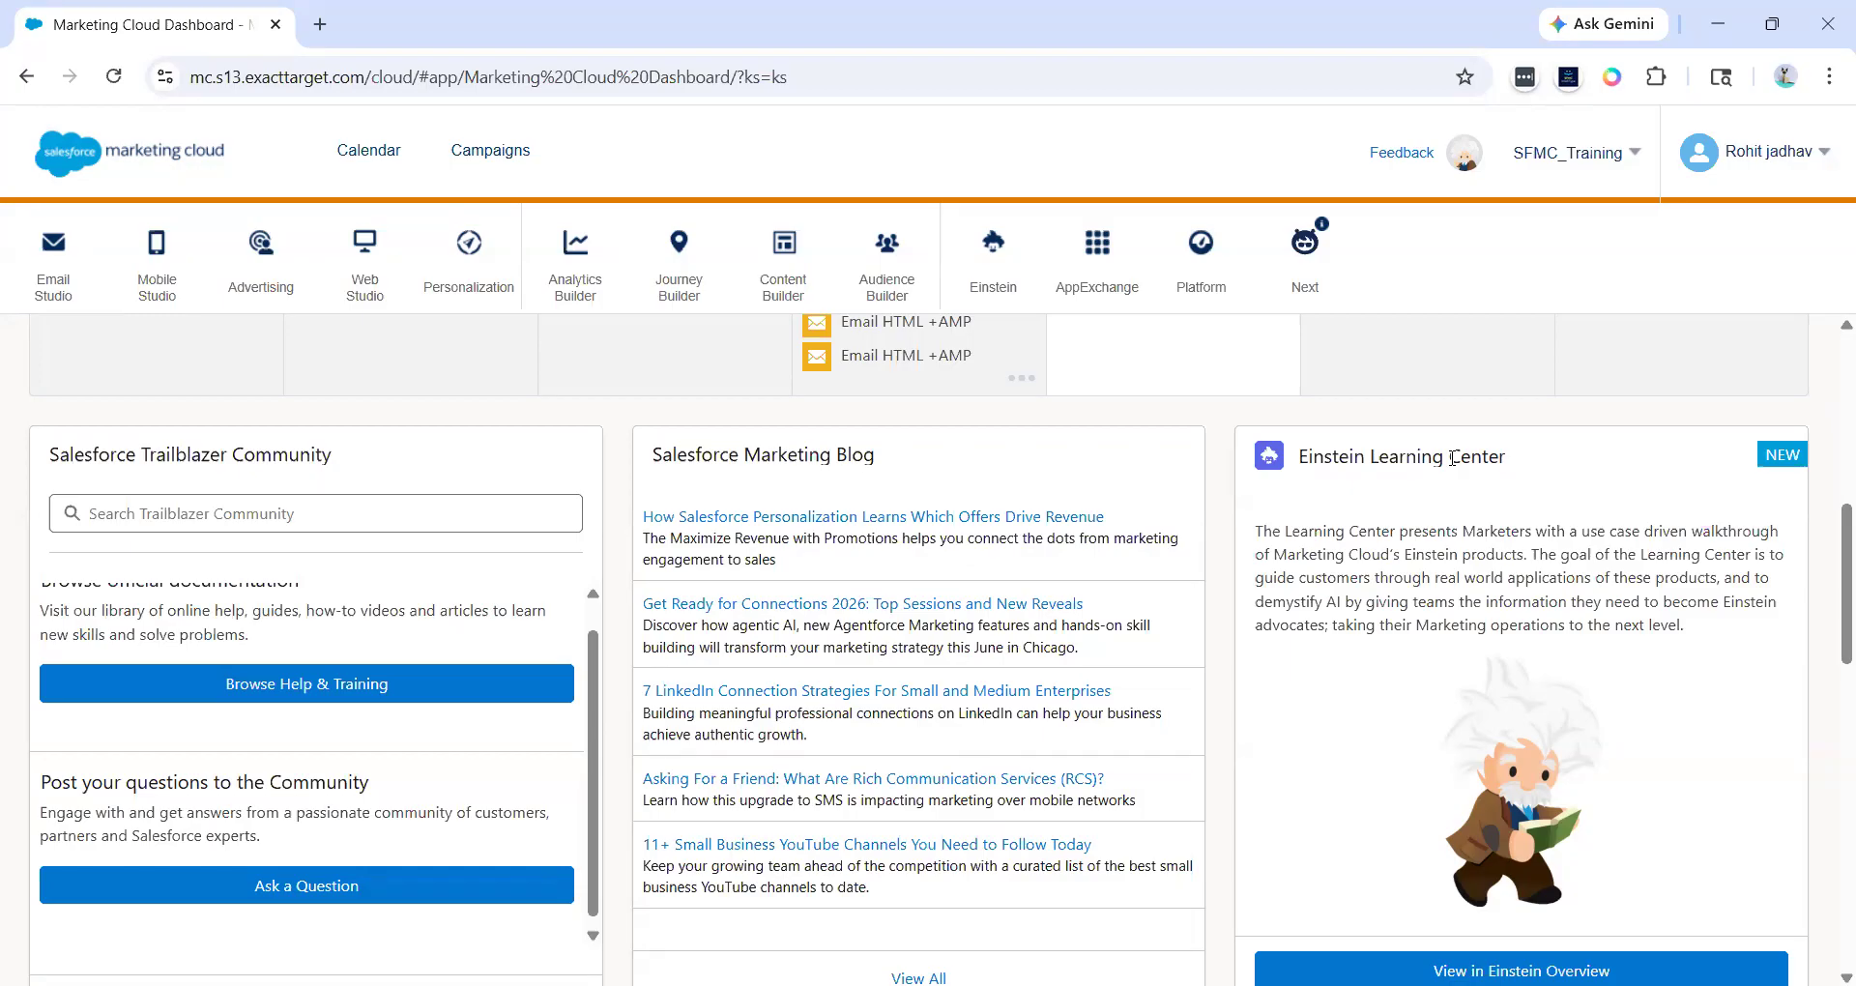
scroll(1450, 459, down, 5)
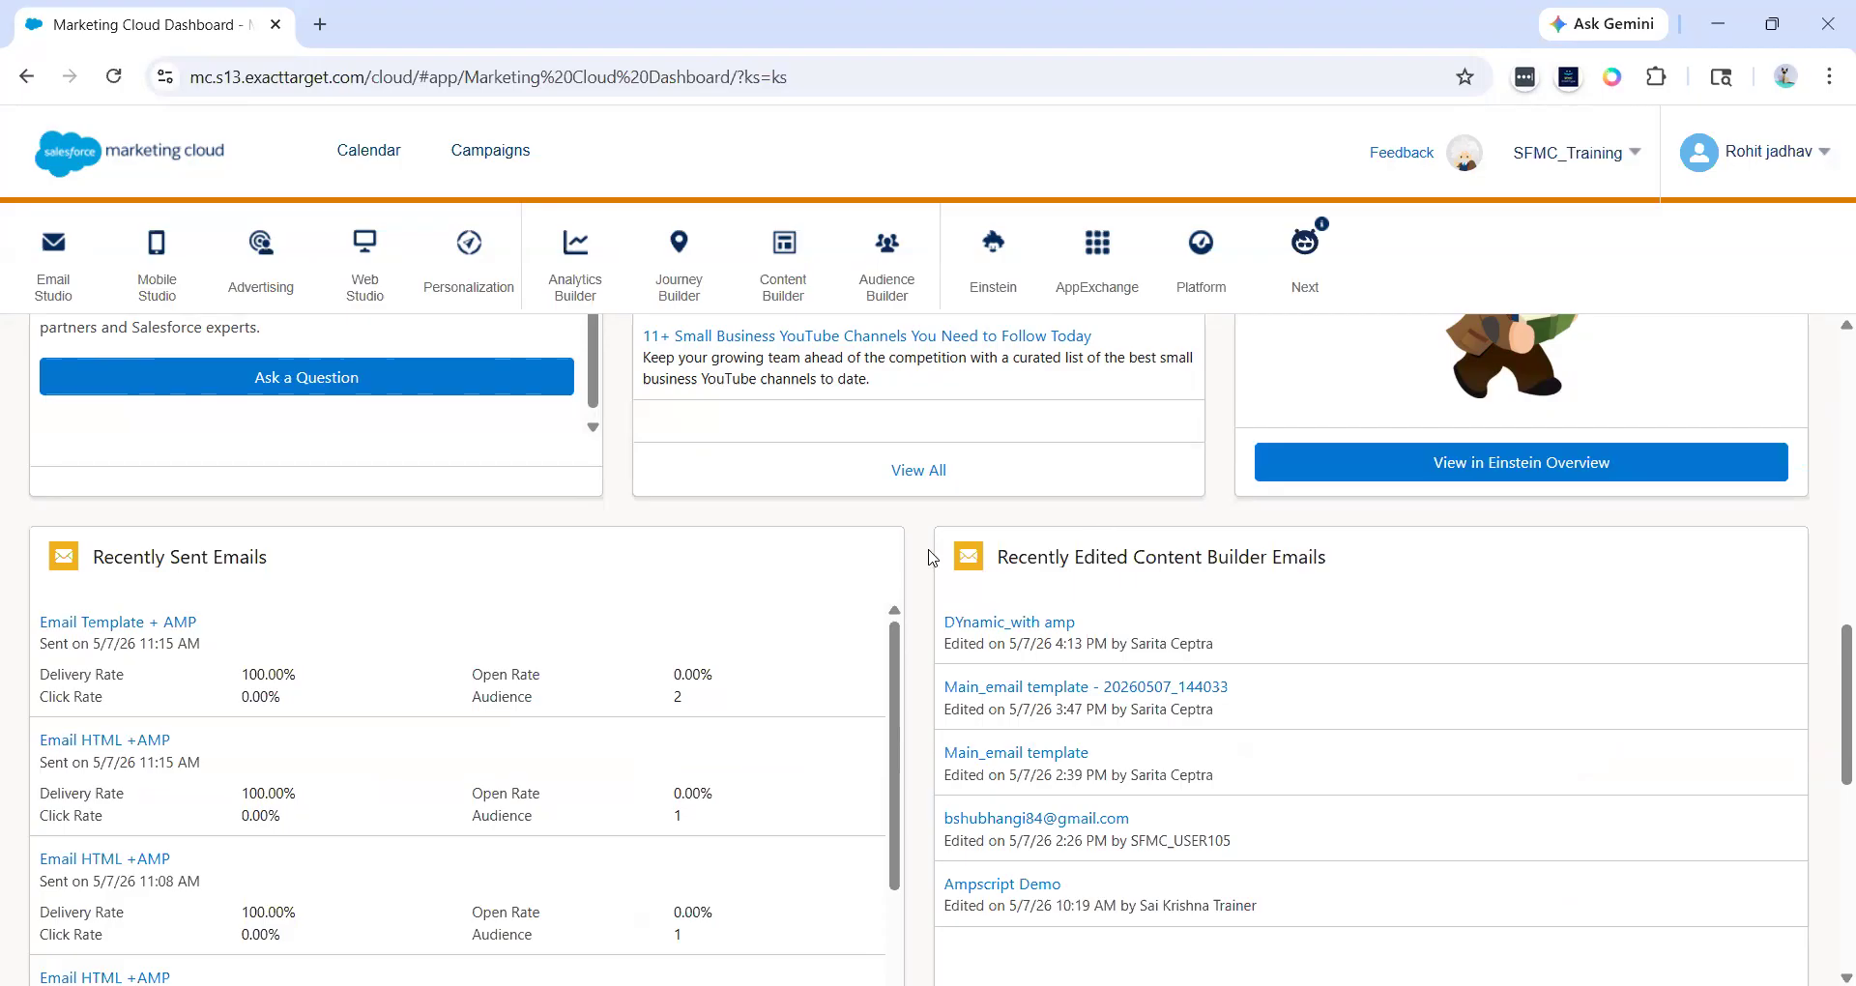
- Examine the Recently Sent Emails and Recently Edited Content Builder Emails sections of the dashboard
scroll(929, 558, down, 2)
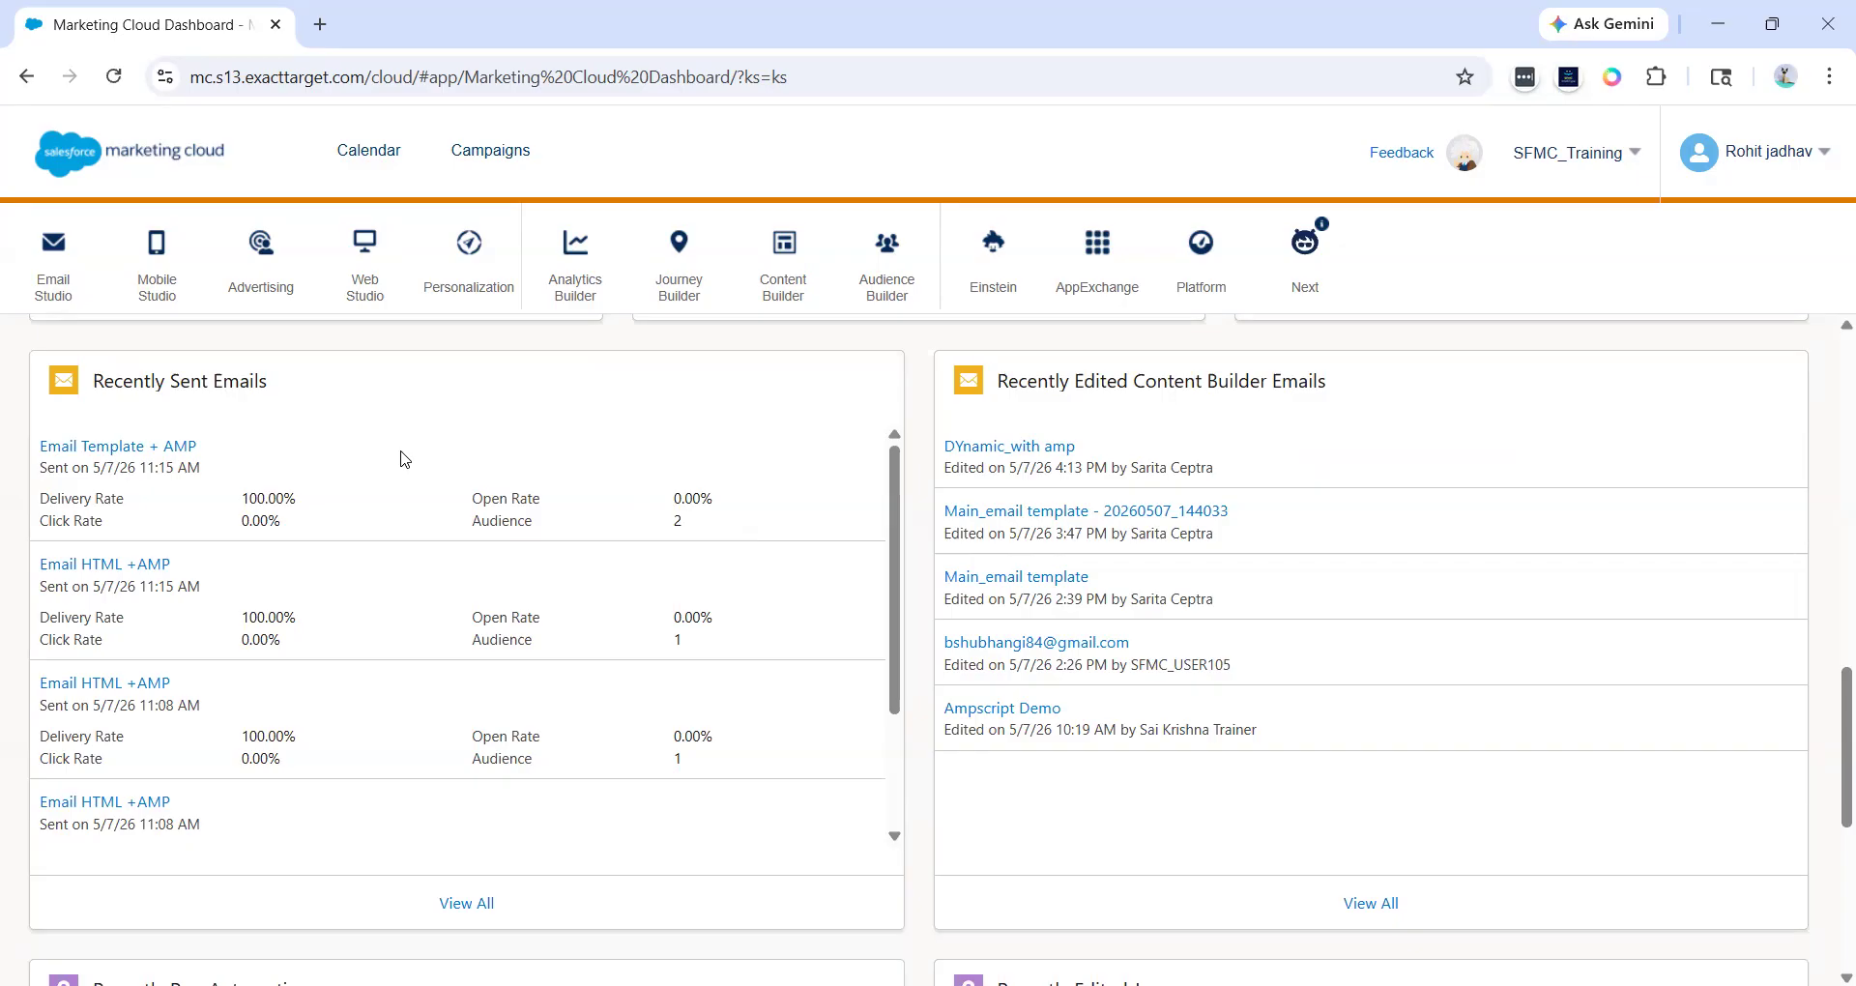
drag(37, 509, 187, 523)
click(186, 523)
drag(469, 504, 557, 533)
click(558, 534)
drag(40, 520, 150, 534)
click(150, 533)
drag(204, 468, 39, 474)
click(38, 475)
scroll(268, 631, down, 1)
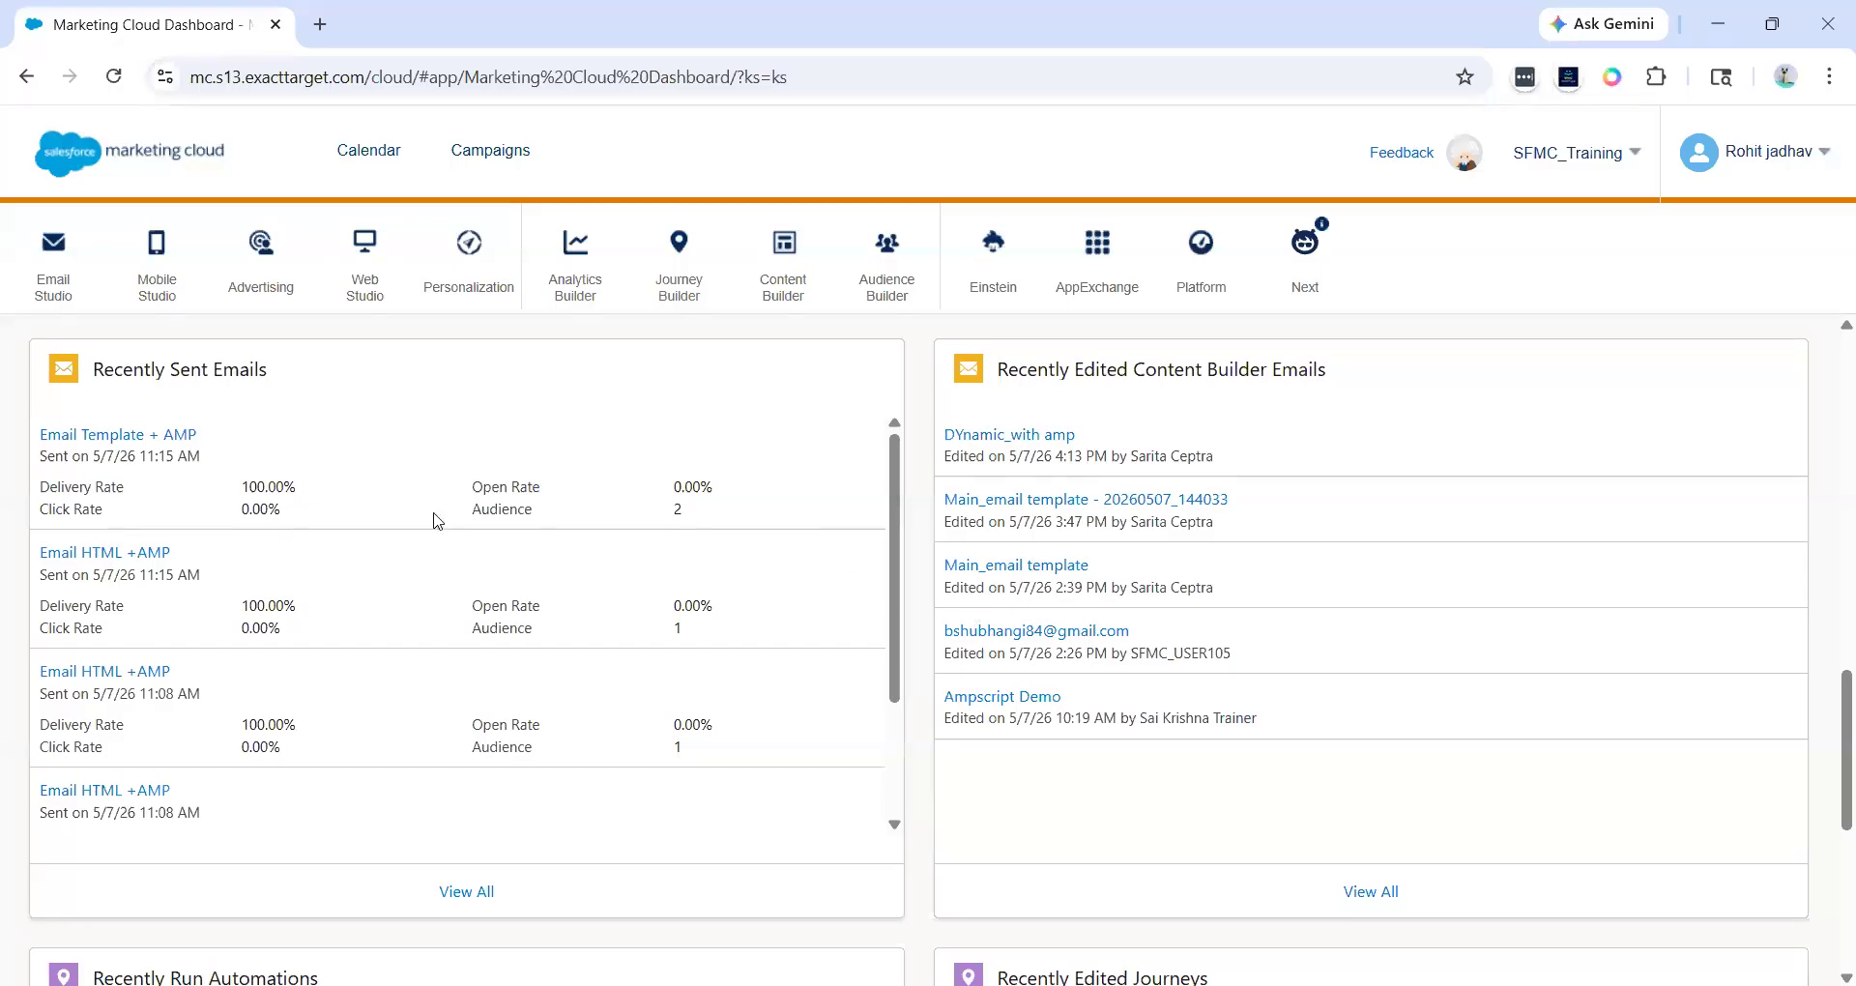
drag(289, 482, 321, 481)
click(321, 482)
drag(479, 510, 577, 514)
click(647, 522)
drag(949, 455, 1181, 450)
click(1100, 450)
click(1181, 449)
- Examine the Recently Run Automations and Recently Edited Journeys sections further down the dashboard
scroll(930, 841, down, 4)
scroll(930, 841, down, 2)
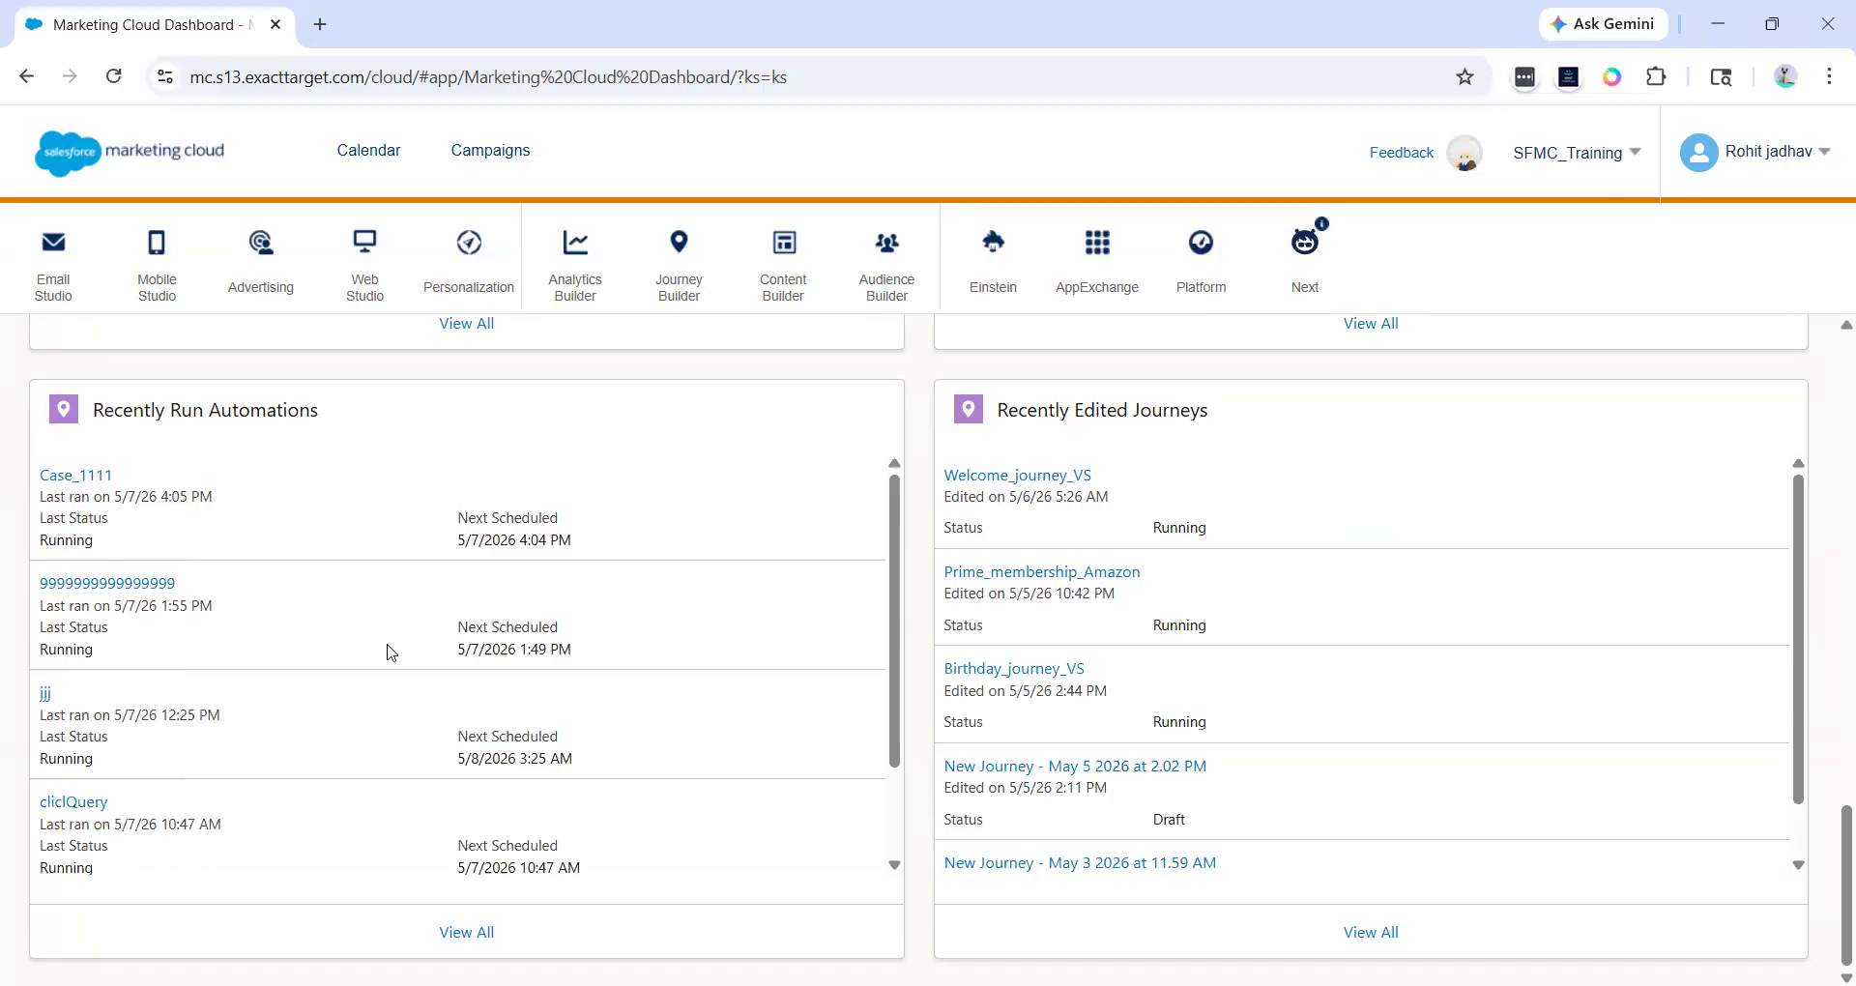
drag(45, 504, 239, 494)
click(238, 494)
drag(611, 547, 312, 501)
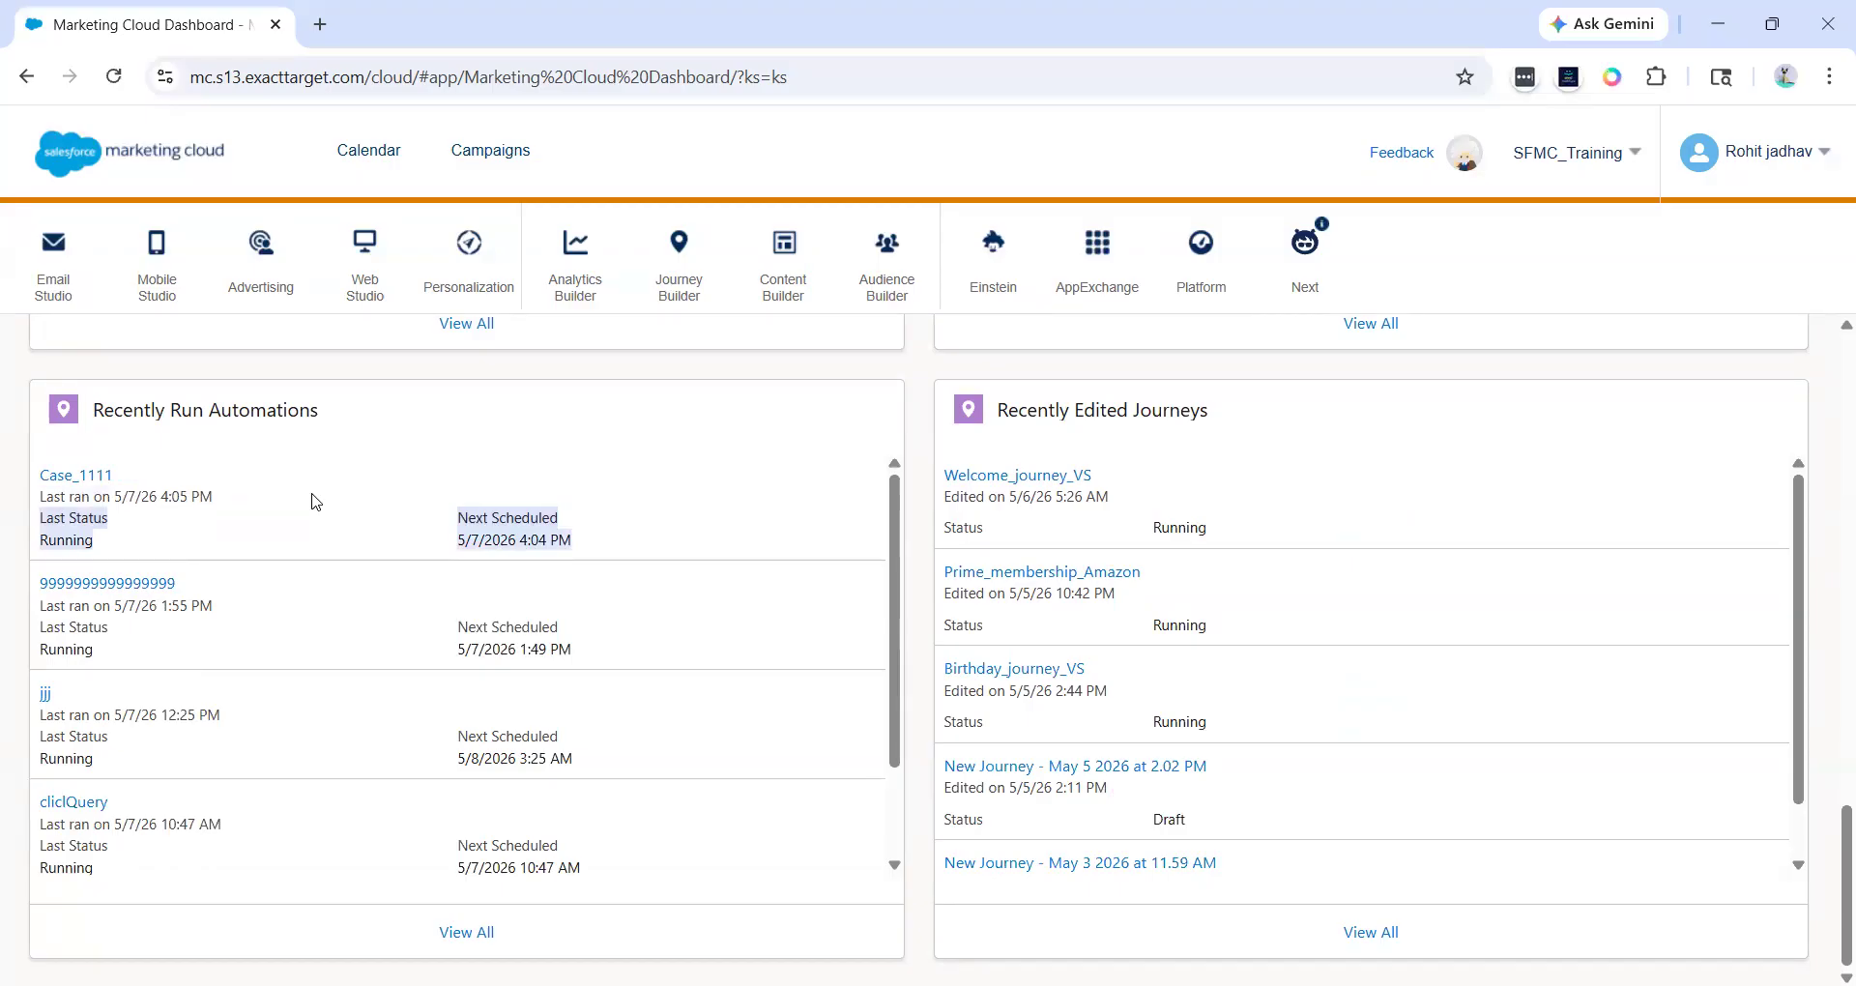
drag(974, 408, 1214, 407)
click(1214, 407)
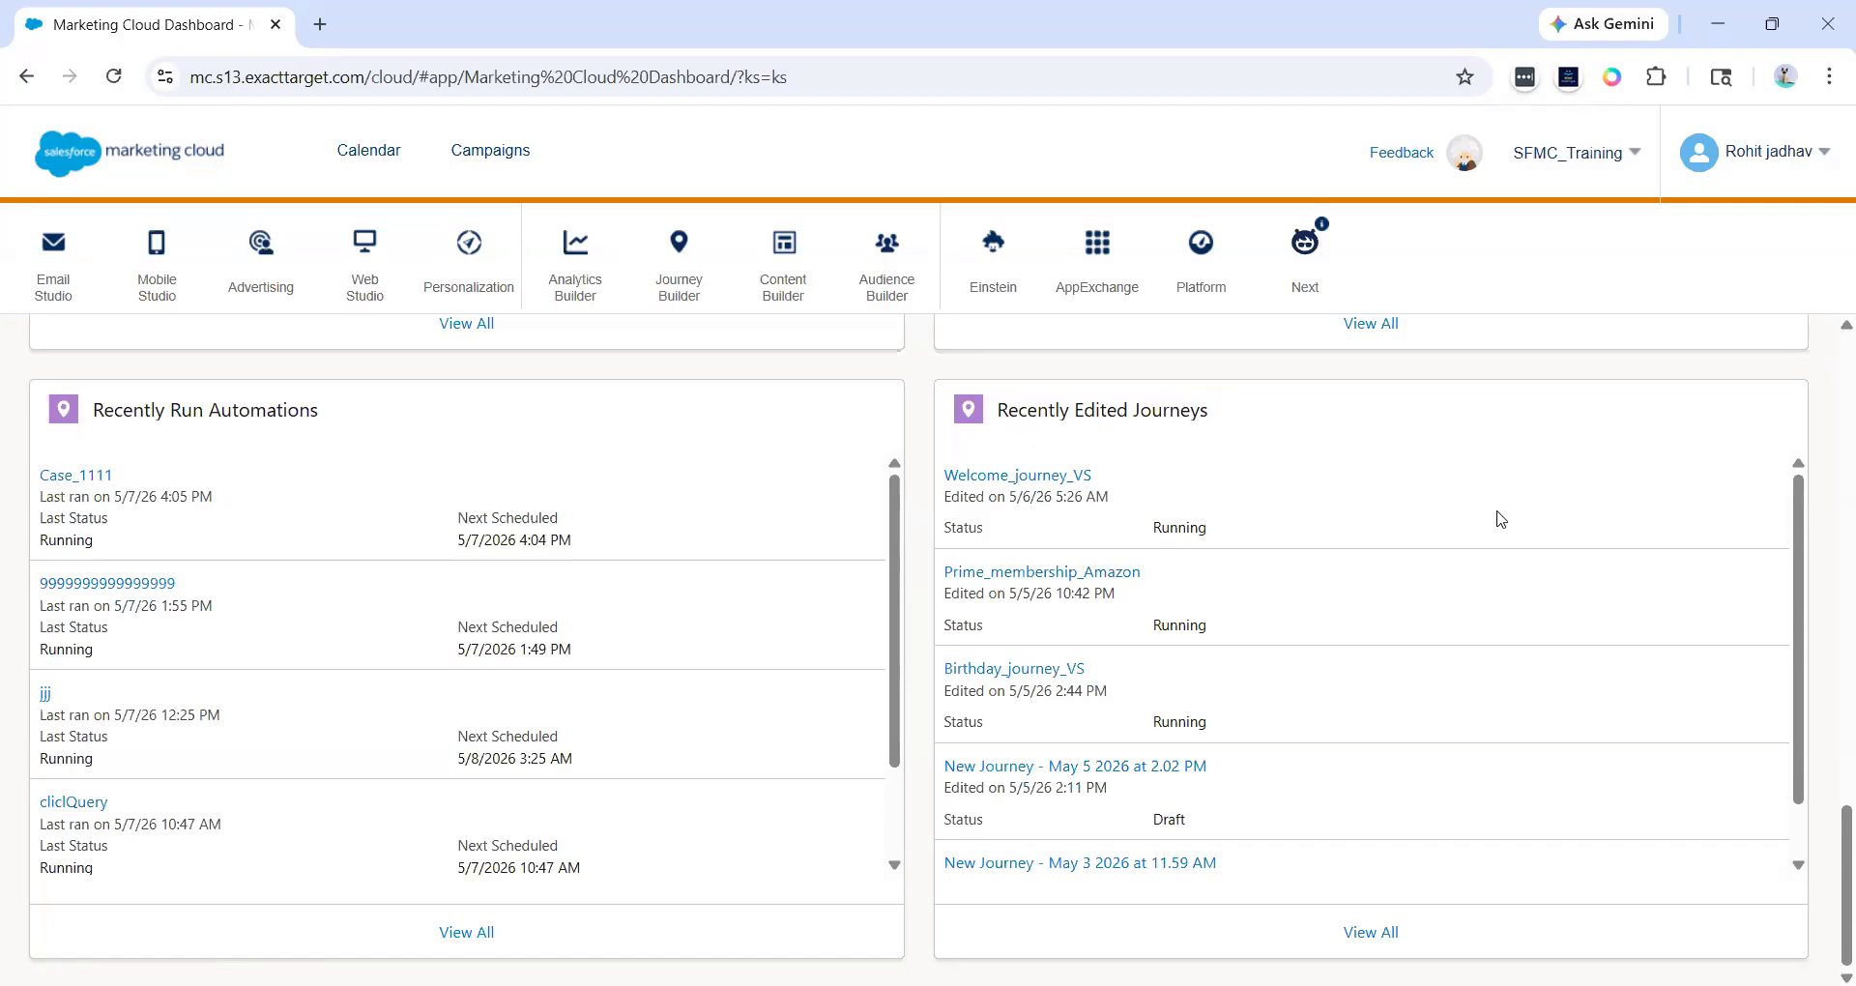
drag(945, 495, 1089, 513)
click(1090, 519)
drag(1111, 496, 945, 497)
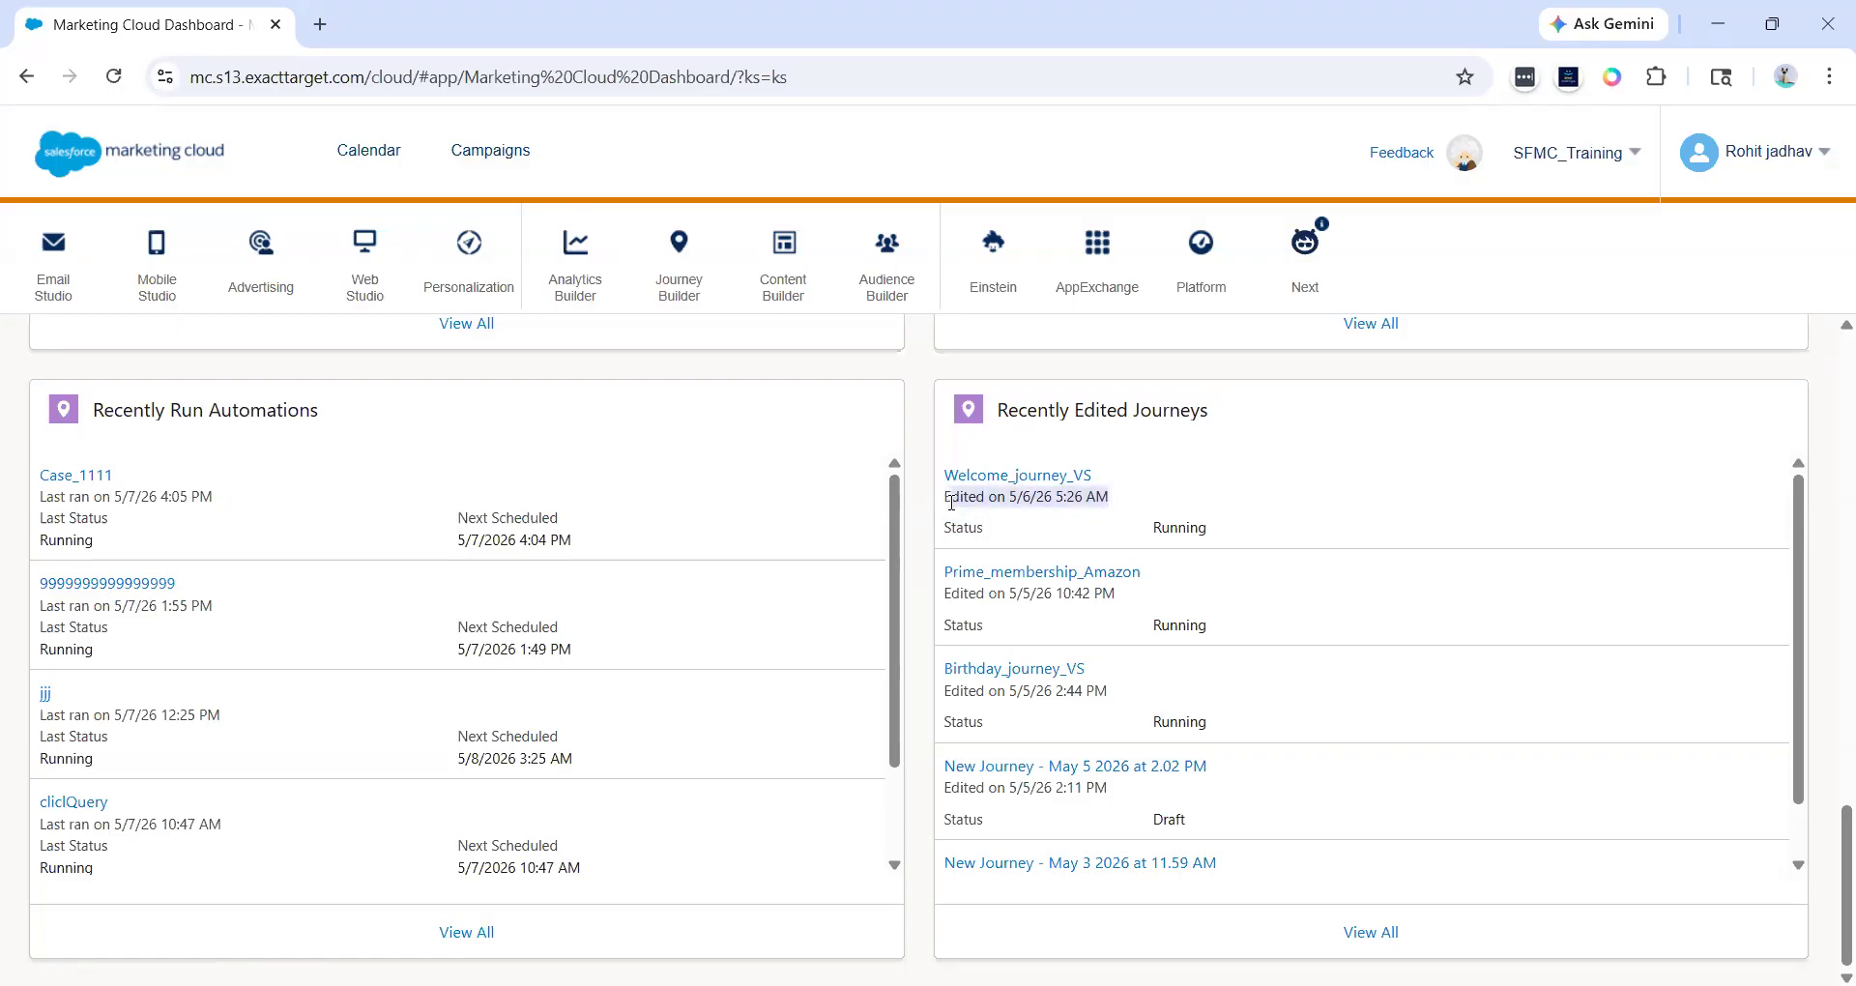
click(951, 503)
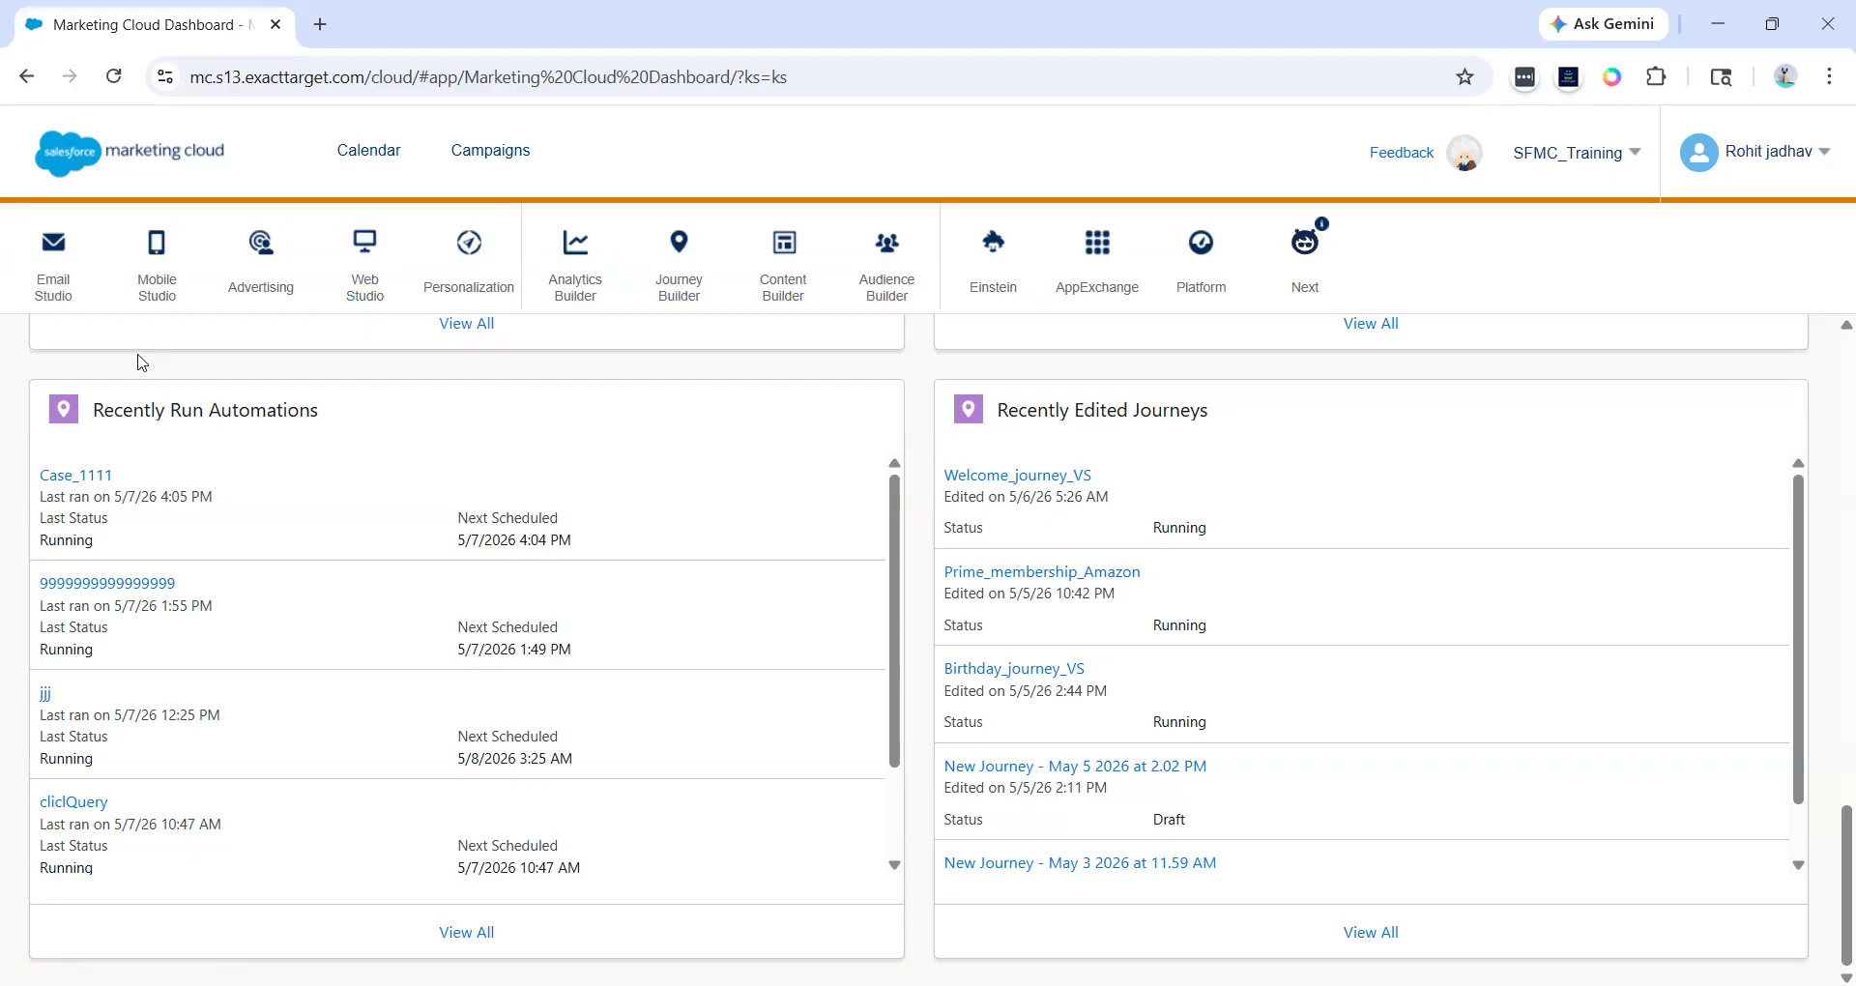
- Open the Email app from Email Studio and look at its Overview's Recent Items
mouse_move(60, 288)
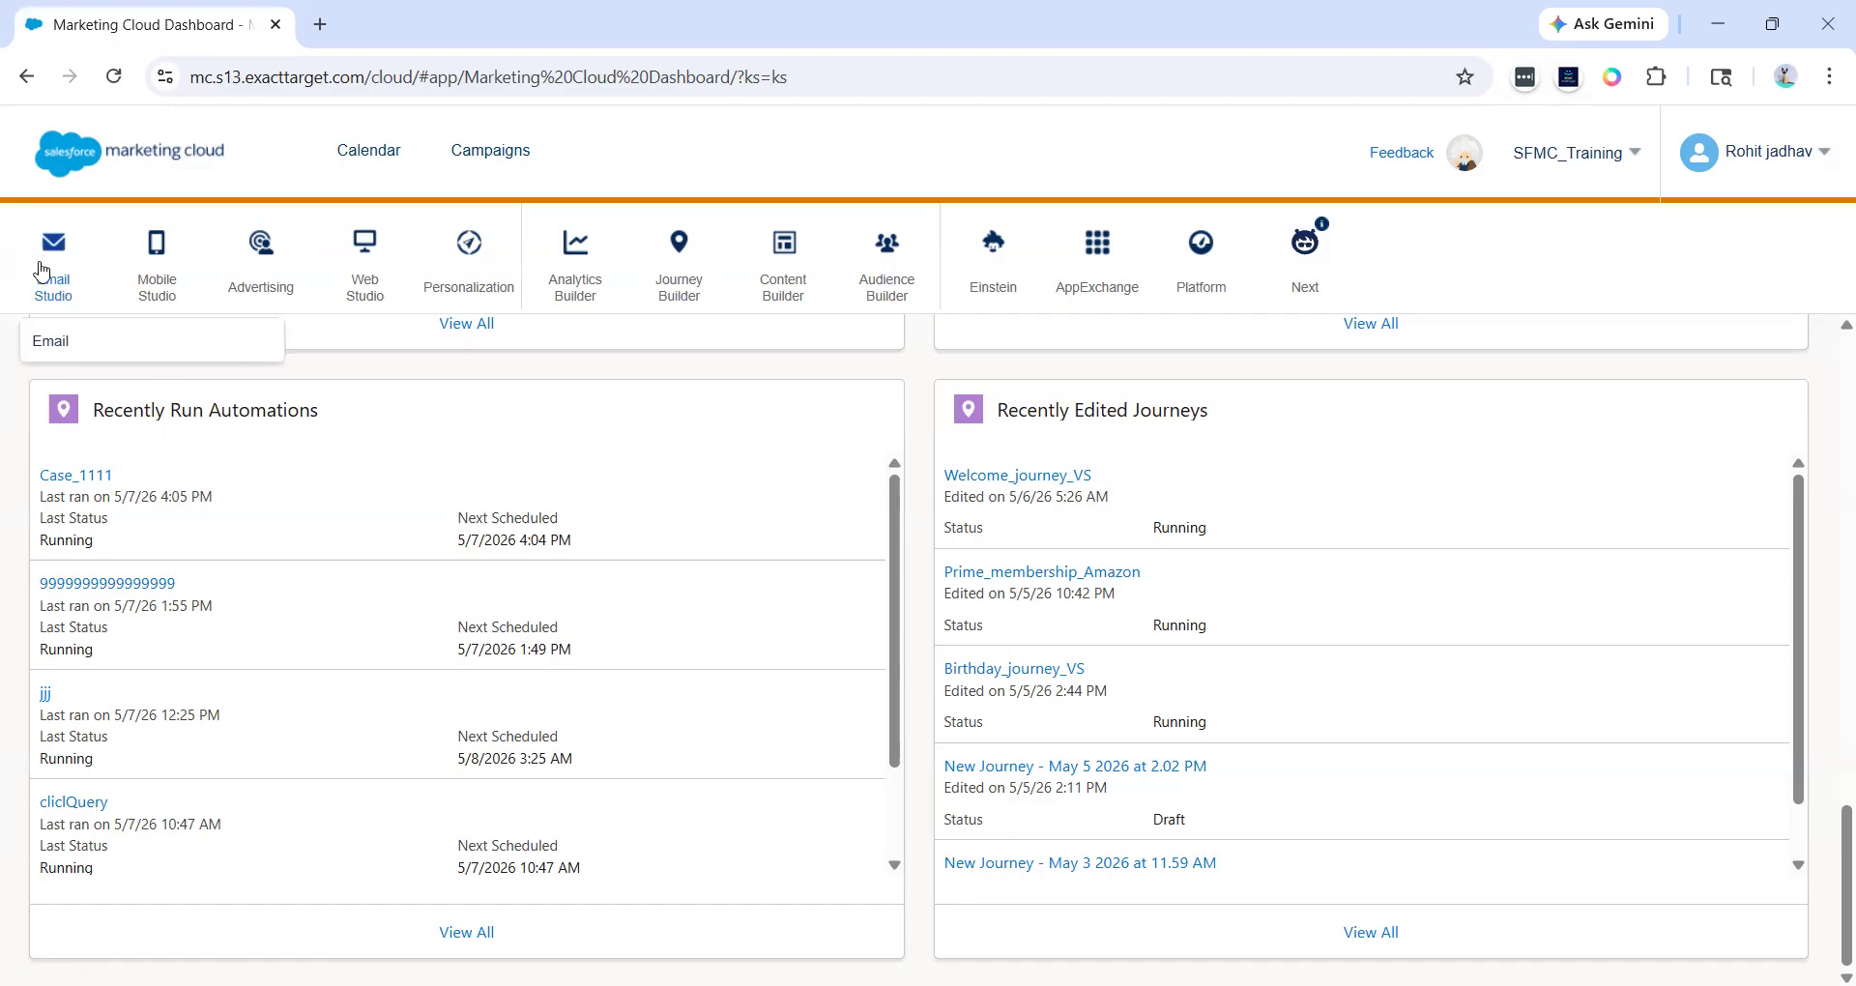
click(60, 343)
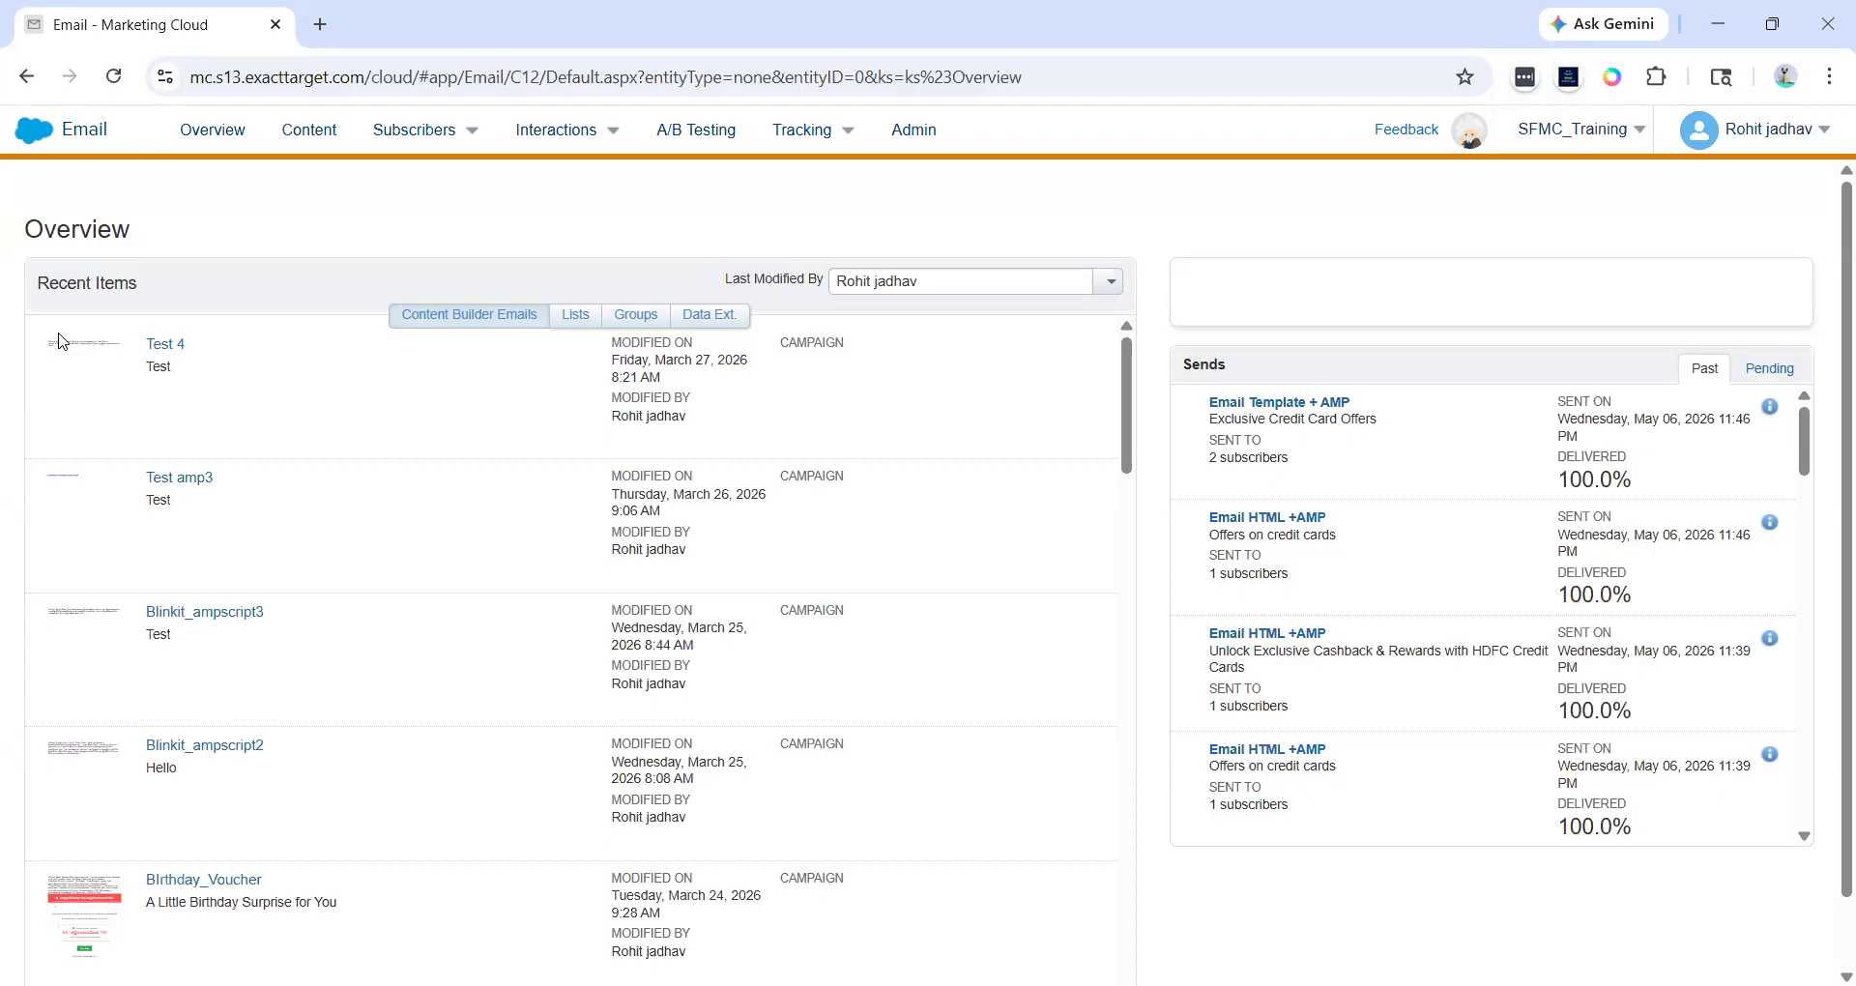
drag(159, 296, 56, 291)
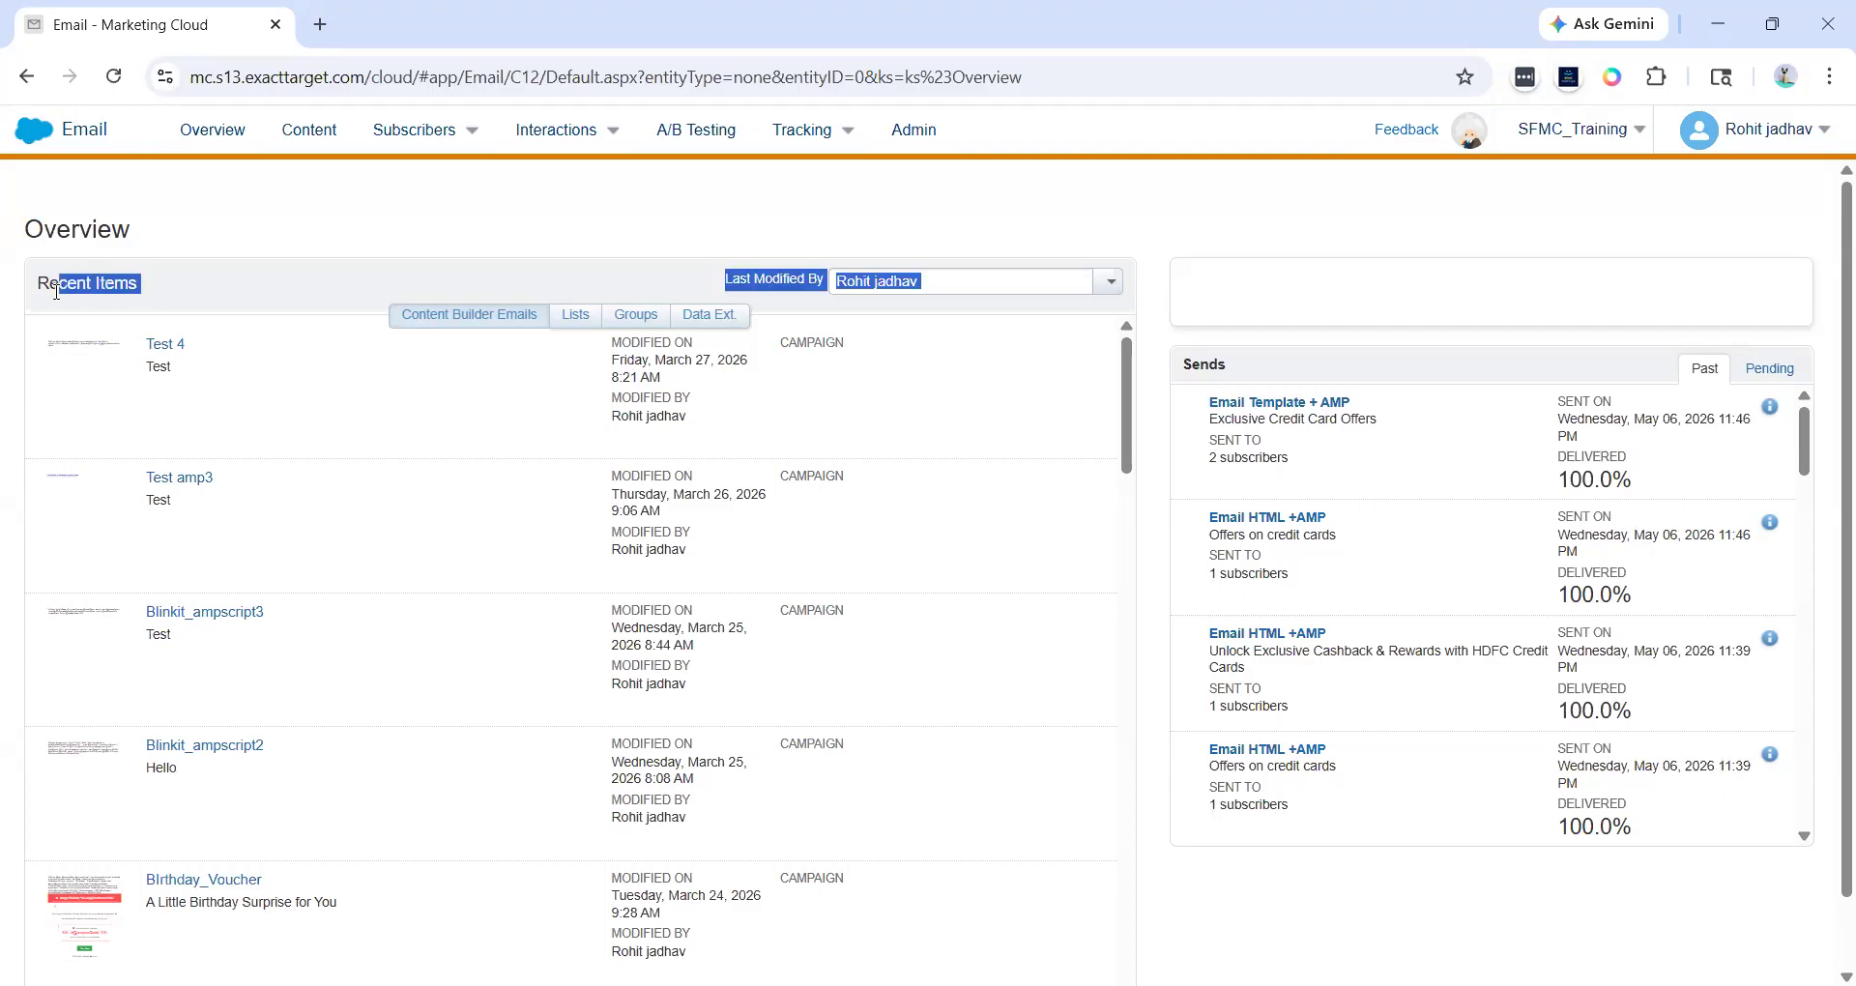
click(140, 300)
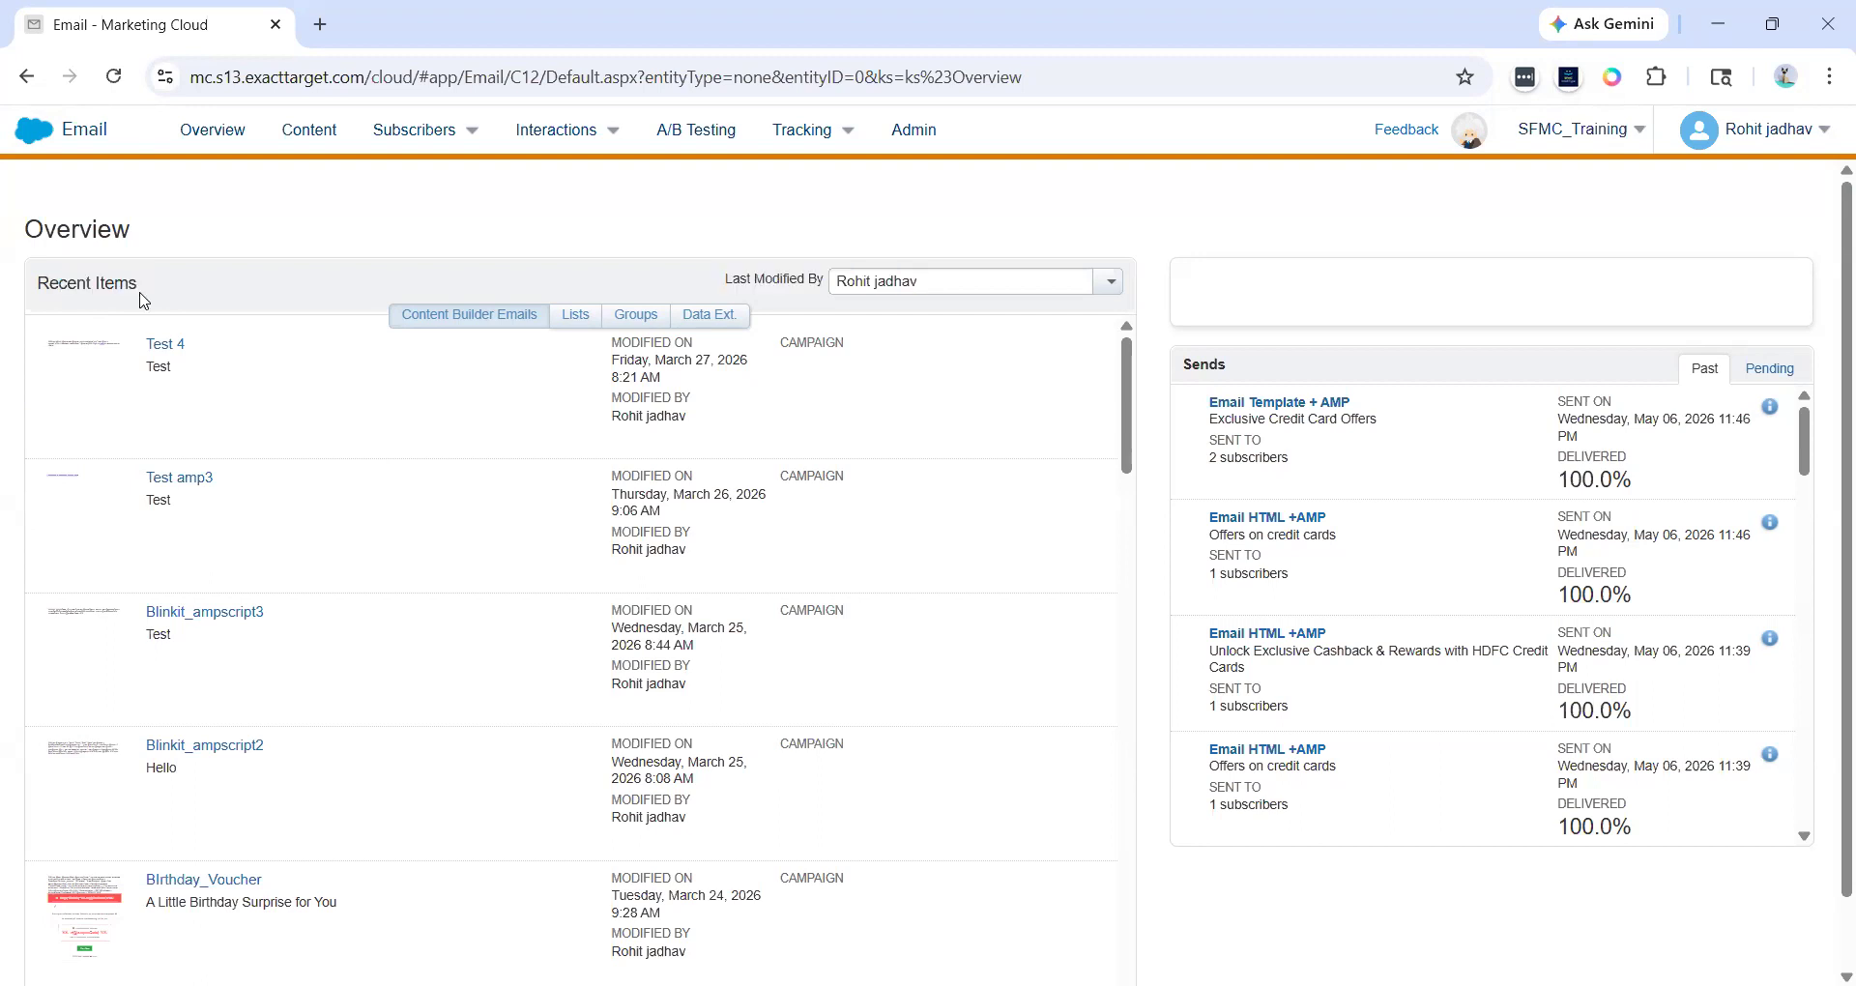
scroll(140, 300, down, 1)
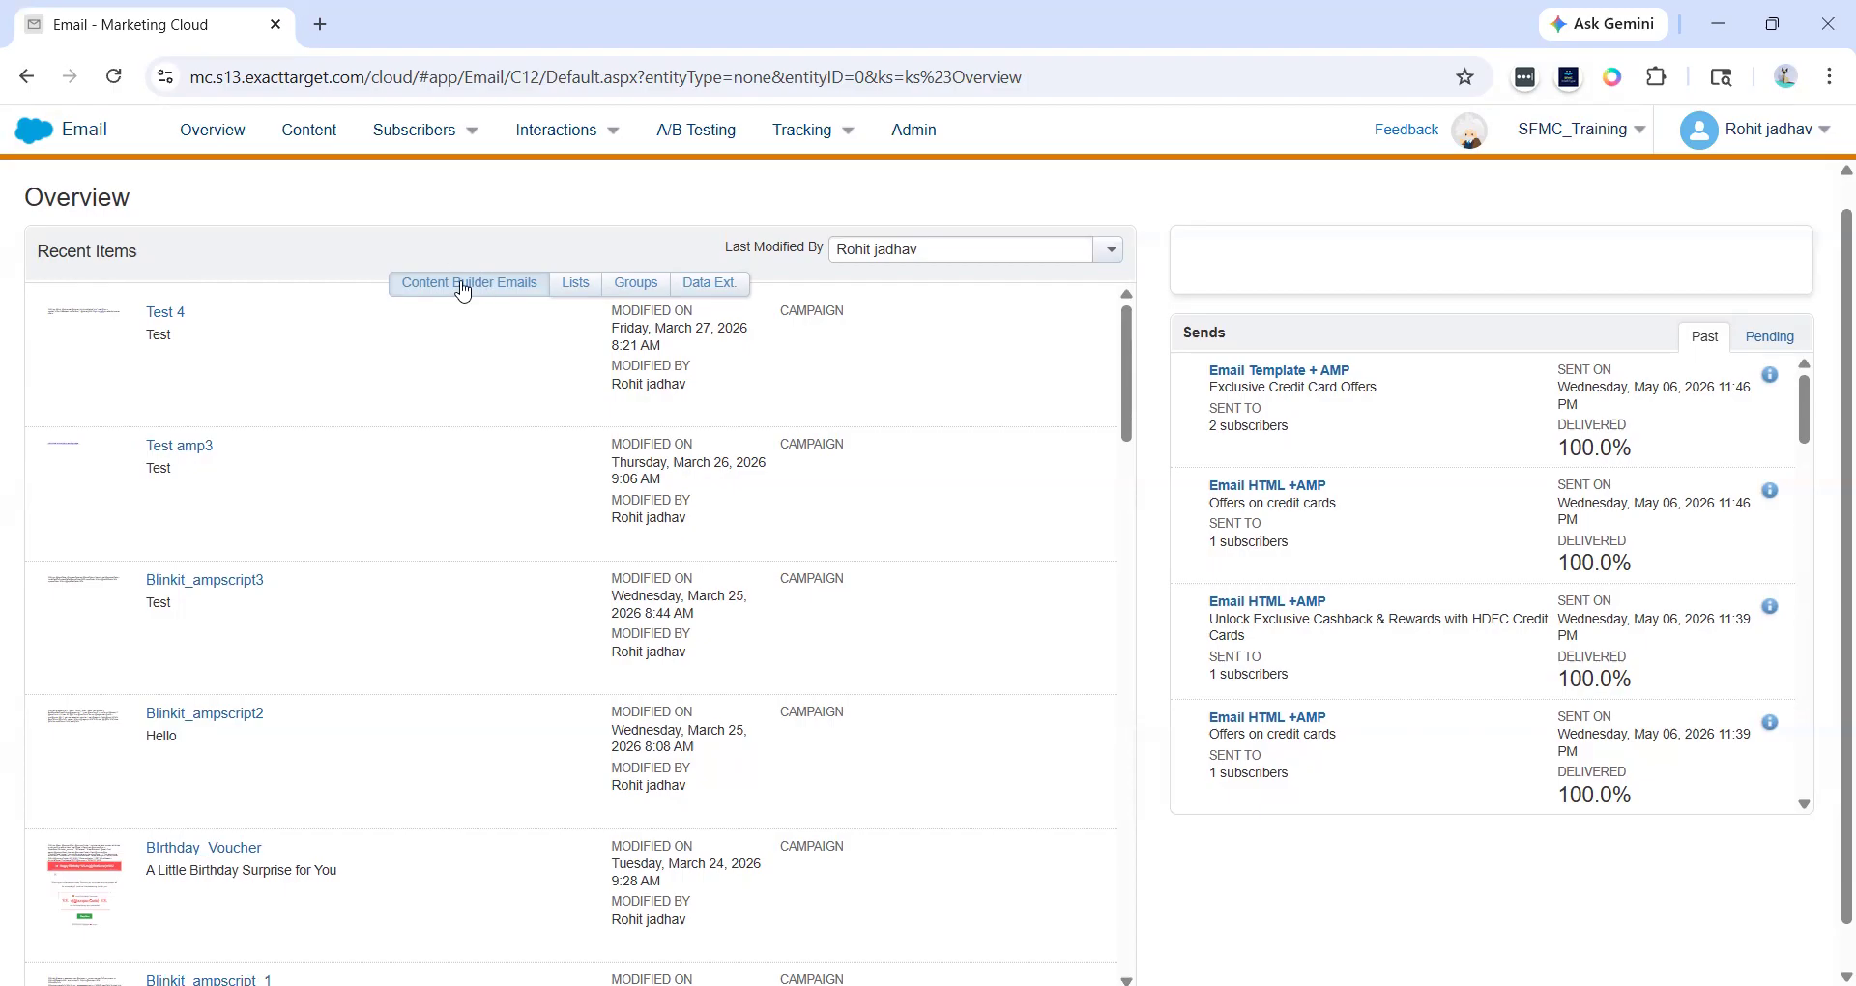
- Filter Recent Items by Last Modified By, searching for and choosing another team member
drag(950, 216, 977, 223)
click(976, 225)
click(1108, 250)
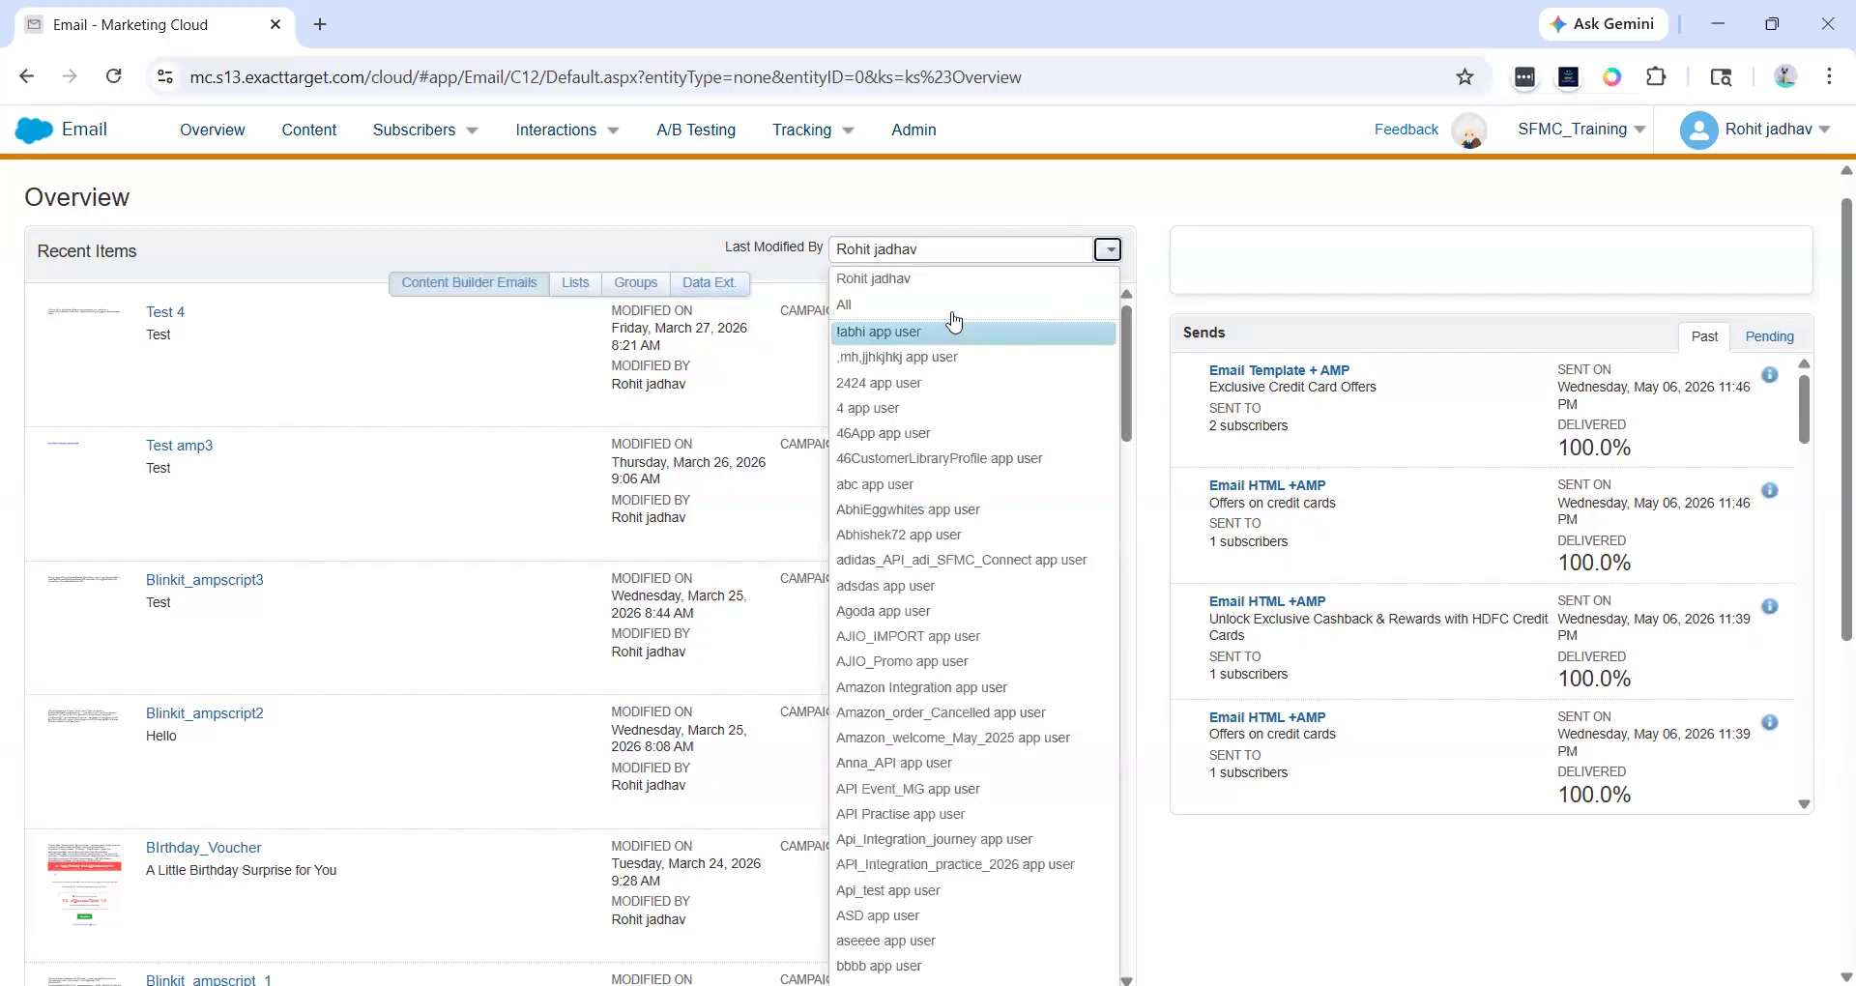
scroll(936, 586, down, 6)
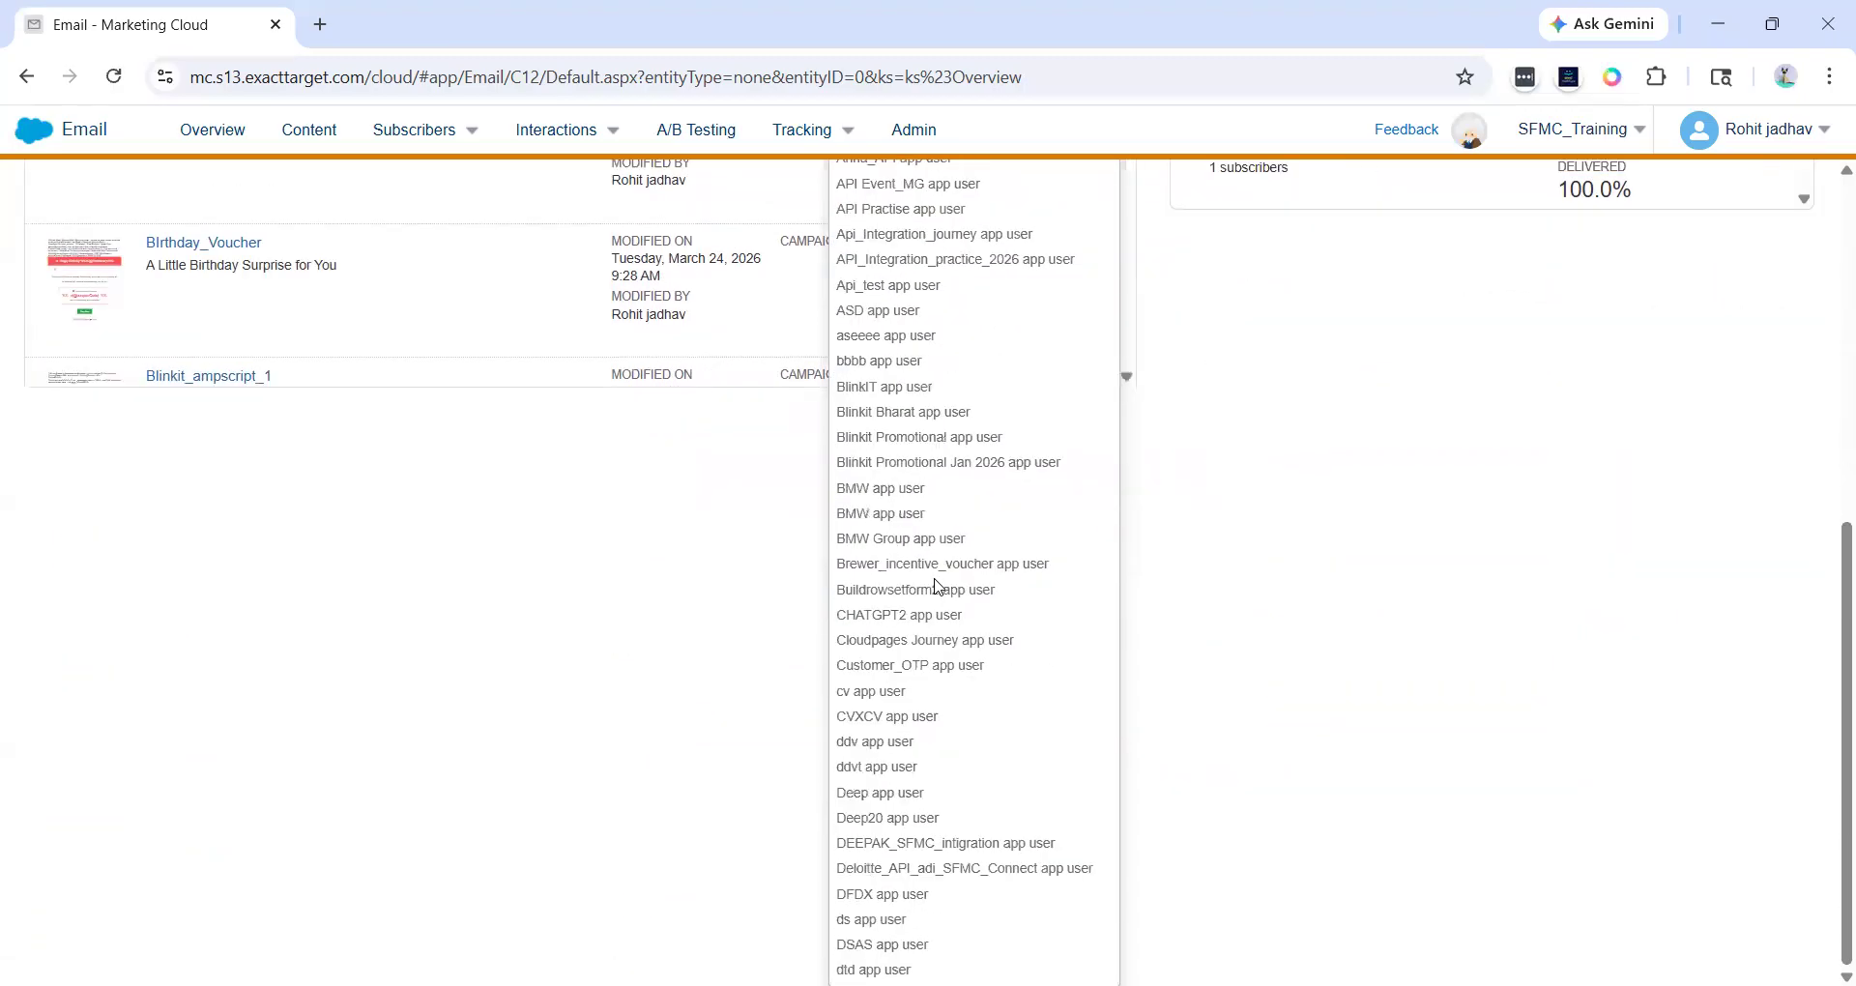
scroll(935, 586, up, 6)
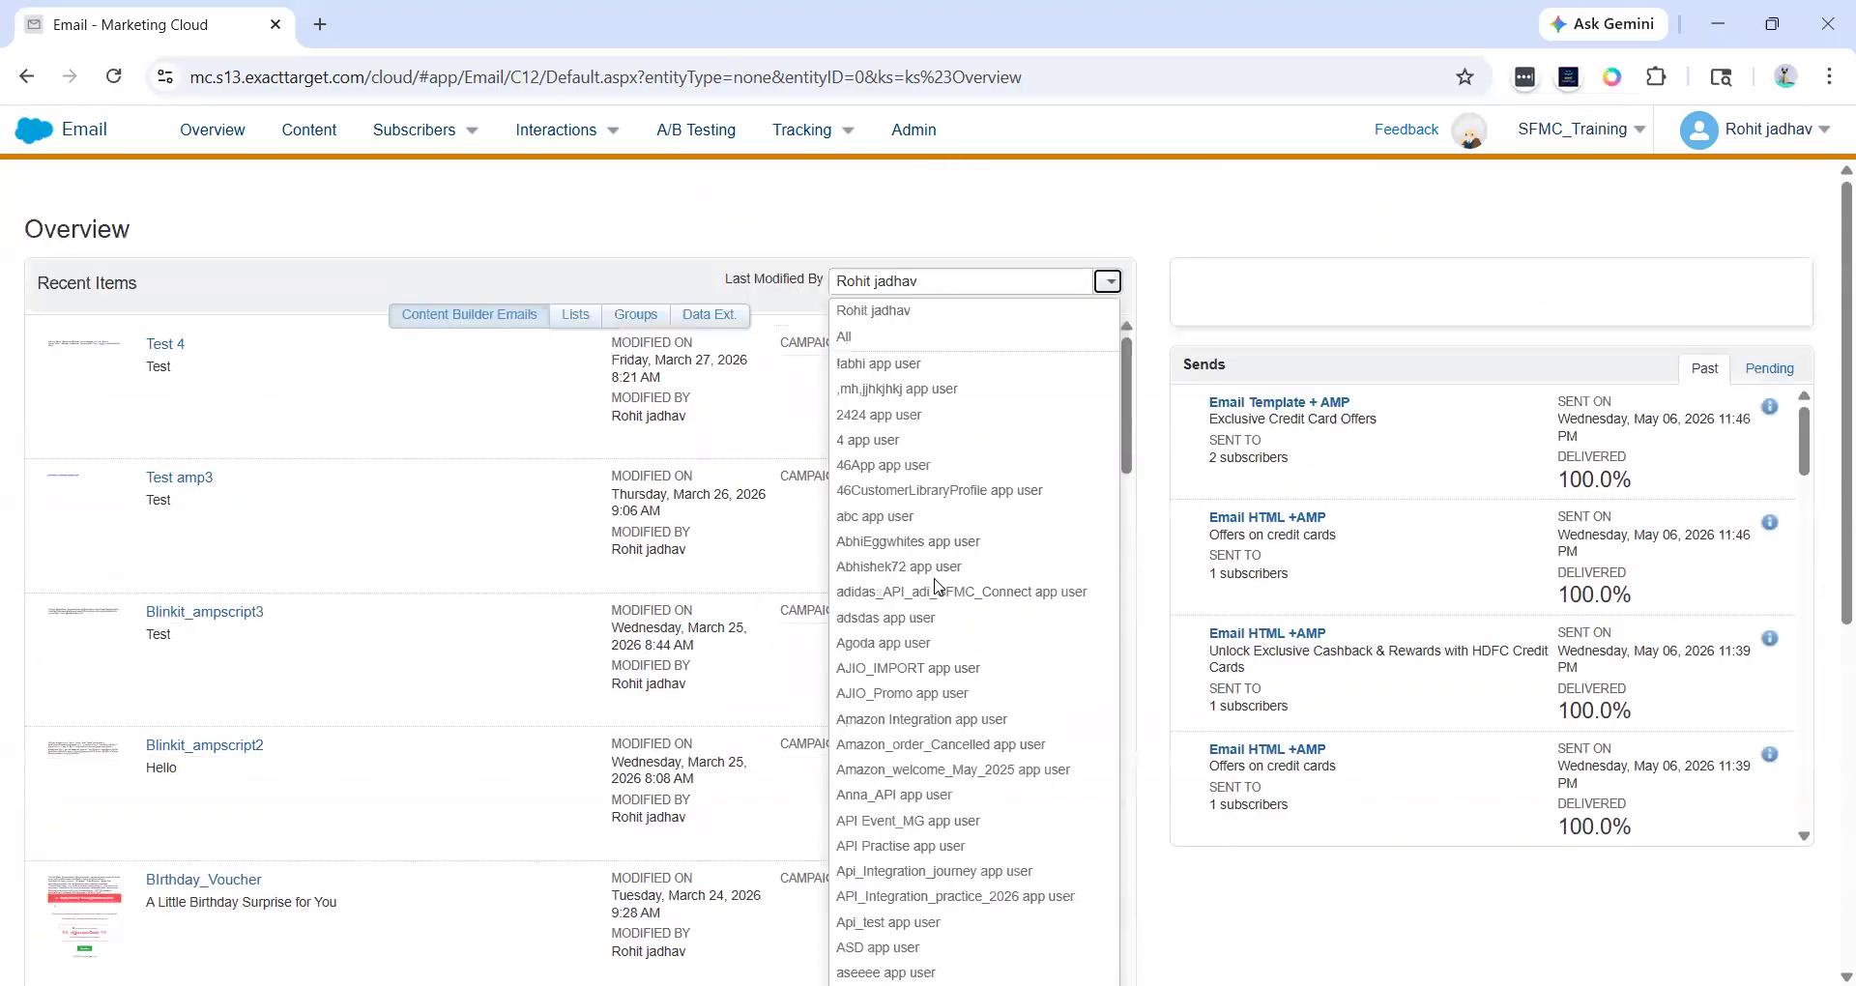
triple_click(899, 282)
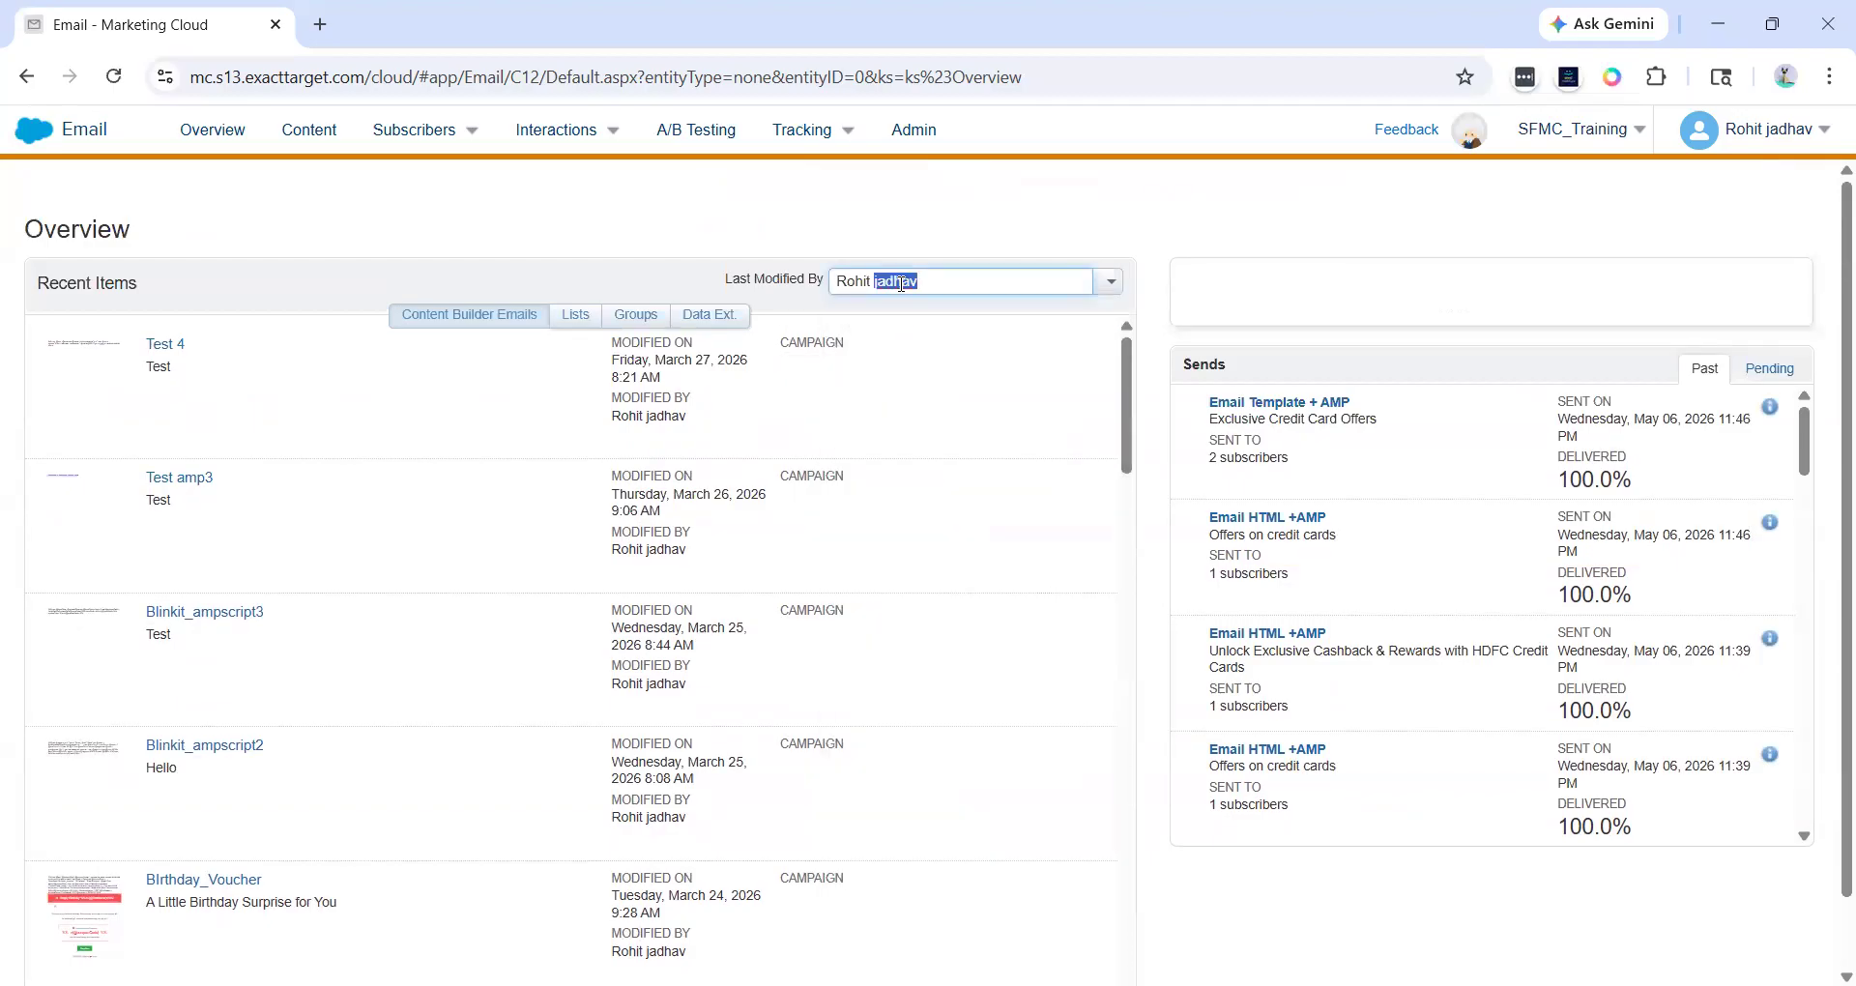
text(sari)
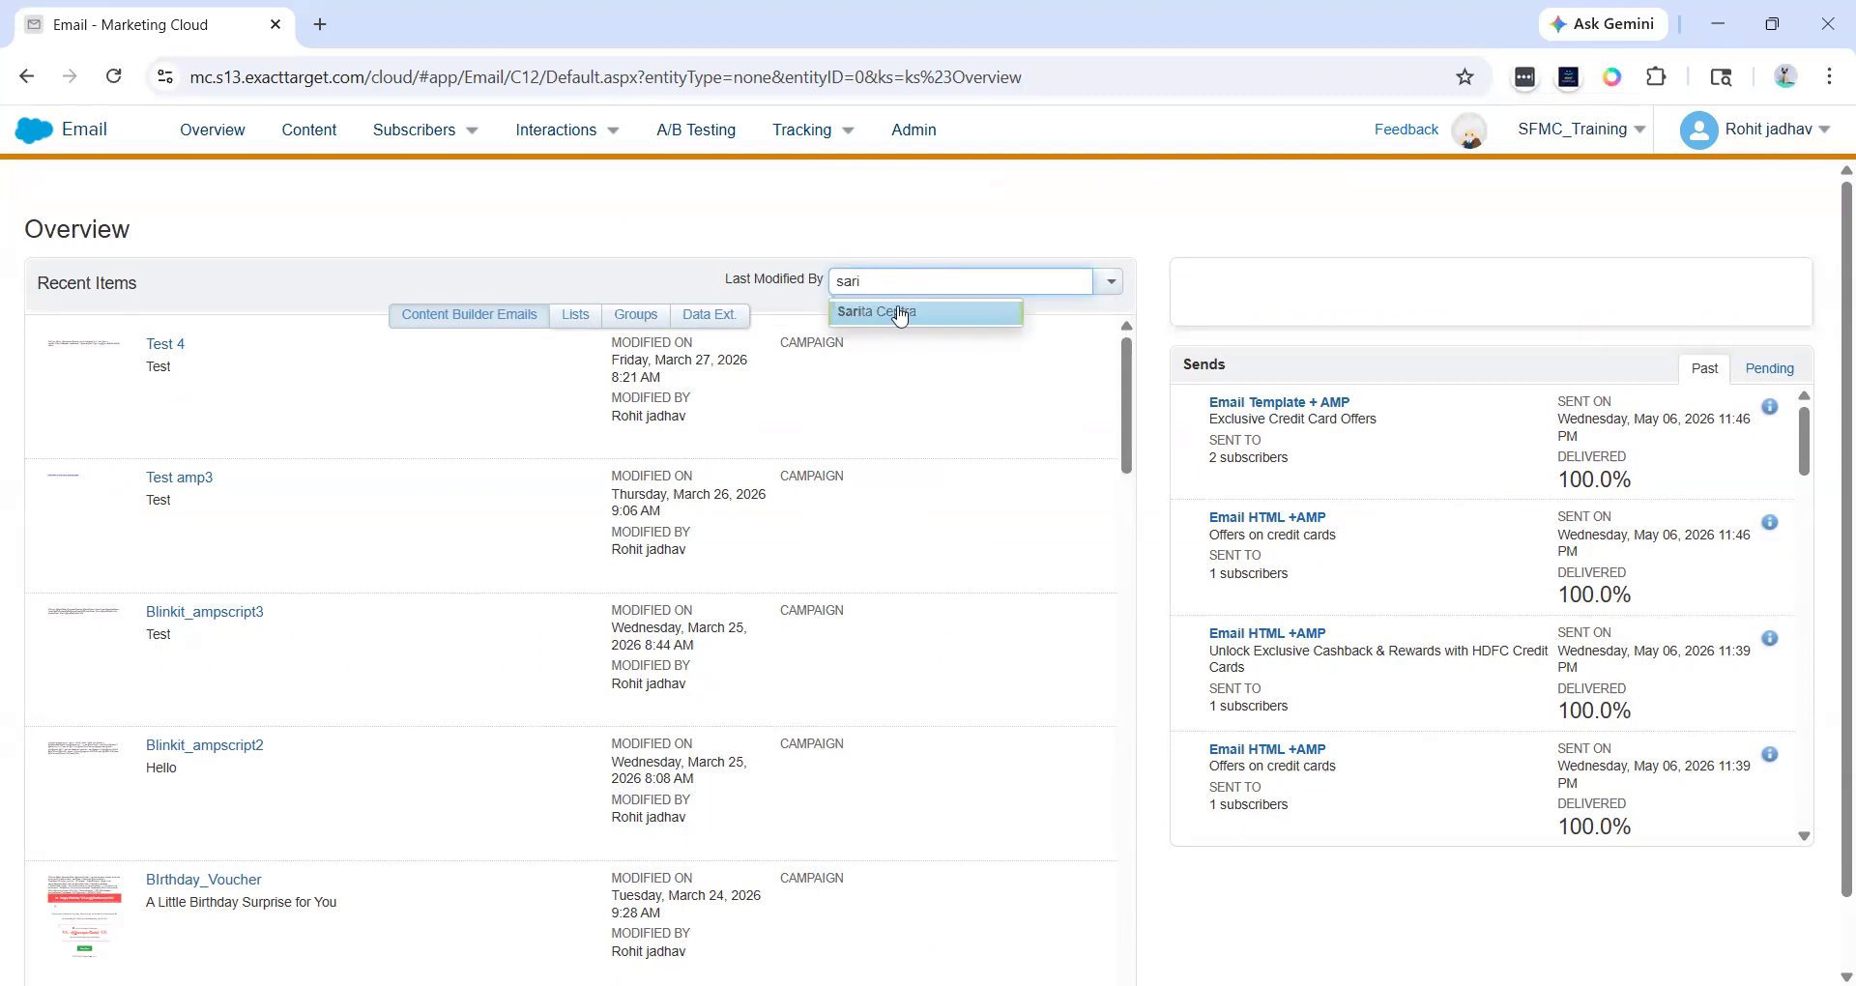
click(901, 308)
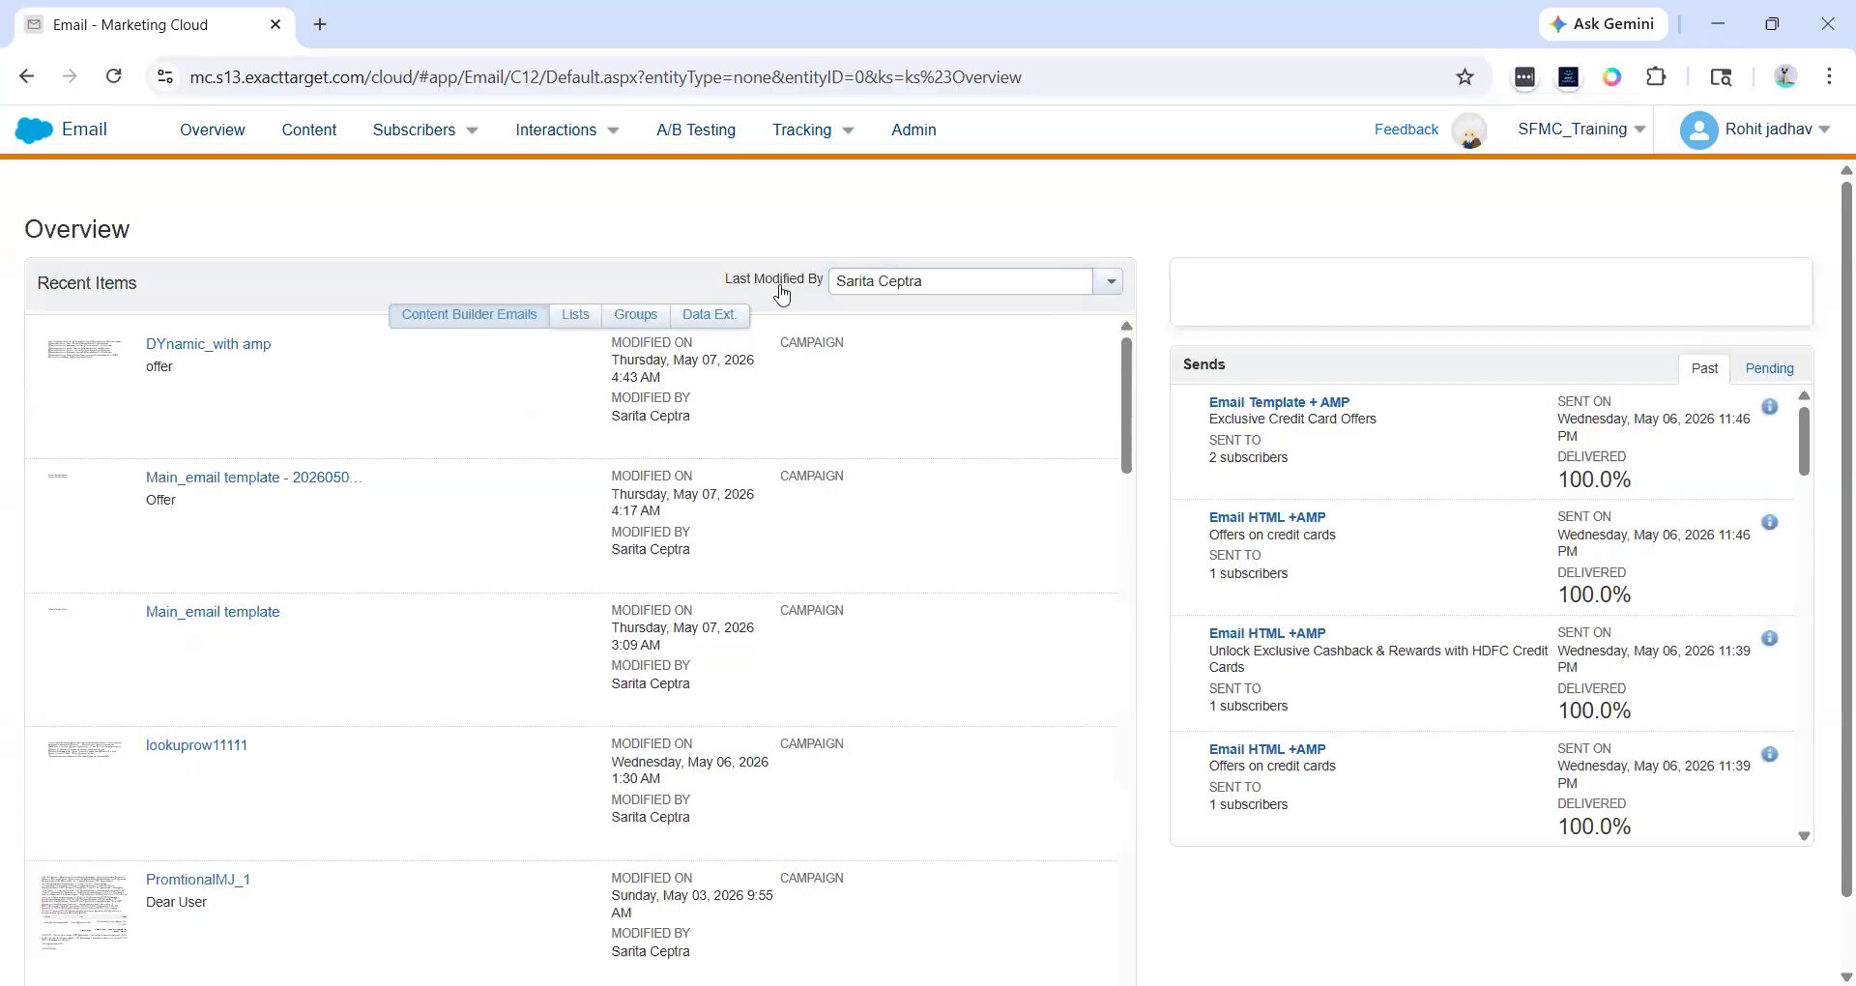
- Switch Recent Items between the Content Builder Emails, Lists, Groups and Data Ext. views
drag(725, 281, 921, 274)
click(721, 360)
click(719, 360)
mouse_move(721, 360)
mouse_down()
mouse_move(614, 360)
mouse_move(689, 361)
mouse_up()
click(688, 361)
click(576, 316)
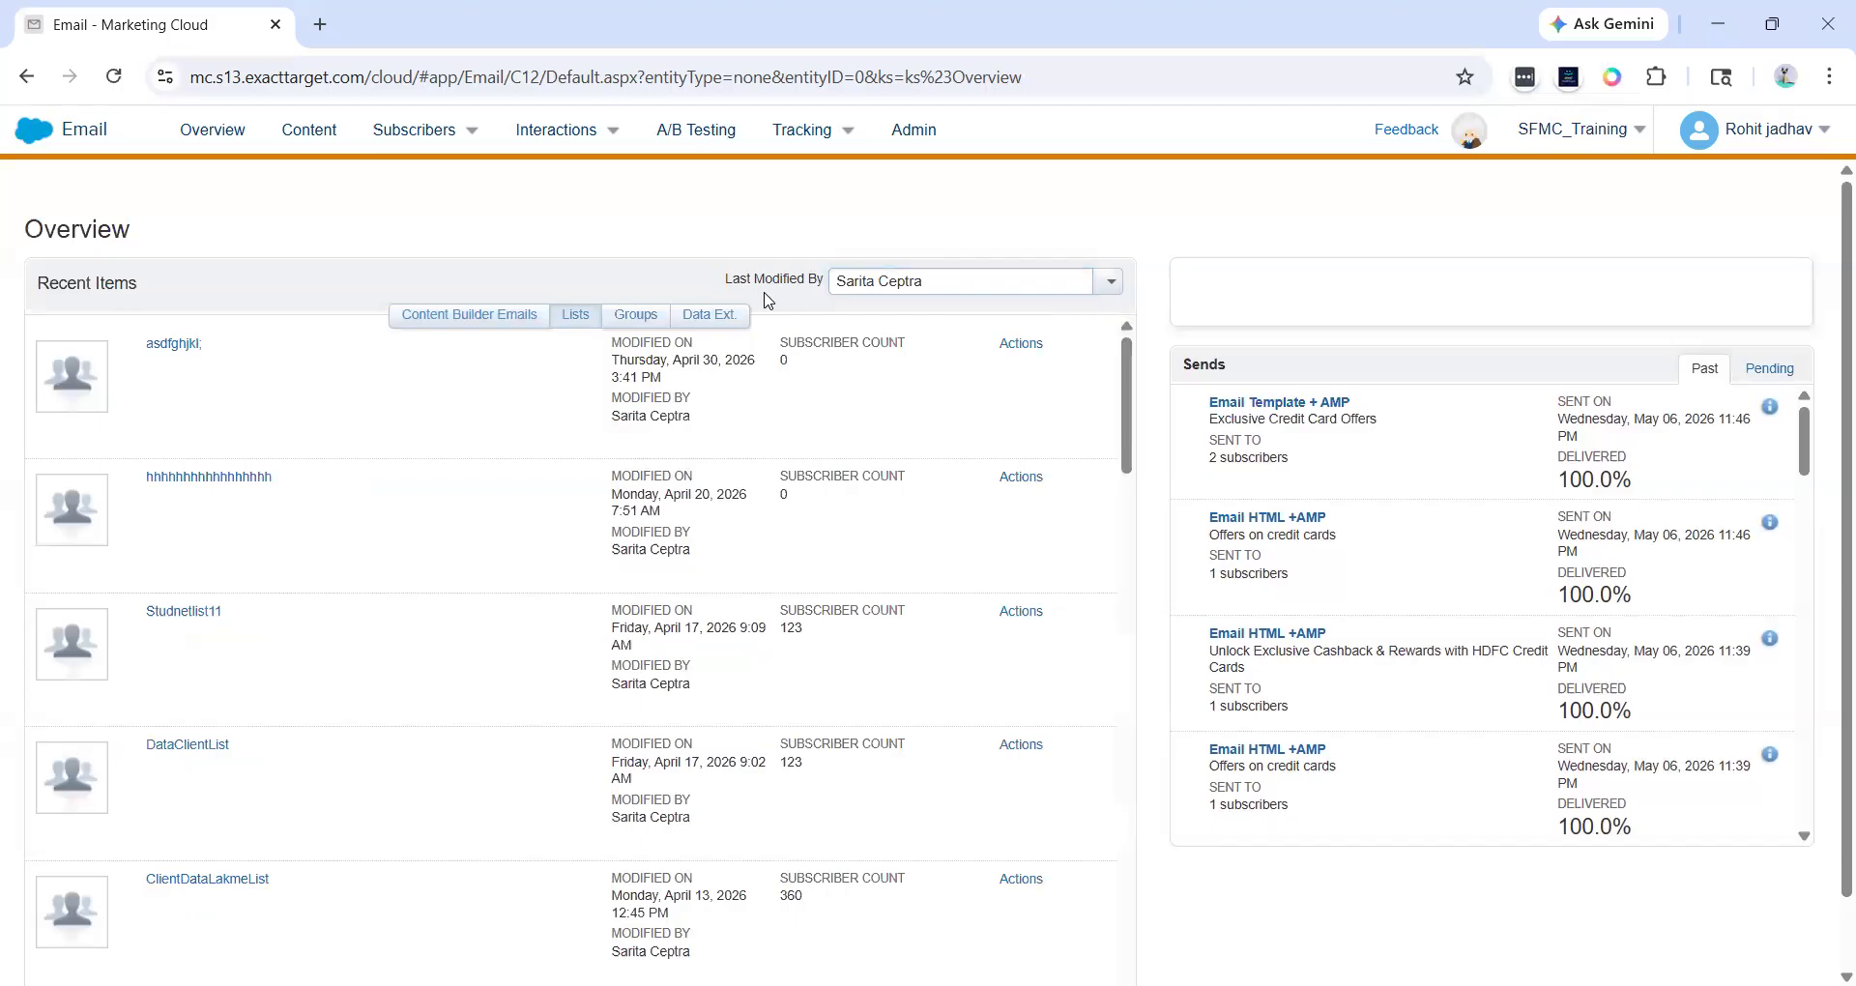
click(517, 315)
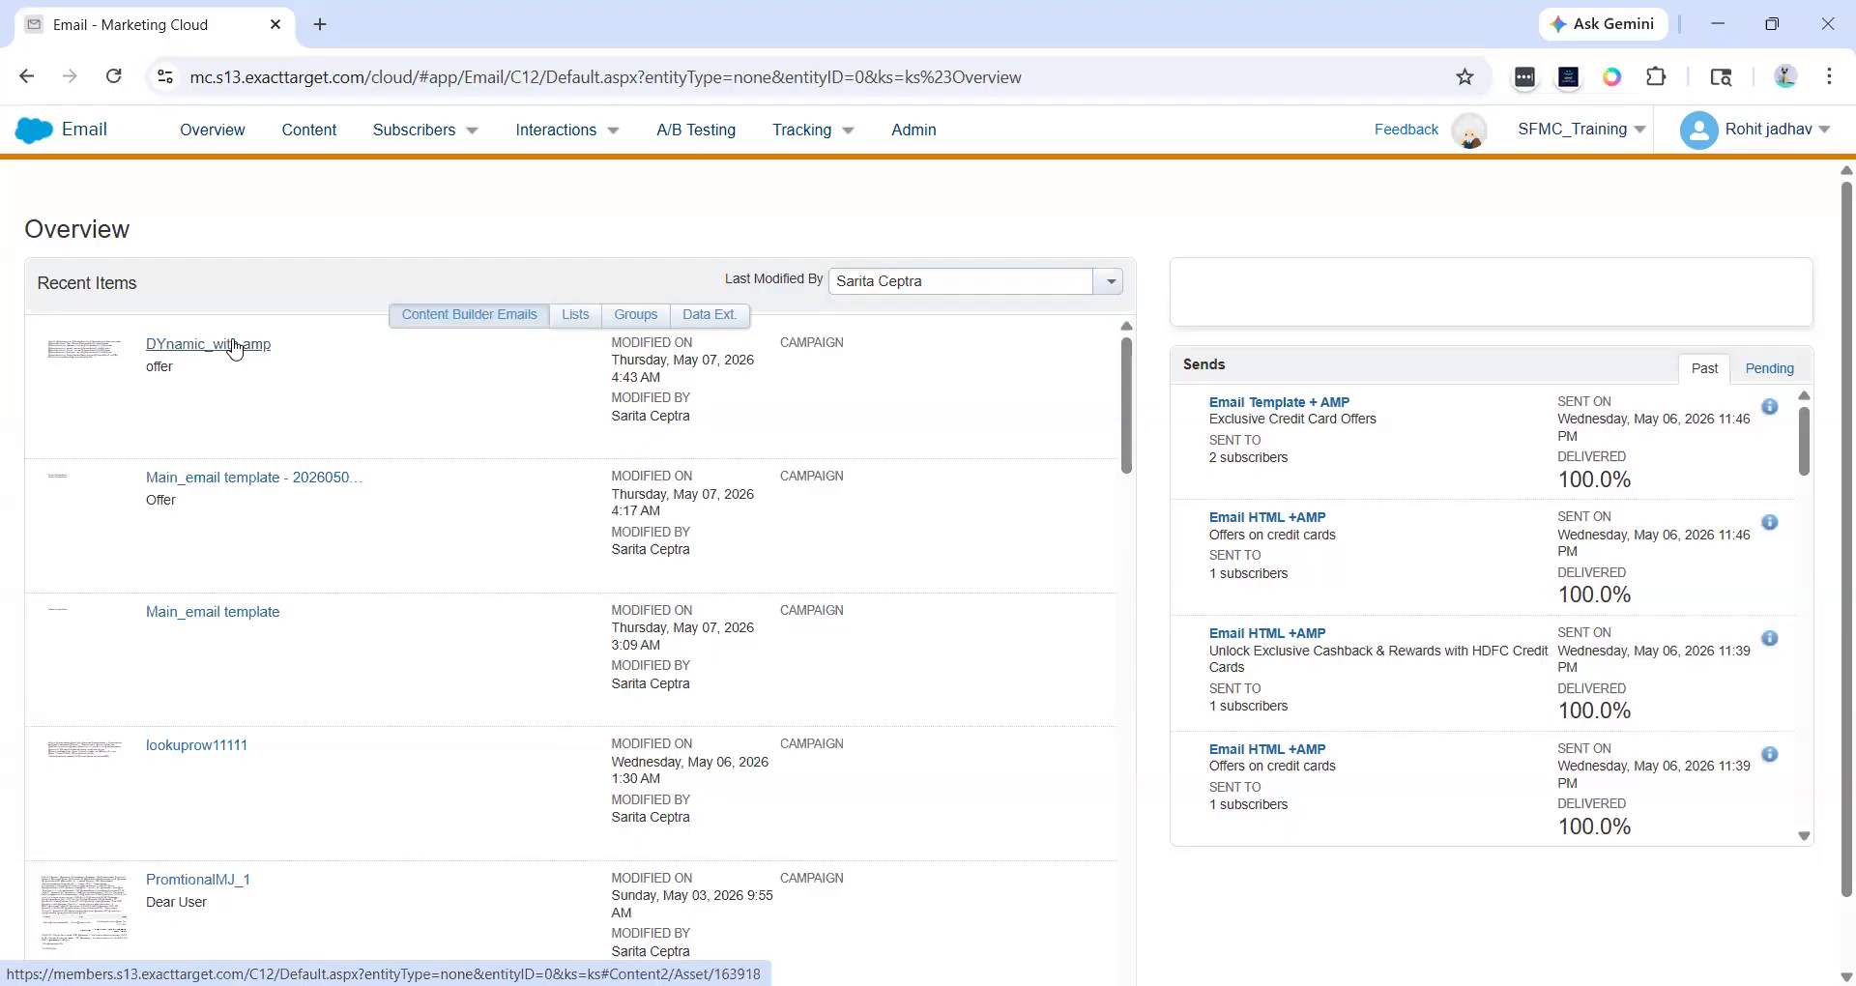
click(554, 326)
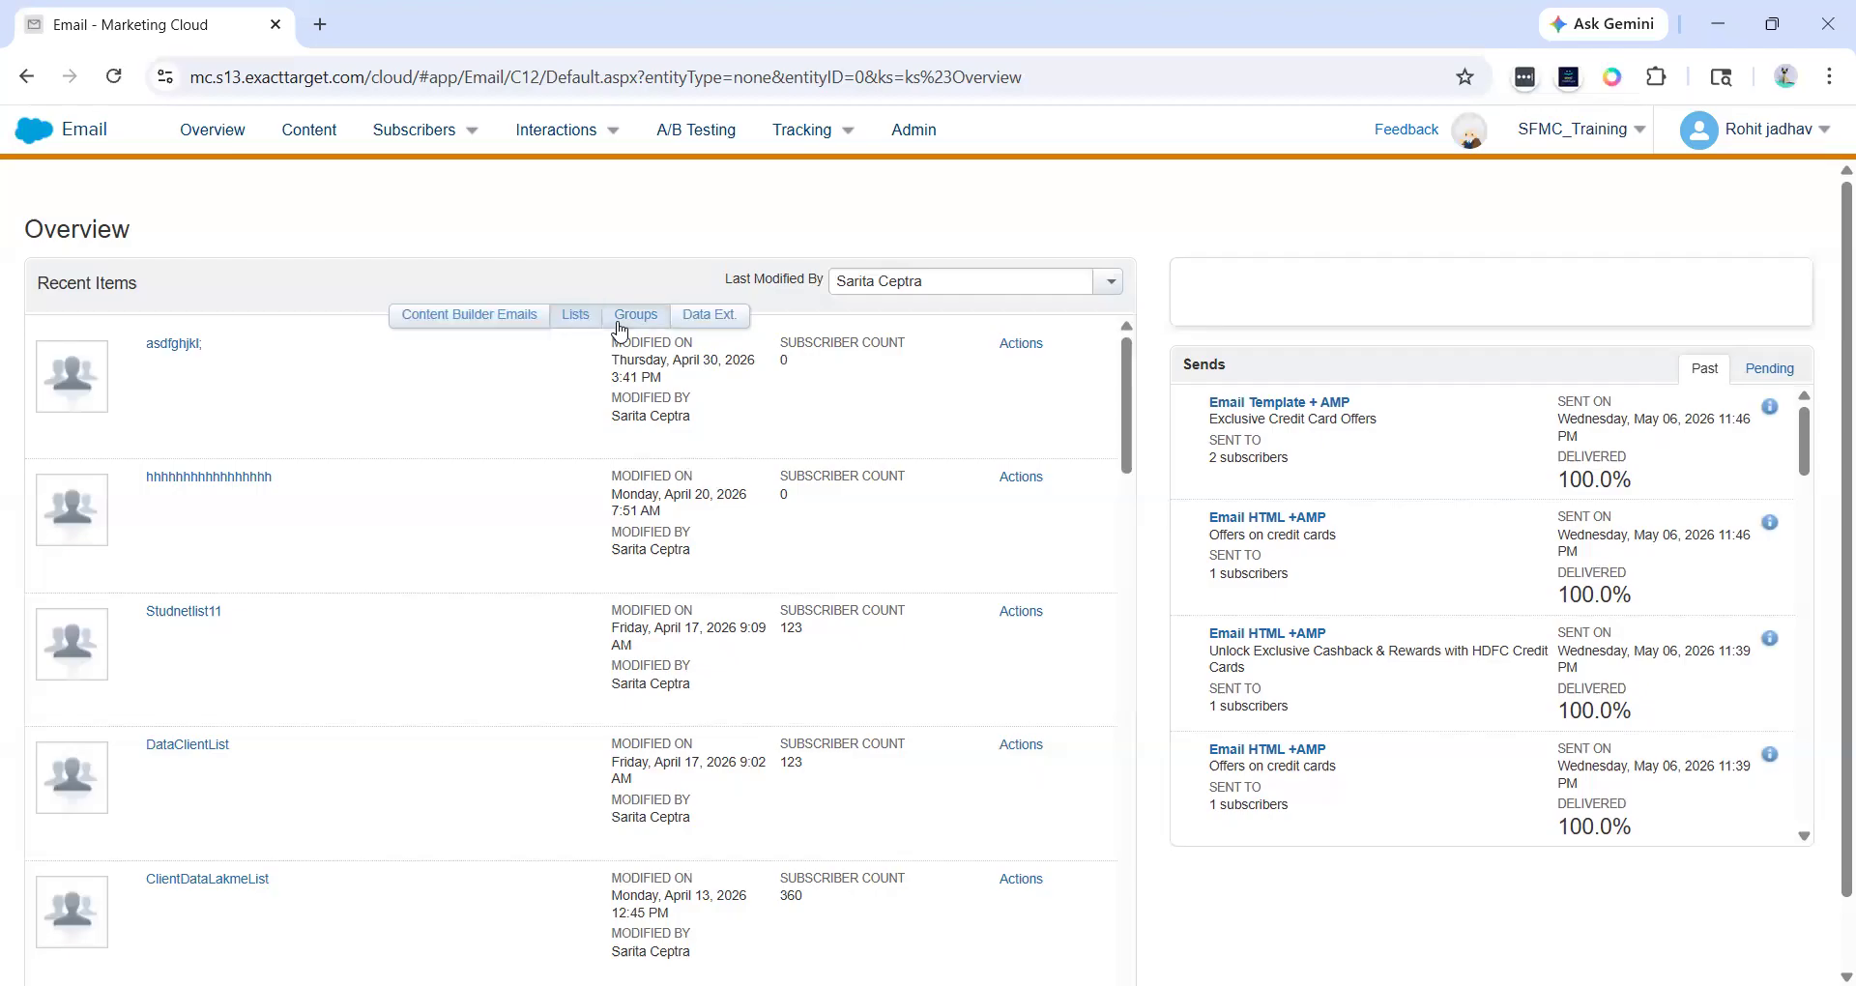
click(620, 327)
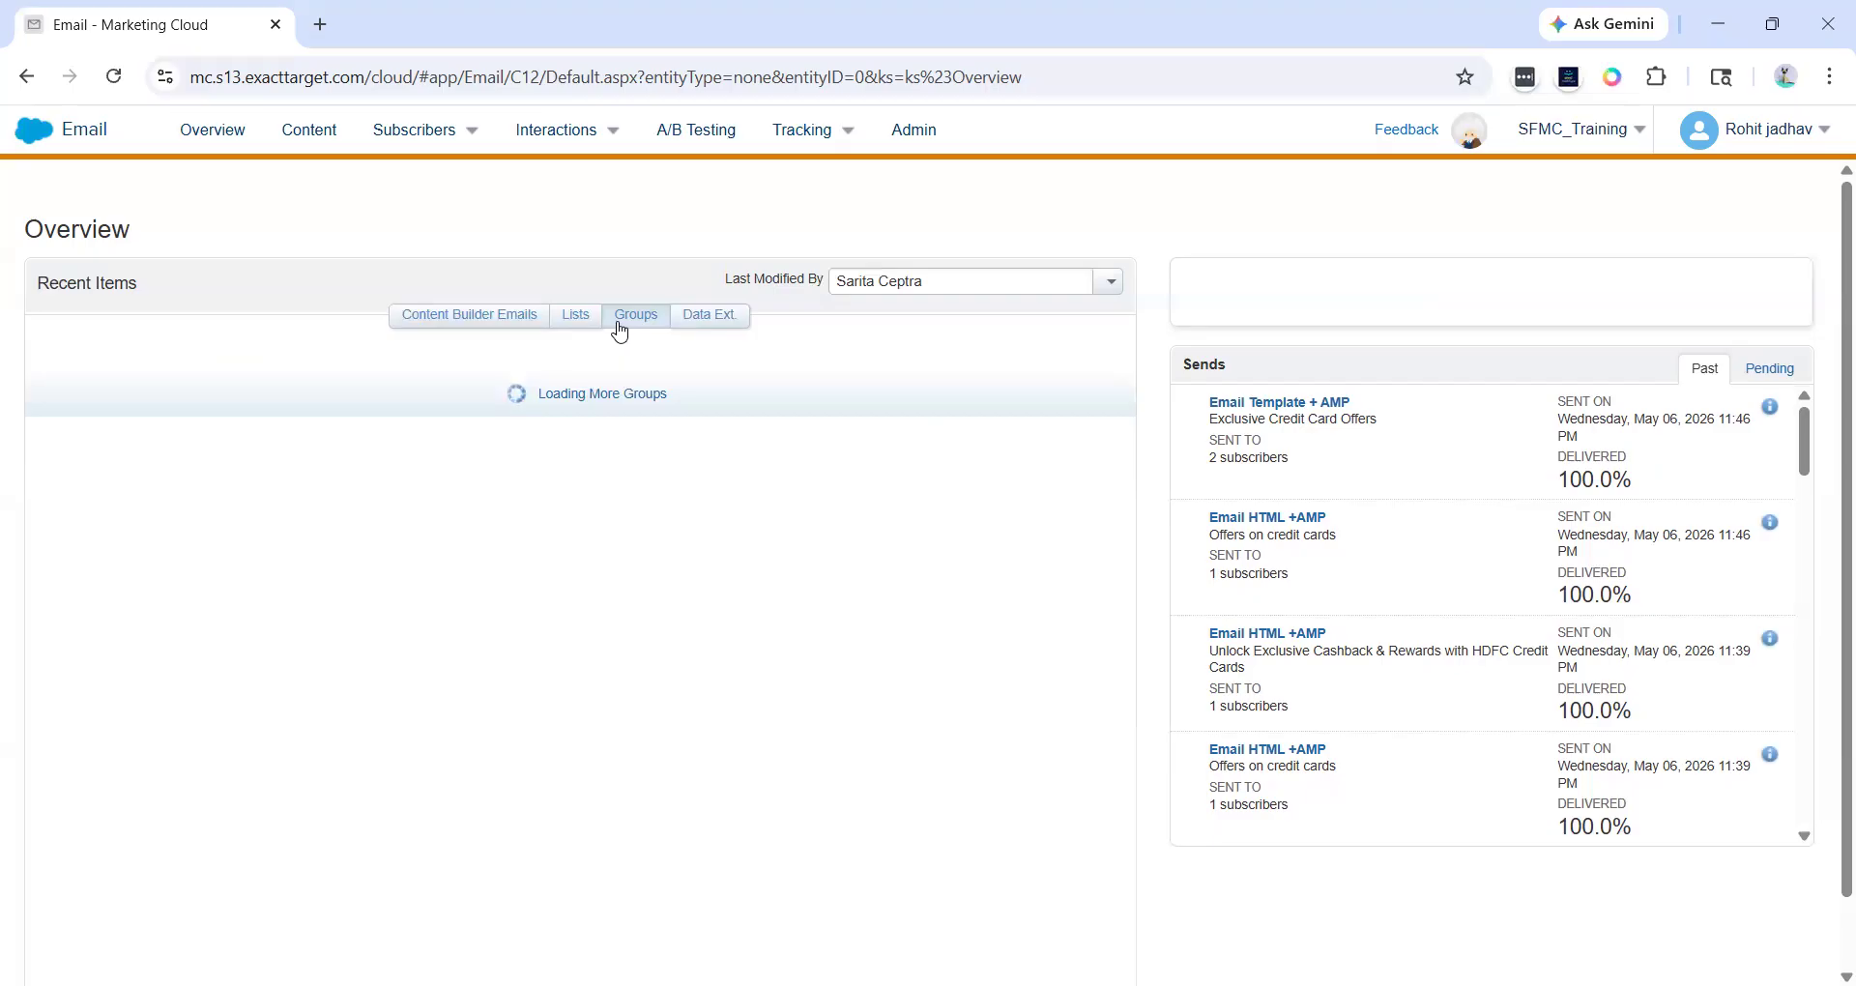
click(683, 328)
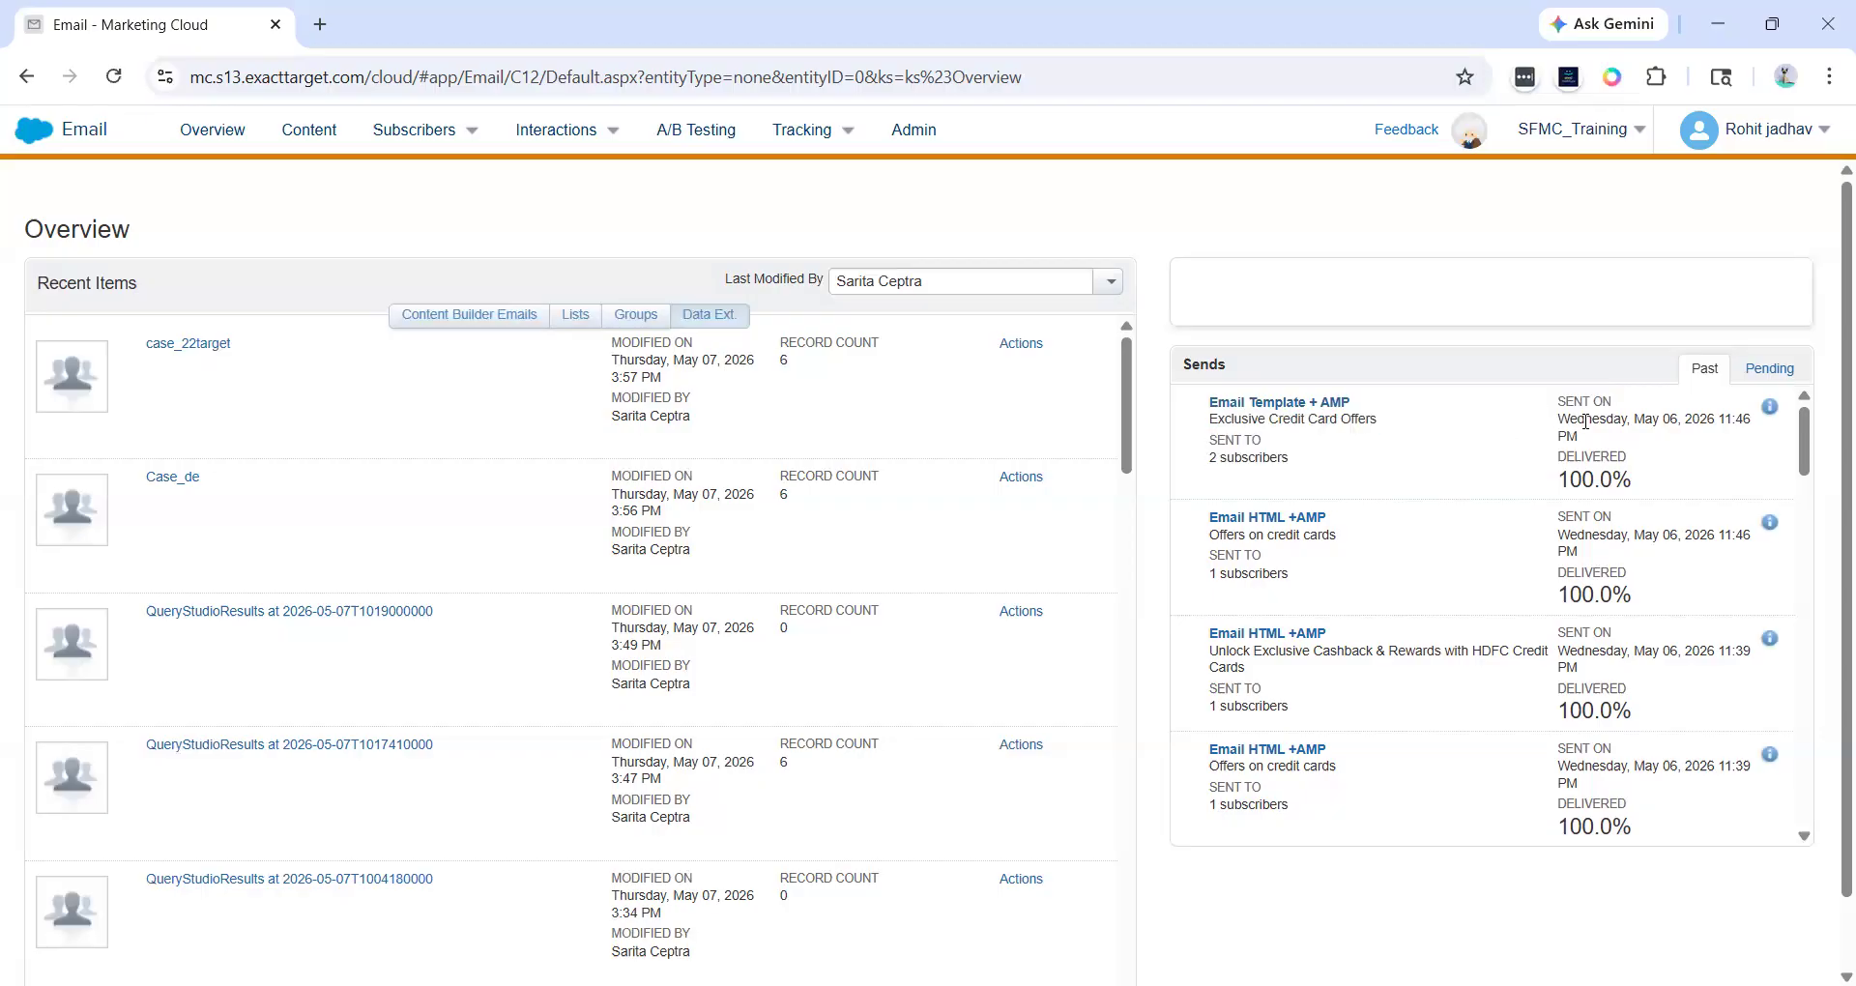
- Check the Sends panel's Pending and Past tabs
drag(1545, 461, 1646, 481)
click(1646, 481)
scroll(1487, 543, down, 2)
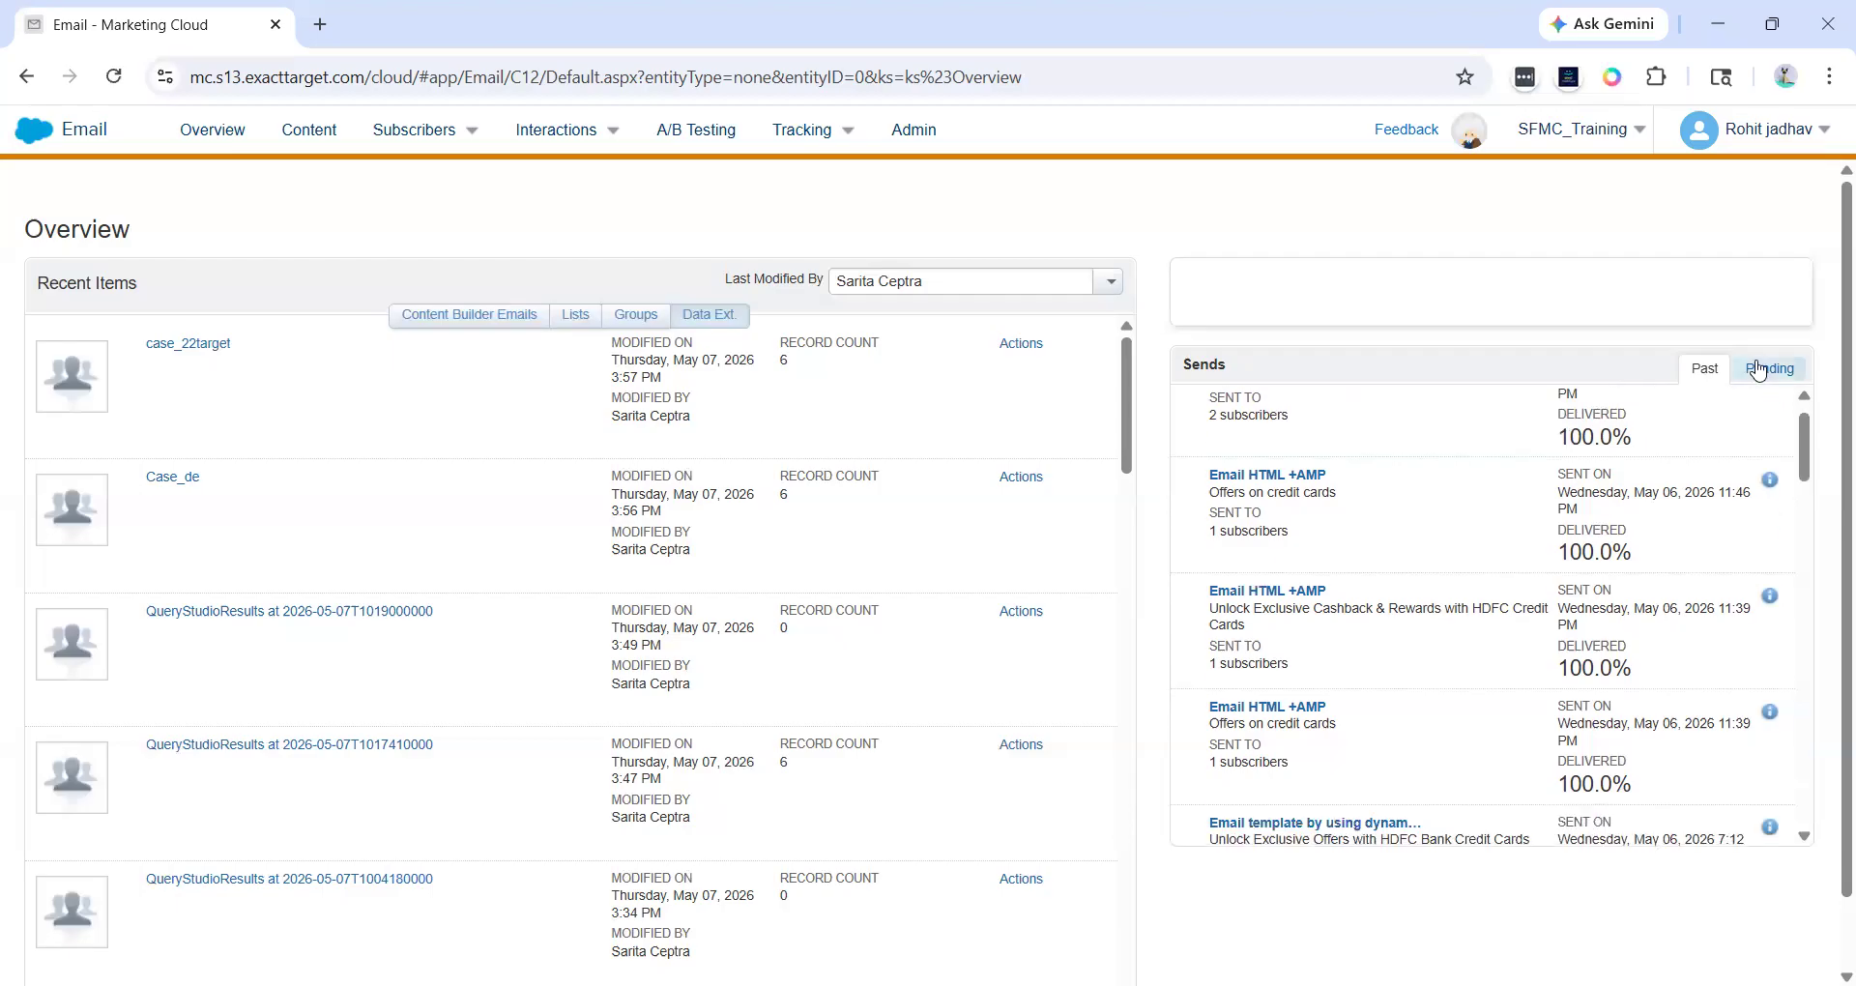
click(1769, 367)
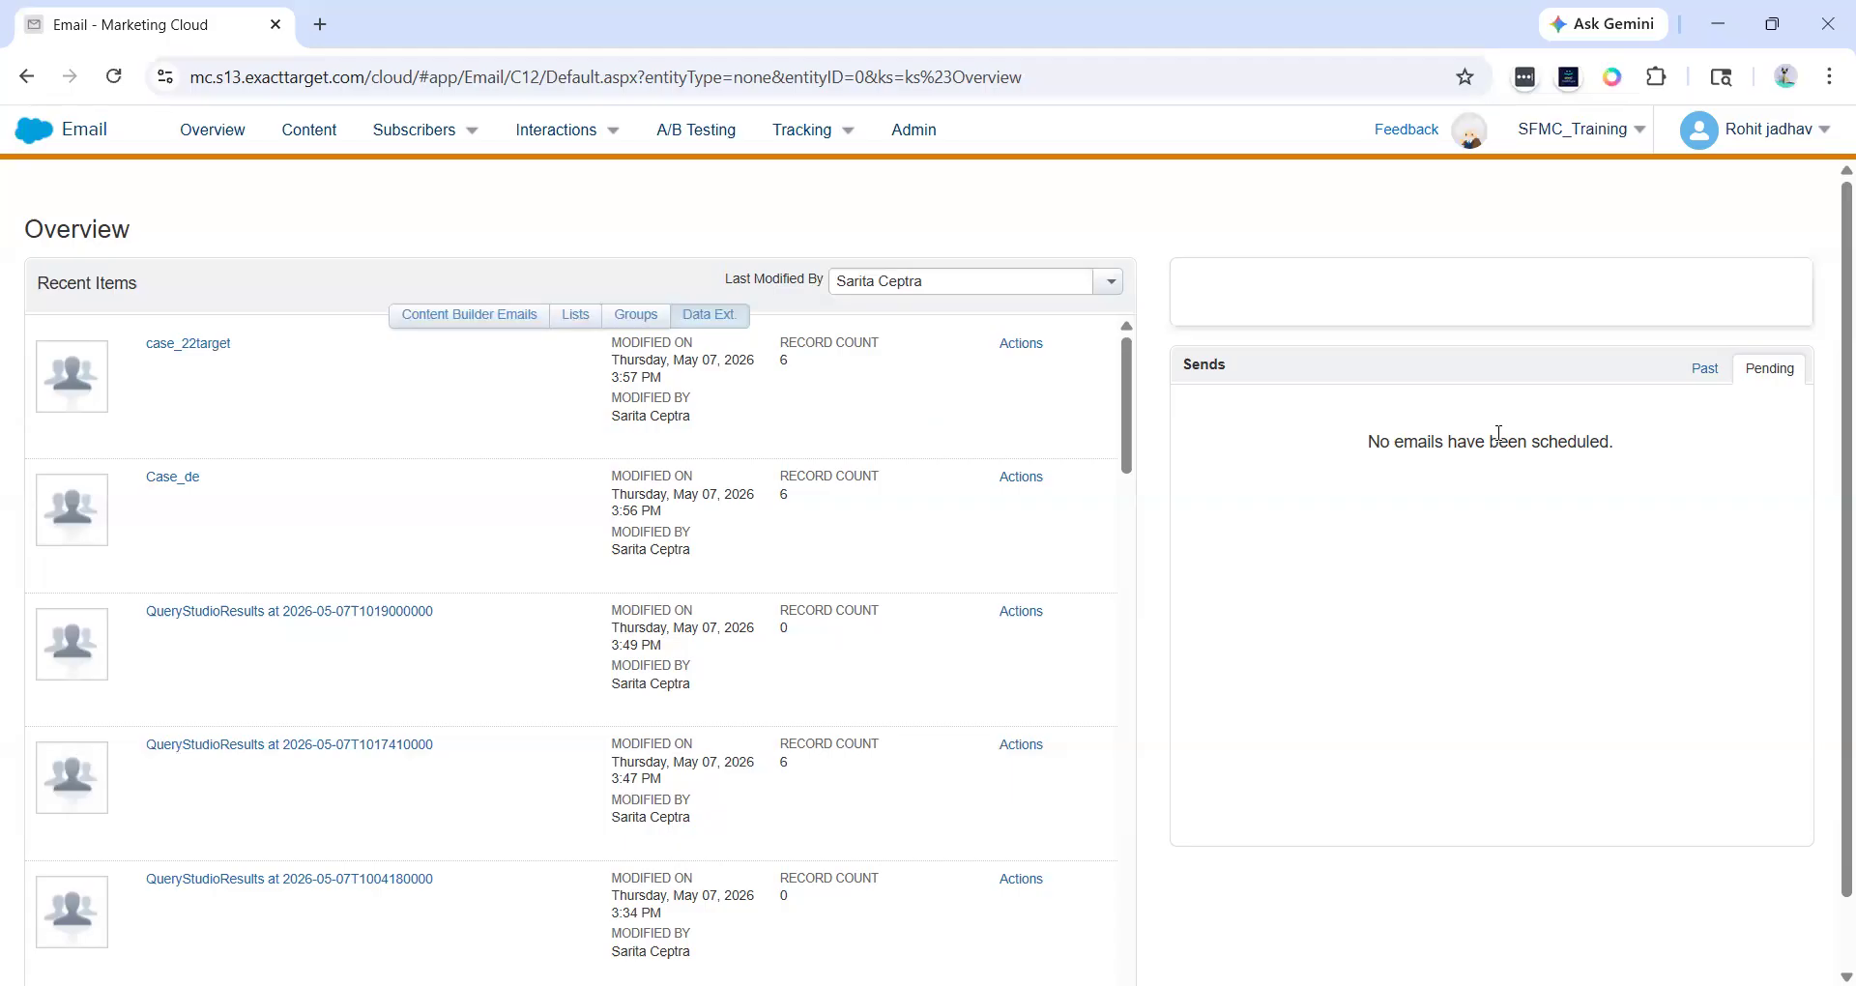
click(1704, 369)
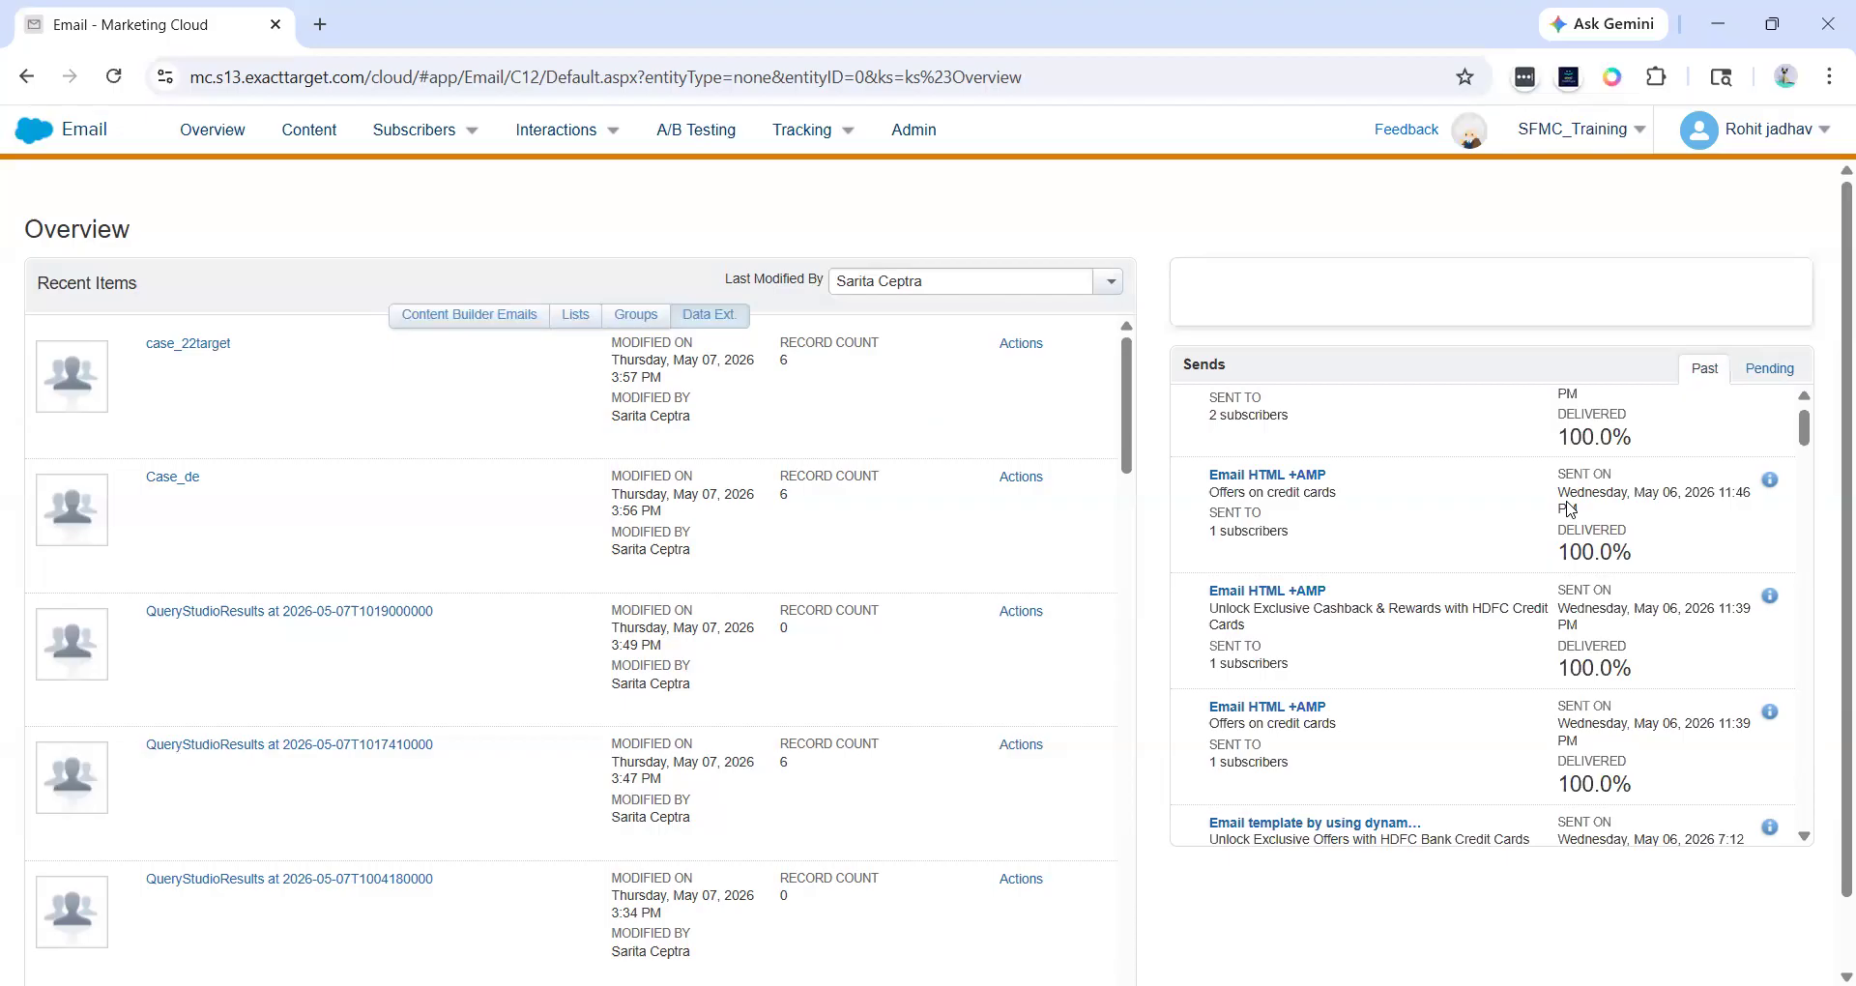
scroll(1199, 888, down, 1)
scroll(1199, 888, up, 1)
- Open All Subscribers from the Subscribers menu
mouse_move(58, 143)
mouse_move(416, 129)
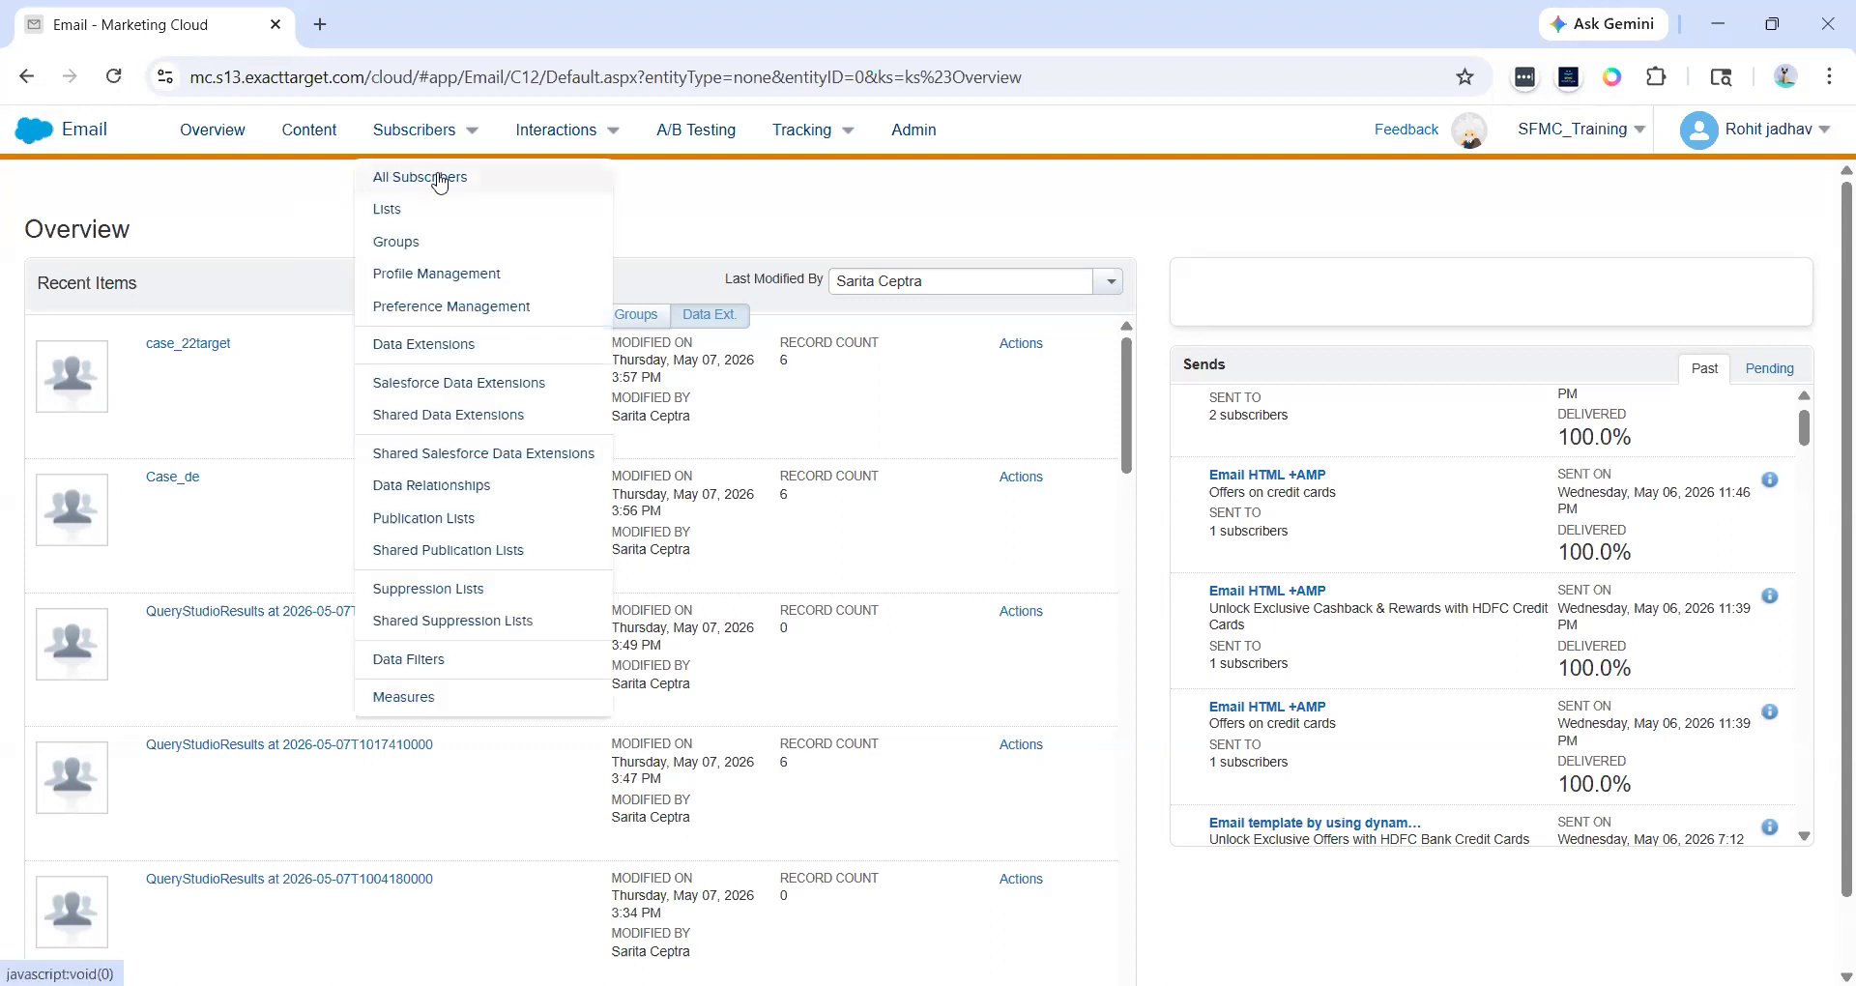
click(440, 180)
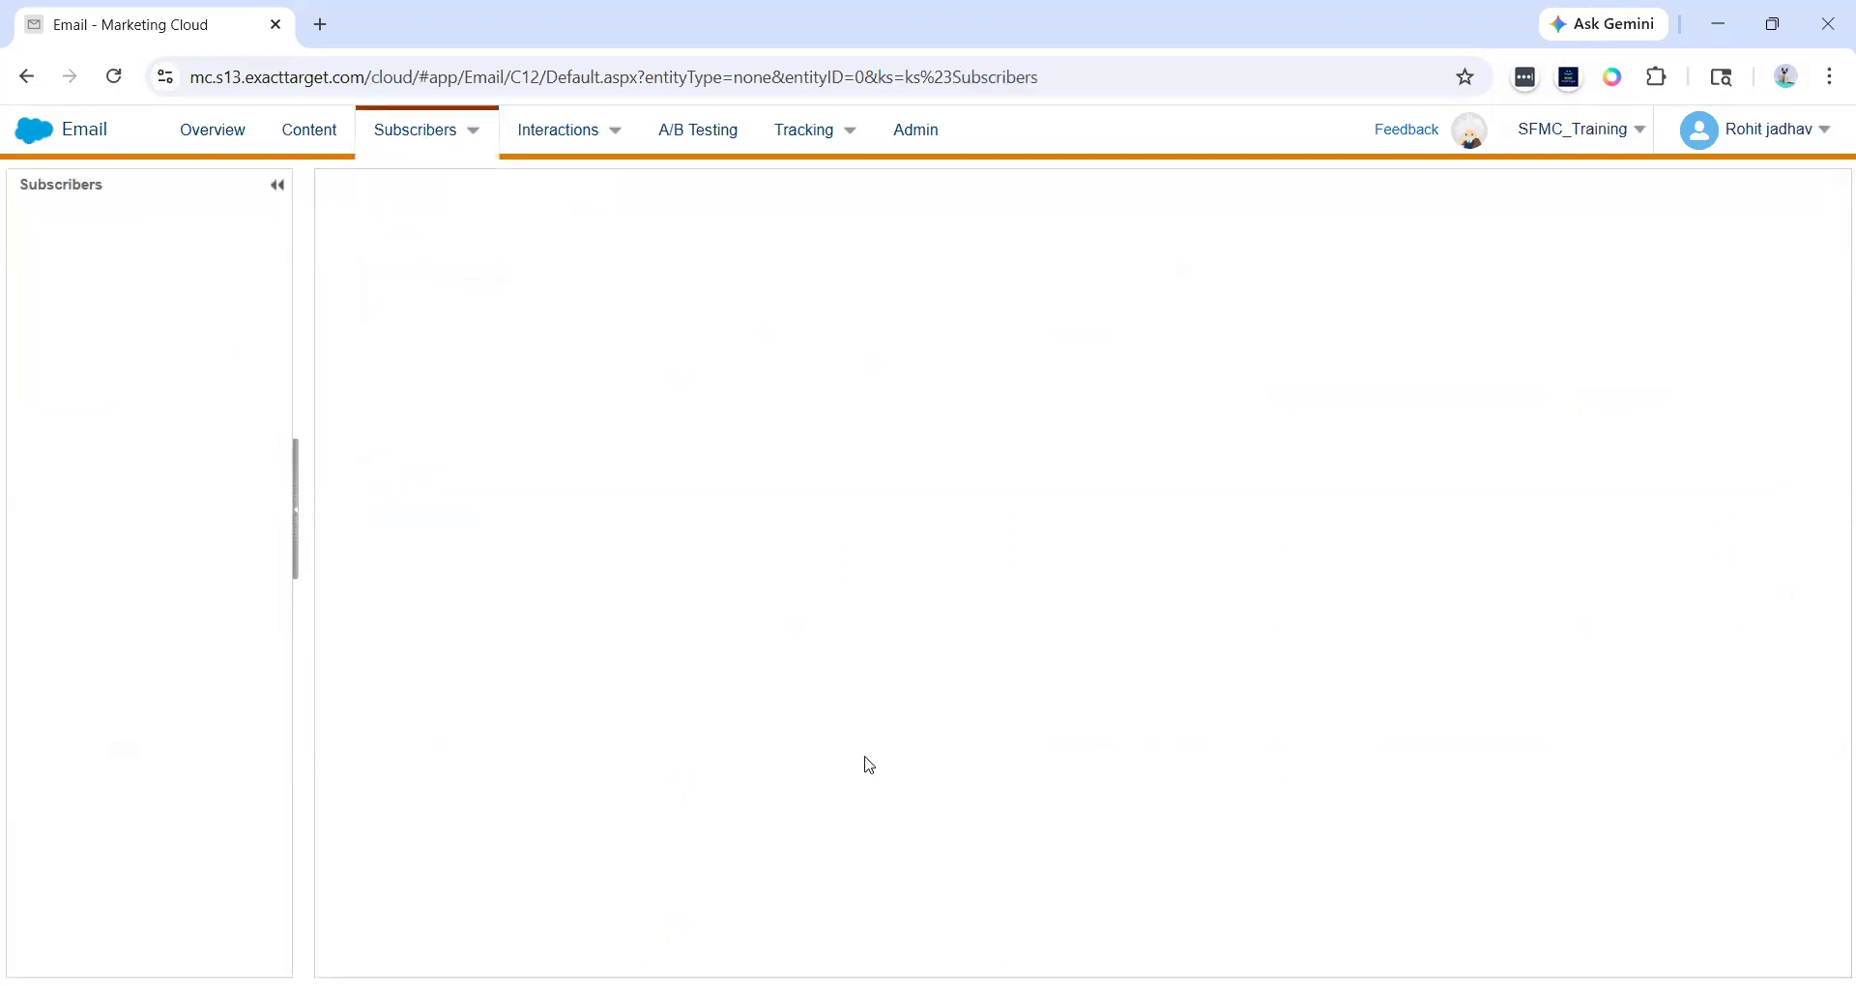
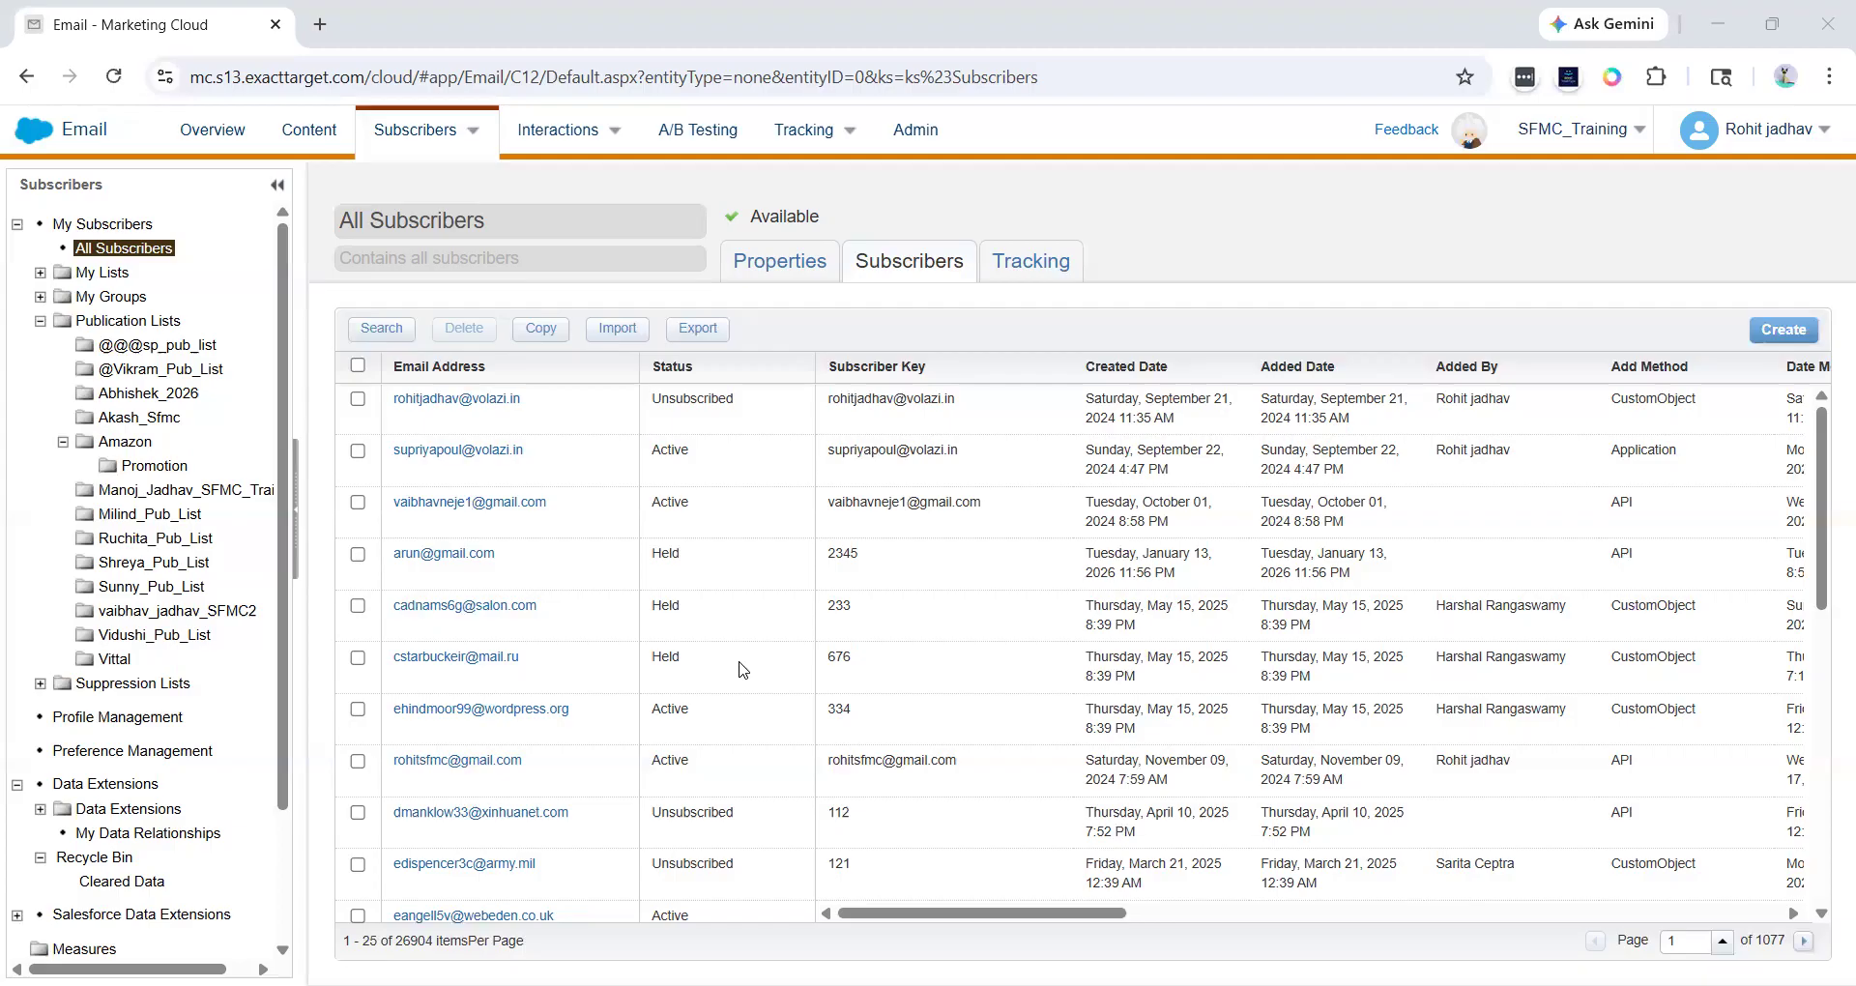
- Review the All Subscribers list's properties, including its external key, and return to its subscriber table
click(762, 283)
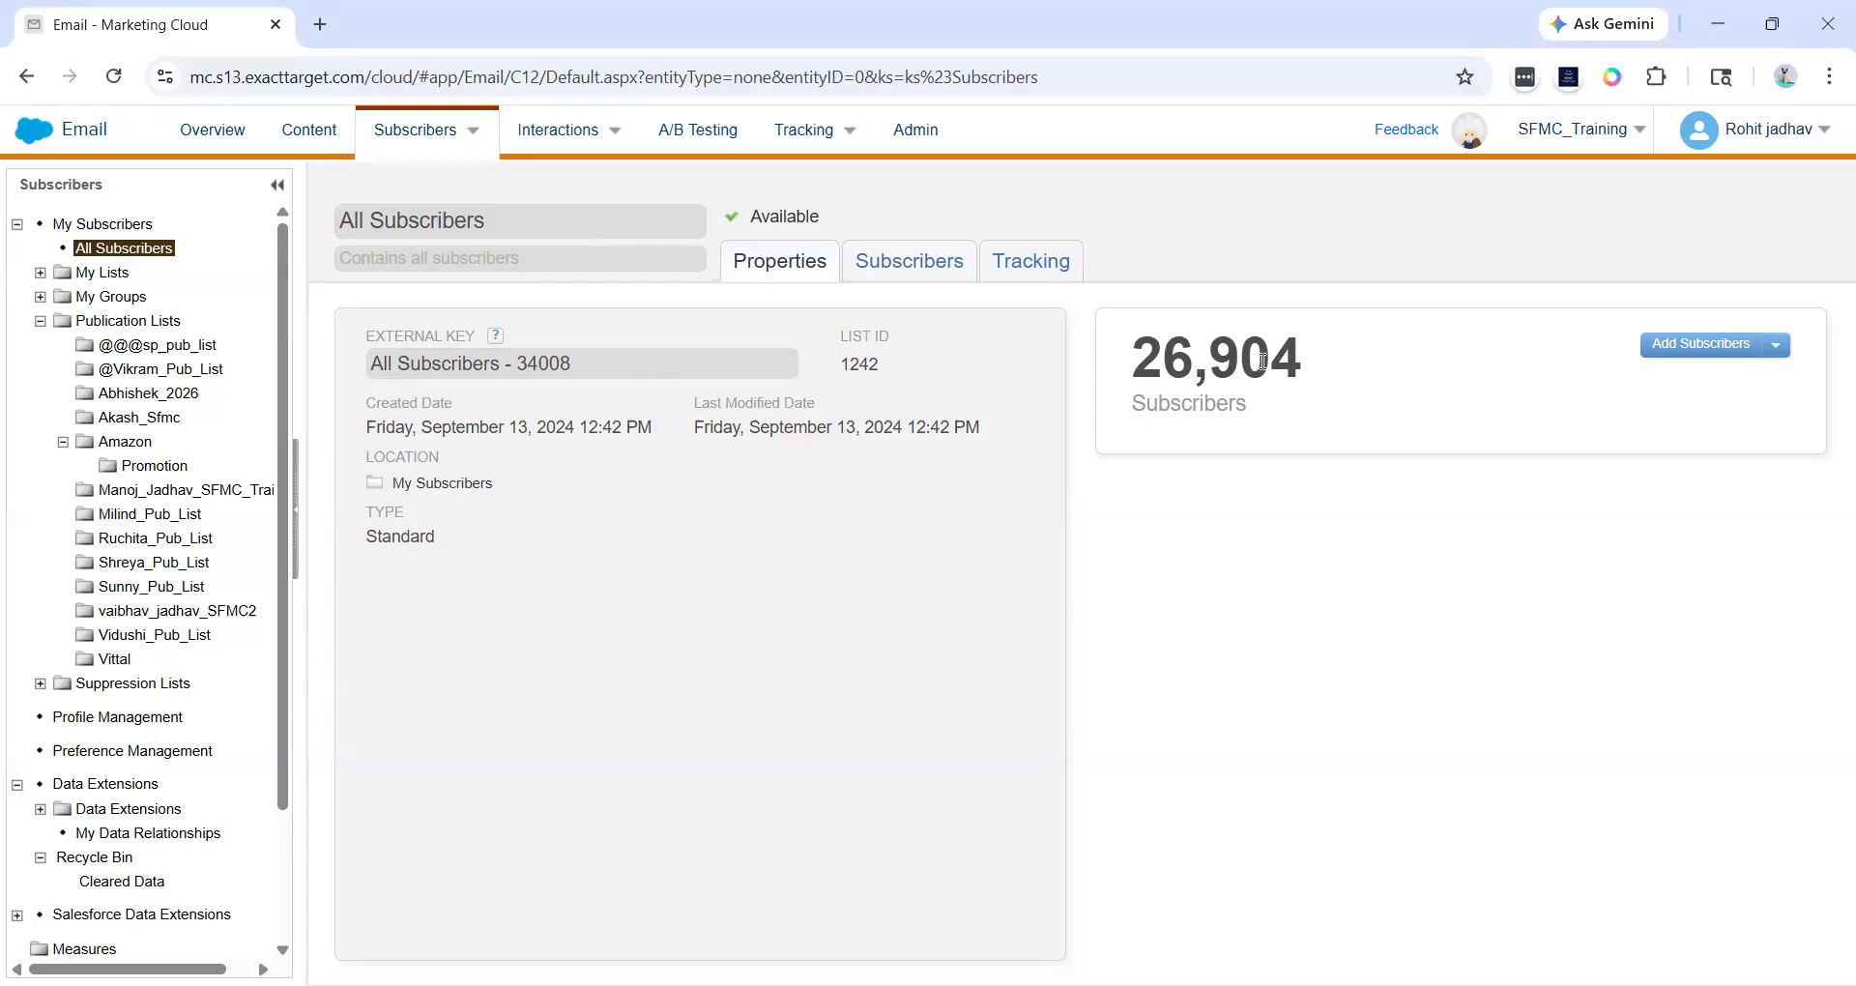
drag(376, 430, 837, 431)
click(564, 431)
click(838, 431)
click(911, 270)
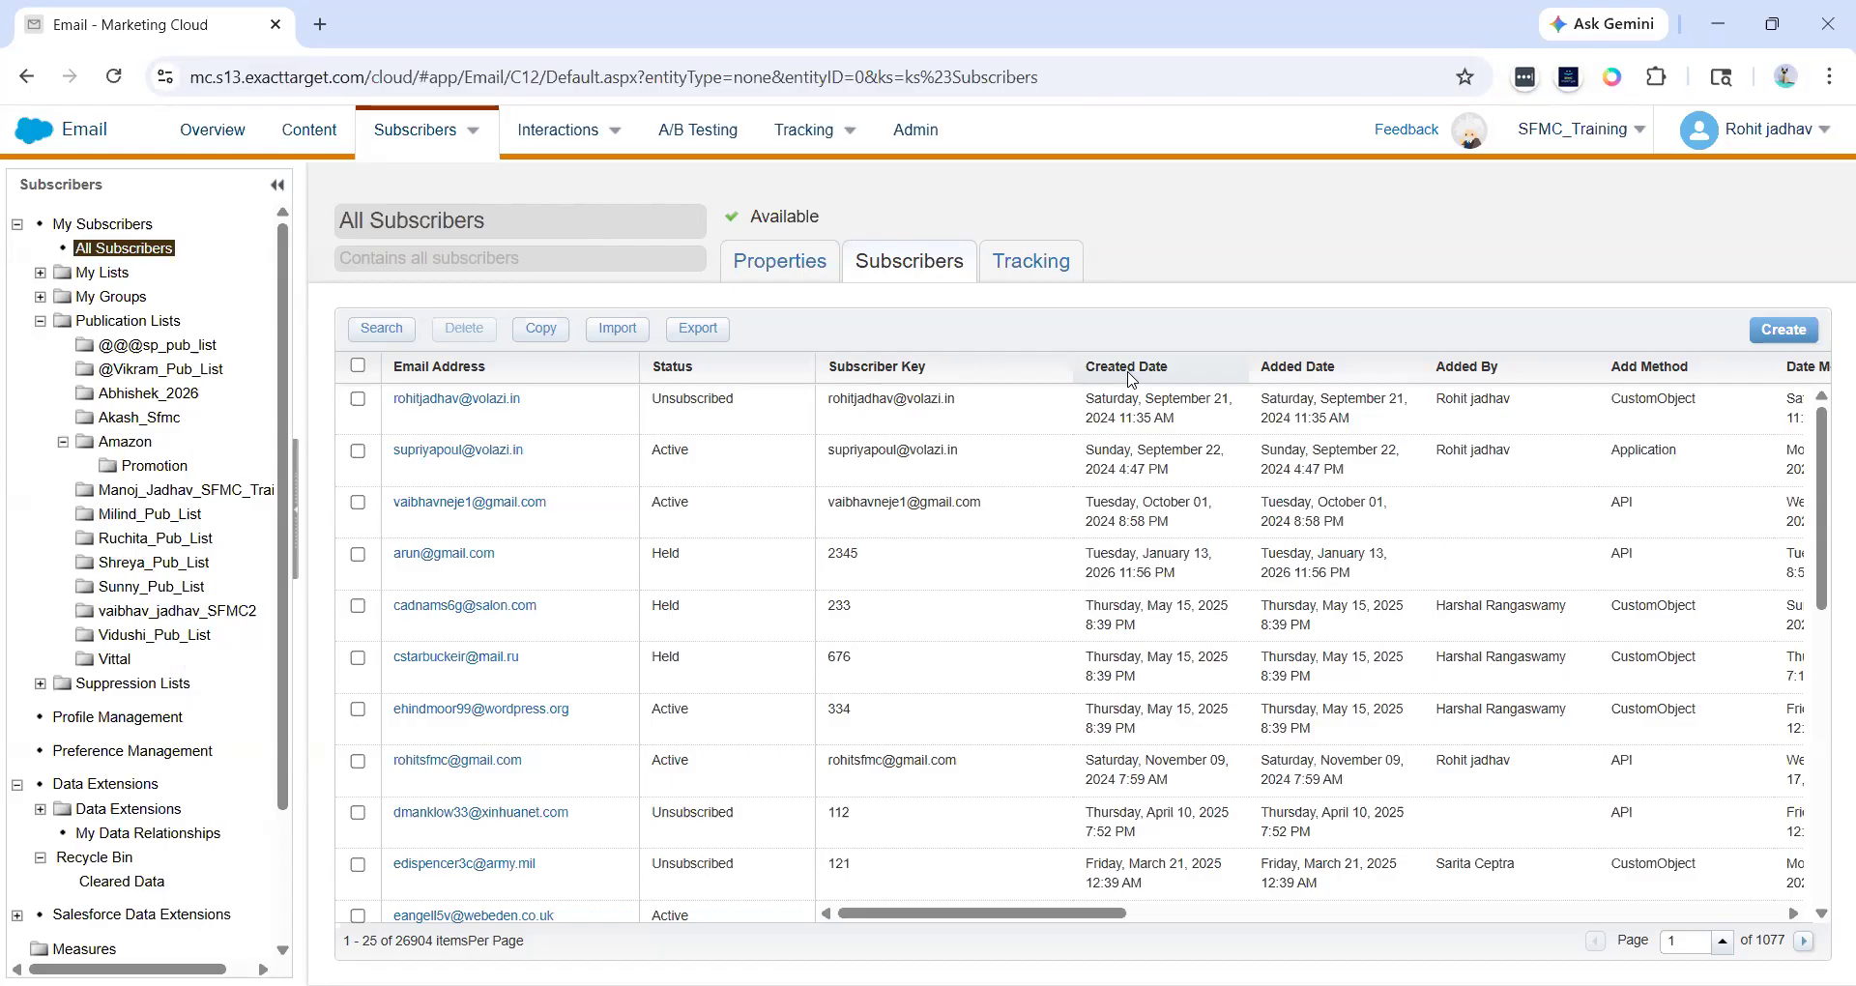
- Scroll across the subscriber table to examine all its columns
scroll(1585, 493, right, 3)
scroll(1480, 483, right, 5)
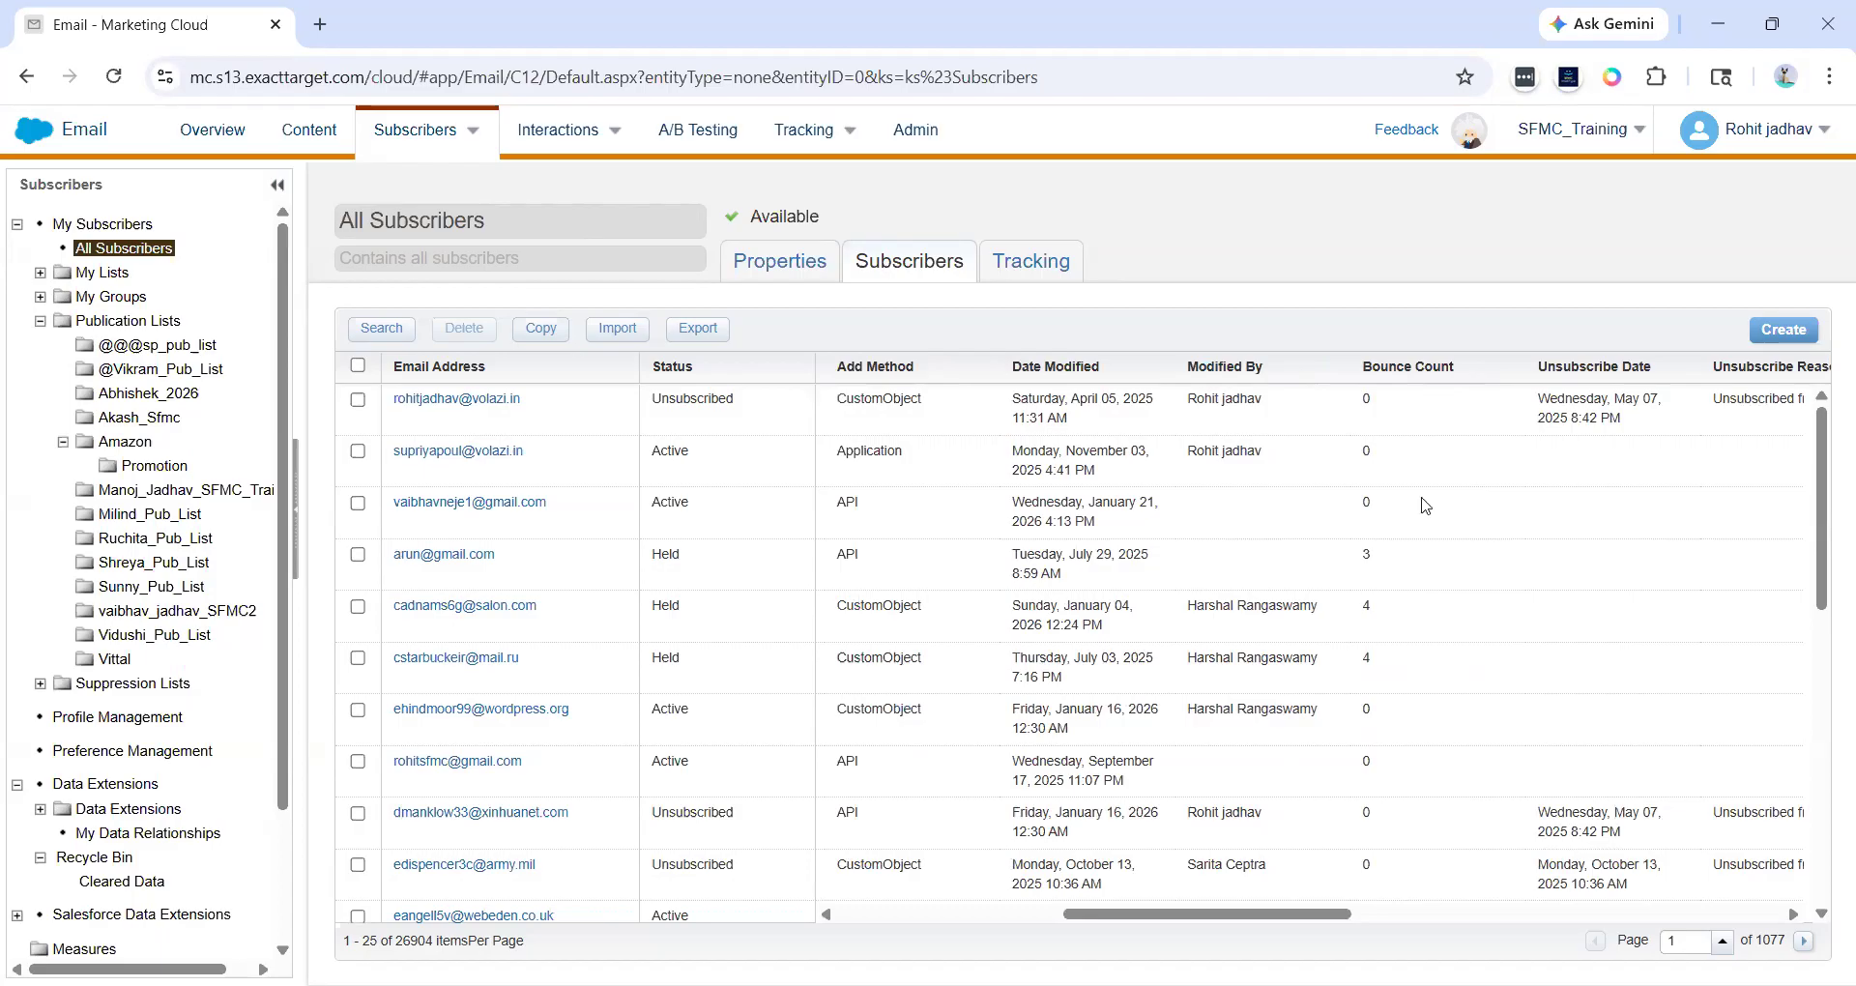
scroll(1423, 503, right, 2)
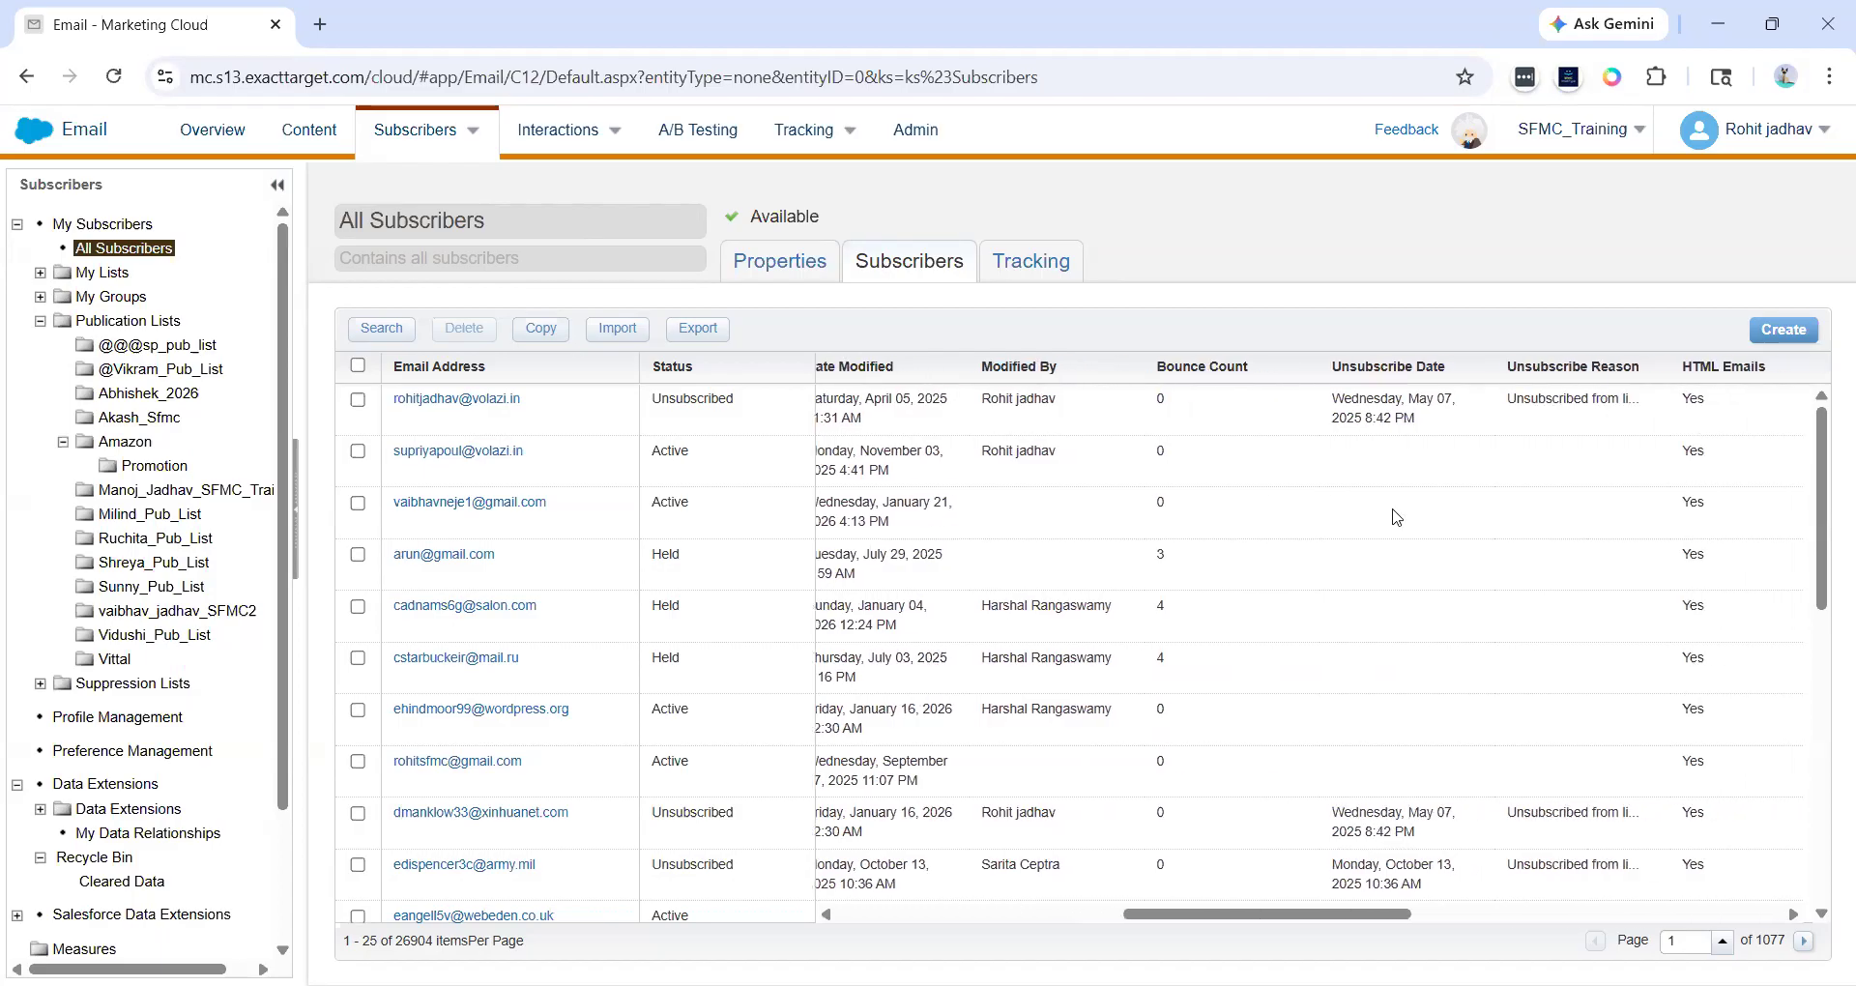
scroll(1396, 517, right, 1)
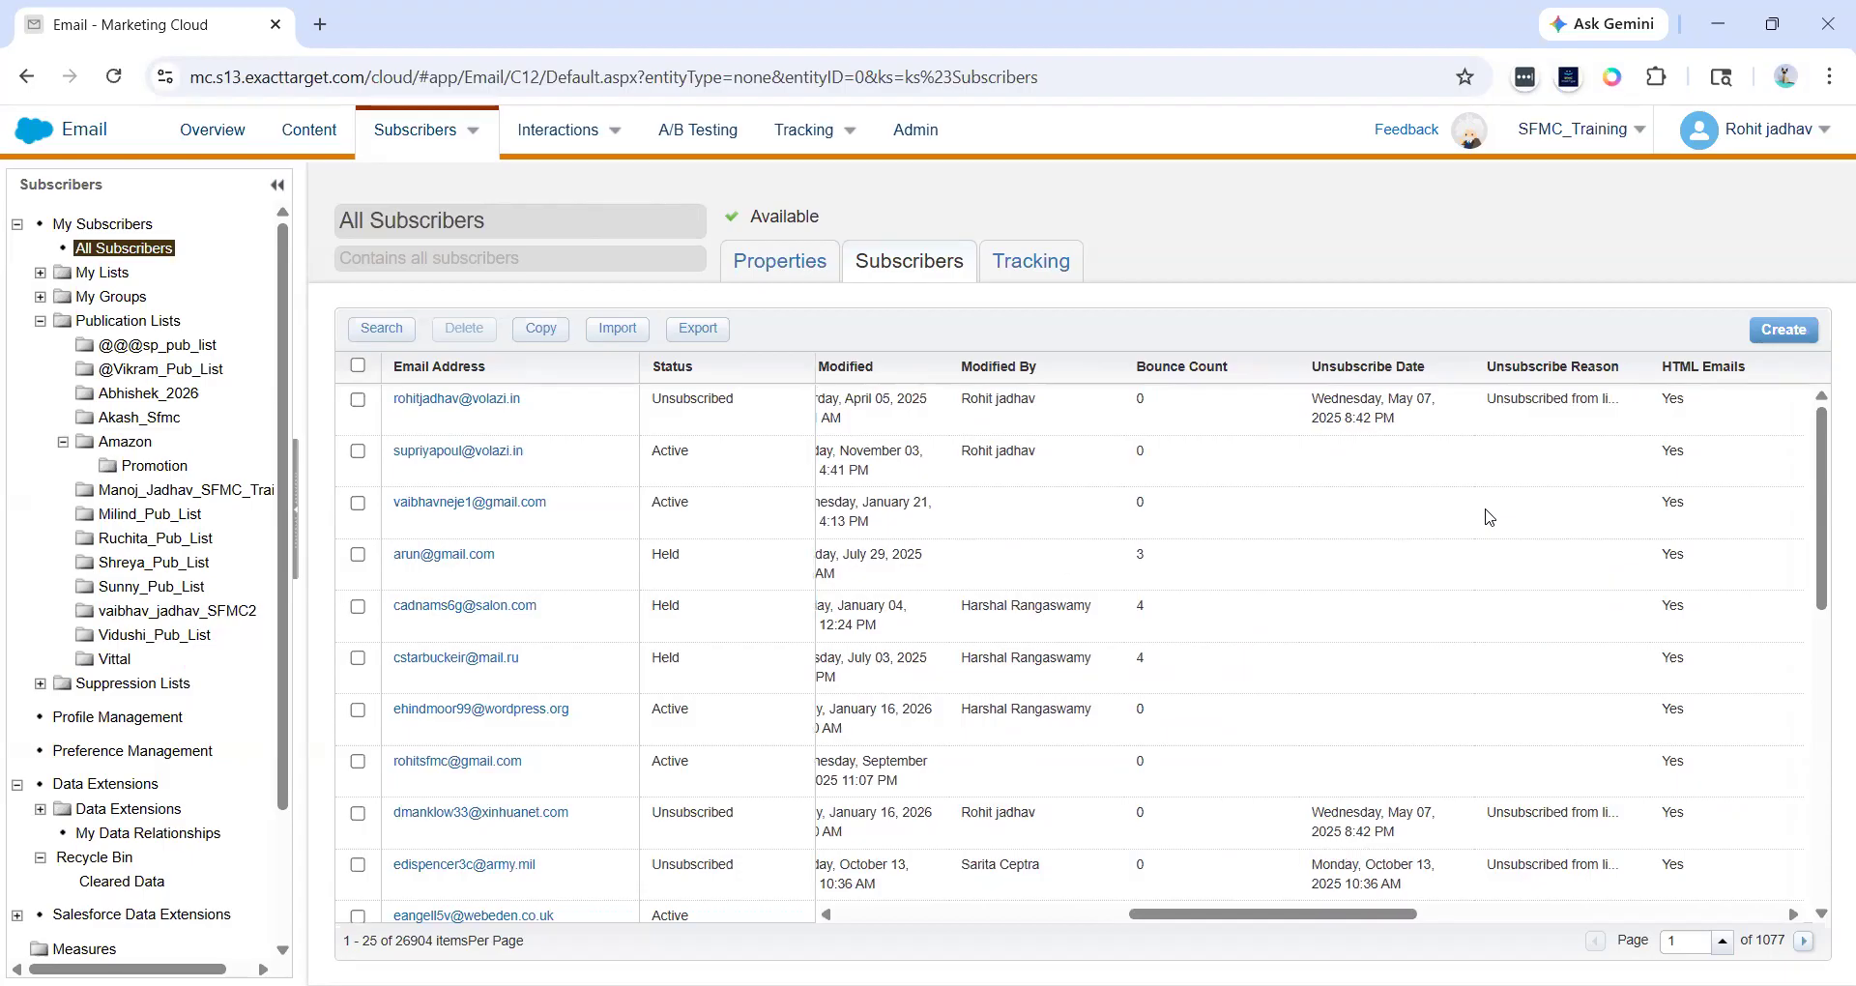
scroll(1489, 516, left, 3)
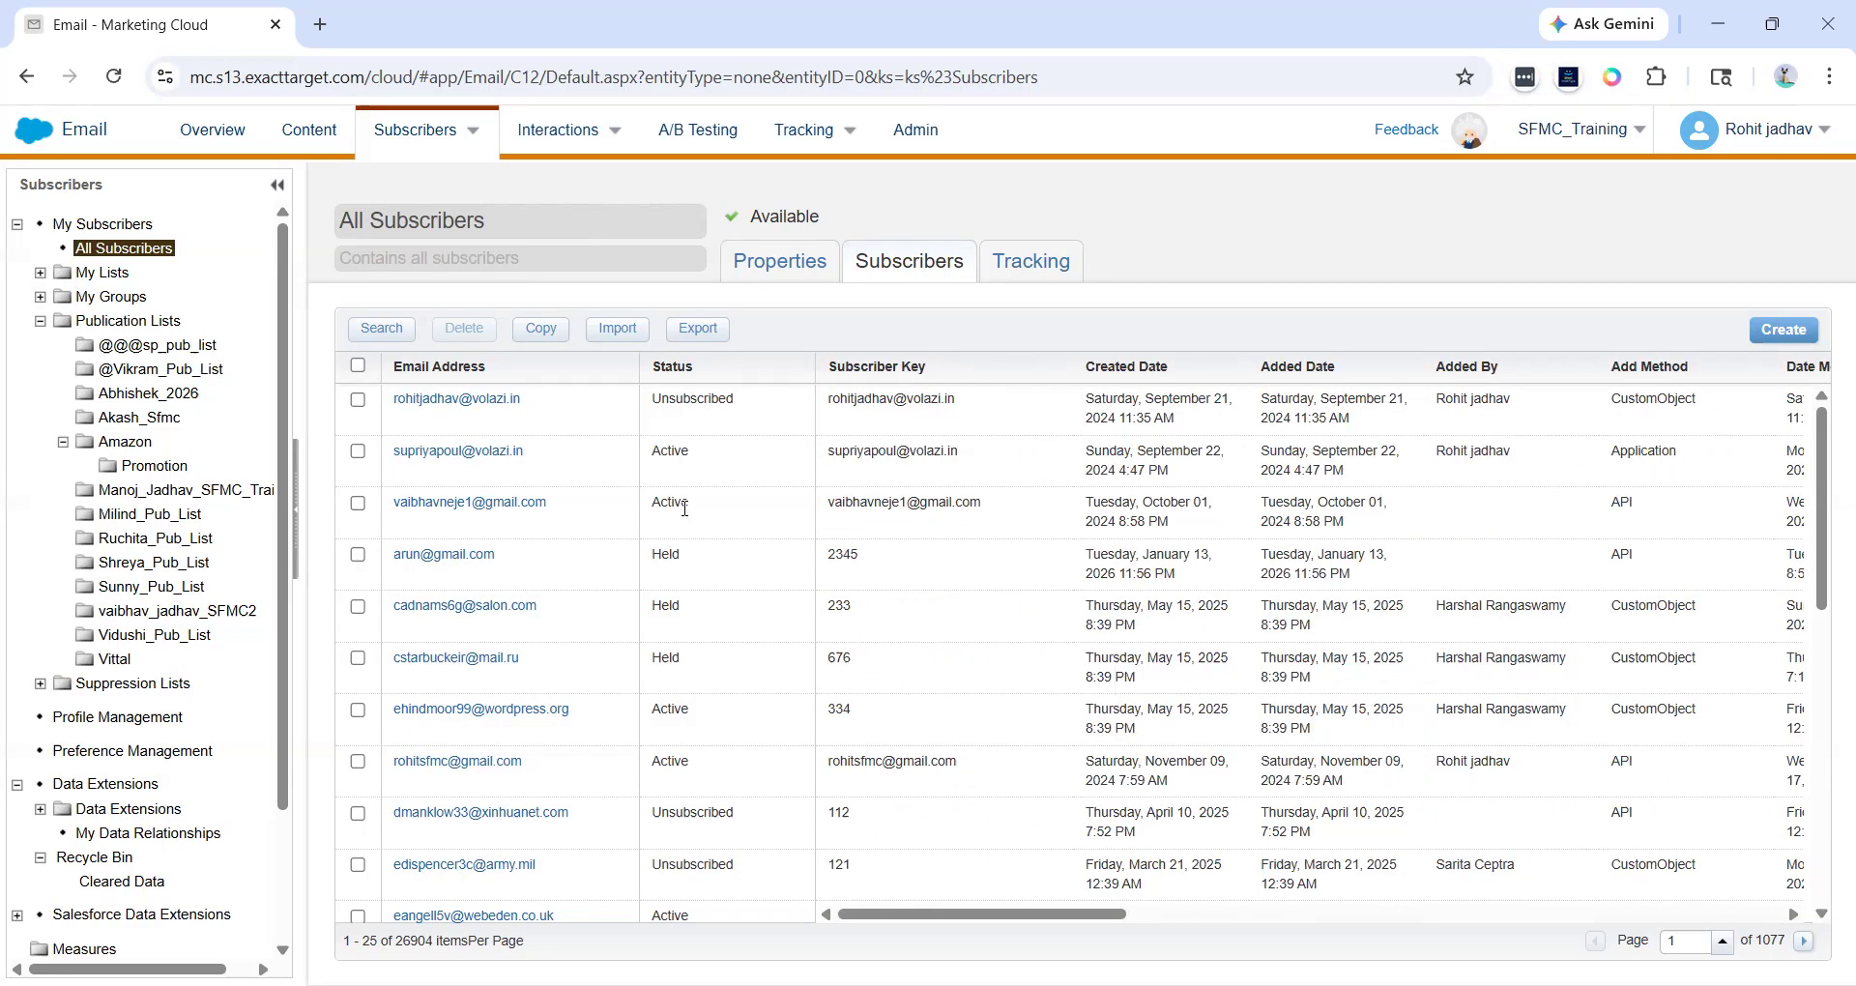
- Open the first subscriber's properties, review its General, Lists, Groups and History tabs, and close the dialog
click(496, 399)
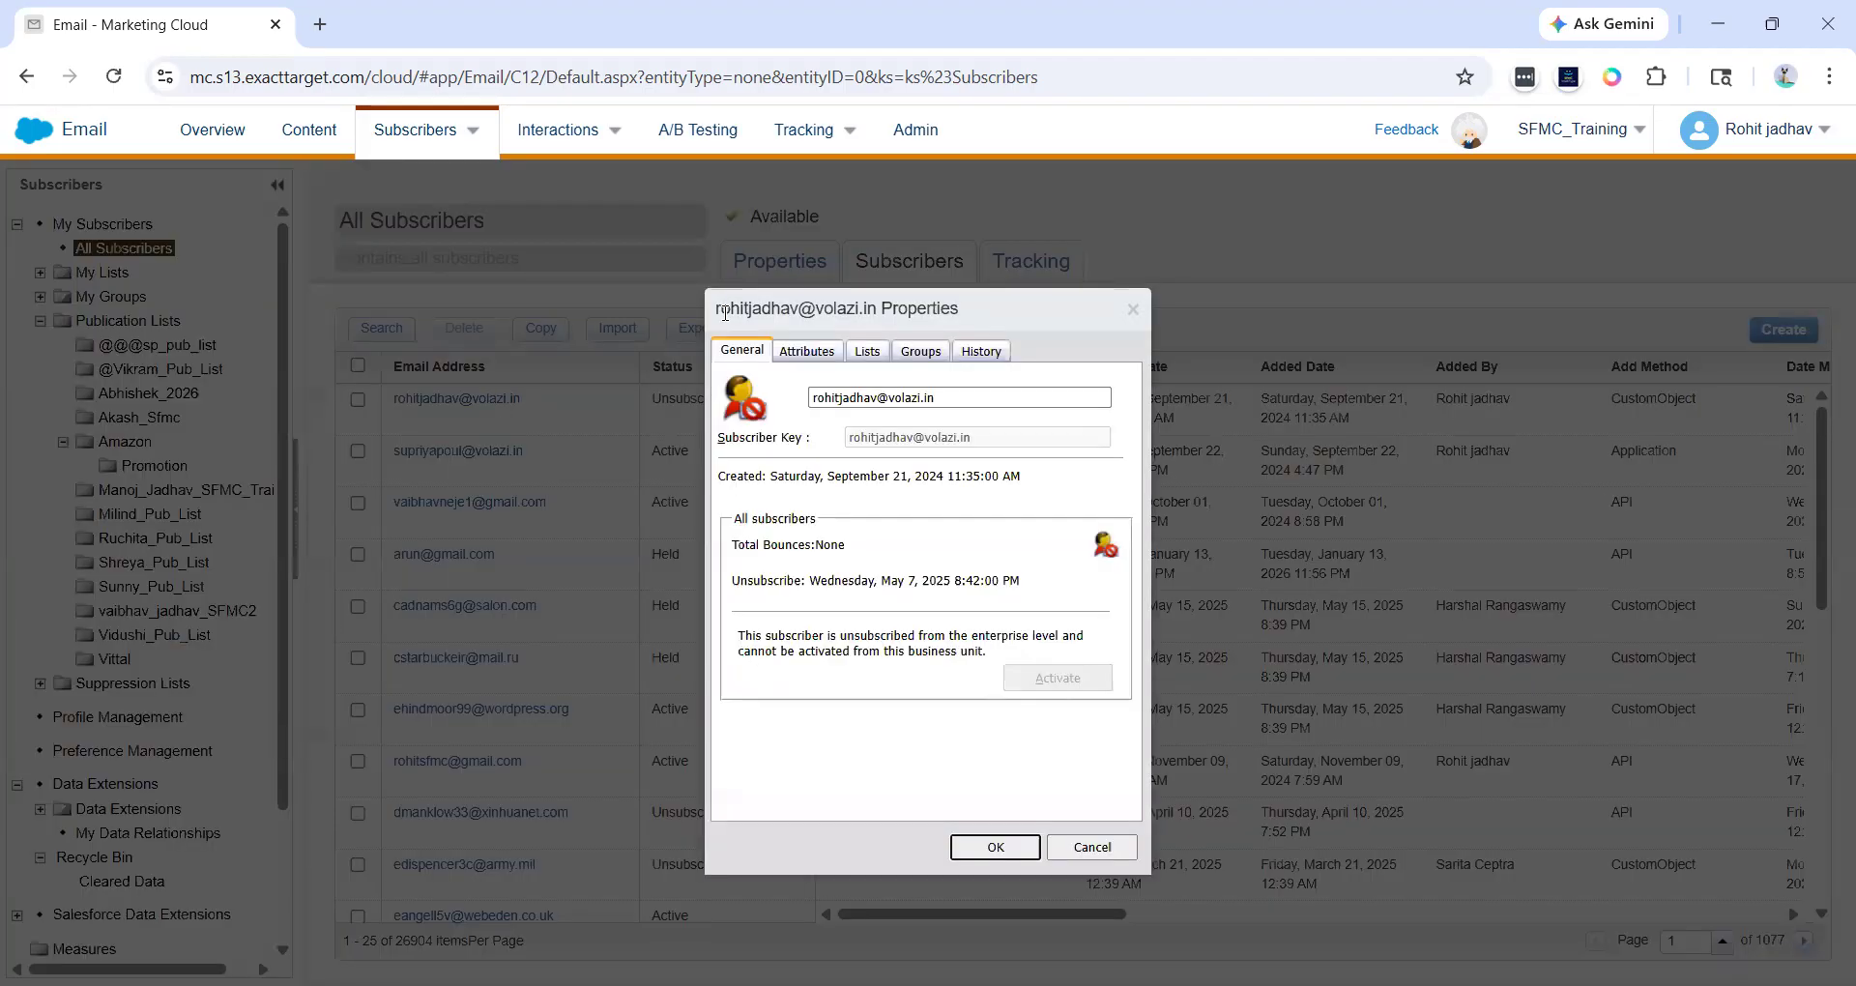
double_click(725, 312)
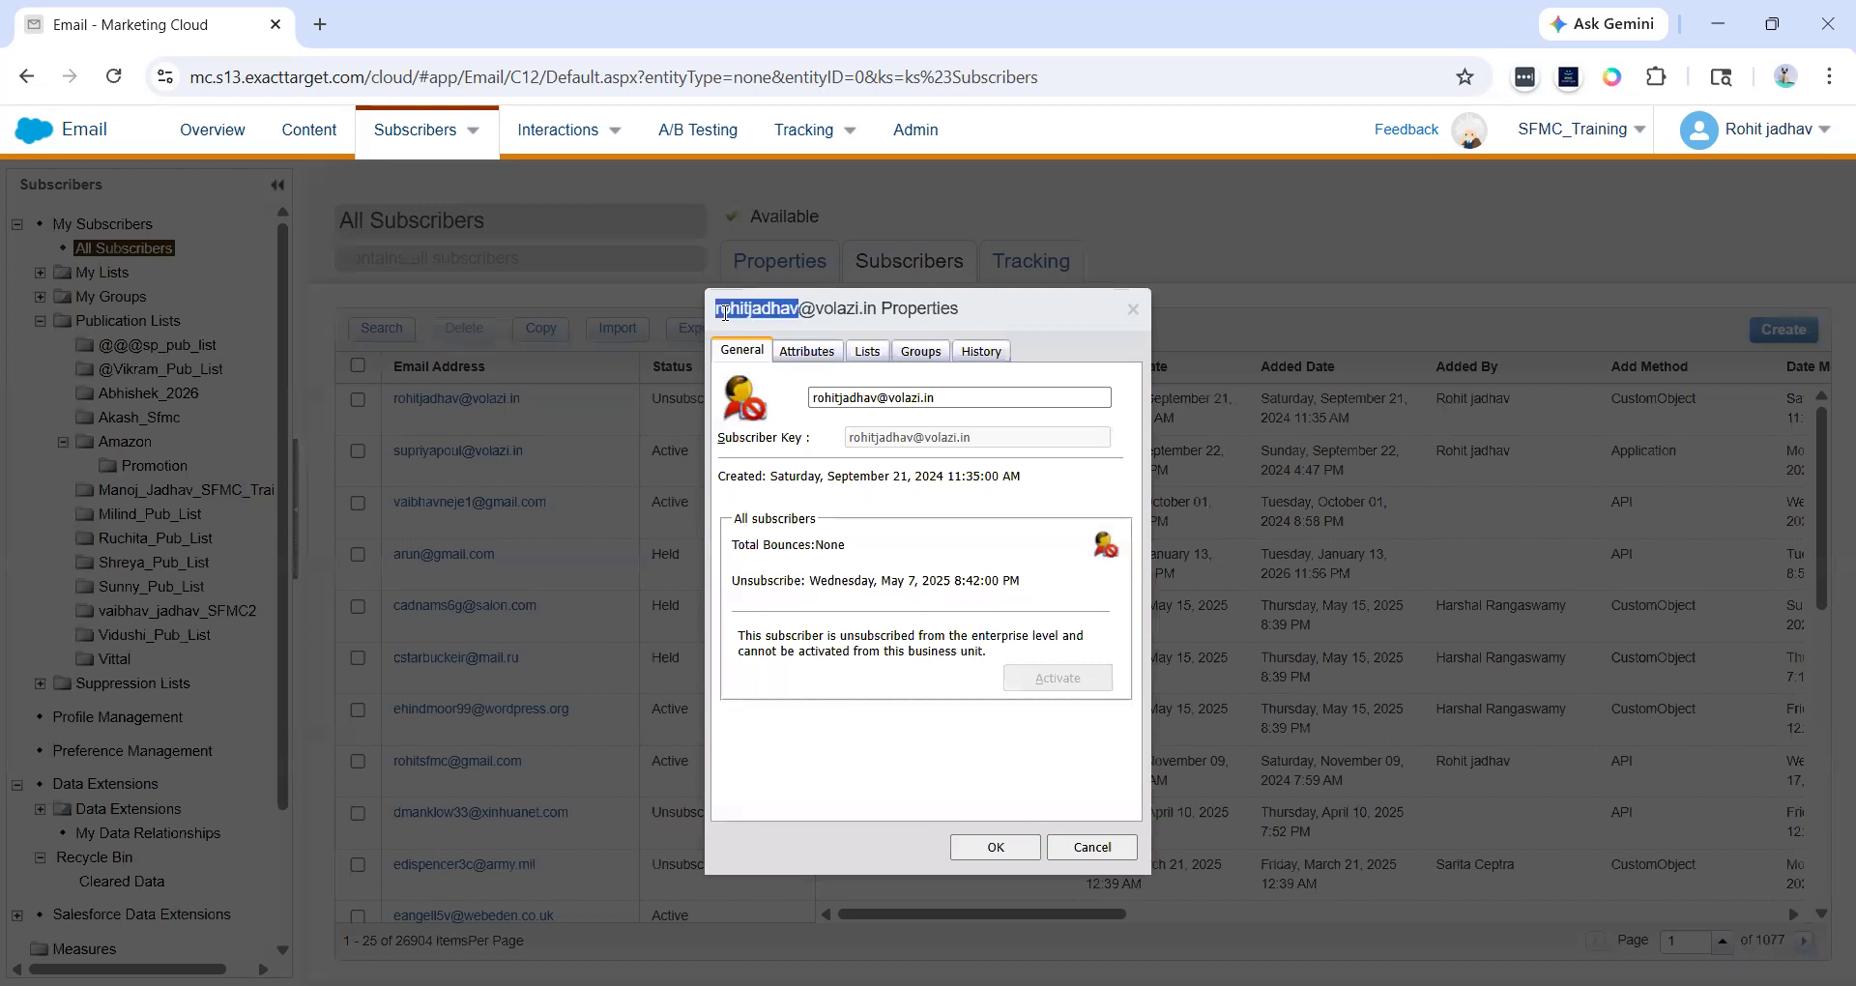
click(841, 398)
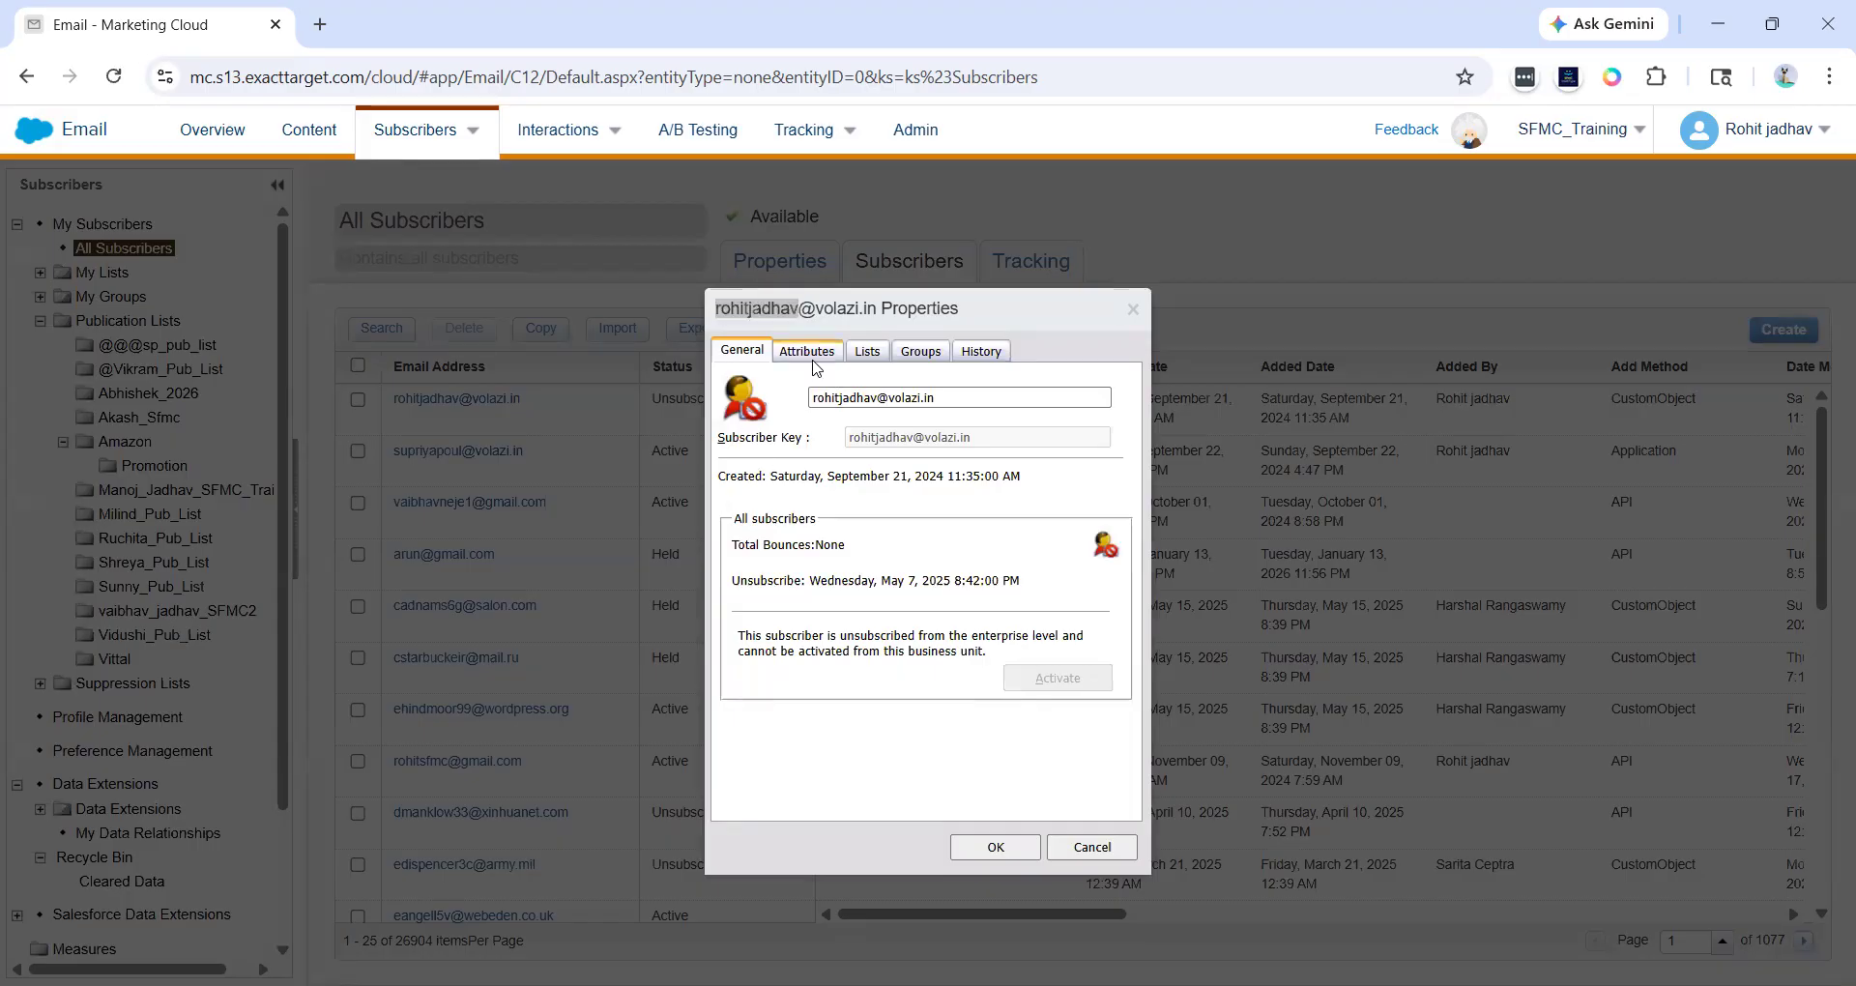
click(870, 365)
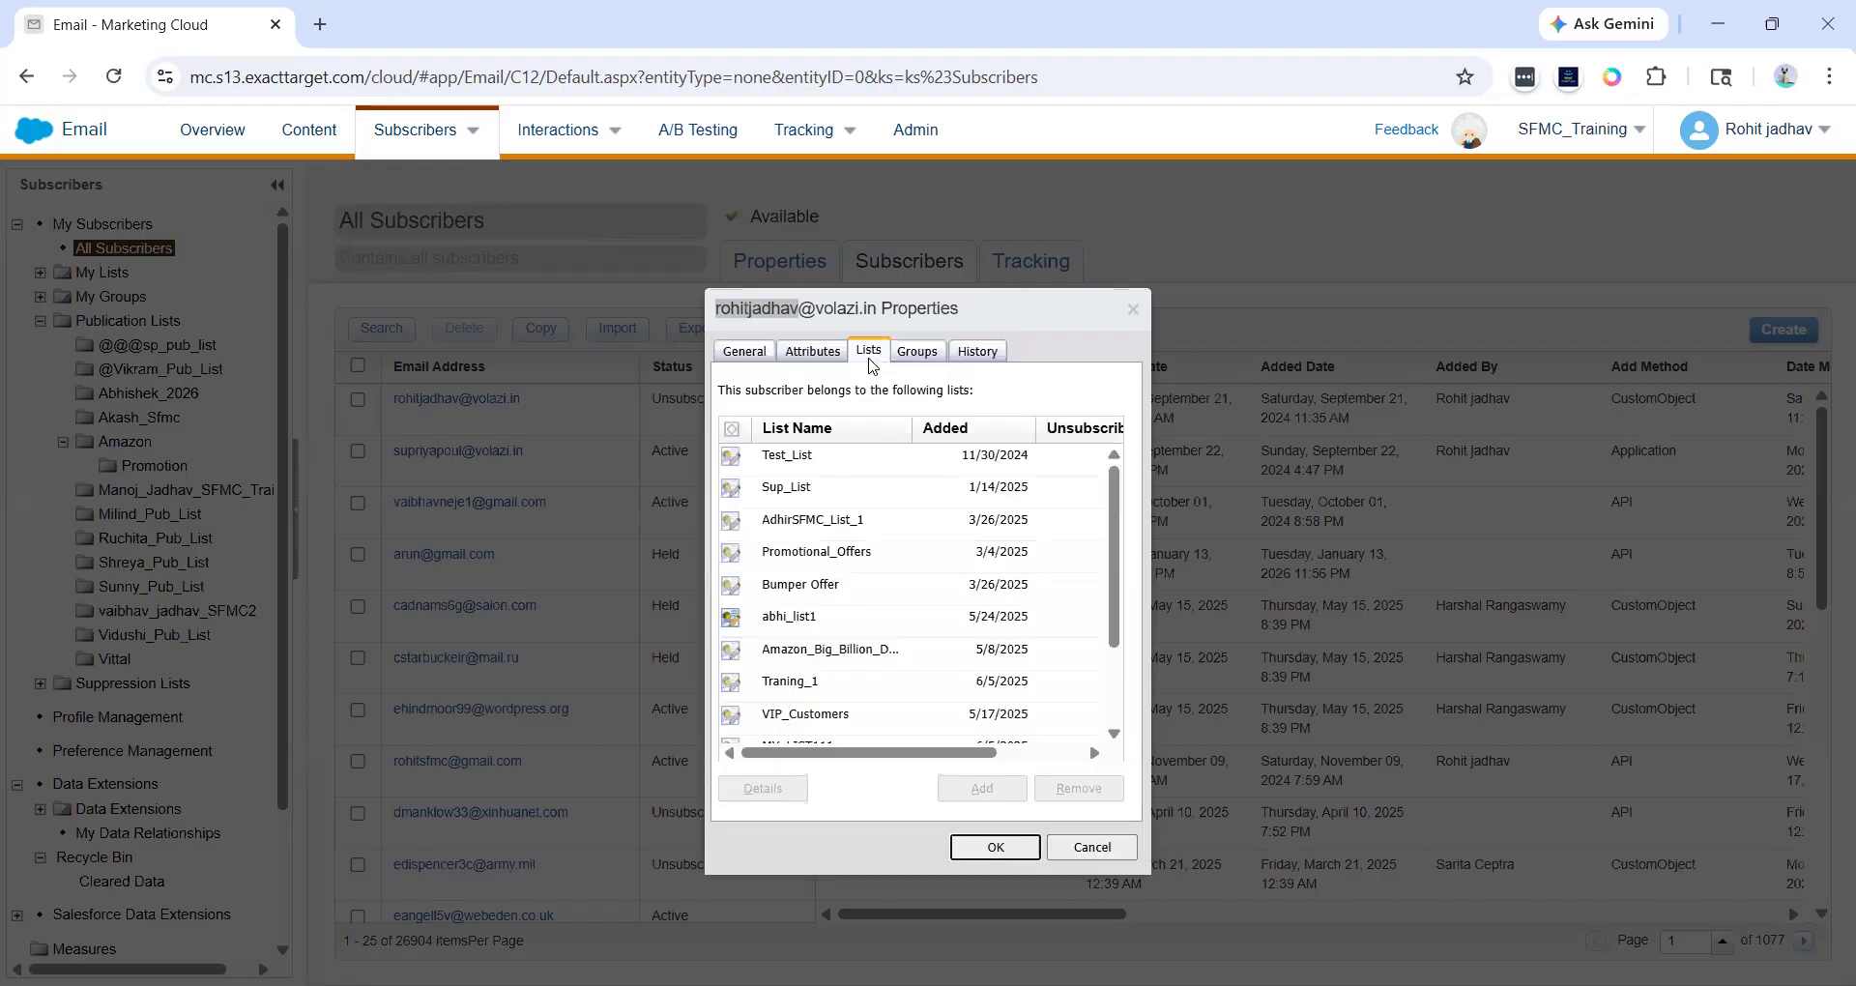
click(938, 358)
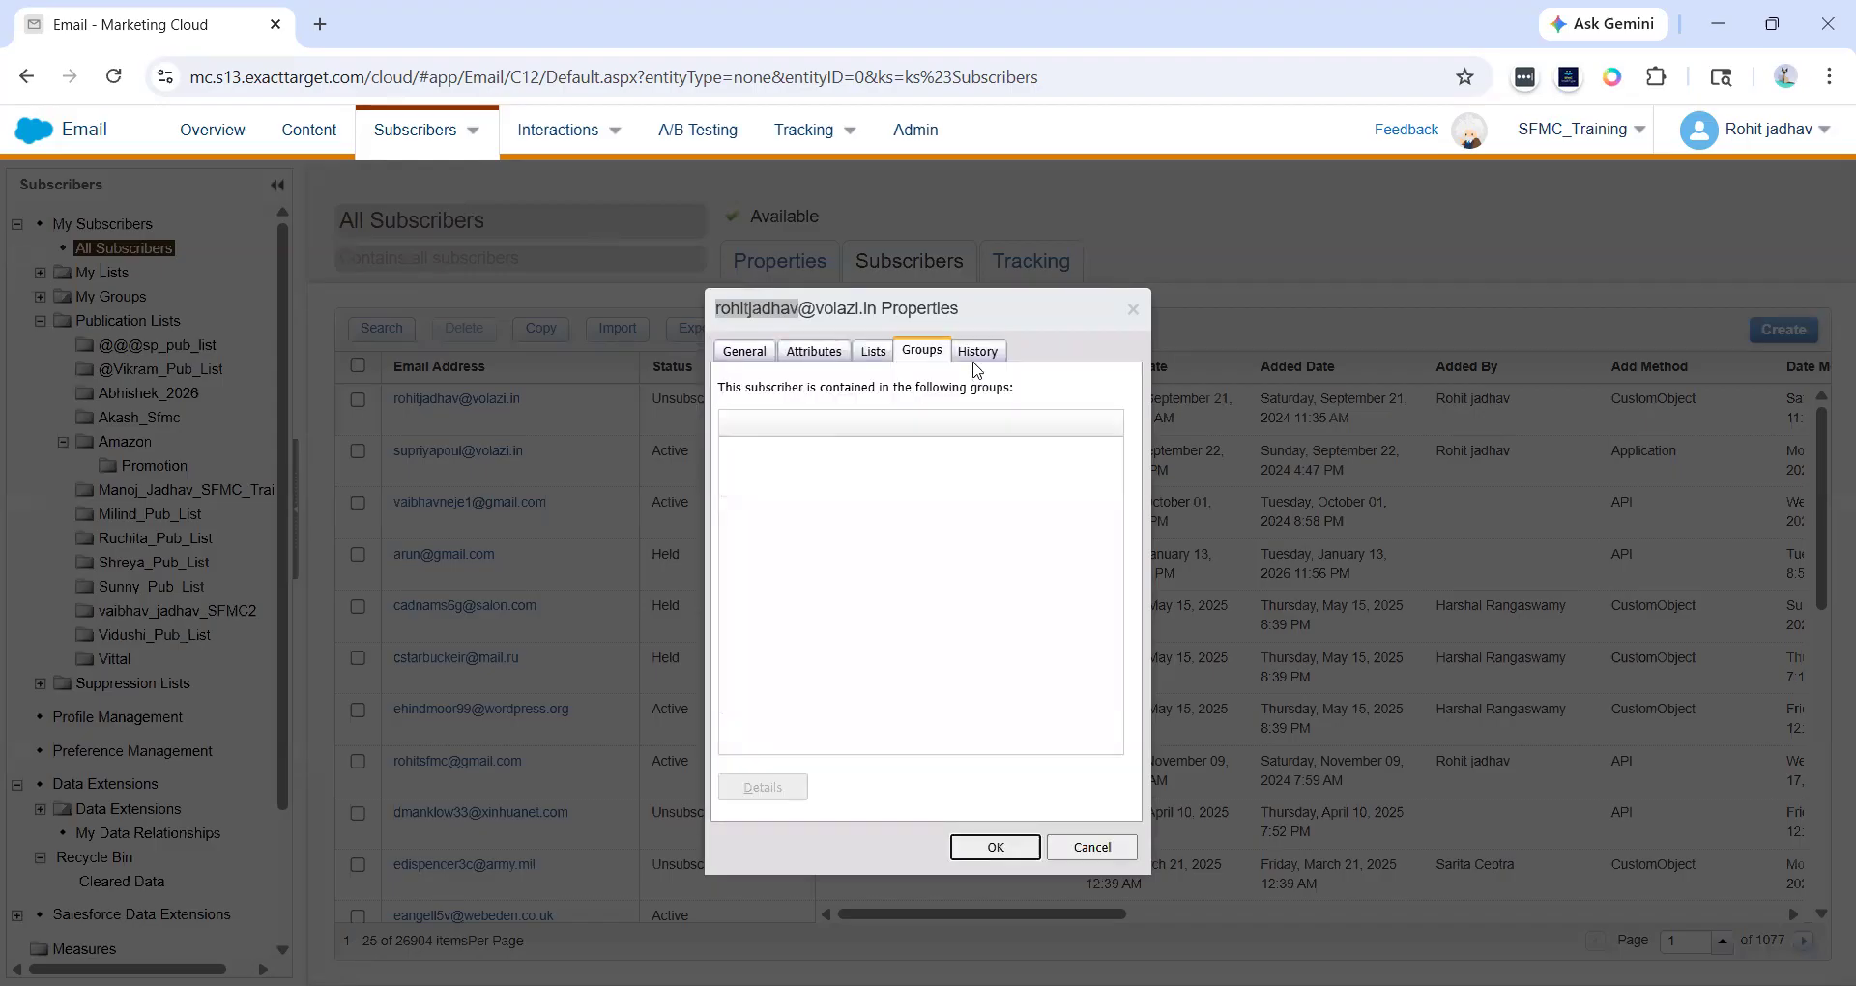
click(976, 354)
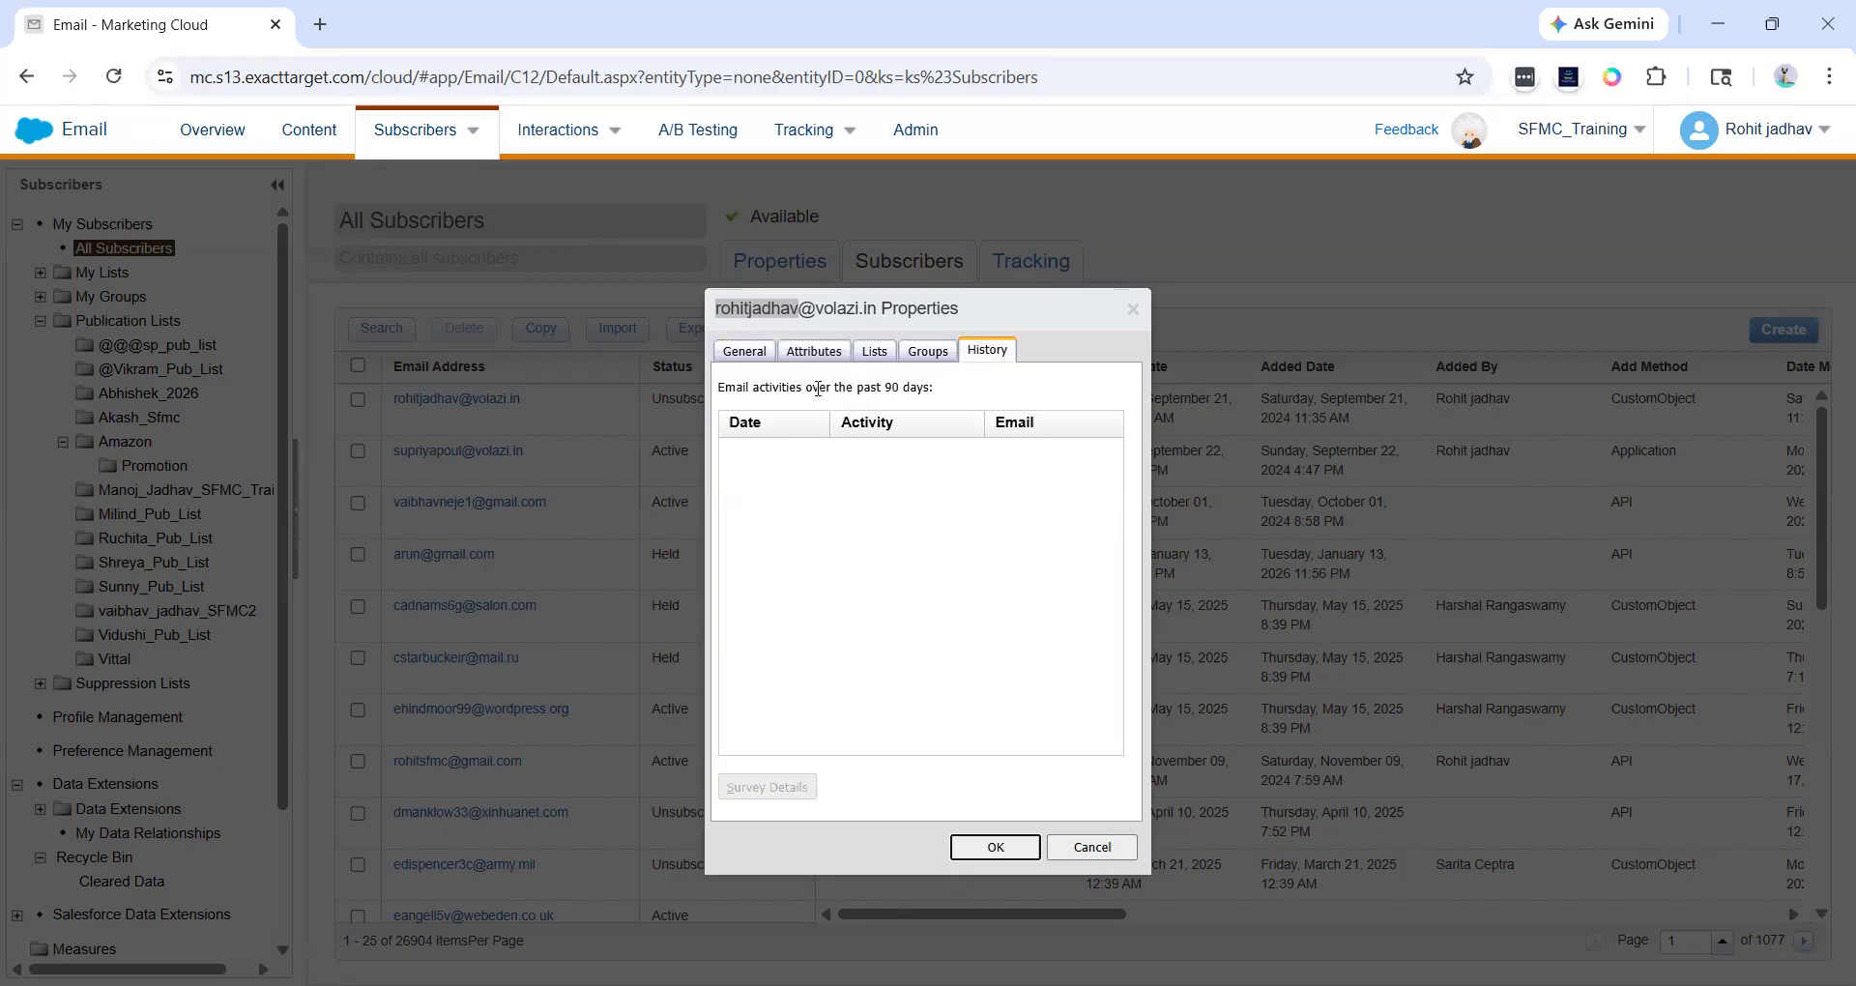
drag(819, 387, 937, 417)
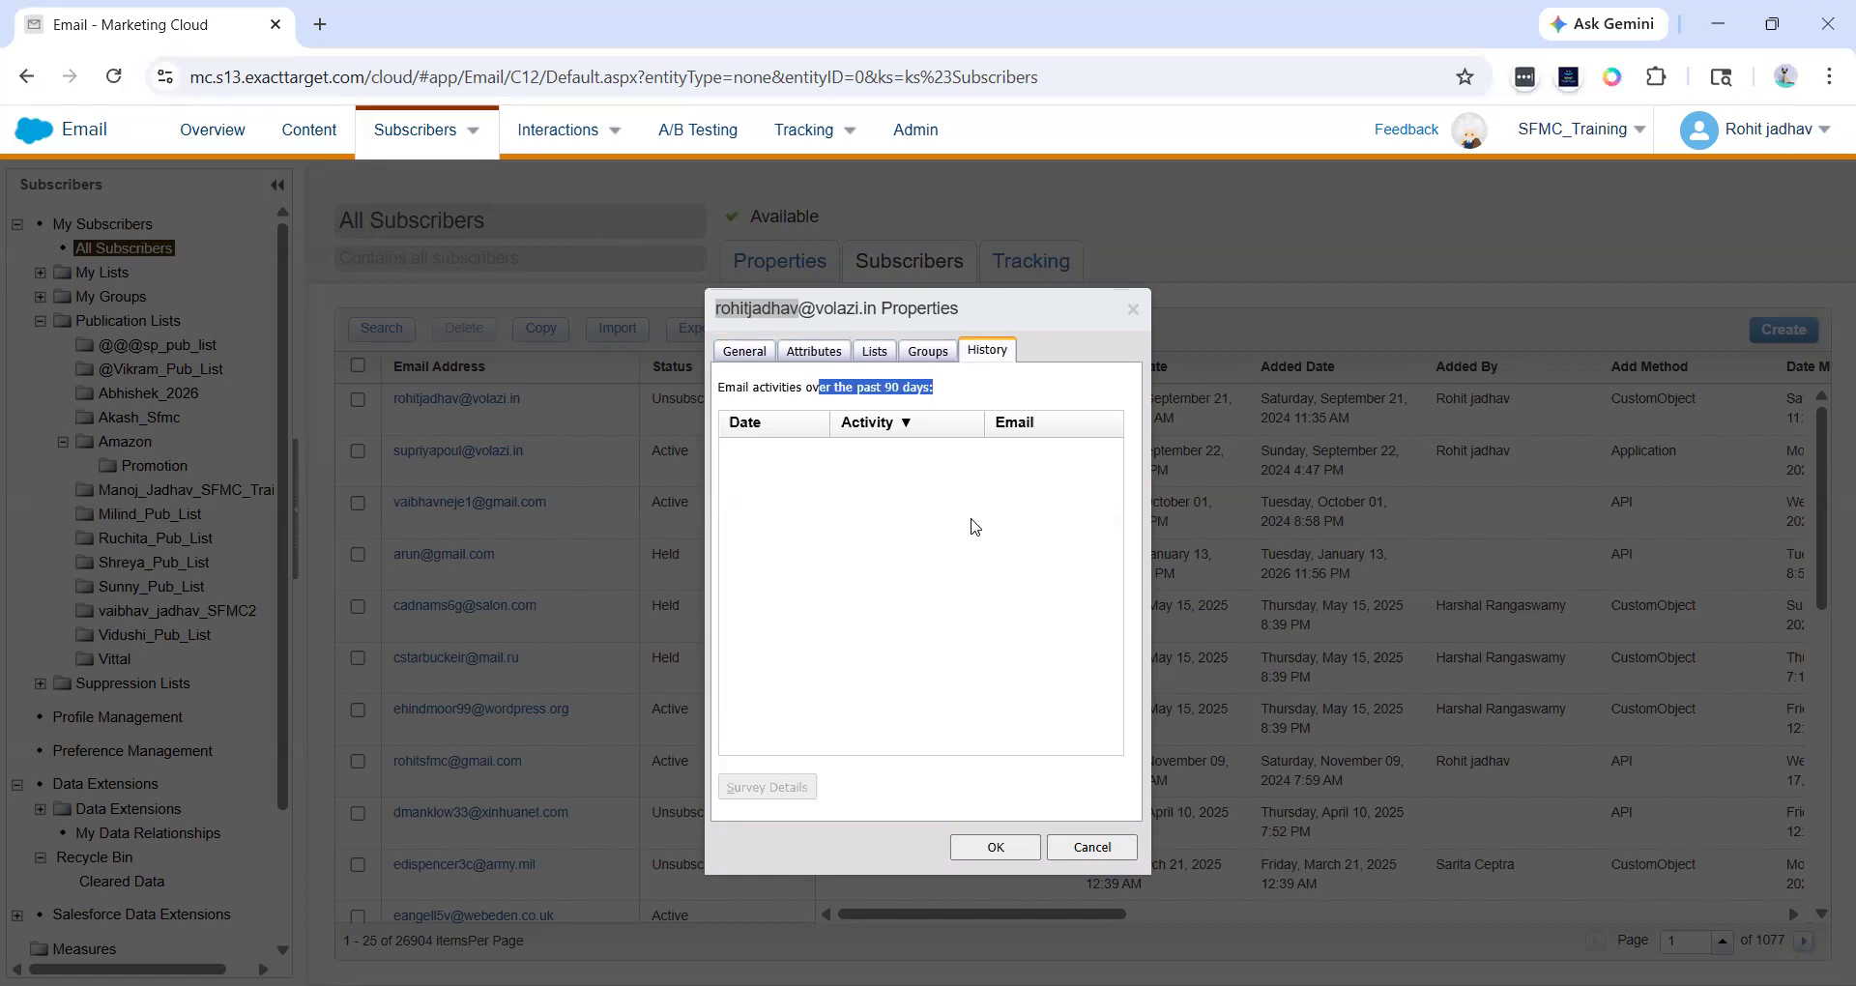
click(761, 357)
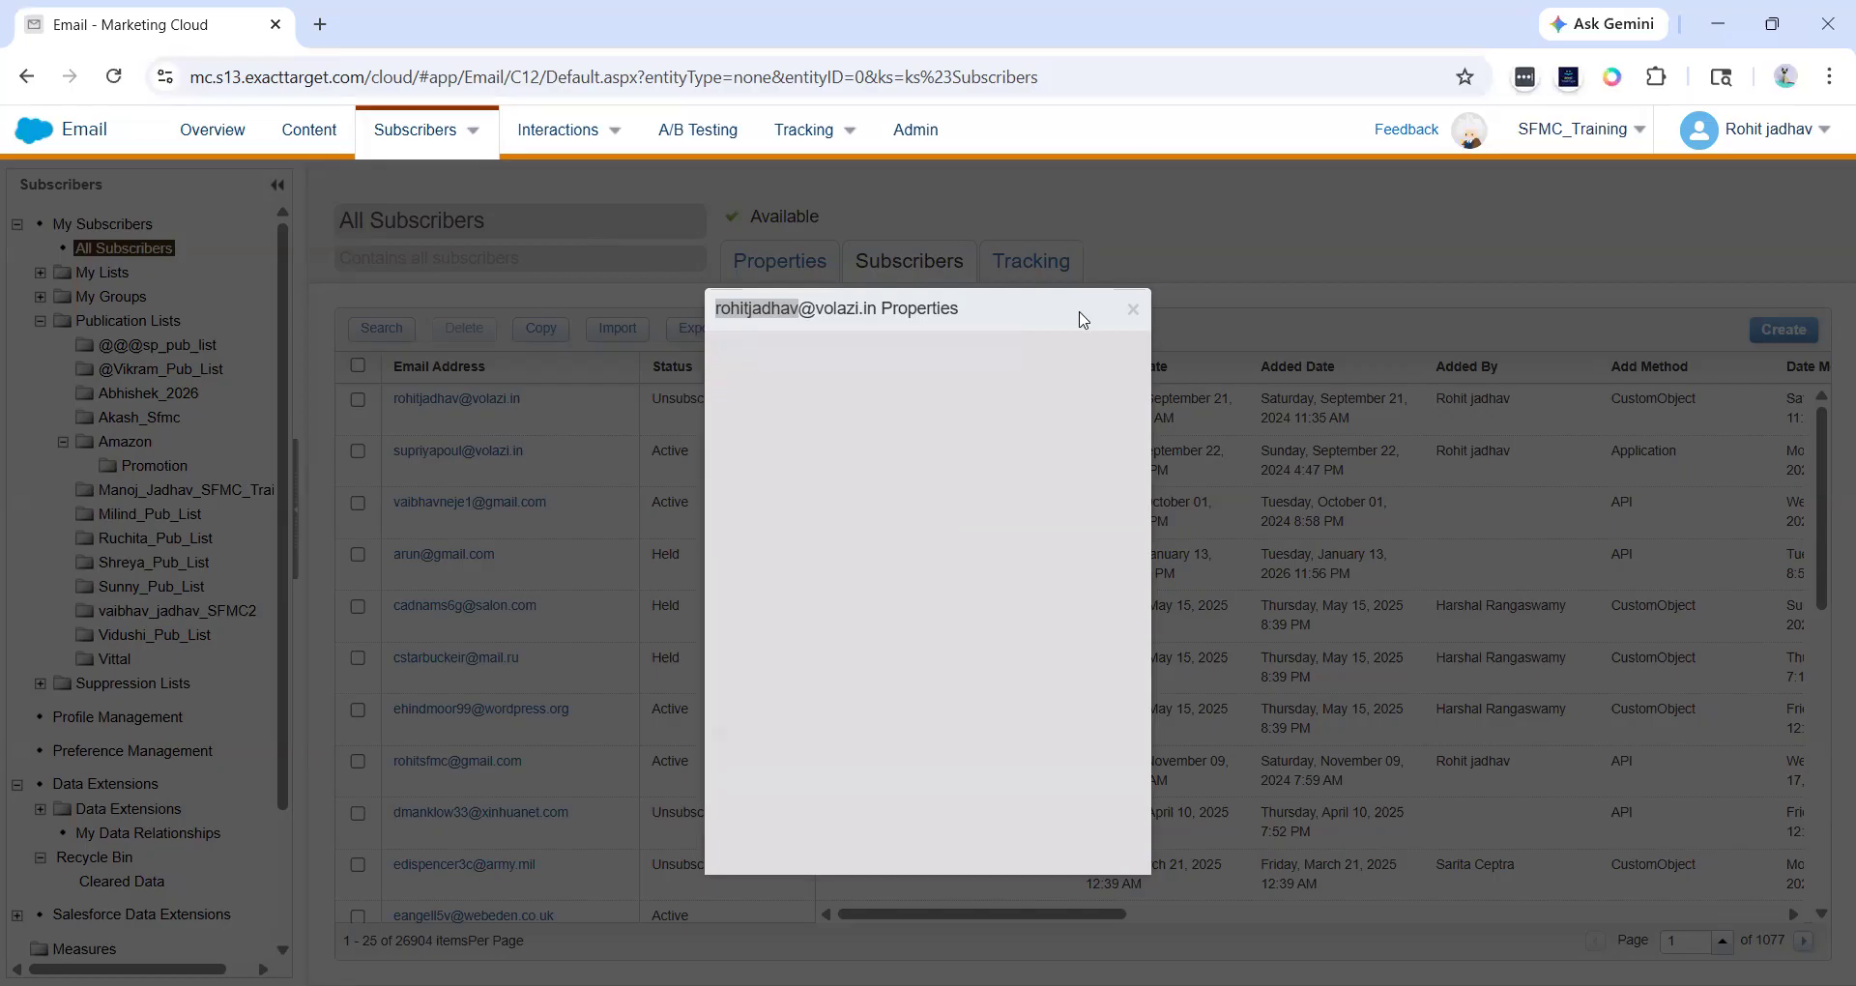
click(1133, 311)
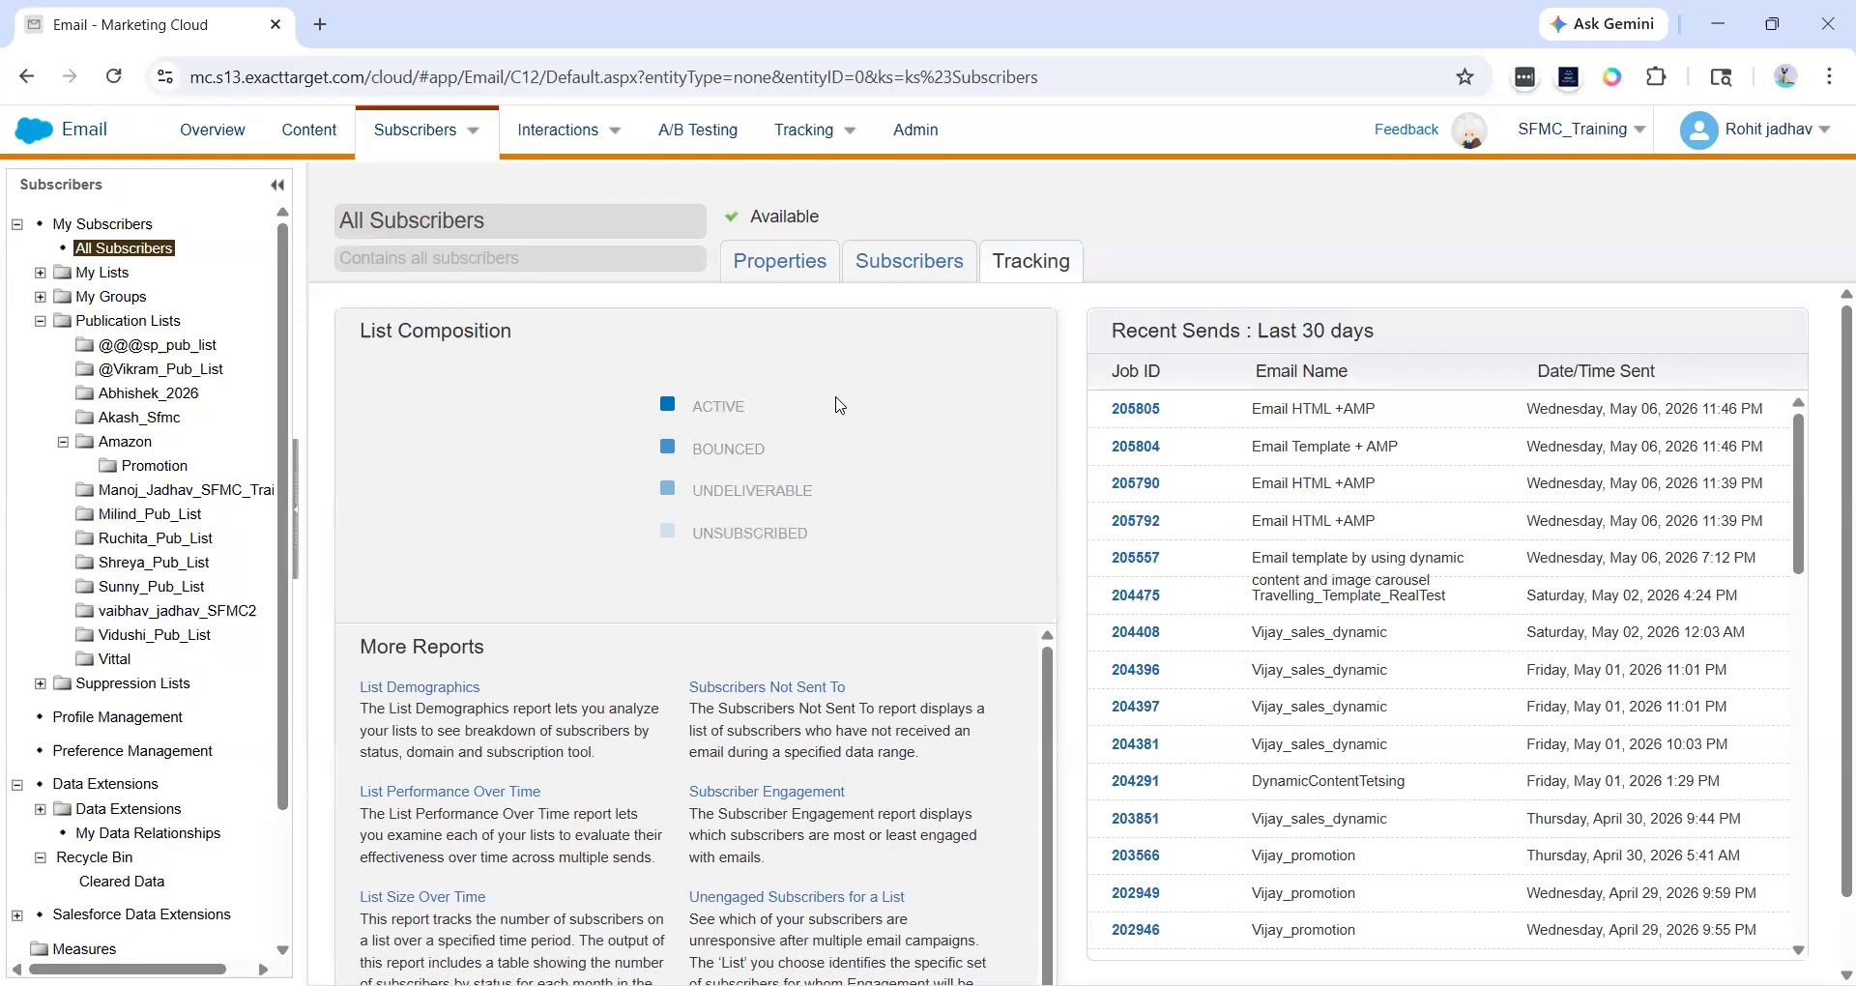
- Review the list's Tracking report area, then switch between its Properties and Subscribers tabs
scroll(839, 405, down, 1)
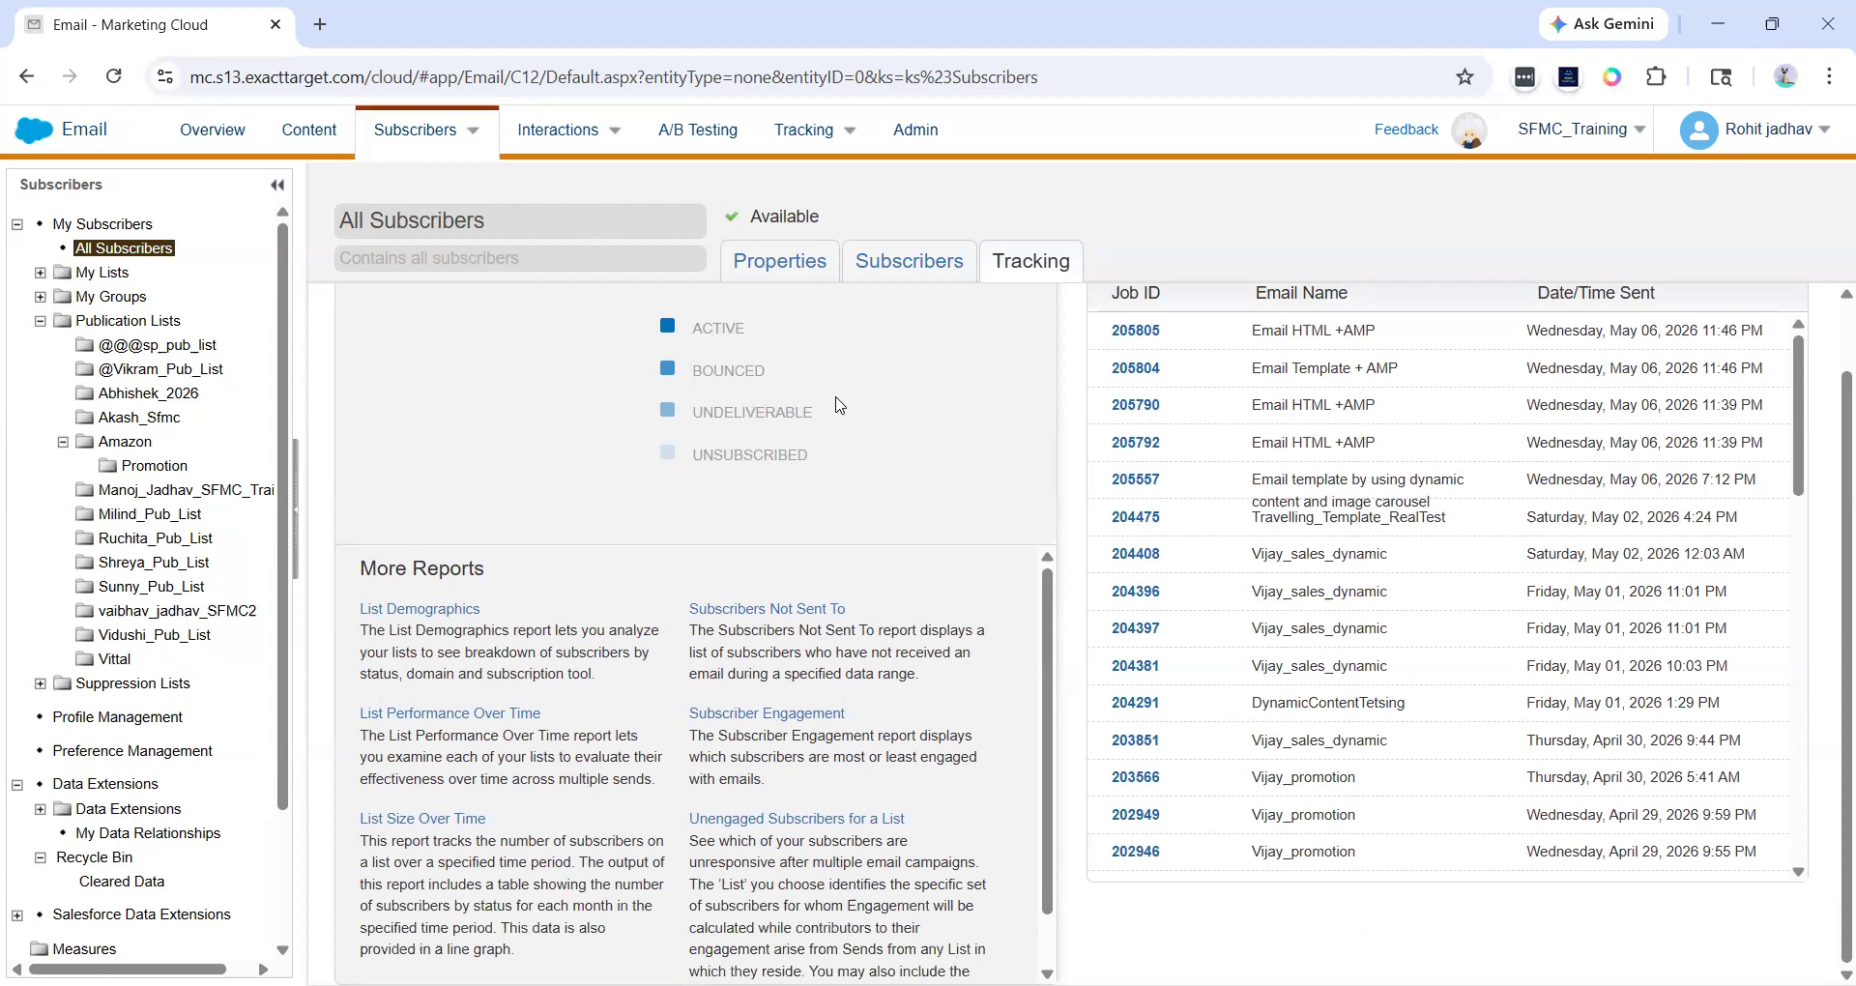
scroll(839, 405, up, 1)
click(773, 260)
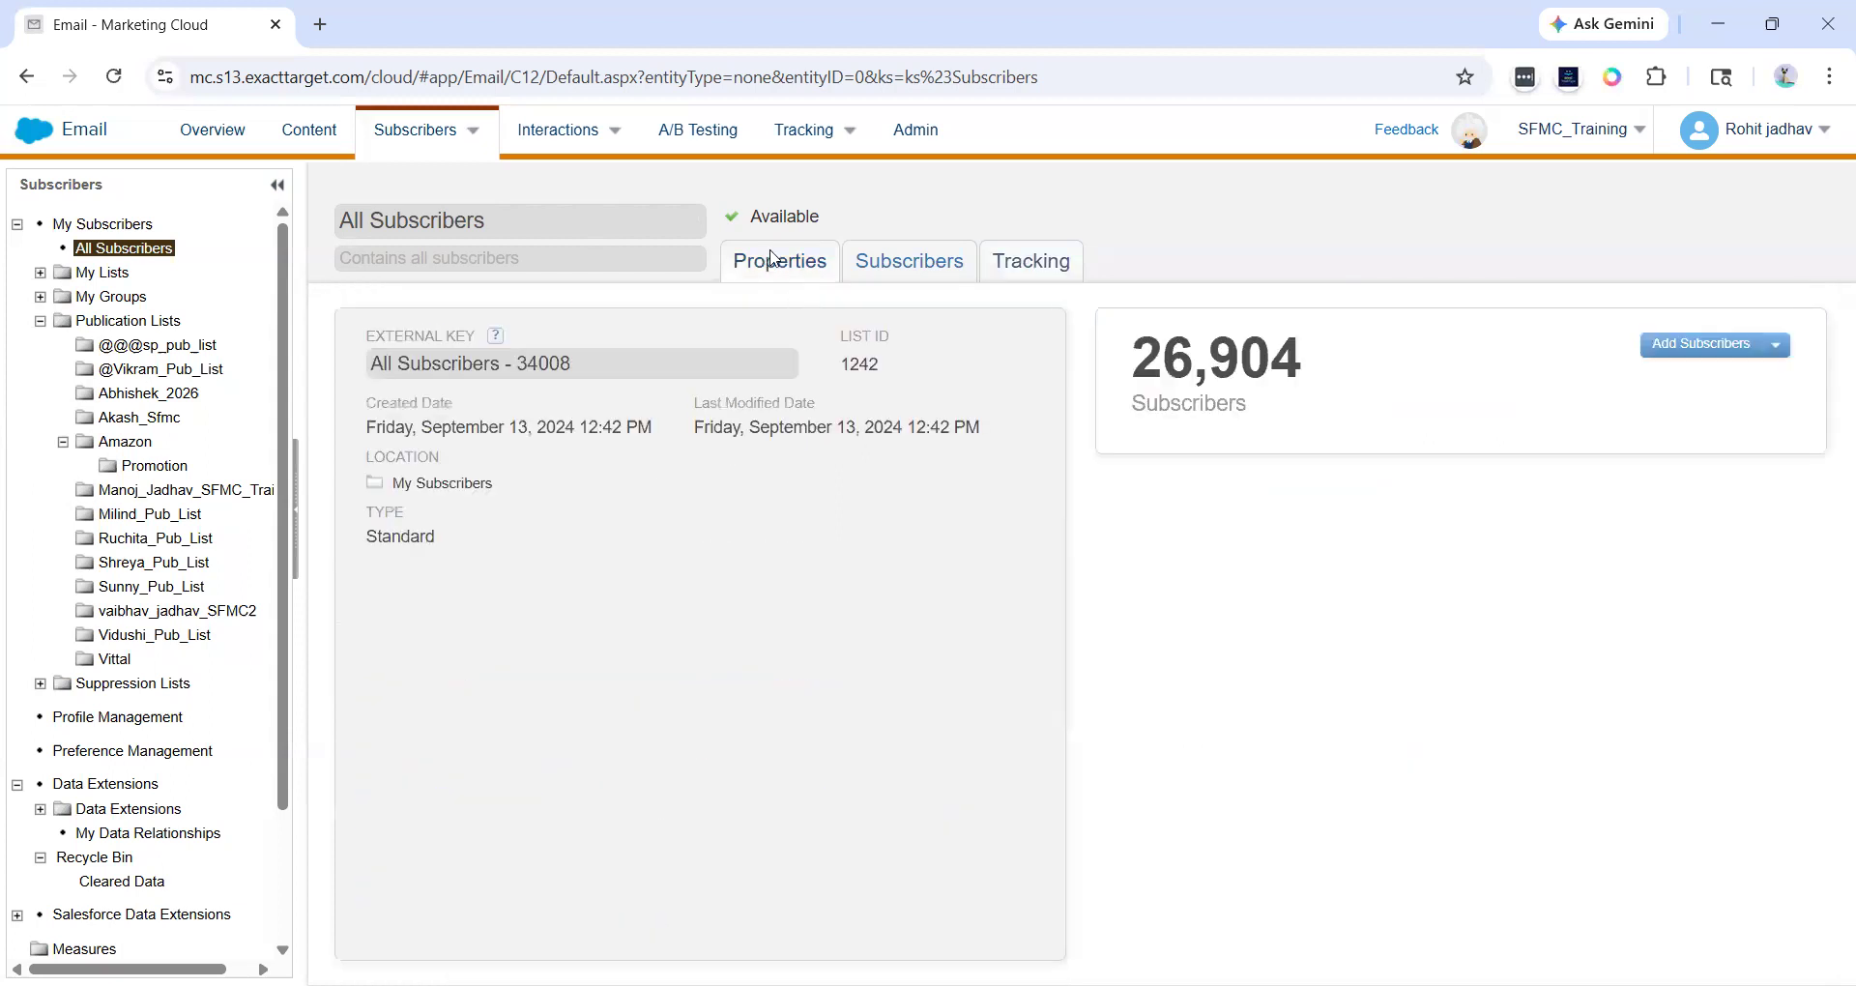
click(872, 270)
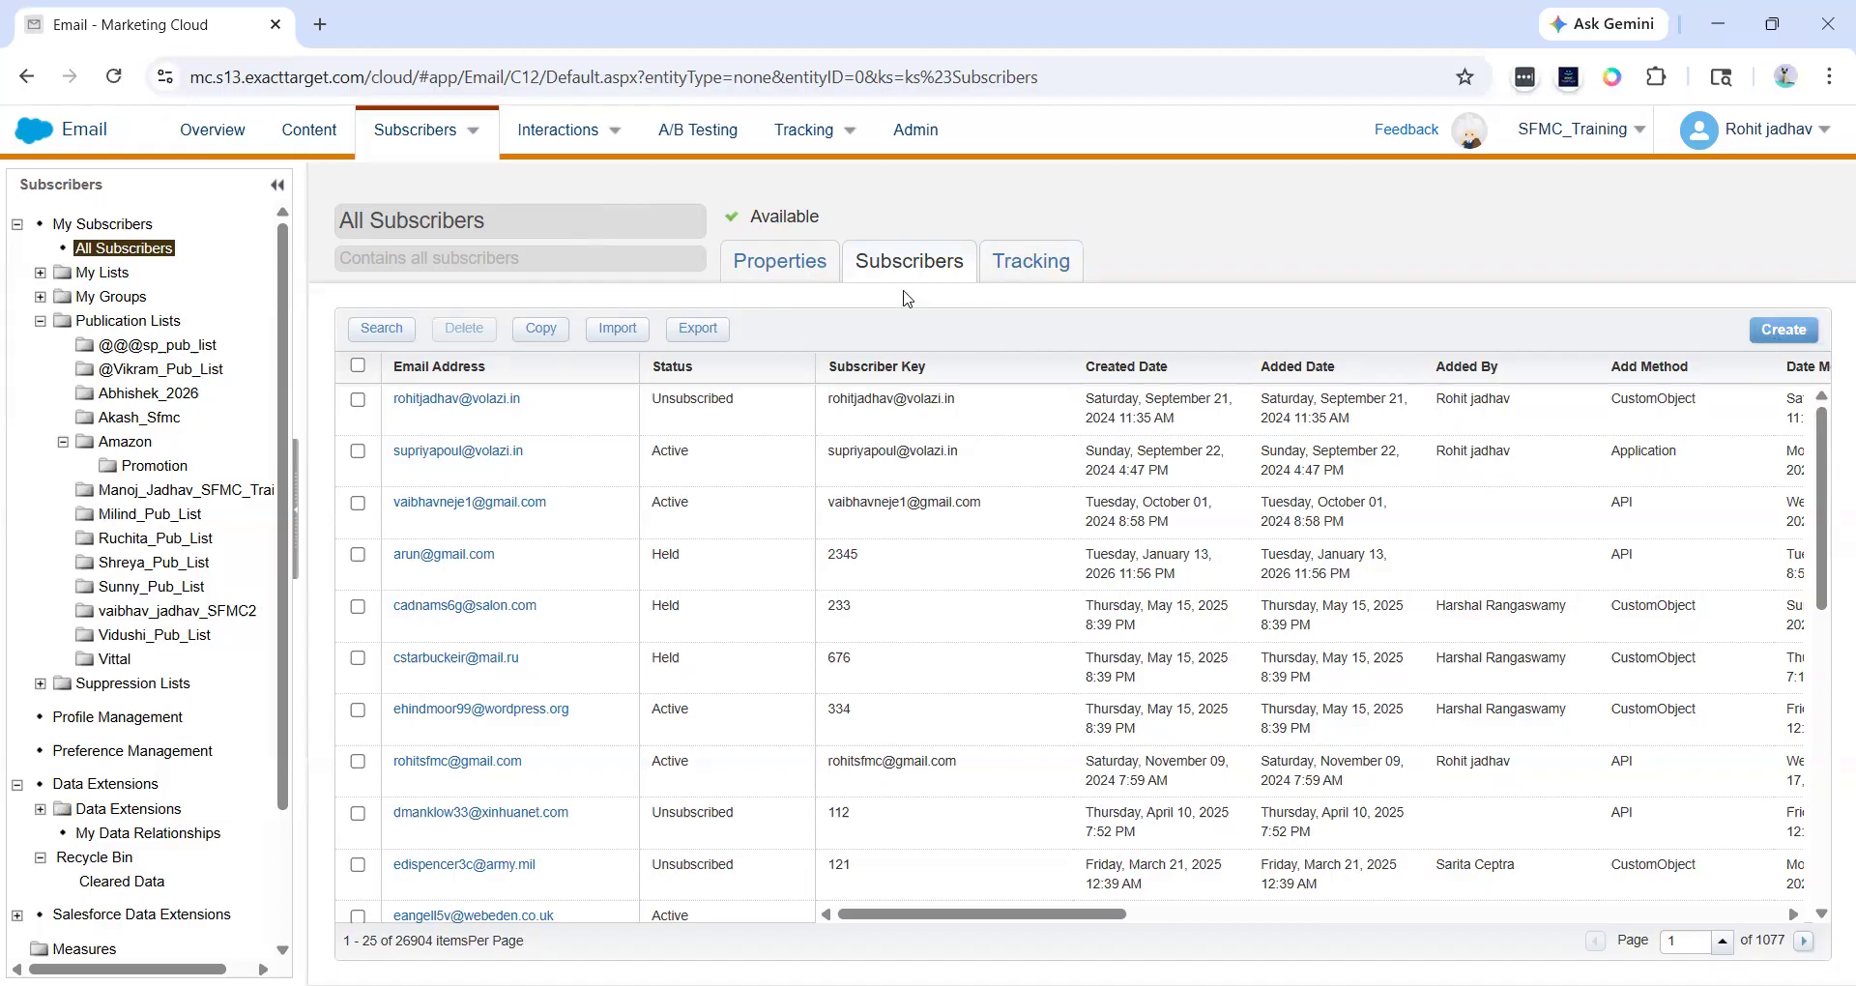
click(828, 278)
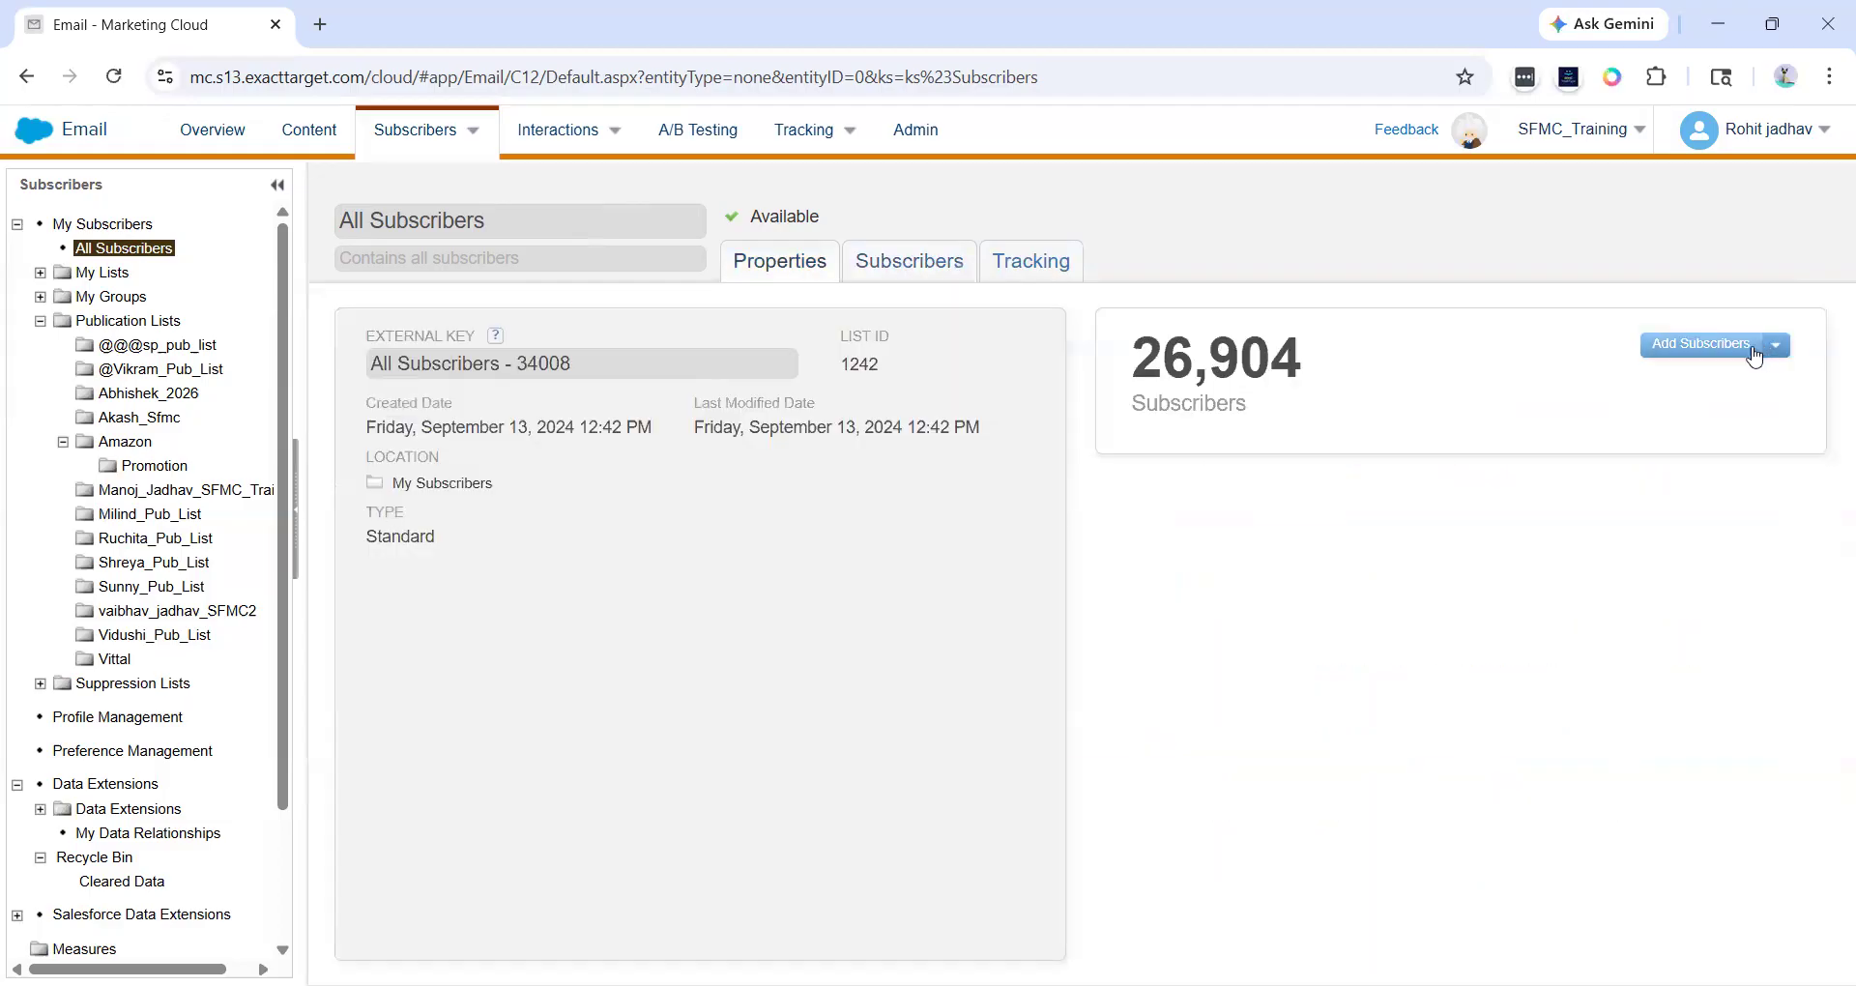
click(934, 279)
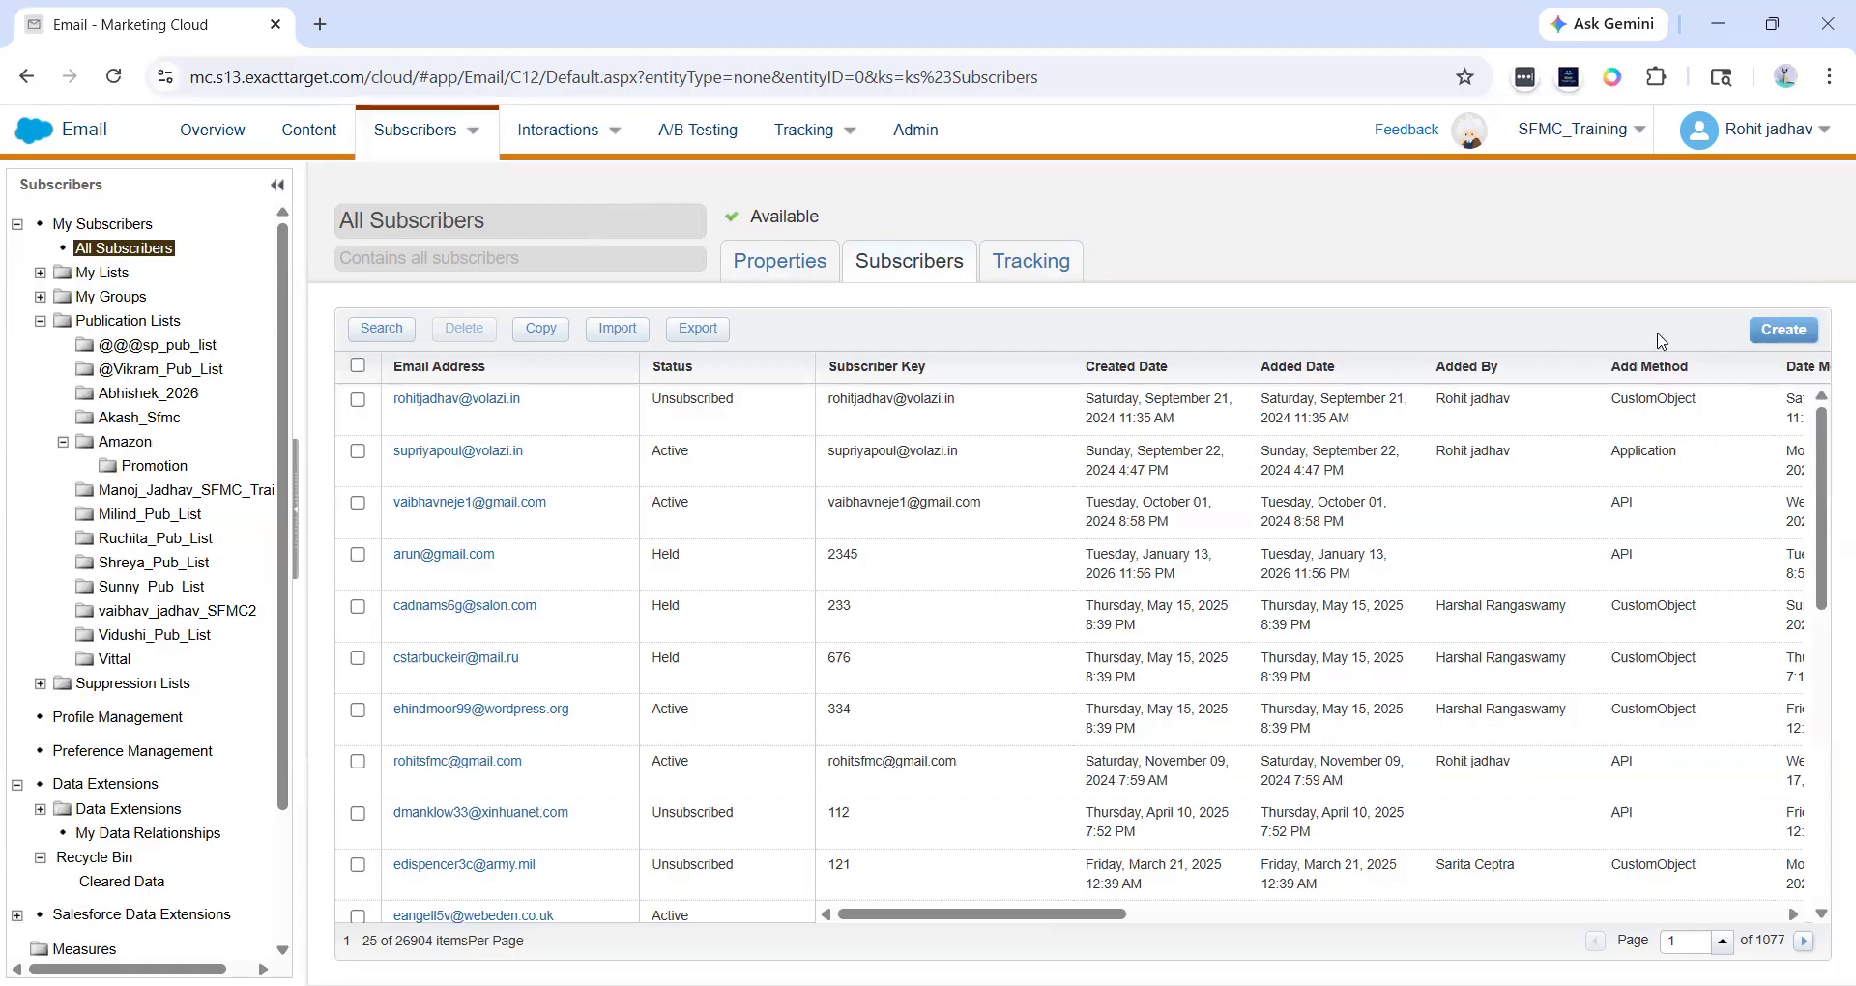
- Start the Create Subscriber wizard and advance to its Identify Subscriber page
click(1759, 339)
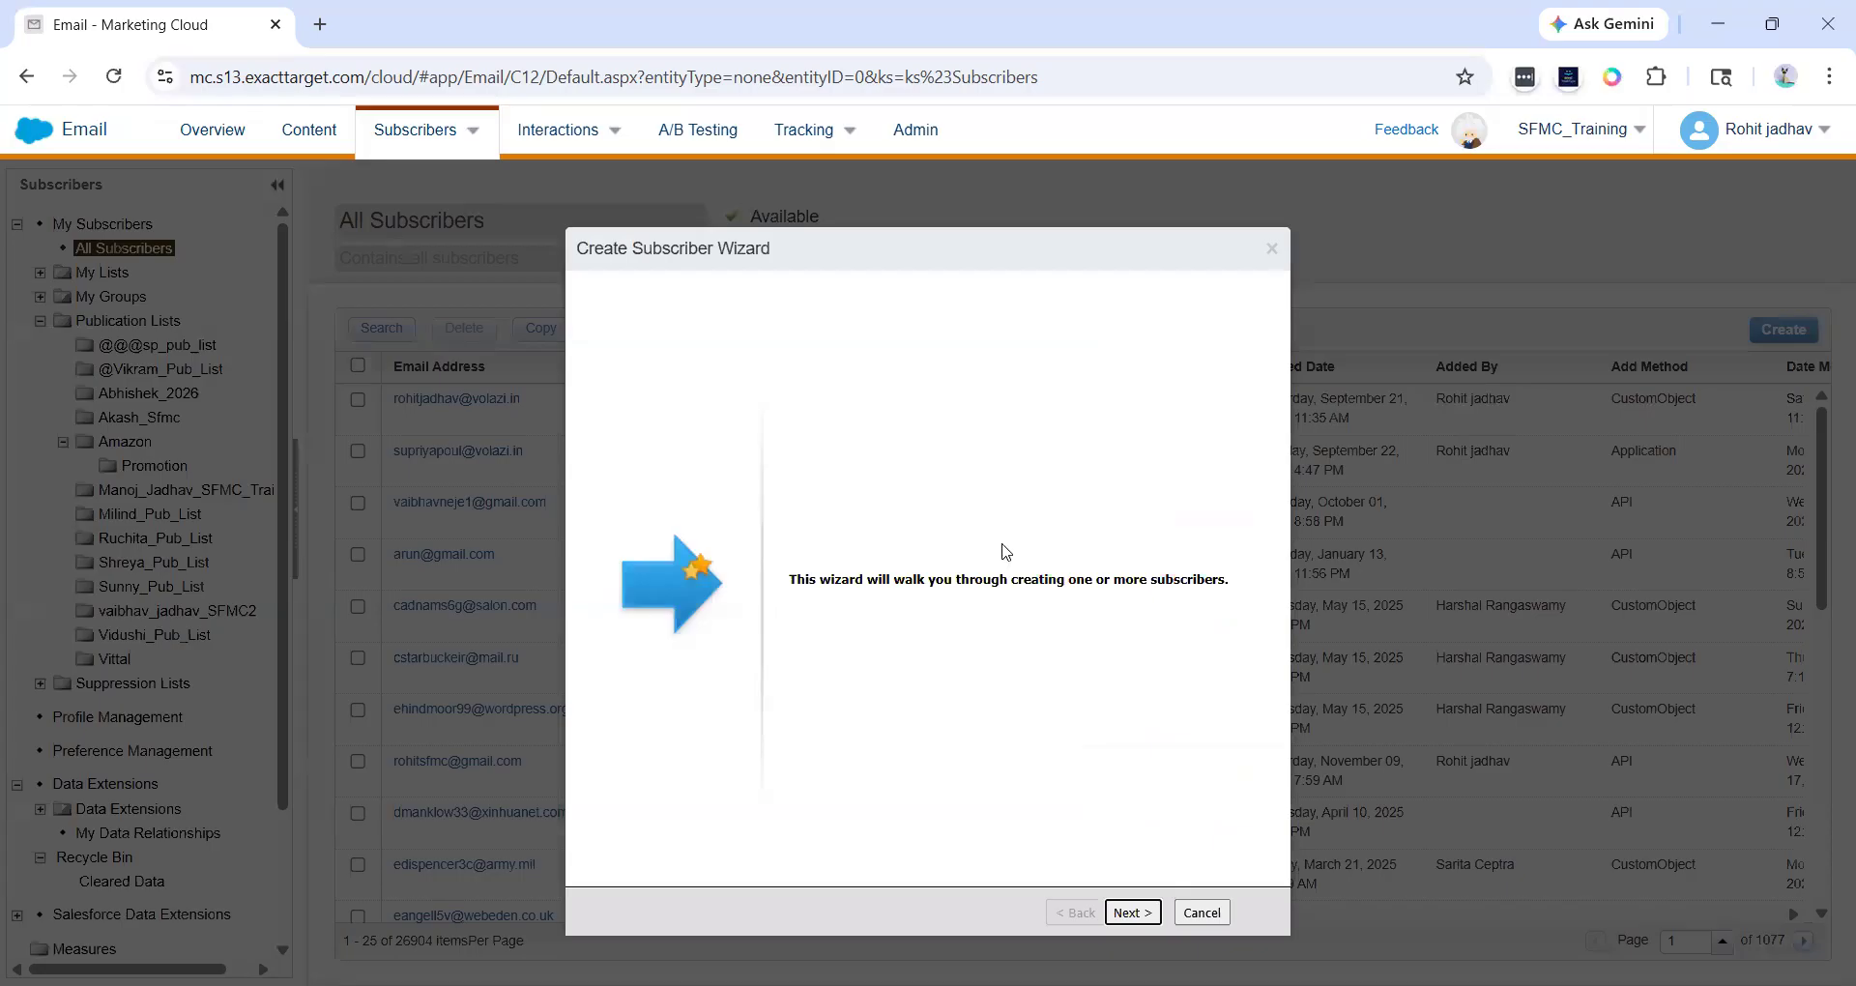
click(1131, 913)
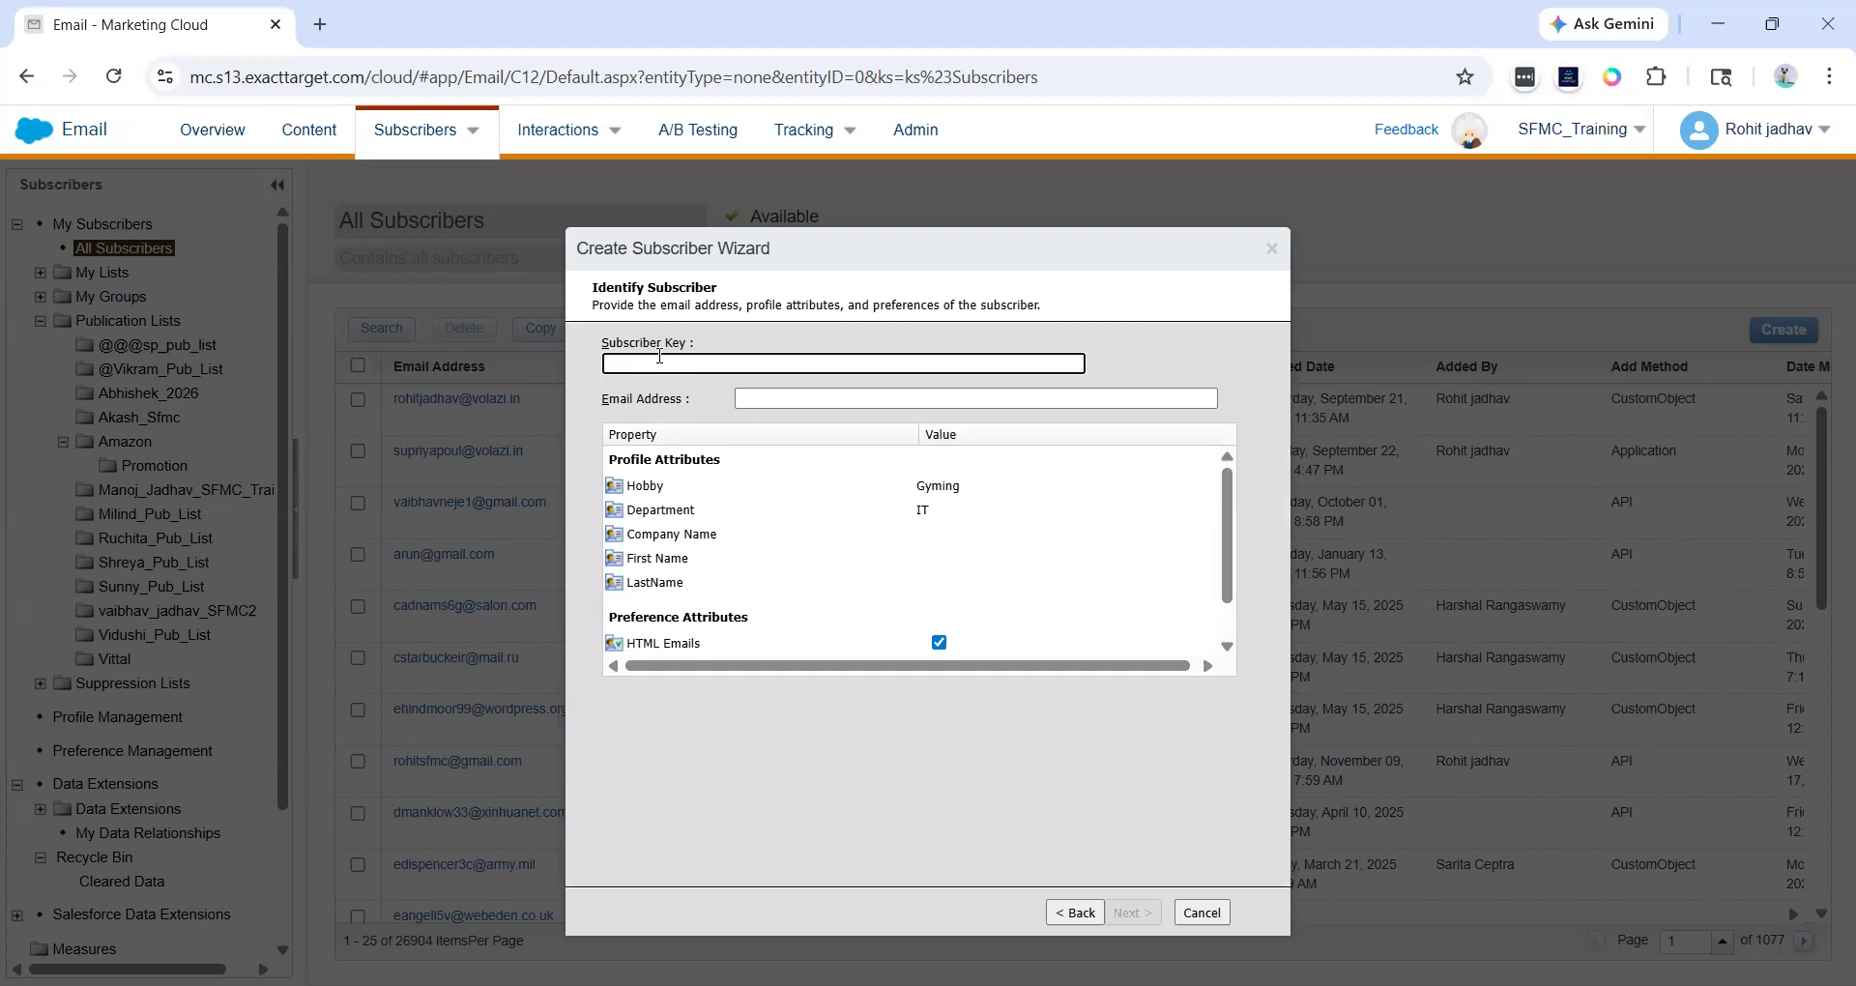
drag(603, 402, 681, 402)
click(681, 401)
click(682, 360)
click(638, 317)
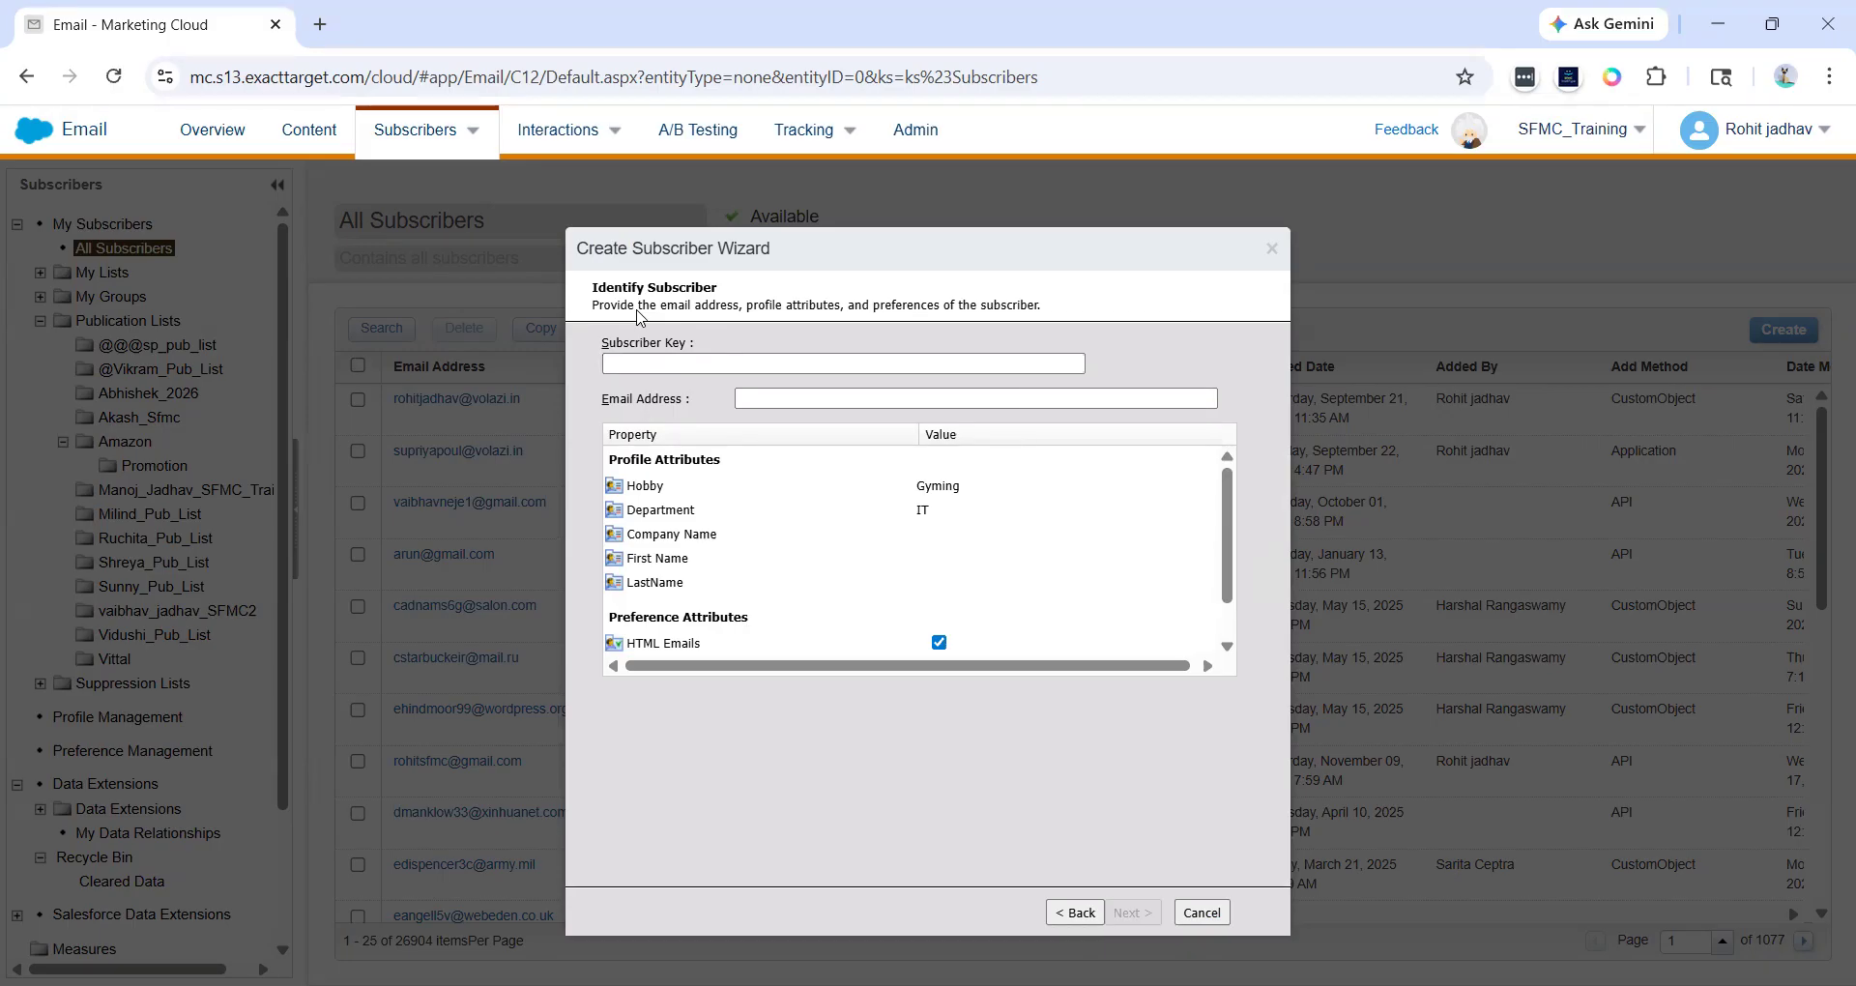
click(623, 367)
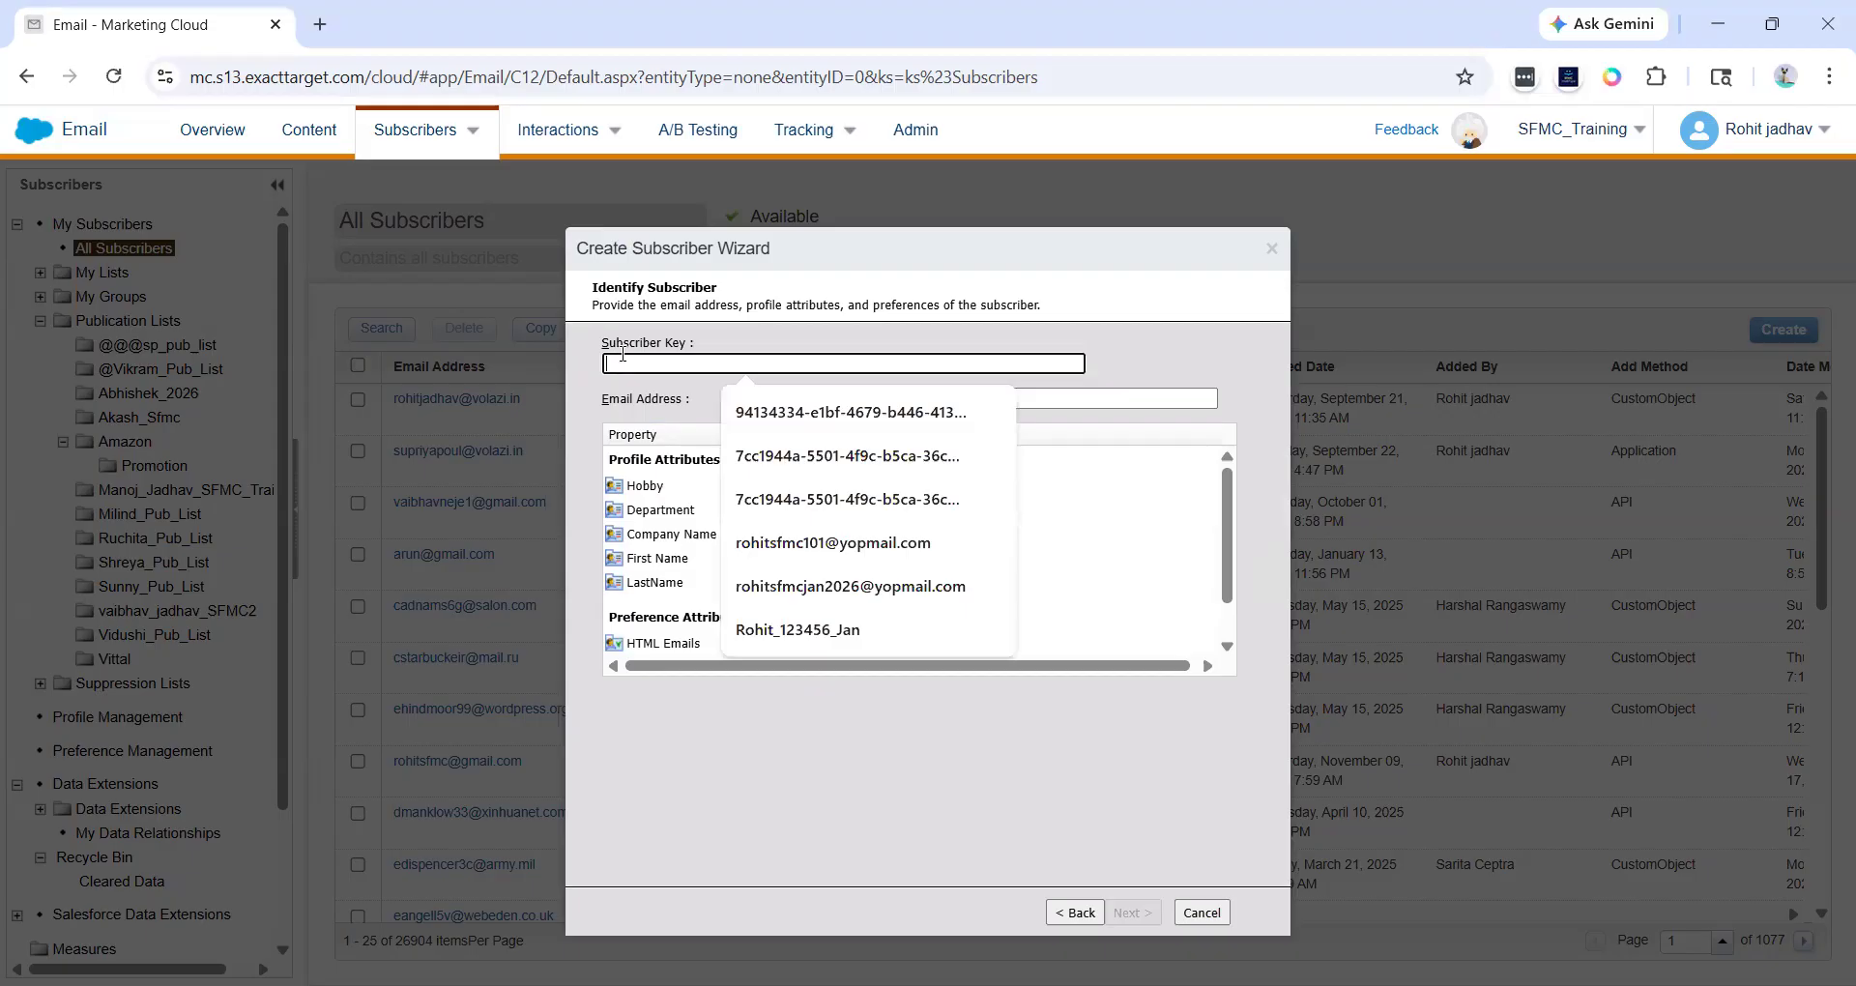
click(653, 336)
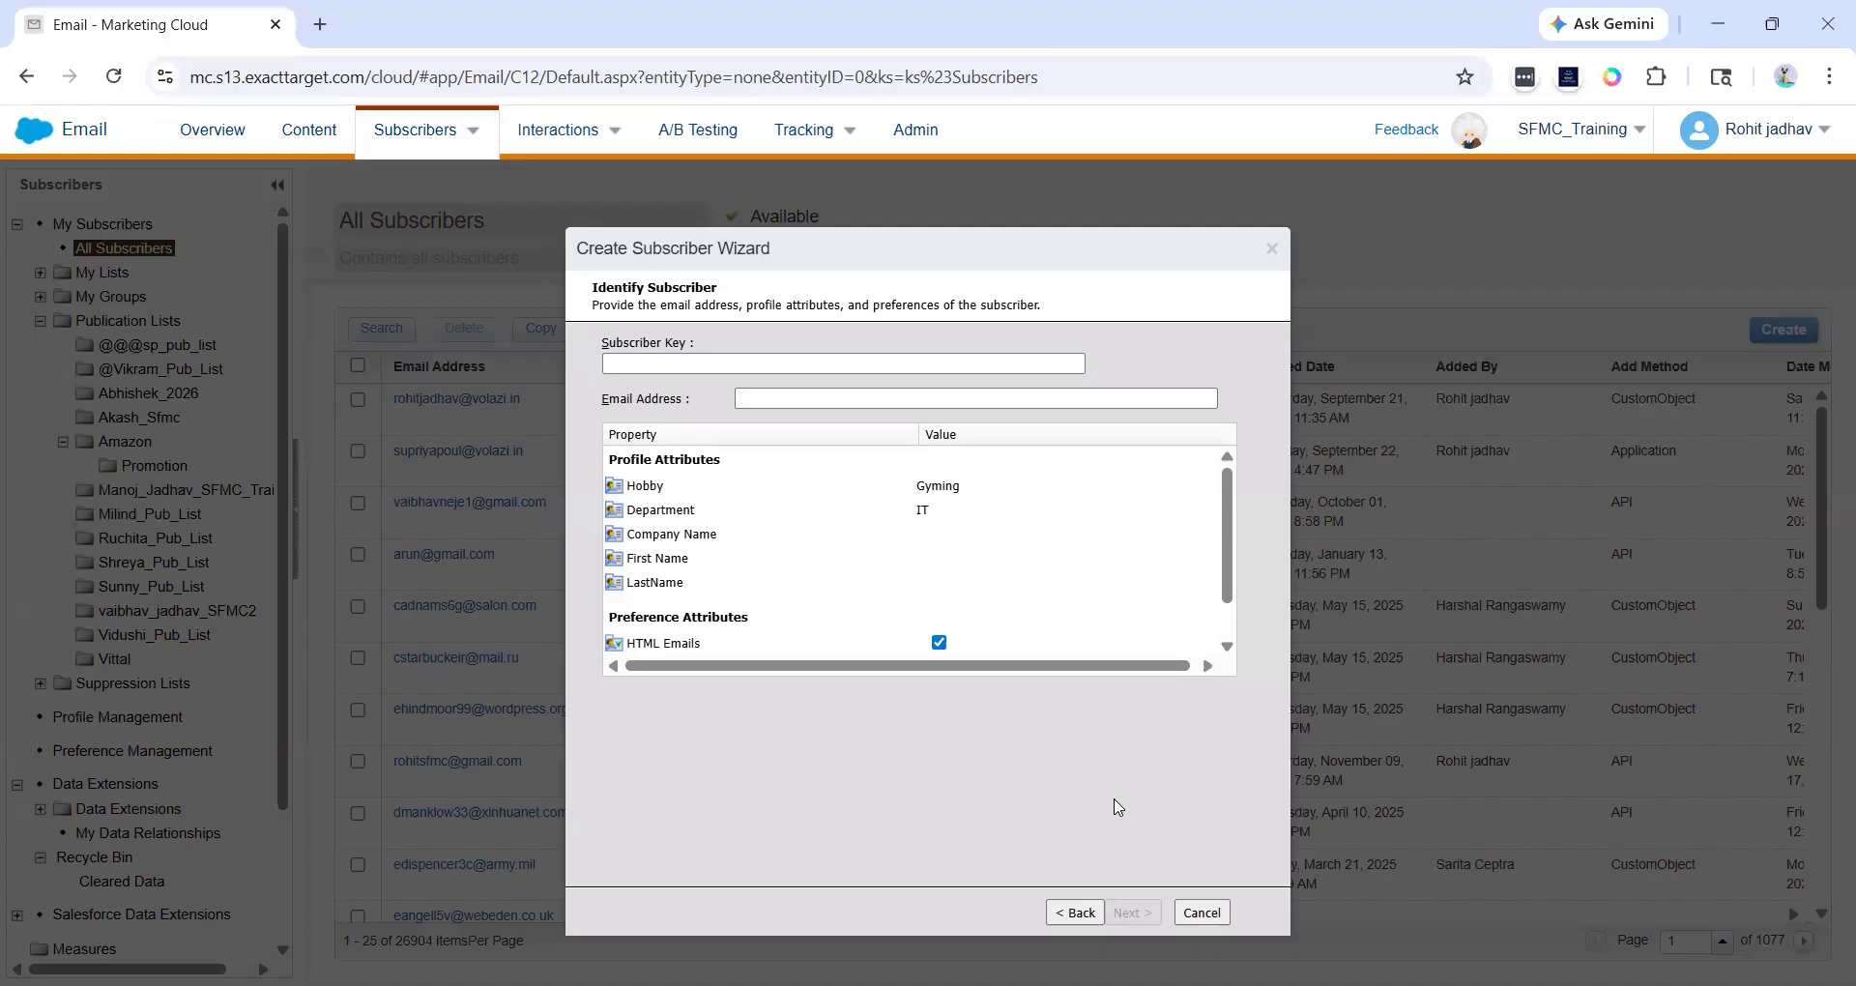
click(736, 369)
click(669, 386)
click(632, 357)
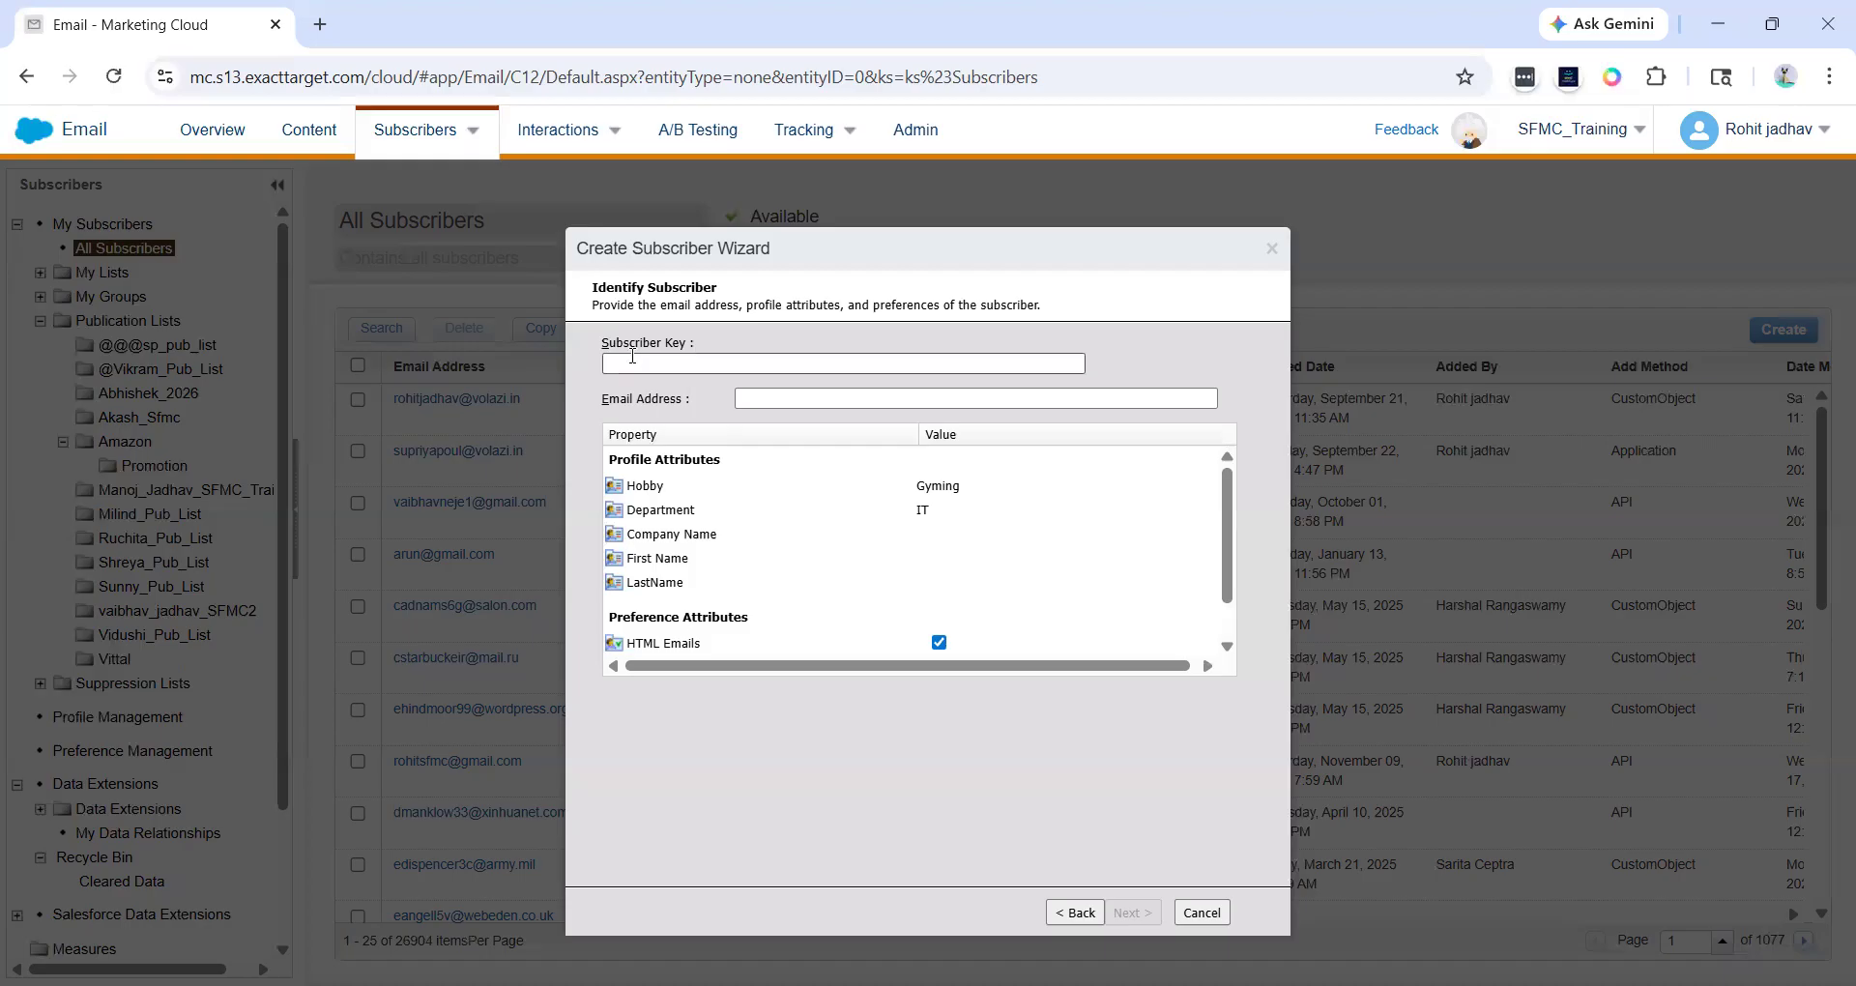
click(319, 26)
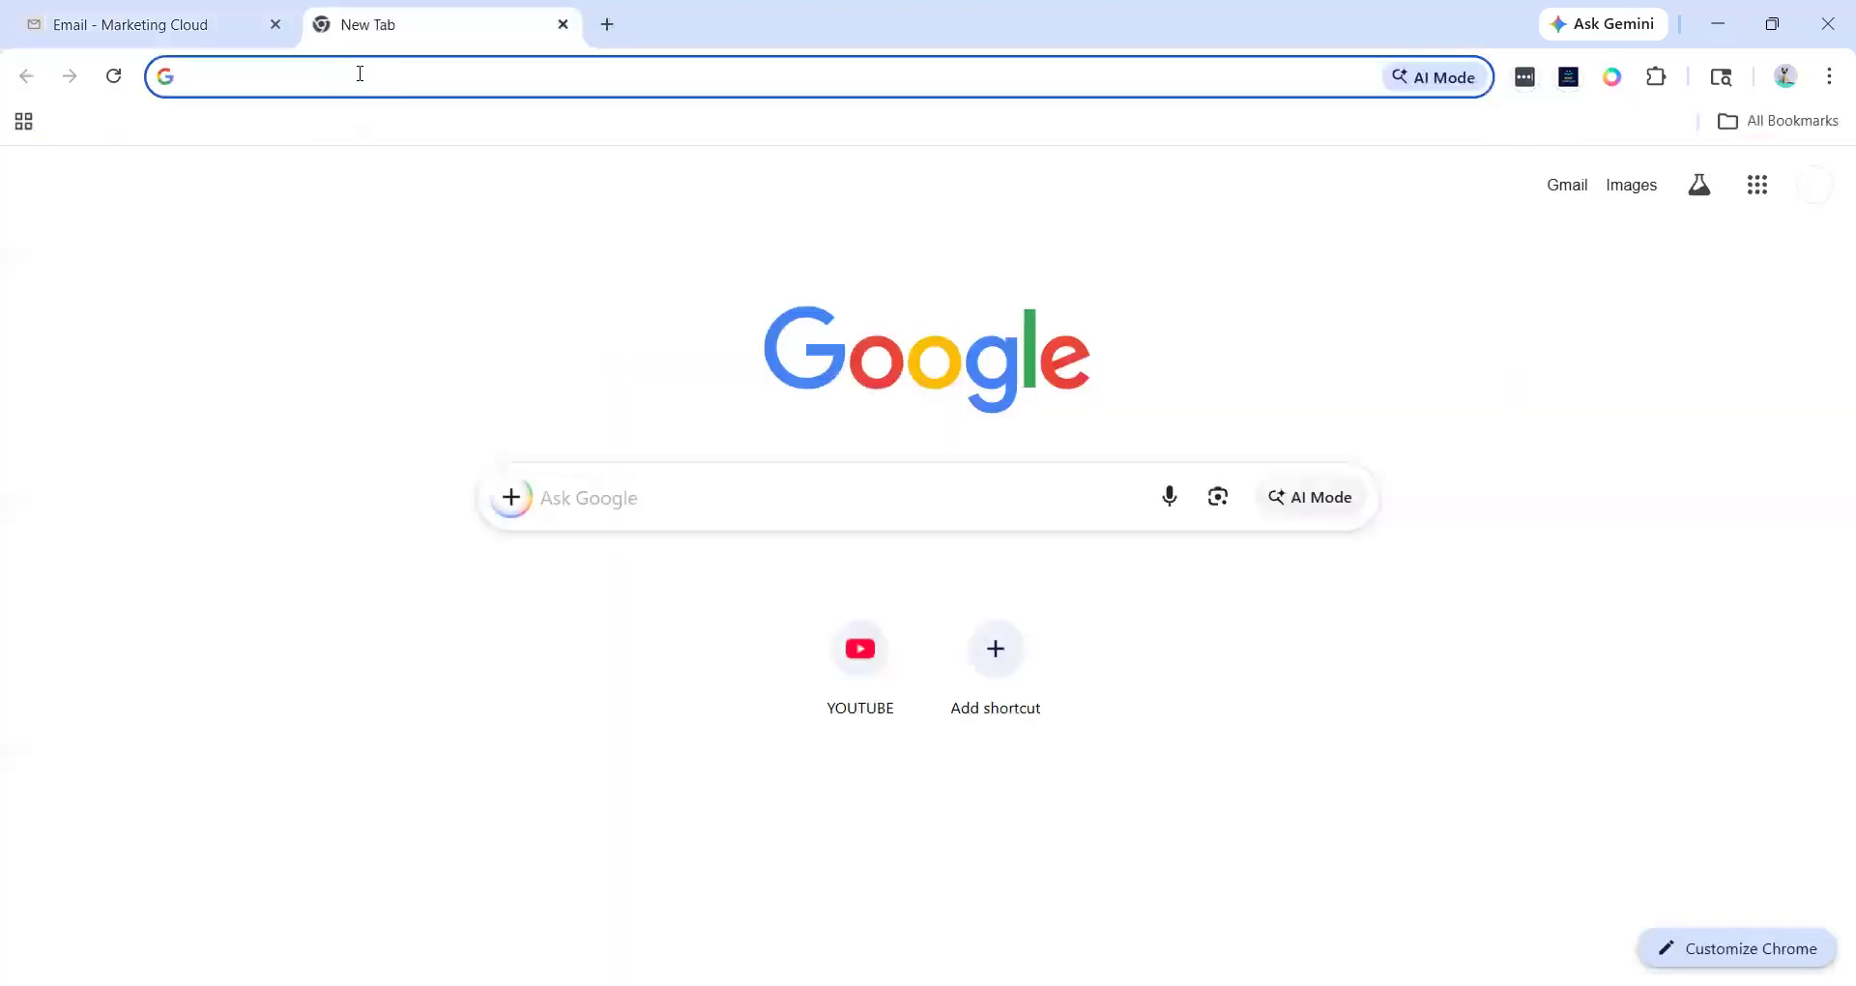
click(357, 73)
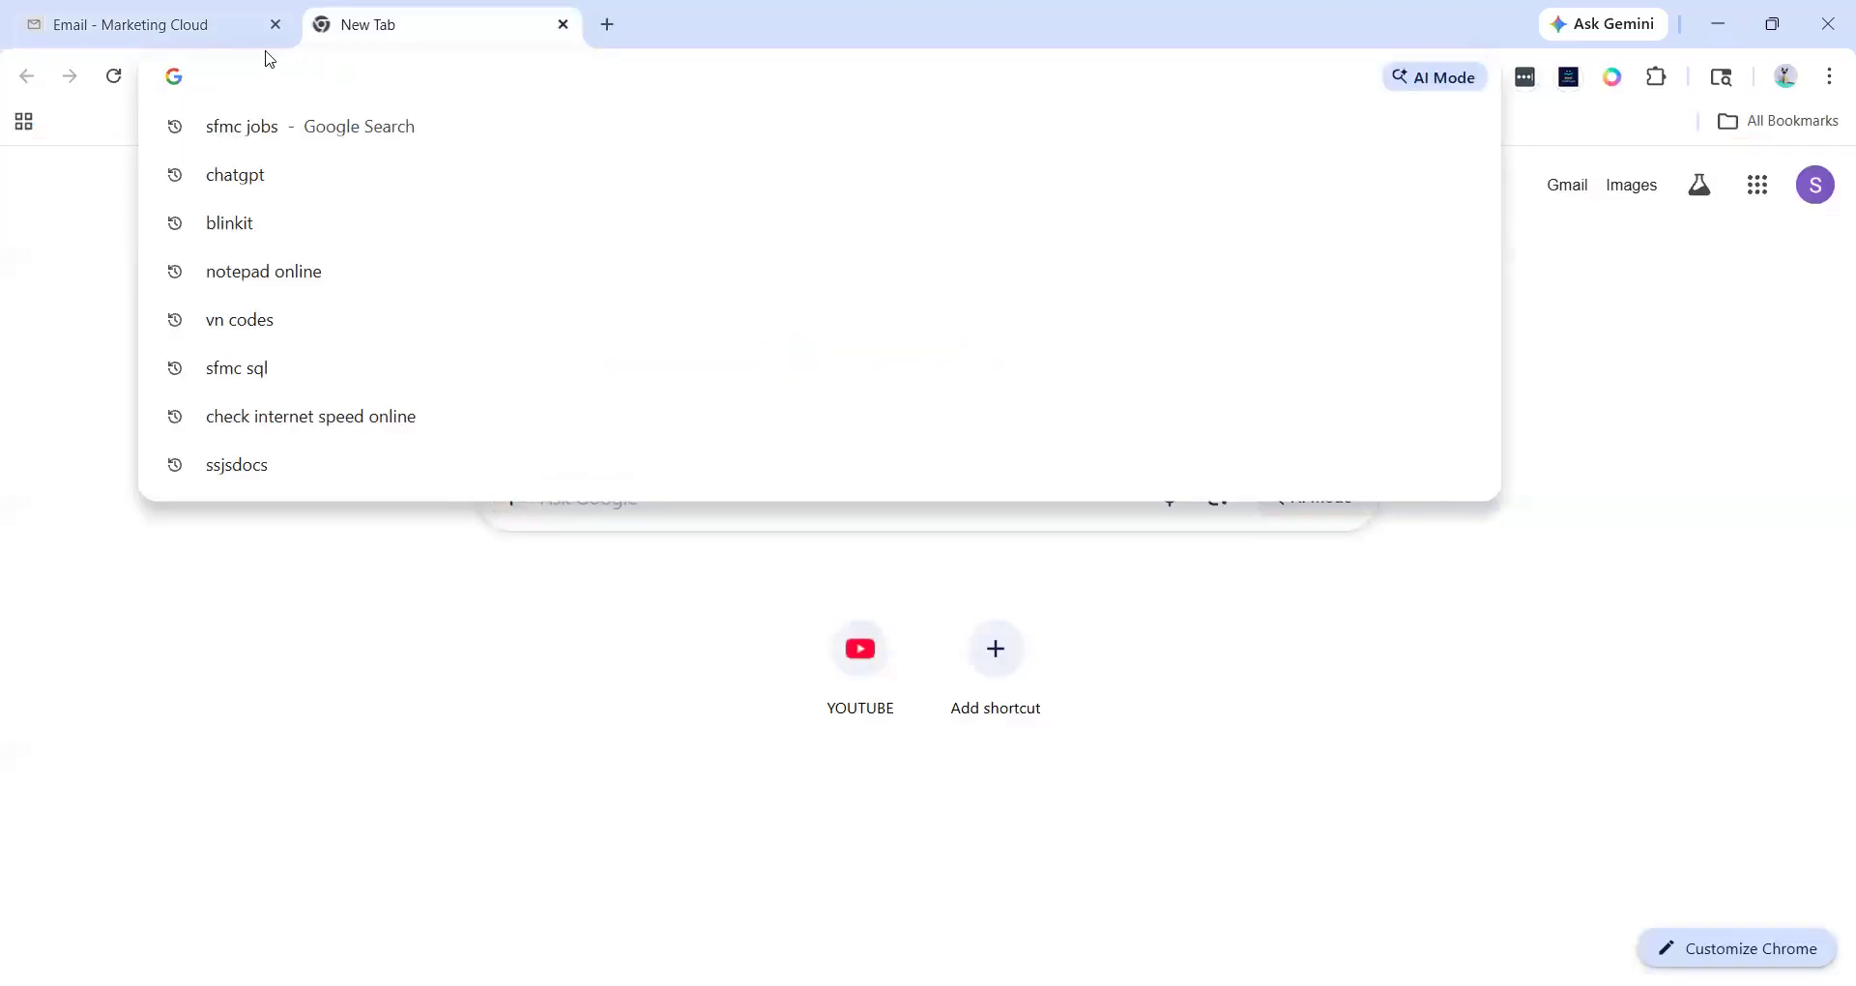
click(203, 37)
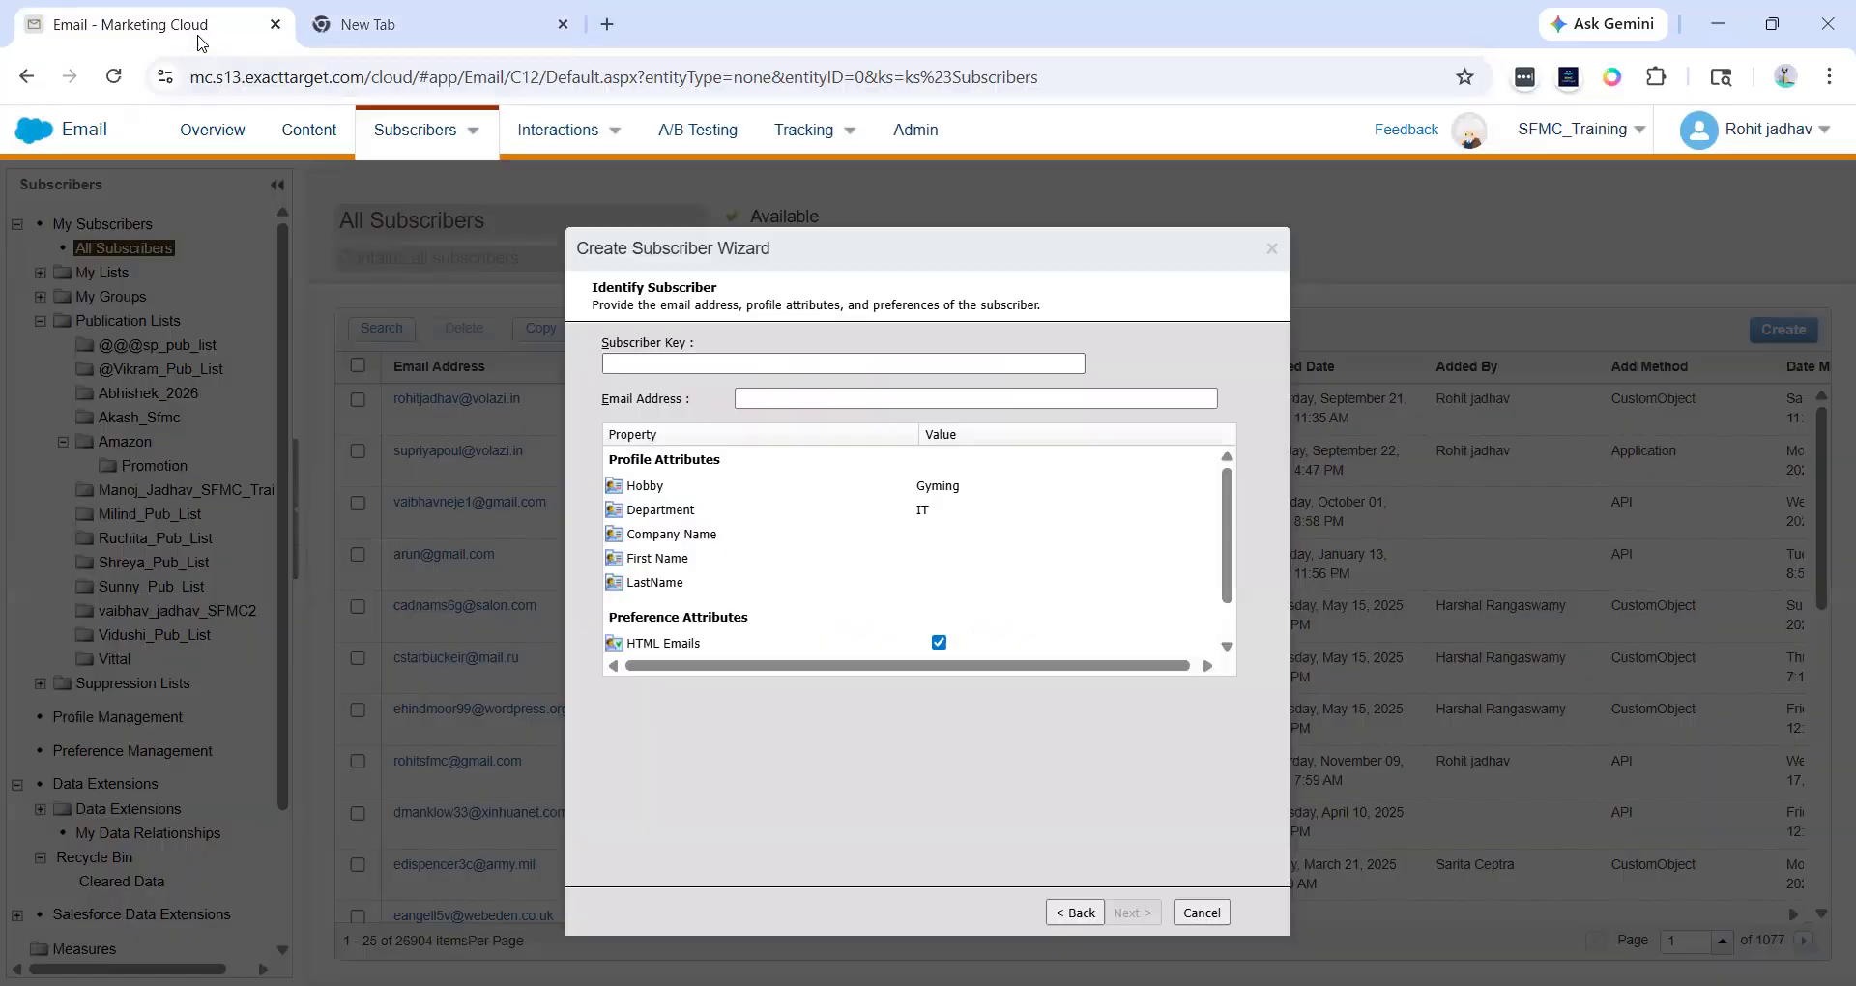
click(674, 364)
- In a new browser tab, search for uuid generator and open the Online UUID Generator Tool
click(448, 19)
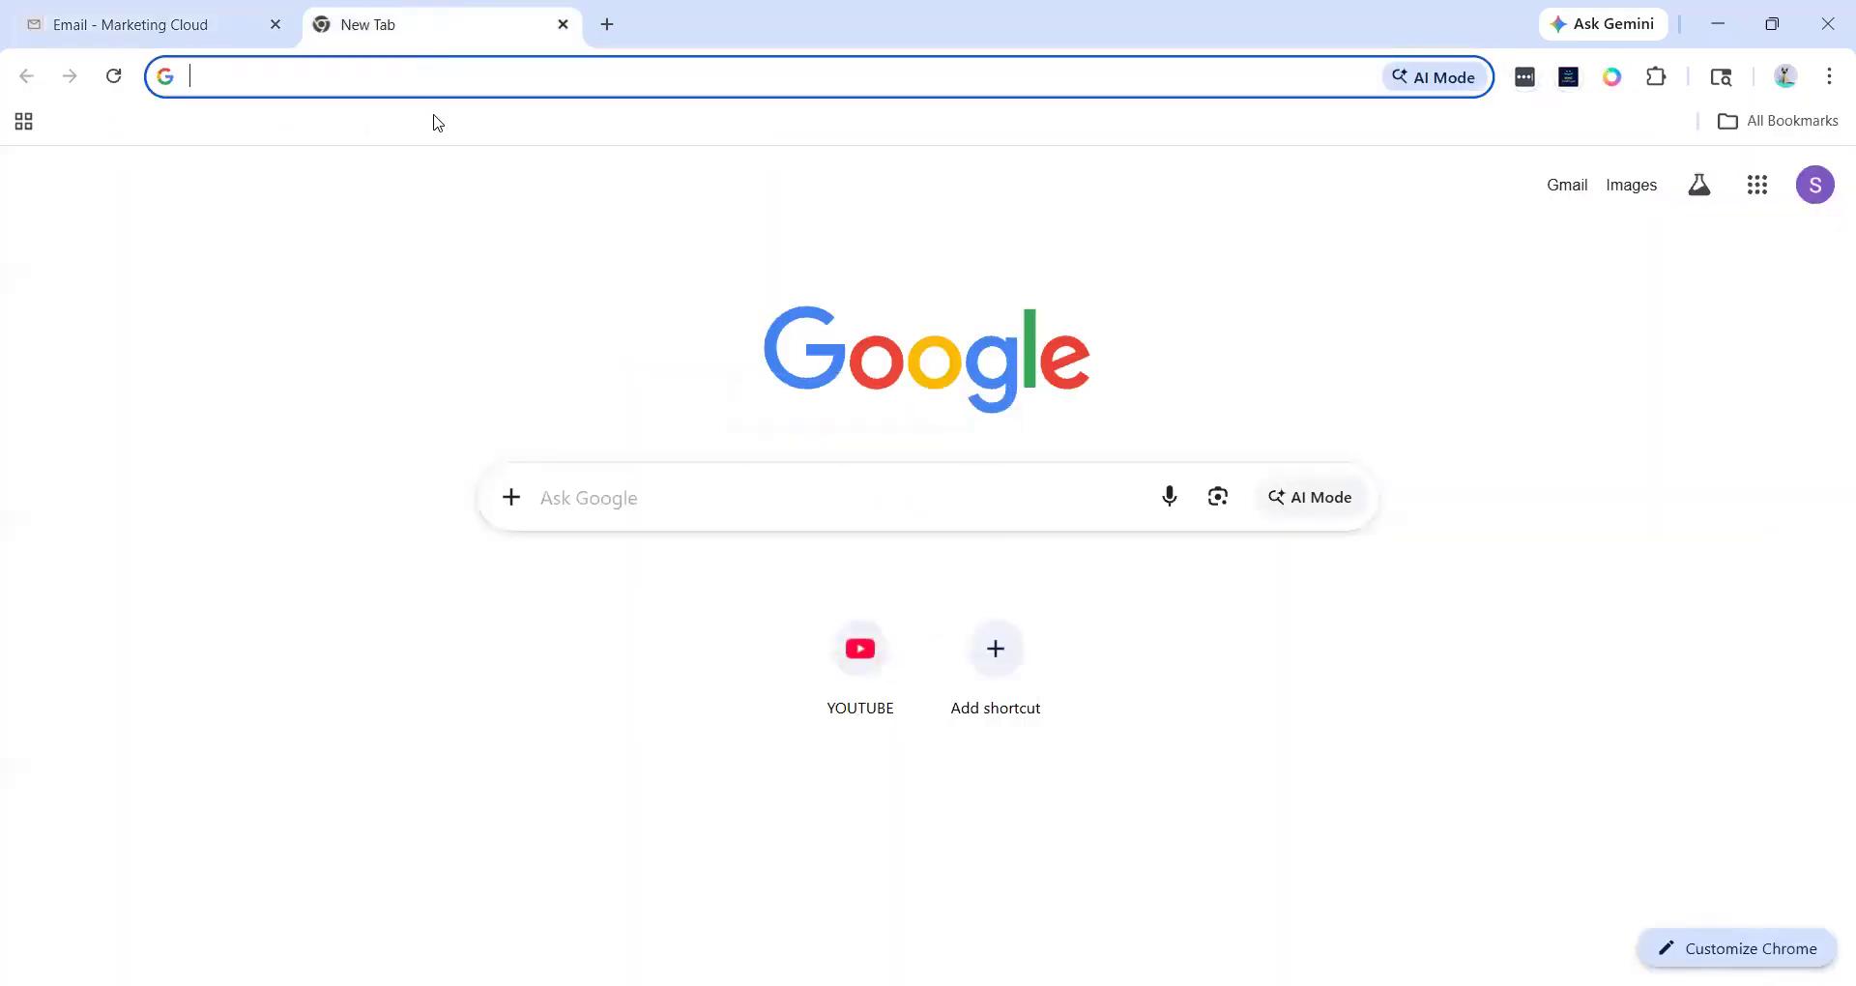
click(441, 82)
text(uuid generator)
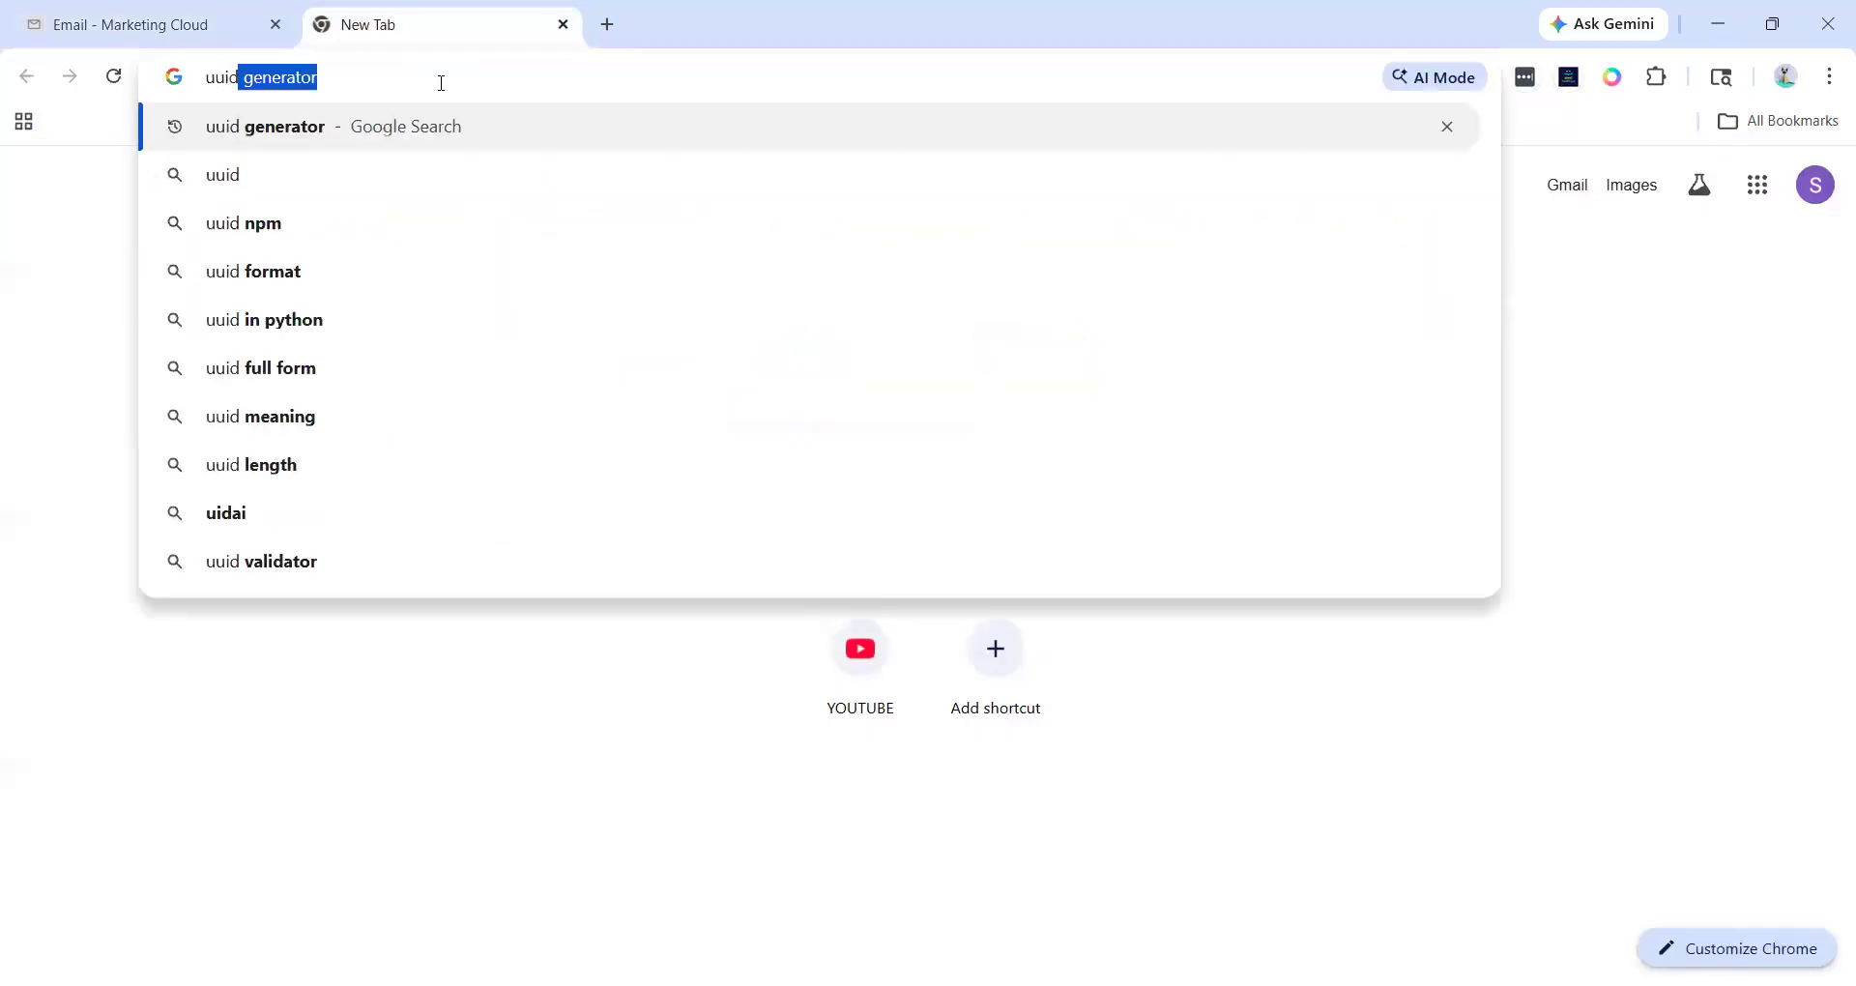
key(Return)
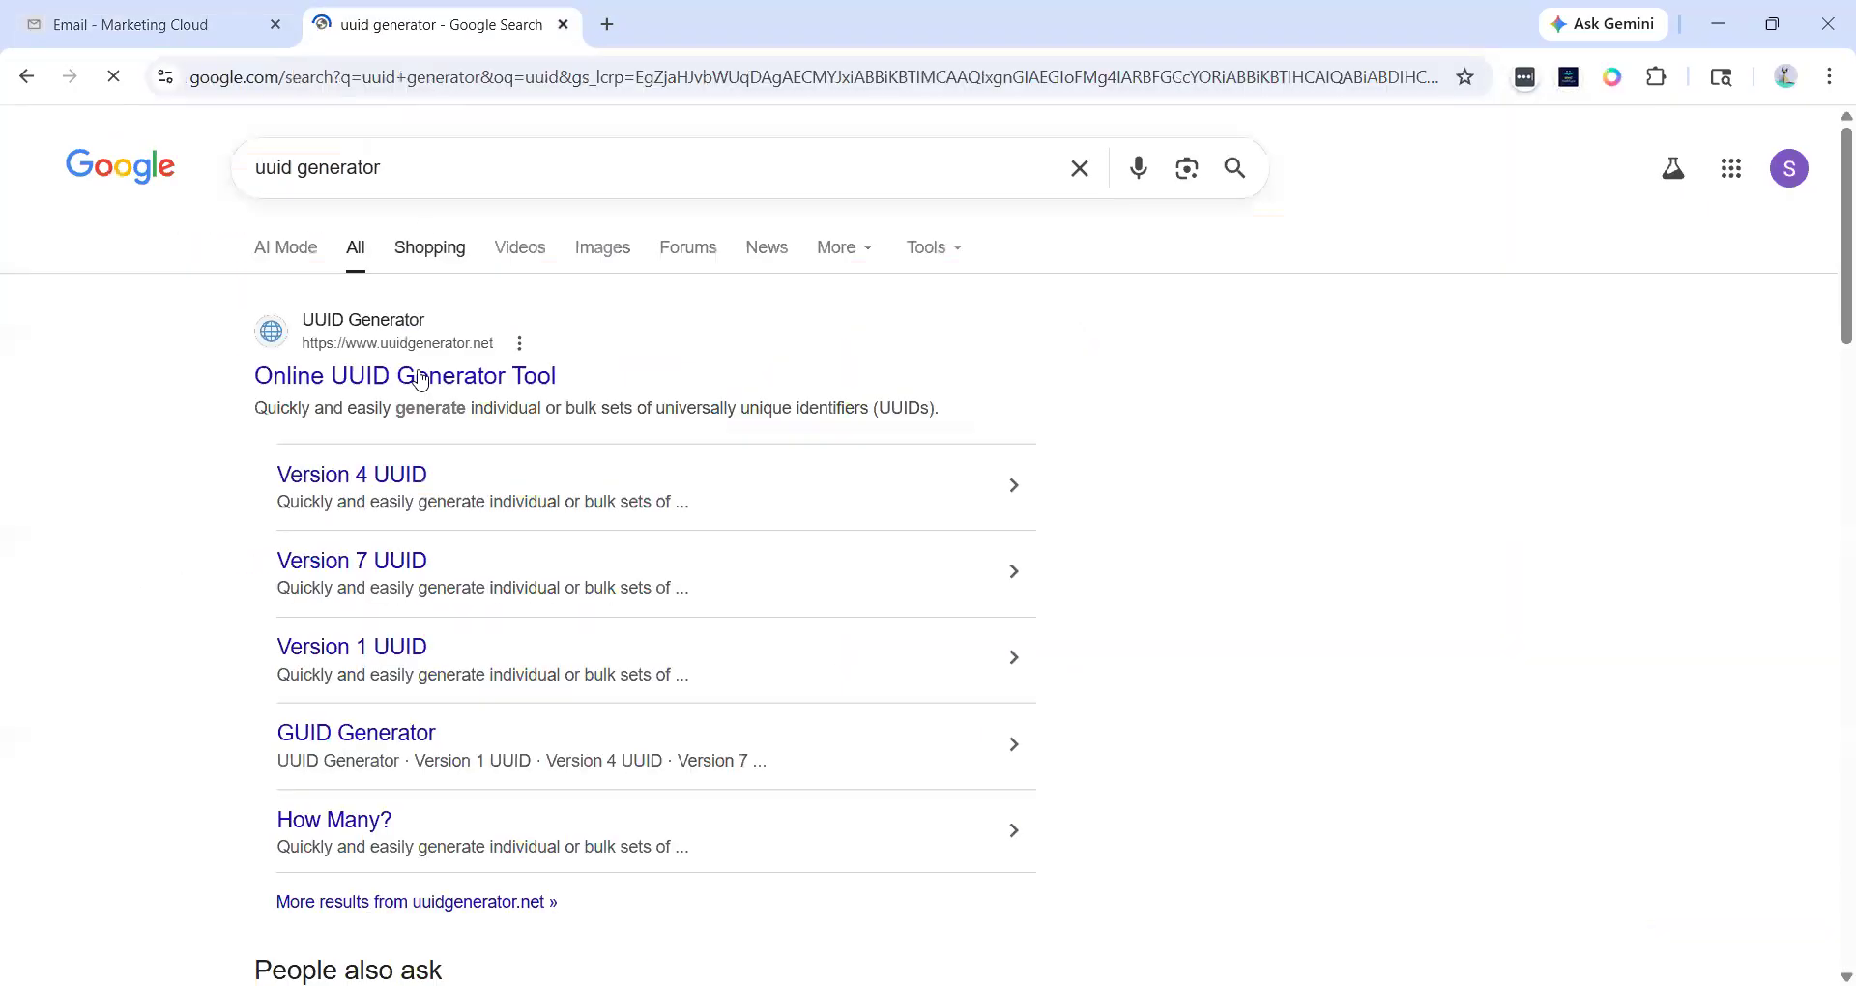
click(315, 373)
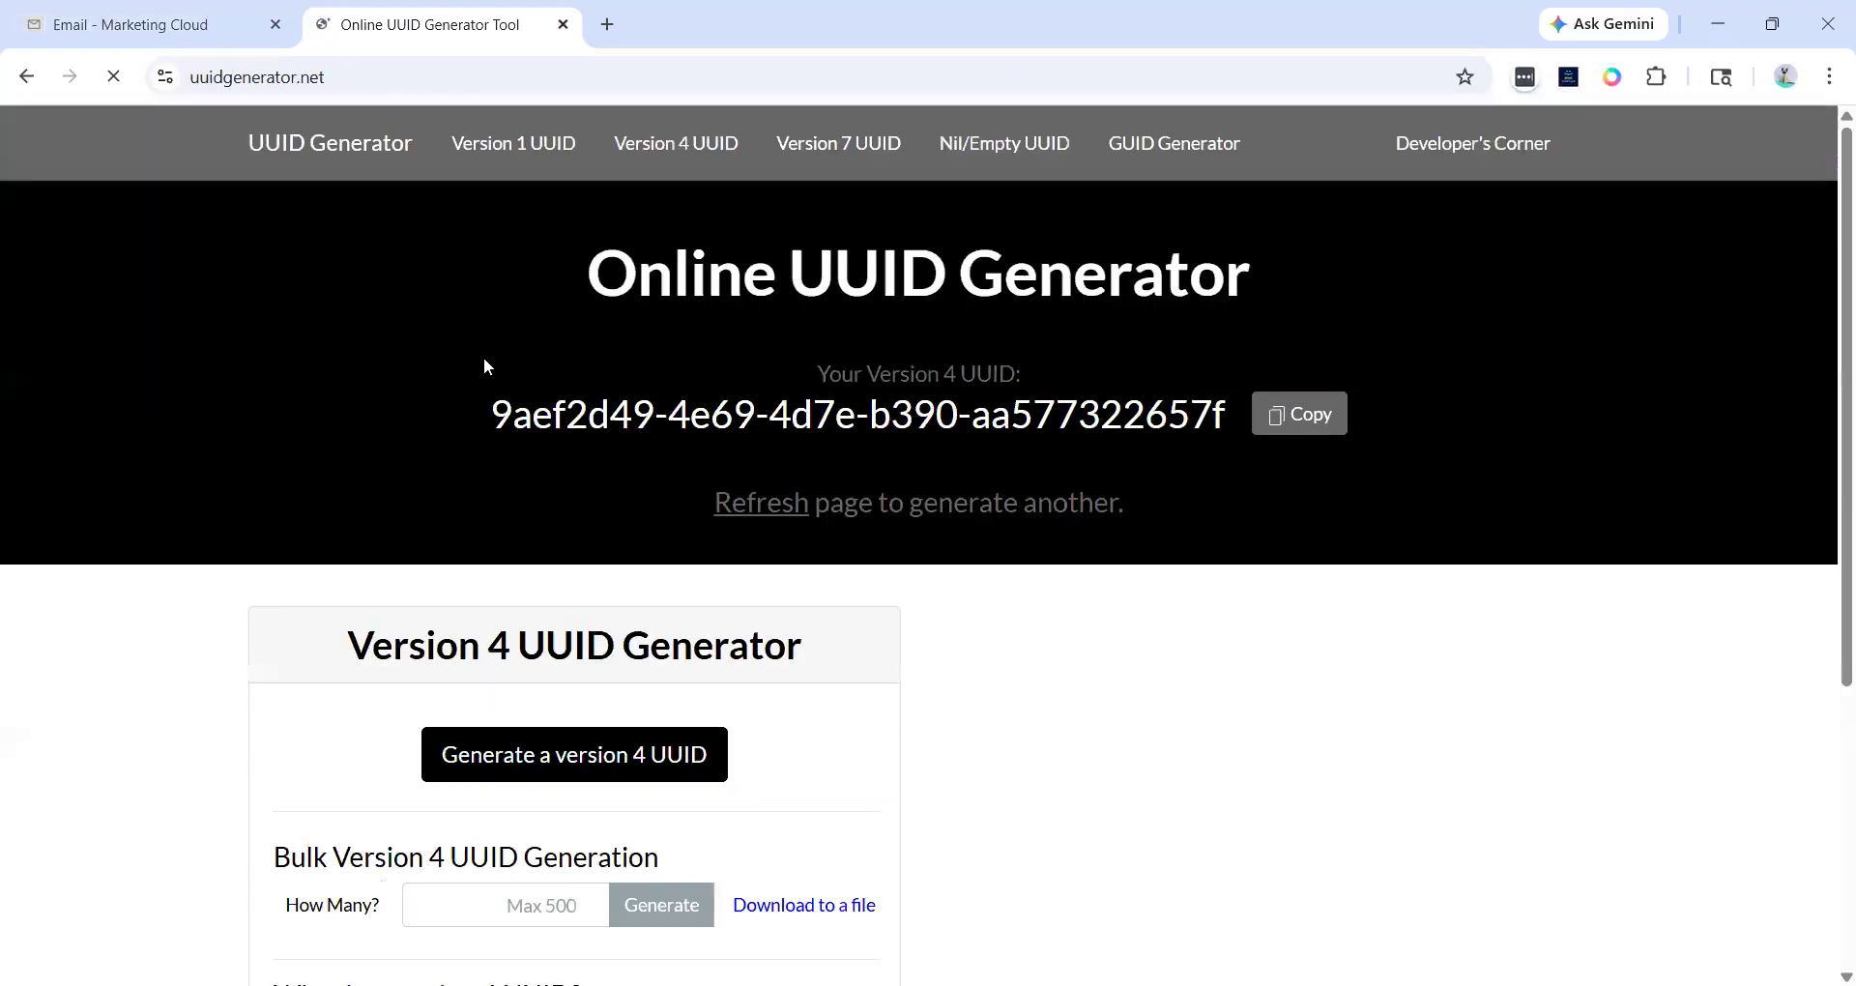
- Generate 1 UUID with the bulk version 4 UUID generator
scroll(487, 431, down, 3)
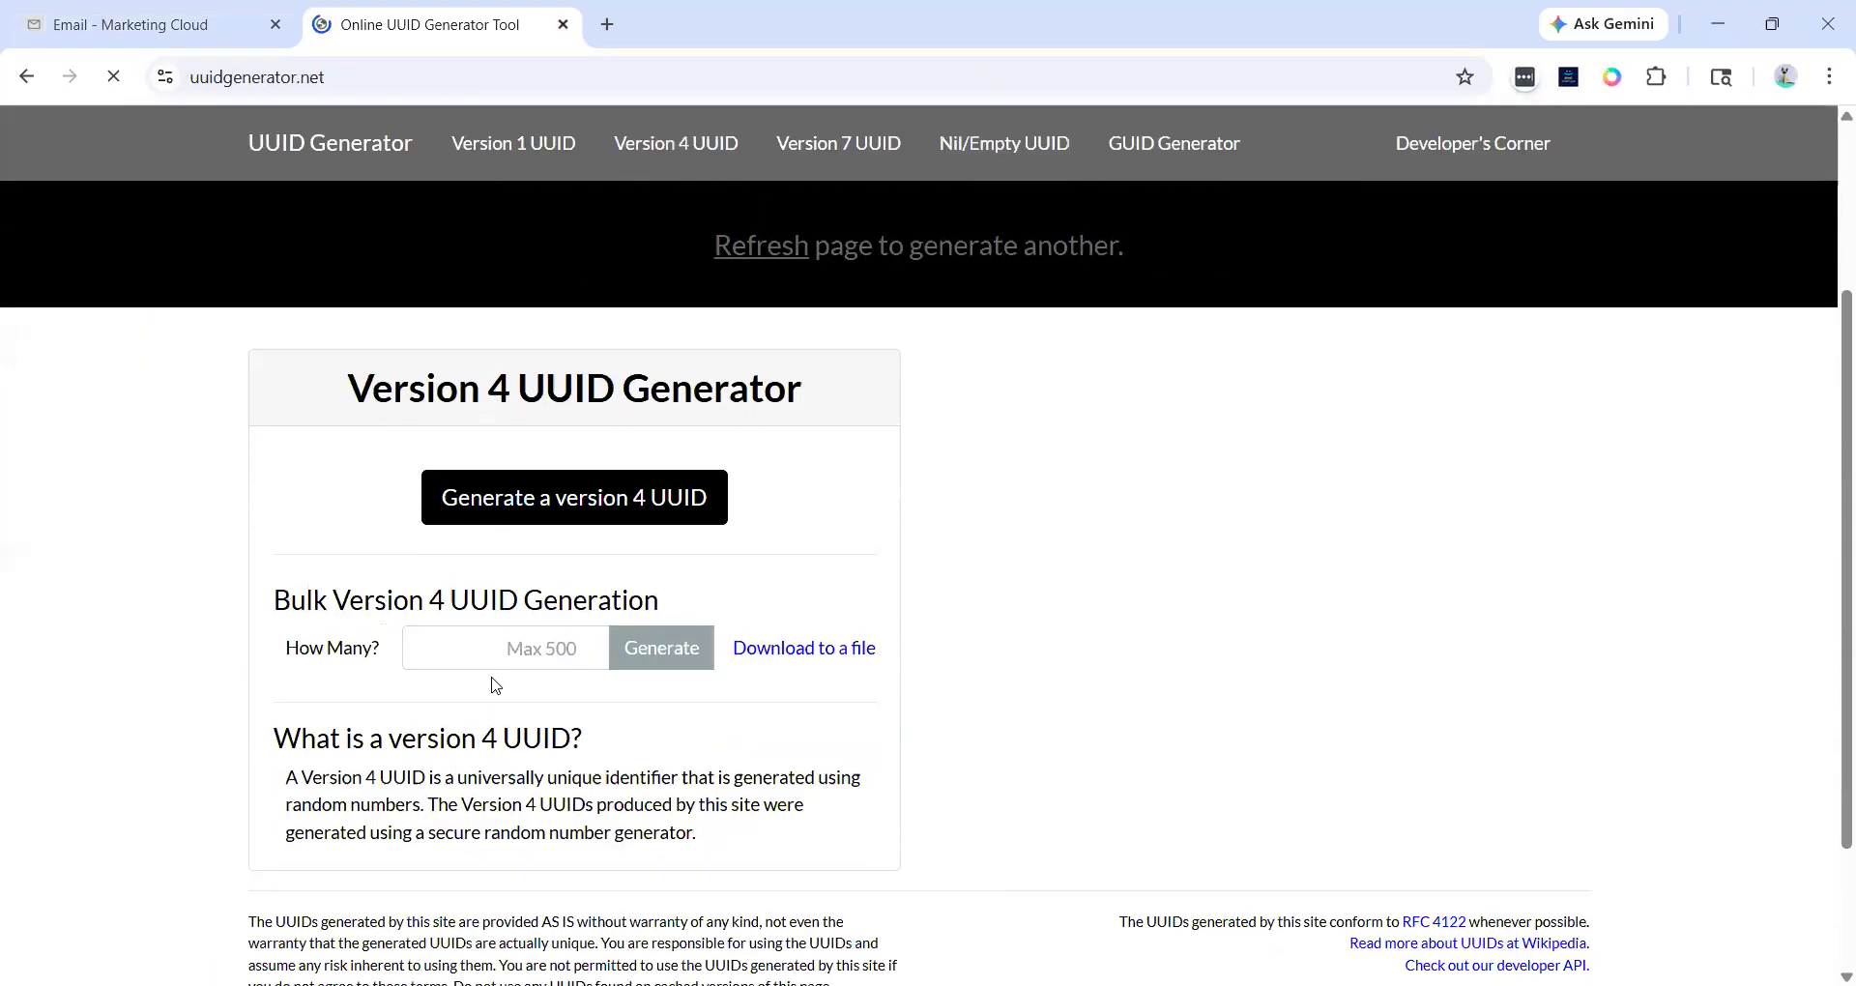
click(449, 643)
text(1)
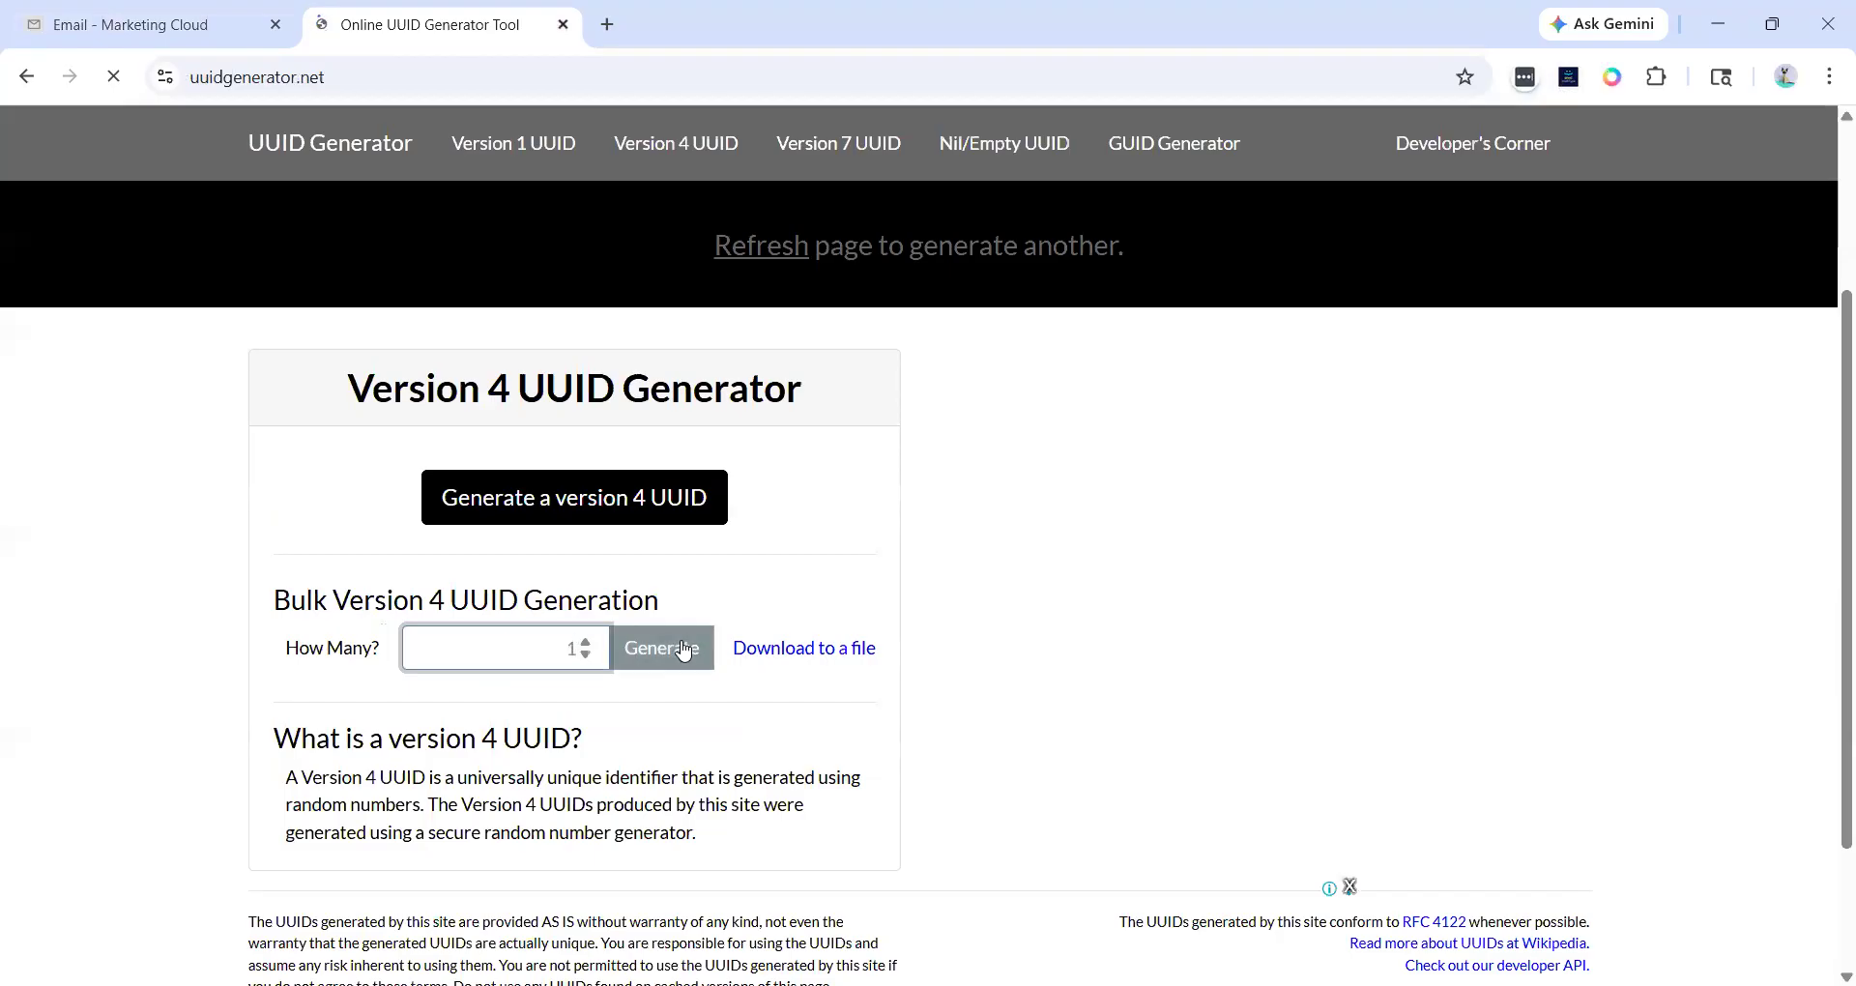
click(640, 647)
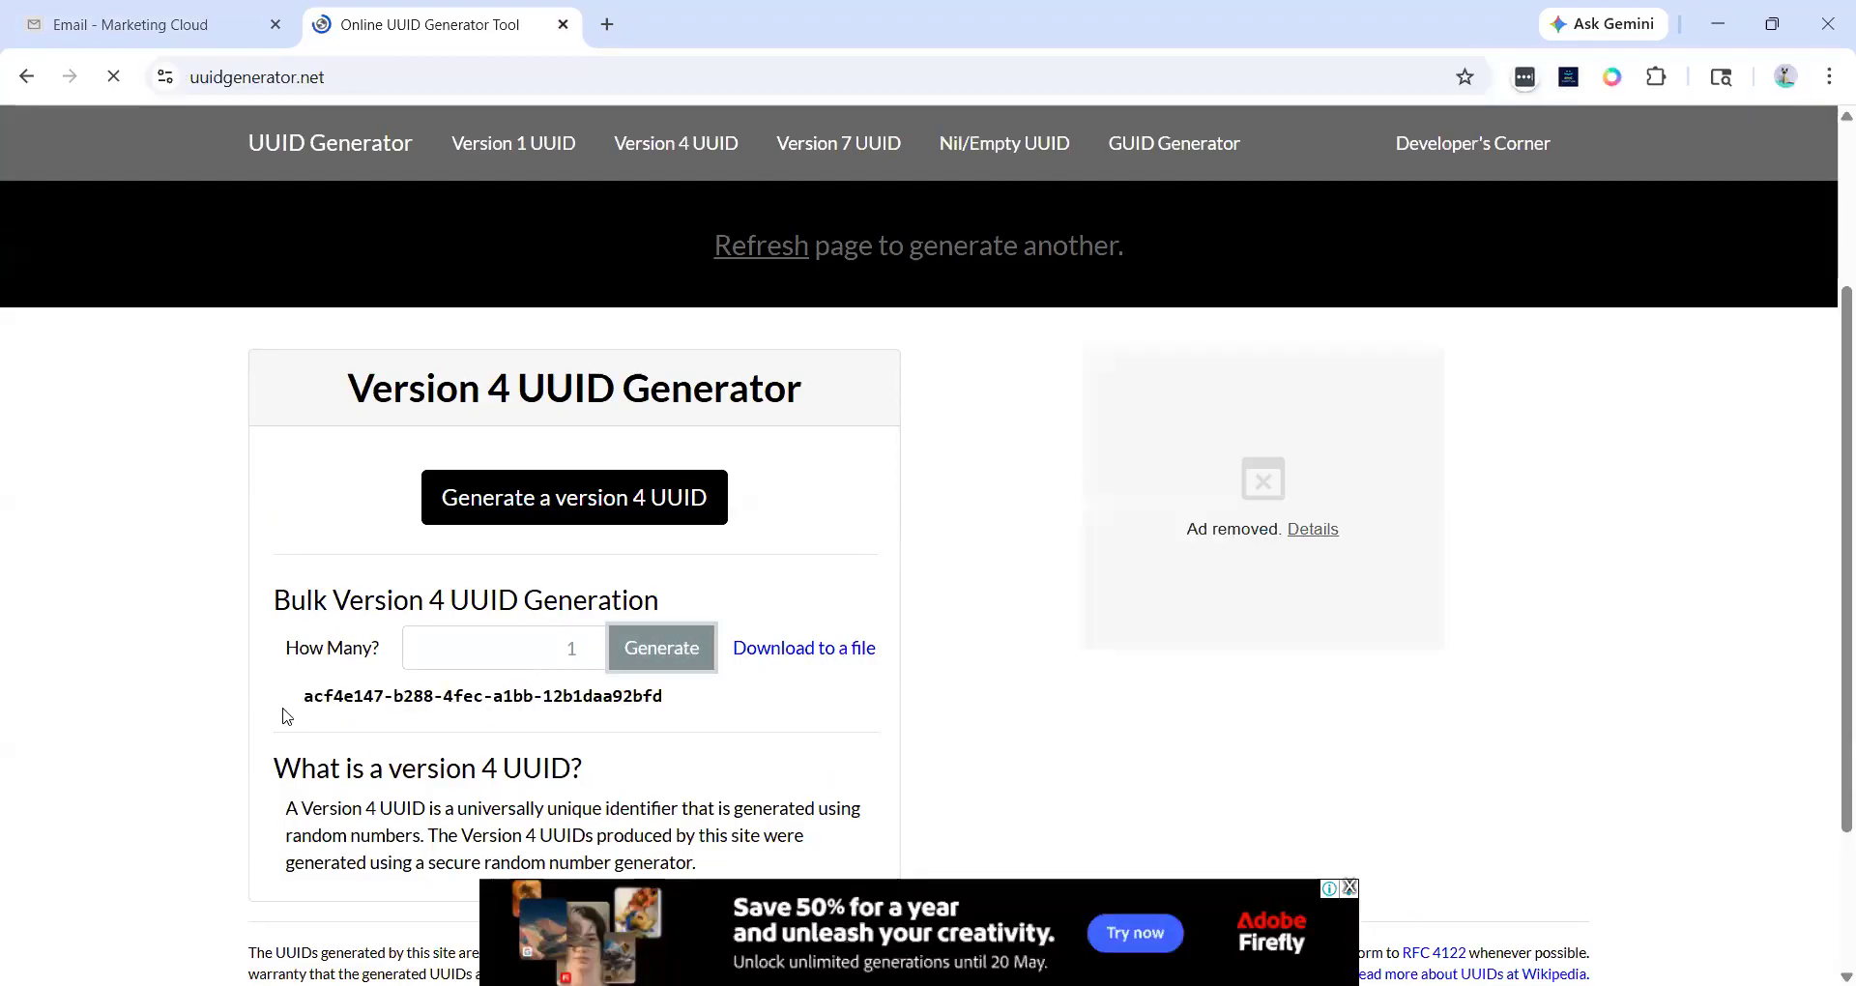
- Copy the generated UUID and paste it into the wizard's Subscriber Key field
drag(288, 700, 727, 692)
key(ctrl+c)
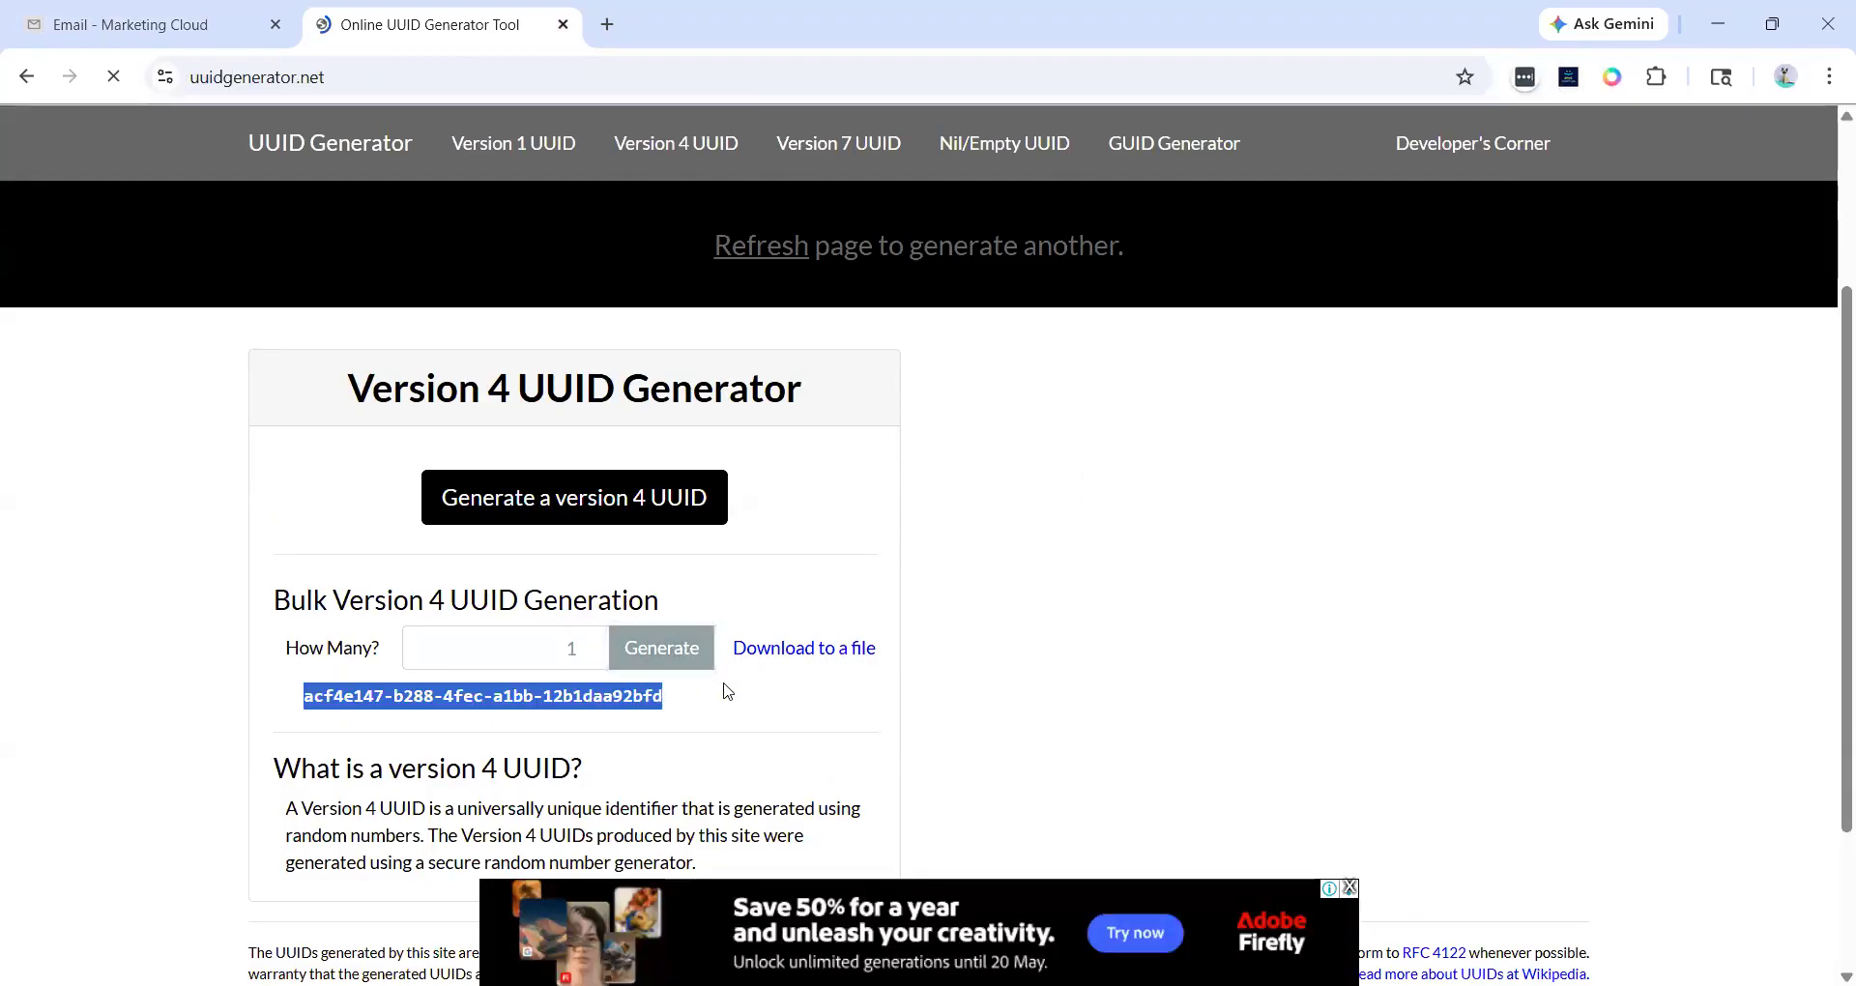
click(248, 13)
click(679, 356)
key(ctrl+v)
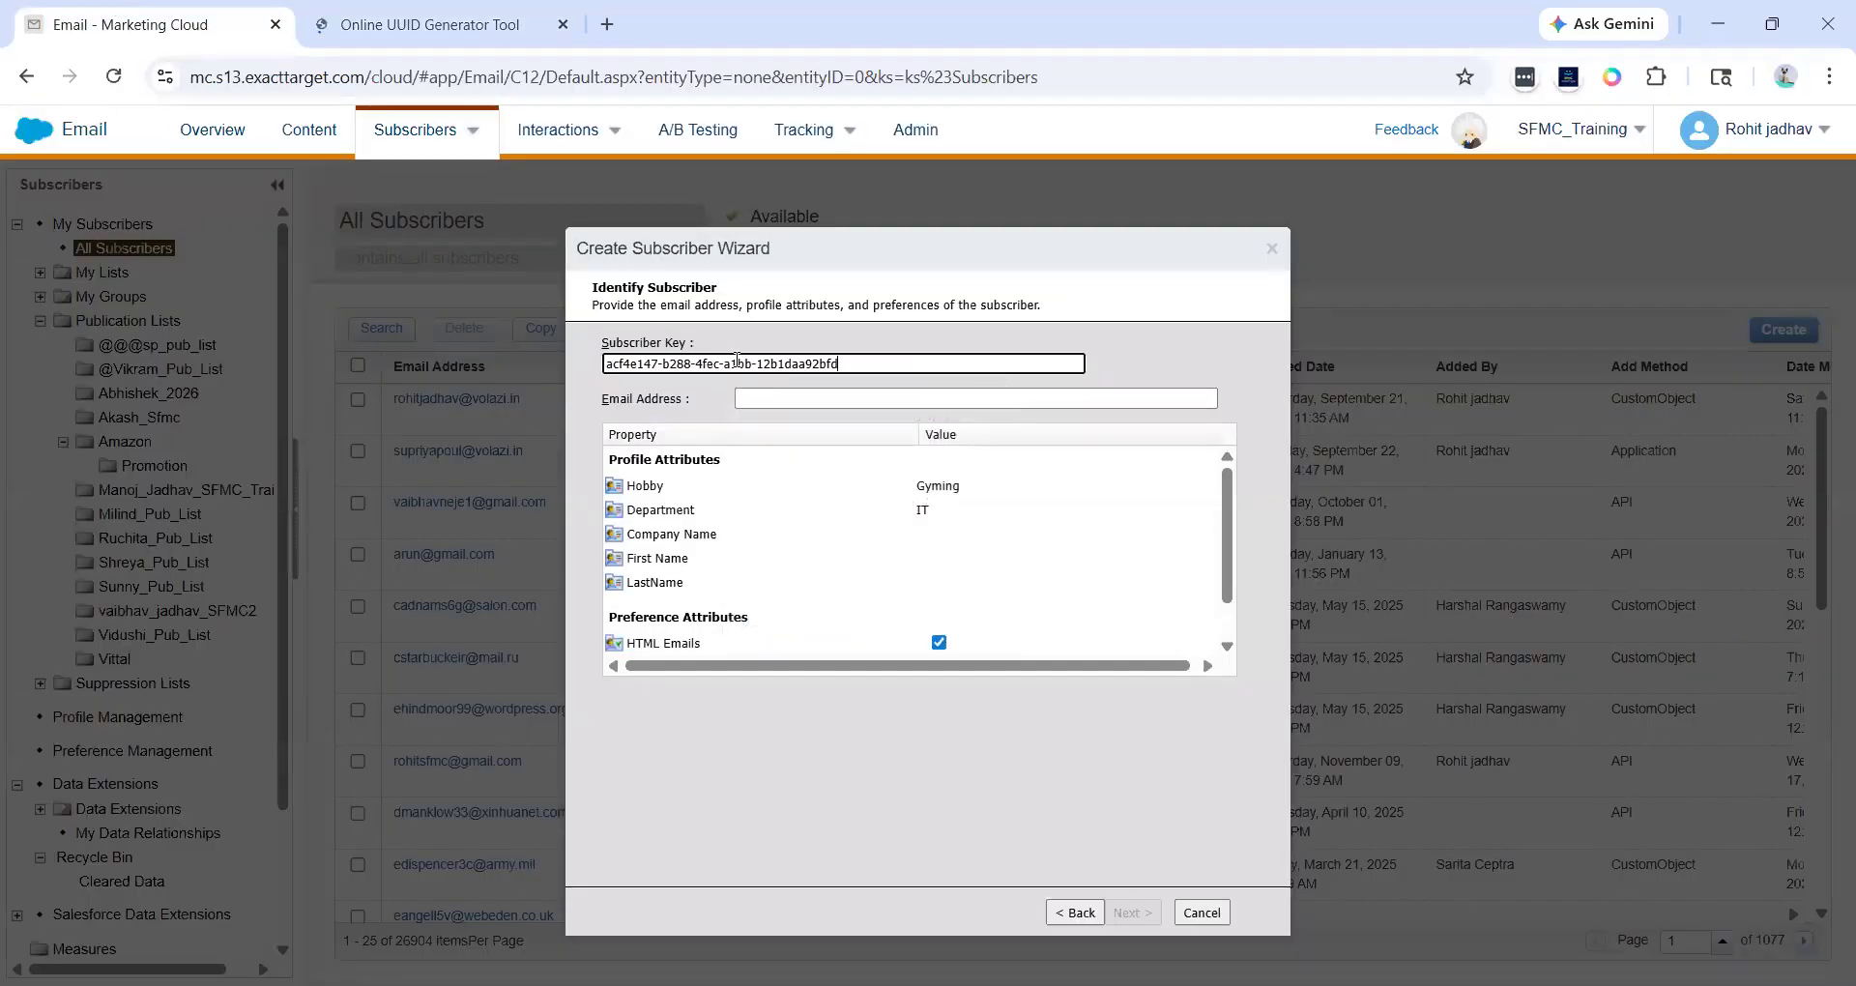
- Enter the subscriber's e-mail address and advance to the Place Subscriber page
triple_click(737, 361)
click(771, 404)
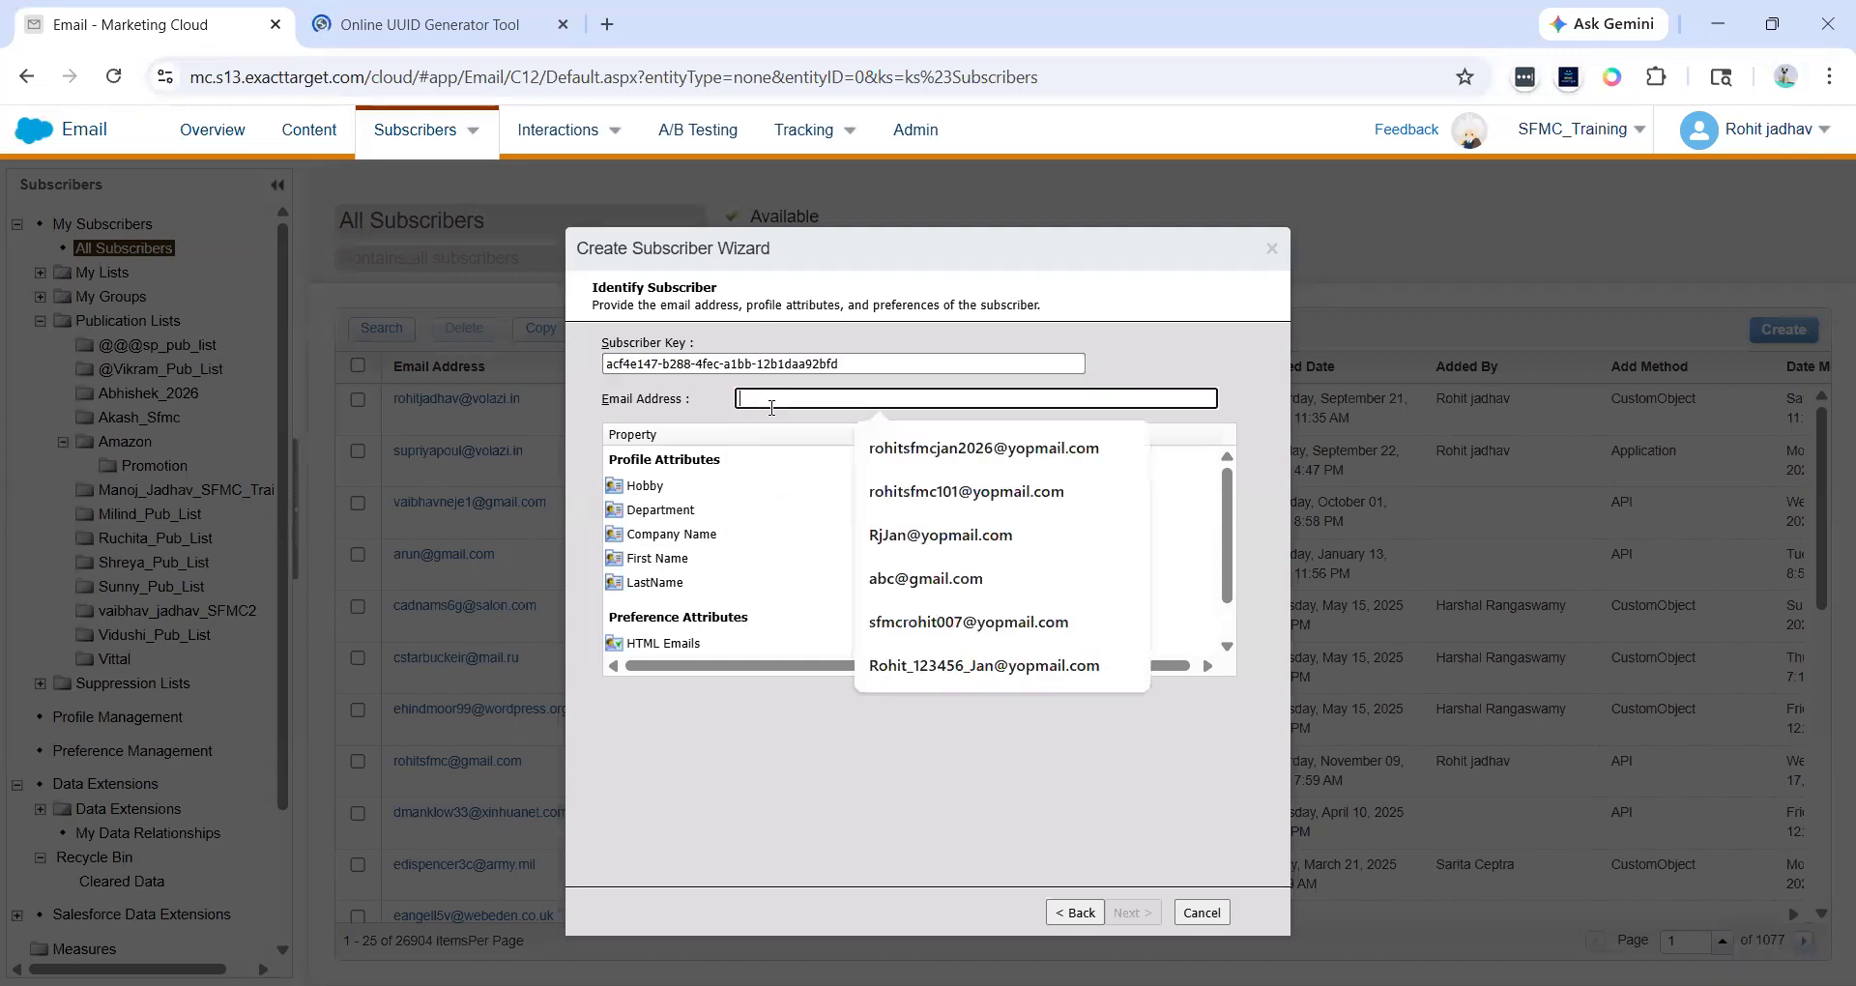
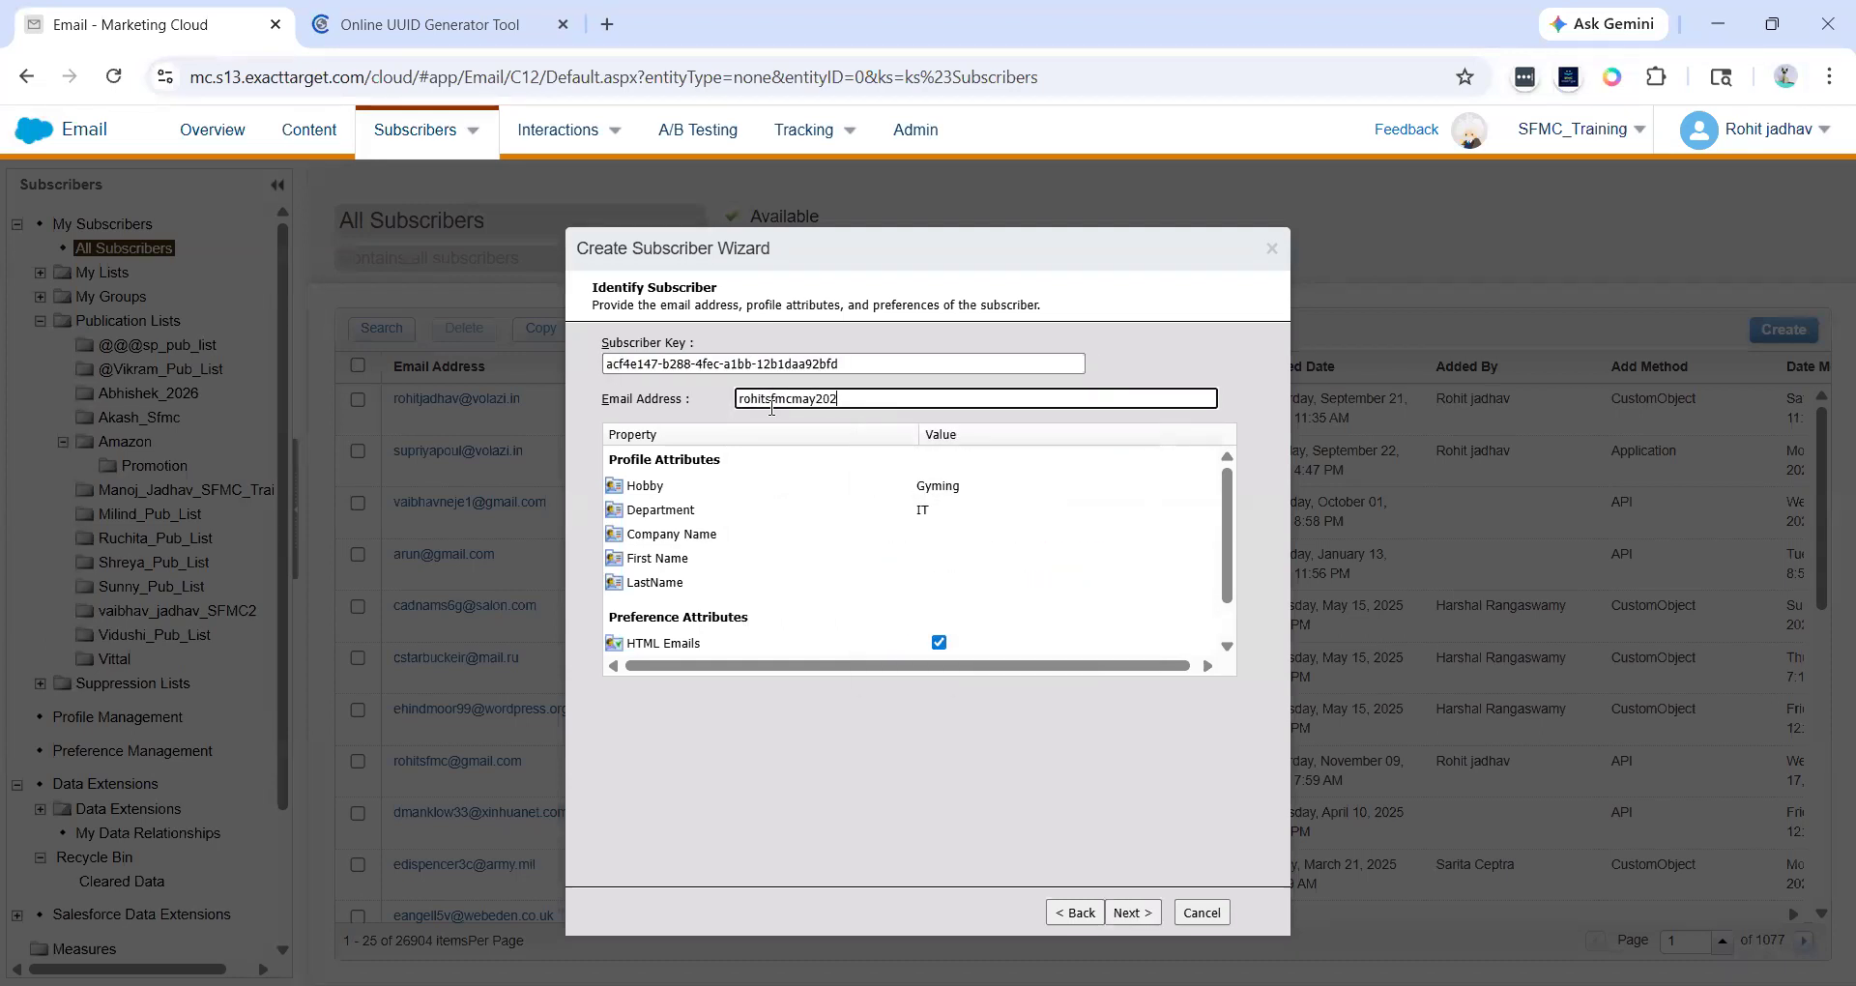
scroll(841, 567, down, 1)
scroll(834, 467, up, 1)
click(1076, 342)
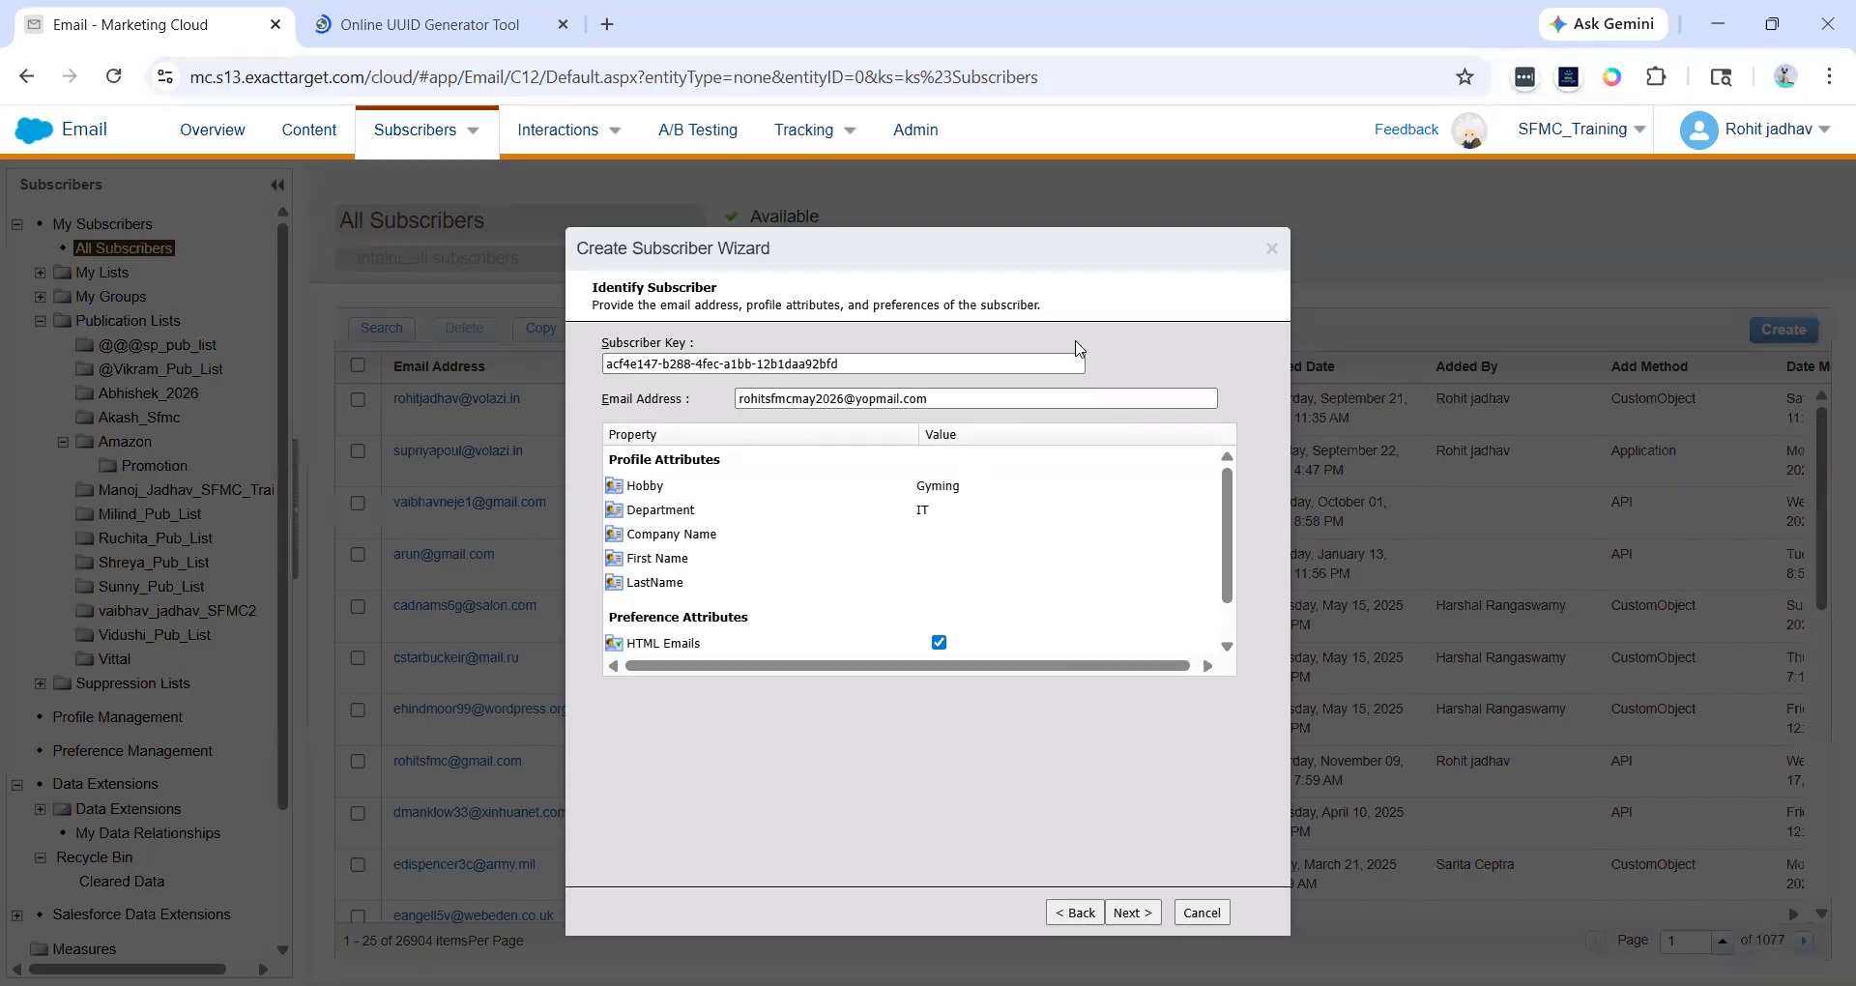
click(1127, 915)
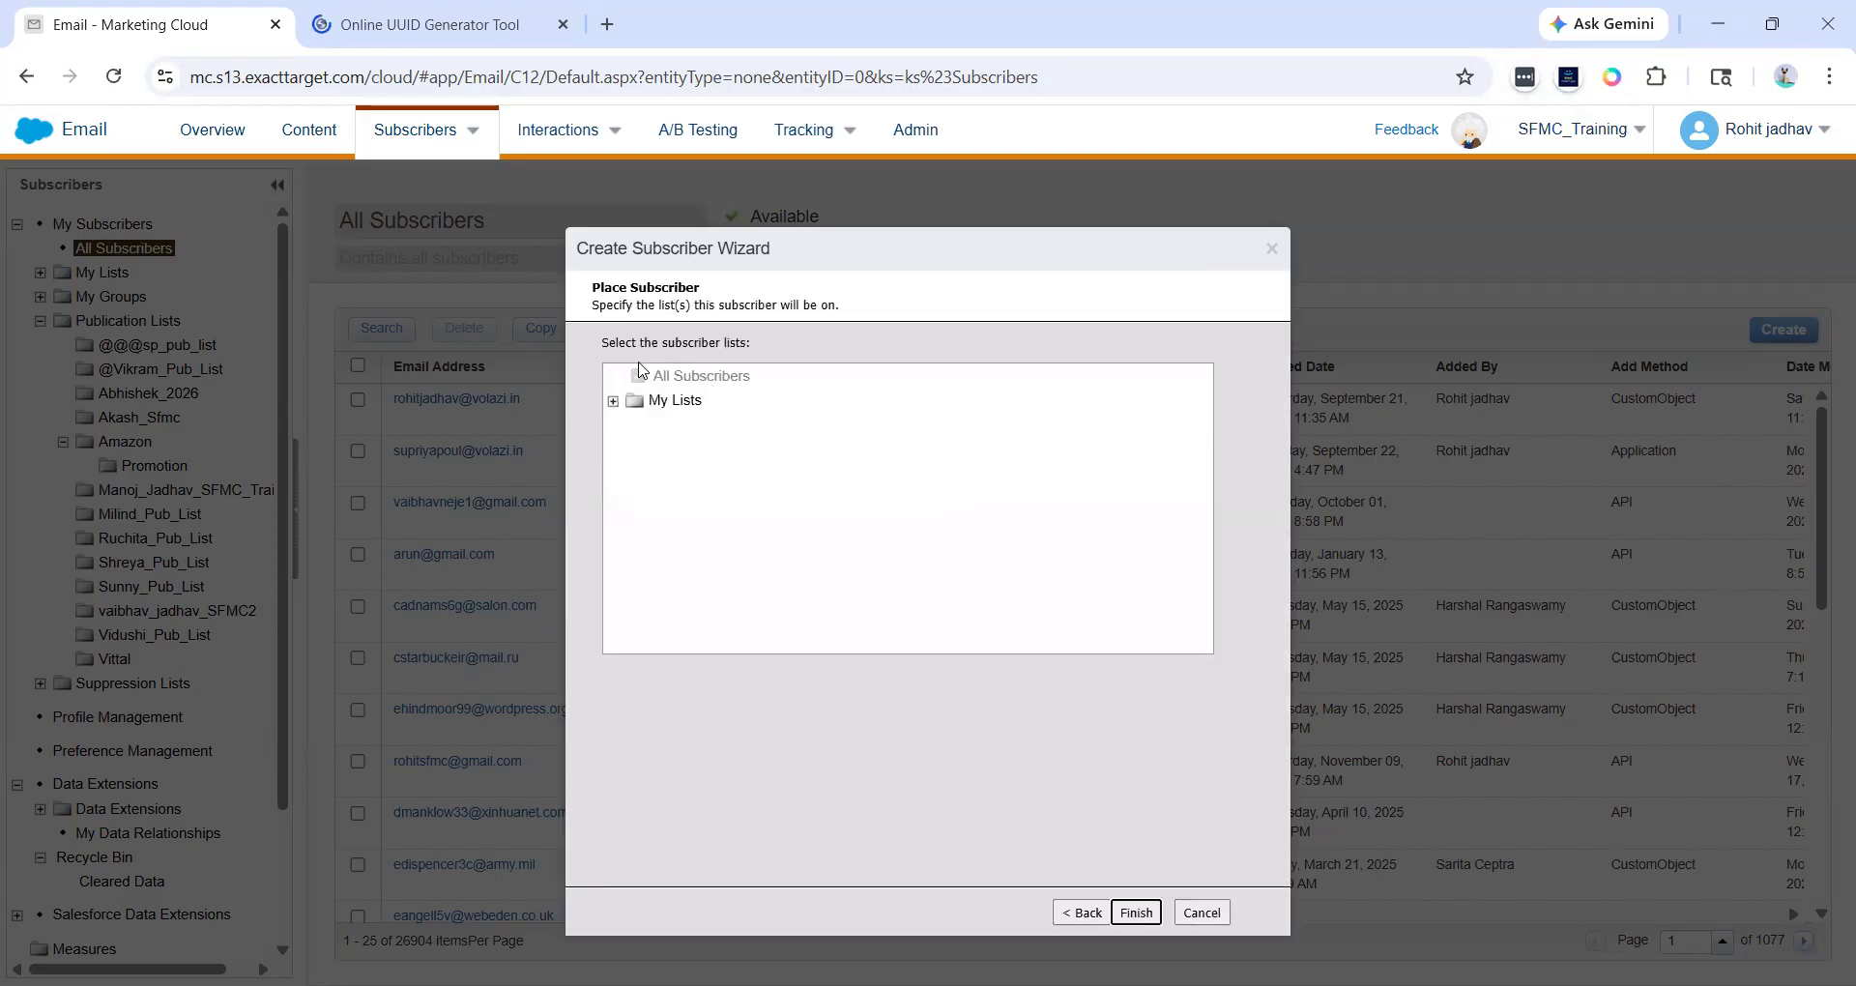
- Finish the wizard with the subscriber placed on All Subscribers and close the completion page
click(640, 380)
scroll(641, 379, up, 3)
scroll(641, 380, down, 3)
click(1137, 913)
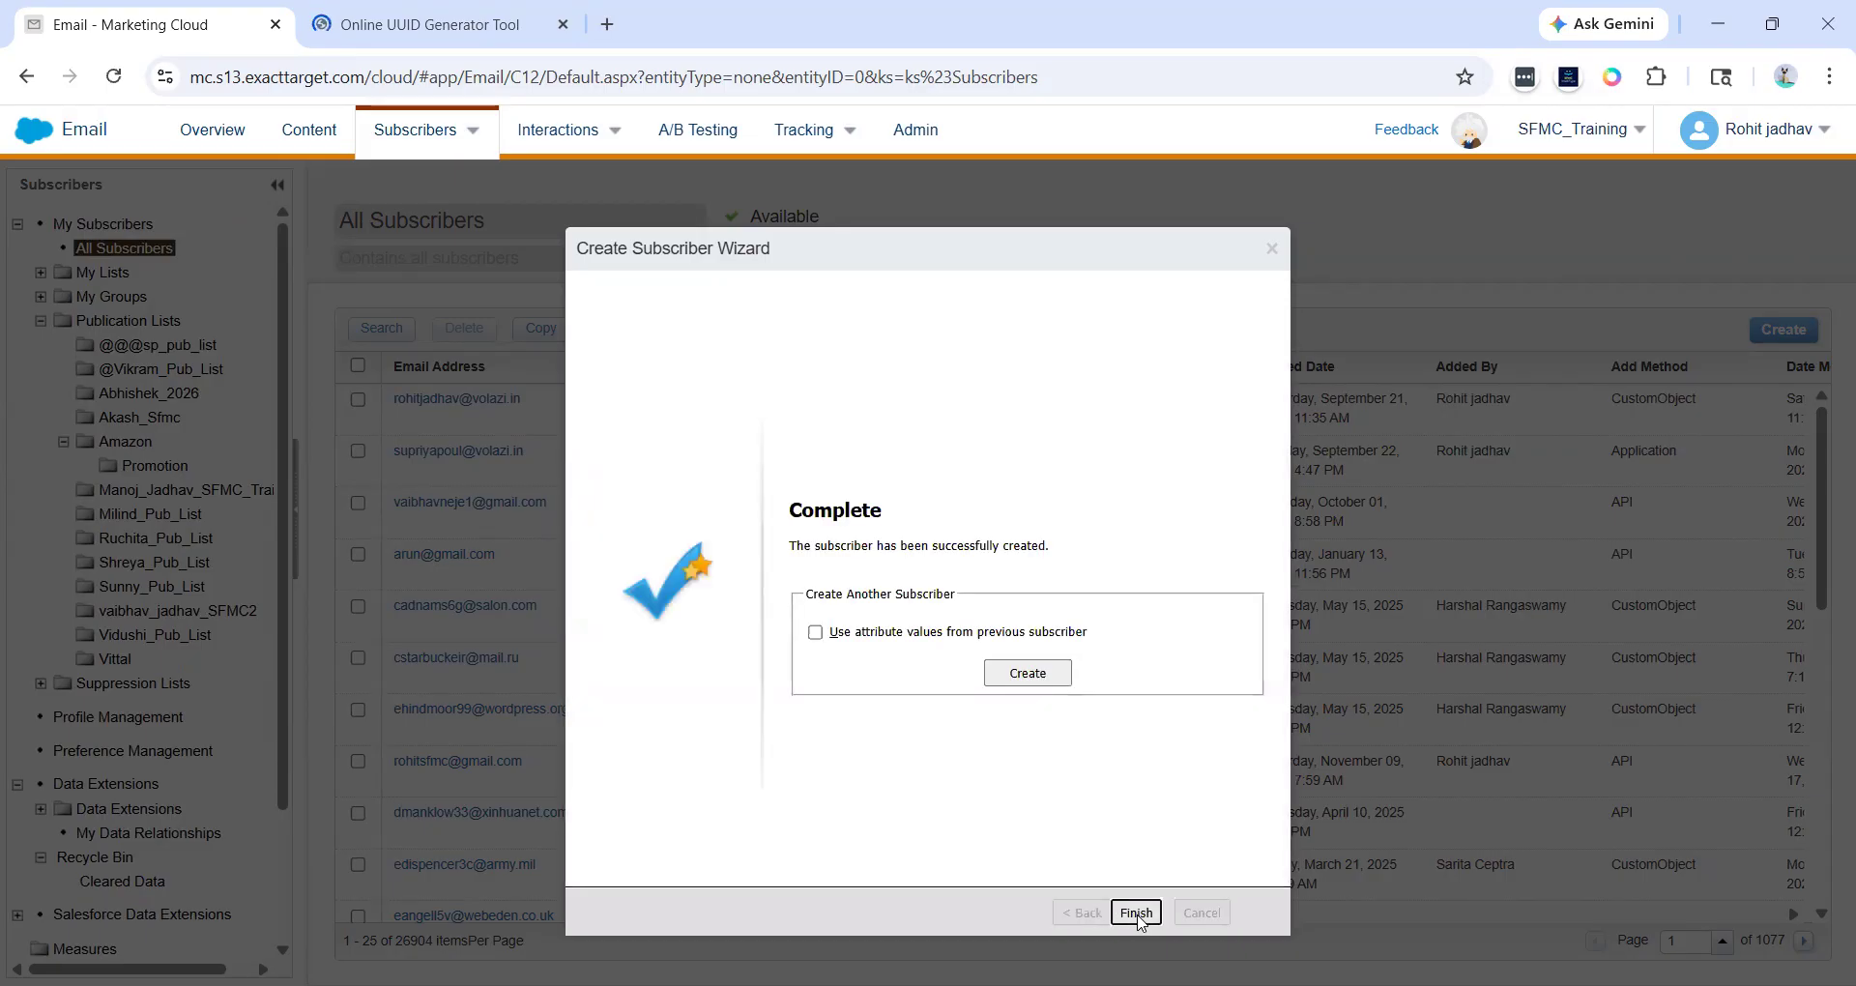
click(1137, 913)
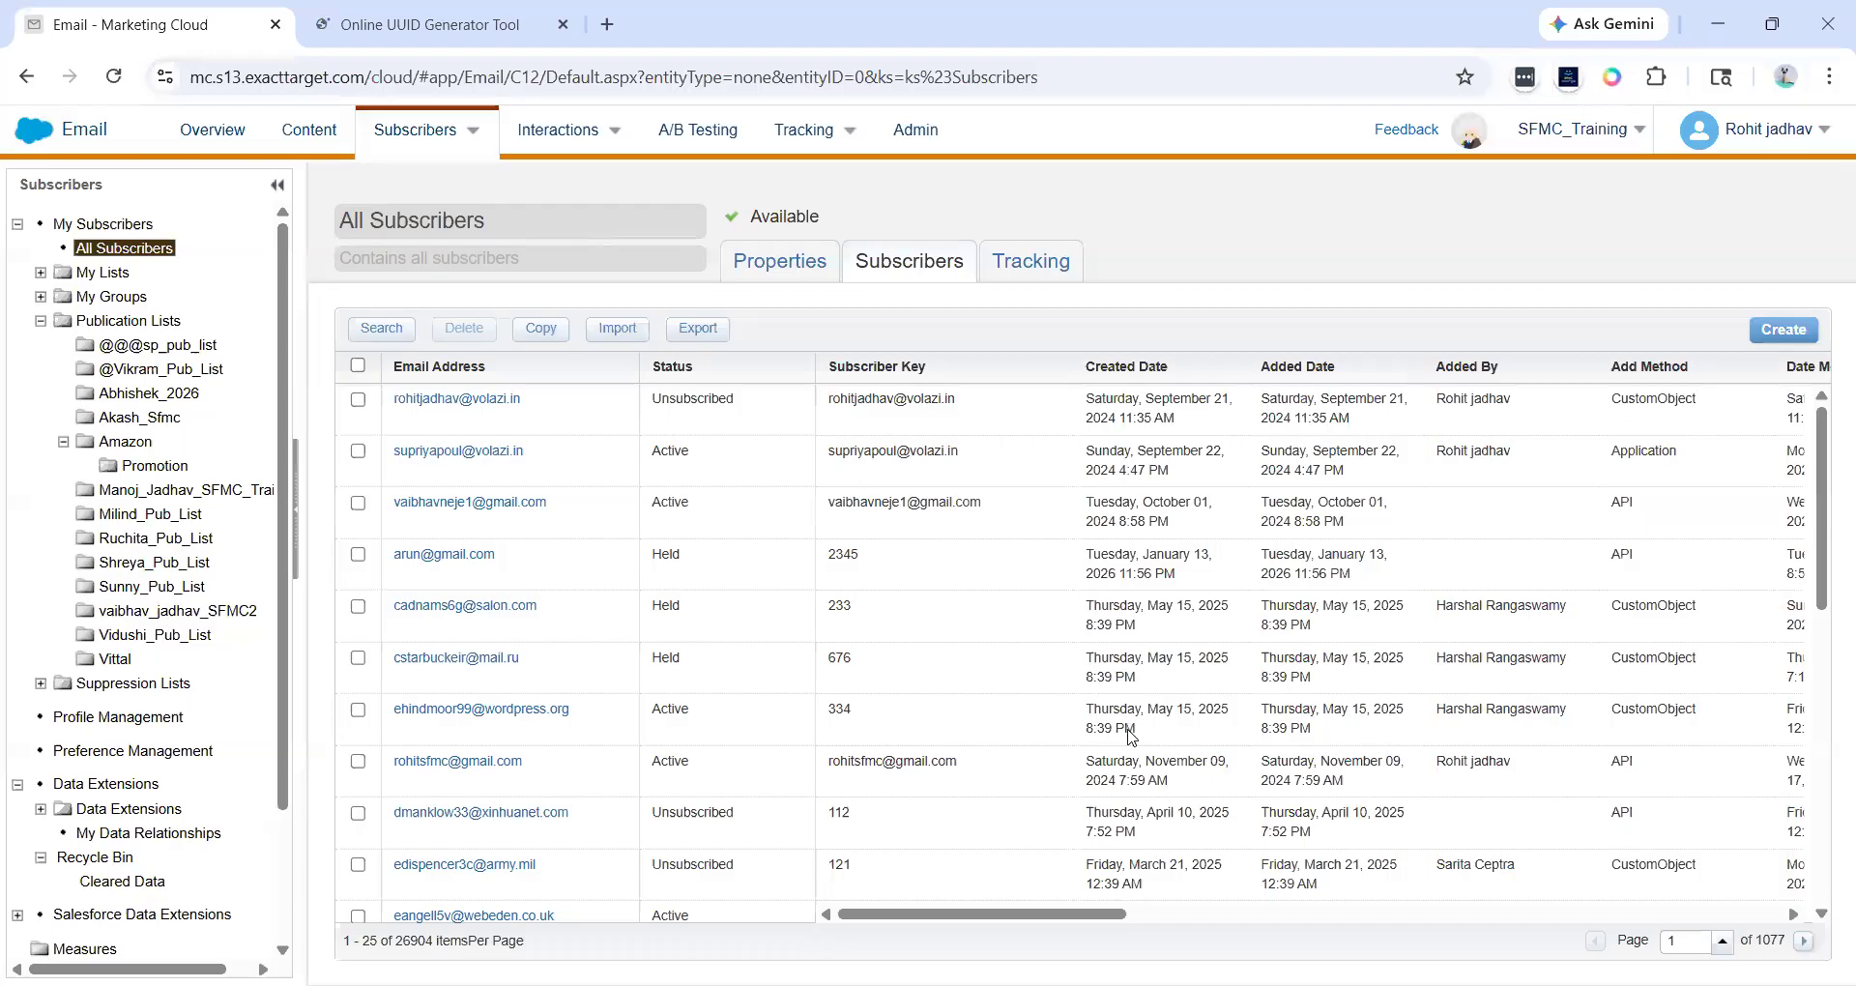
- Jump to page 1077 of All Subscribers to locate the newly created subscriber
scroll(1129, 734, right, 10)
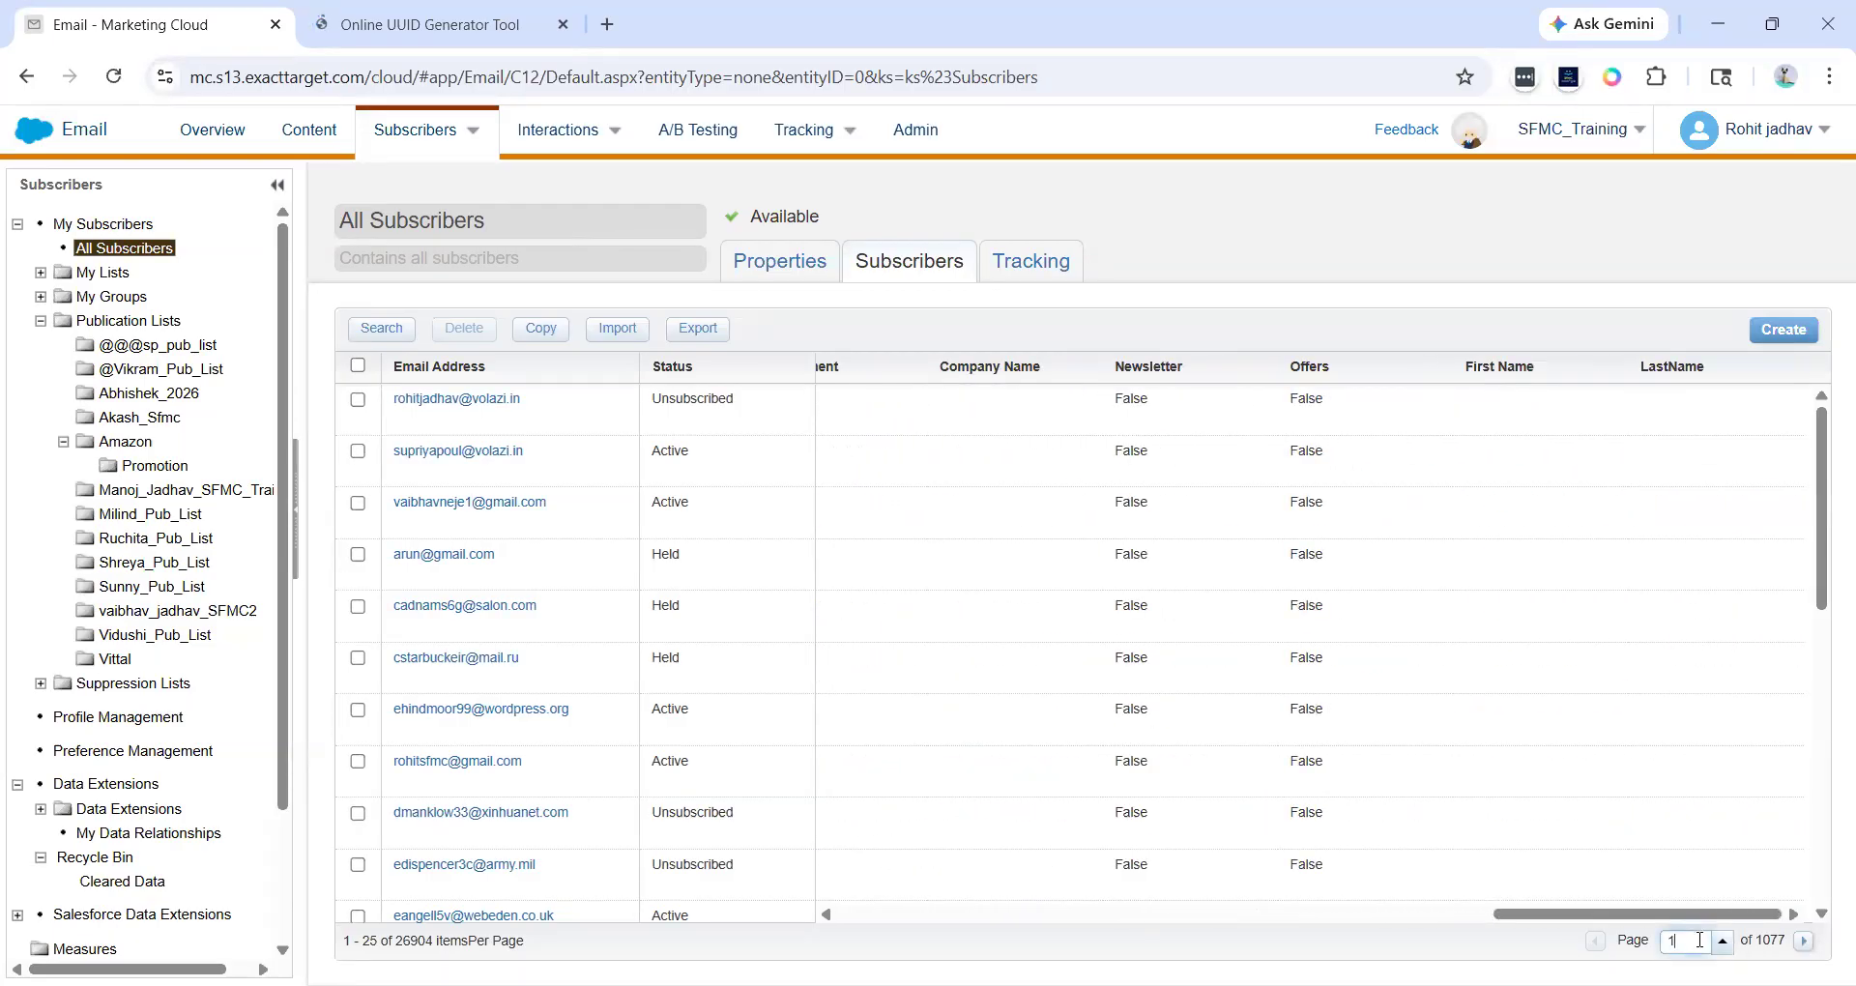
scroll(1711, 810, down, 5)
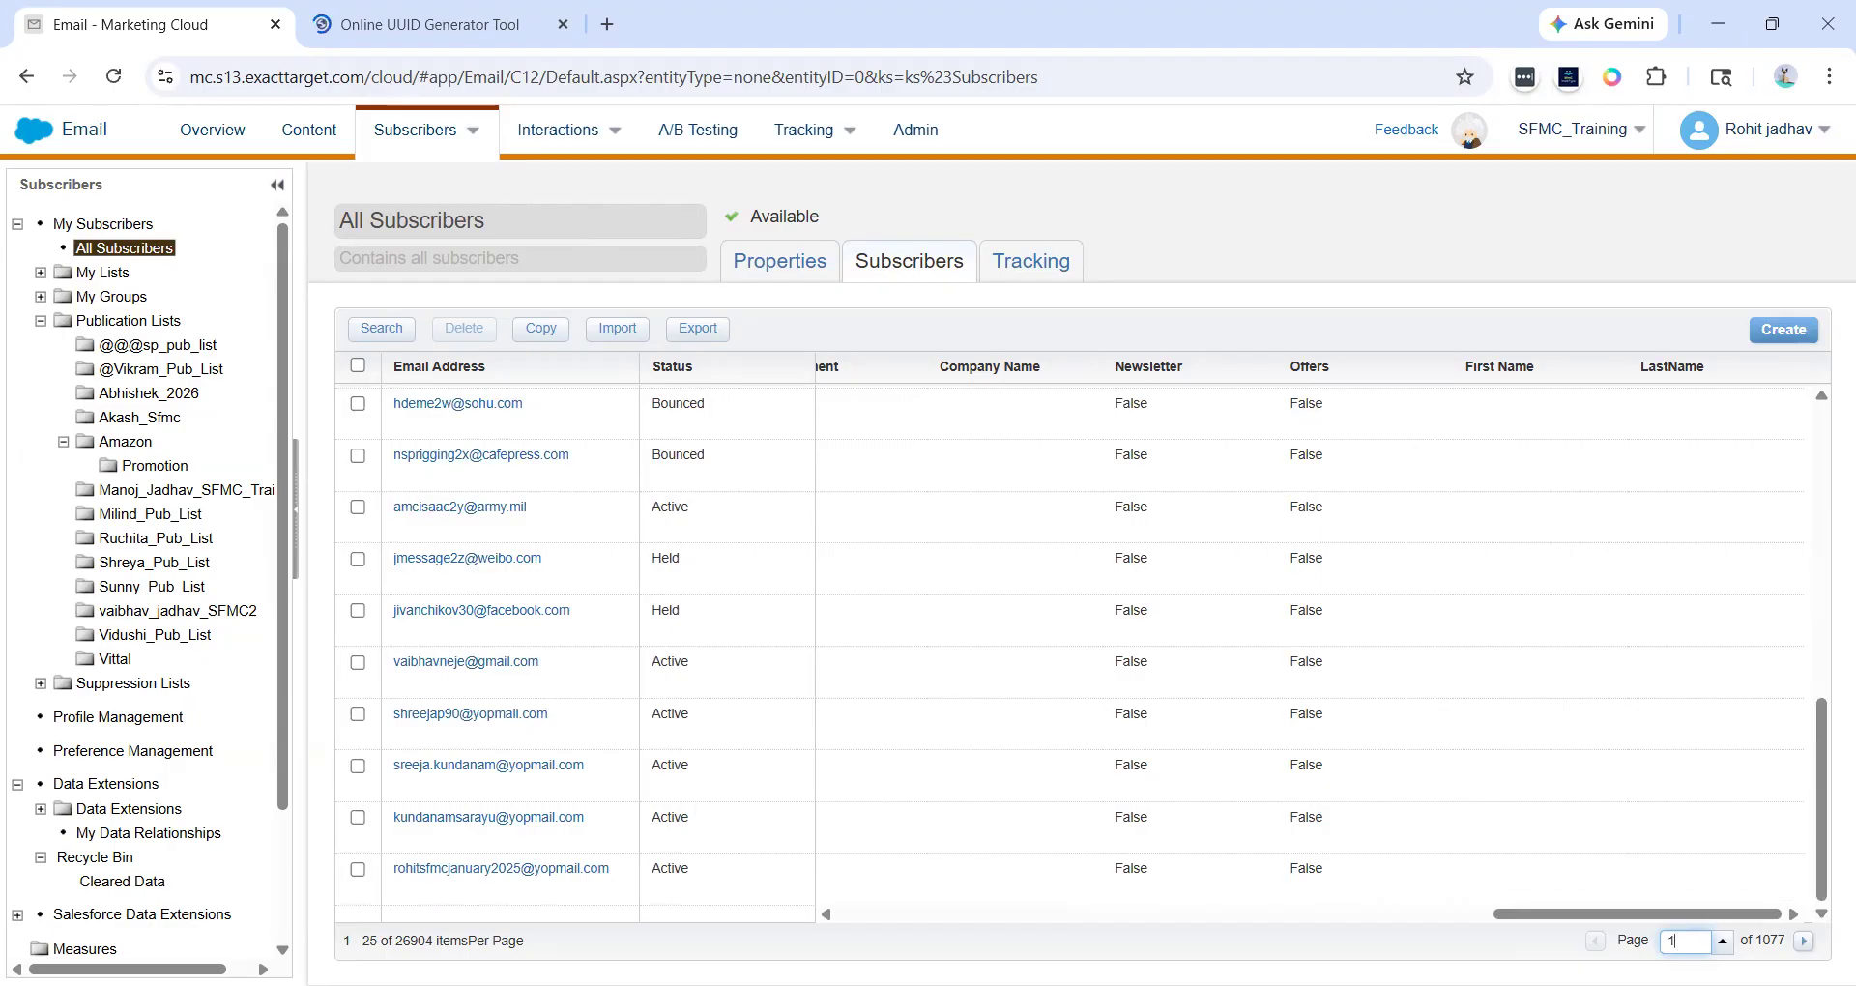
text(077)
click(1722, 941)
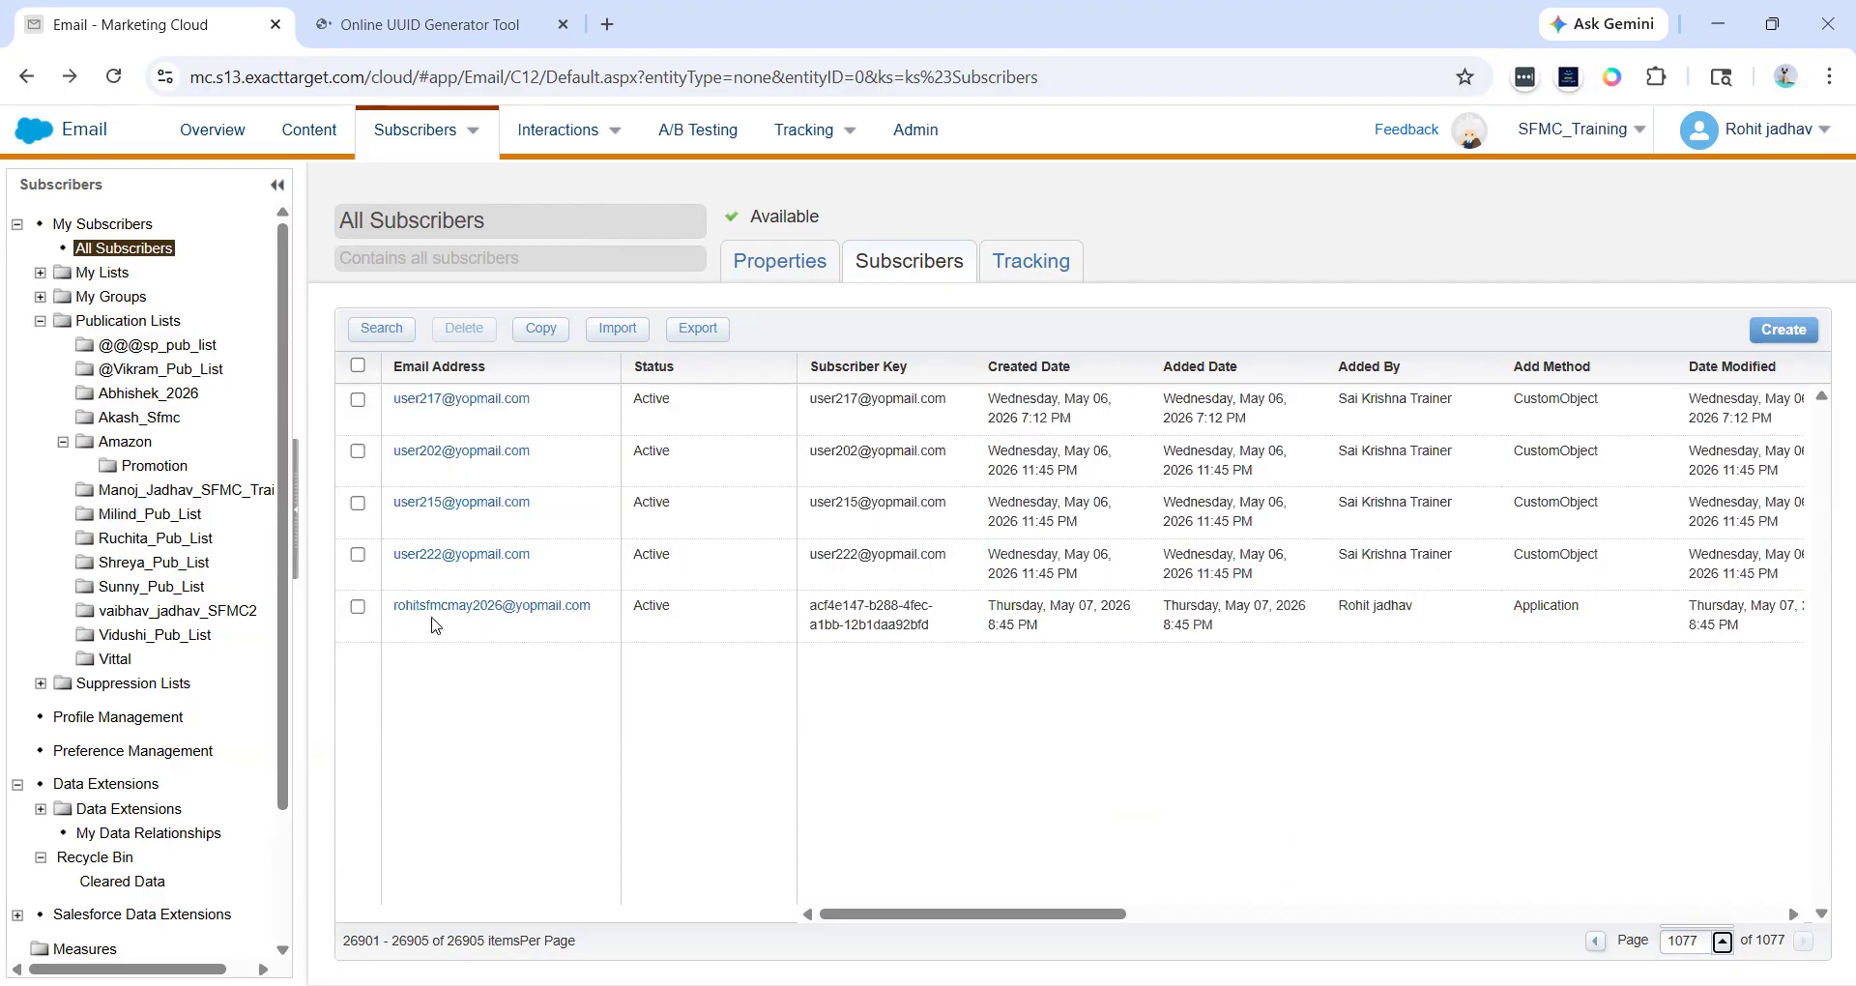
- Examine the new subscriber's row, including its subscriber key, dates, added by and add method columns
mouse_move(395, 608)
mouse_down()
mouse_move(652, 627)
mouse_move(381, 613)
mouse_up()
click(650, 627)
drag(809, 607, 948, 634)
click(948, 635)
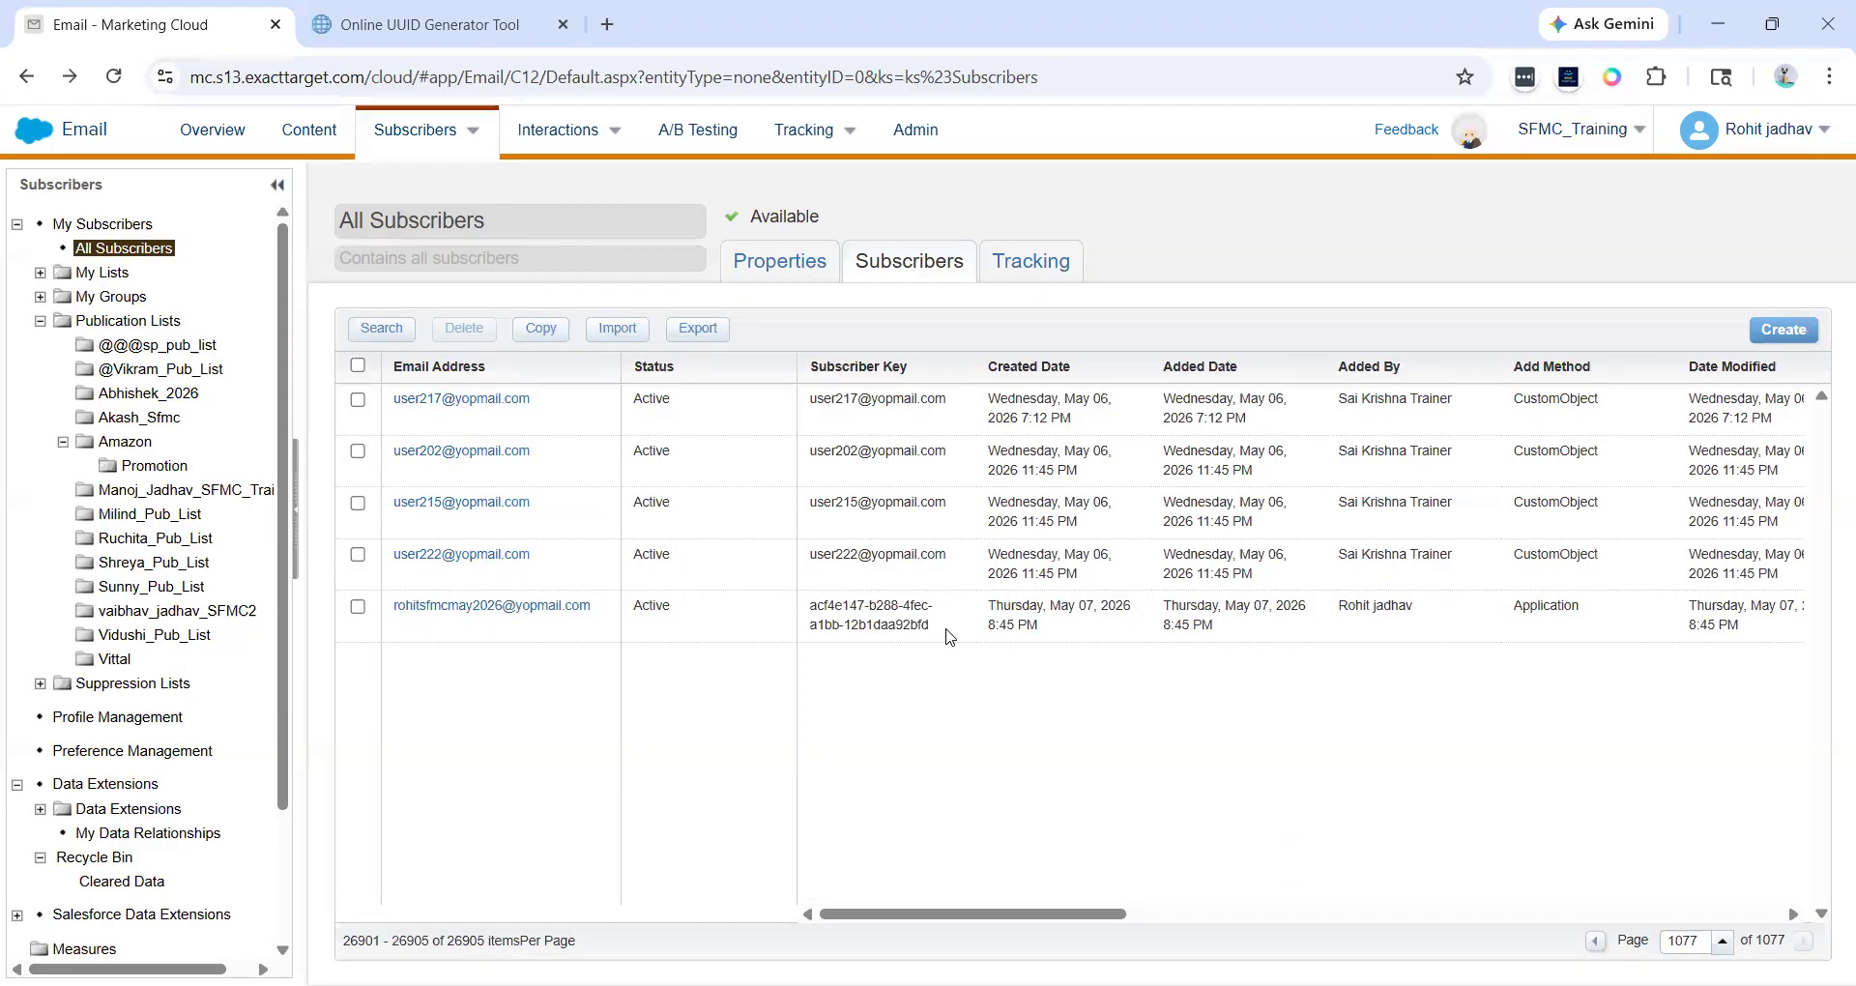
triple_click(948, 634)
double_click(655, 606)
drag(628, 609, 692, 619)
click(692, 619)
drag(390, 617, 586, 623)
click(587, 624)
drag(989, 601, 1046, 624)
click(1046, 623)
drag(1165, 604, 1434, 609)
click(1338, 605)
click(1429, 603)
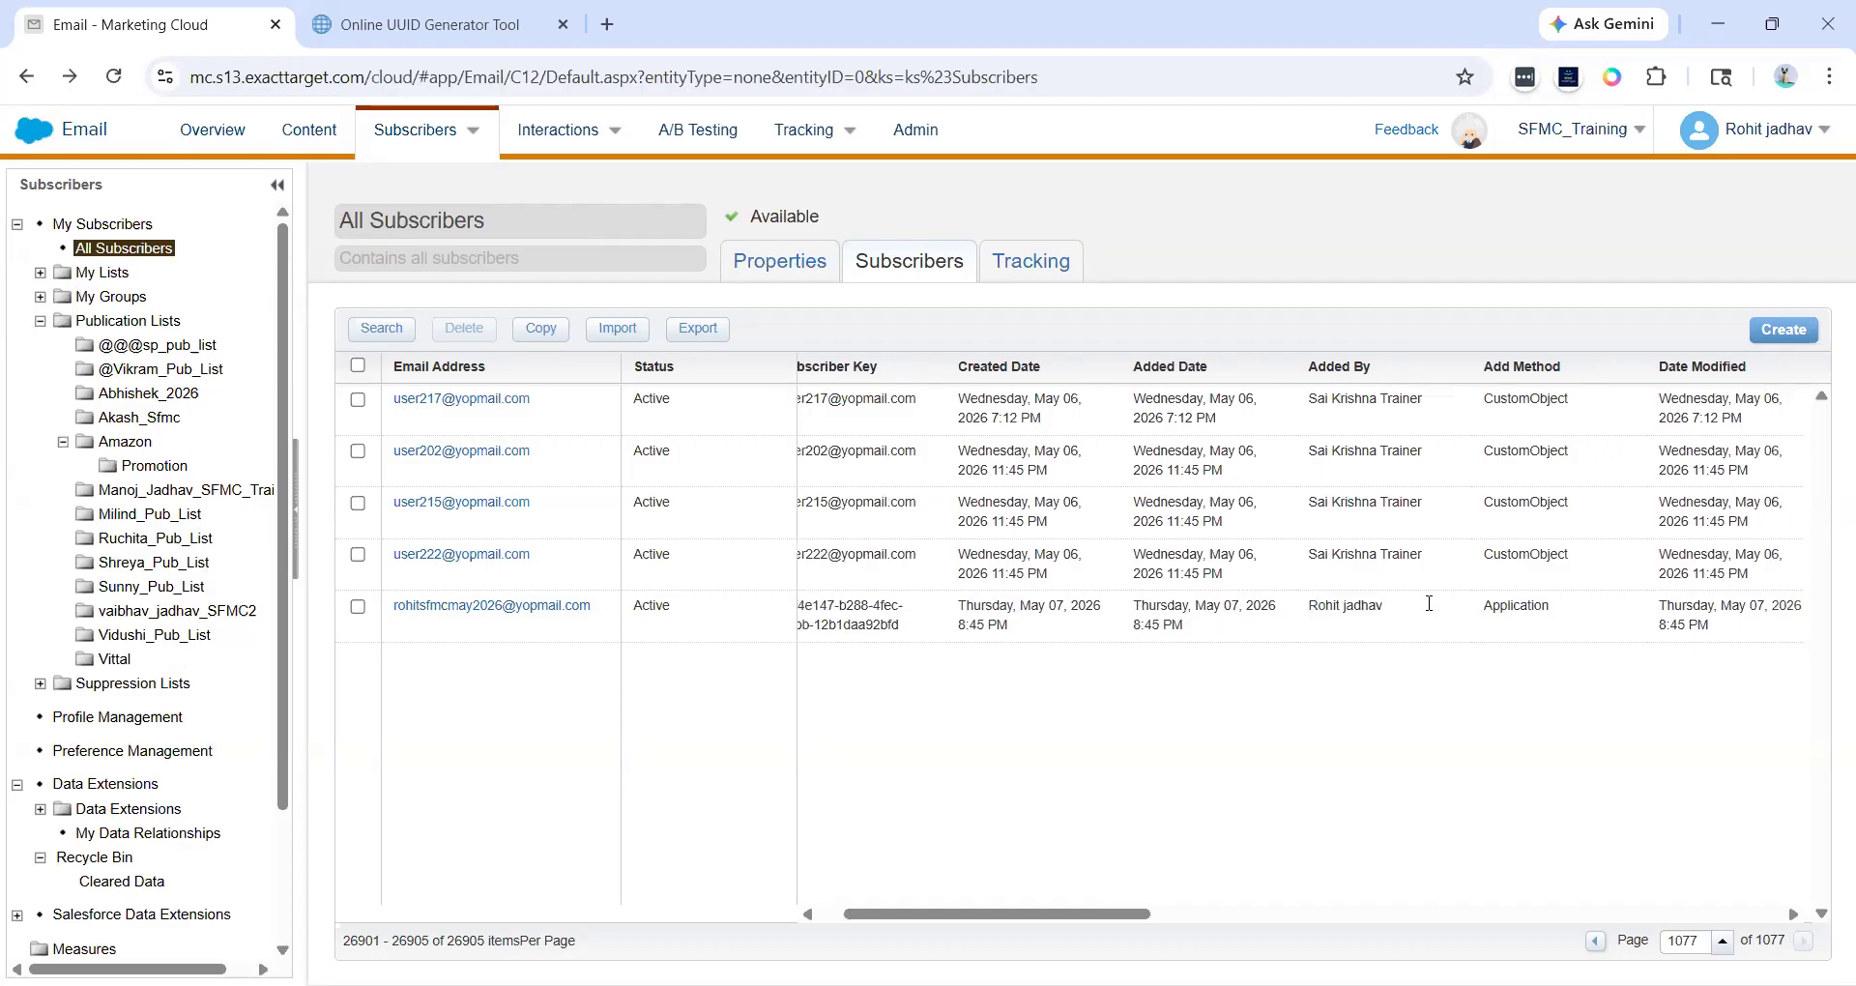
scroll(1428, 604, right, 3)
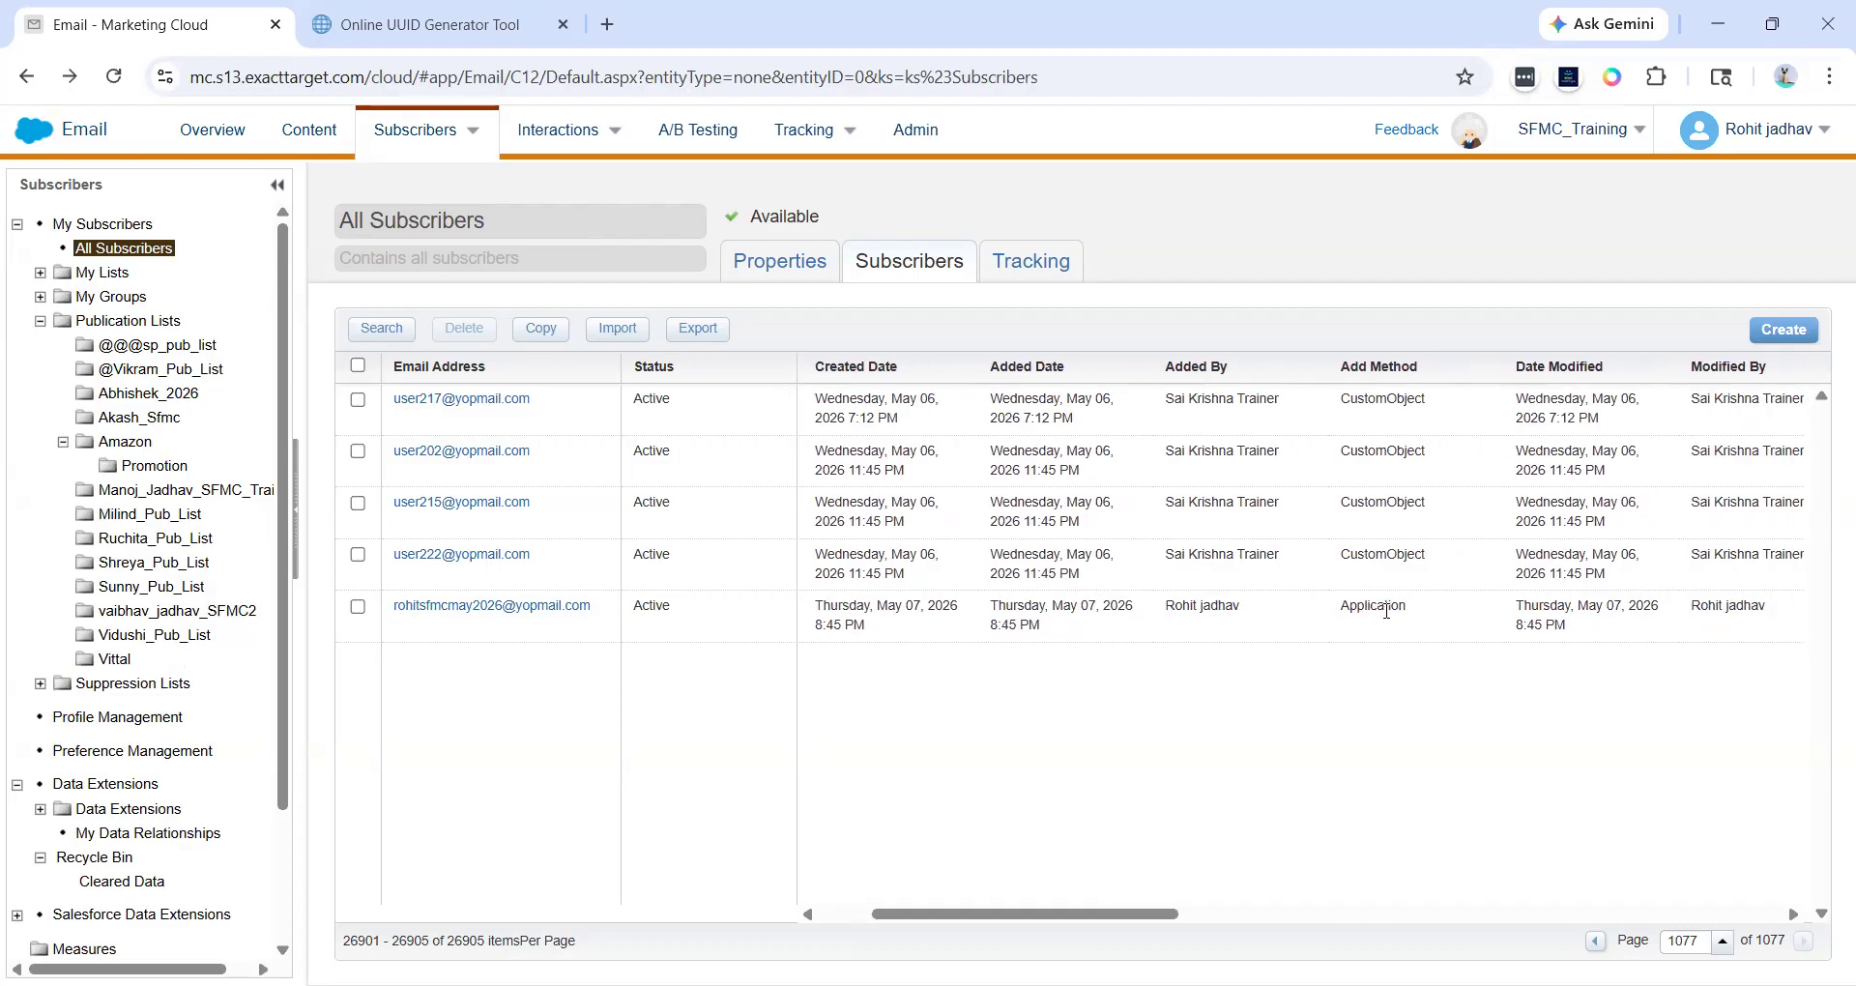
scroll(1387, 611, left, 3)
- Open the new subscriber's properties, copy its e-mail address, and close the dialog
click(541, 607)
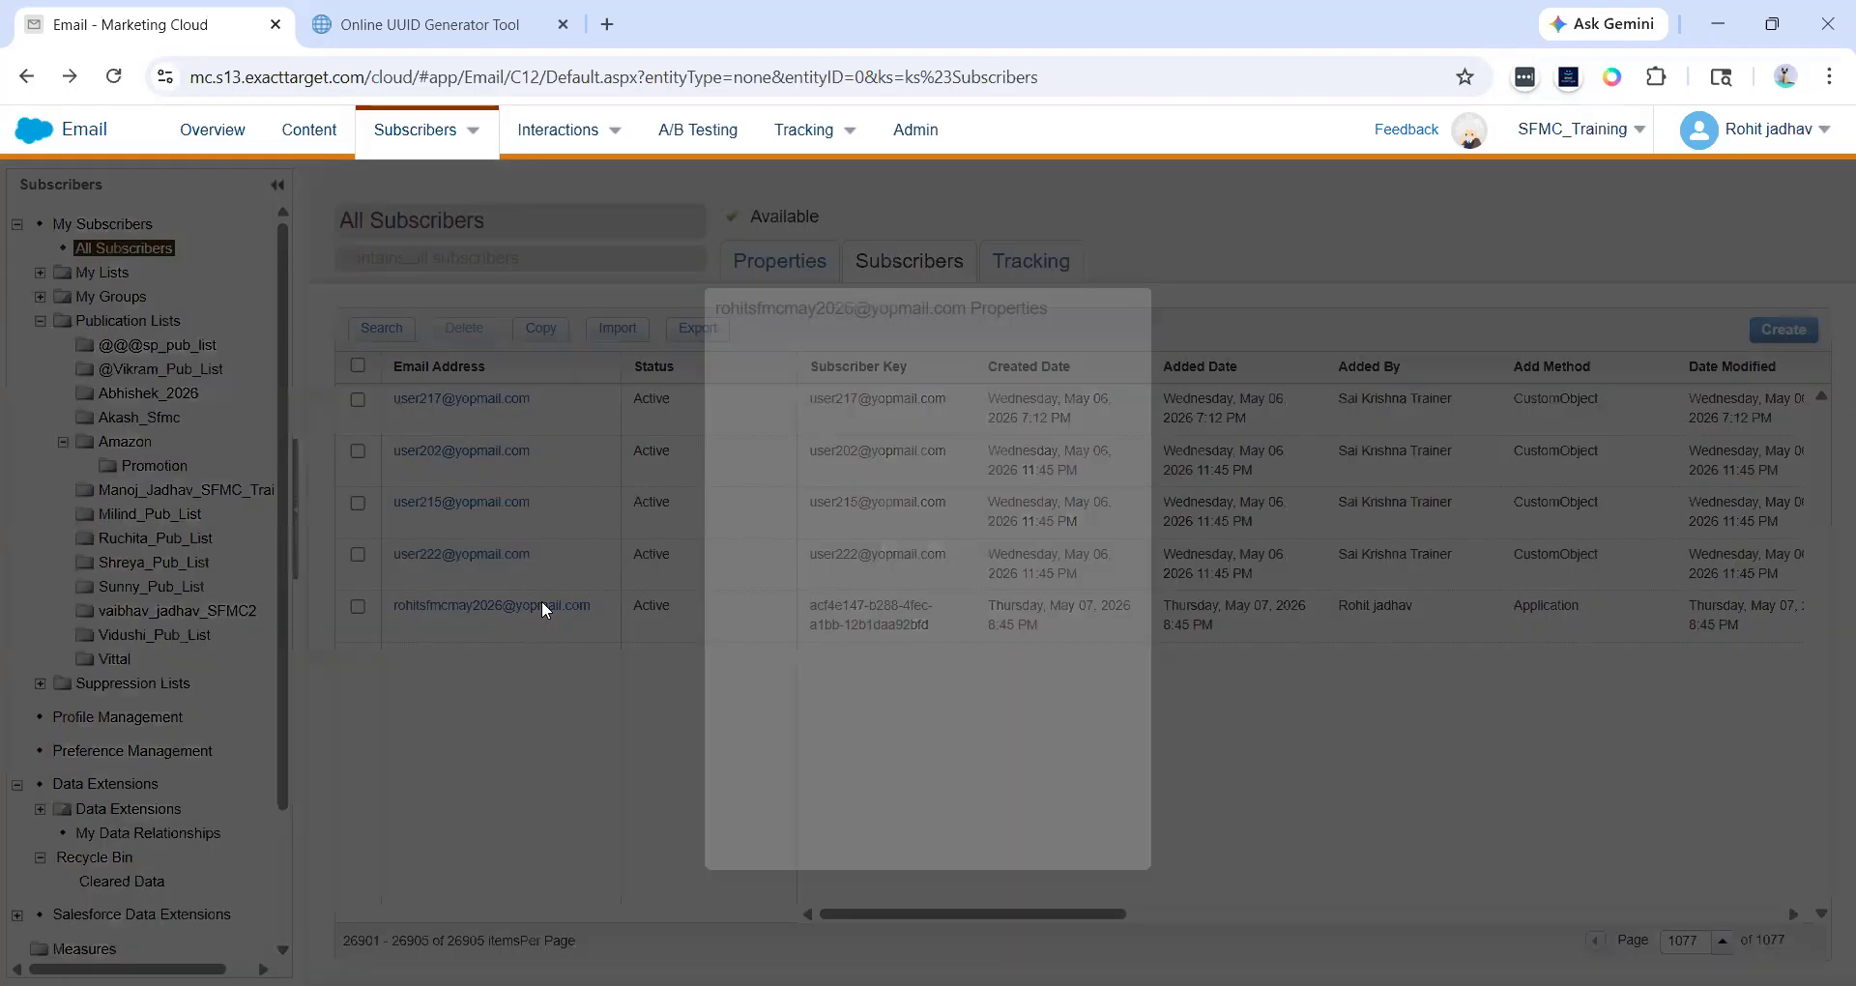
drag(1005, 404, 810, 404)
click(815, 398)
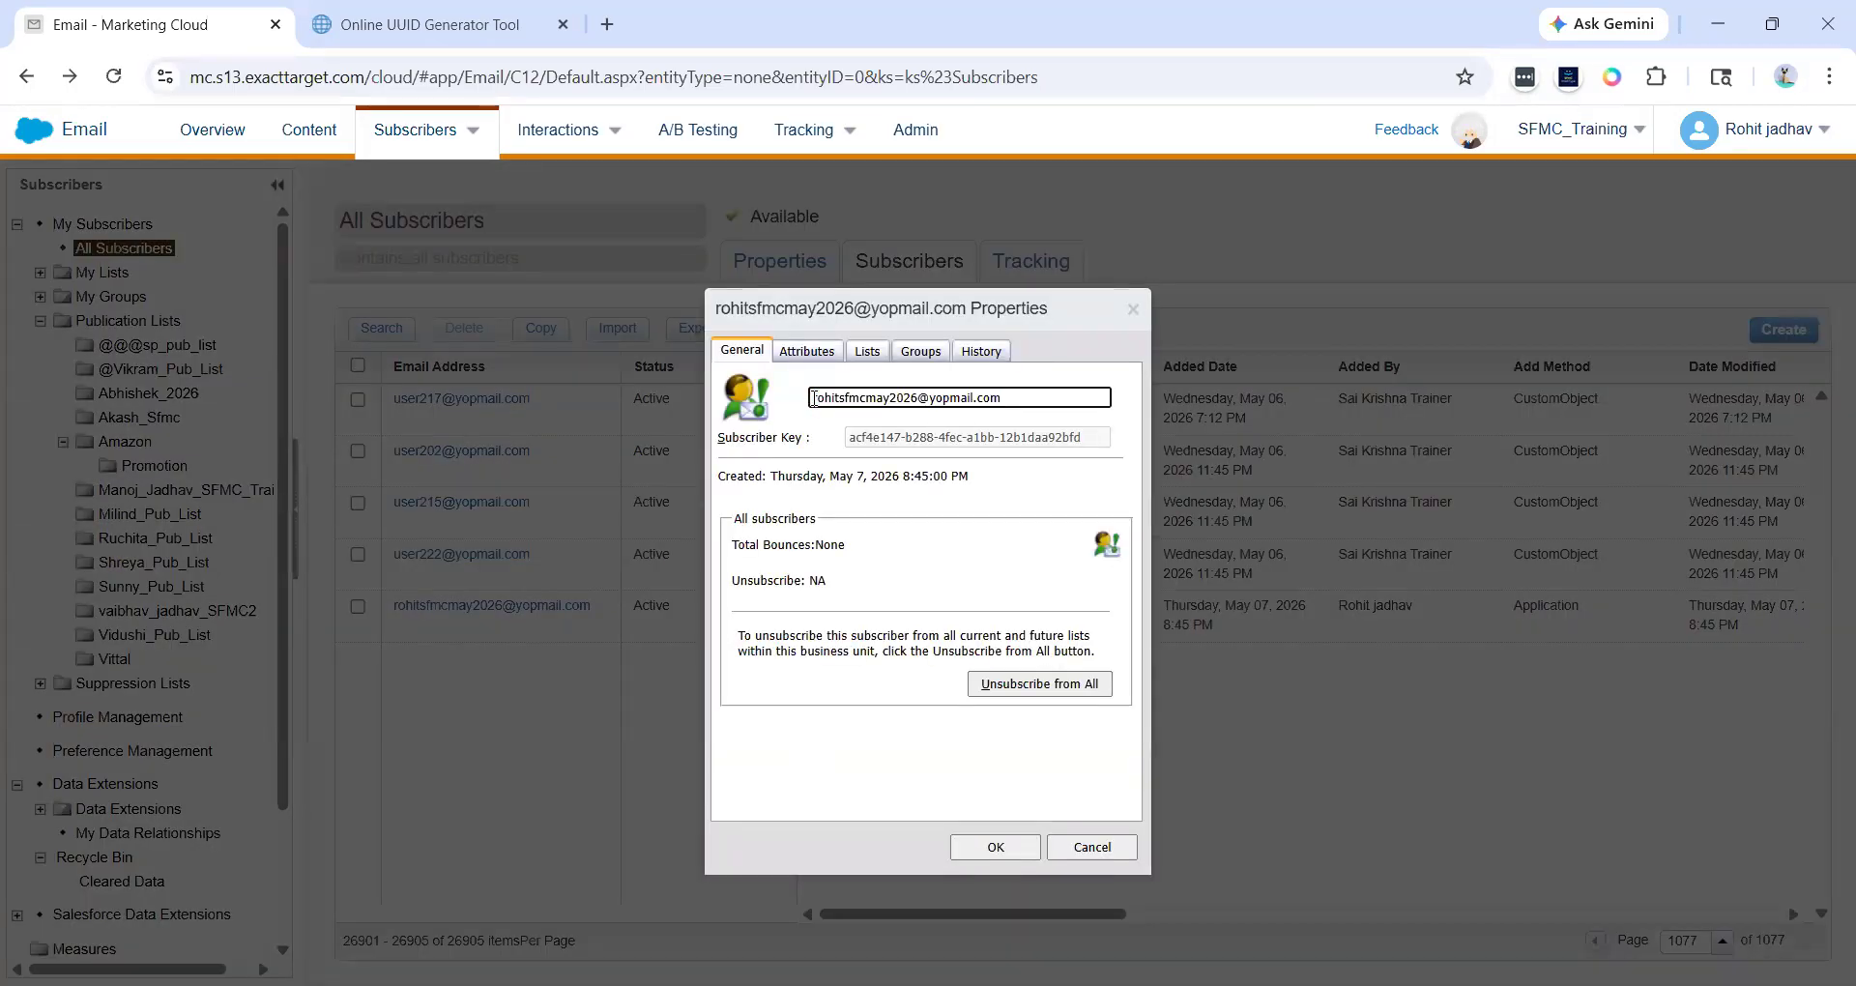
drag(1021, 399, 1097, 455)
click(776, 403)
click(1102, 458)
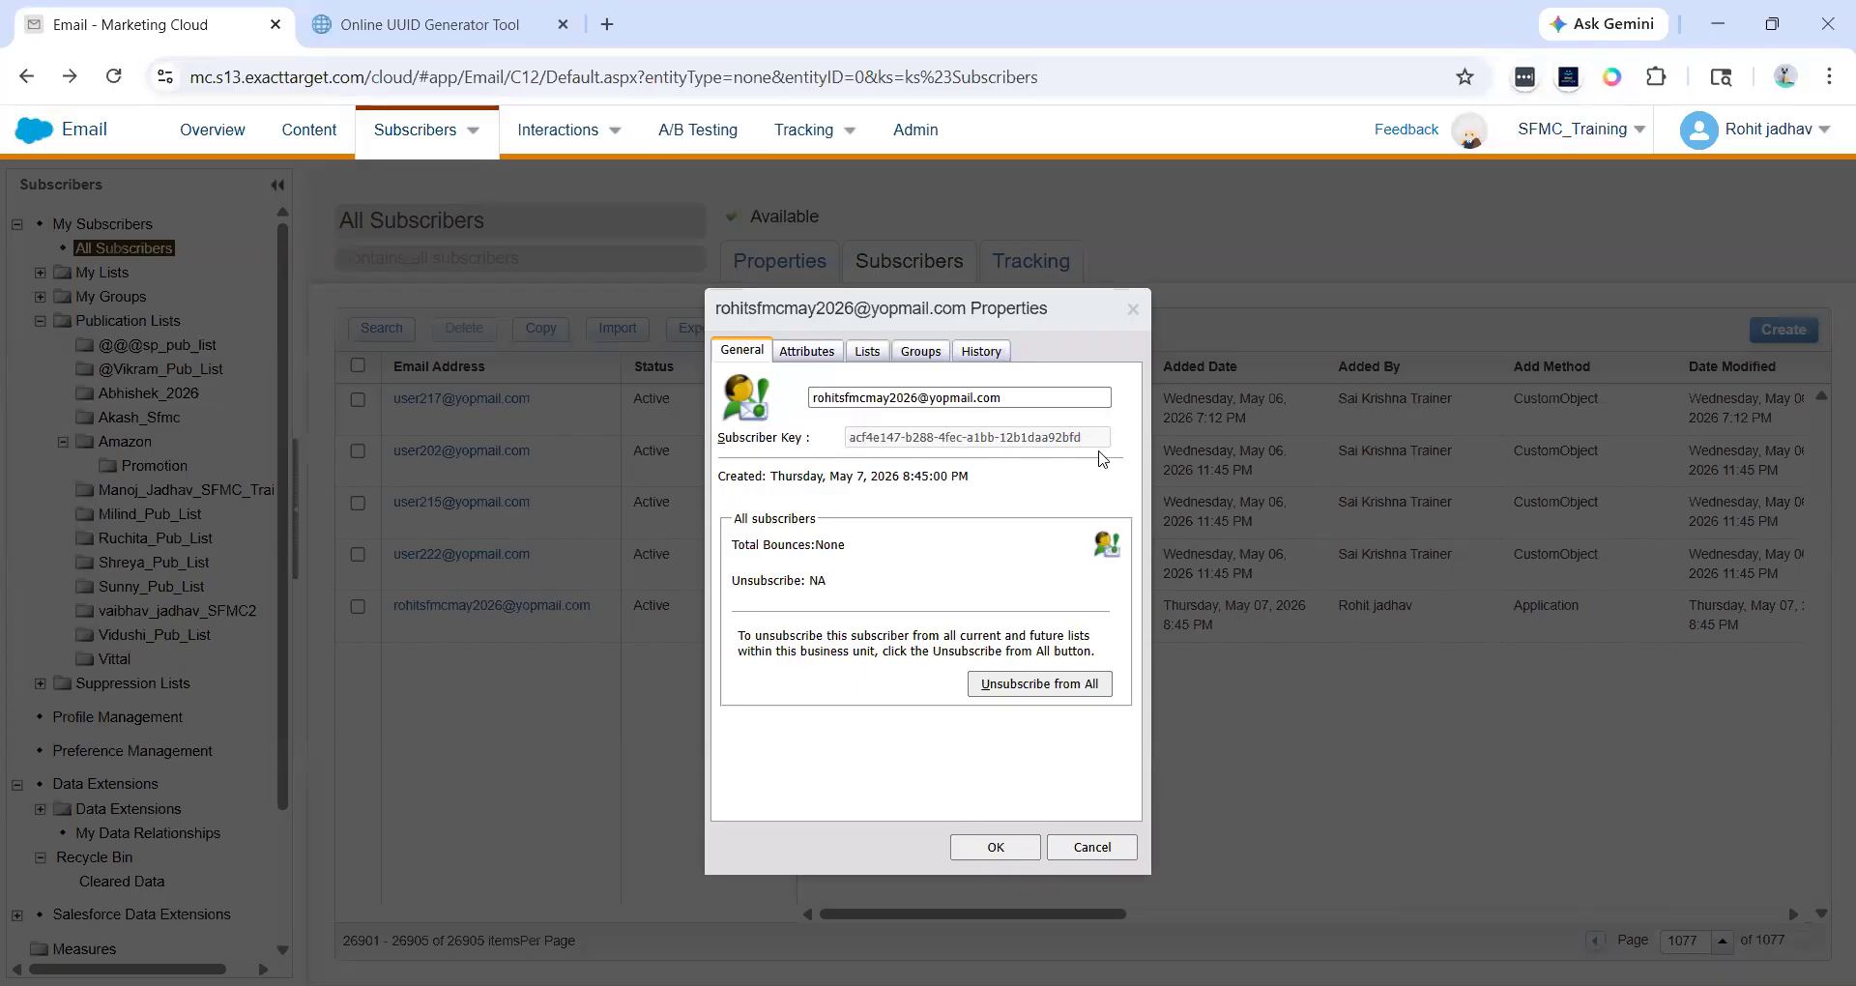
triple_click(1052, 404)
key(ctrl+c)
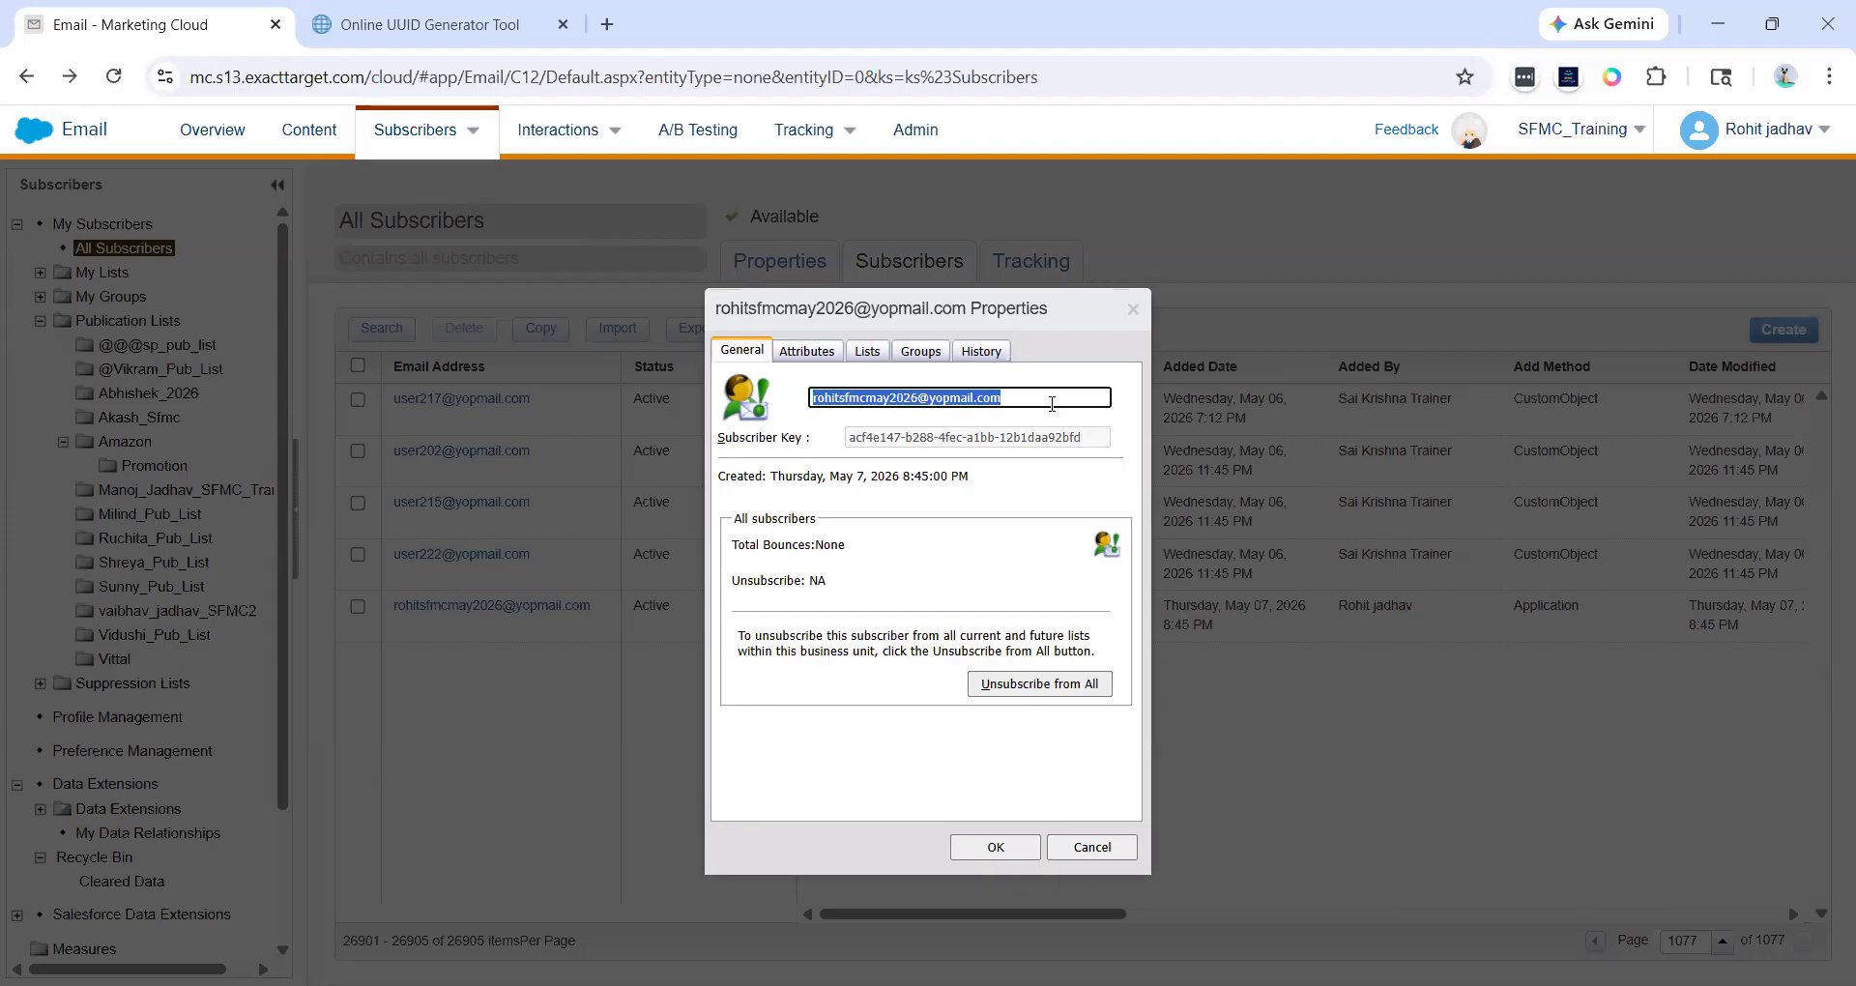
click(1133, 308)
- Start another Create Subscriber wizard and paste the e-mail address as its Subscriber Key
click(1767, 330)
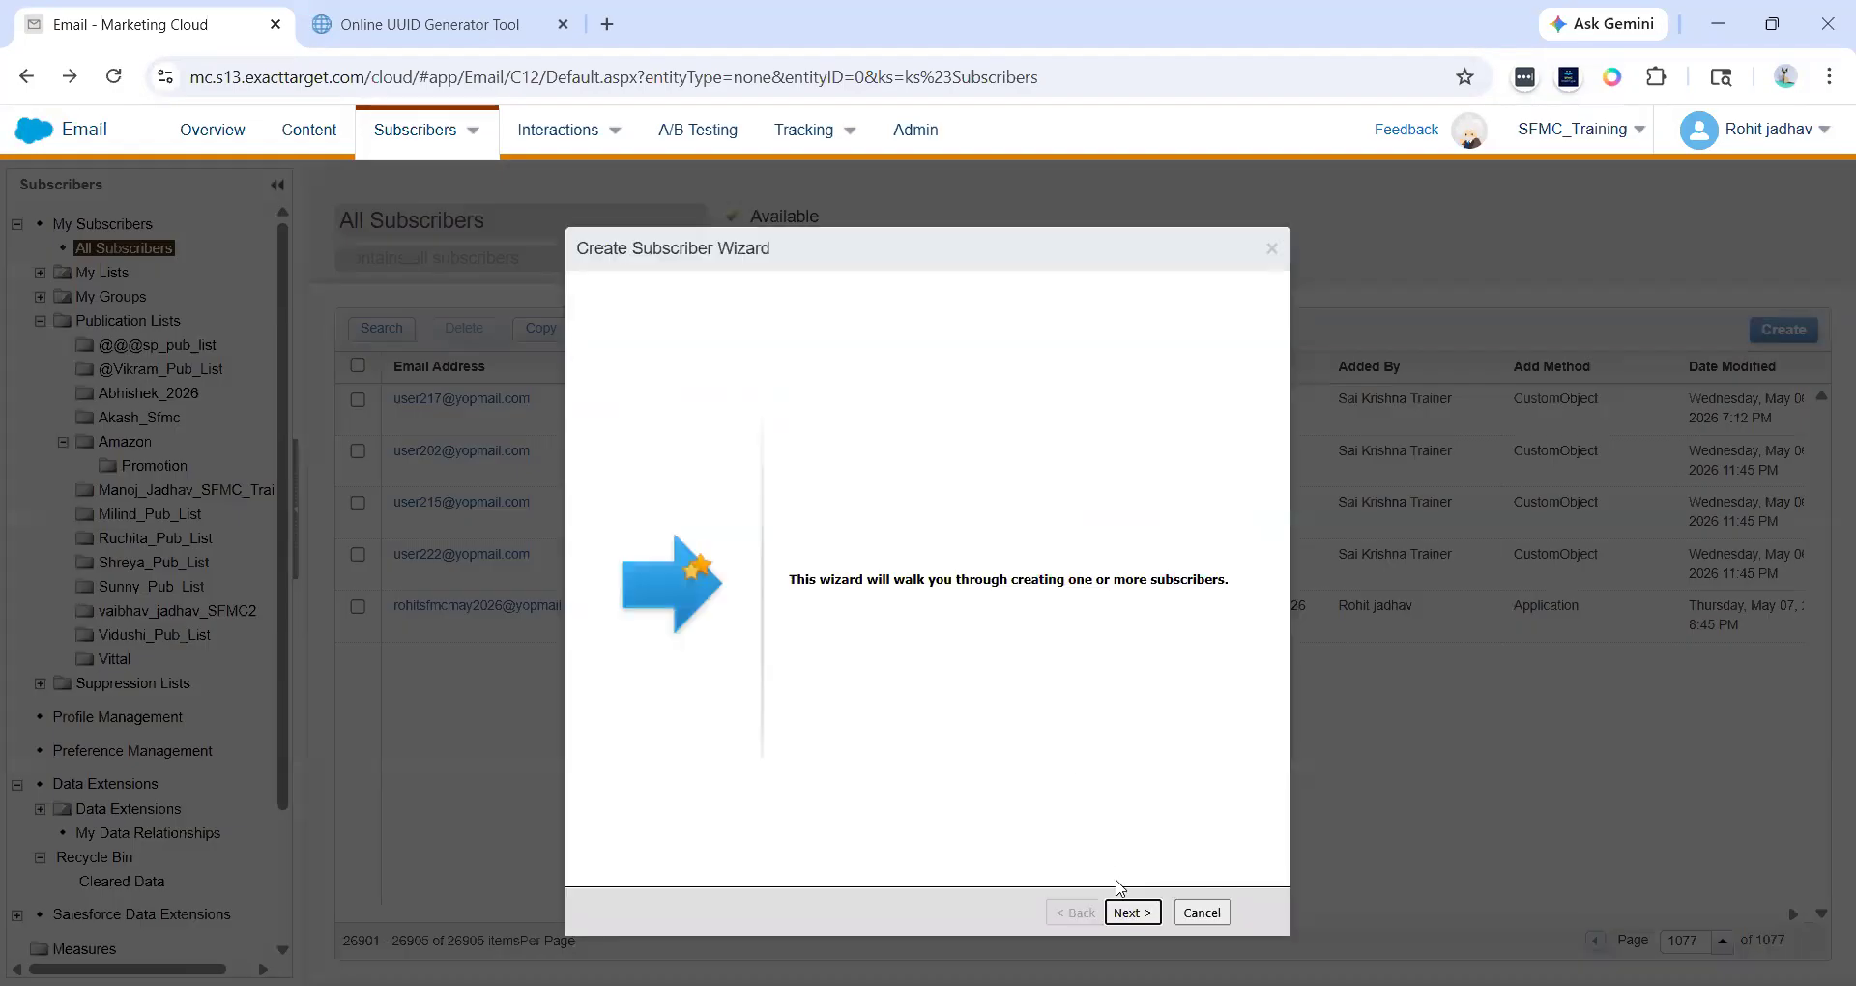
click(1133, 913)
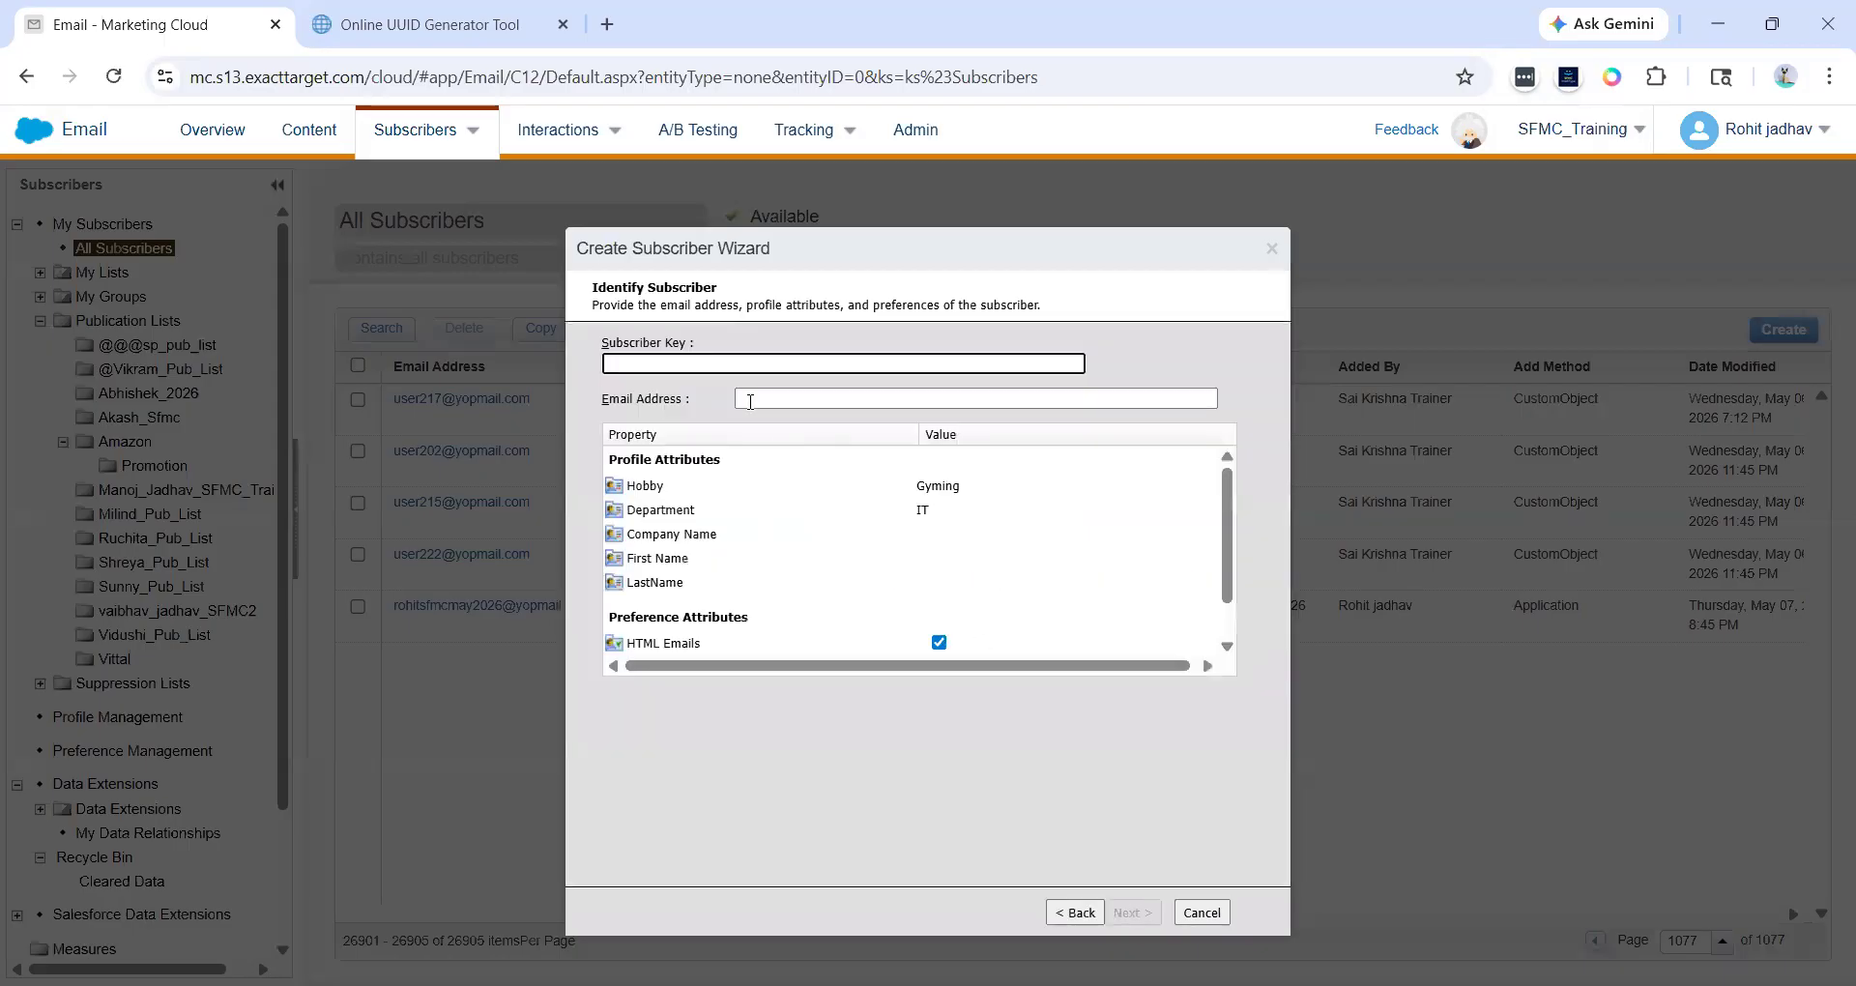
click(673, 364)
key(ctrl+v)
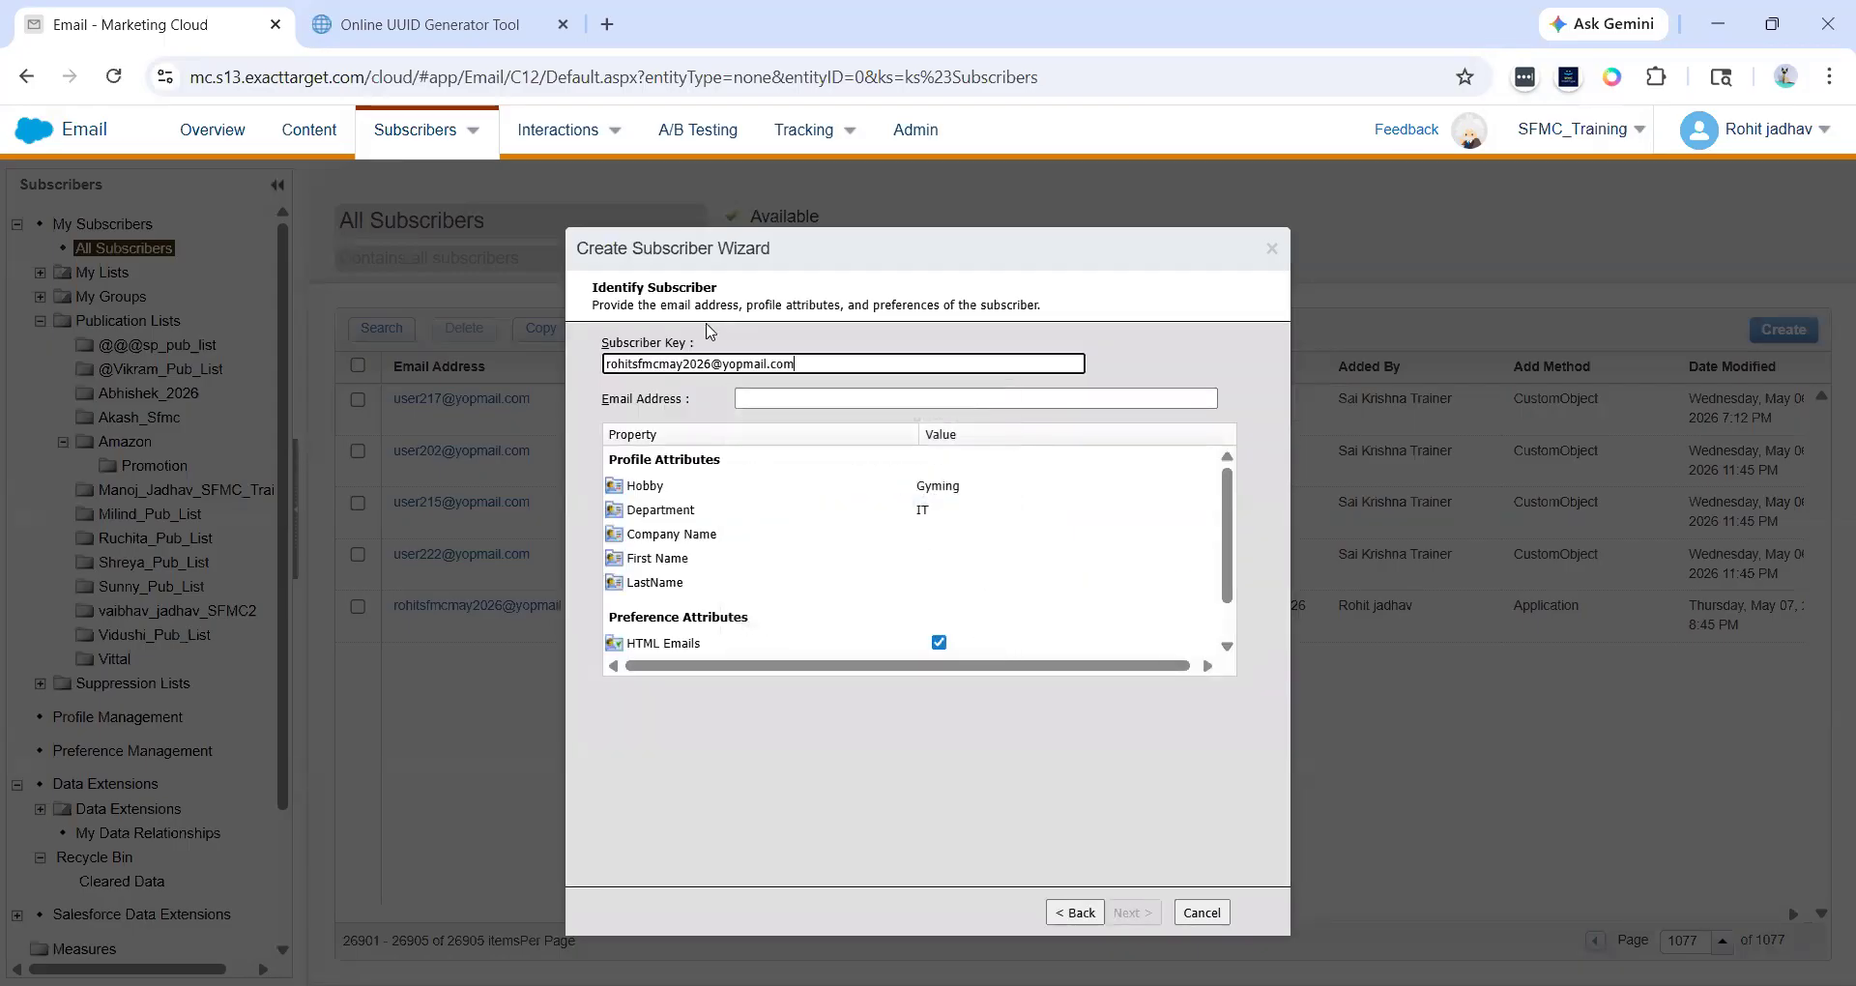
- Paste the same e-mail into Email Address and finish the wizard
click(745, 396)
key(ctrl+v)
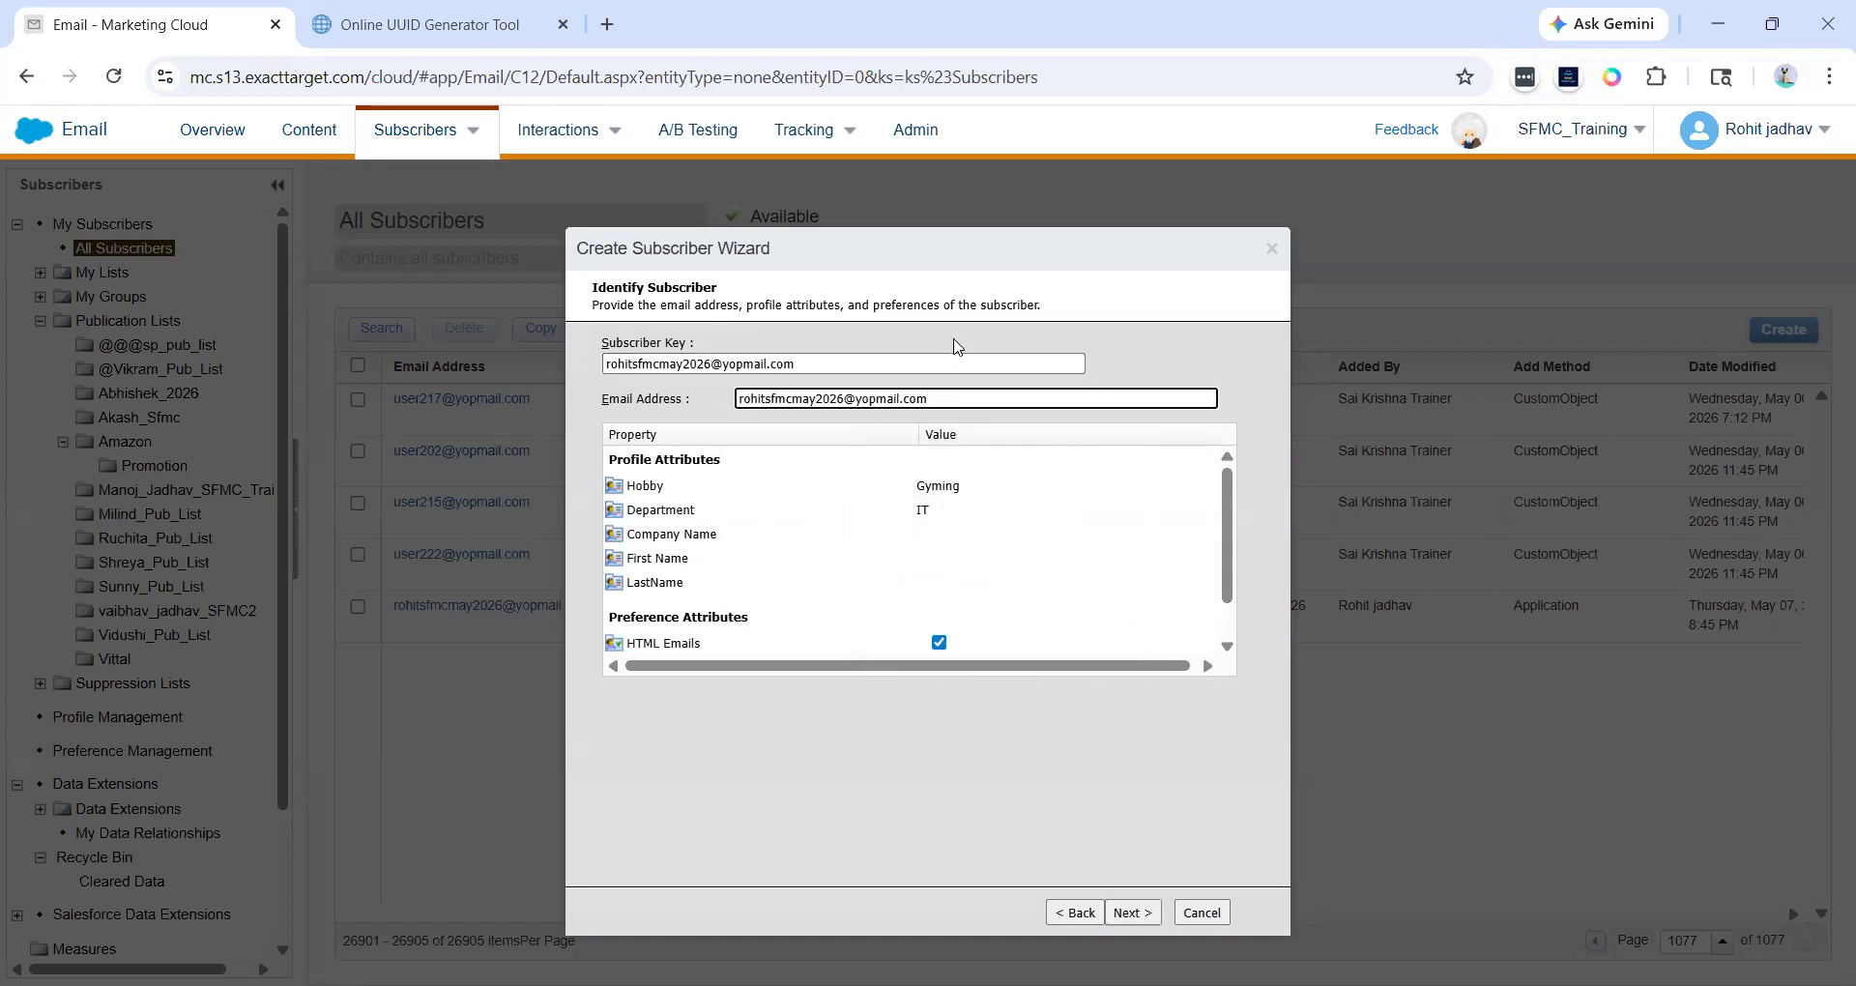
drag(930, 398, 734, 400)
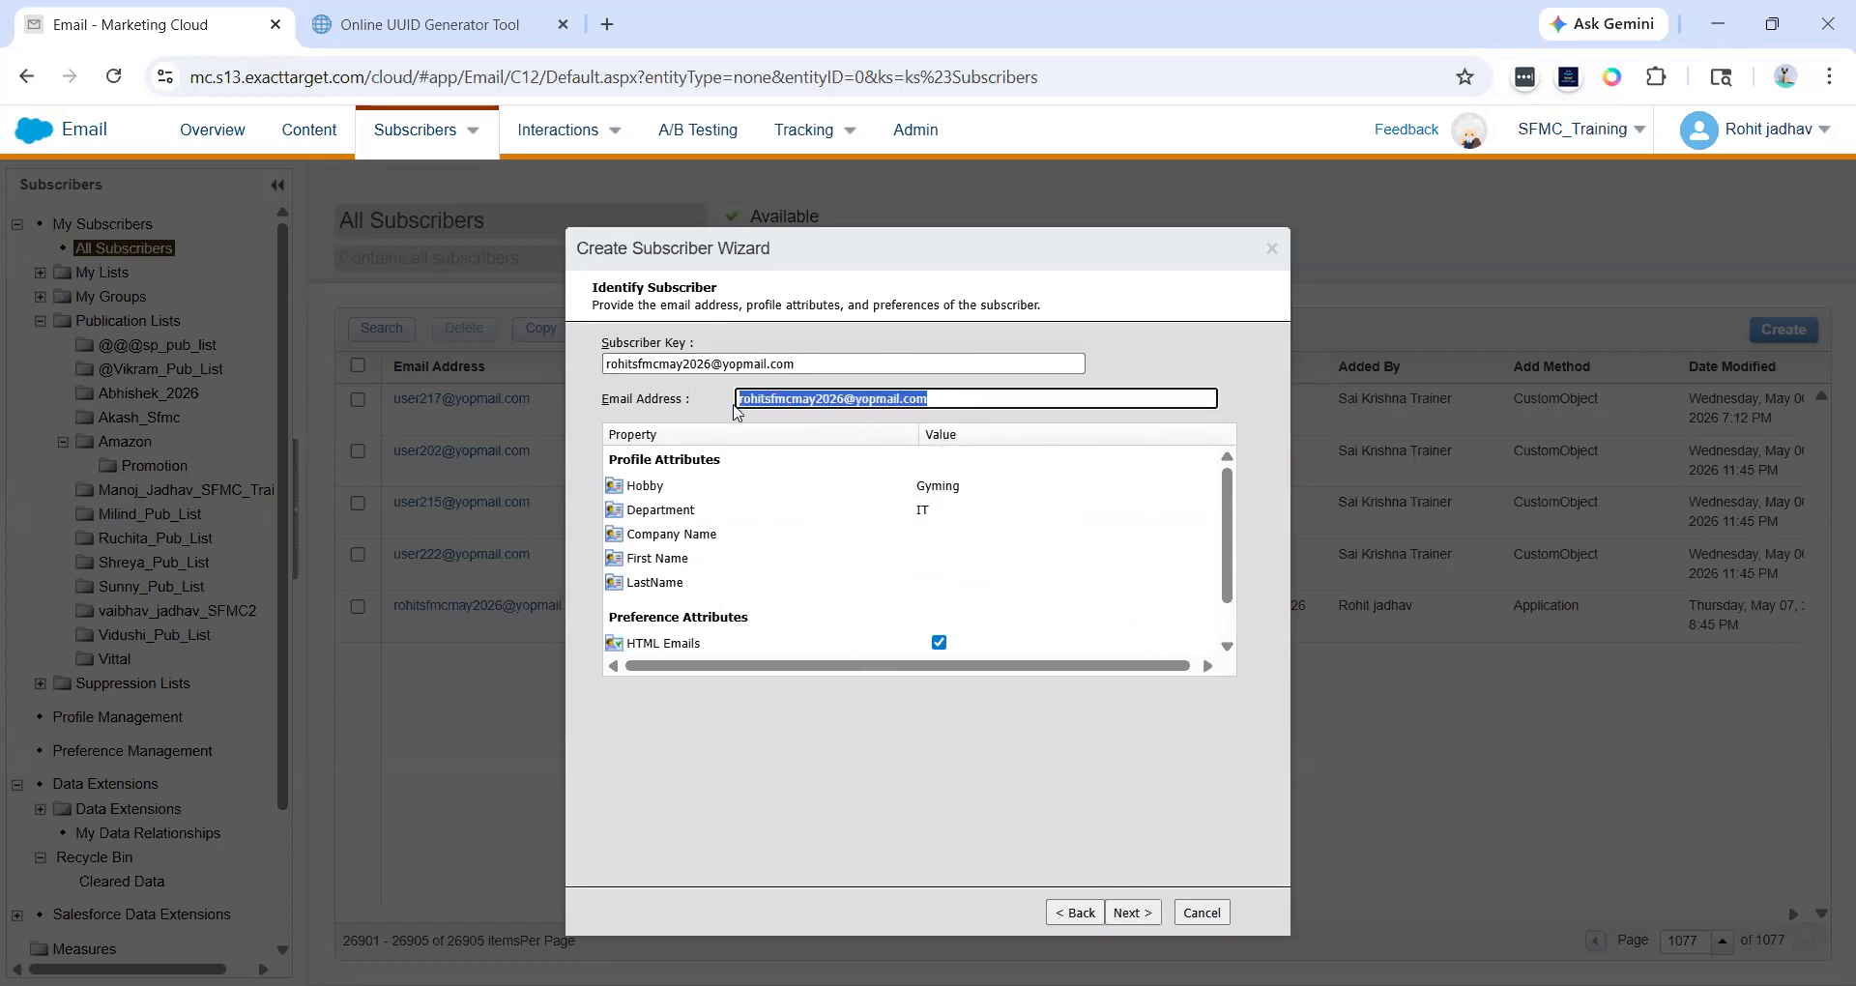
click(810, 367)
click(1139, 917)
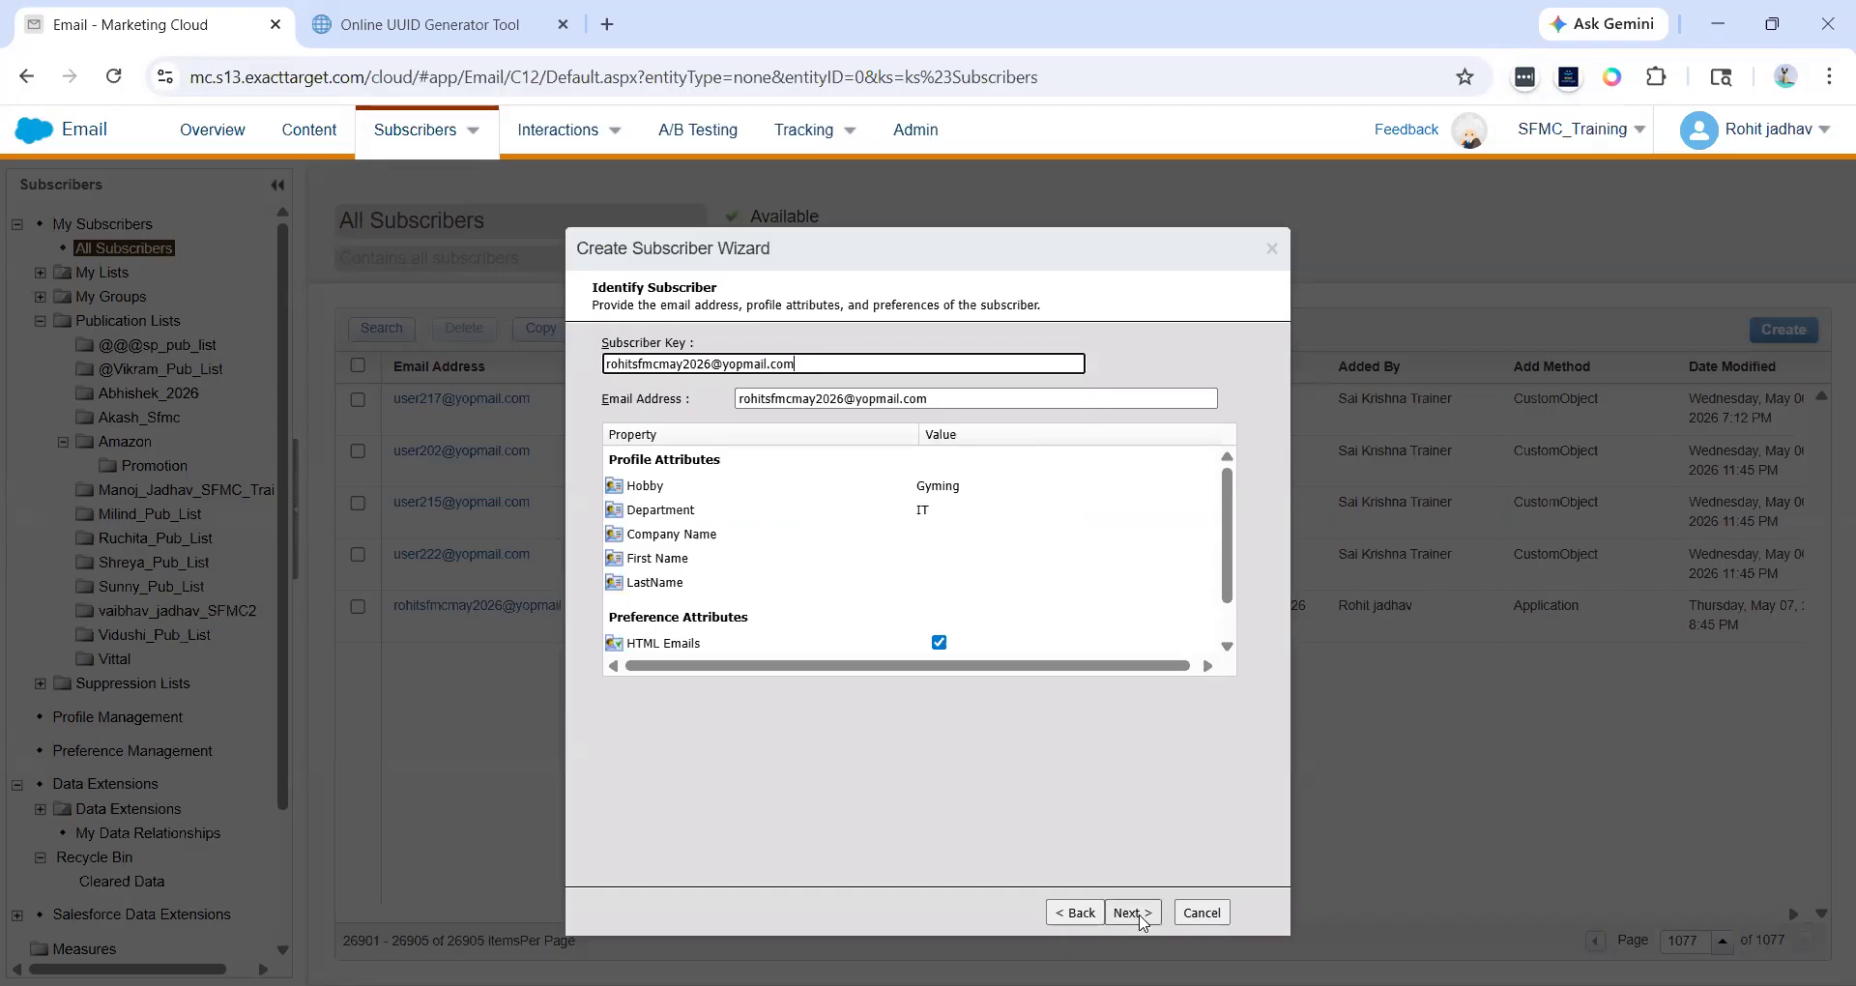
click(1140, 916)
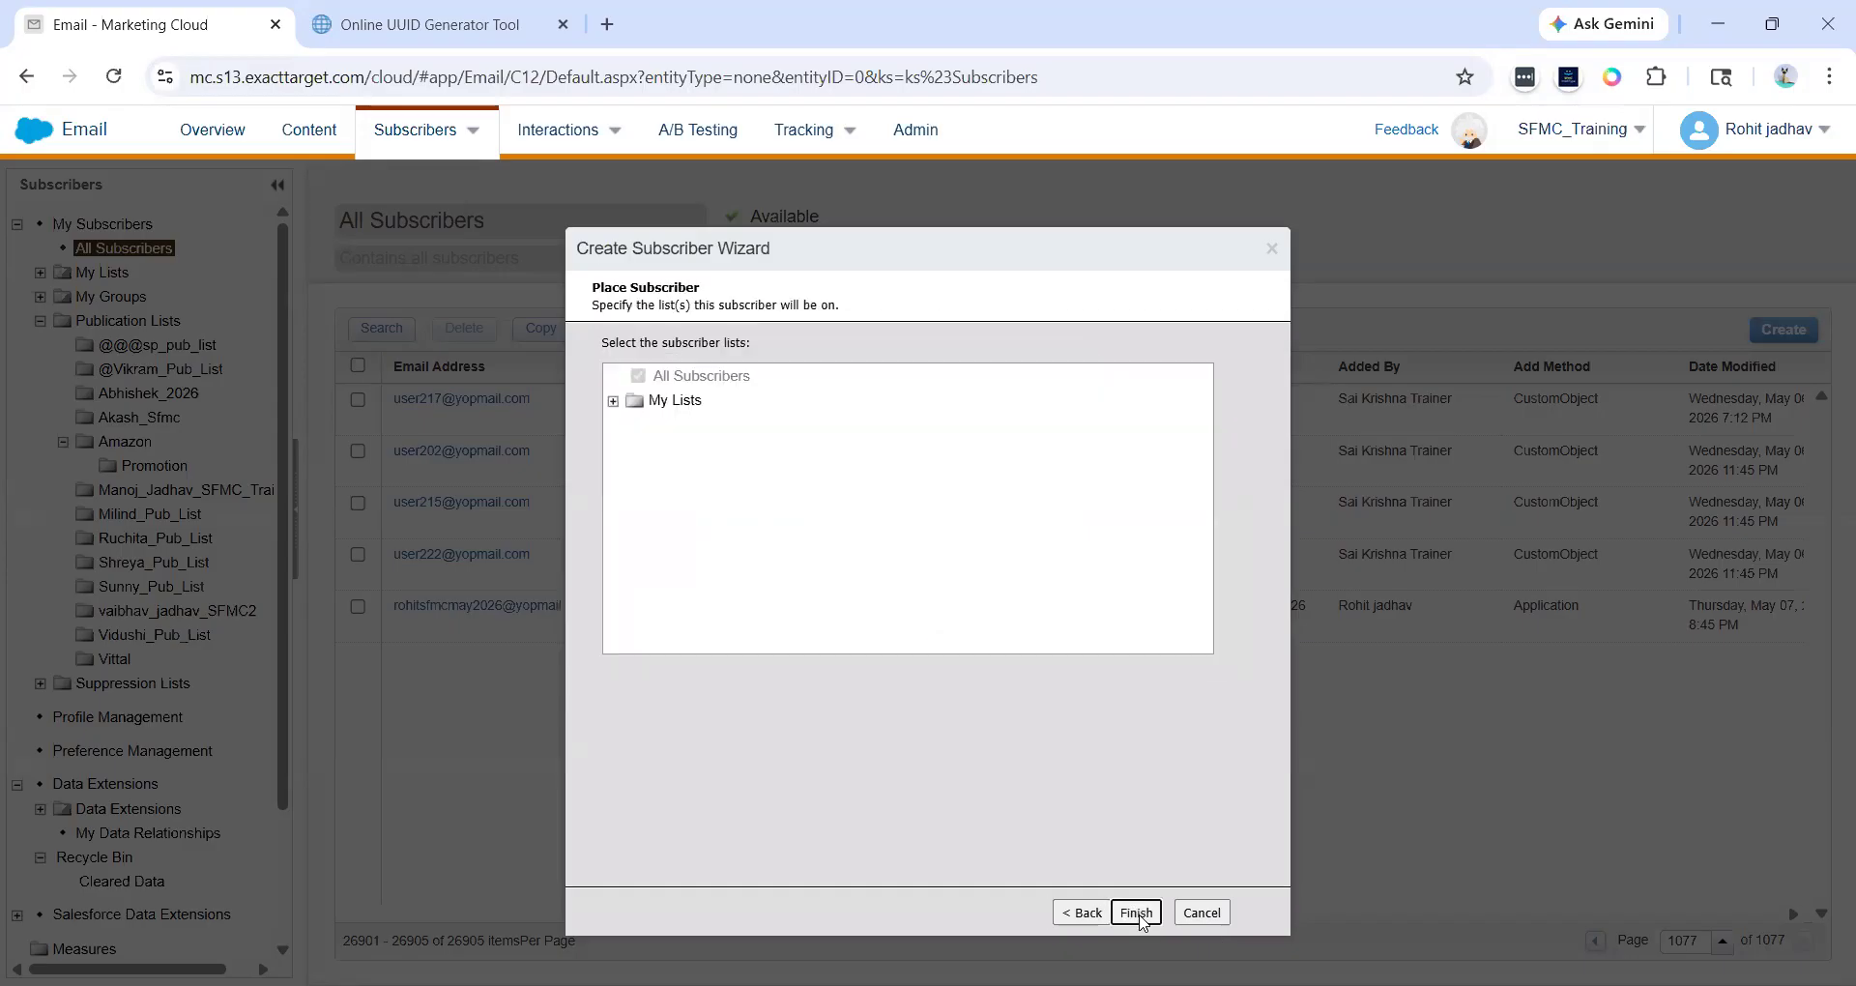
click(1138, 913)
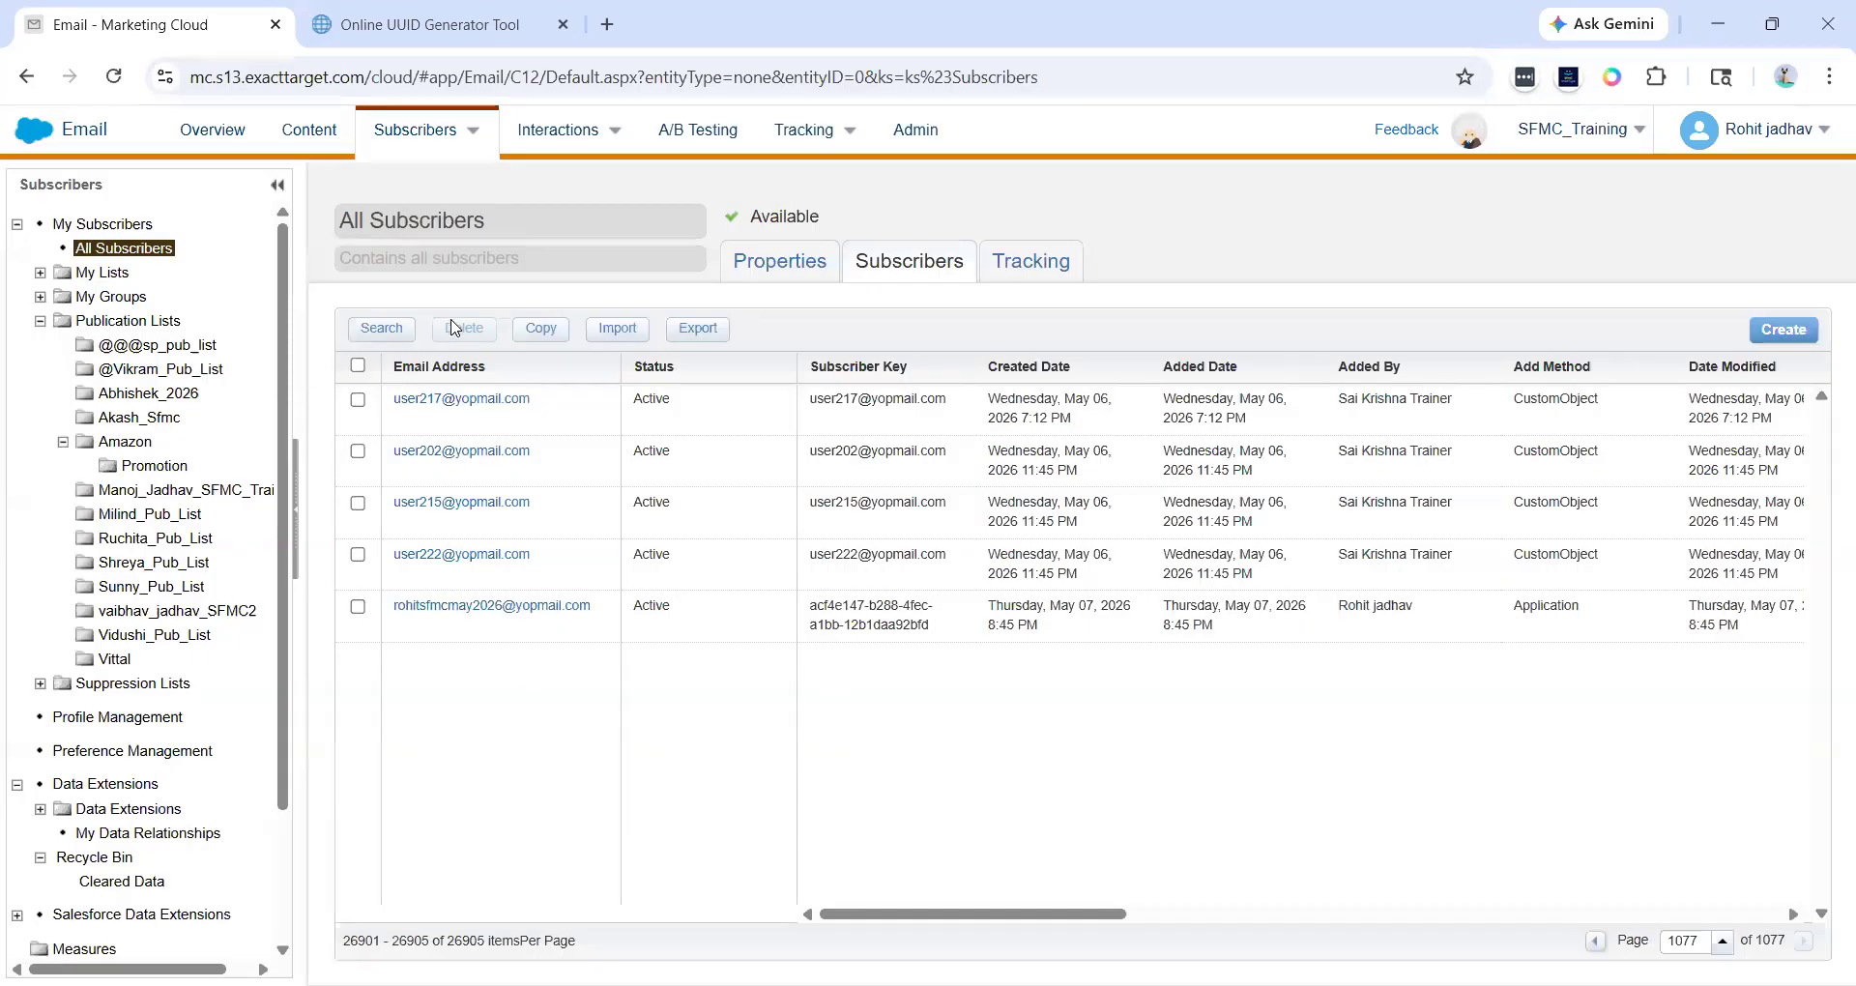
- Return to page 1077 and find the e-mail on the page to compare both new subscribers' rows
click(160, 250)
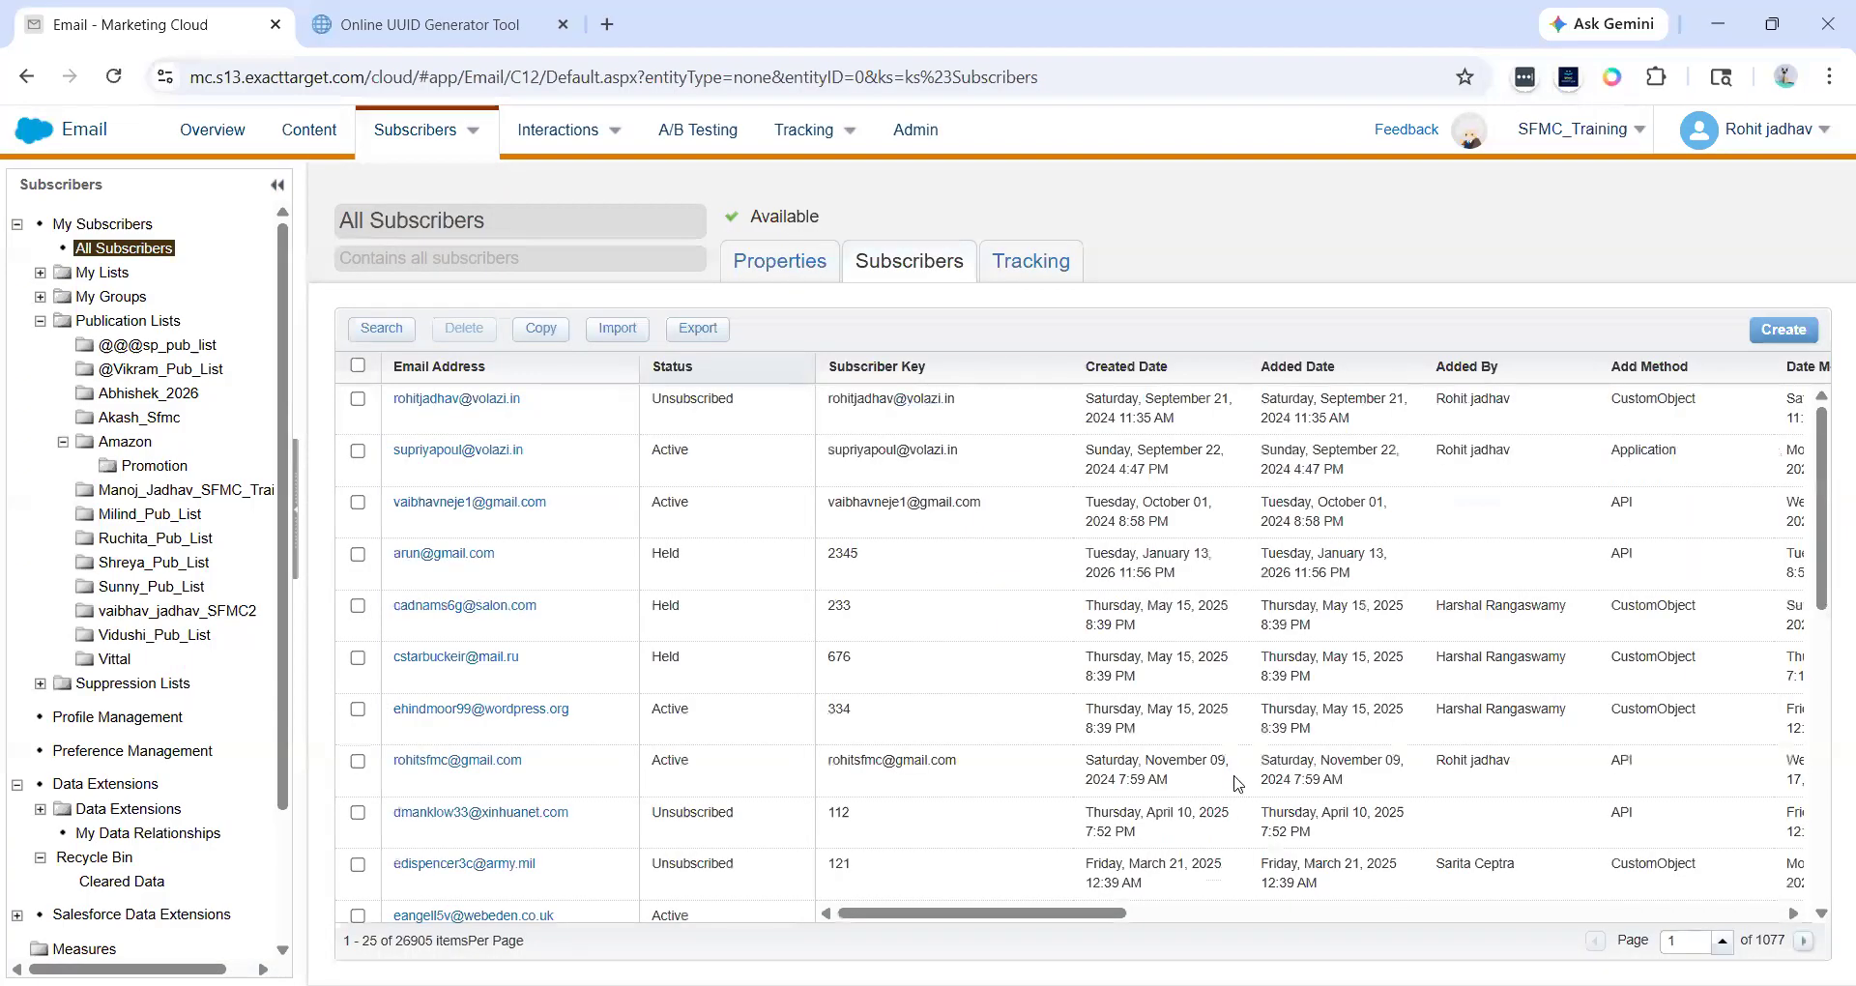
click(1697, 942)
text(077)
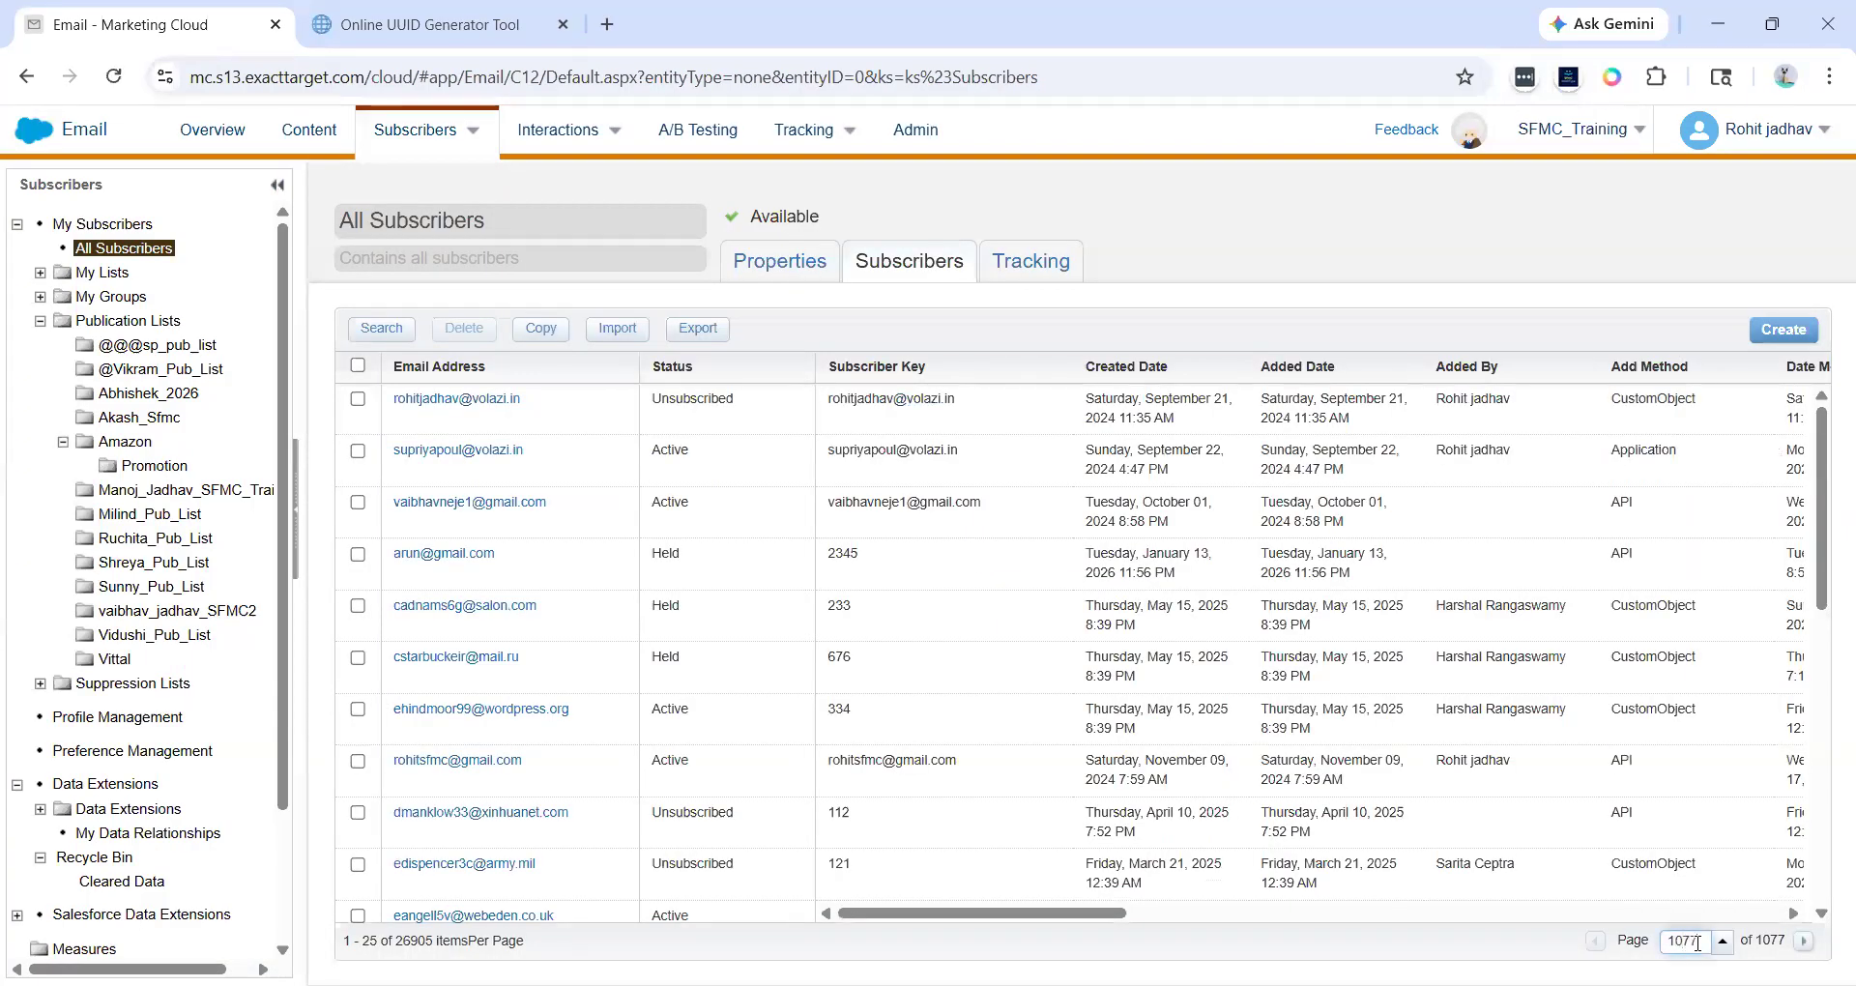
key(Return)
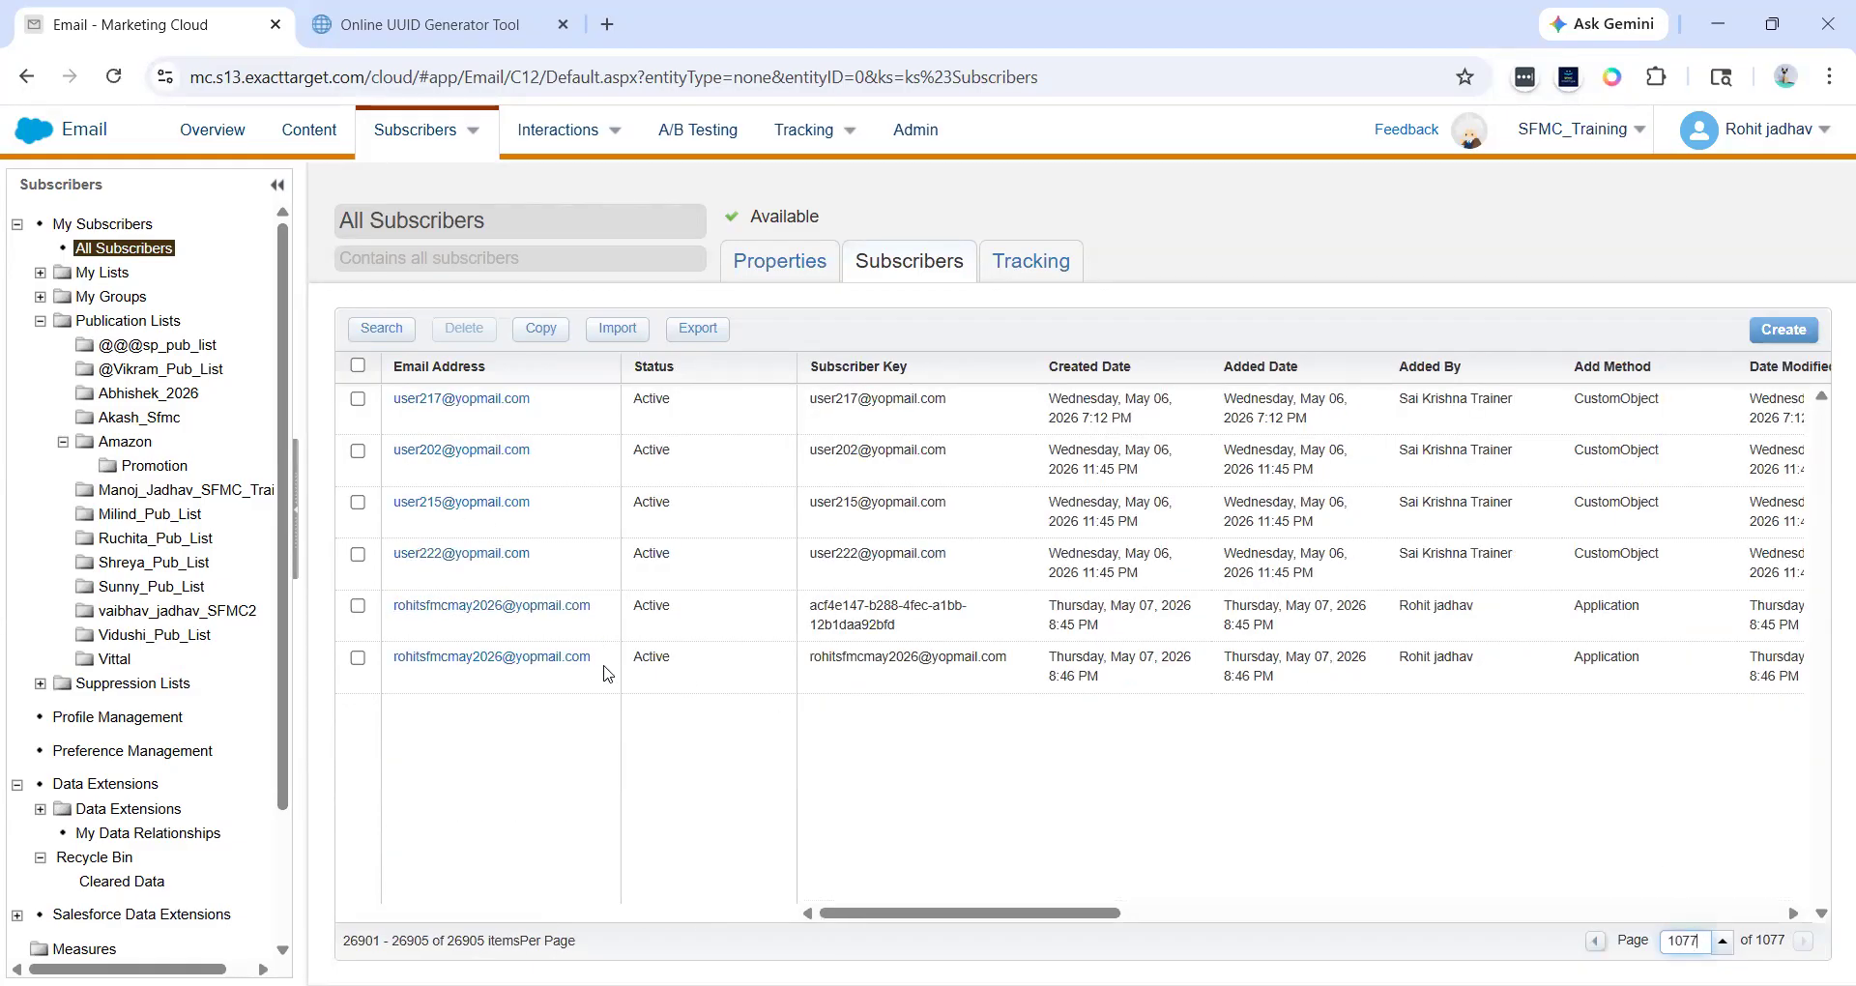
drag(603, 667, 381, 696)
key(ctrl+f)
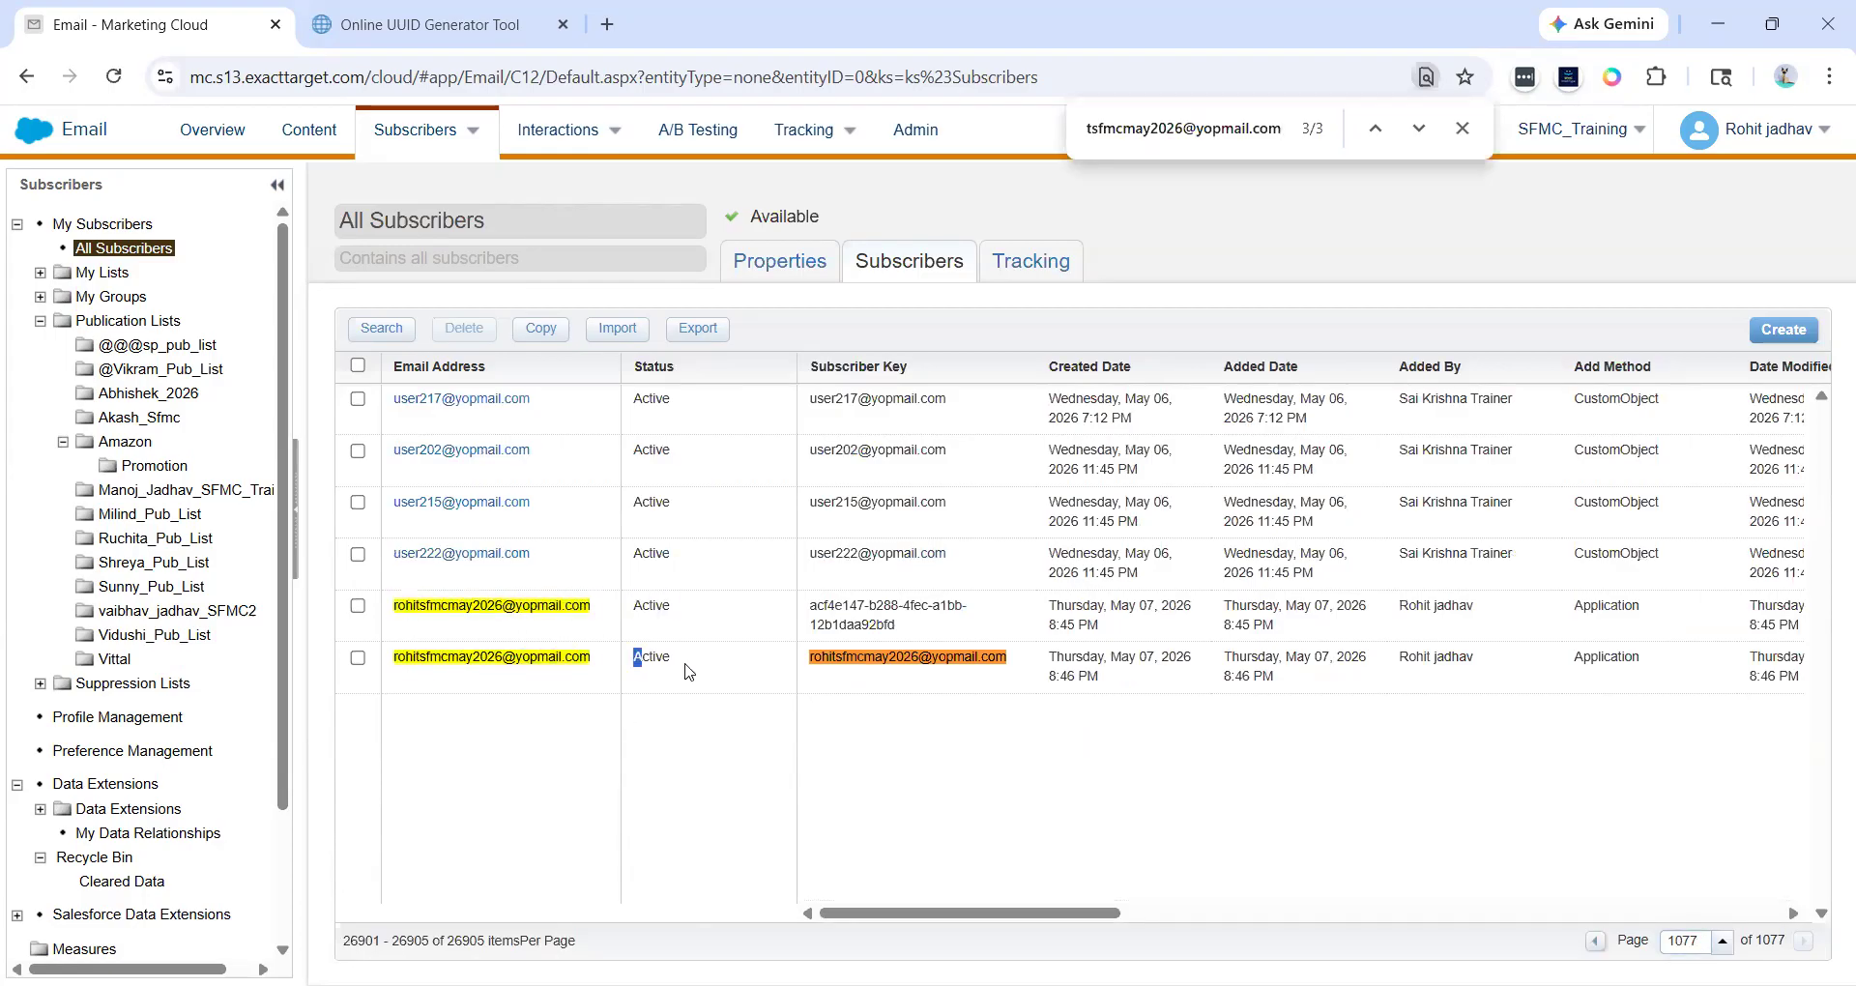
drag(806, 600, 1003, 649)
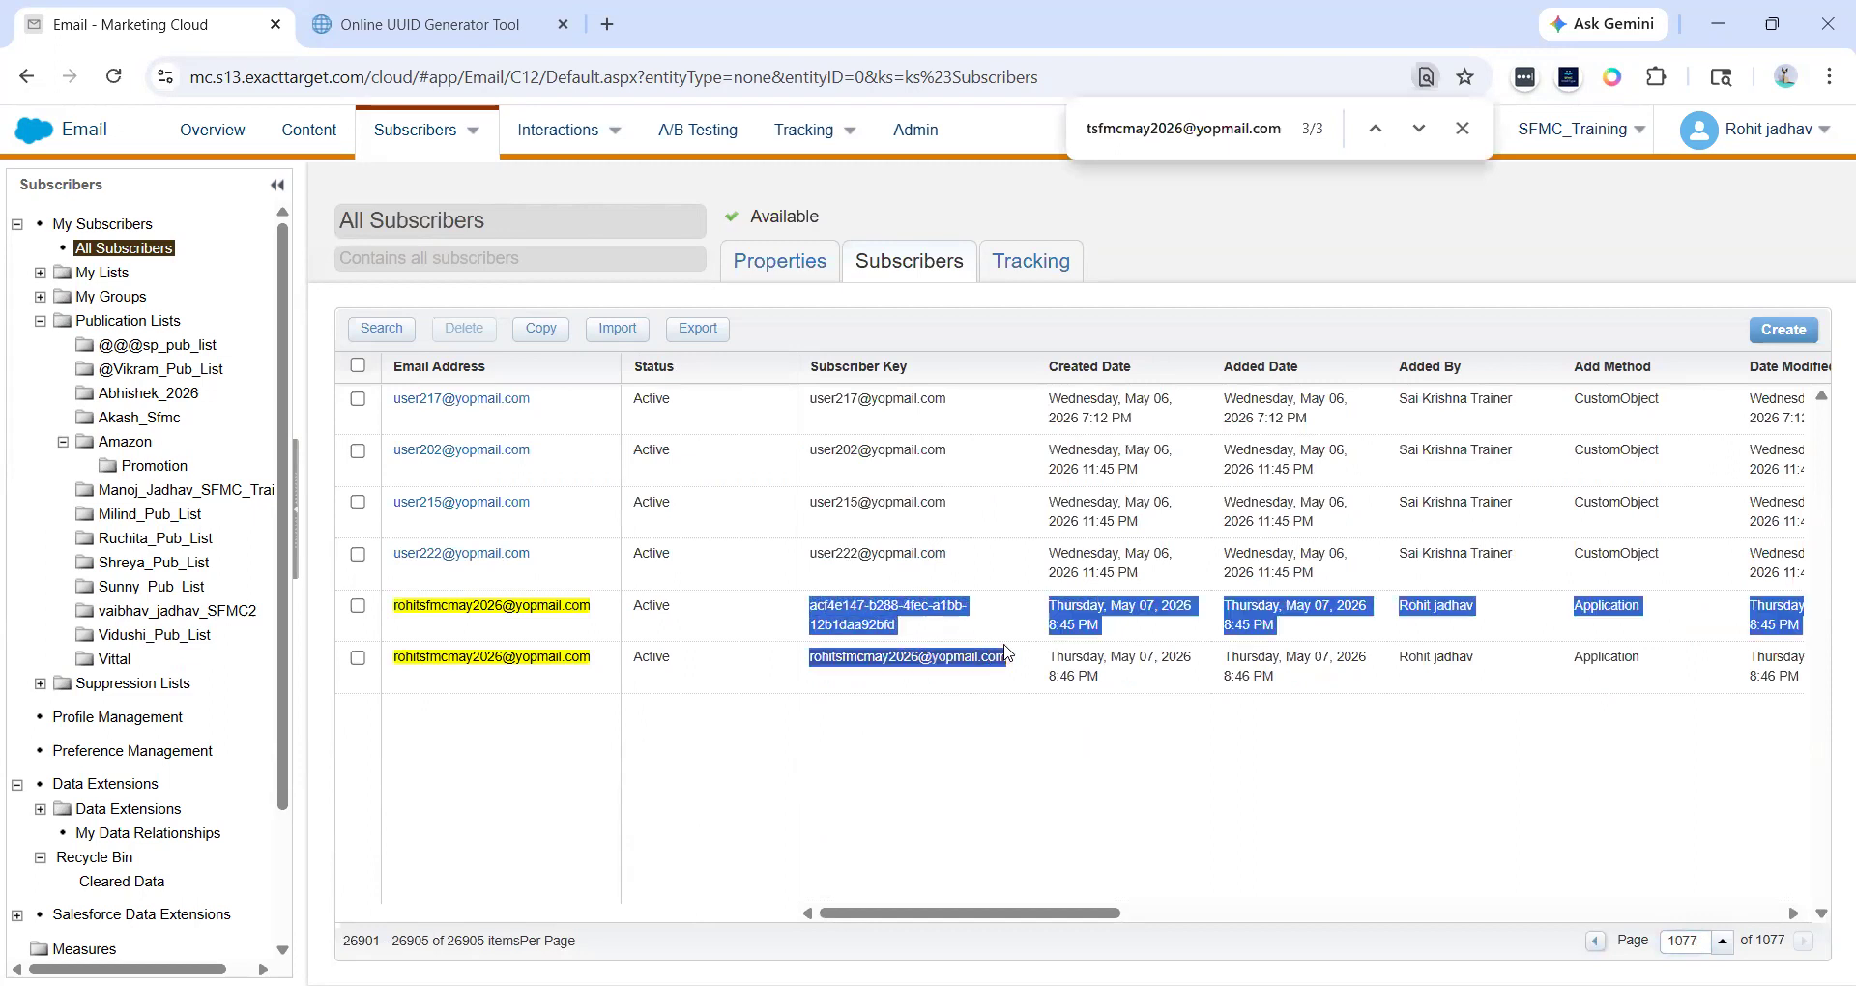
click(1003, 647)
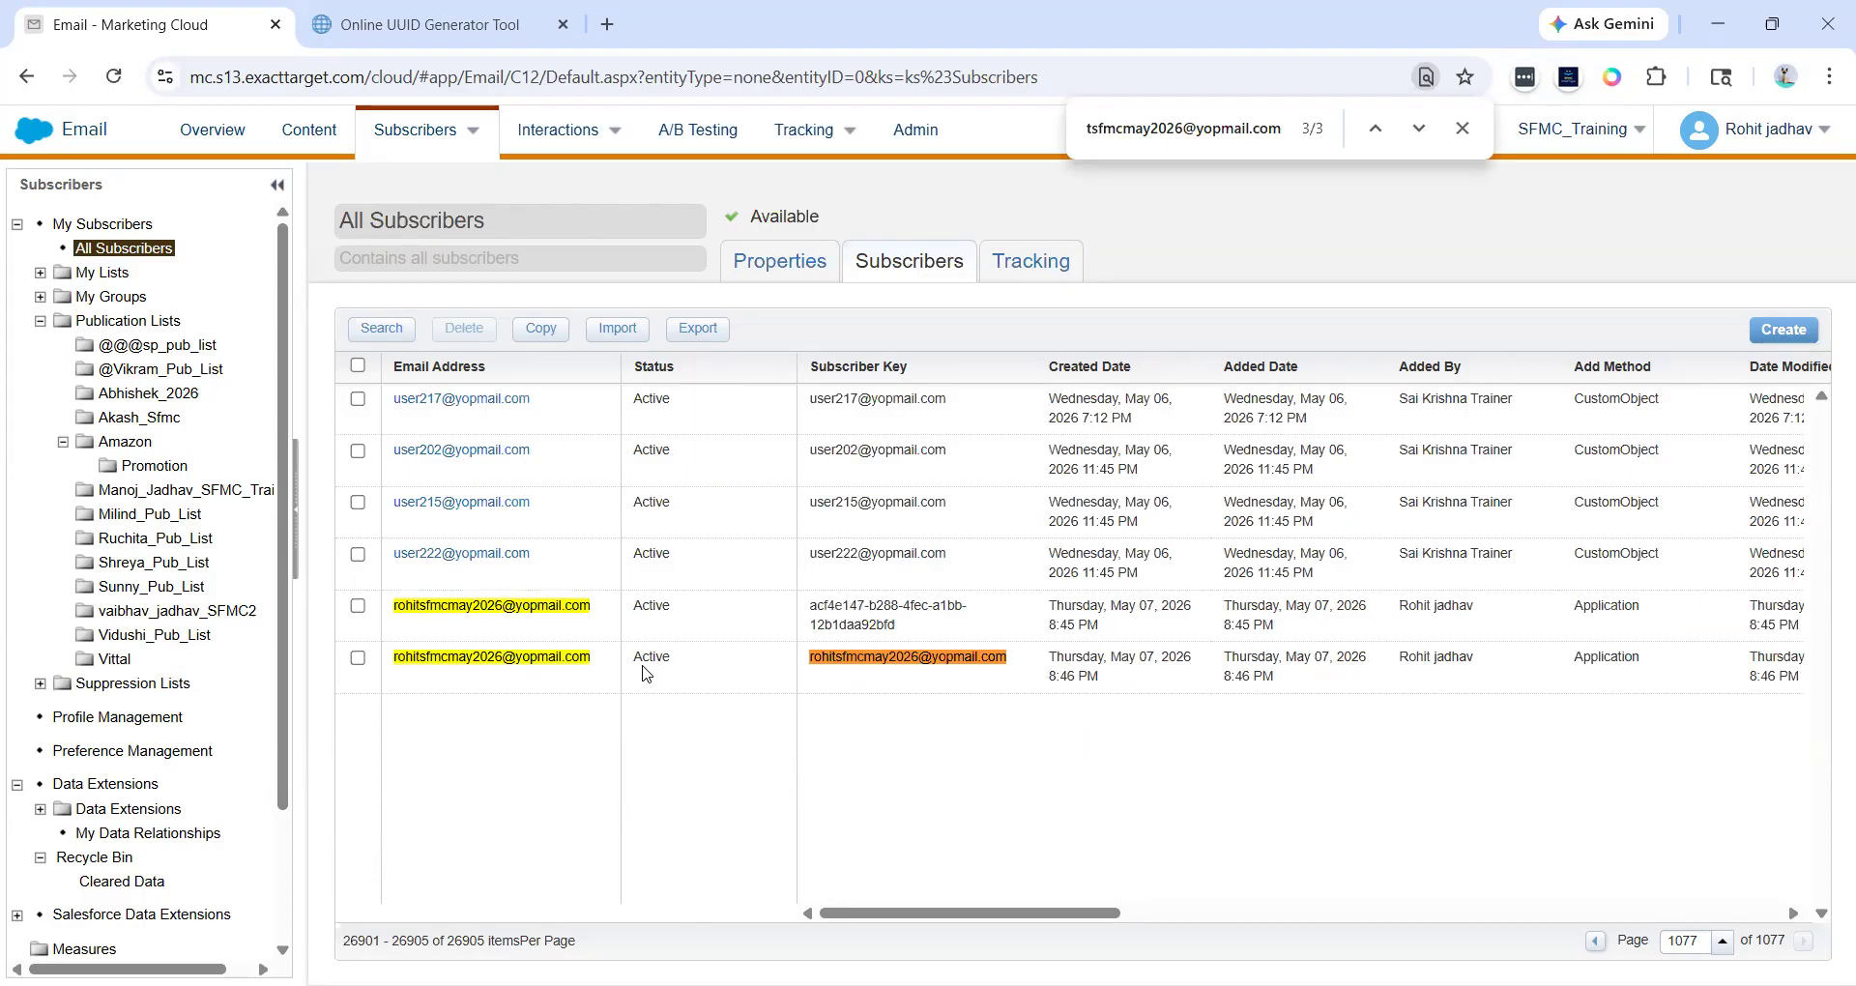
- Open the e-mail-keyed subscriber's properties, change its e-mail address to end in 2027 before the domain, and save
click(557, 658)
click(990, 397)
click(915, 397)
key(BackSpace)
text(7)
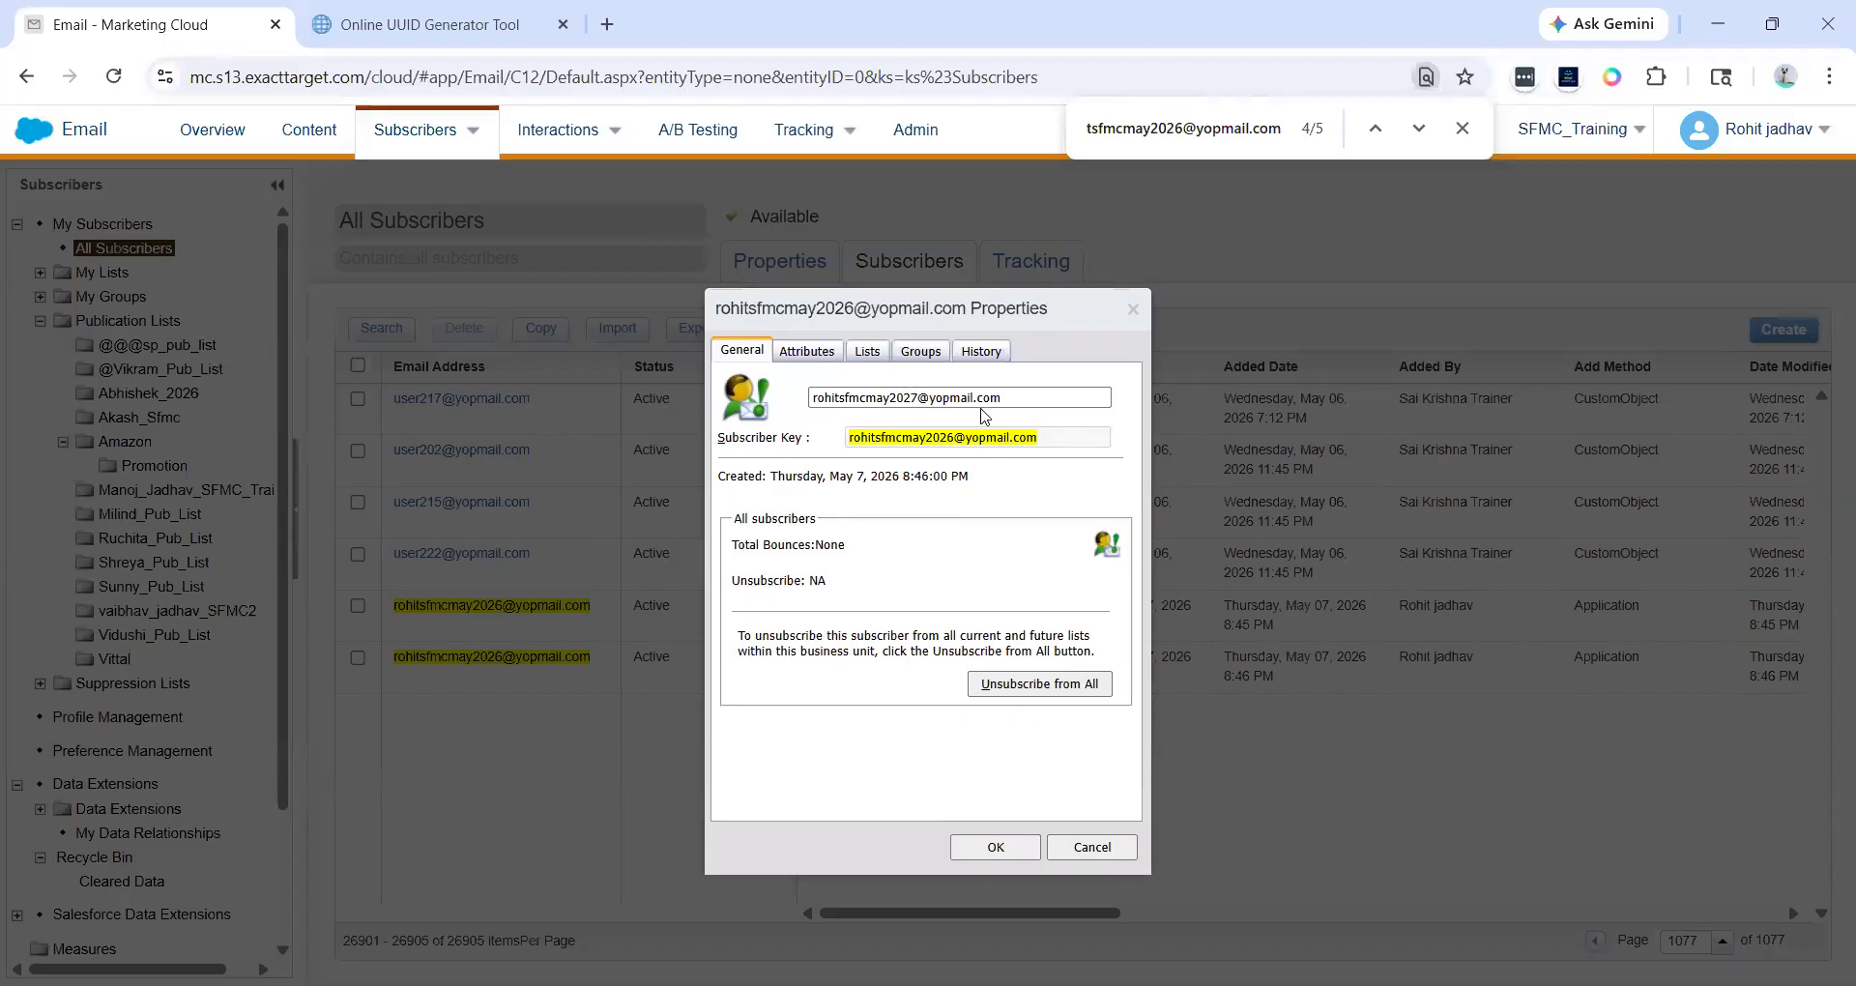
drag(1010, 397, 808, 402)
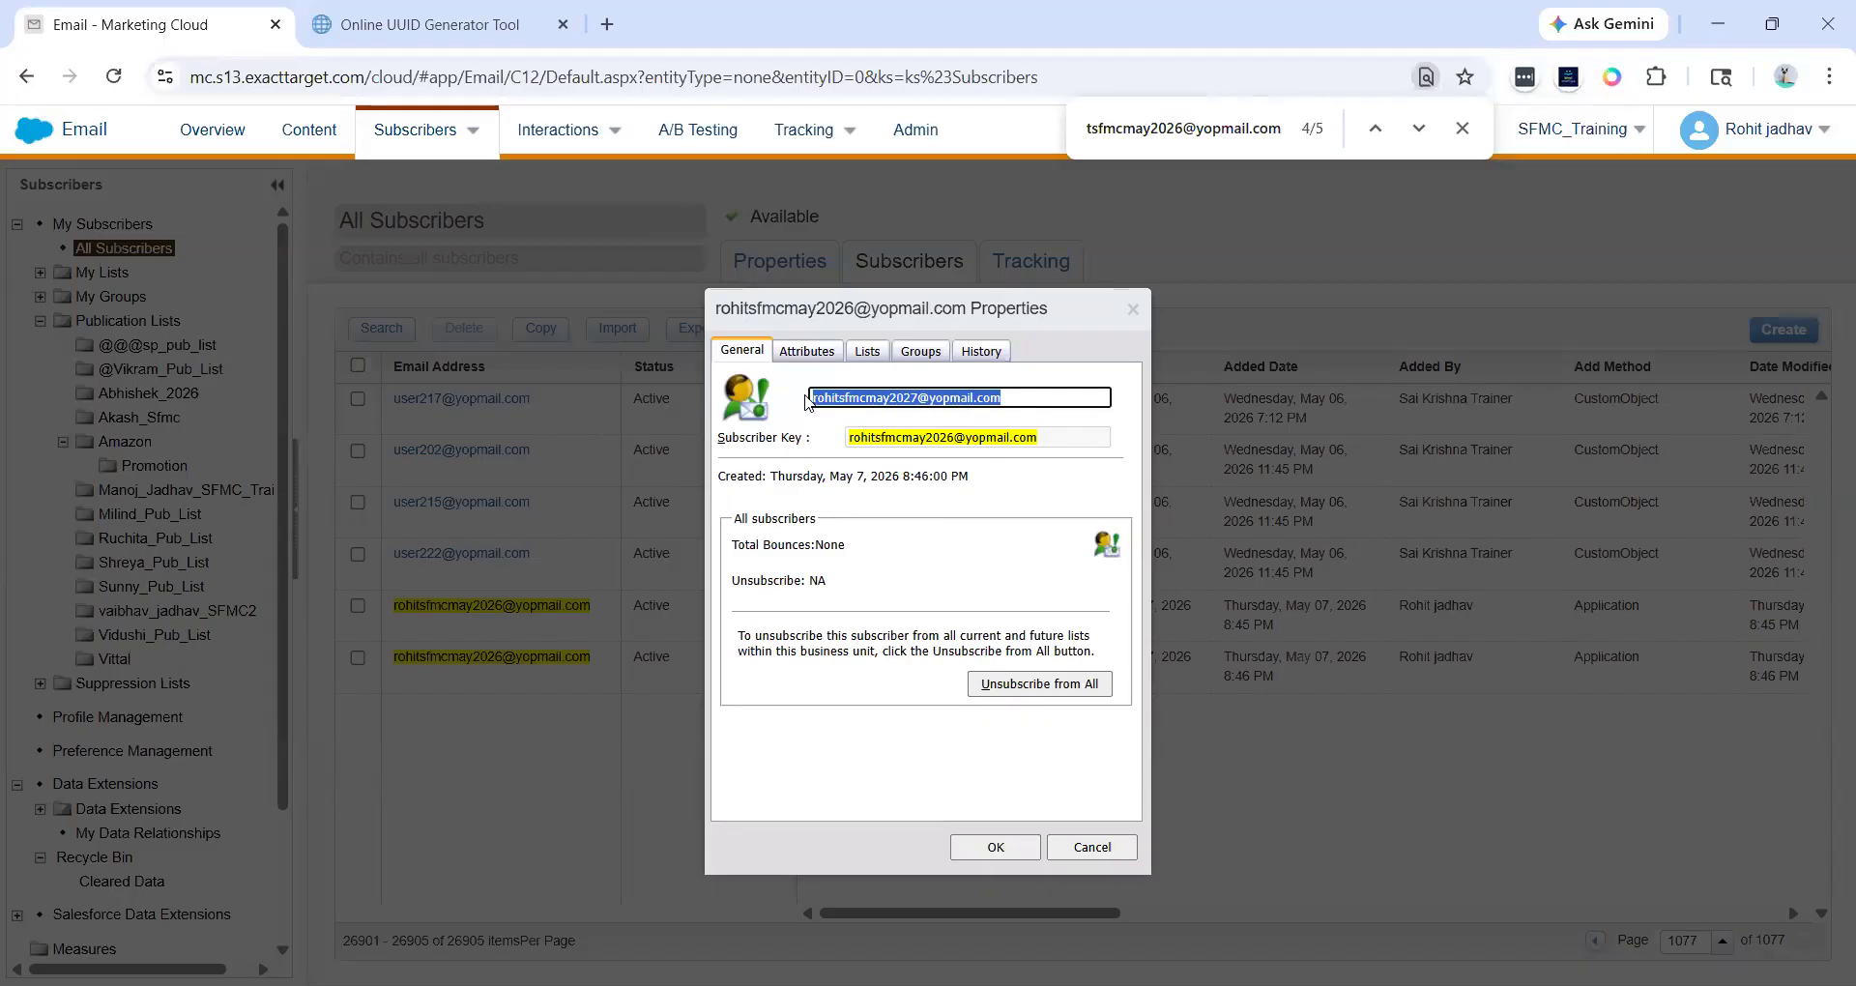
click(890, 398)
drag(850, 440, 1050, 443)
click(1050, 443)
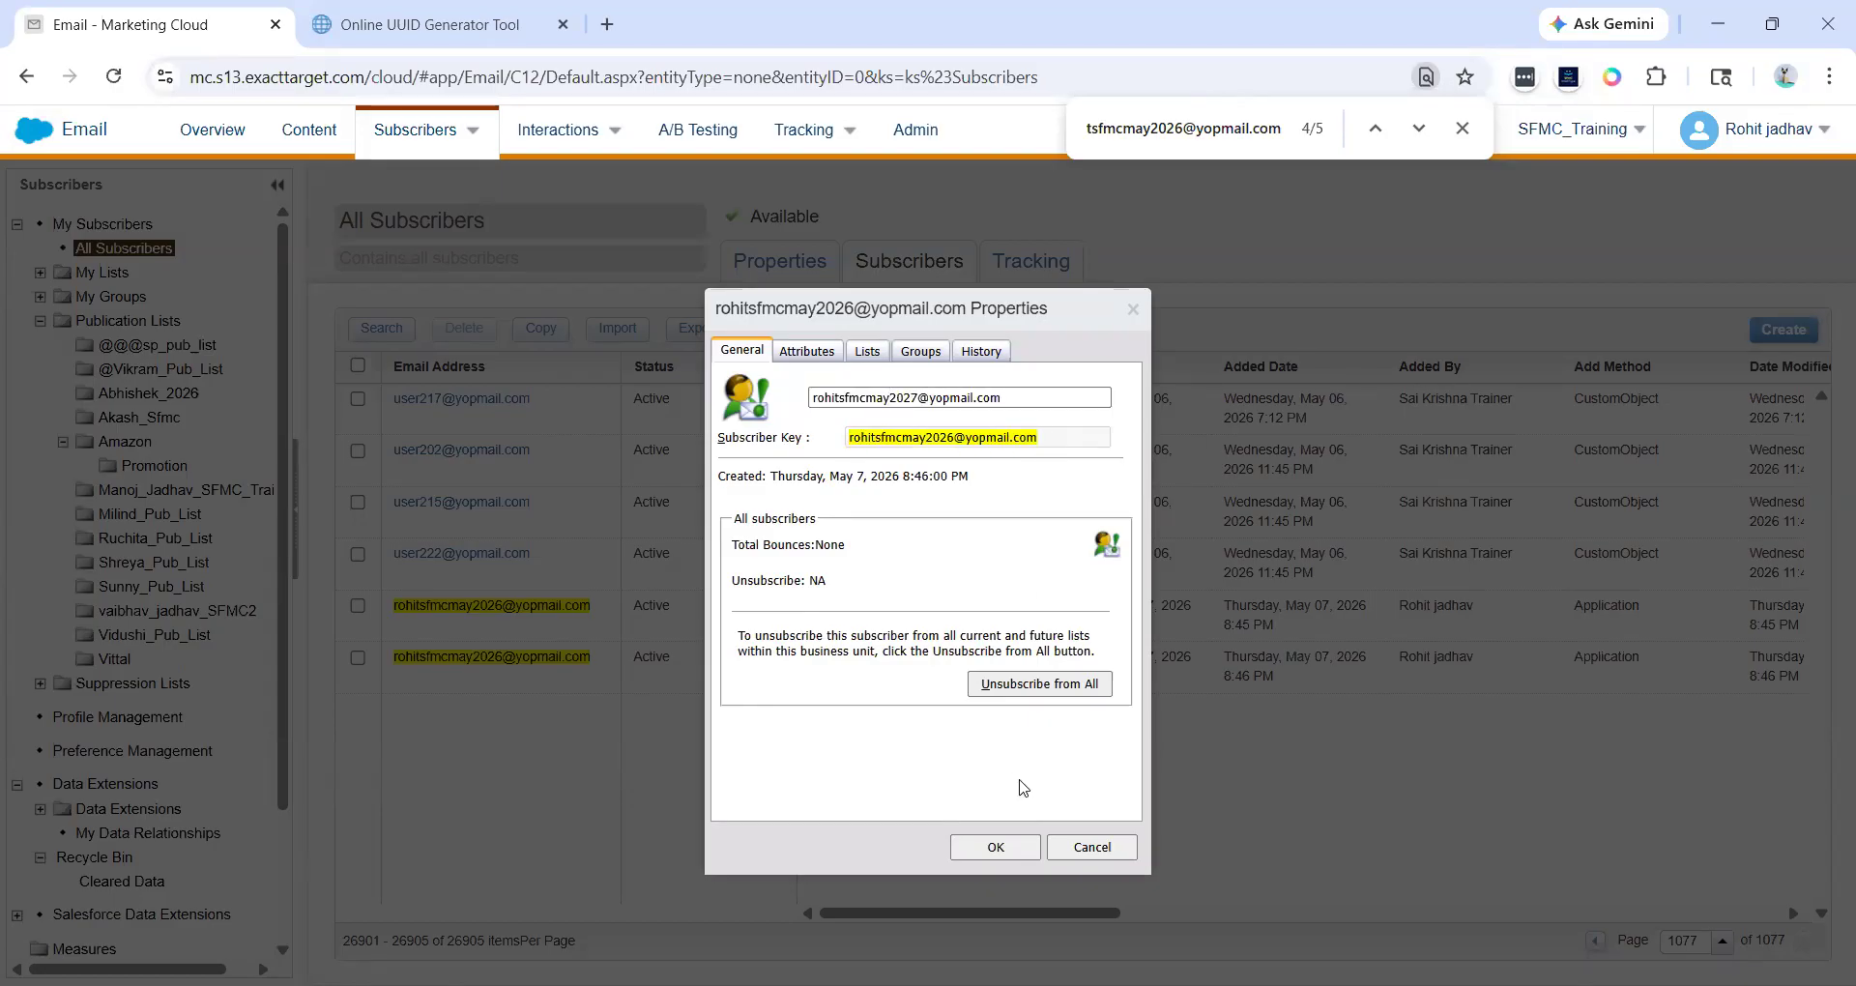
click(996, 847)
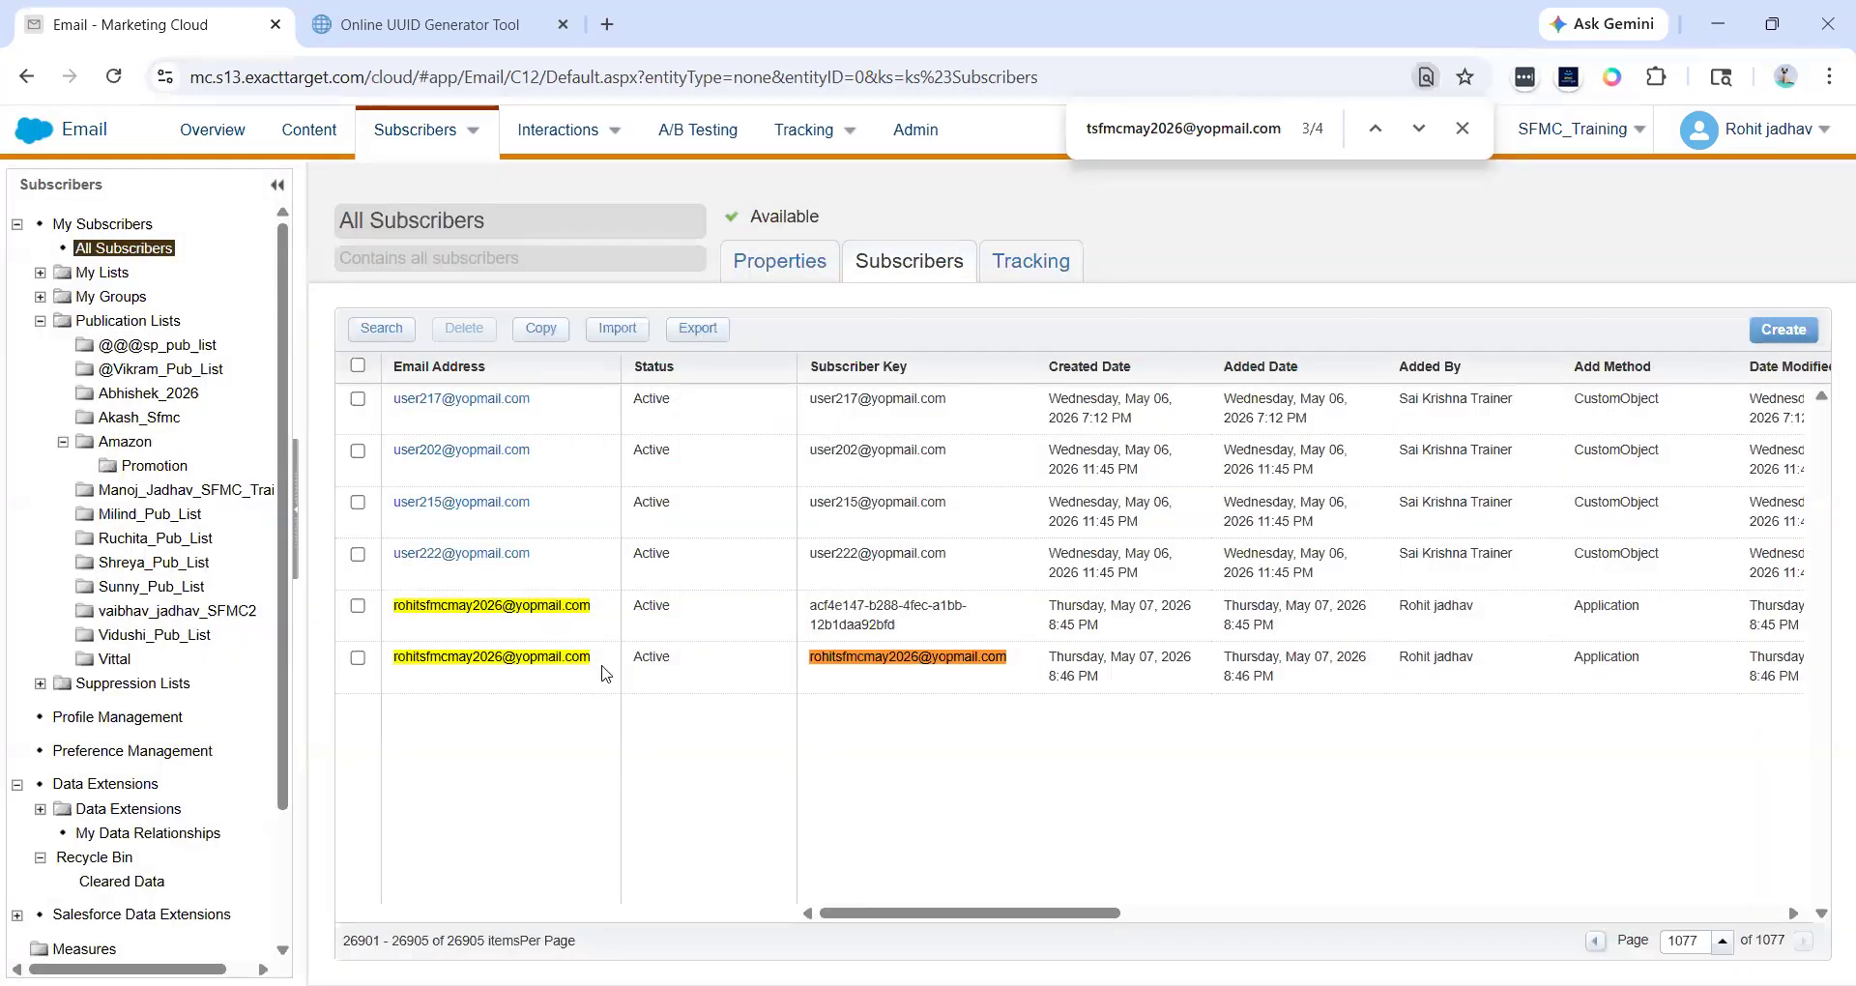
- Reload All Subscribers and return to page 1077
click(171, 250)
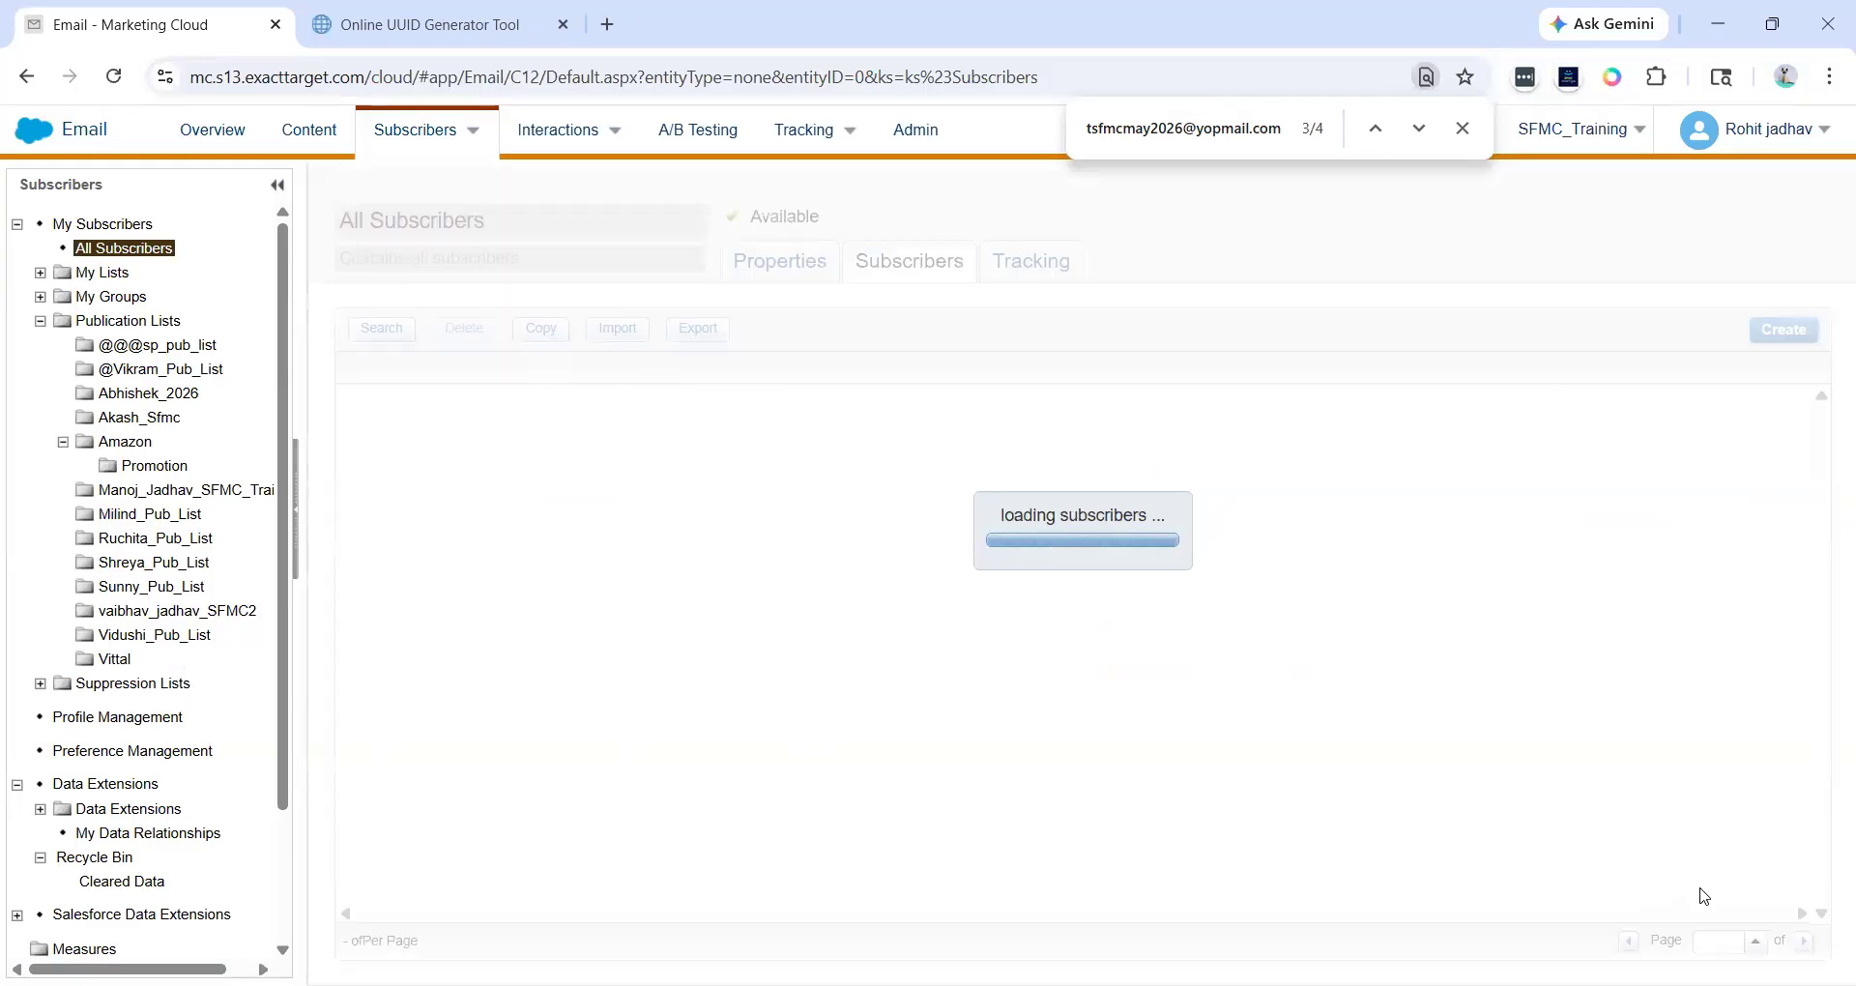
click(1714, 941)
text(077)
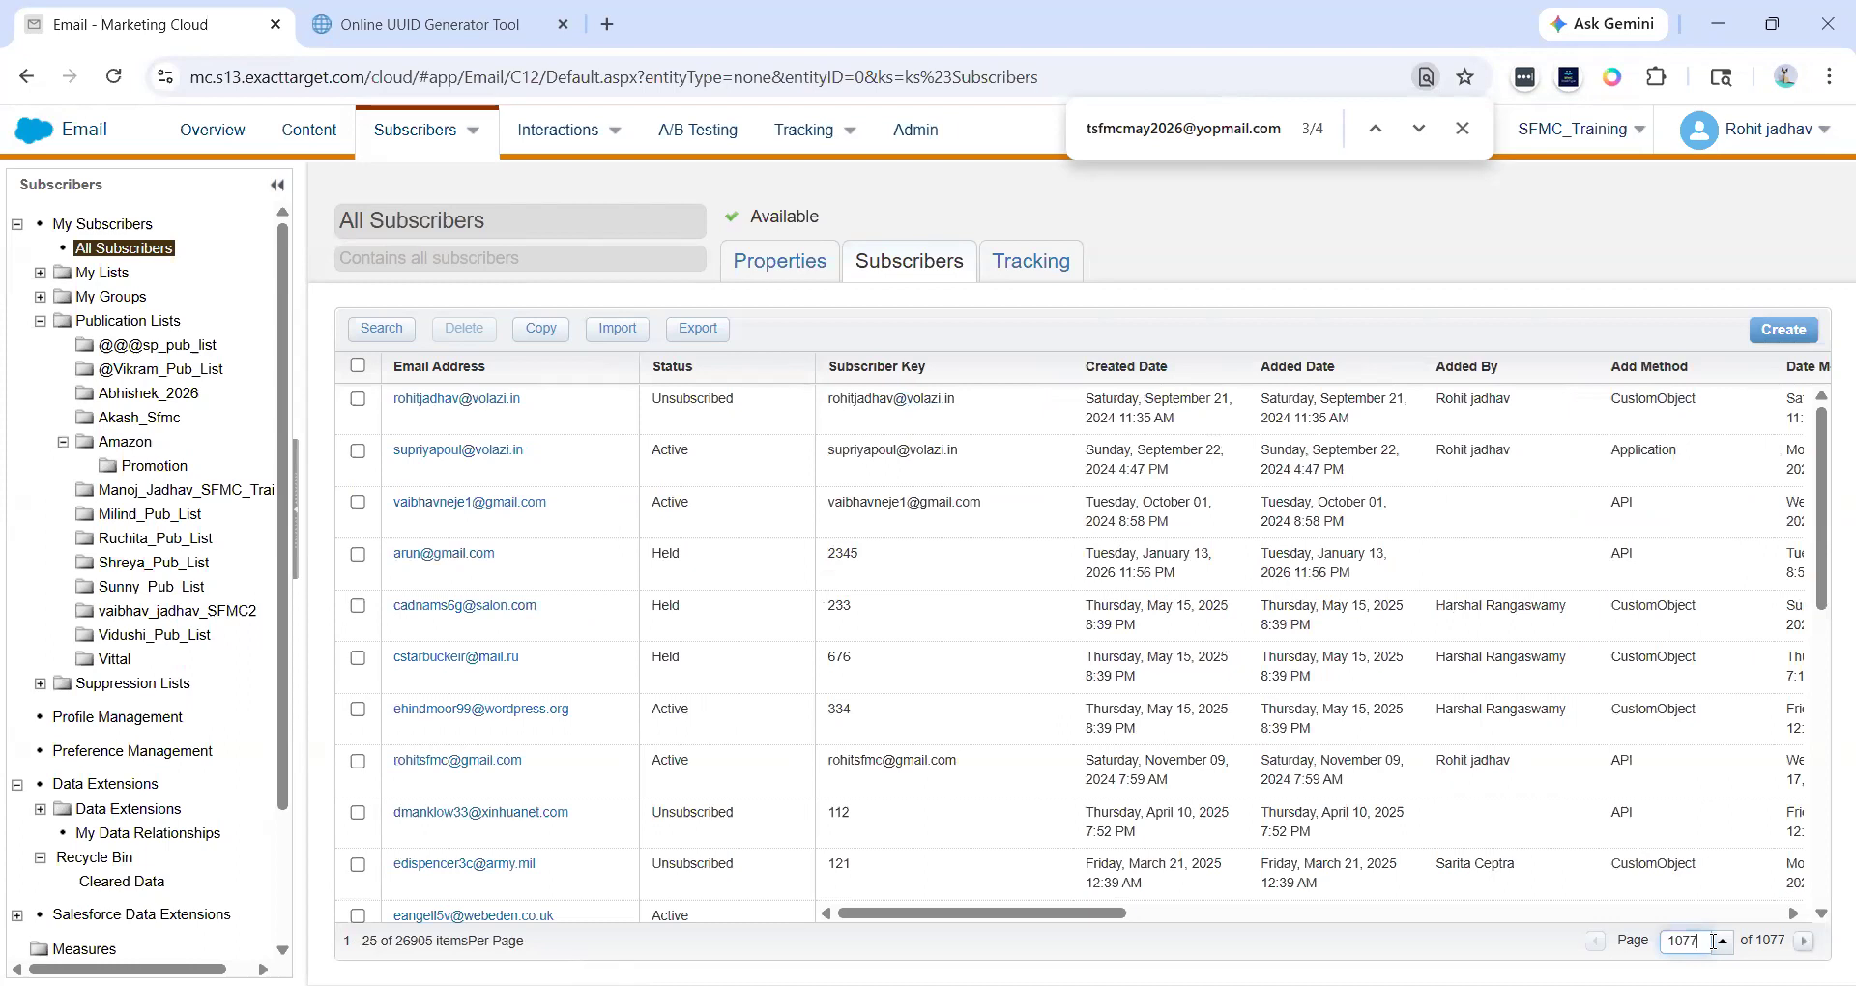
key(Return)
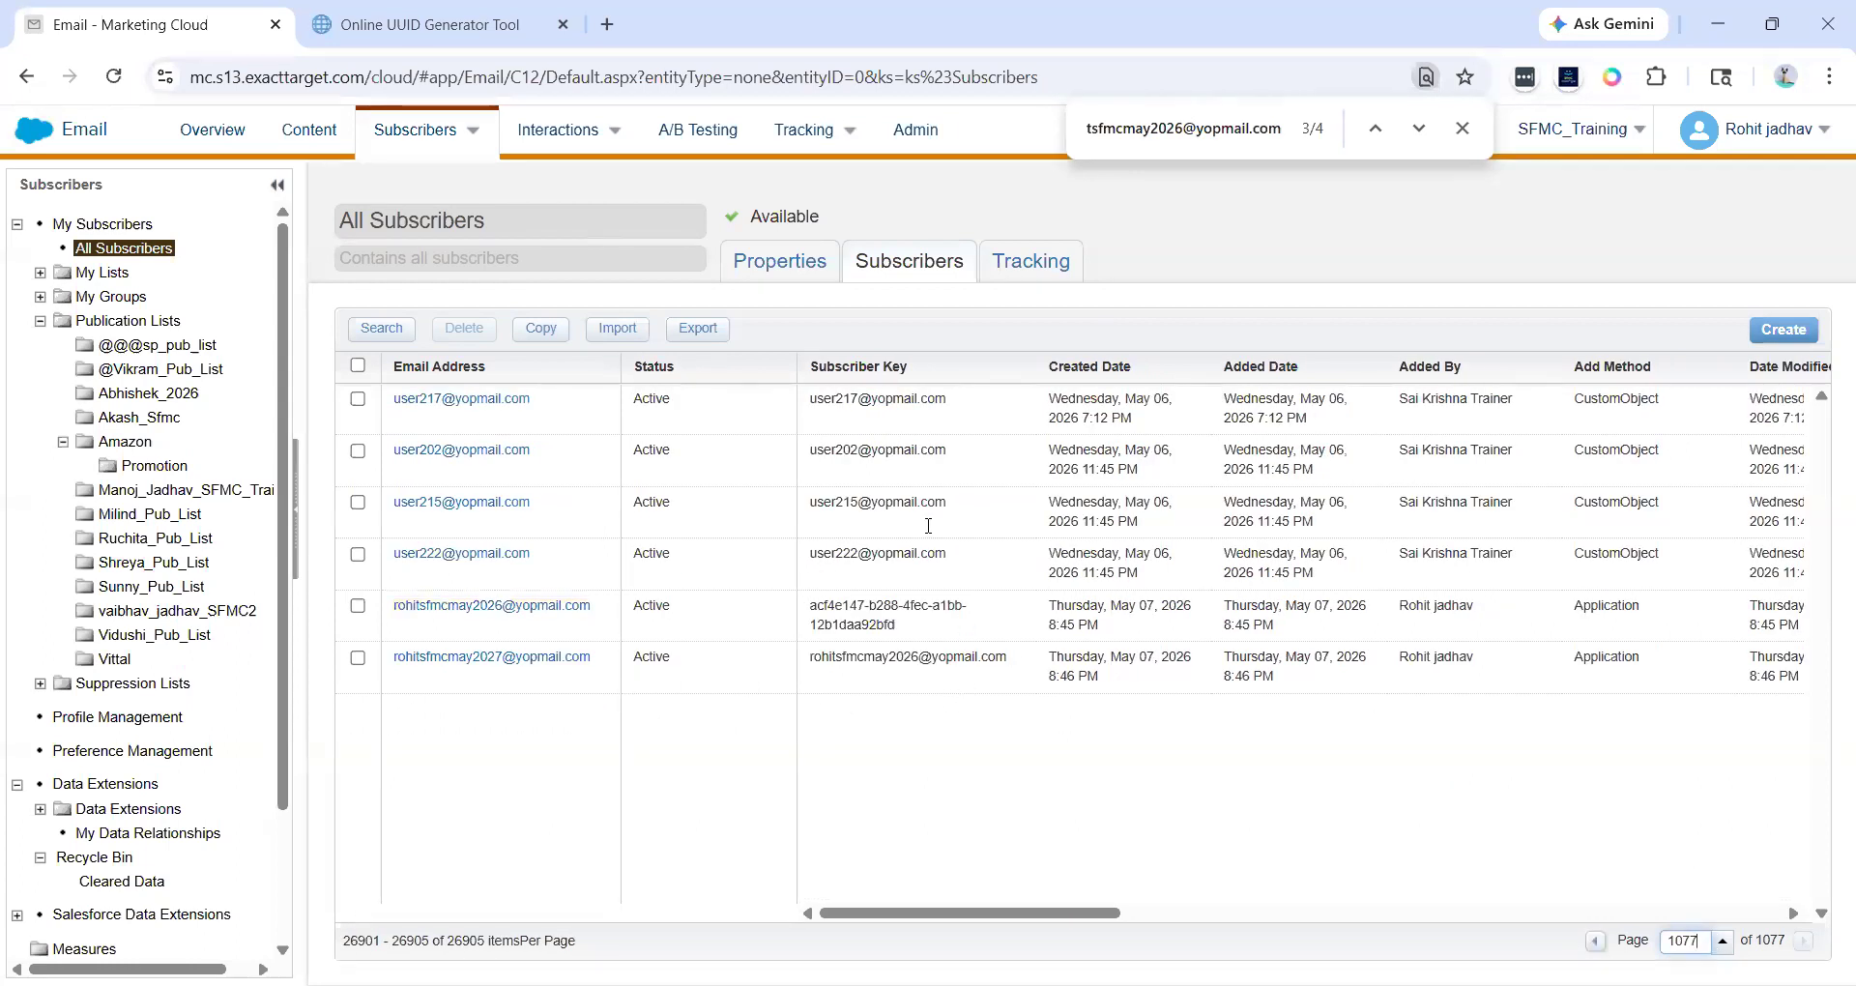
- Compare the e-mail addresses and subscriber keys of the new subscriber rows
drag(806, 667, 921, 674)
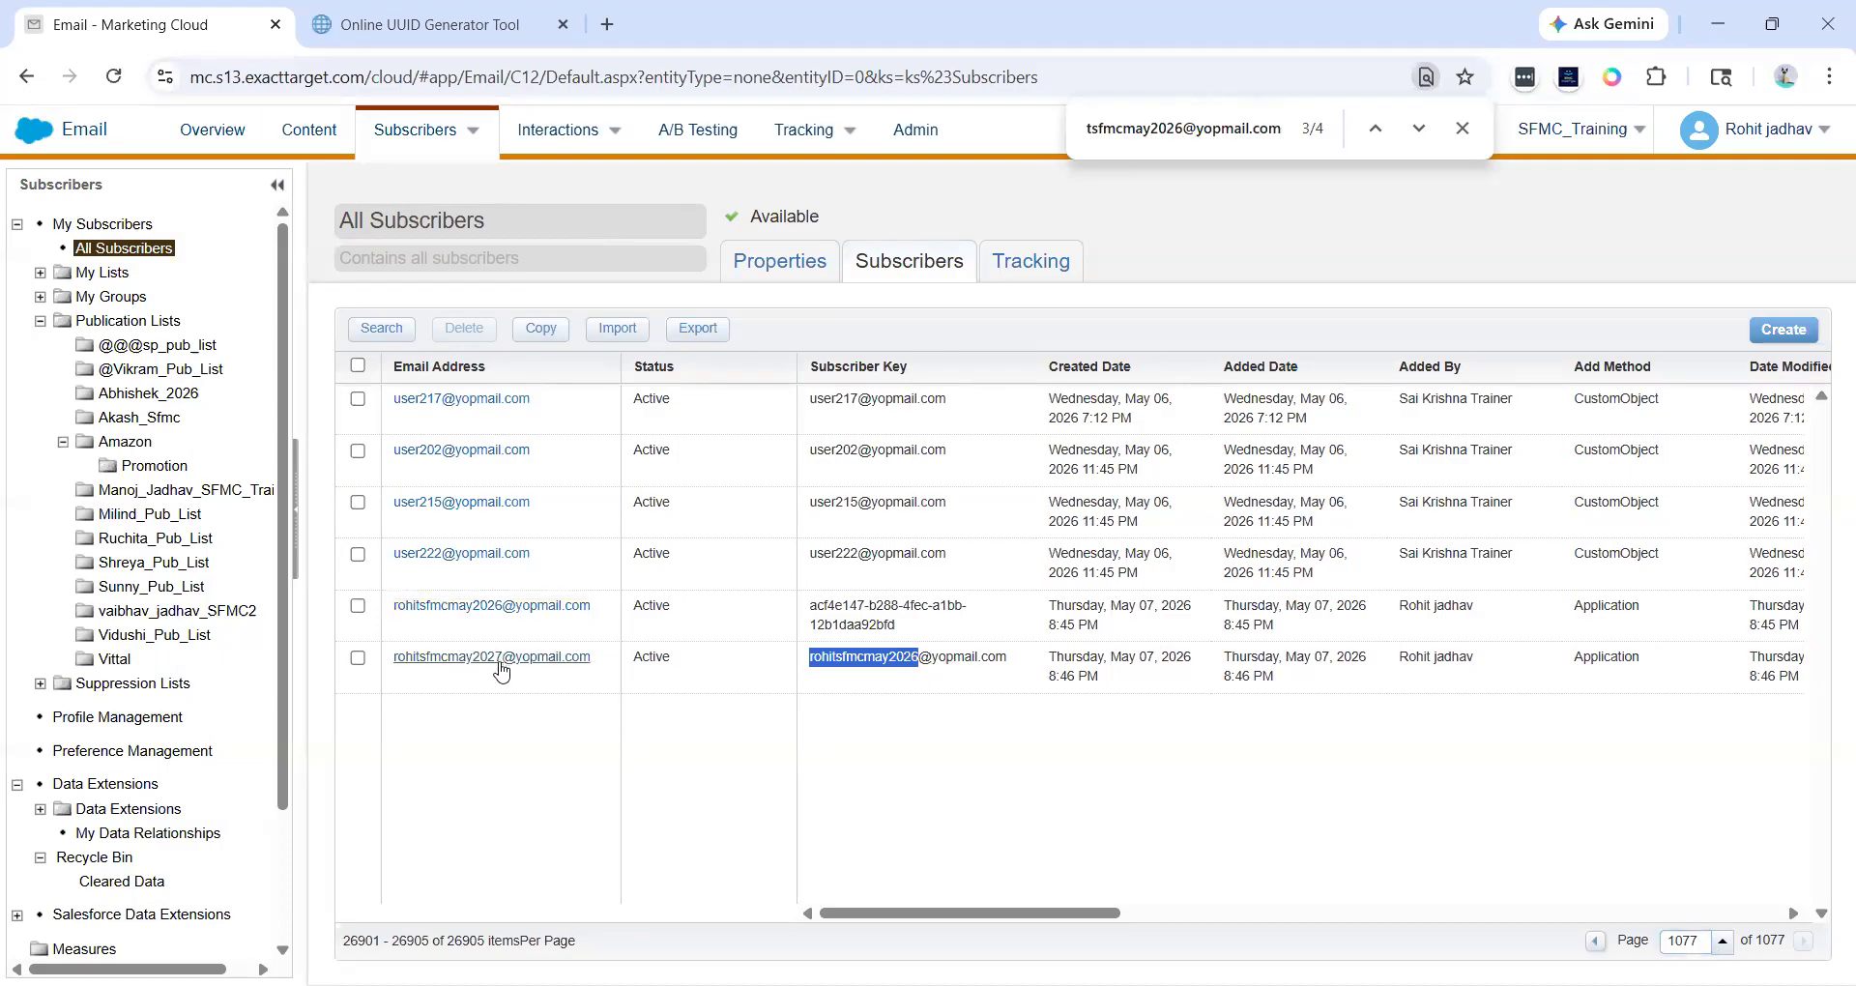
click(541, 718)
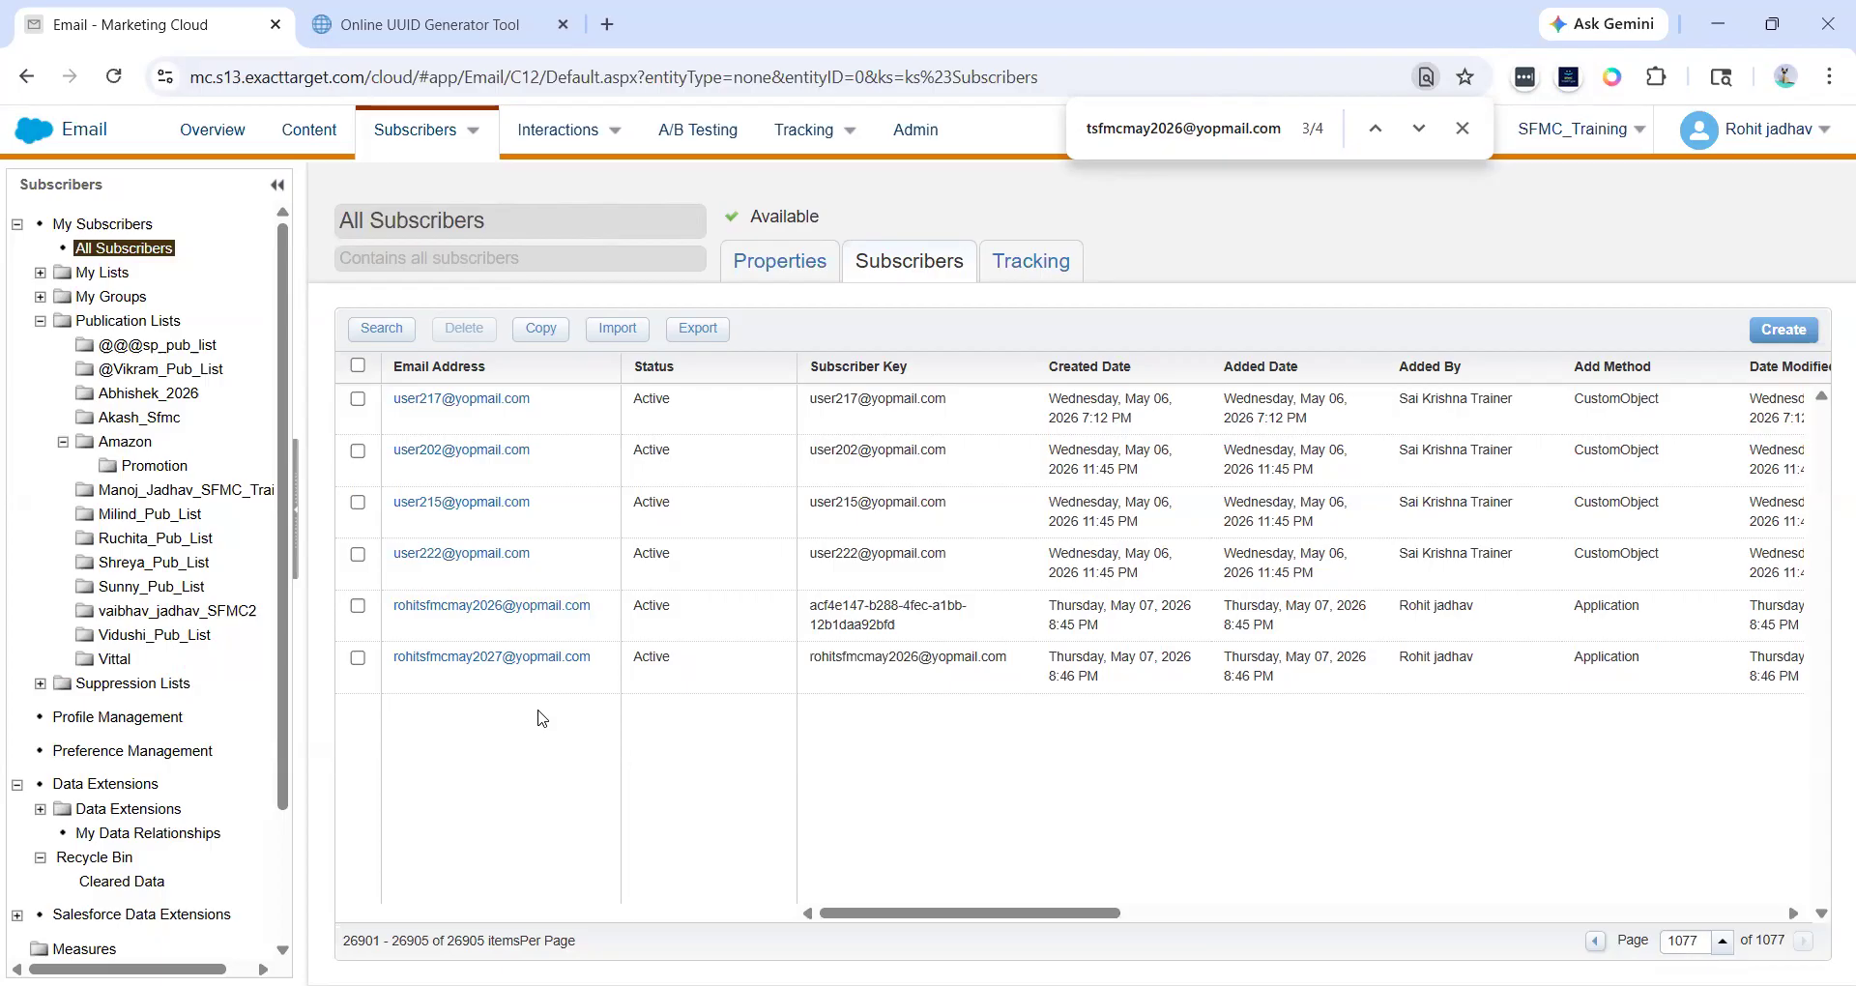
drag(599, 666, 393, 666)
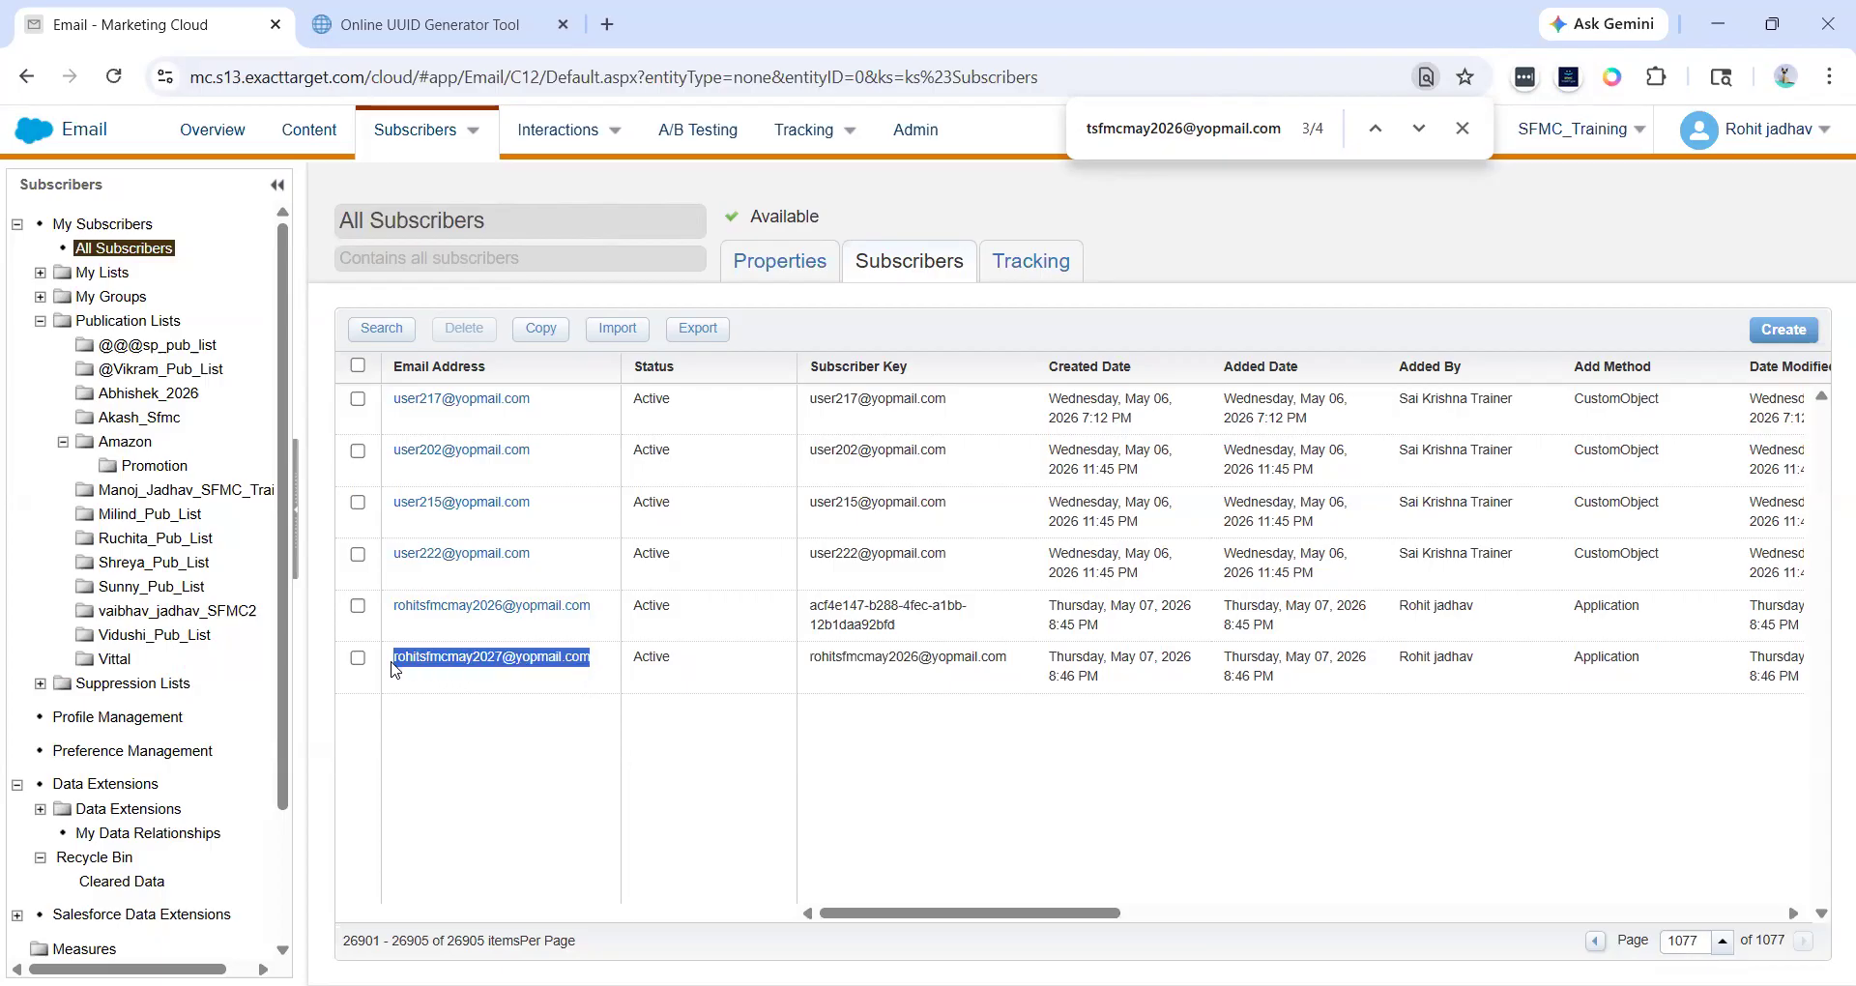
click(492, 713)
drag(605, 614, 381, 626)
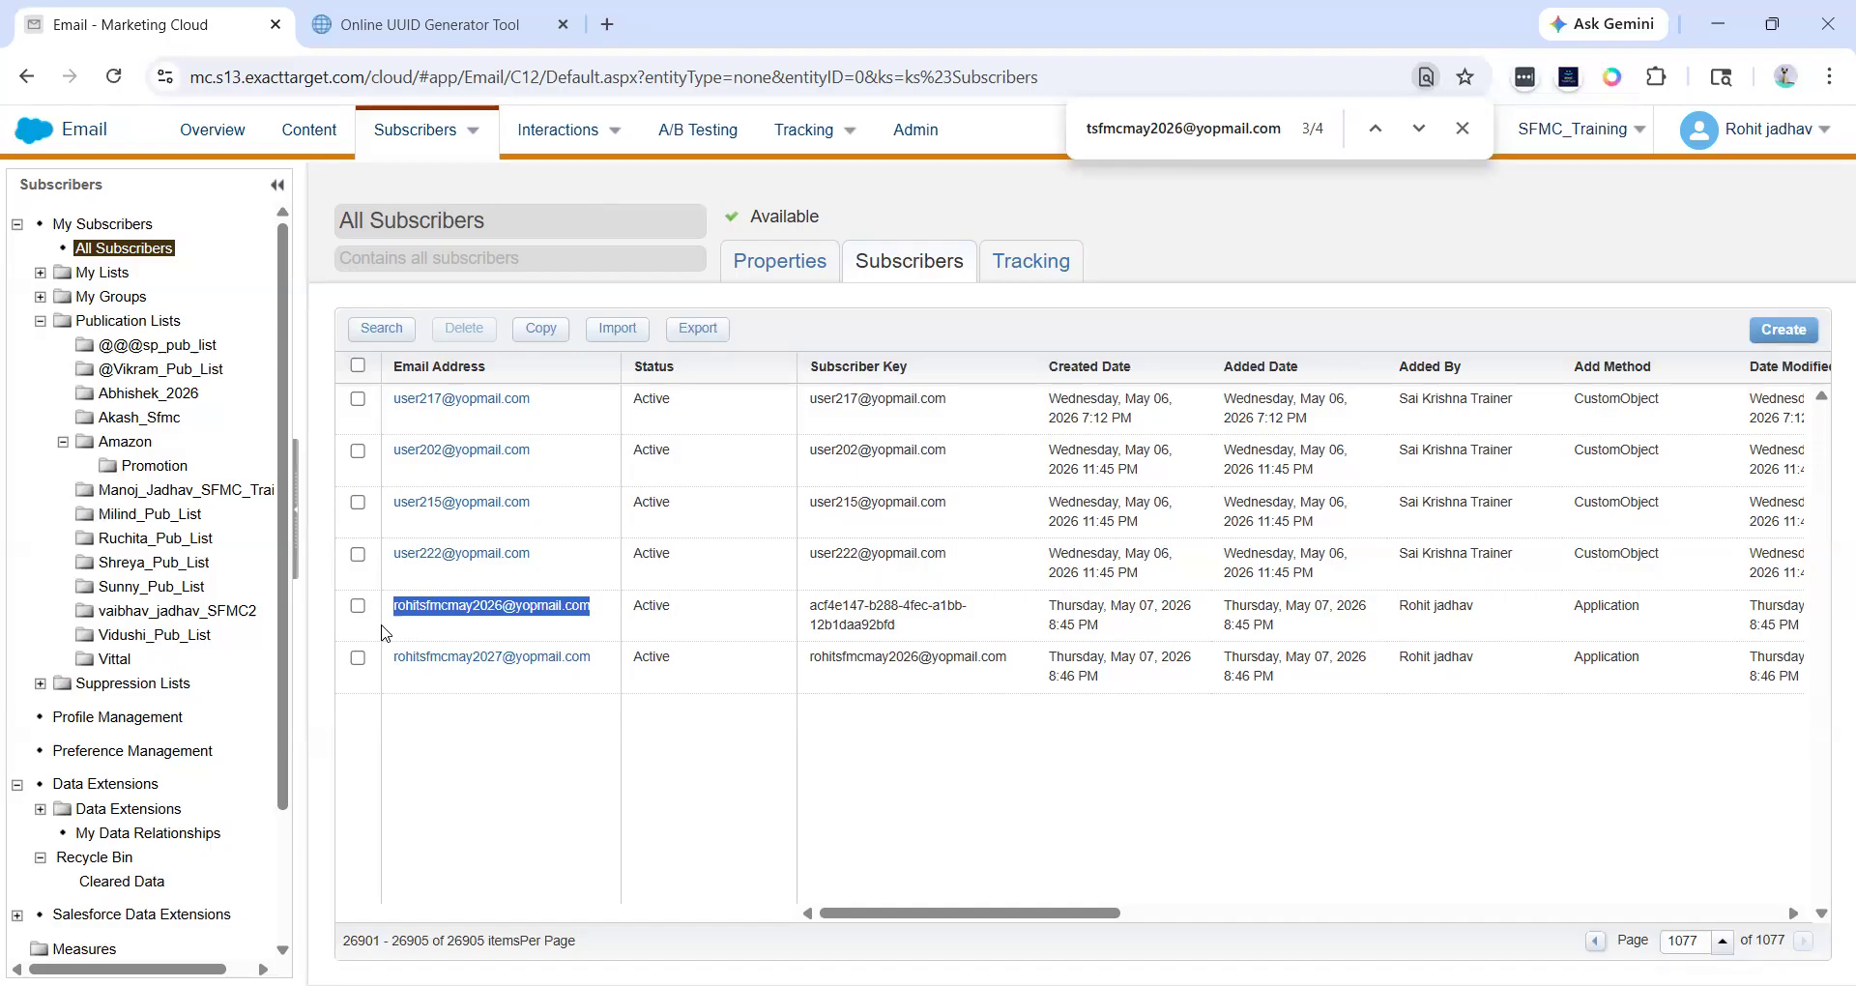
mouse_move(806, 605)
mouse_down()
mouse_move(928, 640)
mouse_move(808, 606)
mouse_up()
click(928, 640)
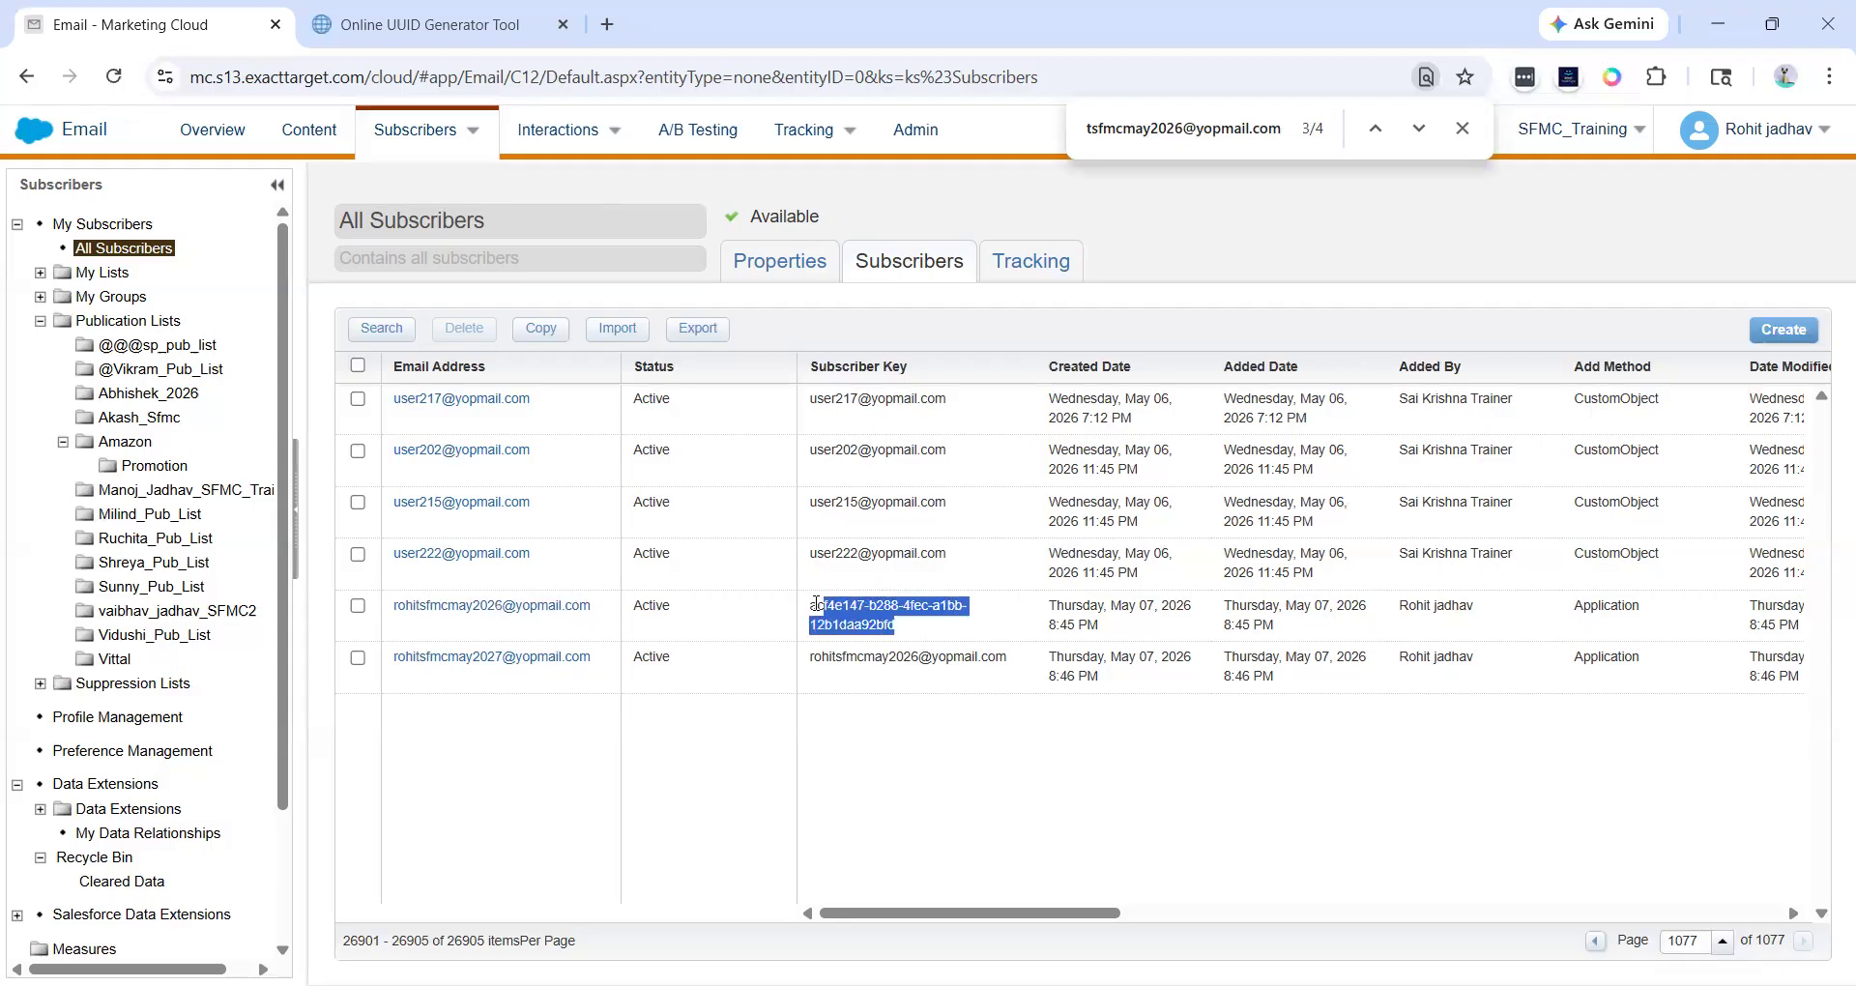
click(808, 607)
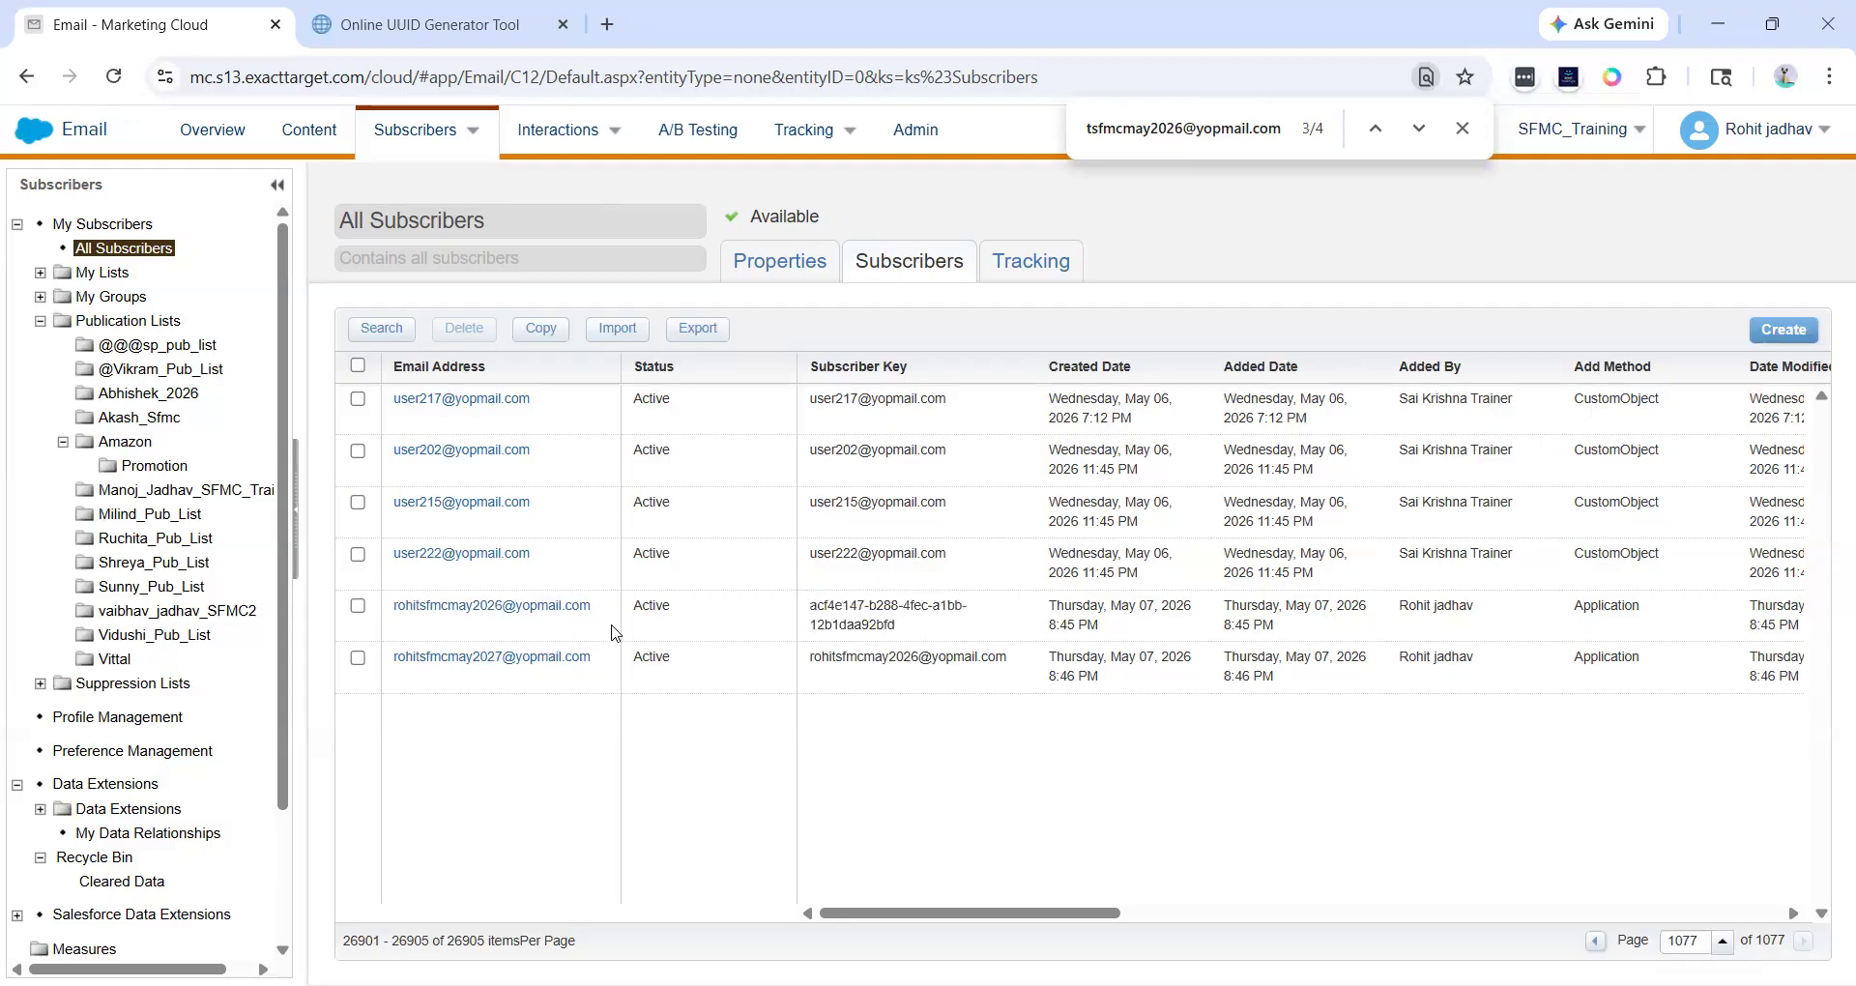
drag(1023, 659, 809, 605)
key(ctrl+c)
click(957, 657)
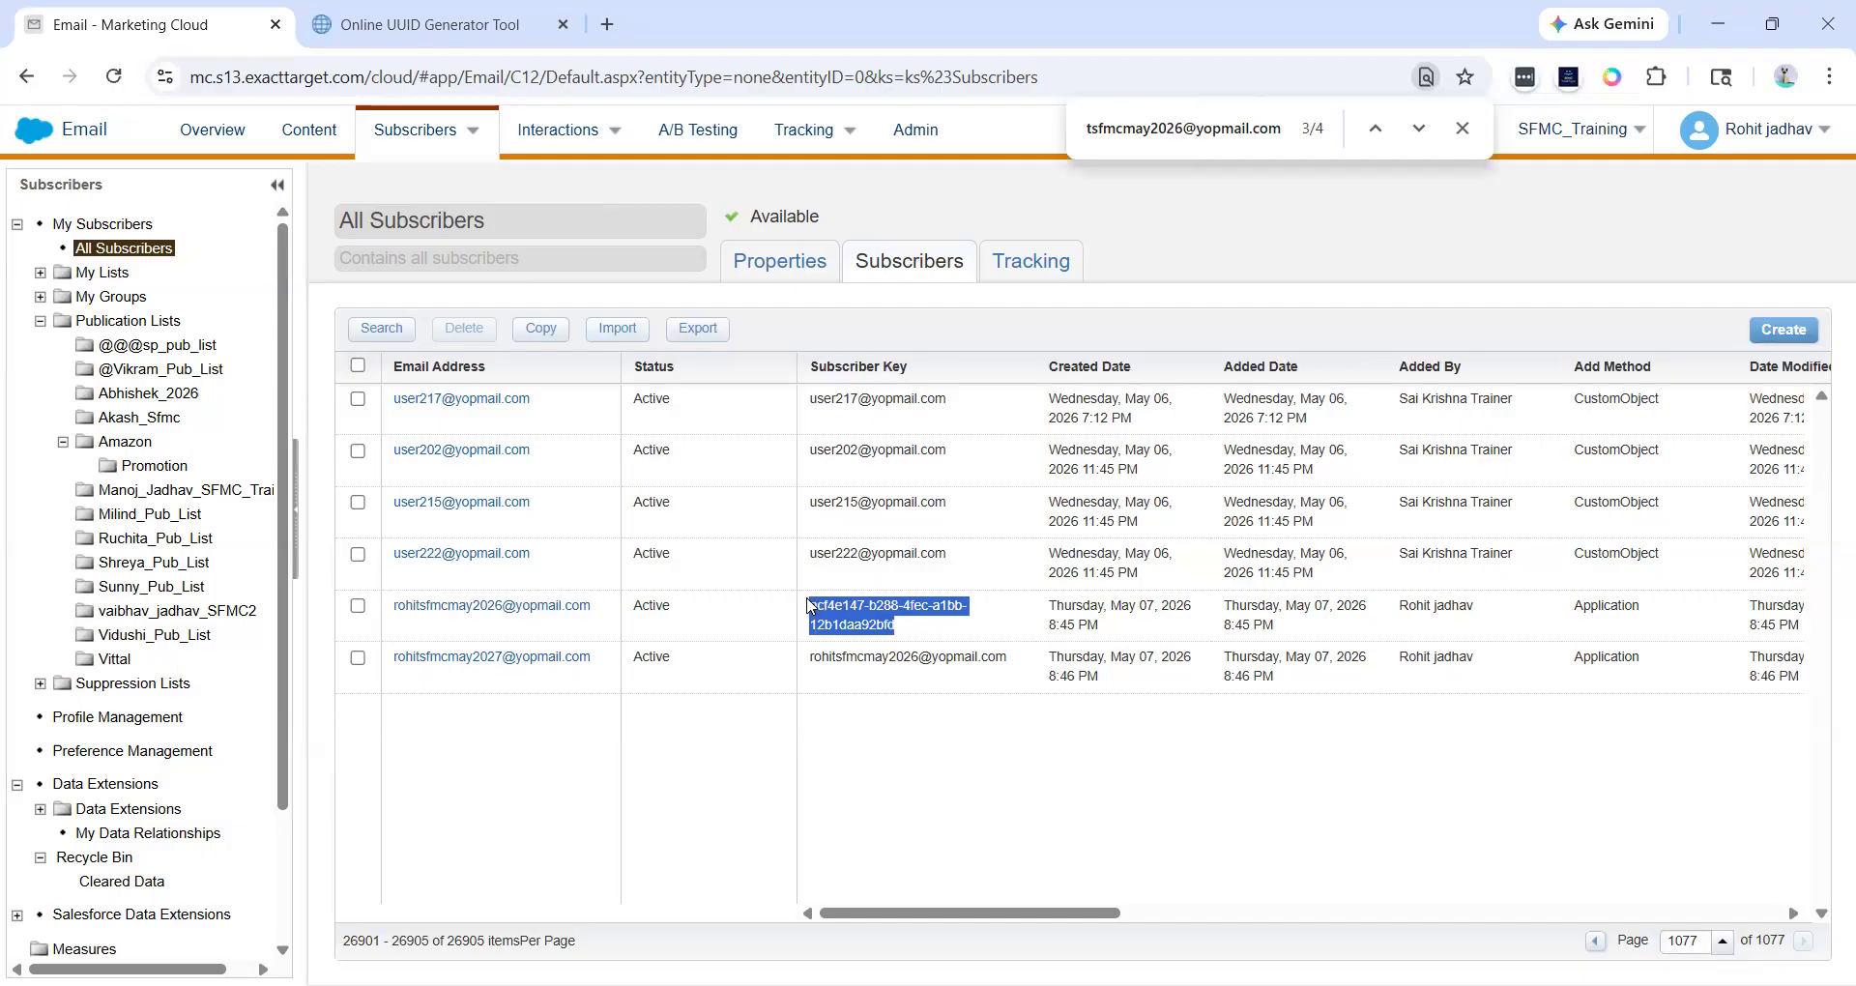
click(899, 640)
- Start a new subscriber with the existing UUID as Subscriber Key and the original e-mail address, and proceed
click(1791, 331)
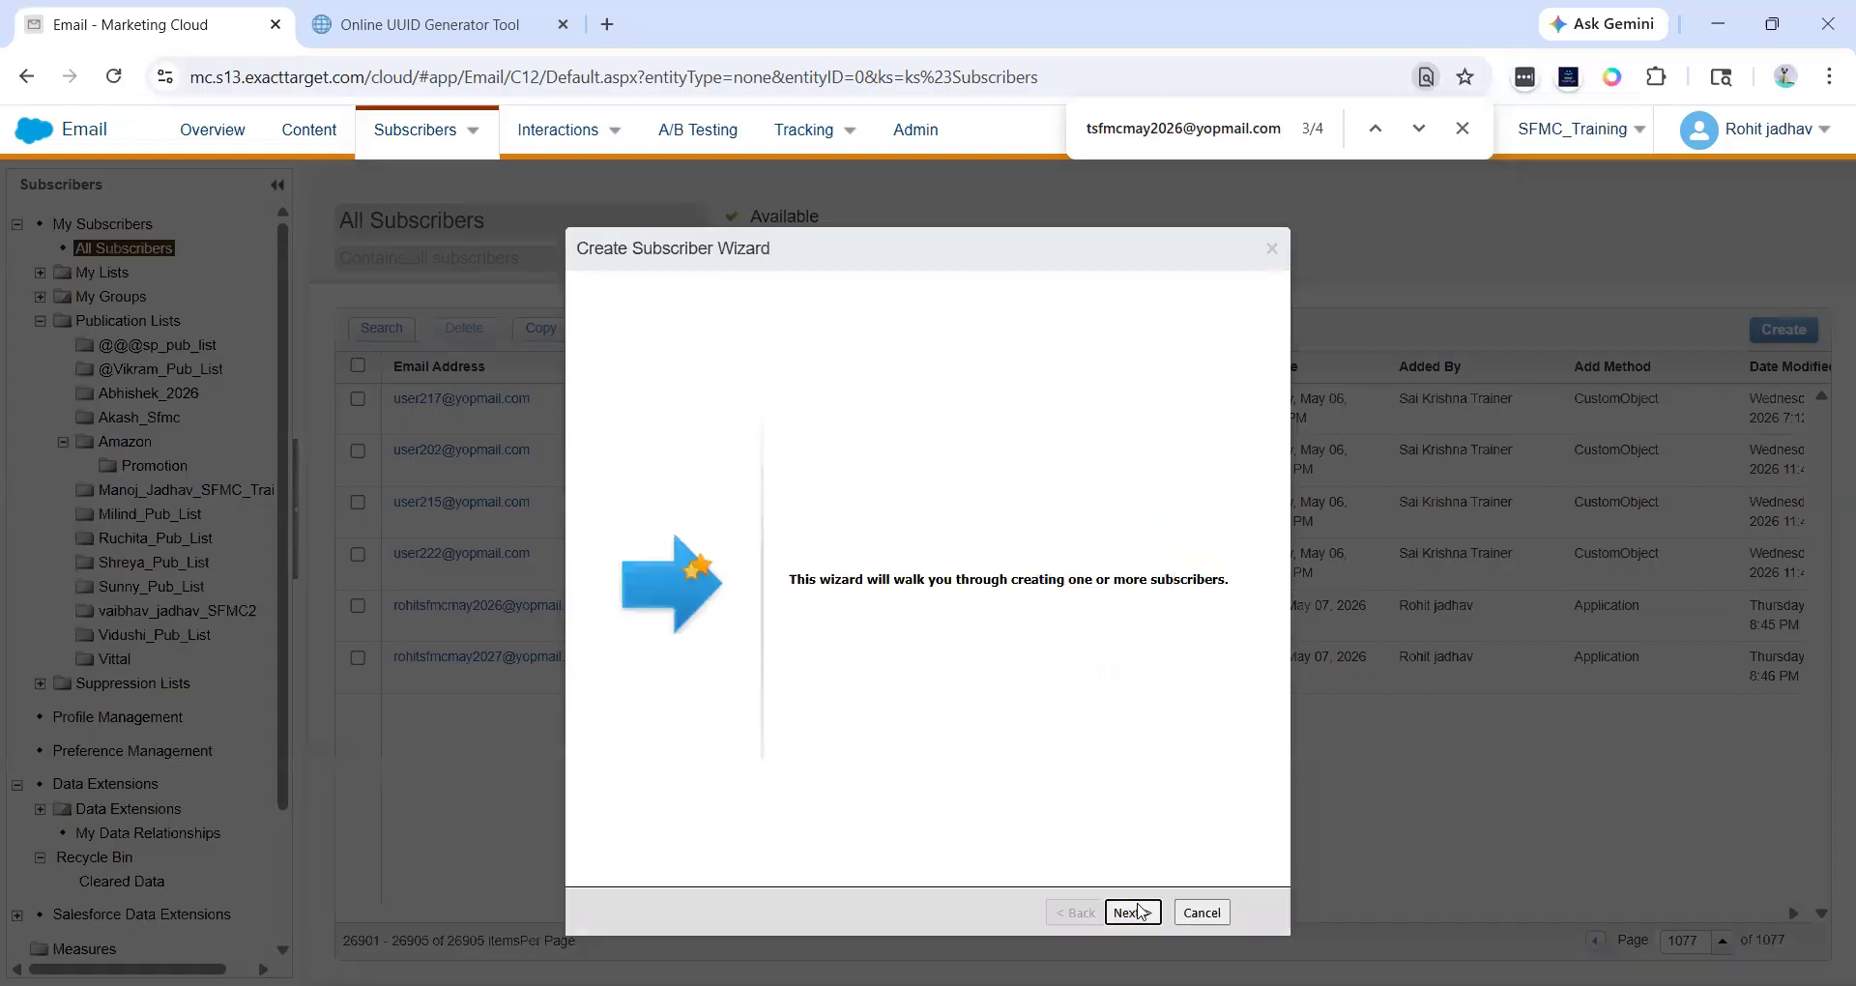
click(1131, 912)
click(699, 364)
key(ctrl+v)
click(776, 398)
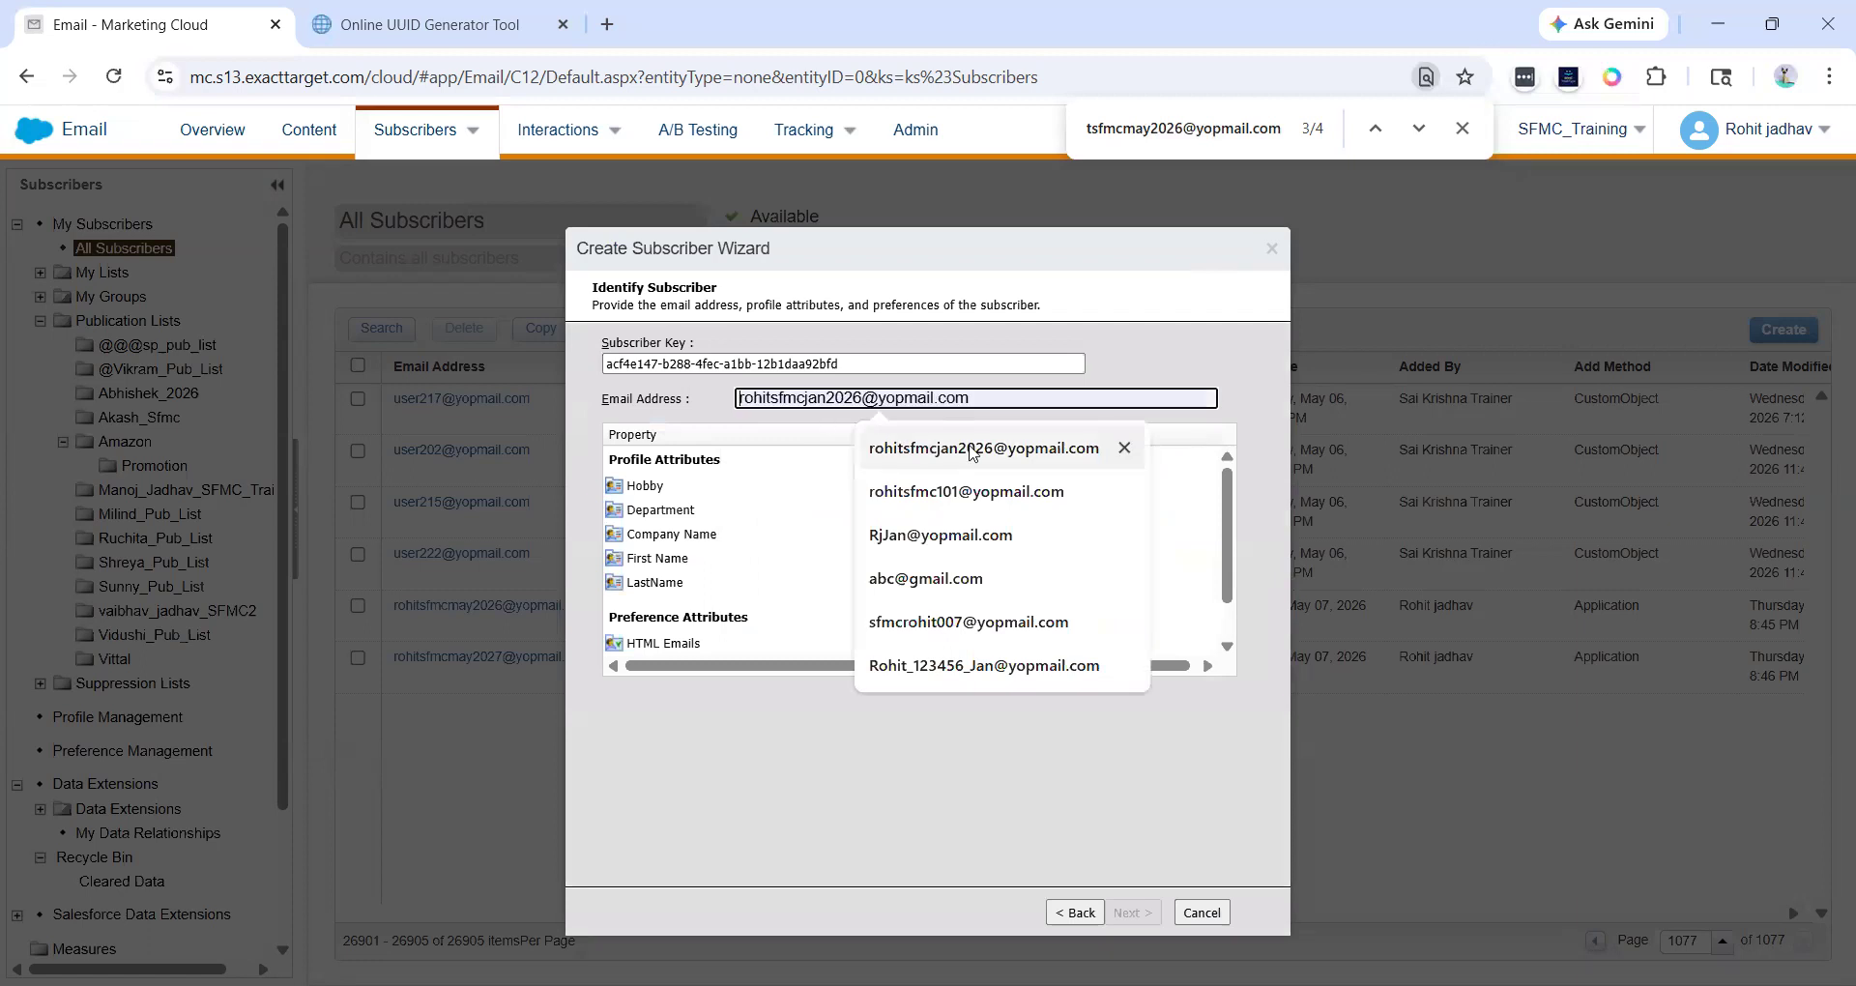
click(884, 446)
drag(838, 398, 789, 397)
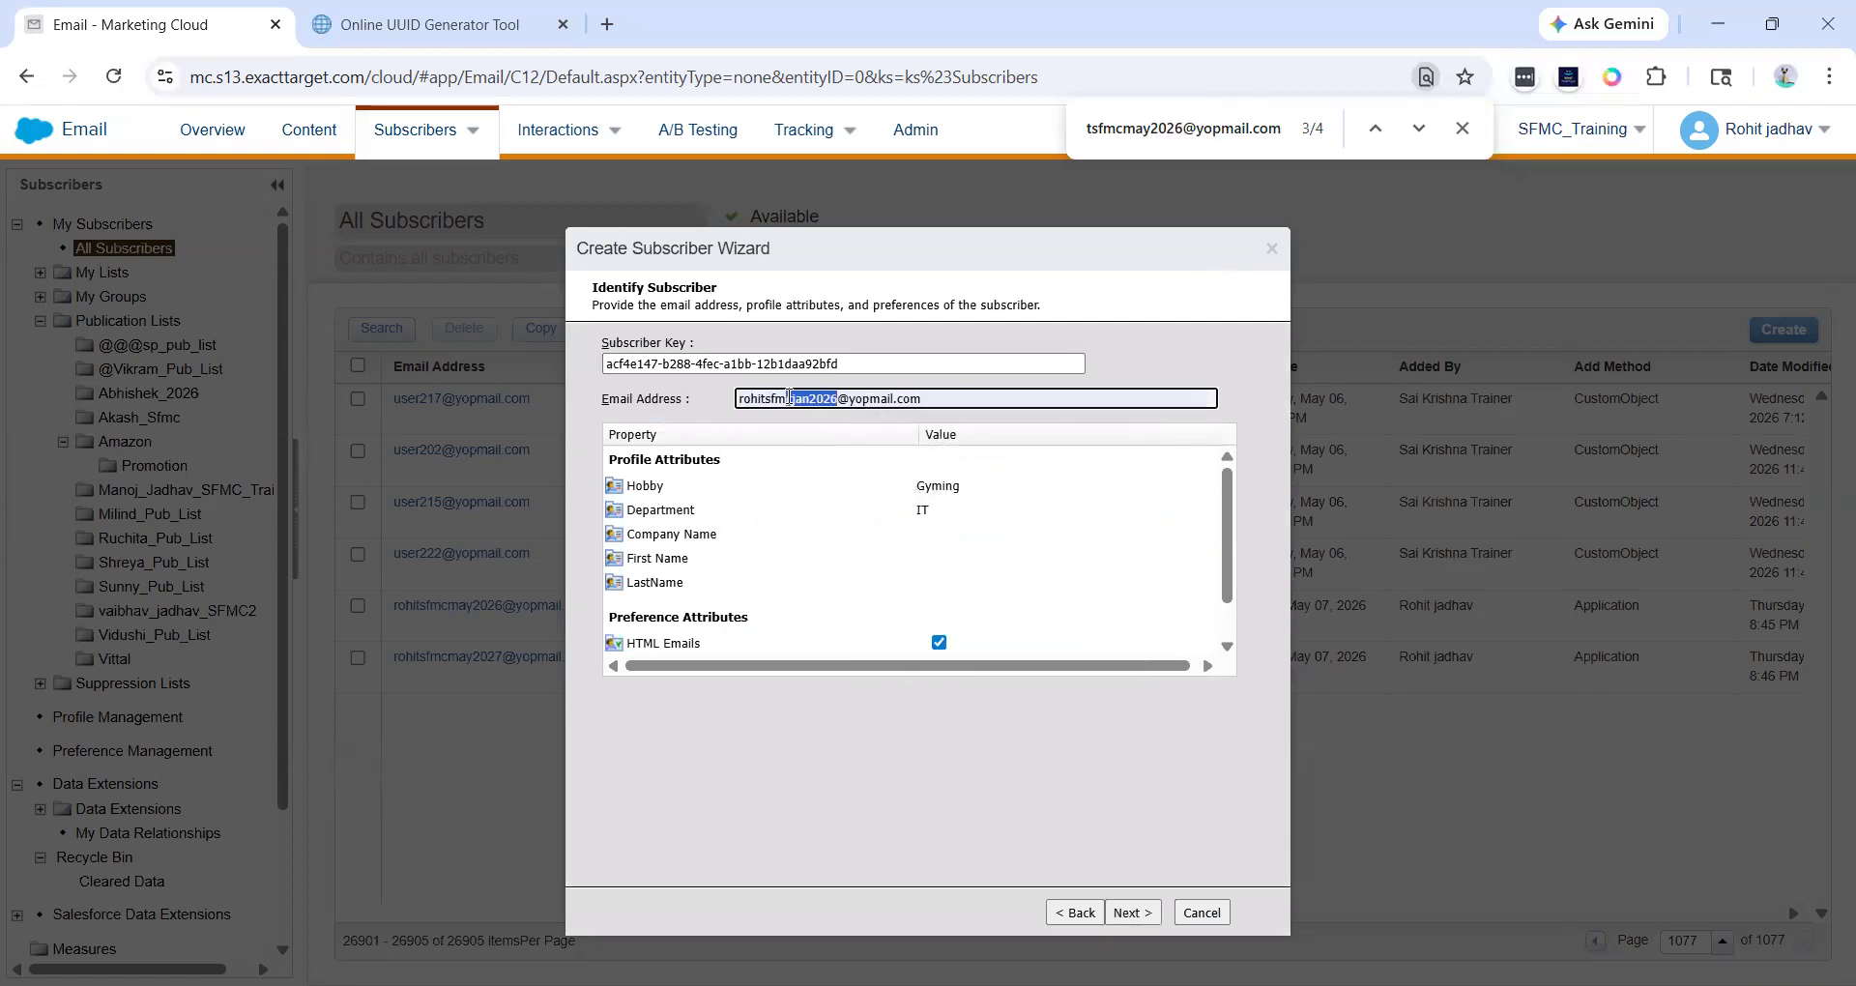
text(may20)
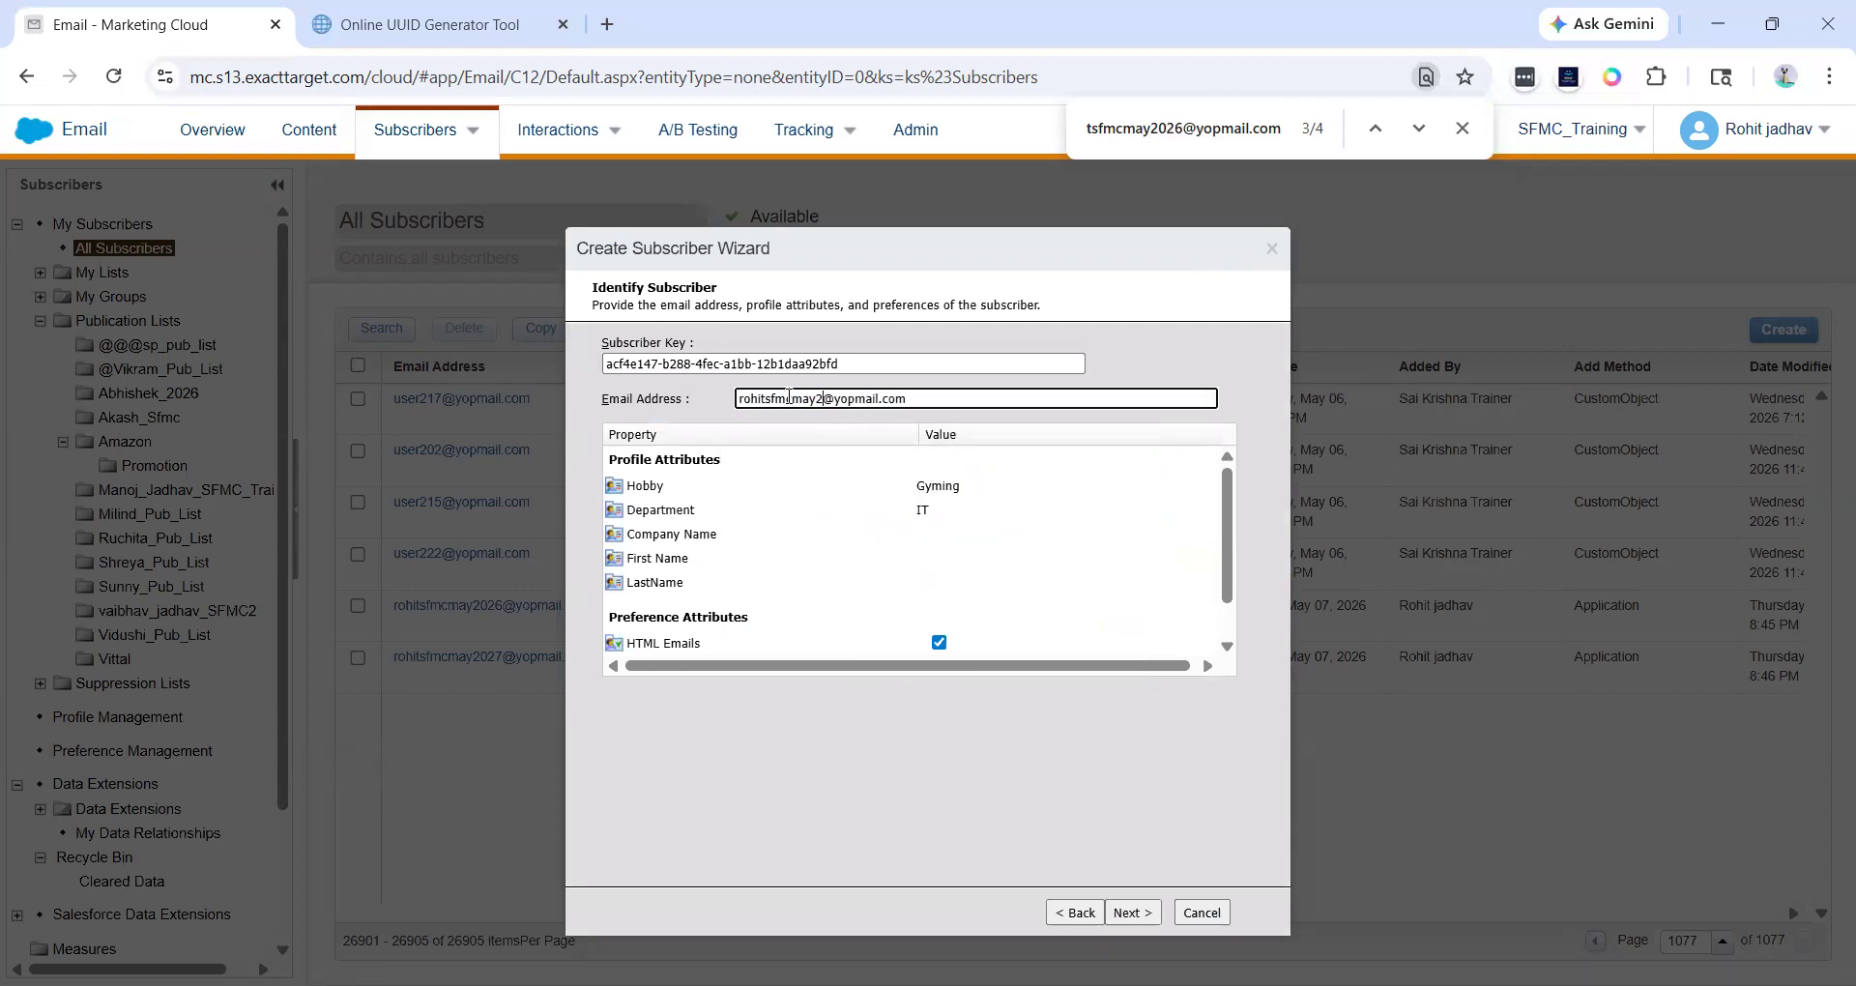
text(26)
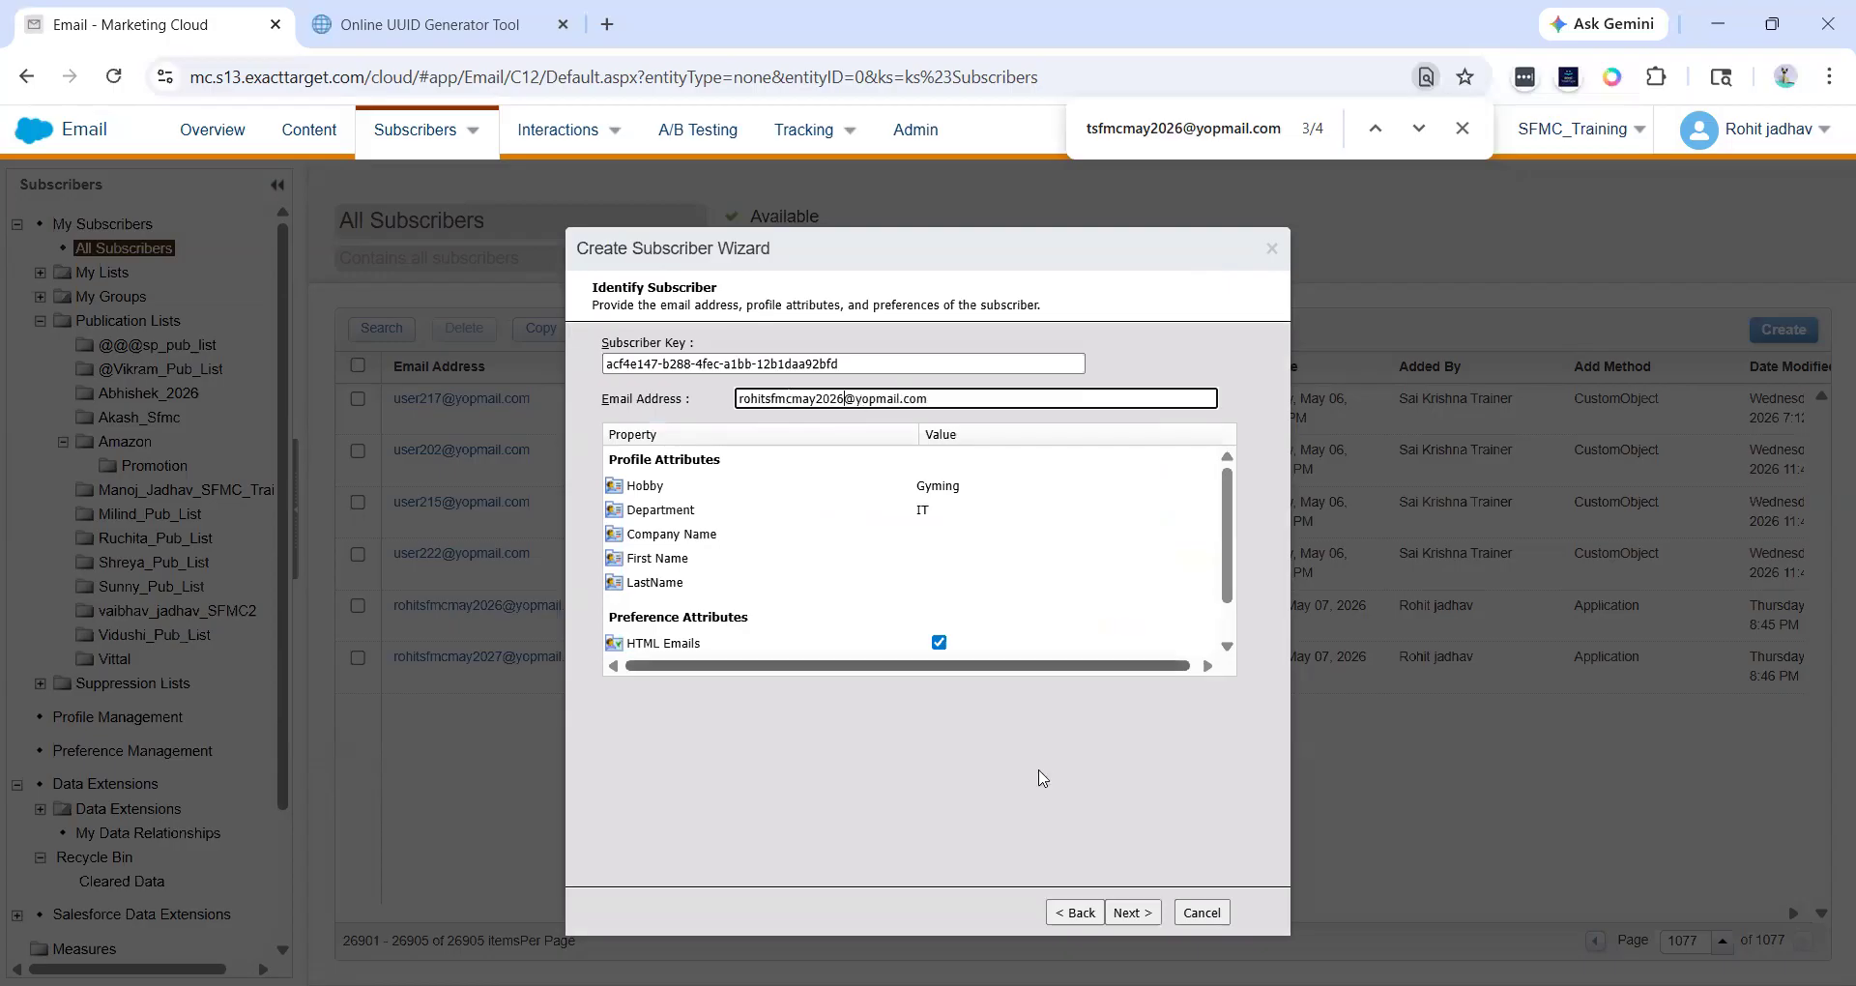
click(1133, 918)
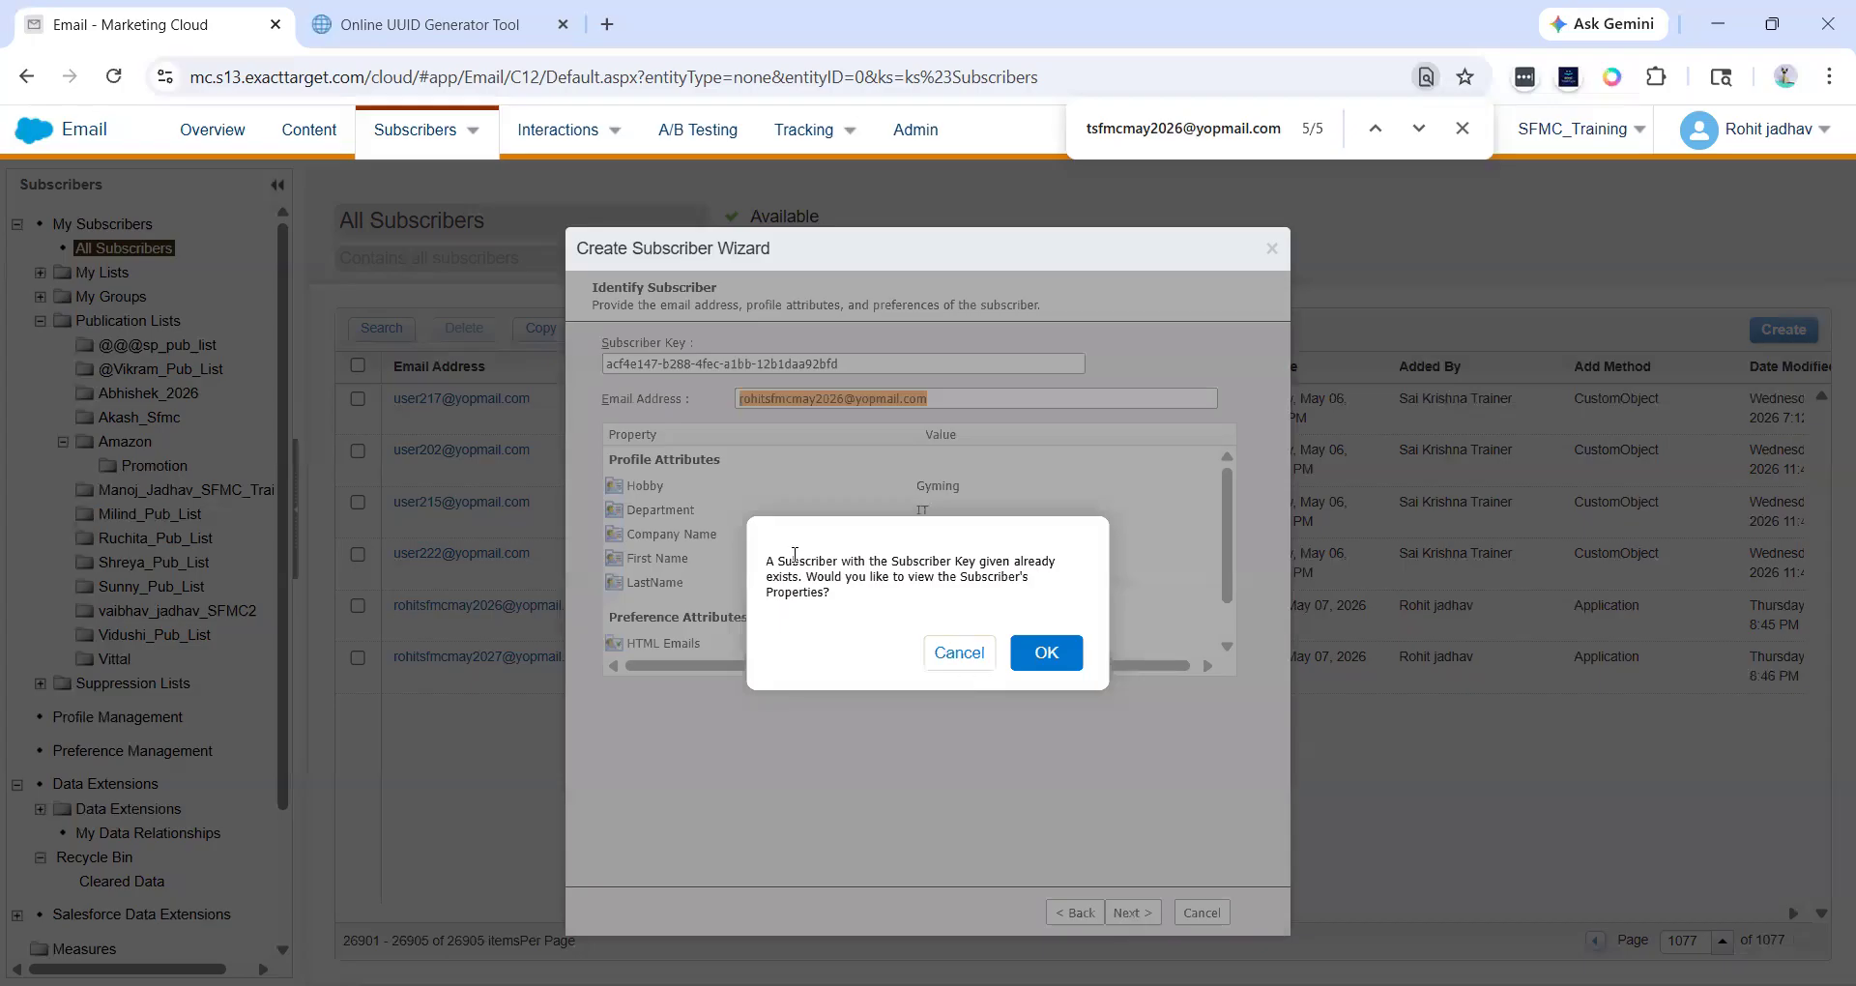
- Cancel the duplicate-key prompt and the Create Subscriber wizard
drag(772, 561, 972, 572)
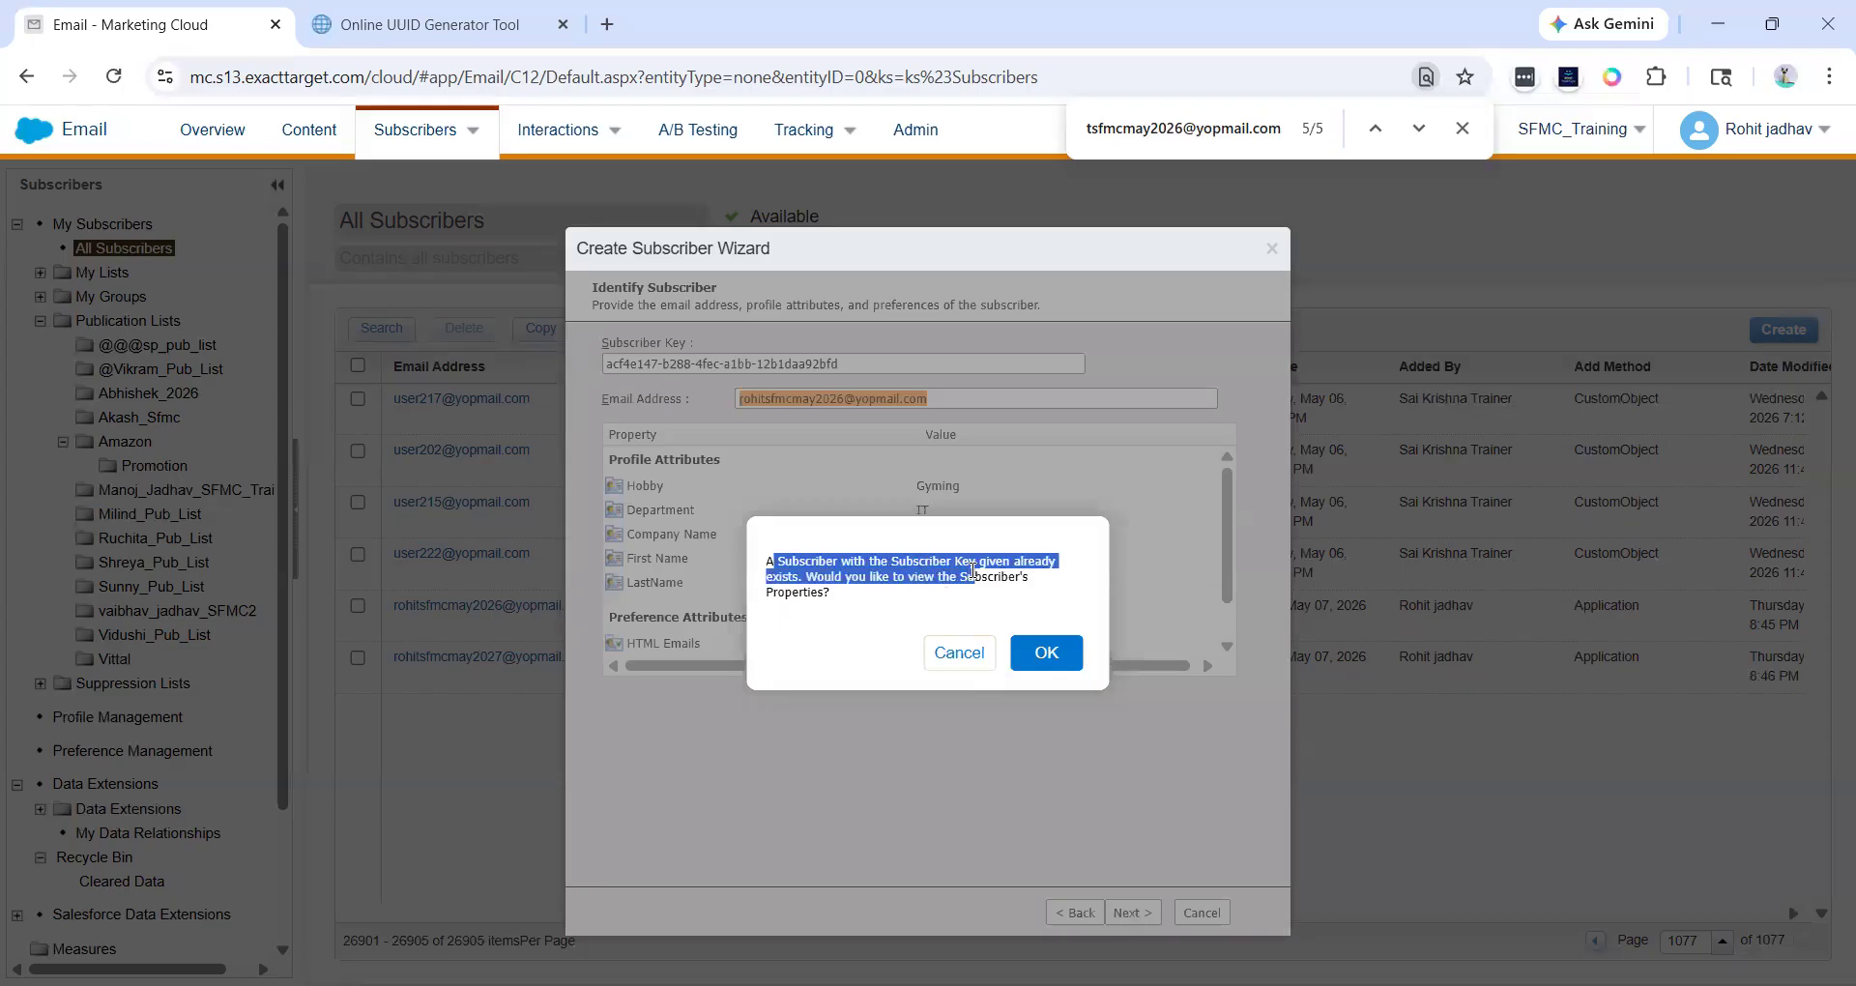
click(972, 572)
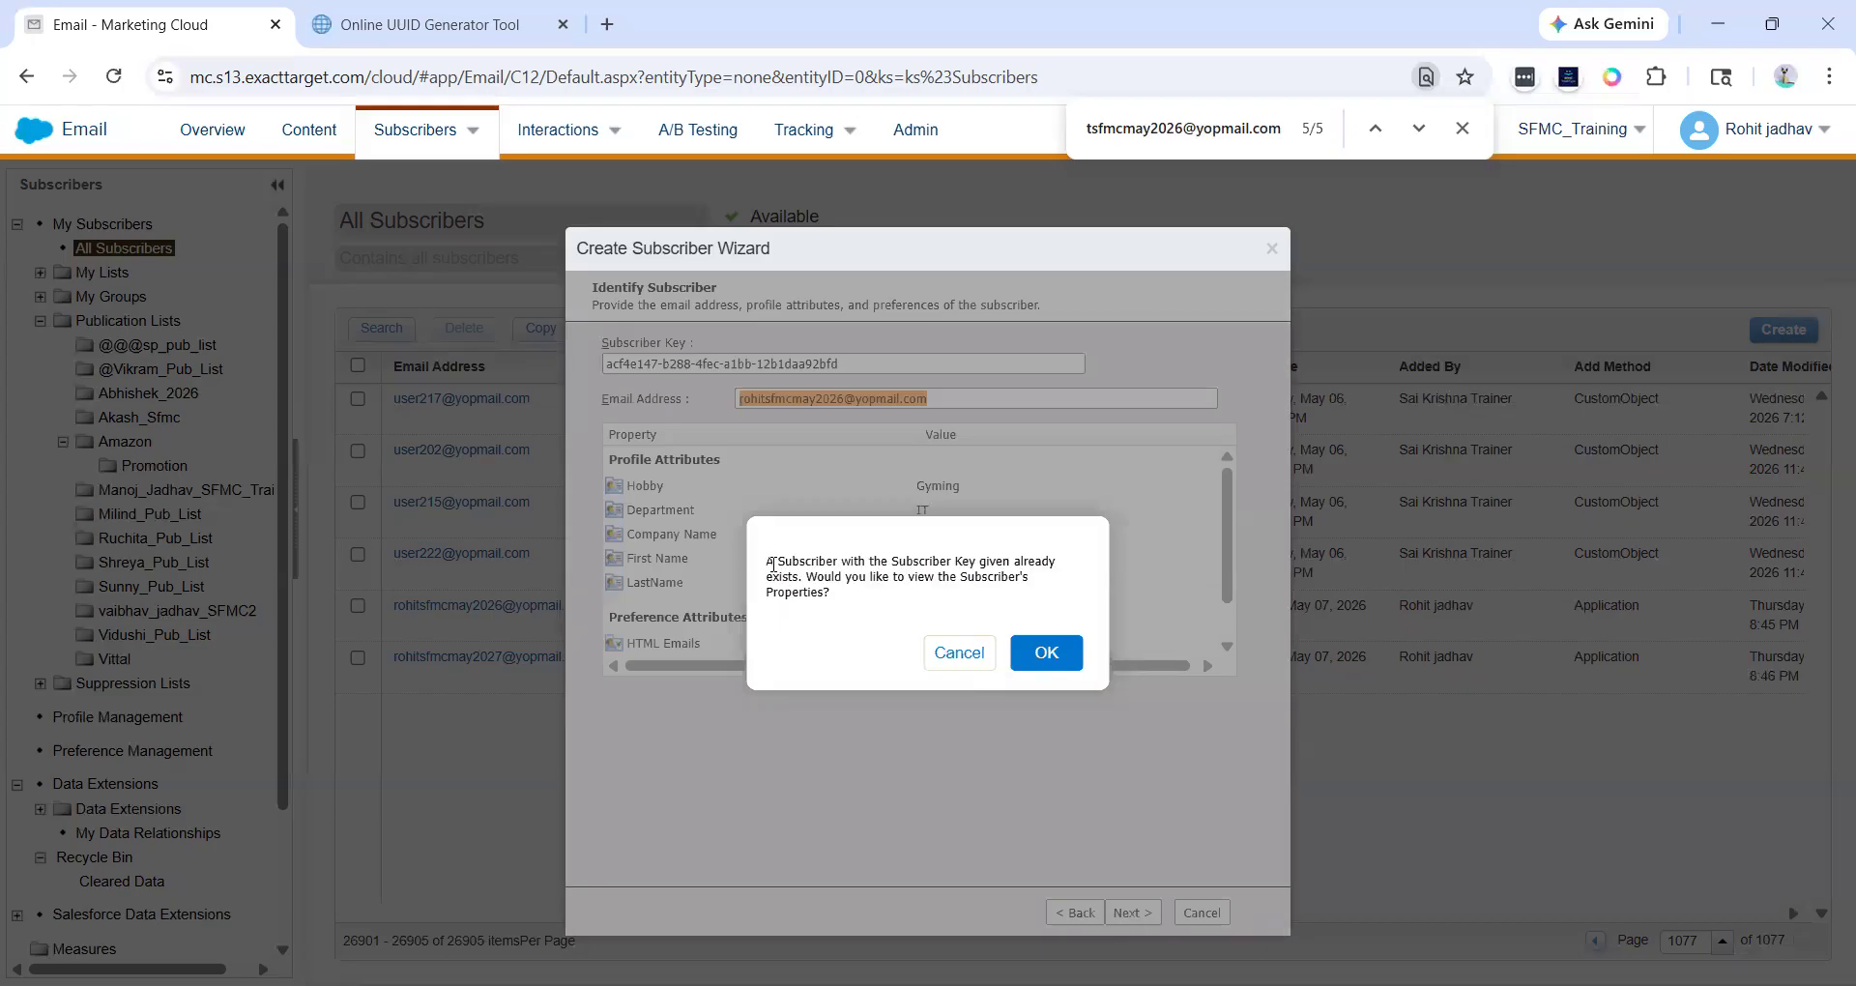
drag(772, 566, 888, 619)
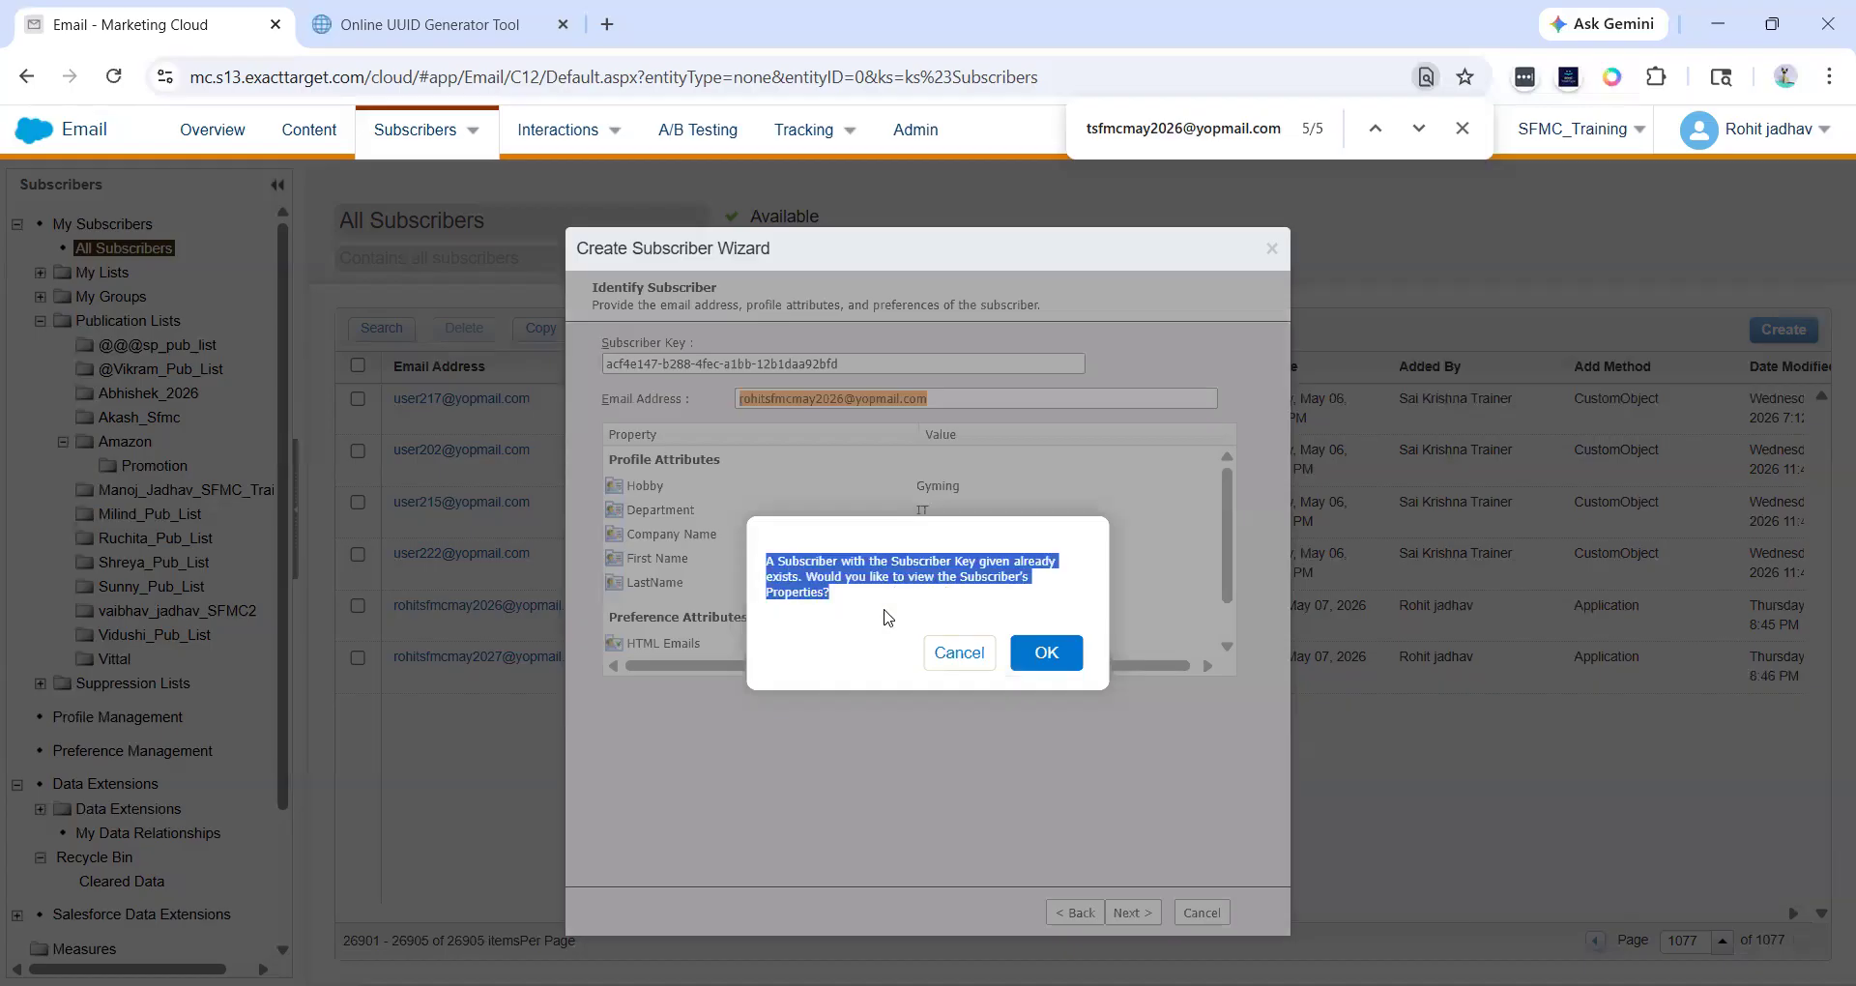
click(951, 652)
click(1202, 912)
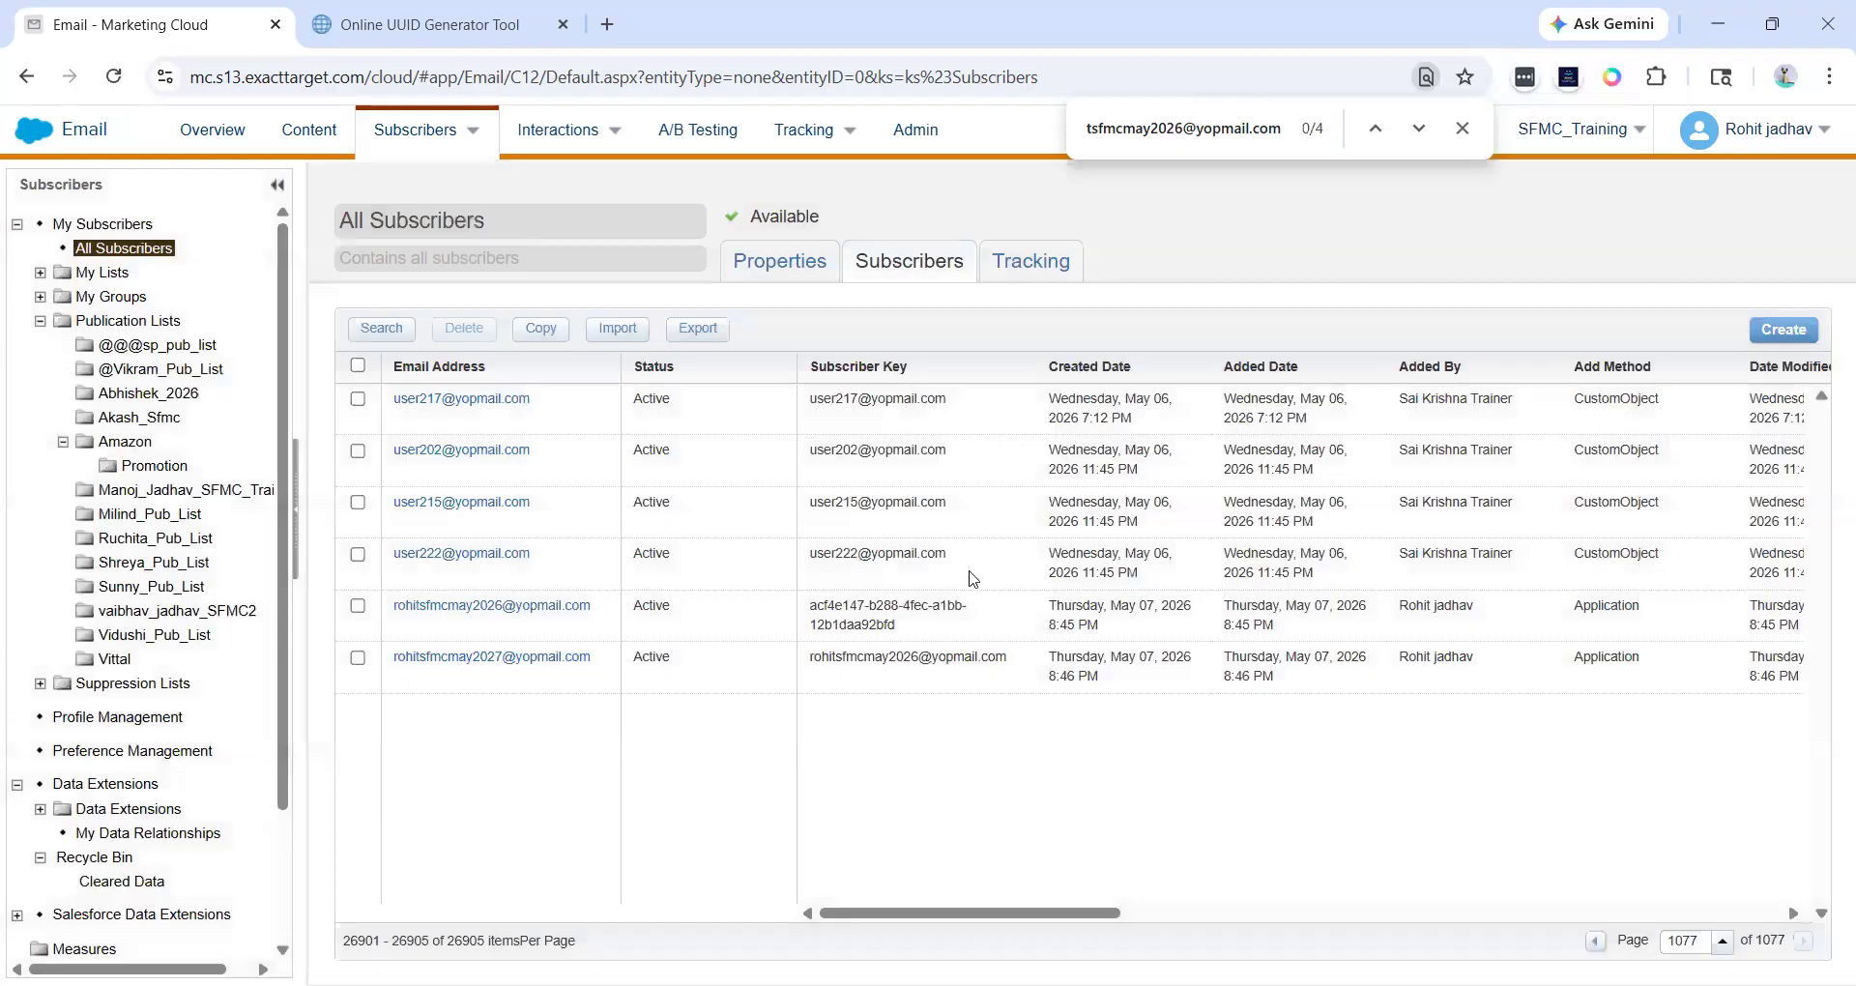
- Copy the UUID-keyed subscriber's e-mail address and start another Create Subscriber wizard
drag(900, 624, 809, 593)
click(809, 591)
drag(599, 606, 389, 607)
key(ctrl+c)
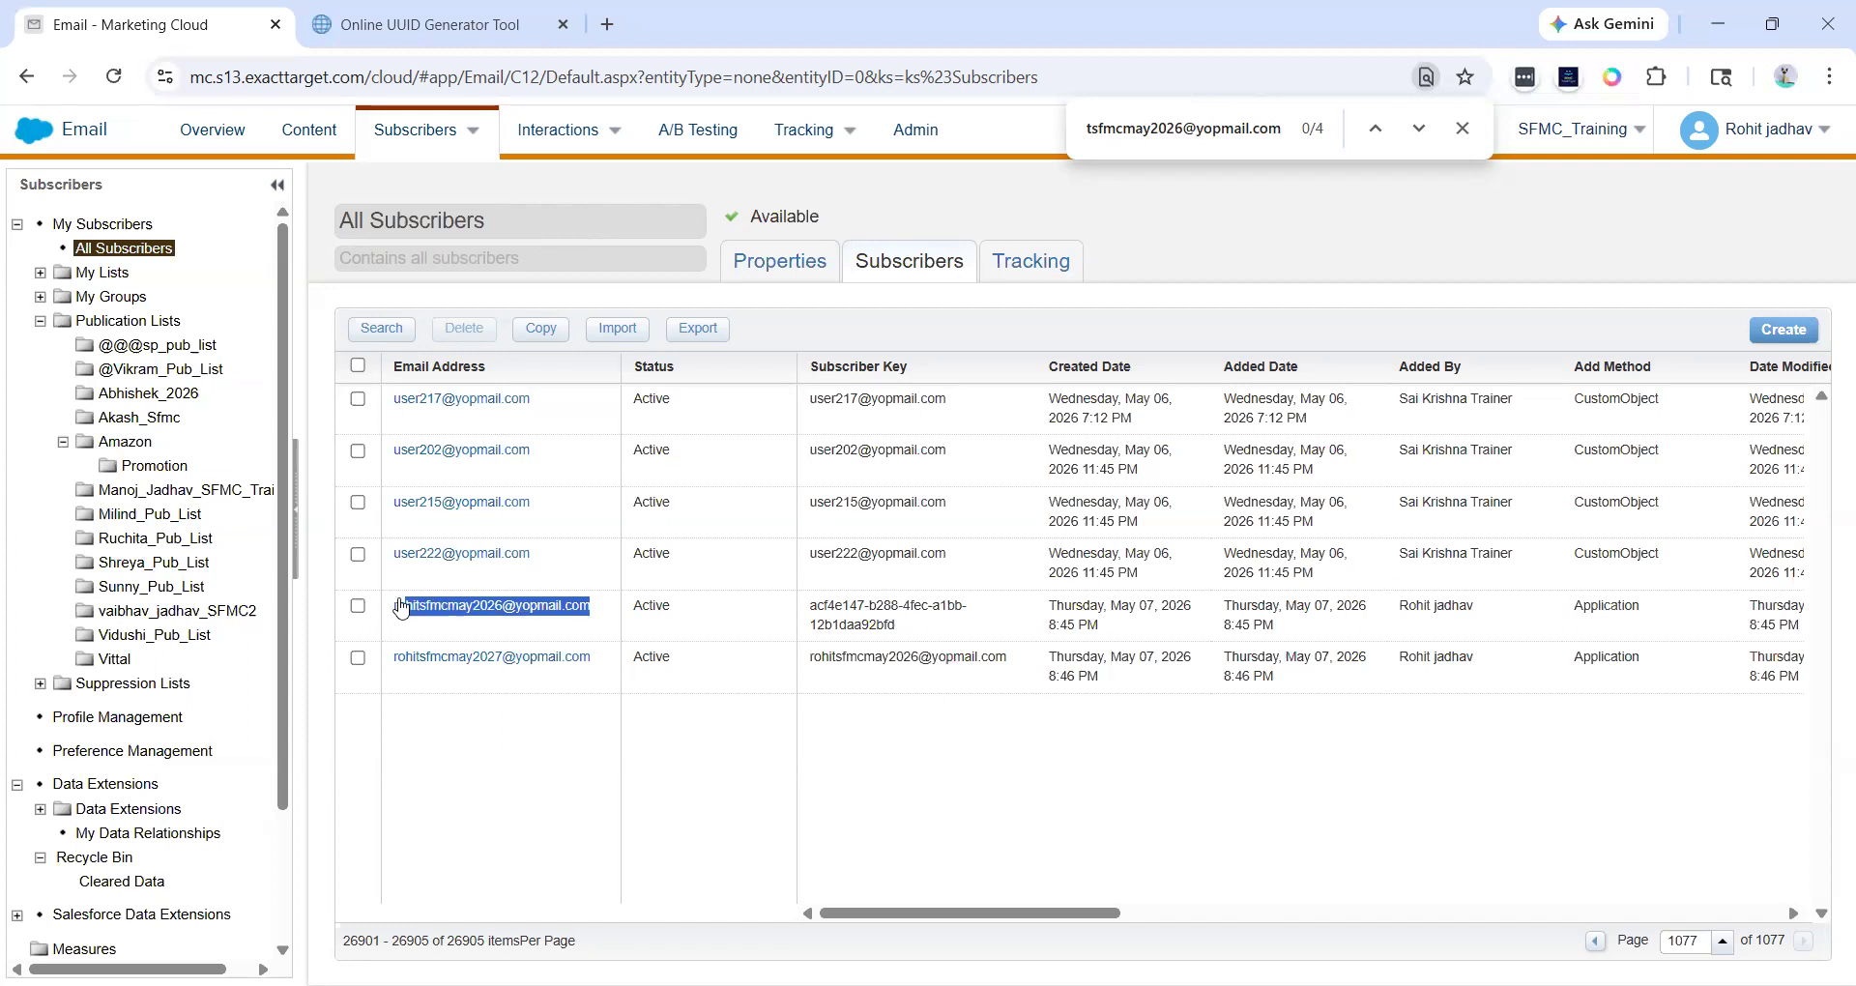
click(1782, 329)
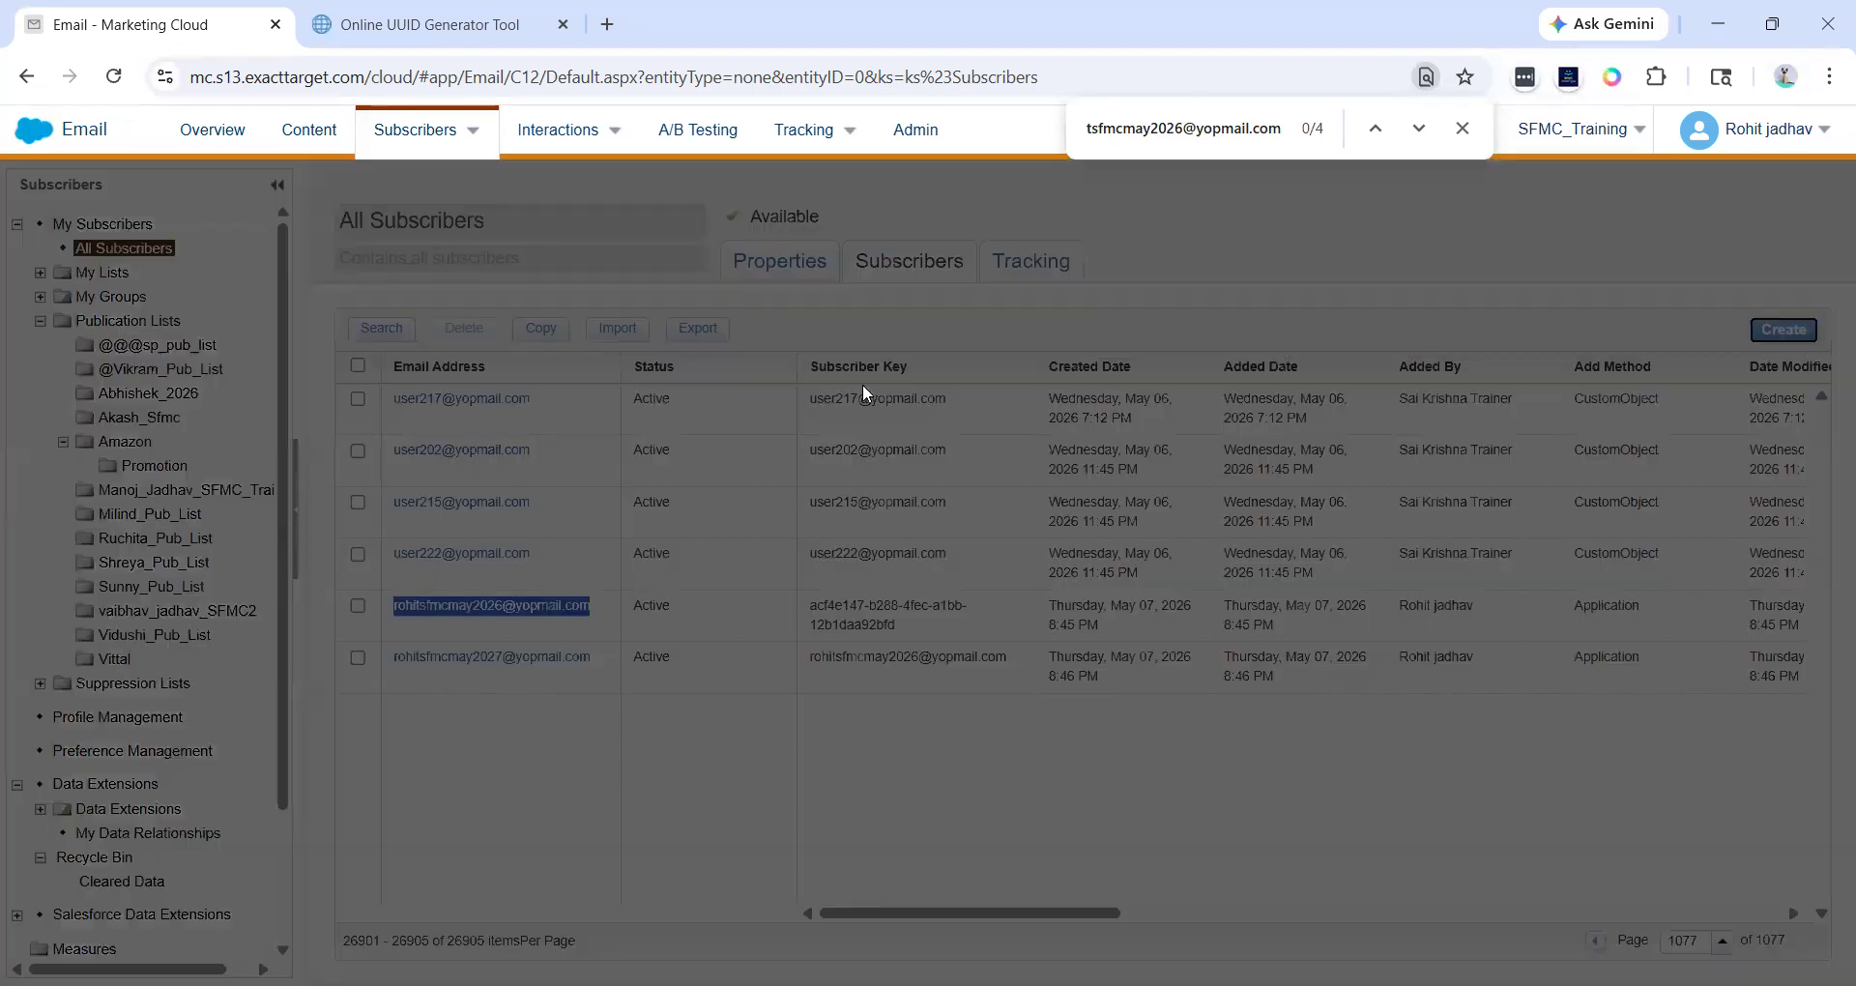
click(1131, 912)
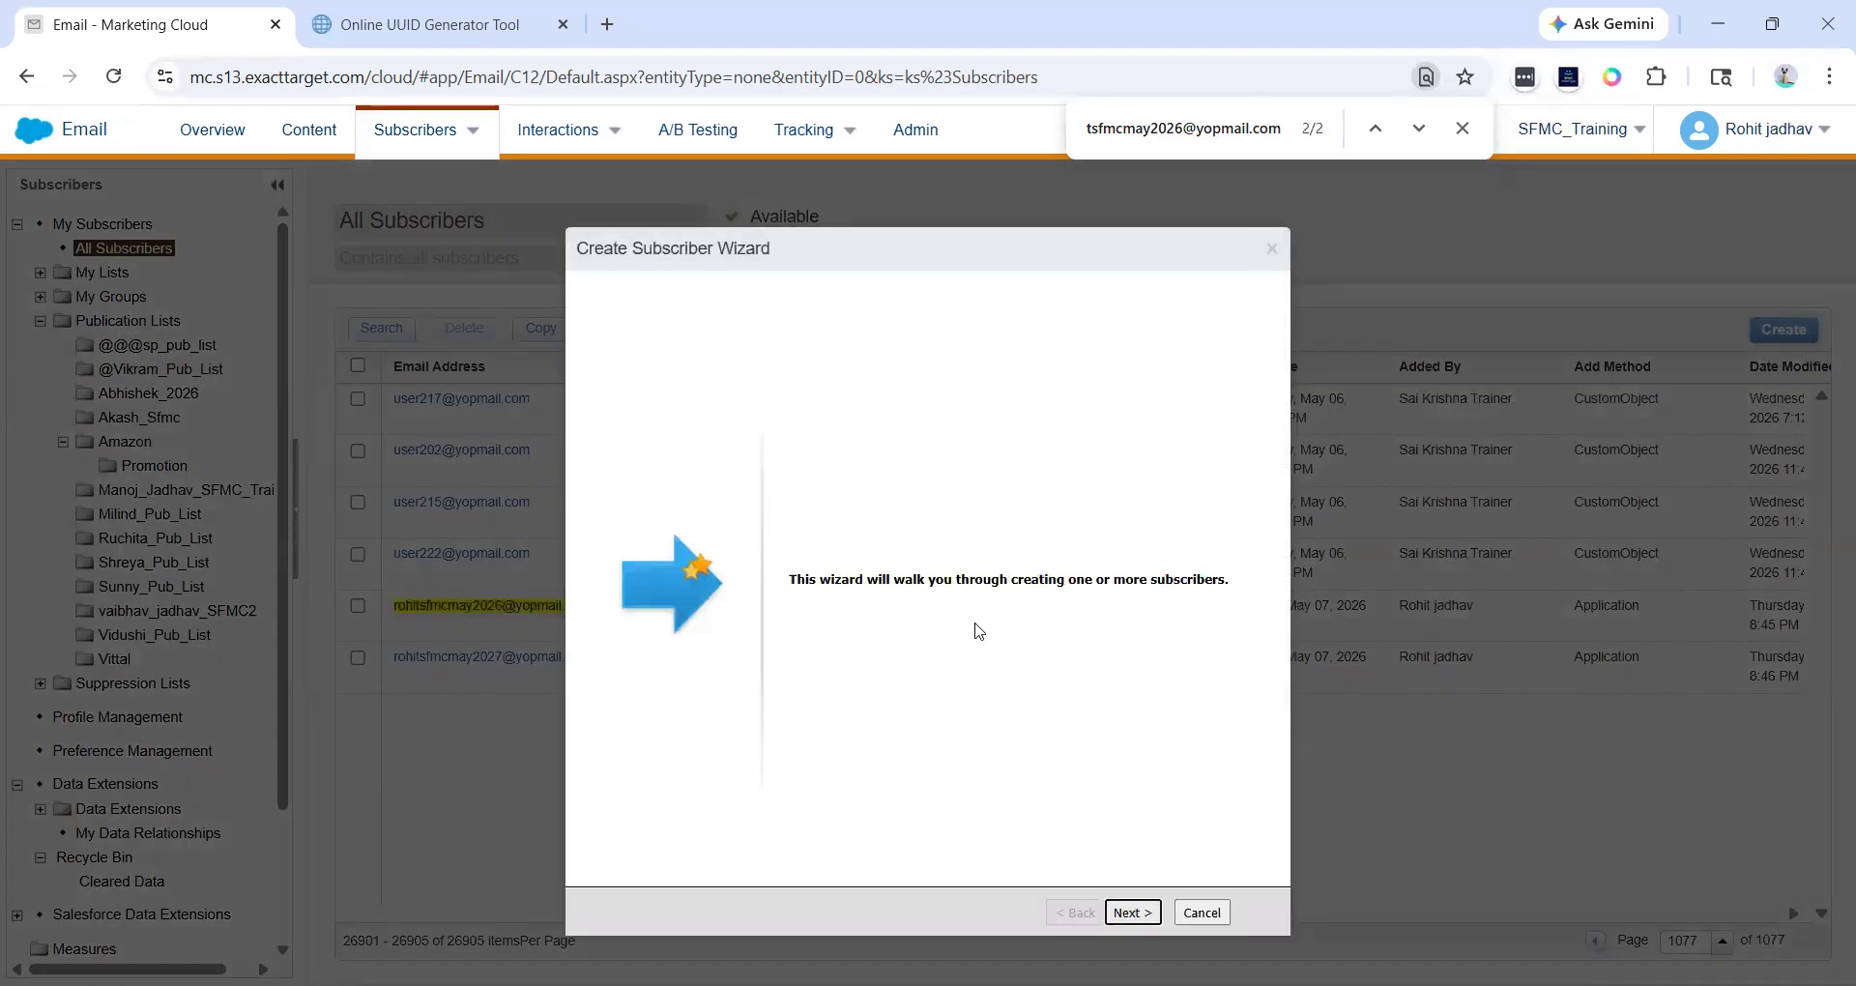
- Paste the e-mail address as Subscriber Key, changing its 2026 to 2028
click(702, 366)
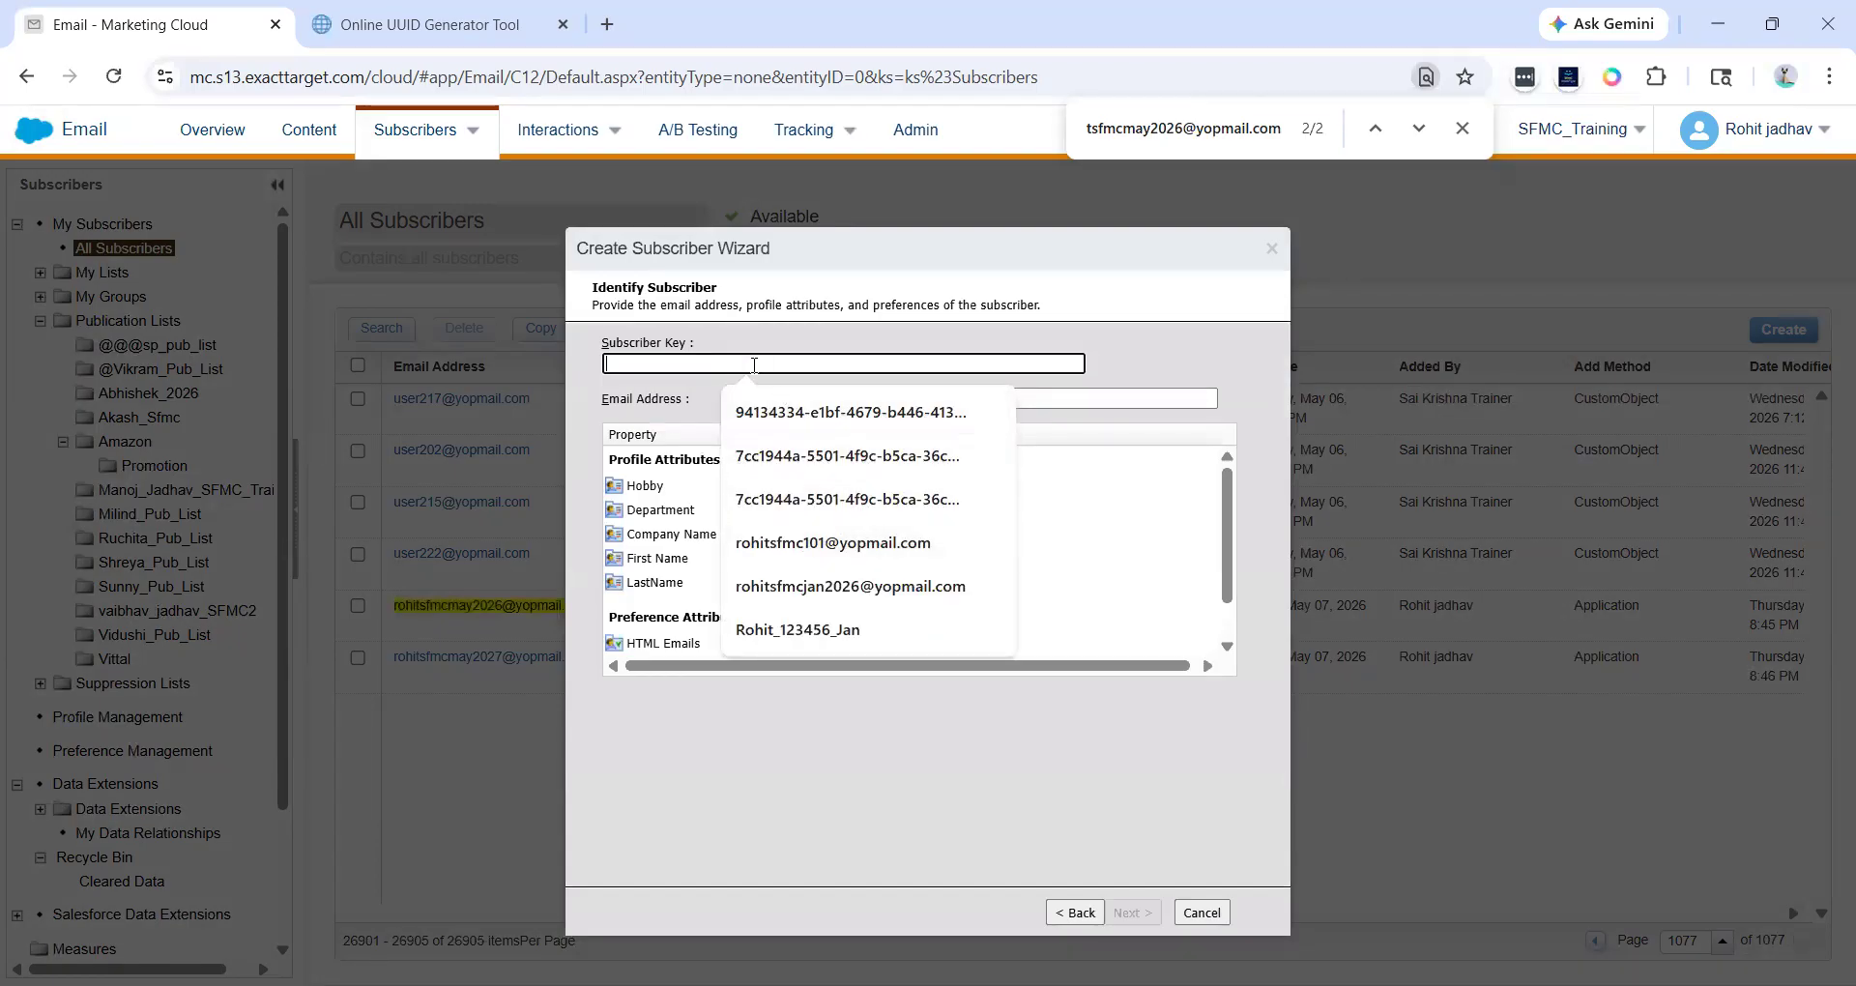
key(ctrl+v)
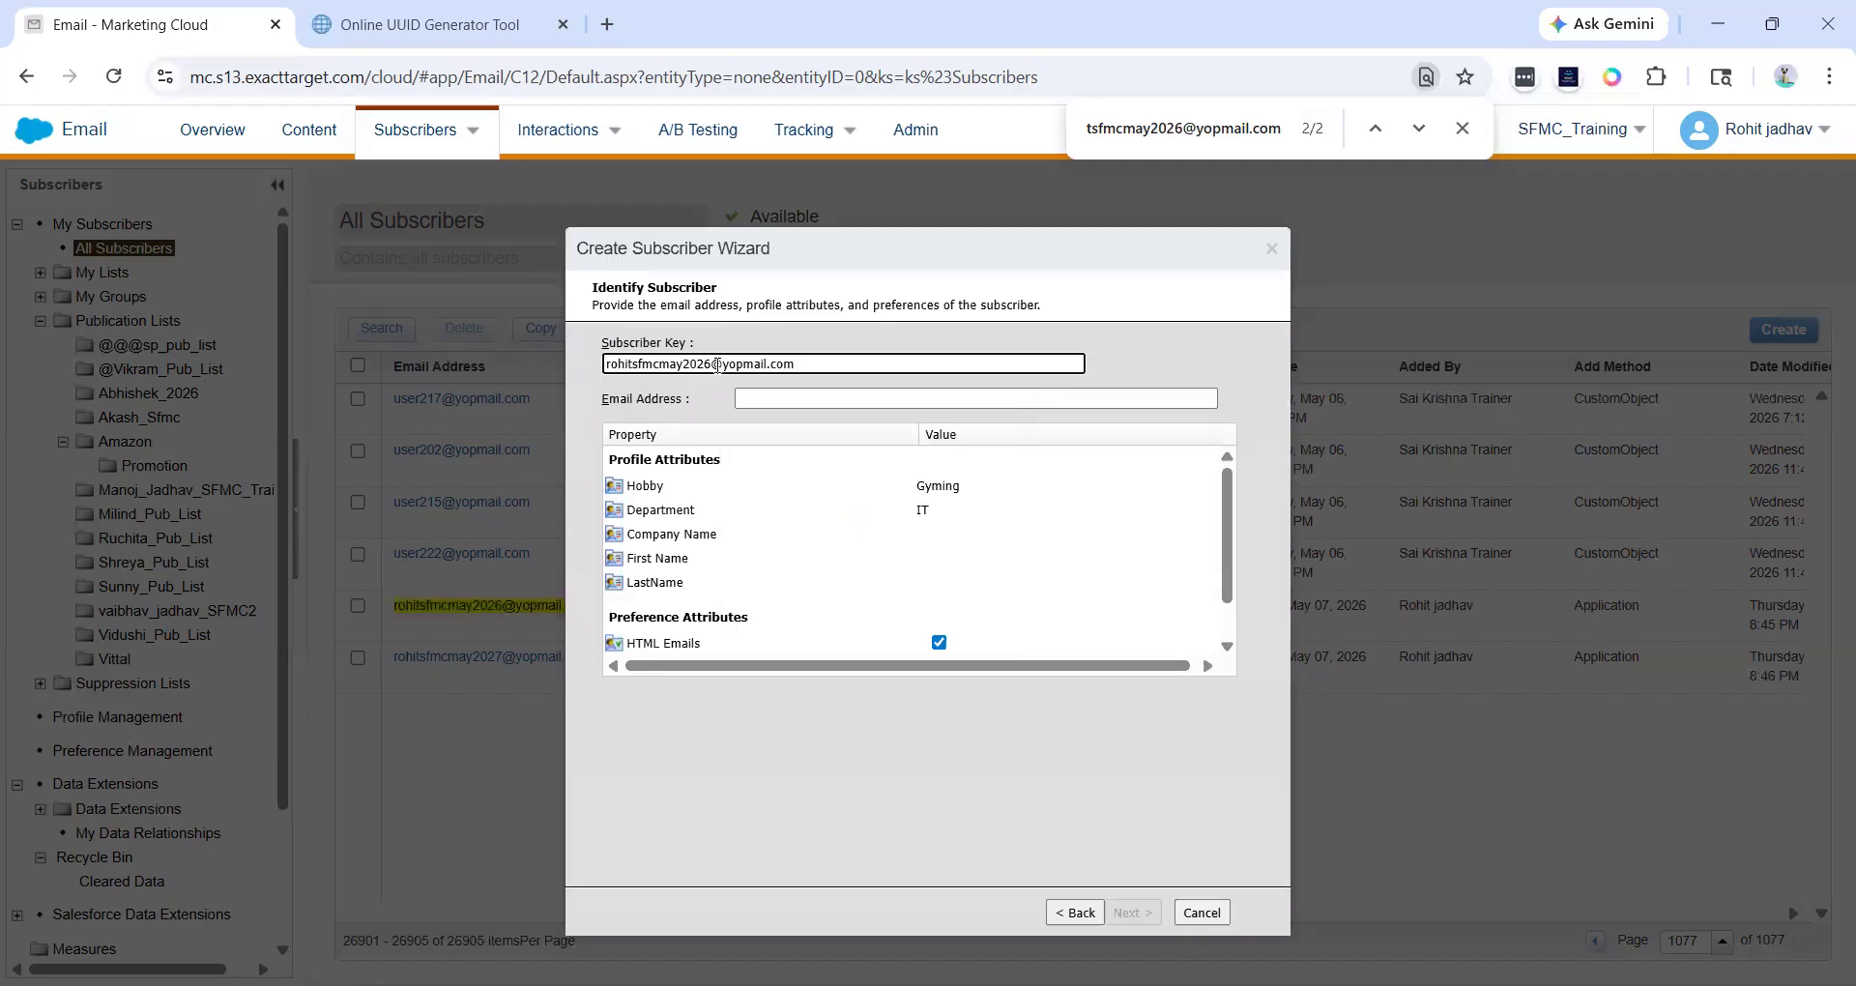
key(BackSpace)
text(8)
- Paste the copied e-mail address into Email Address and complete the wizard
click(762, 396)
key(ctrl+v)
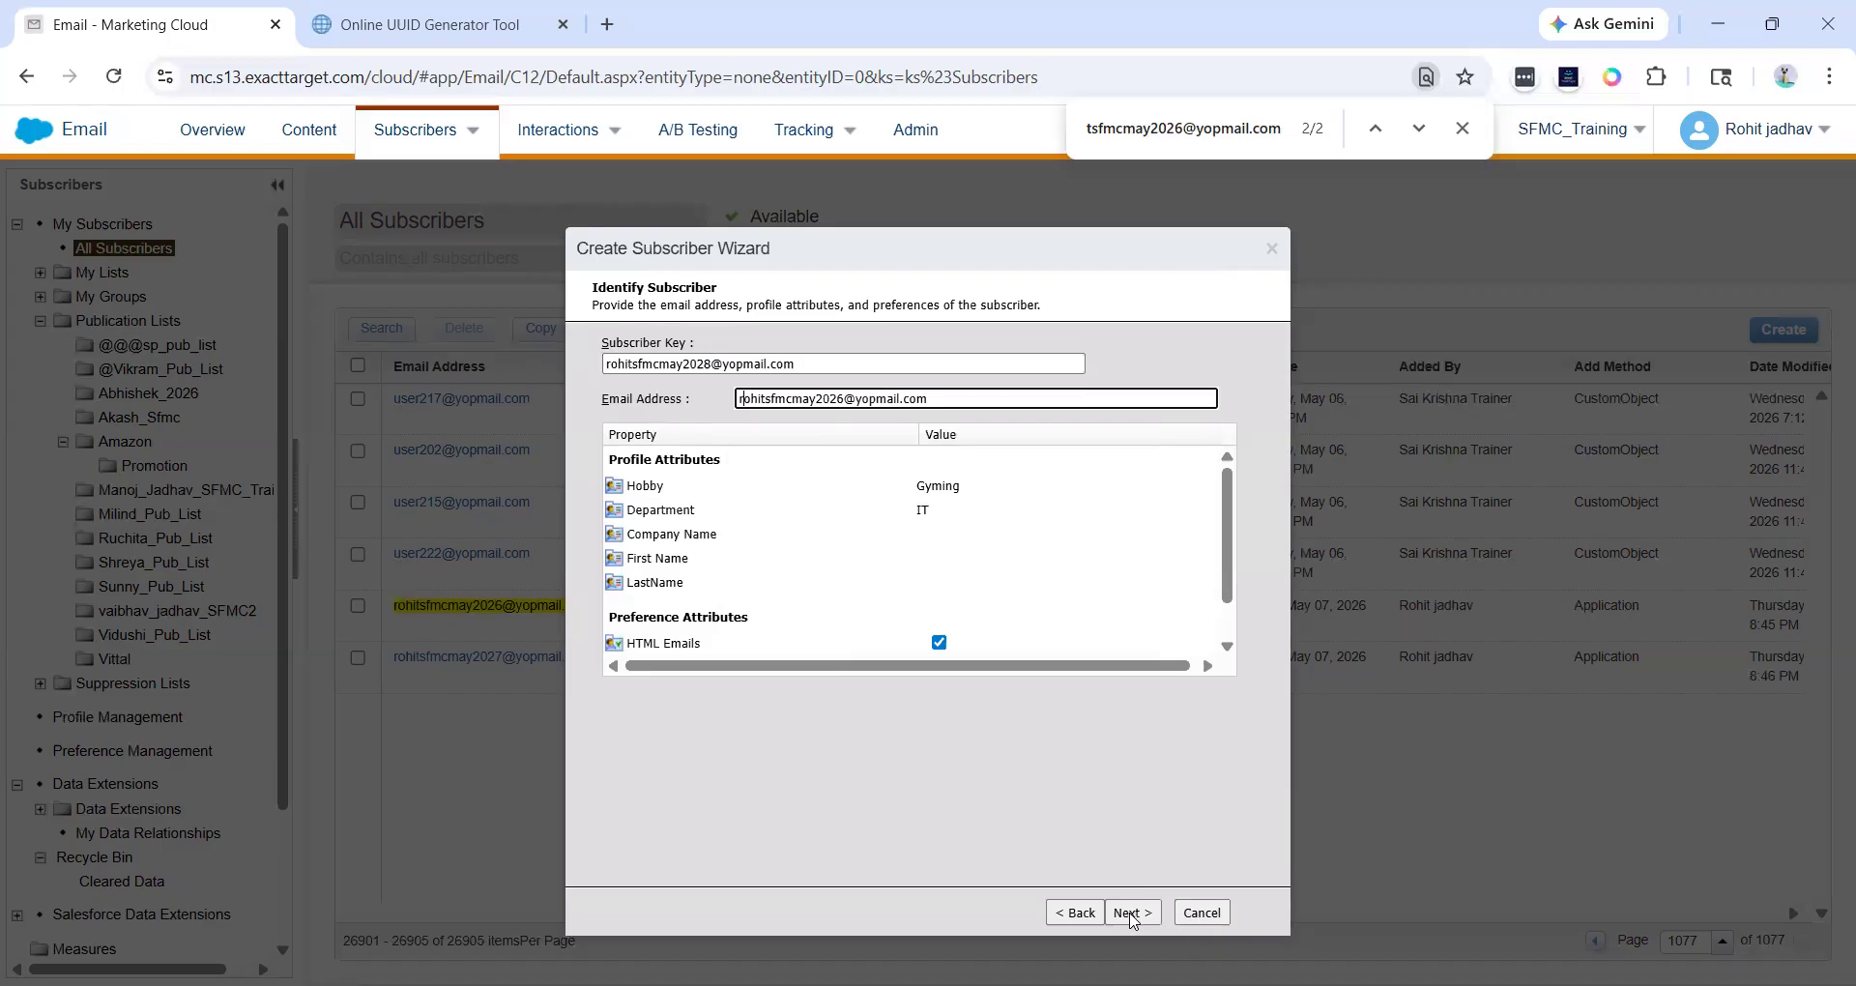
click(1131, 913)
click(1131, 913)
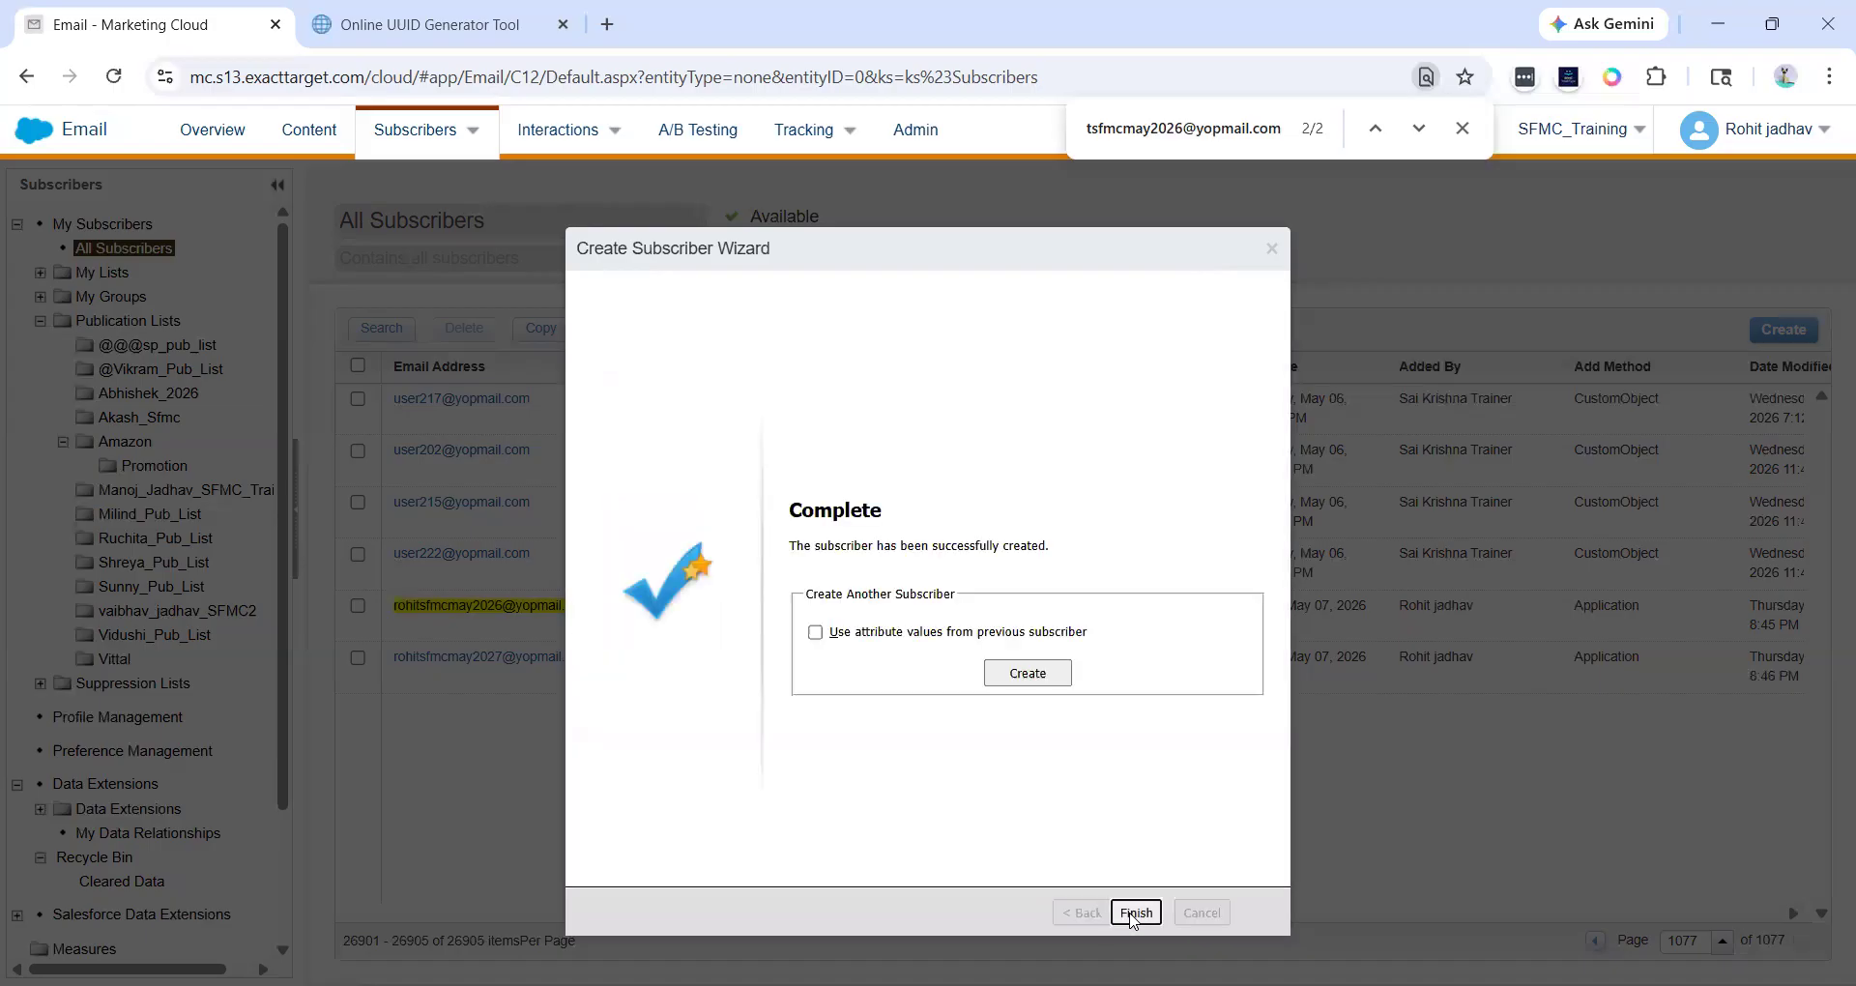
click(1131, 912)
- Reload All Subscribers on page 1077 and review the newest subscriber rows
click(155, 248)
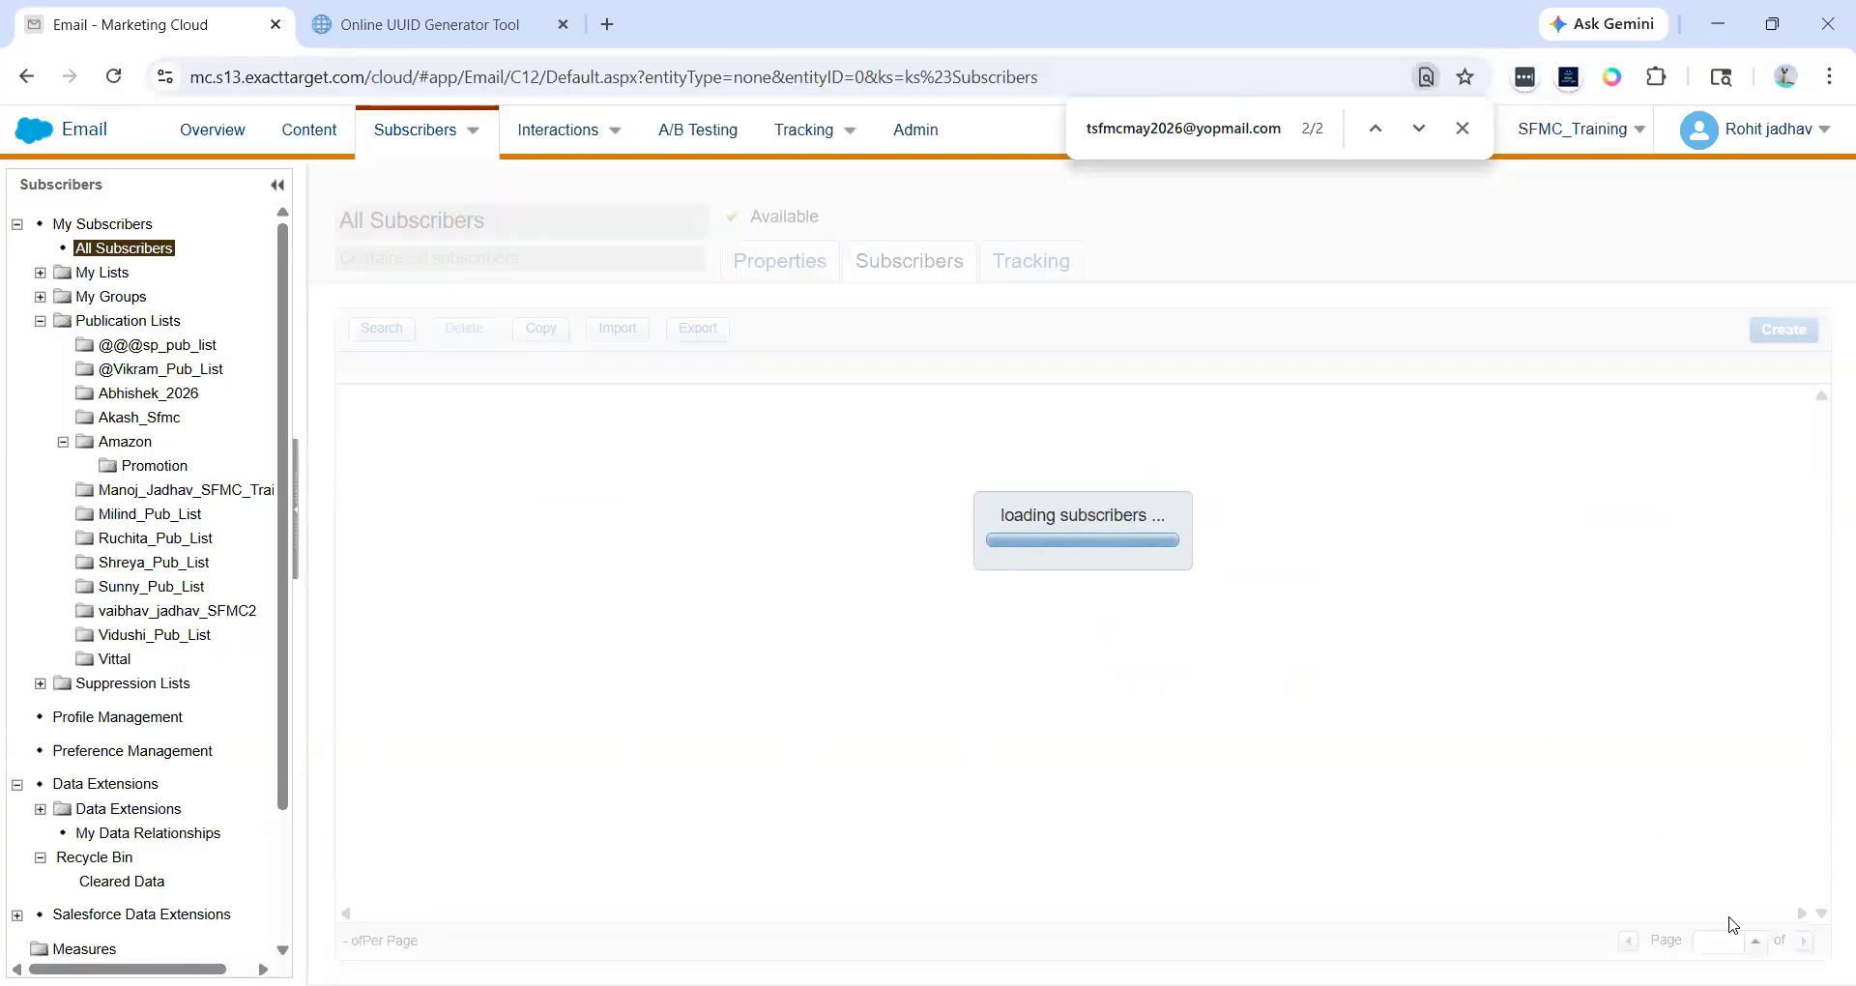
text(077)
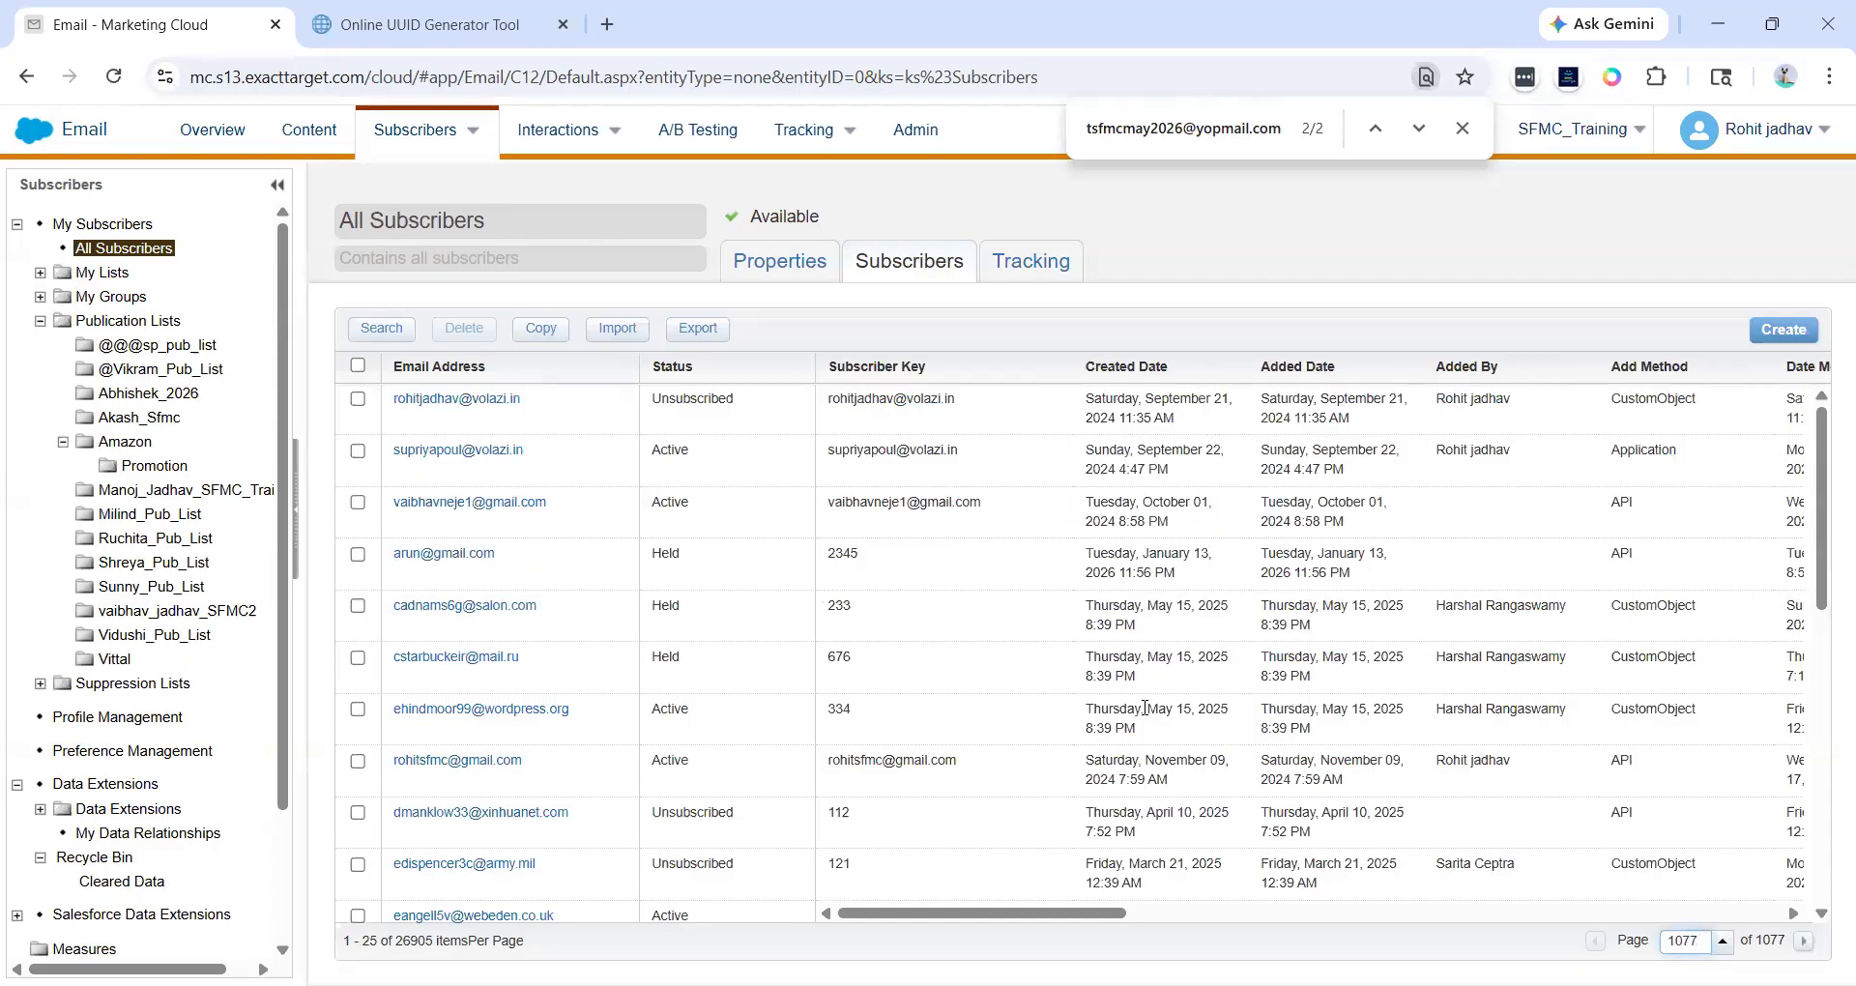
scroll(1150, 716, down, 10)
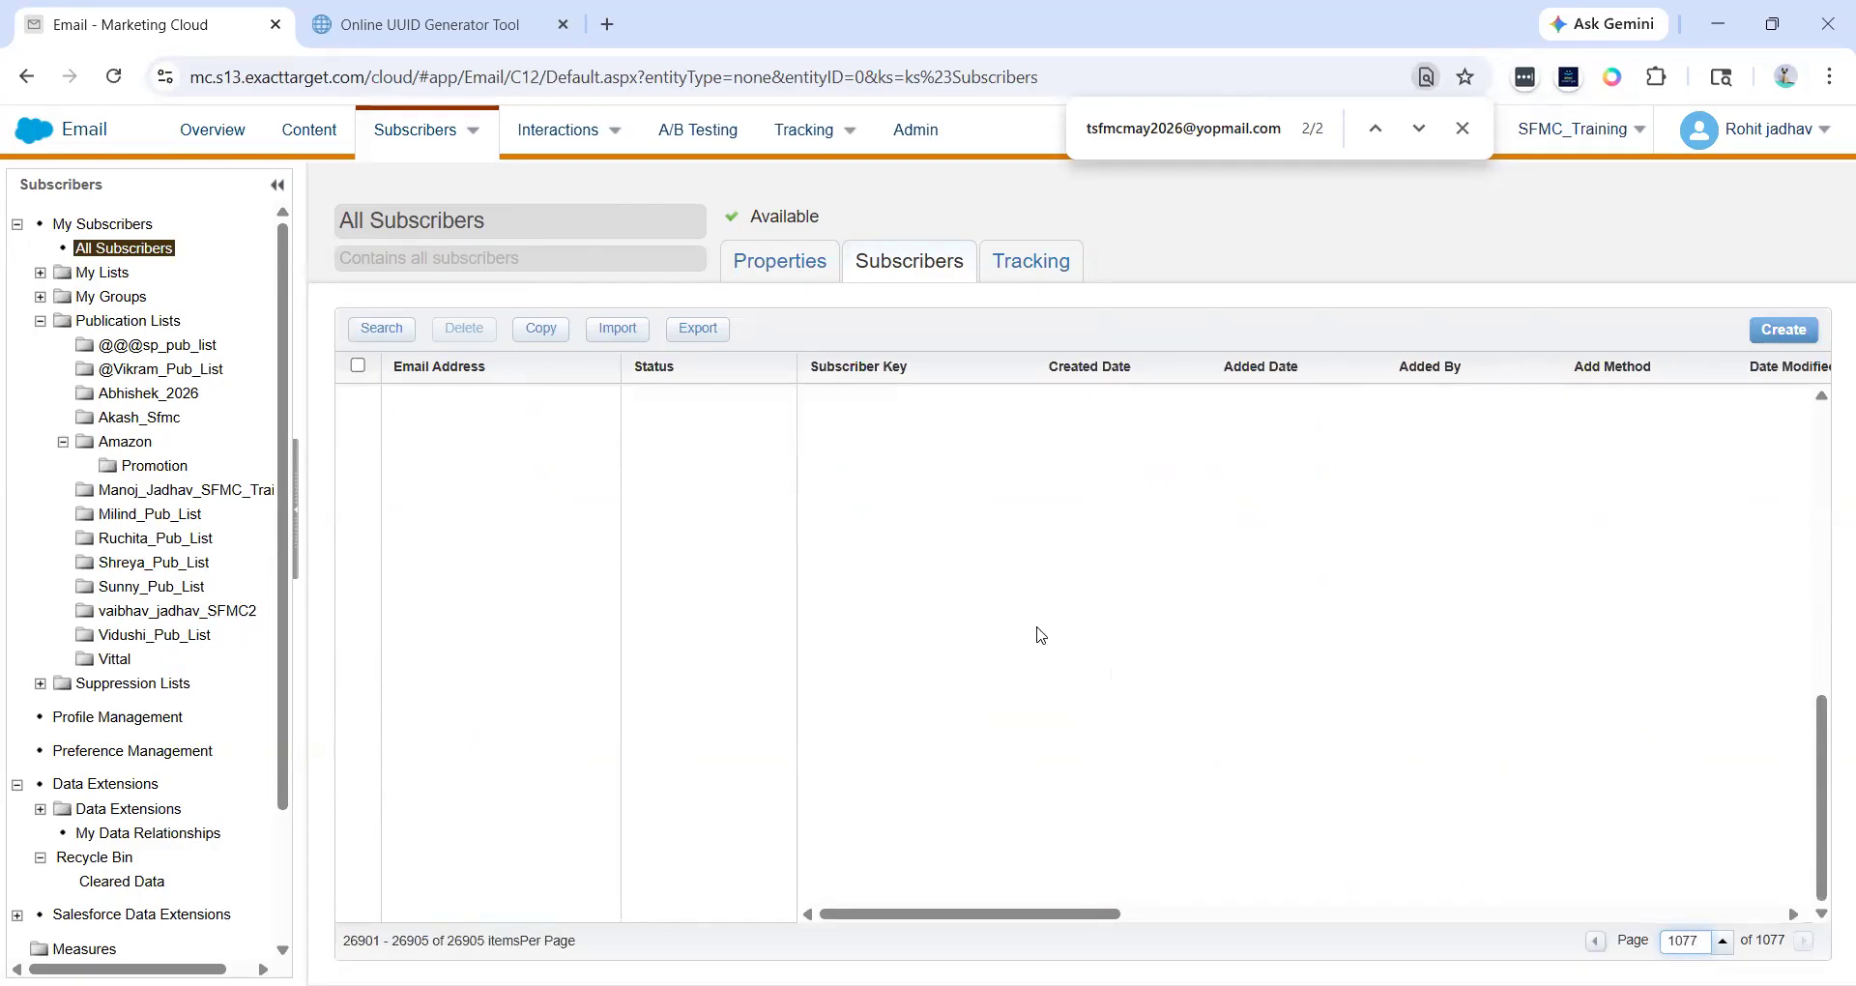
scroll(997, 663, up, 5)
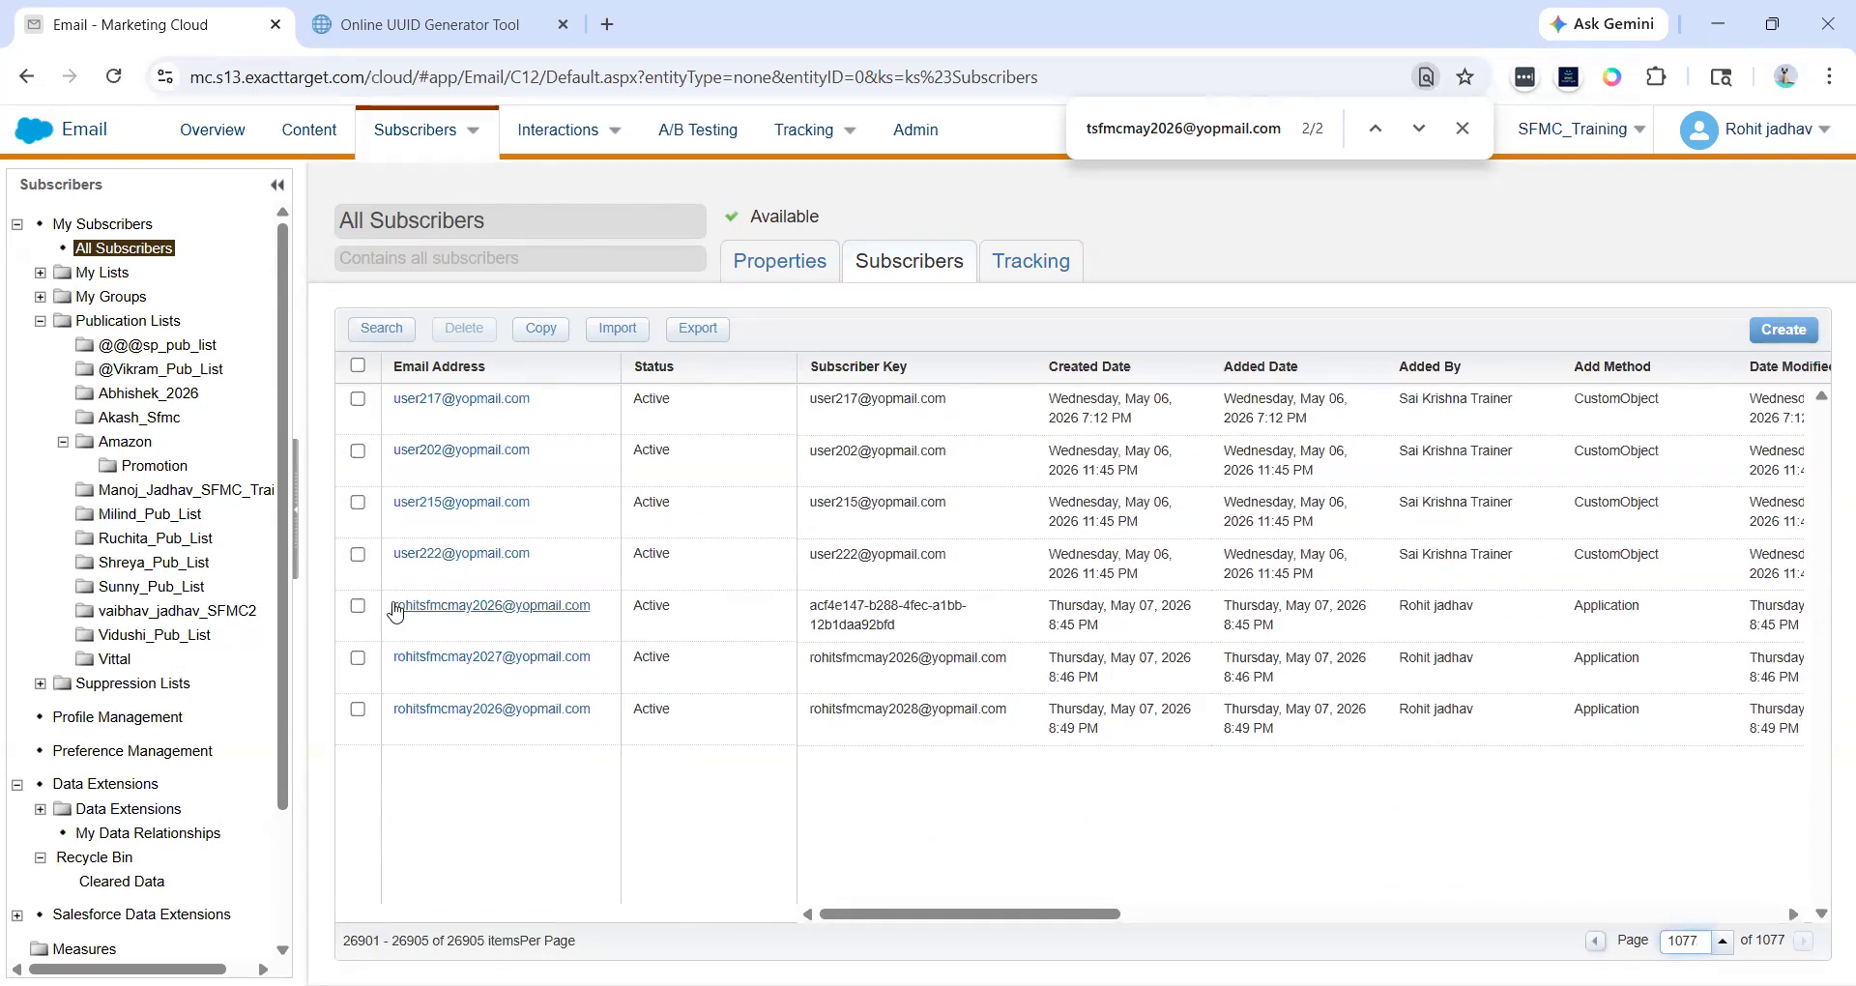
drag(389, 605, 613, 721)
click(615, 723)
key(alt+Tab)
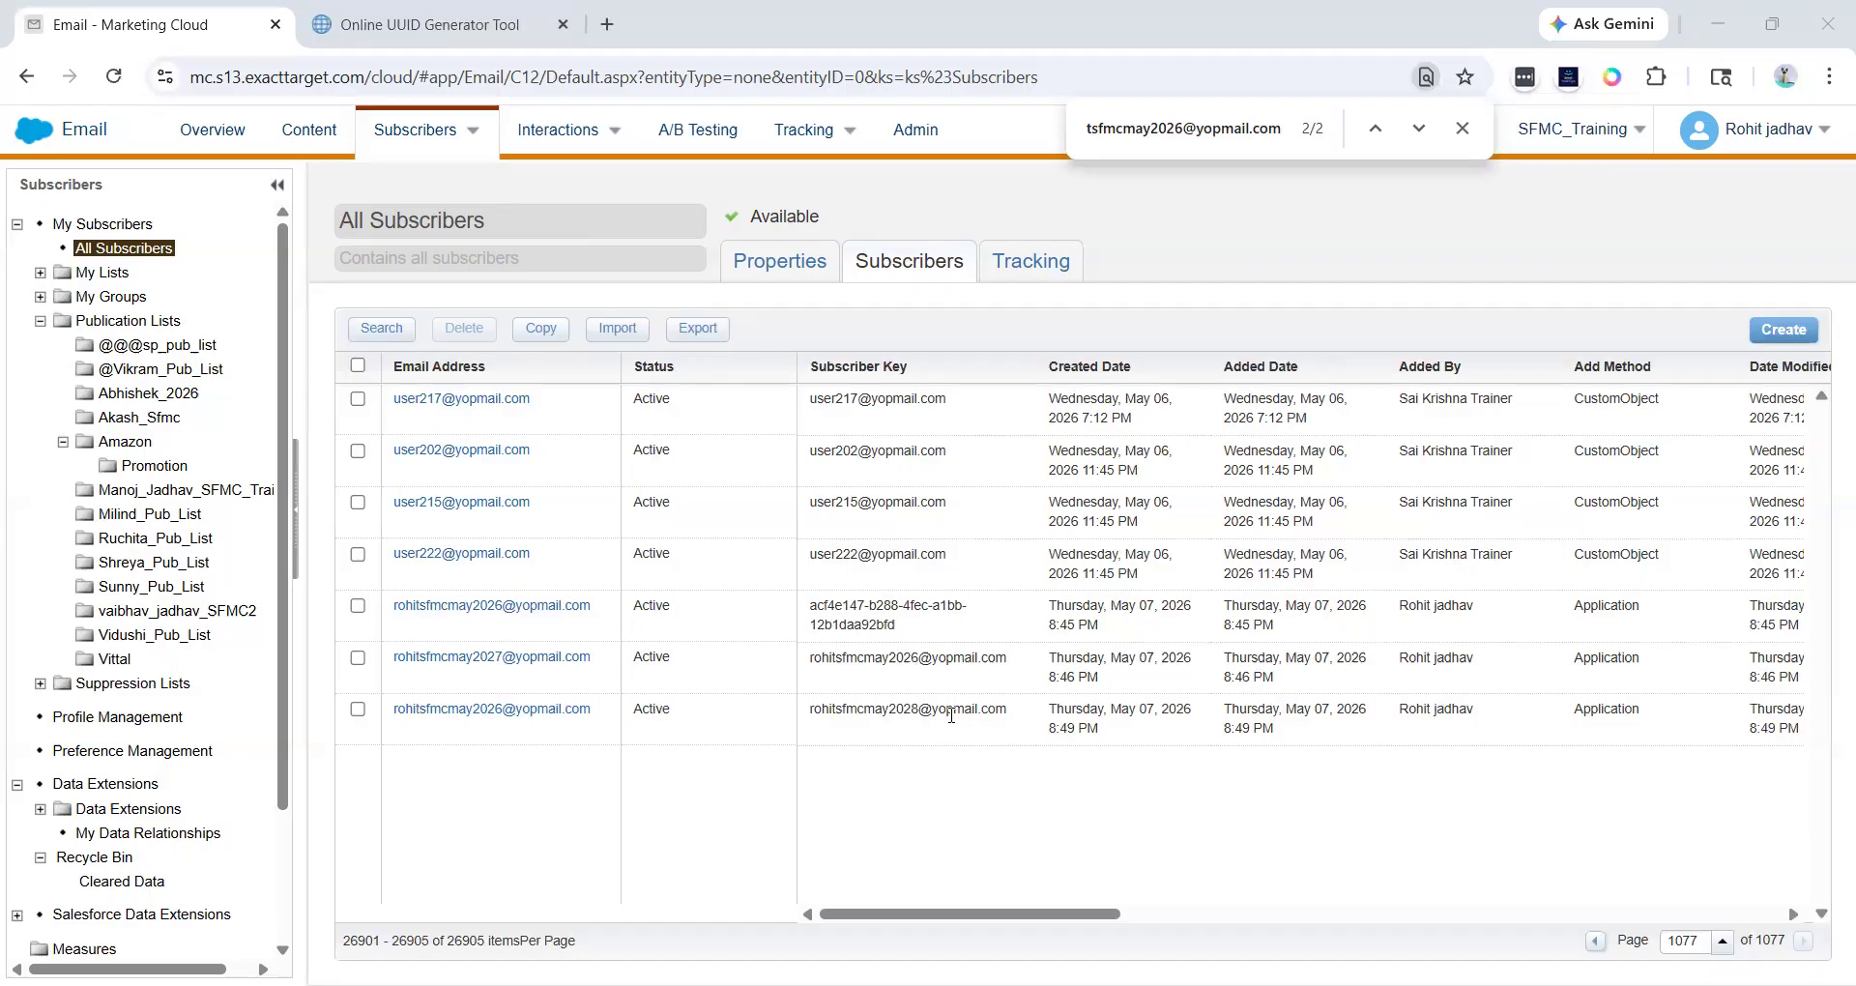
- Search all subscribers where Email Address equals the copied e-mail address
click(362, 330)
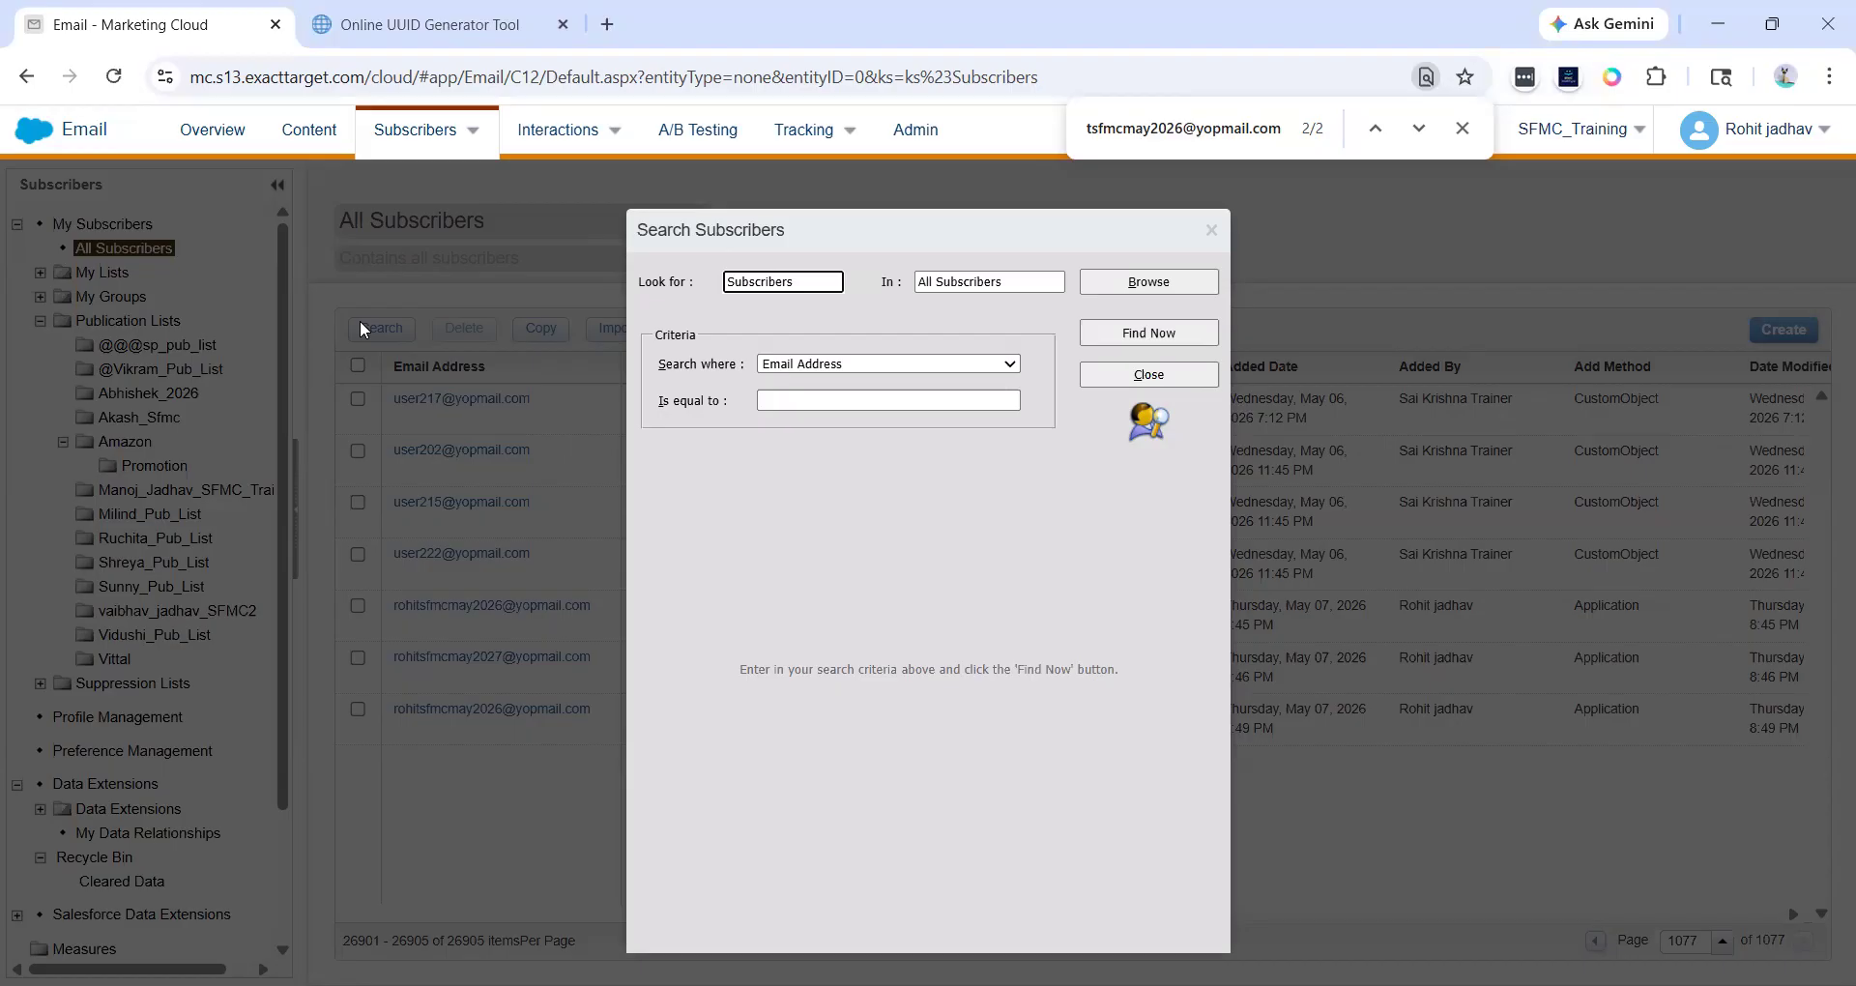
click(822, 398)
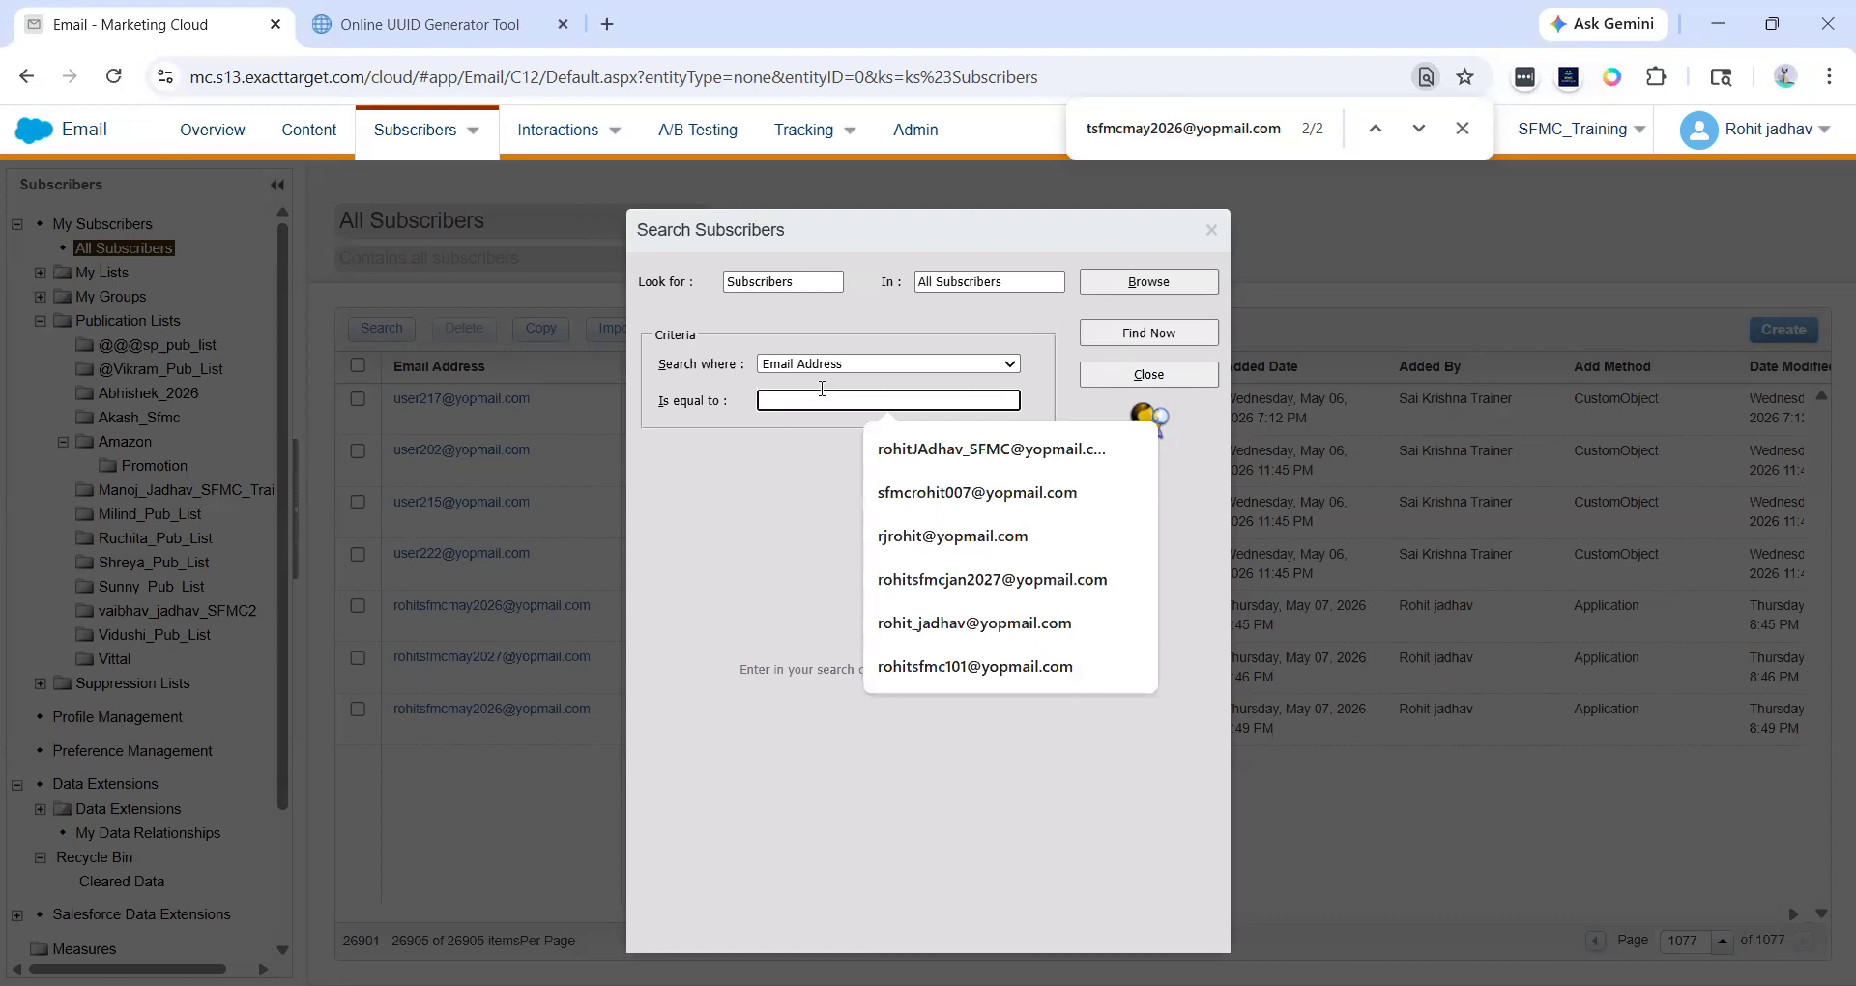
click(773, 527)
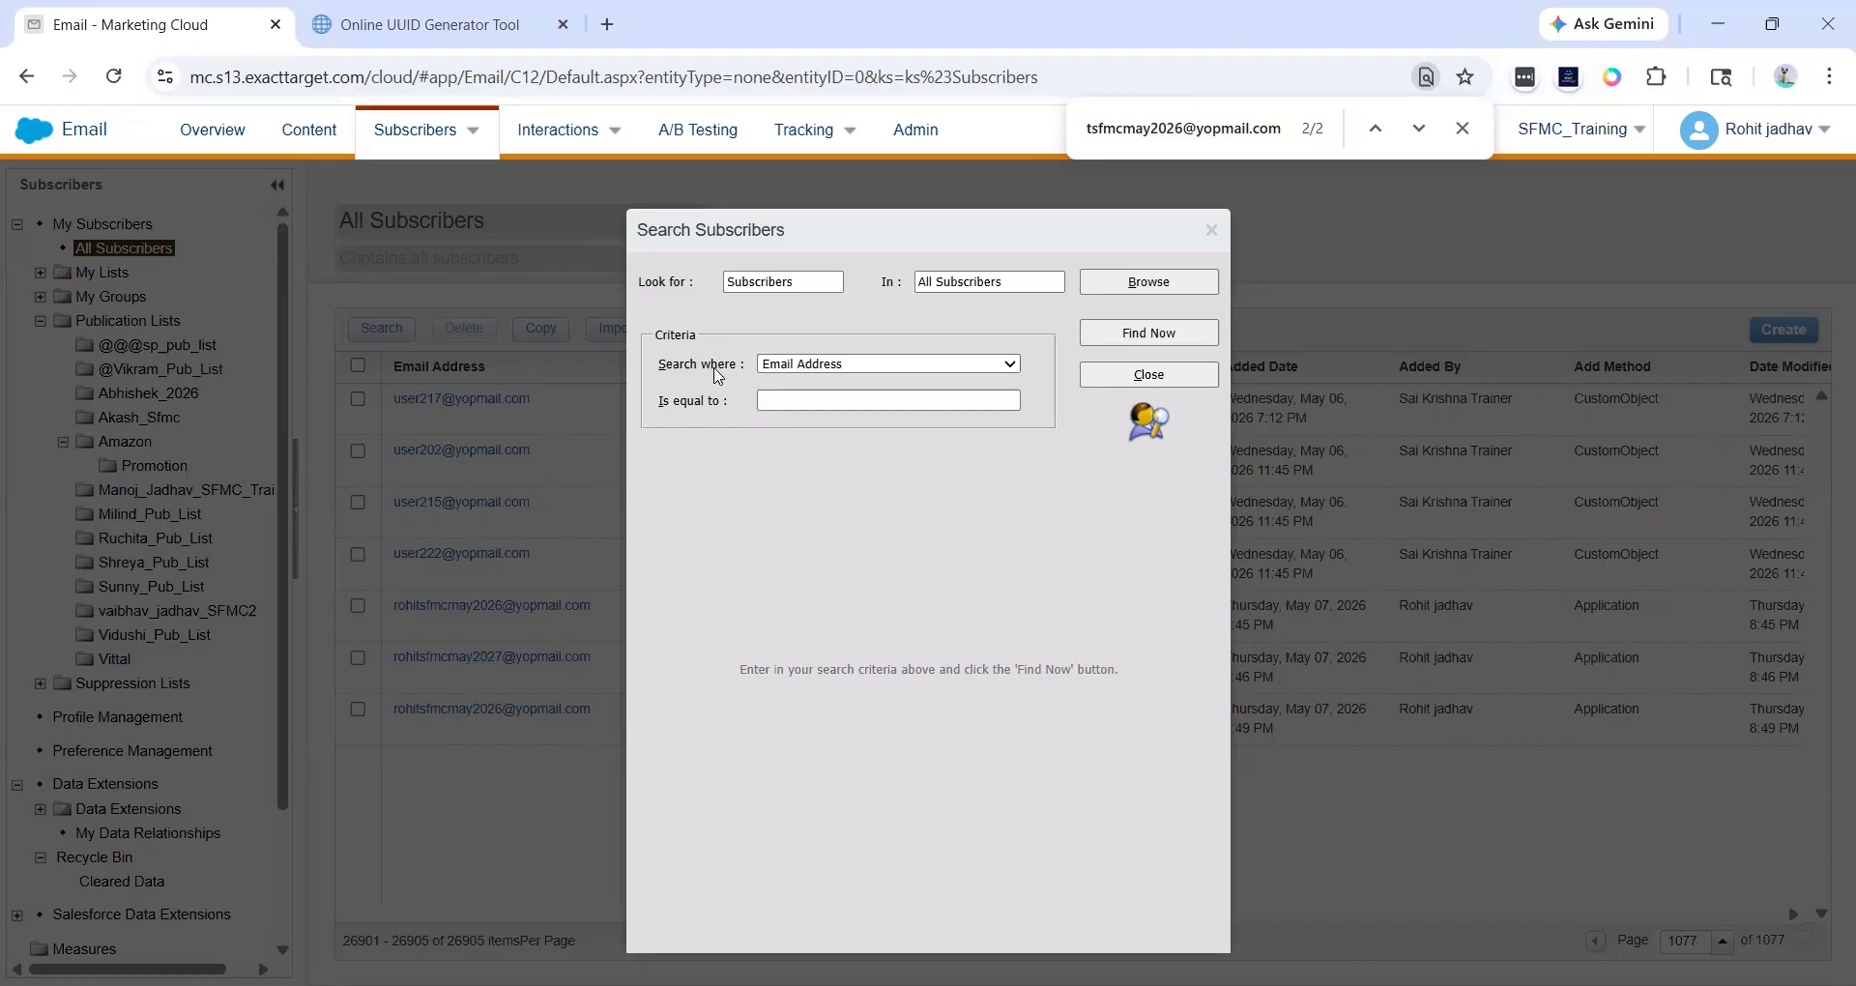
click(794, 365)
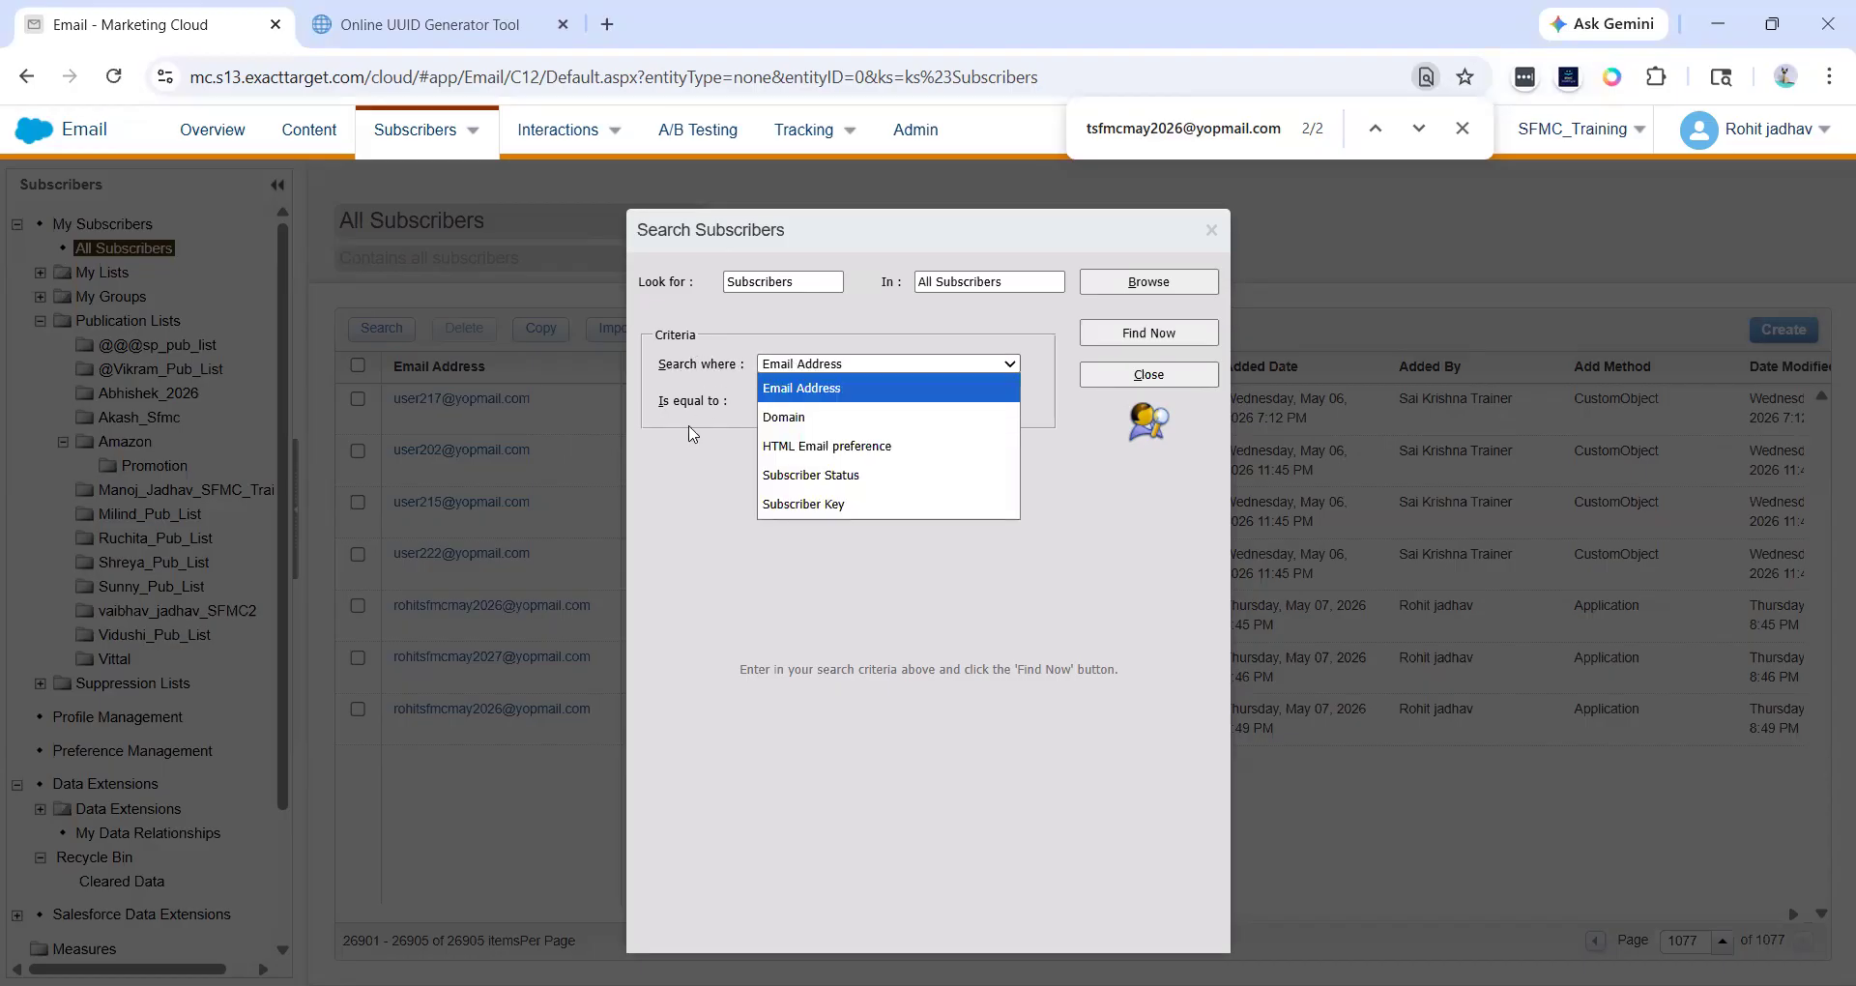
click(924, 401)
key(ctrl+v)
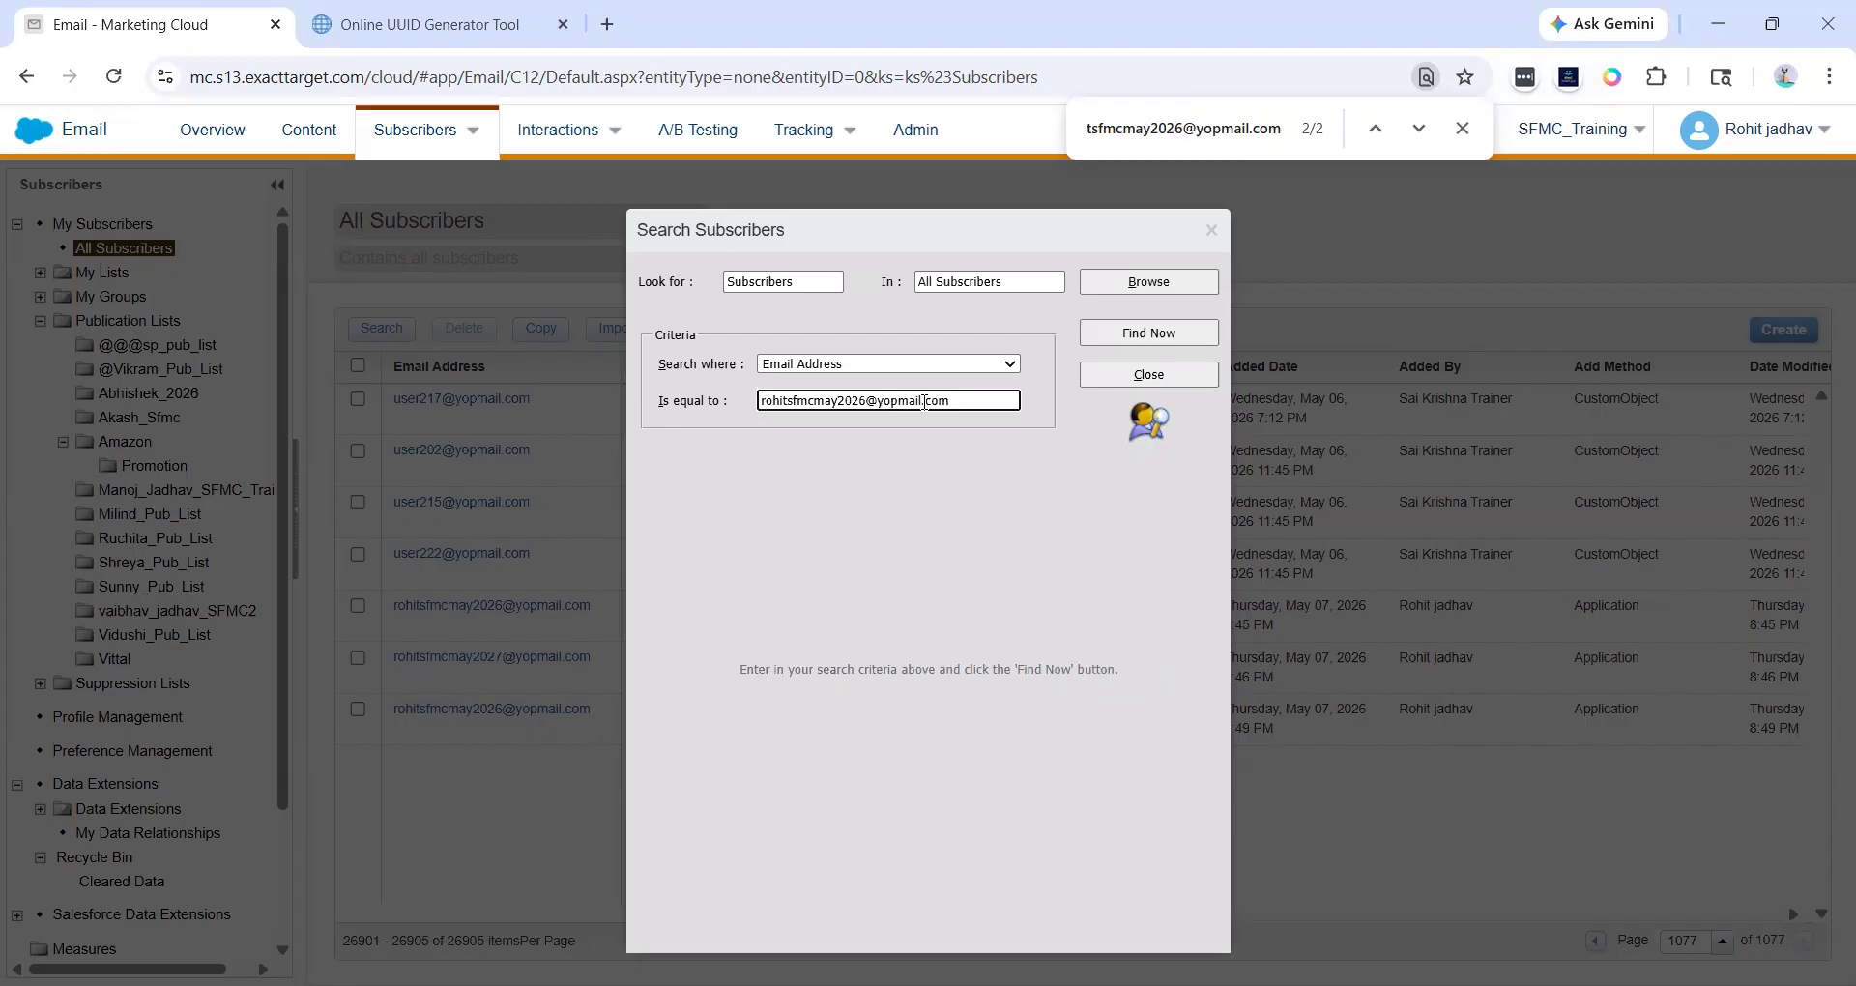
mouse_move(970, 406)
mouse_down()
mouse_move(760, 407)
mouse_move(957, 400)
mouse_up()
click(760, 407)
click(967, 398)
click(1125, 344)
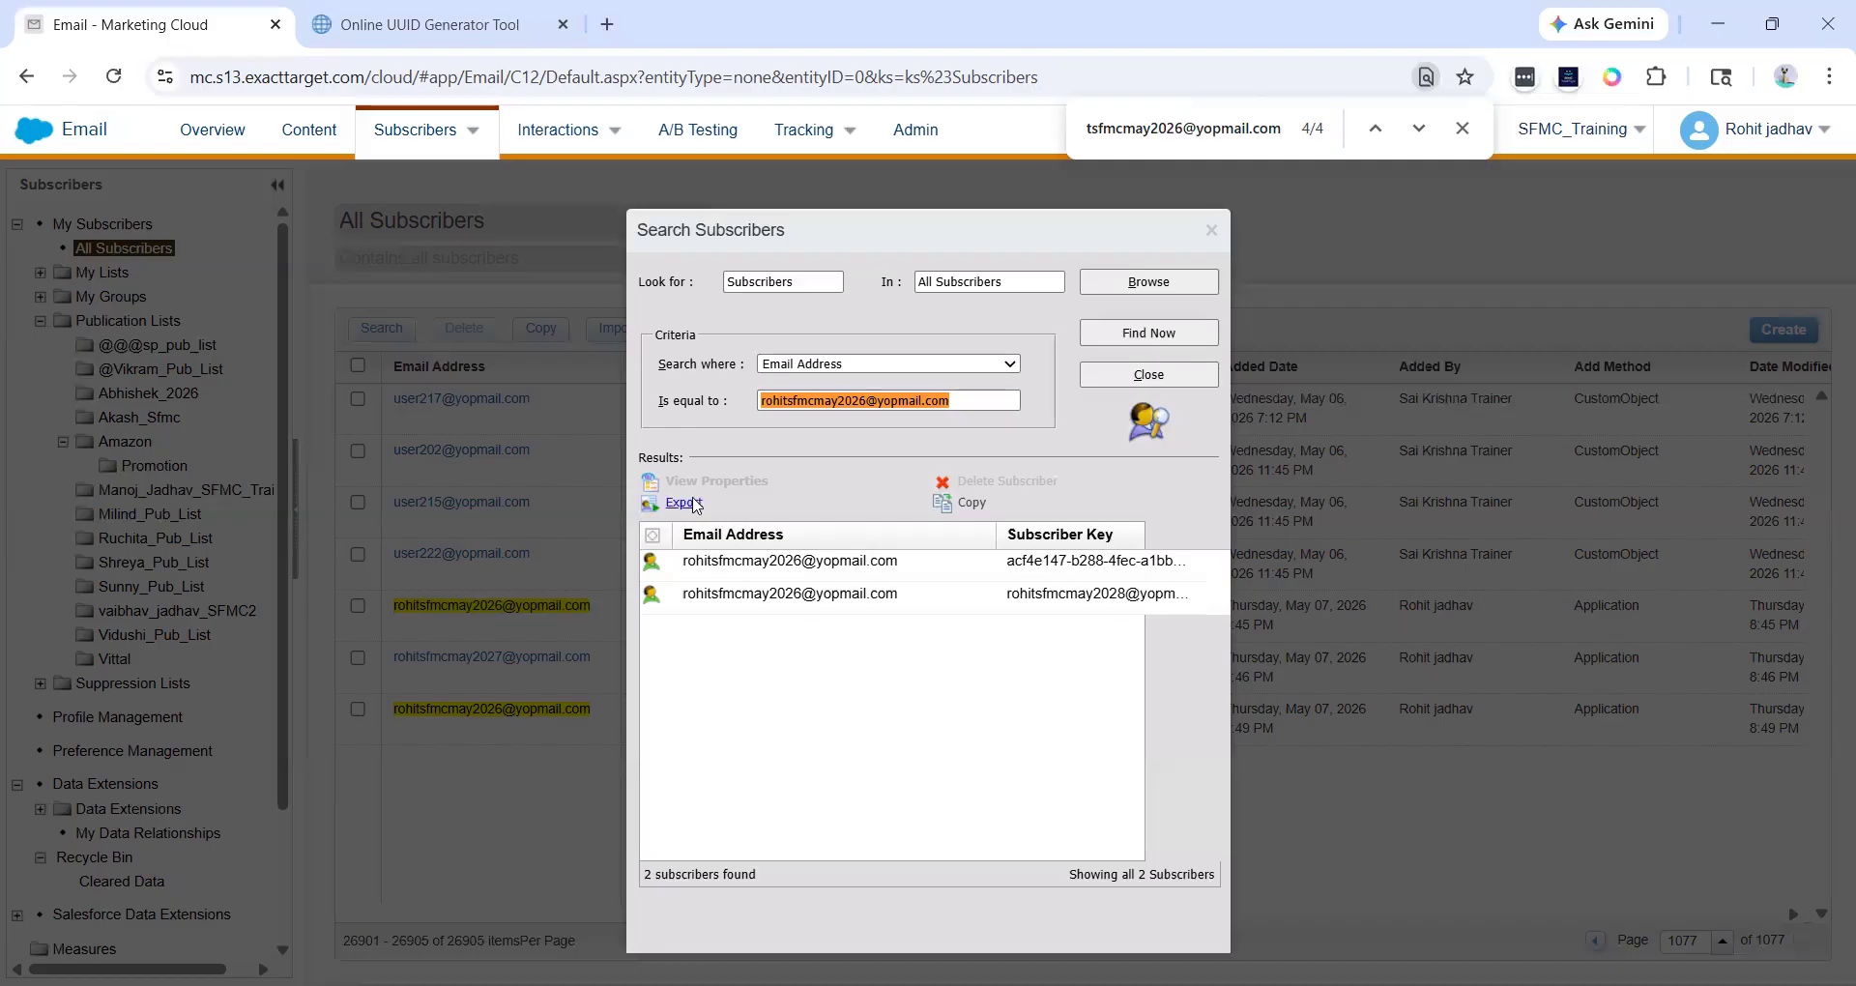
- Start exporting the search results to a file and continue past the summary page
click(683, 504)
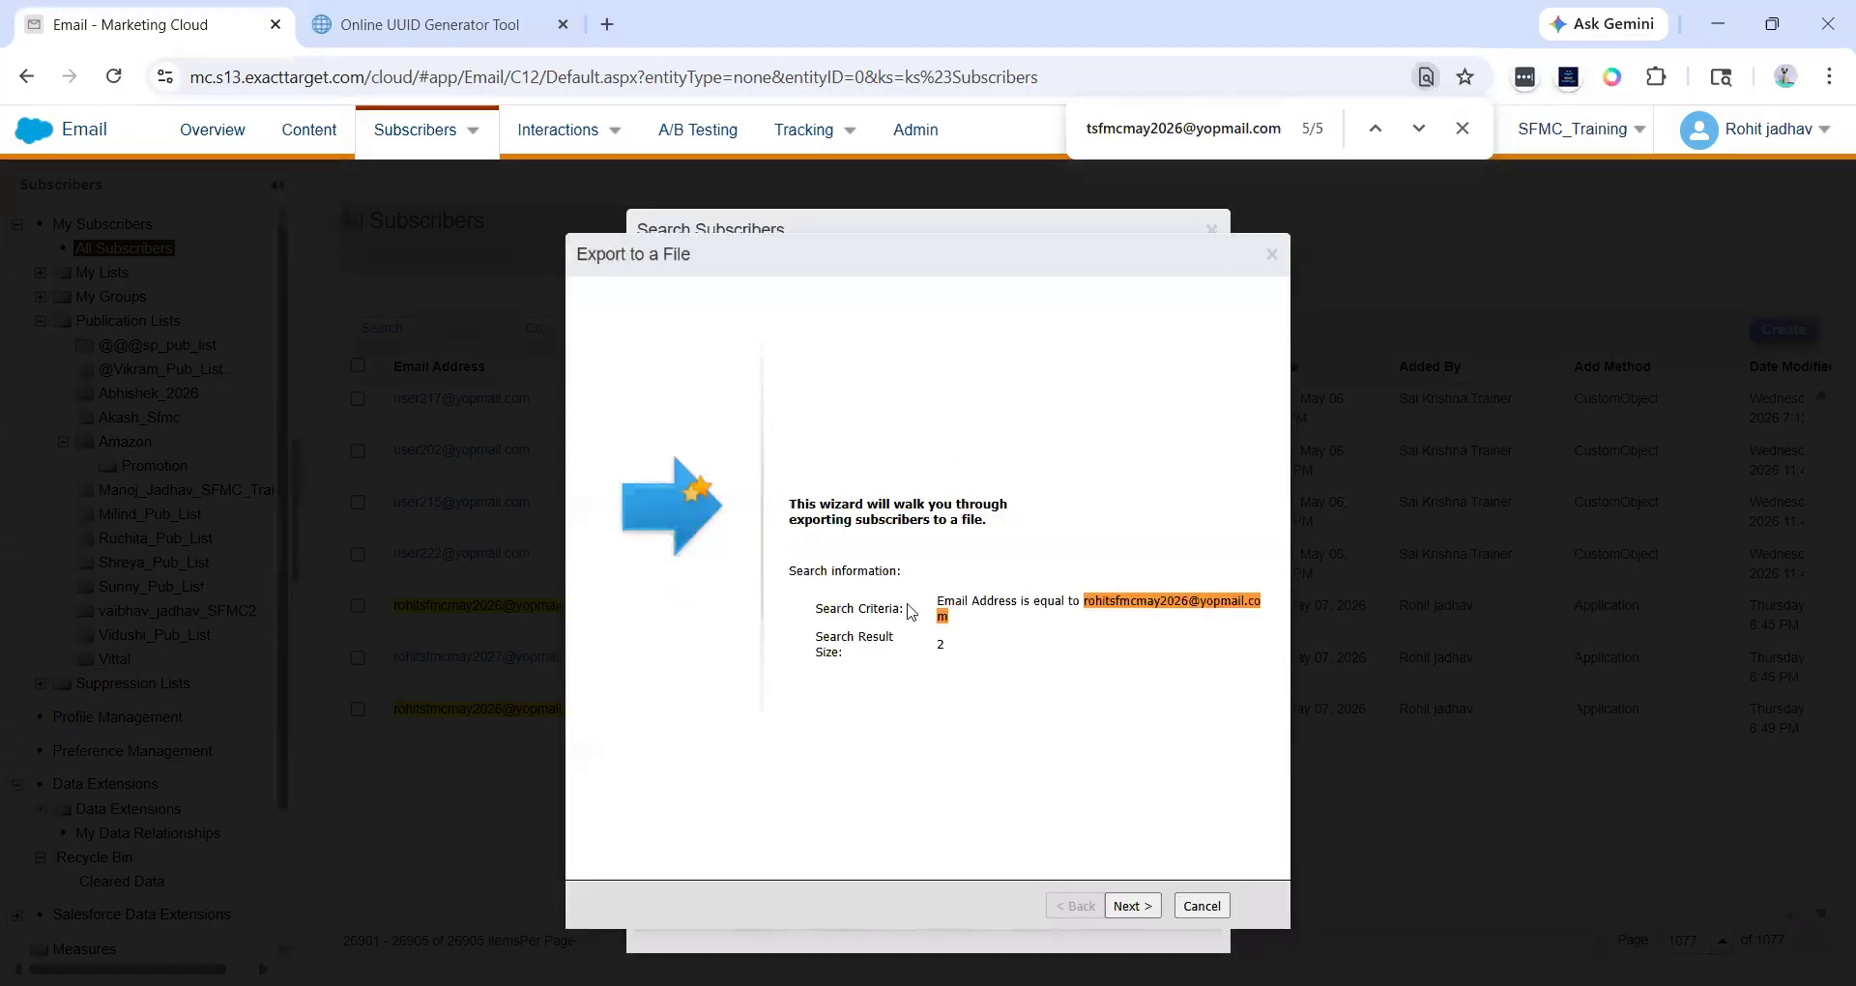
drag(931, 606, 1085, 621)
key(ctrl+c)
click(1081, 600)
click(1085, 621)
click(1133, 906)
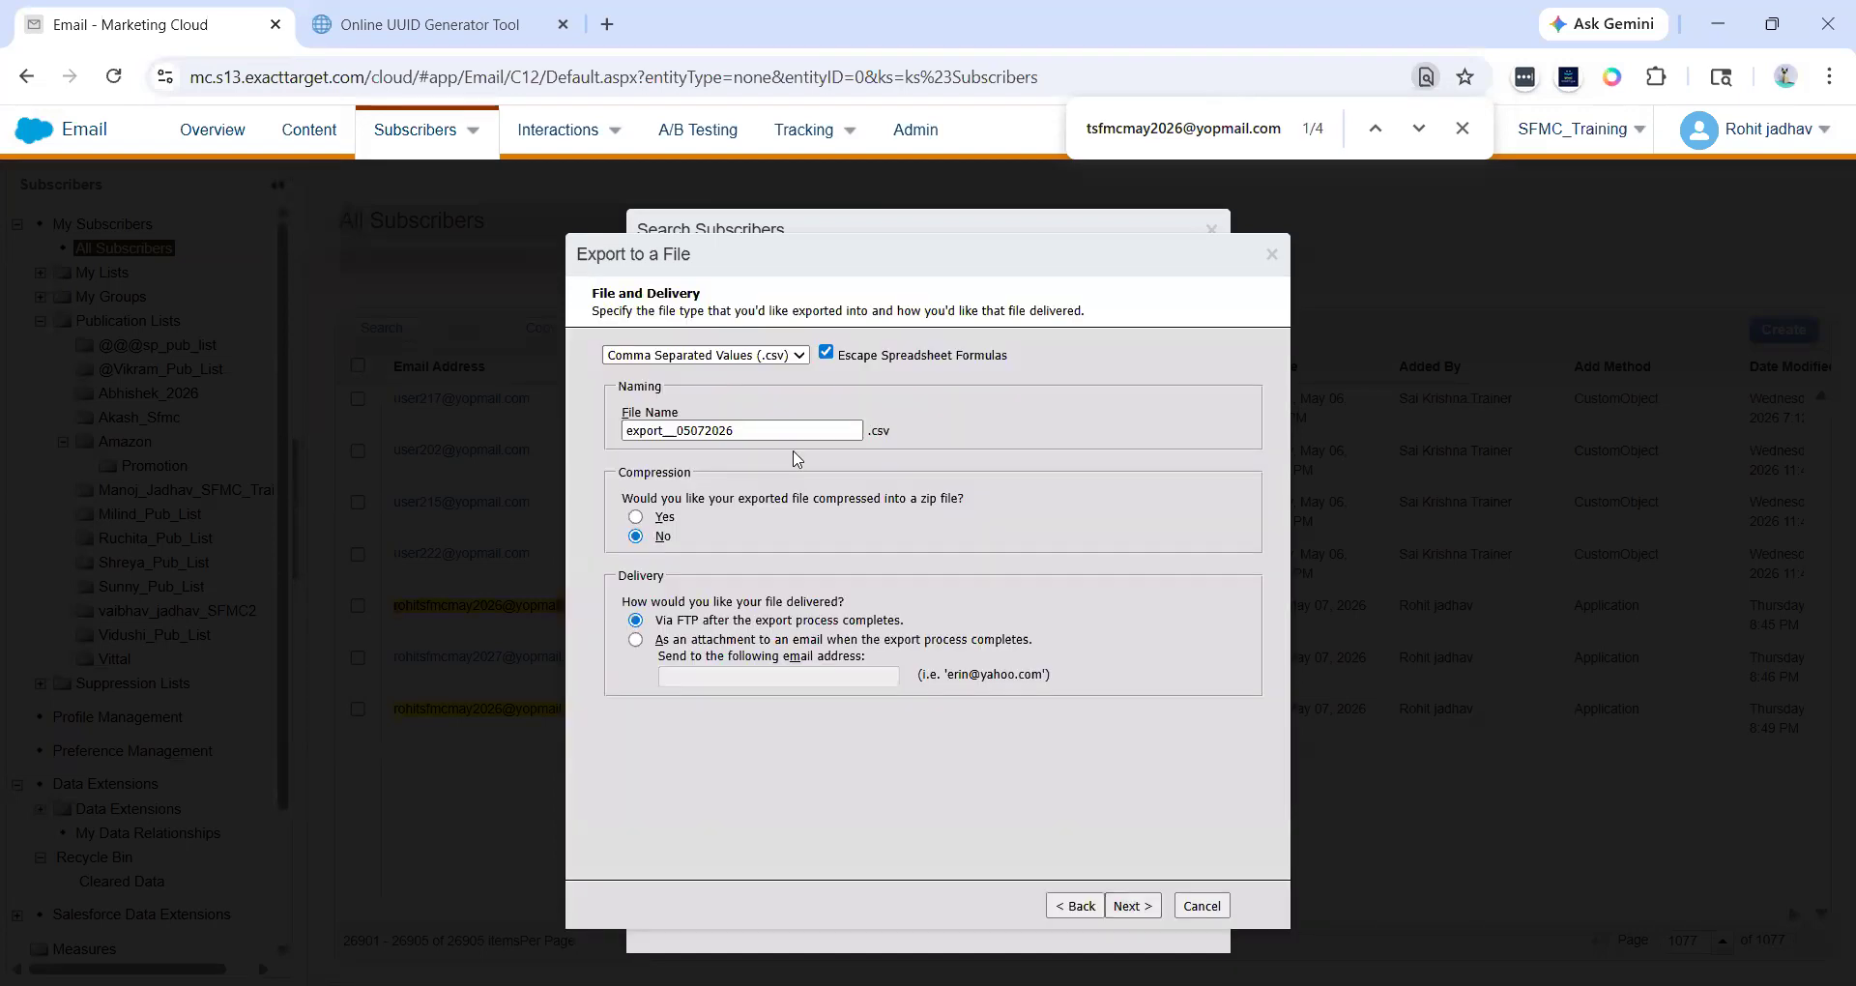
- Name the CSV export file EmailFiltered and leave compression set to No
click(731, 357)
click(731, 357)
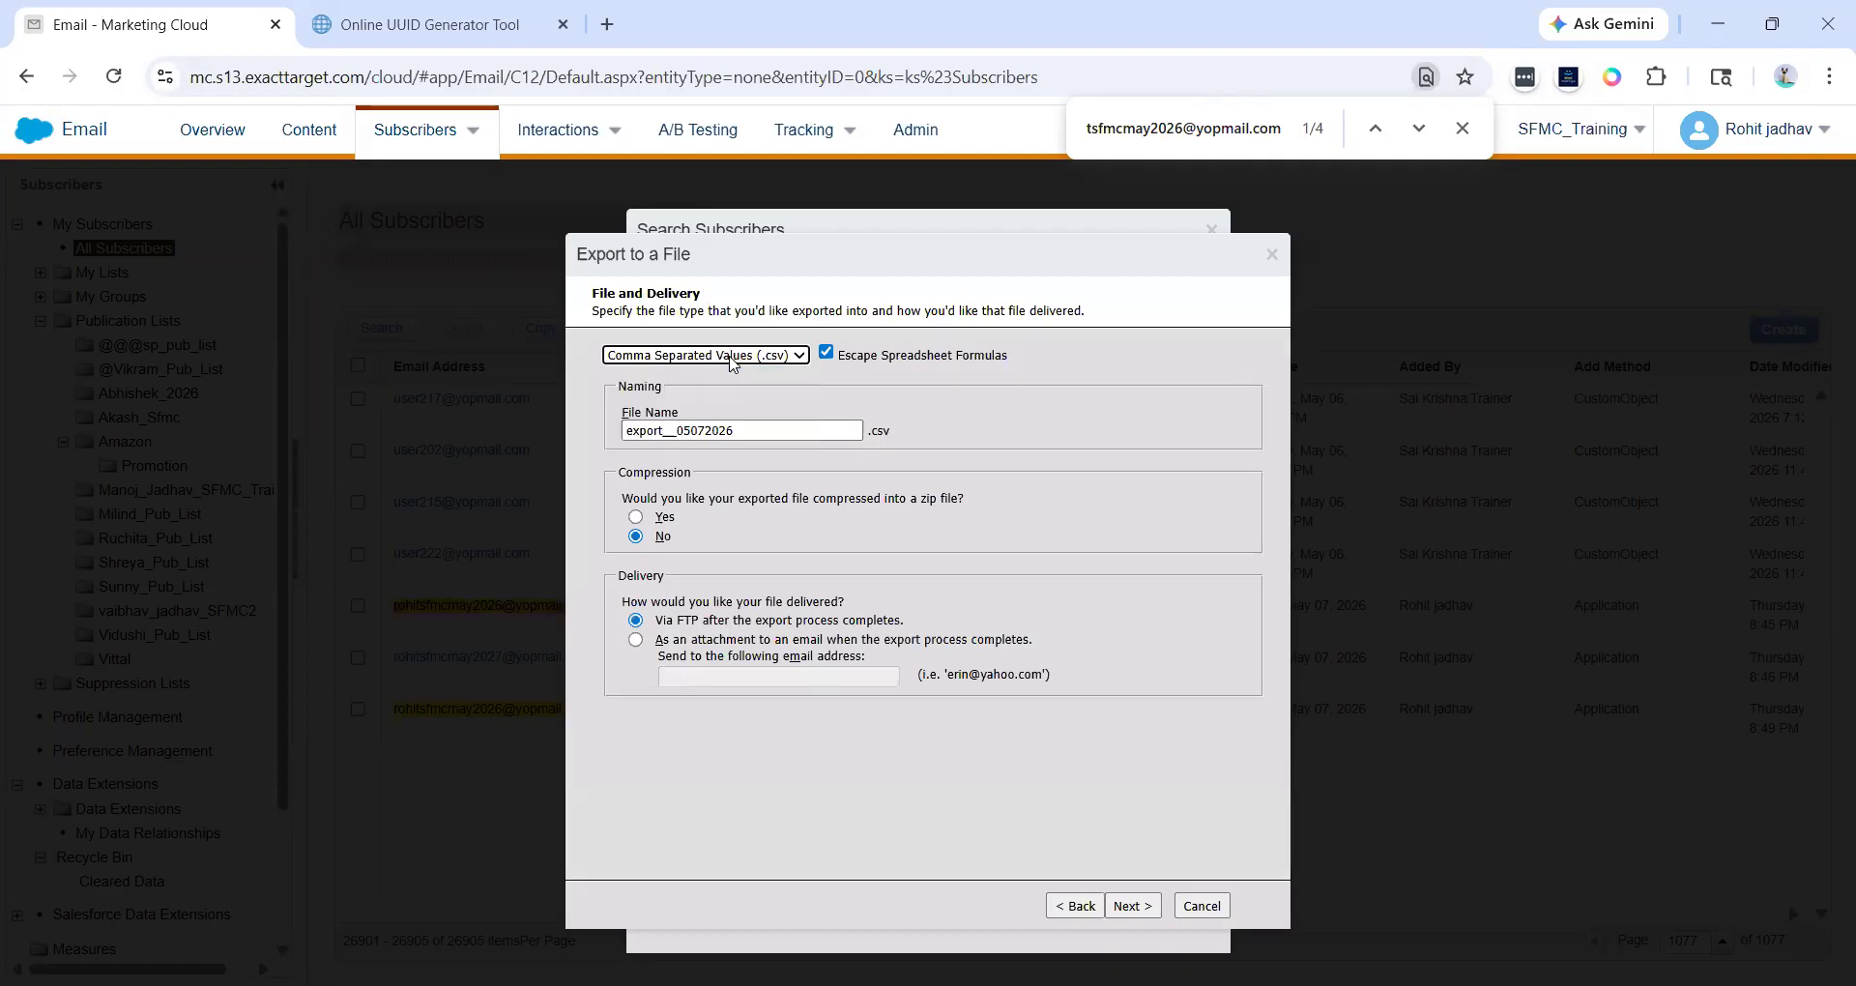
click(731, 357)
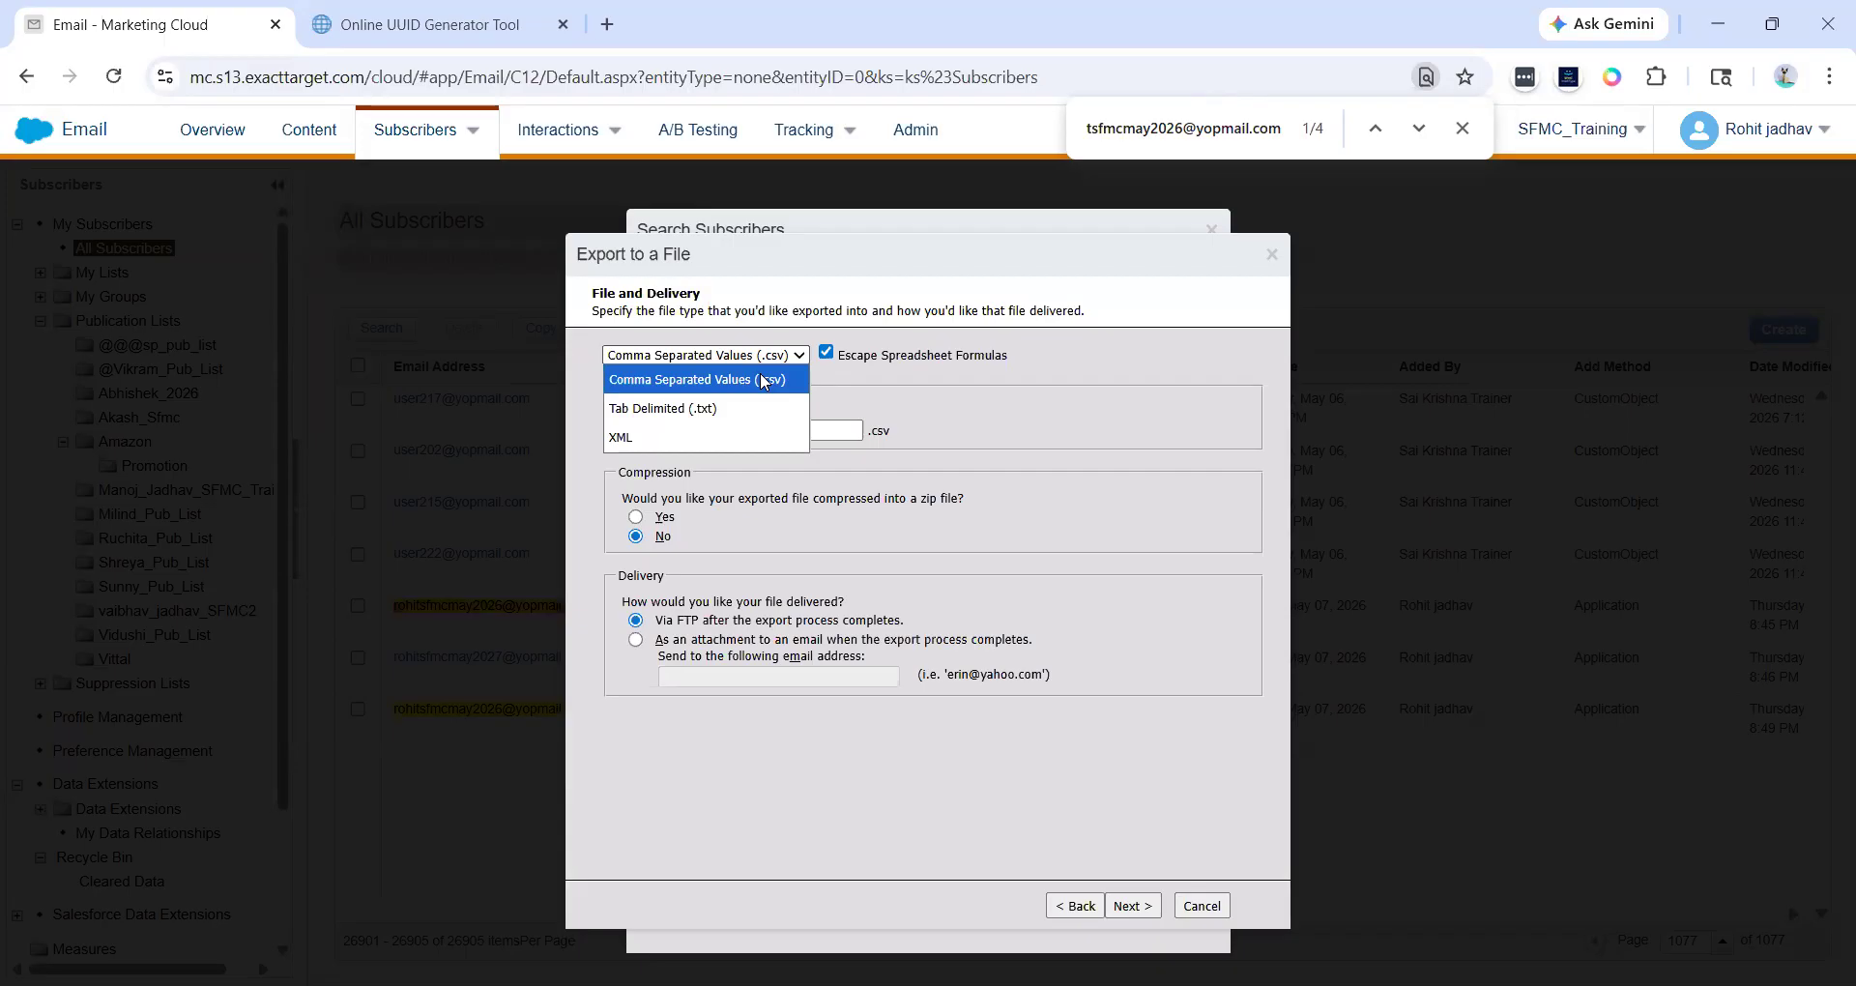
click(817, 433)
drag(756, 428, 611, 425)
key(ctrl+v)
key(ctrl+z)
text(SFMC)
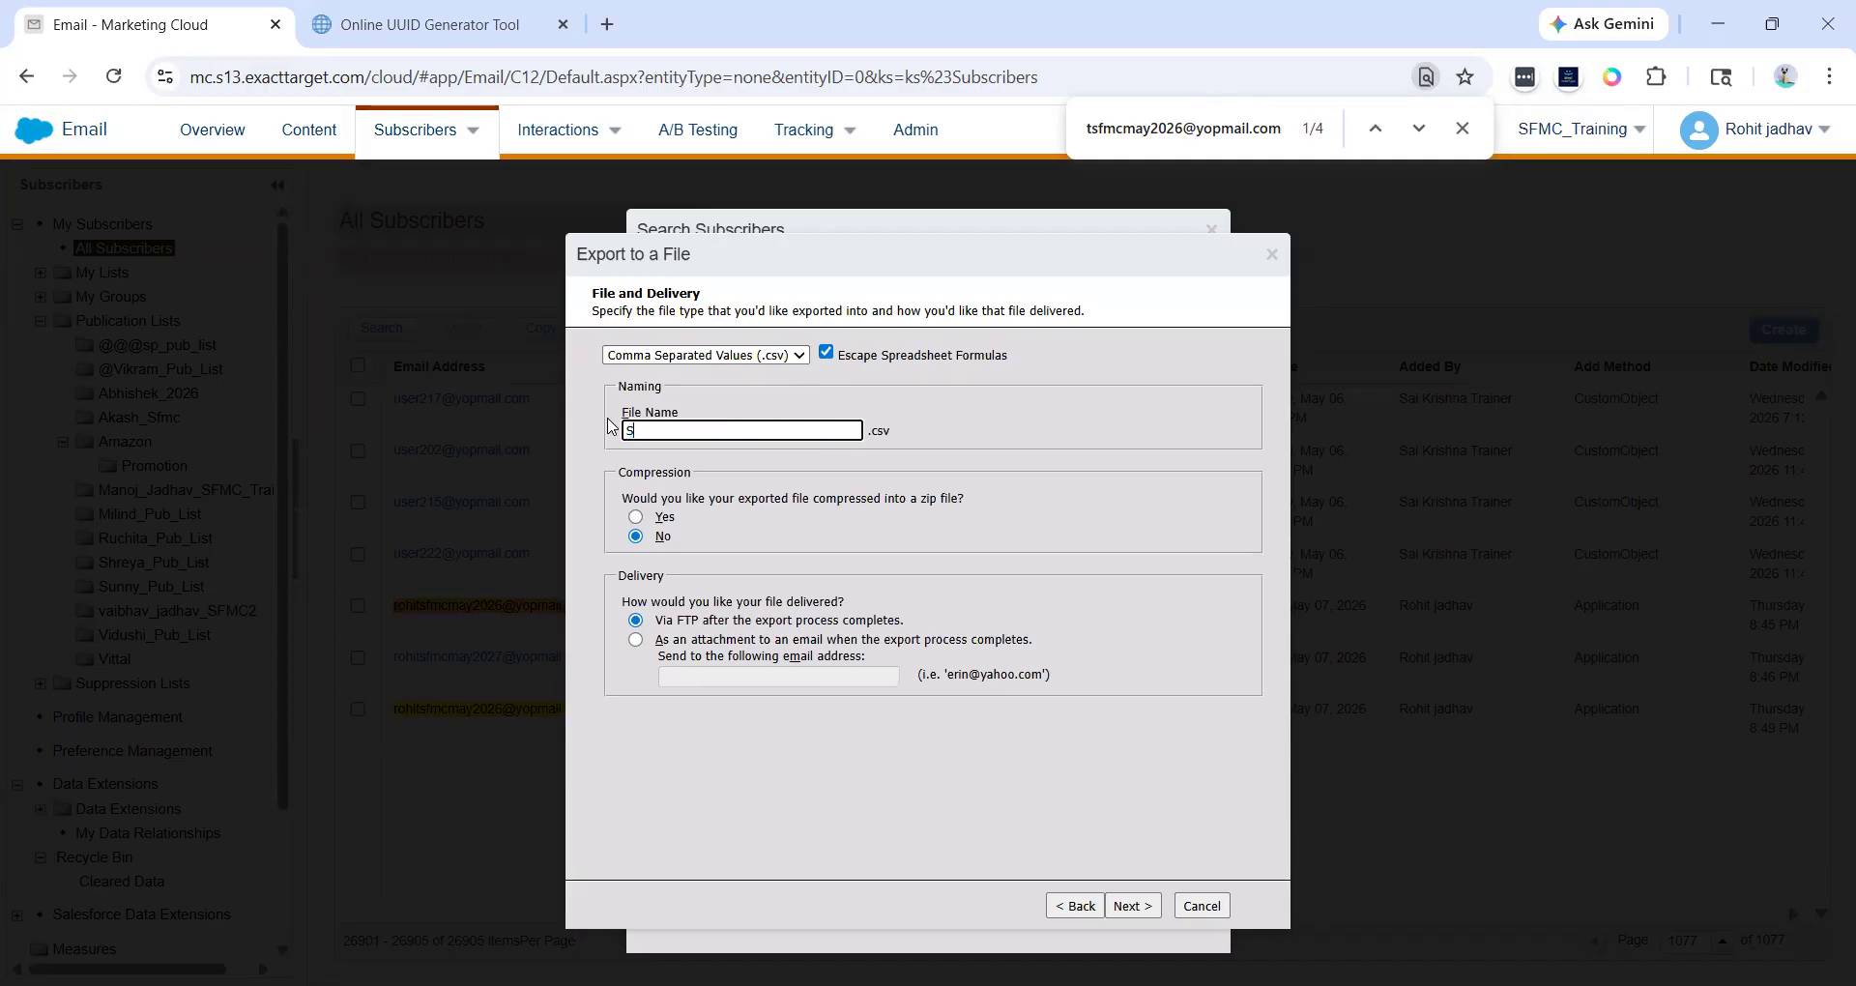
key(ctrl+a)
text(EmailFiltereed)
key(BackSpace)
text(d)
click(635, 517)
click(636, 536)
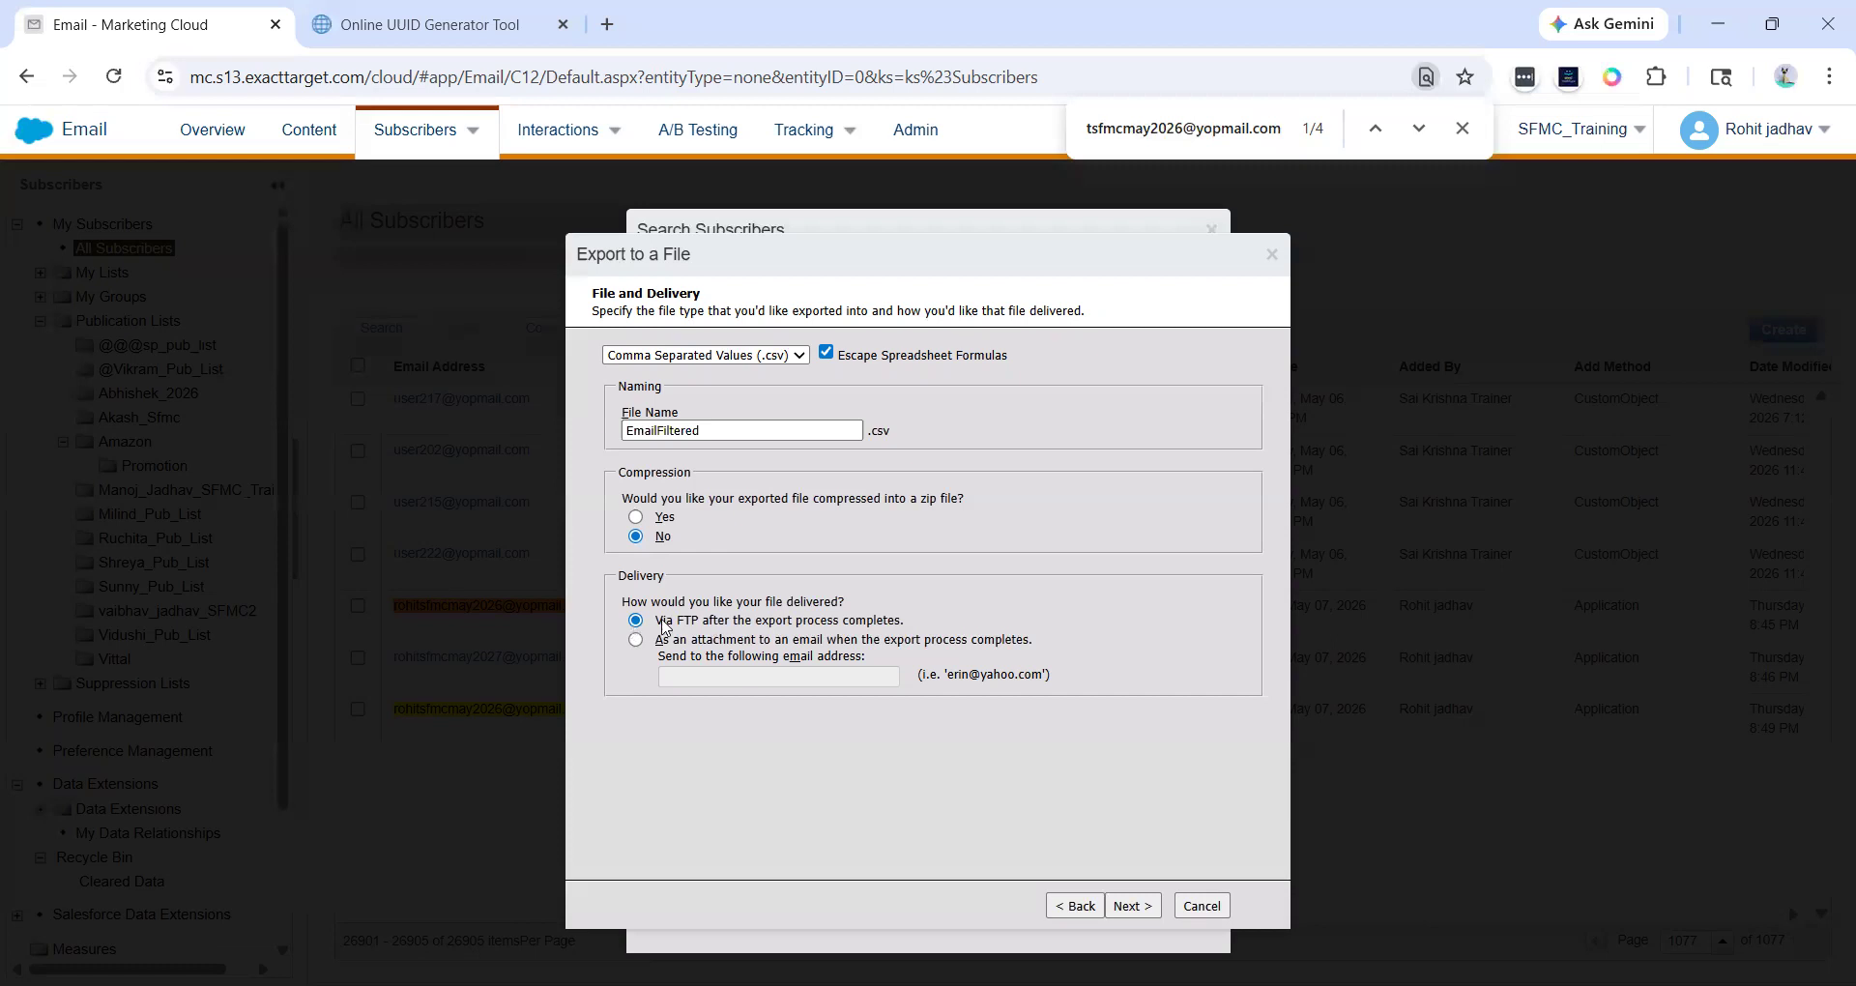
- Set delivery to an e-mail attachment, enter the recipient's e-mail address, and continue to attribute selection
drag(664, 620, 882, 633)
click(882, 634)
click(736, 642)
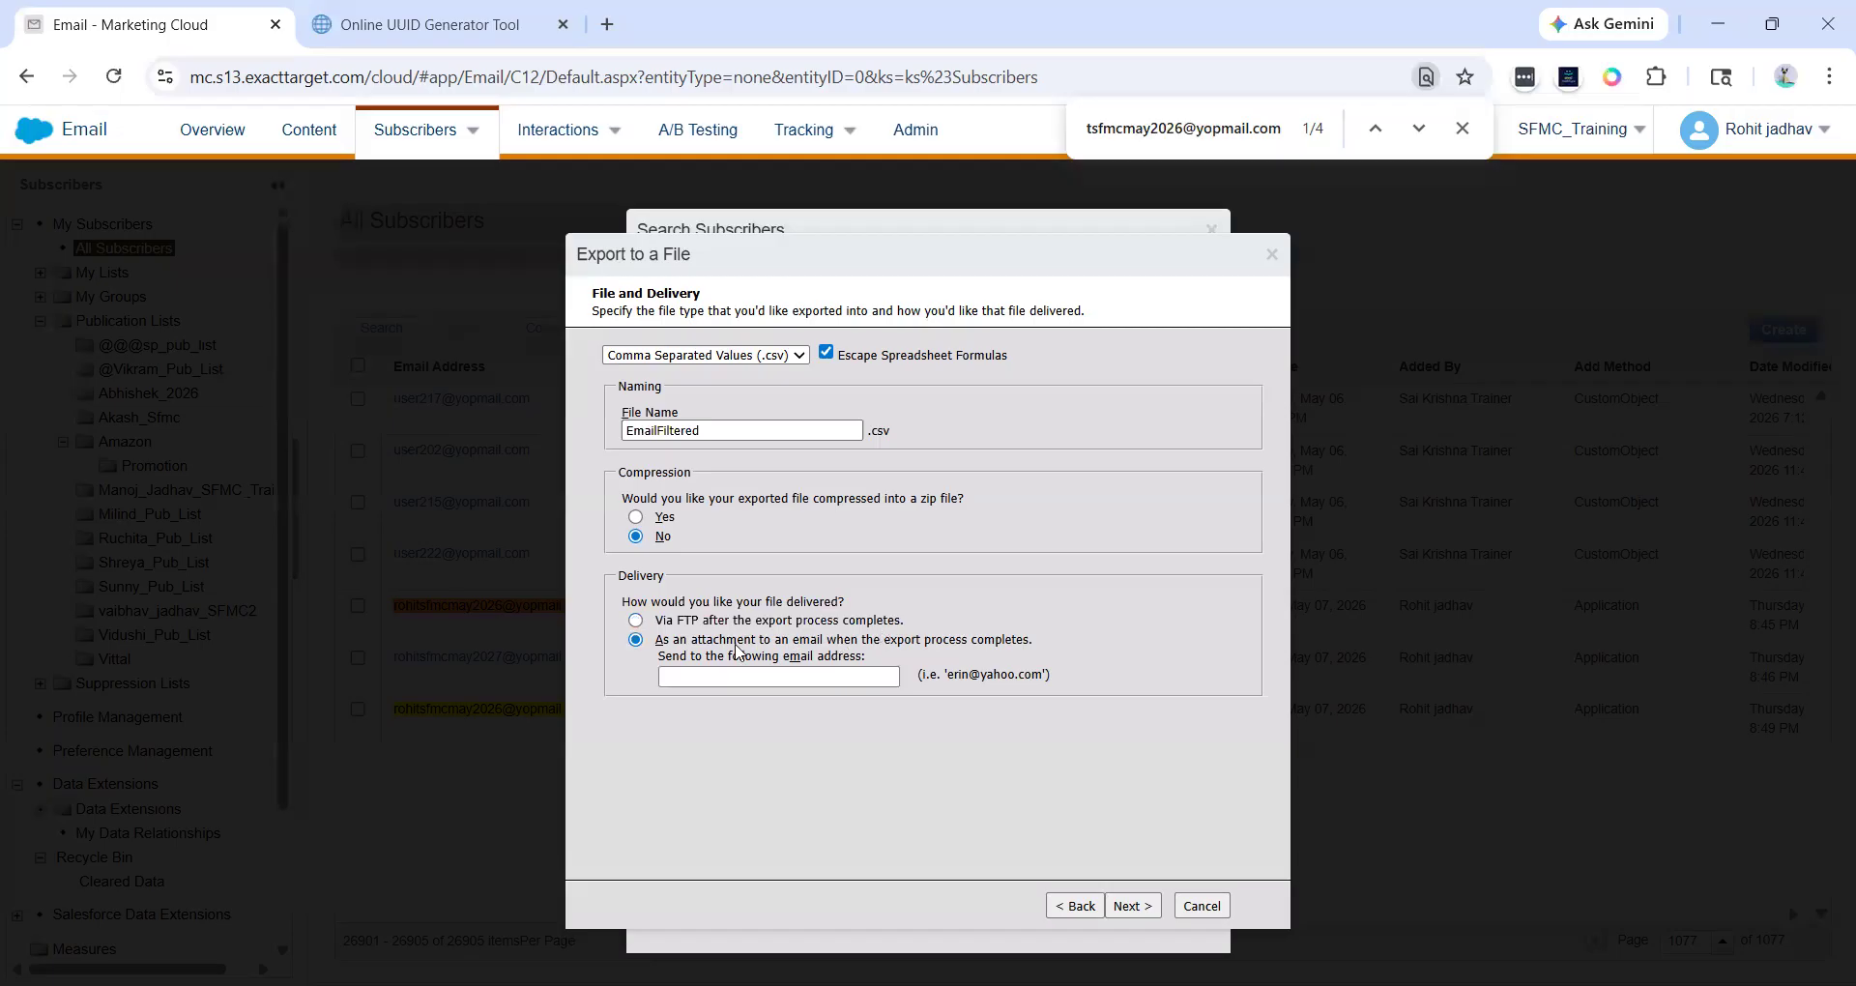
click(737, 679)
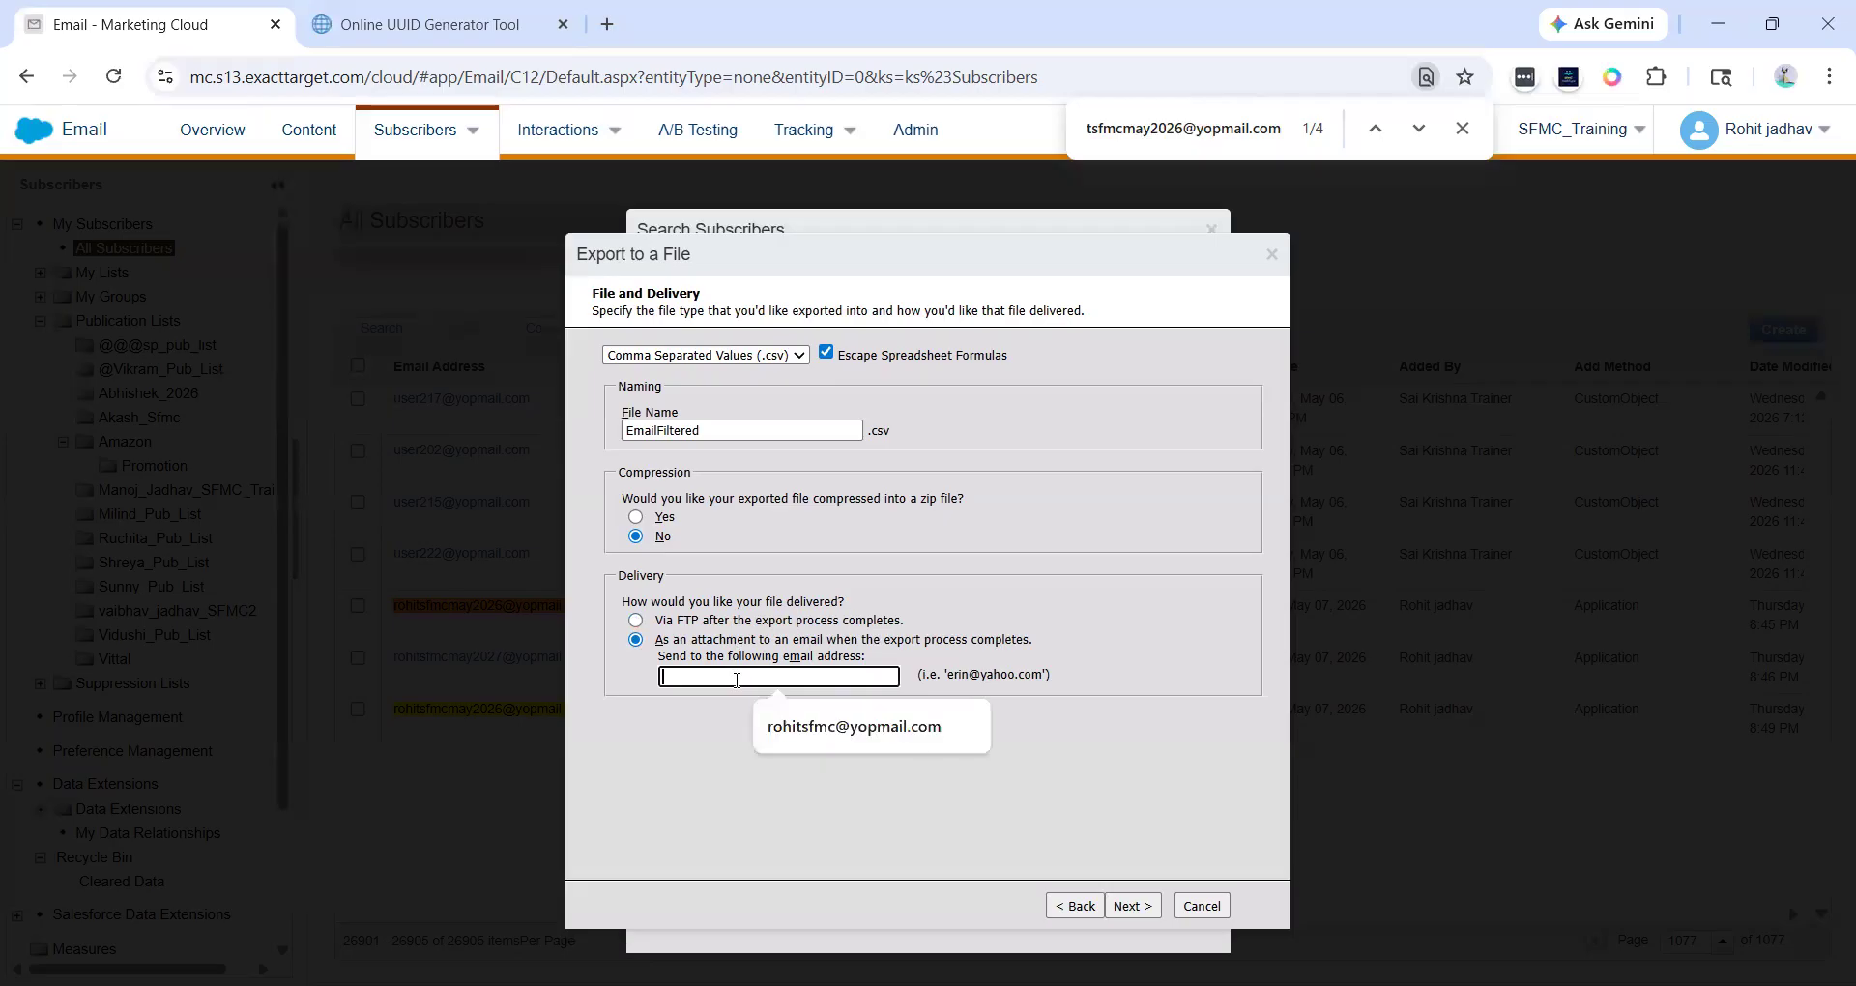
click(824, 728)
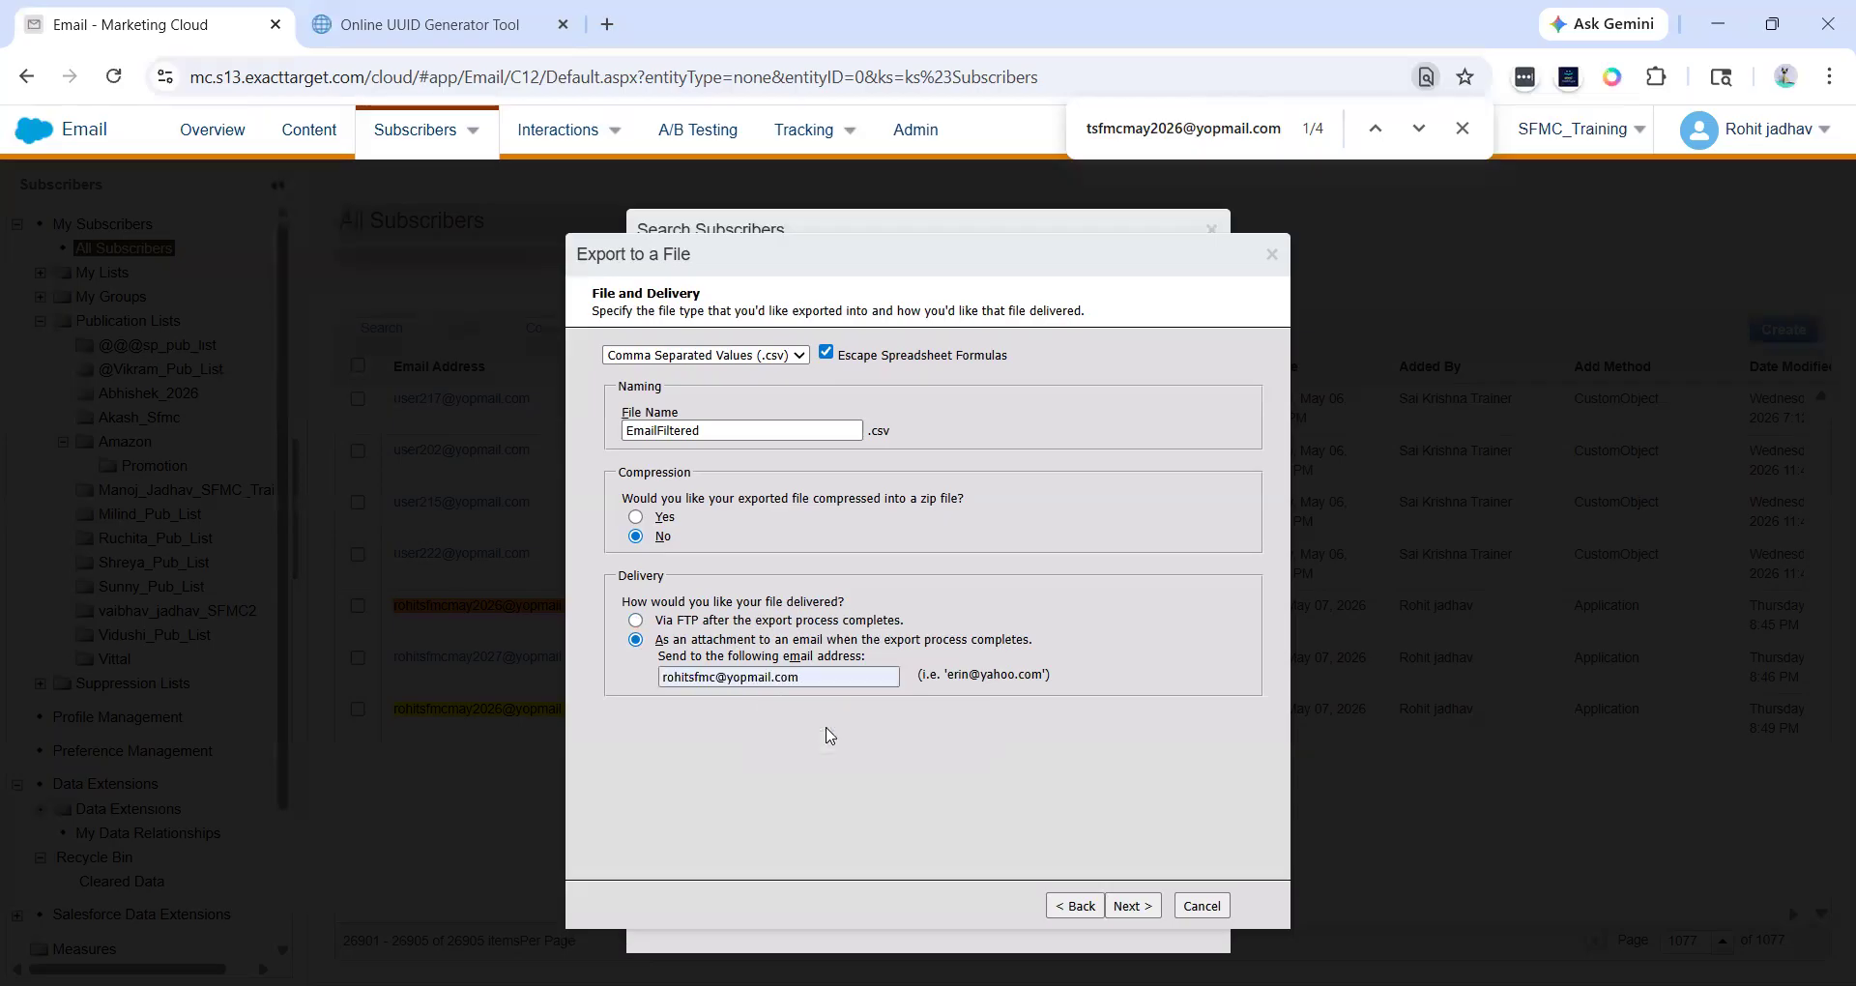
drag(817, 678, 648, 684)
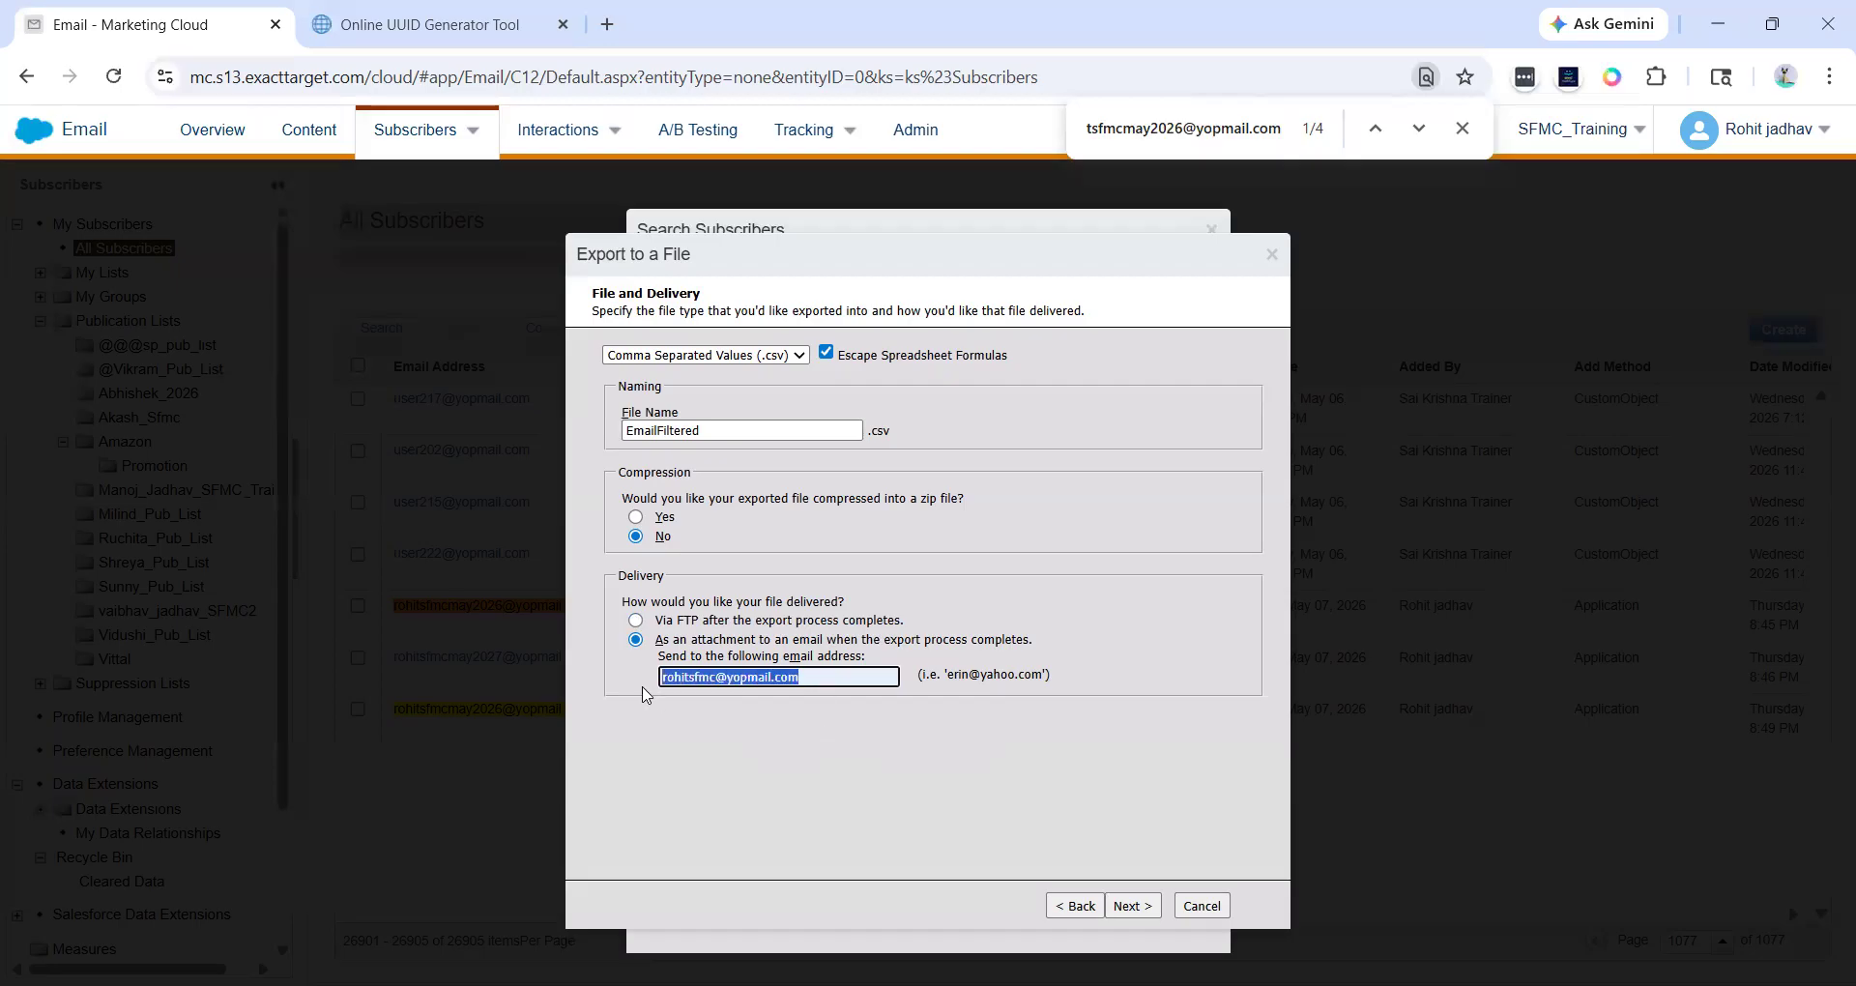
click(755, 771)
click(1133, 904)
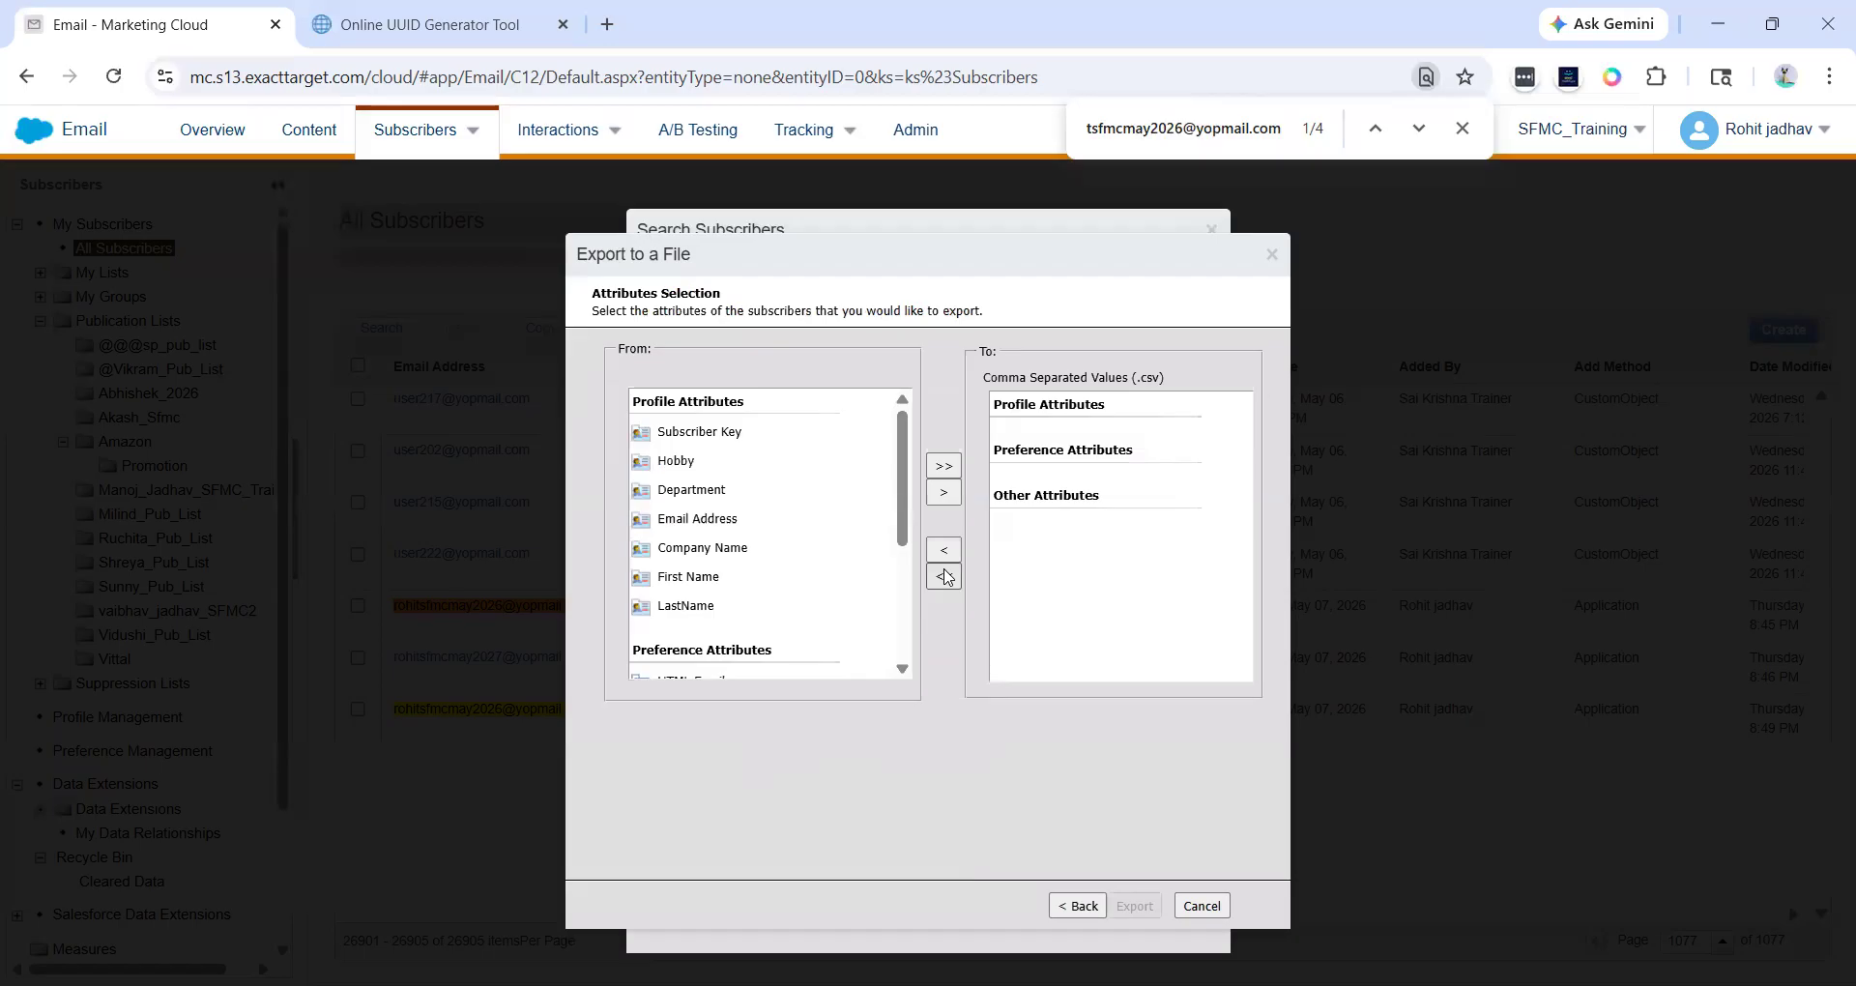
- Add all subscriber attributes to the export's selected list
scroll(811, 604, down, 3)
scroll(807, 611, up, 3)
click(726, 432)
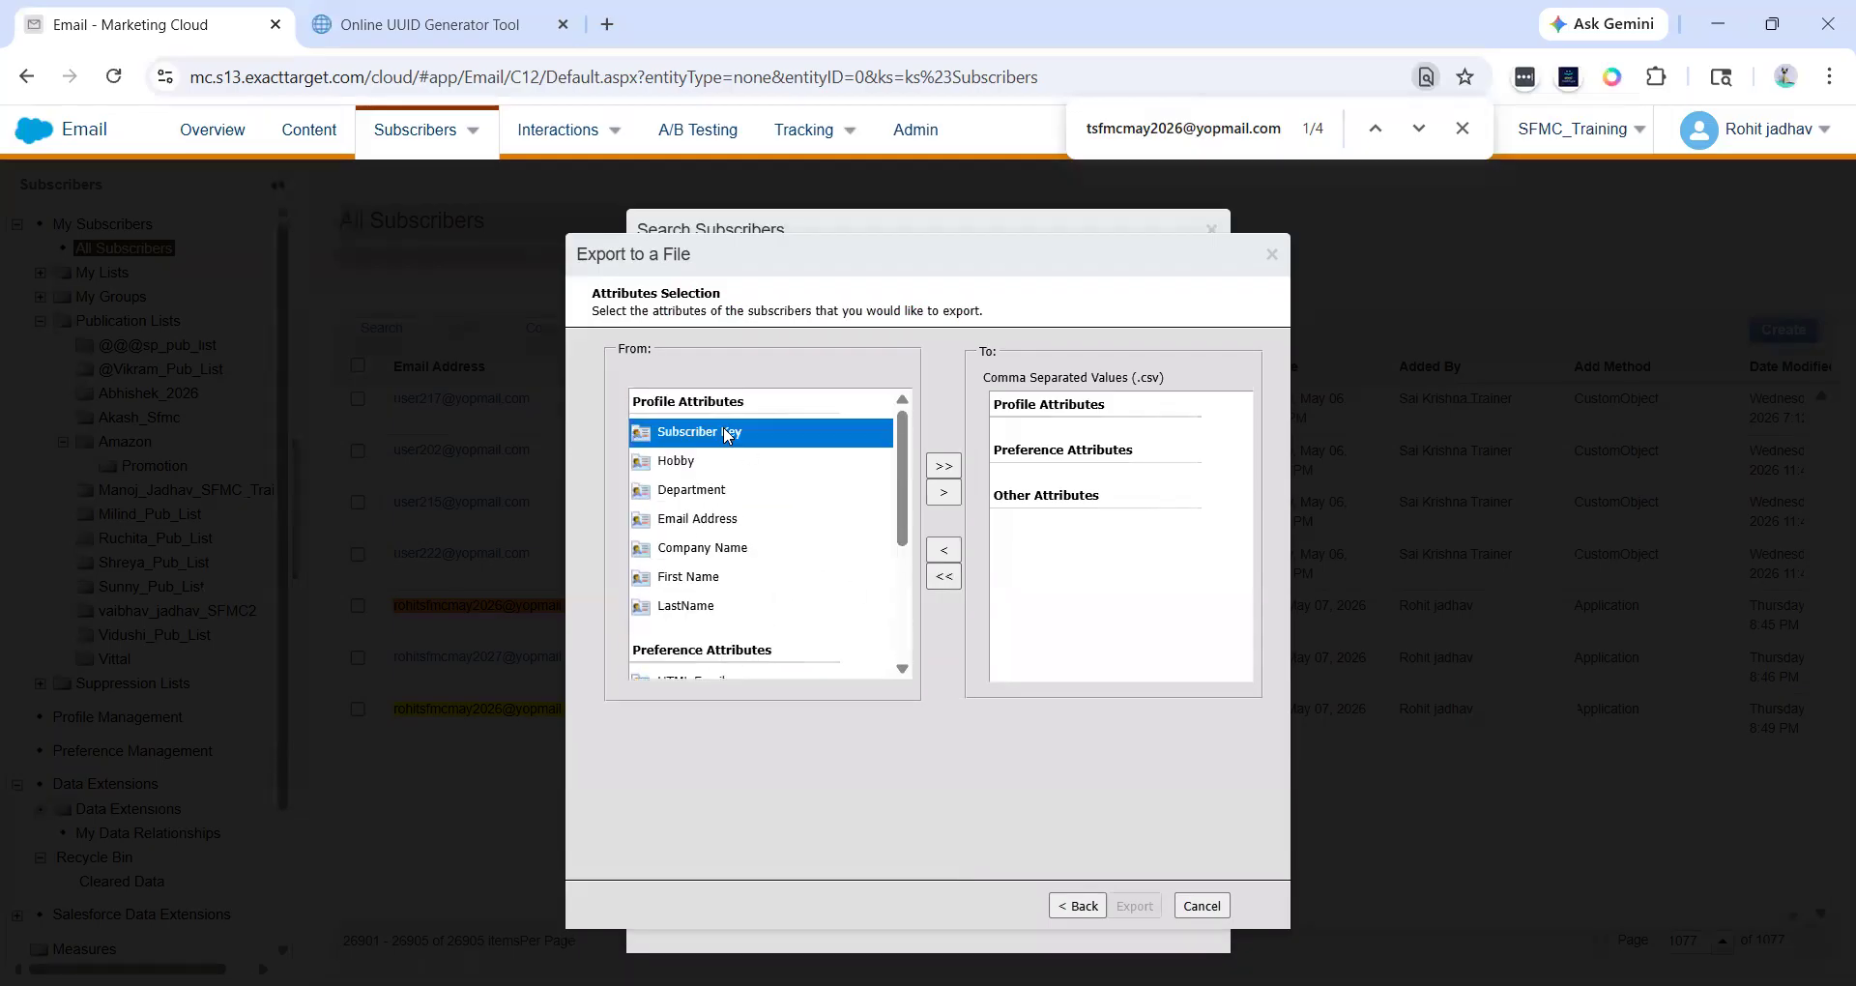
click(943, 493)
drag(1185, 381, 1022, 377)
click(1022, 375)
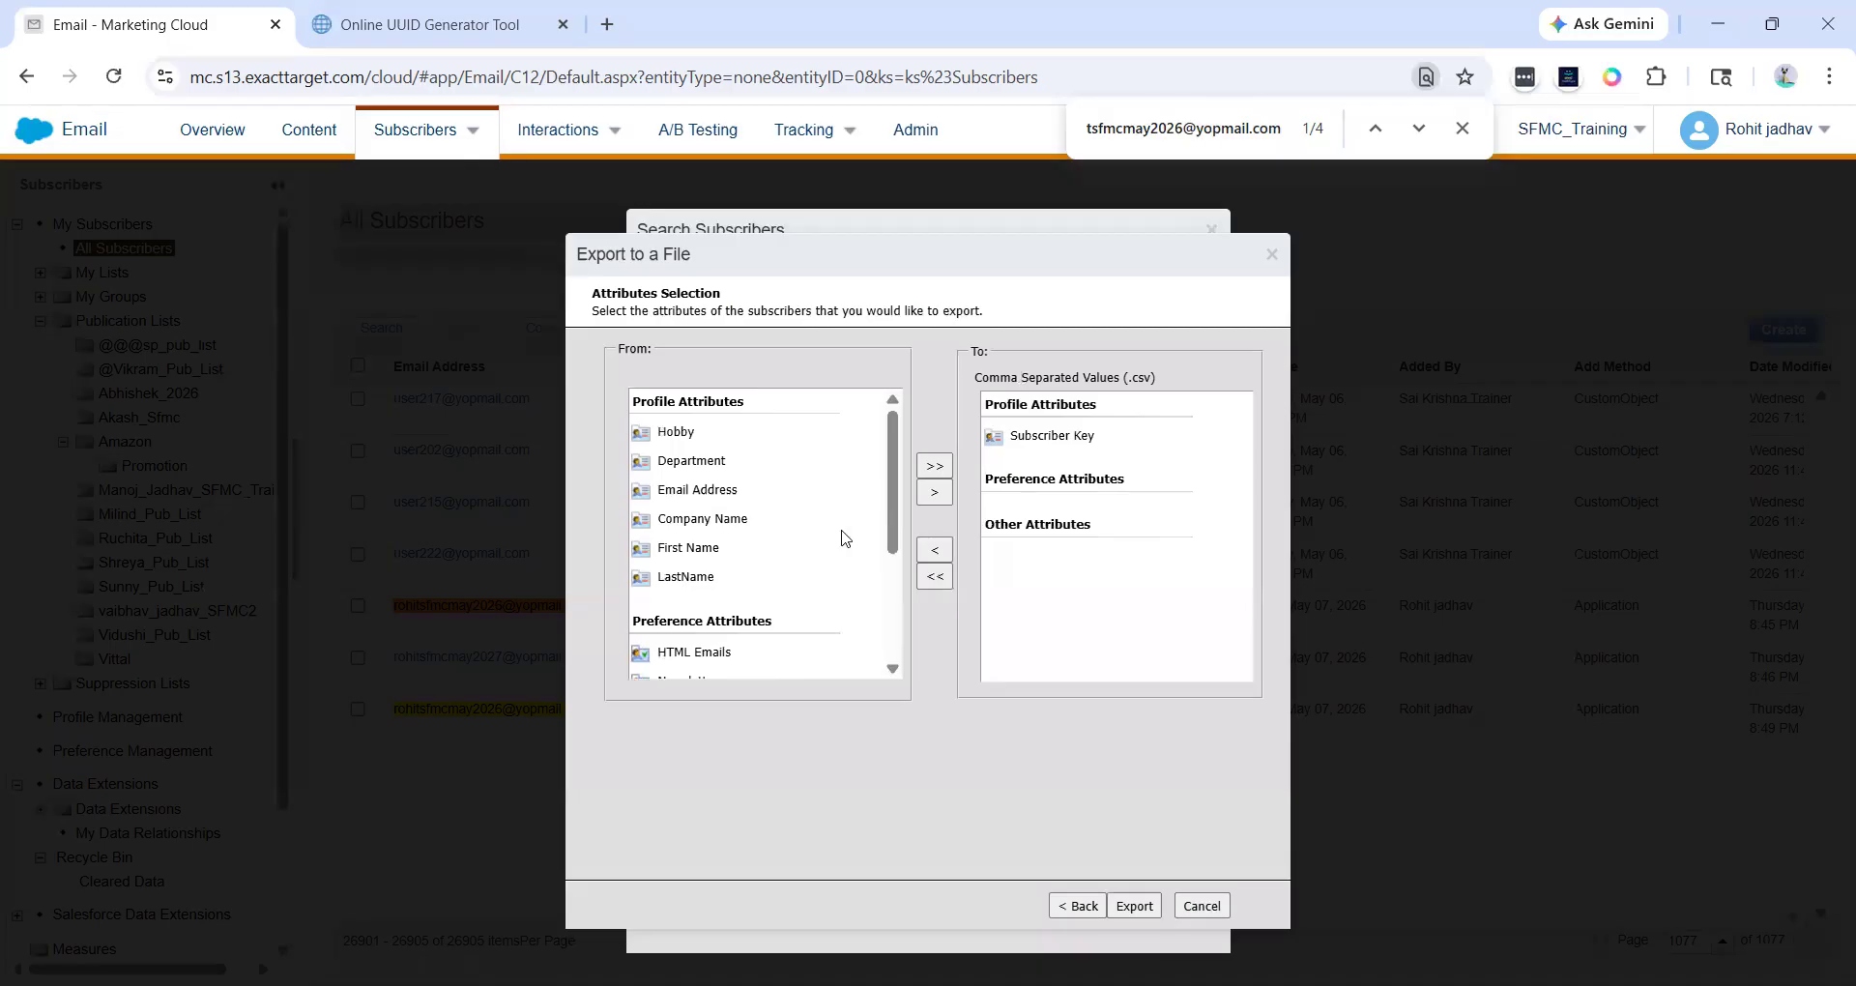
click(725, 522)
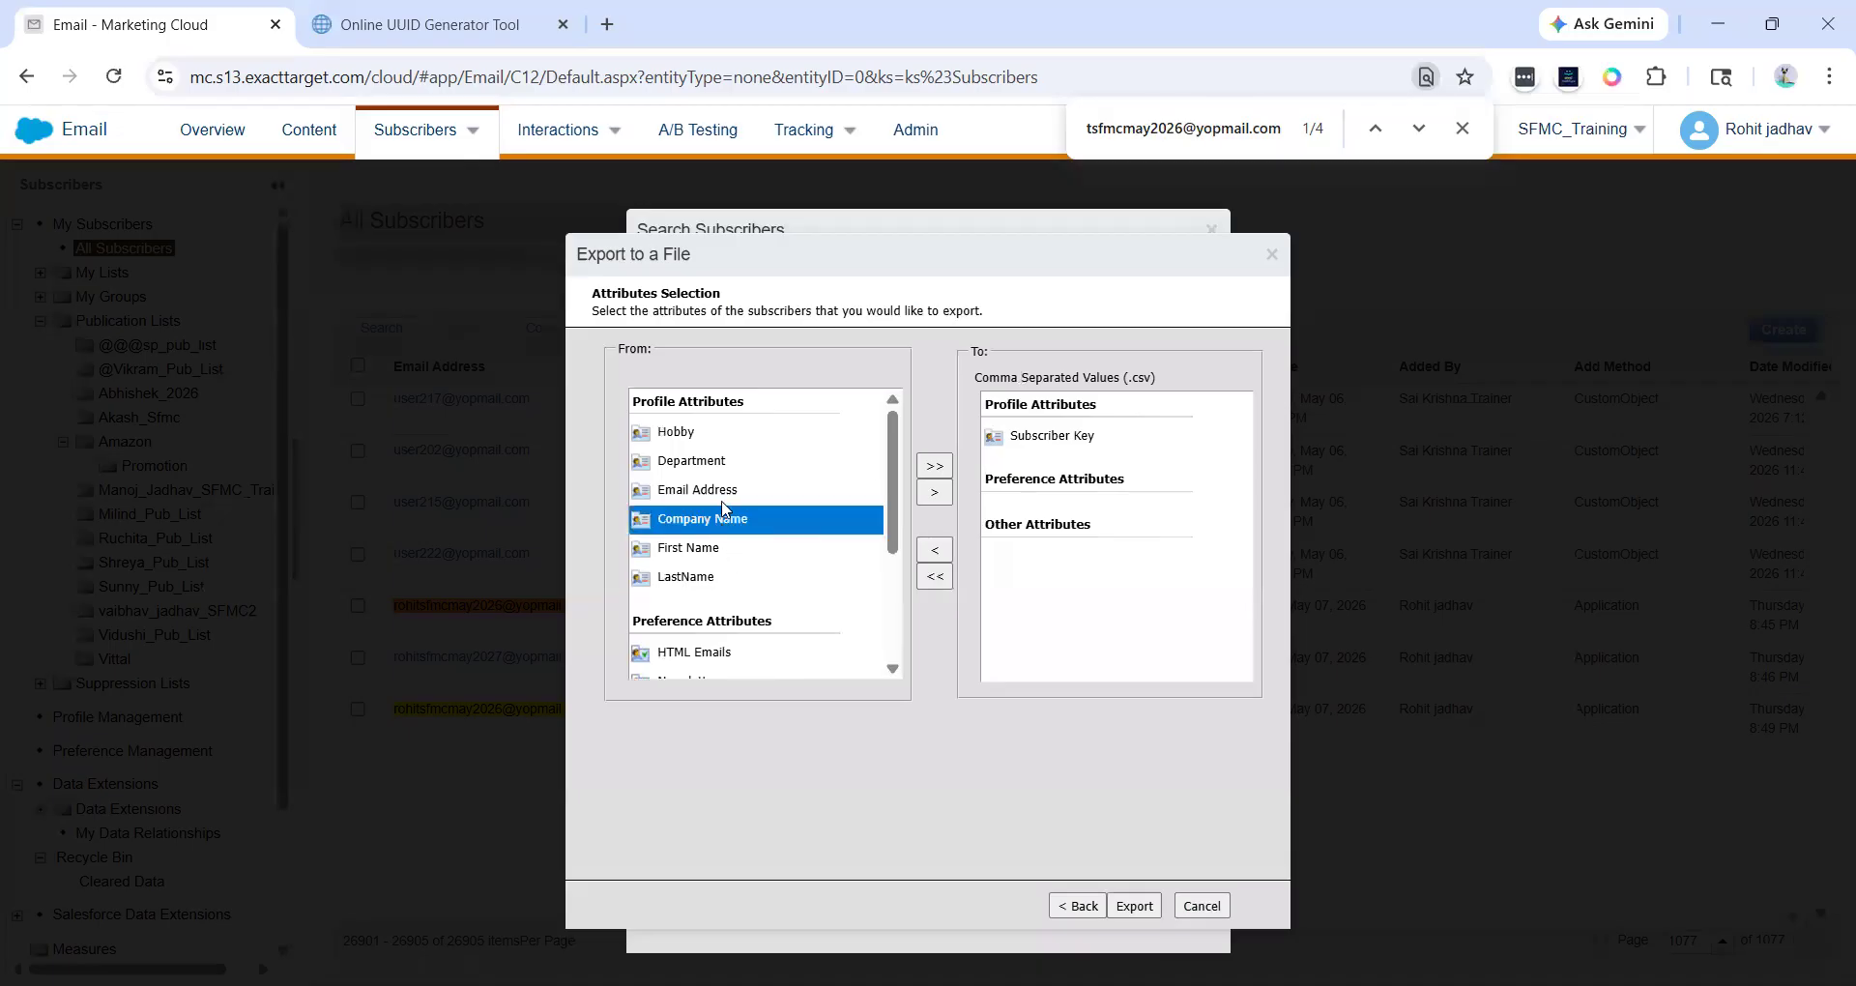
click(720, 490)
click(934, 495)
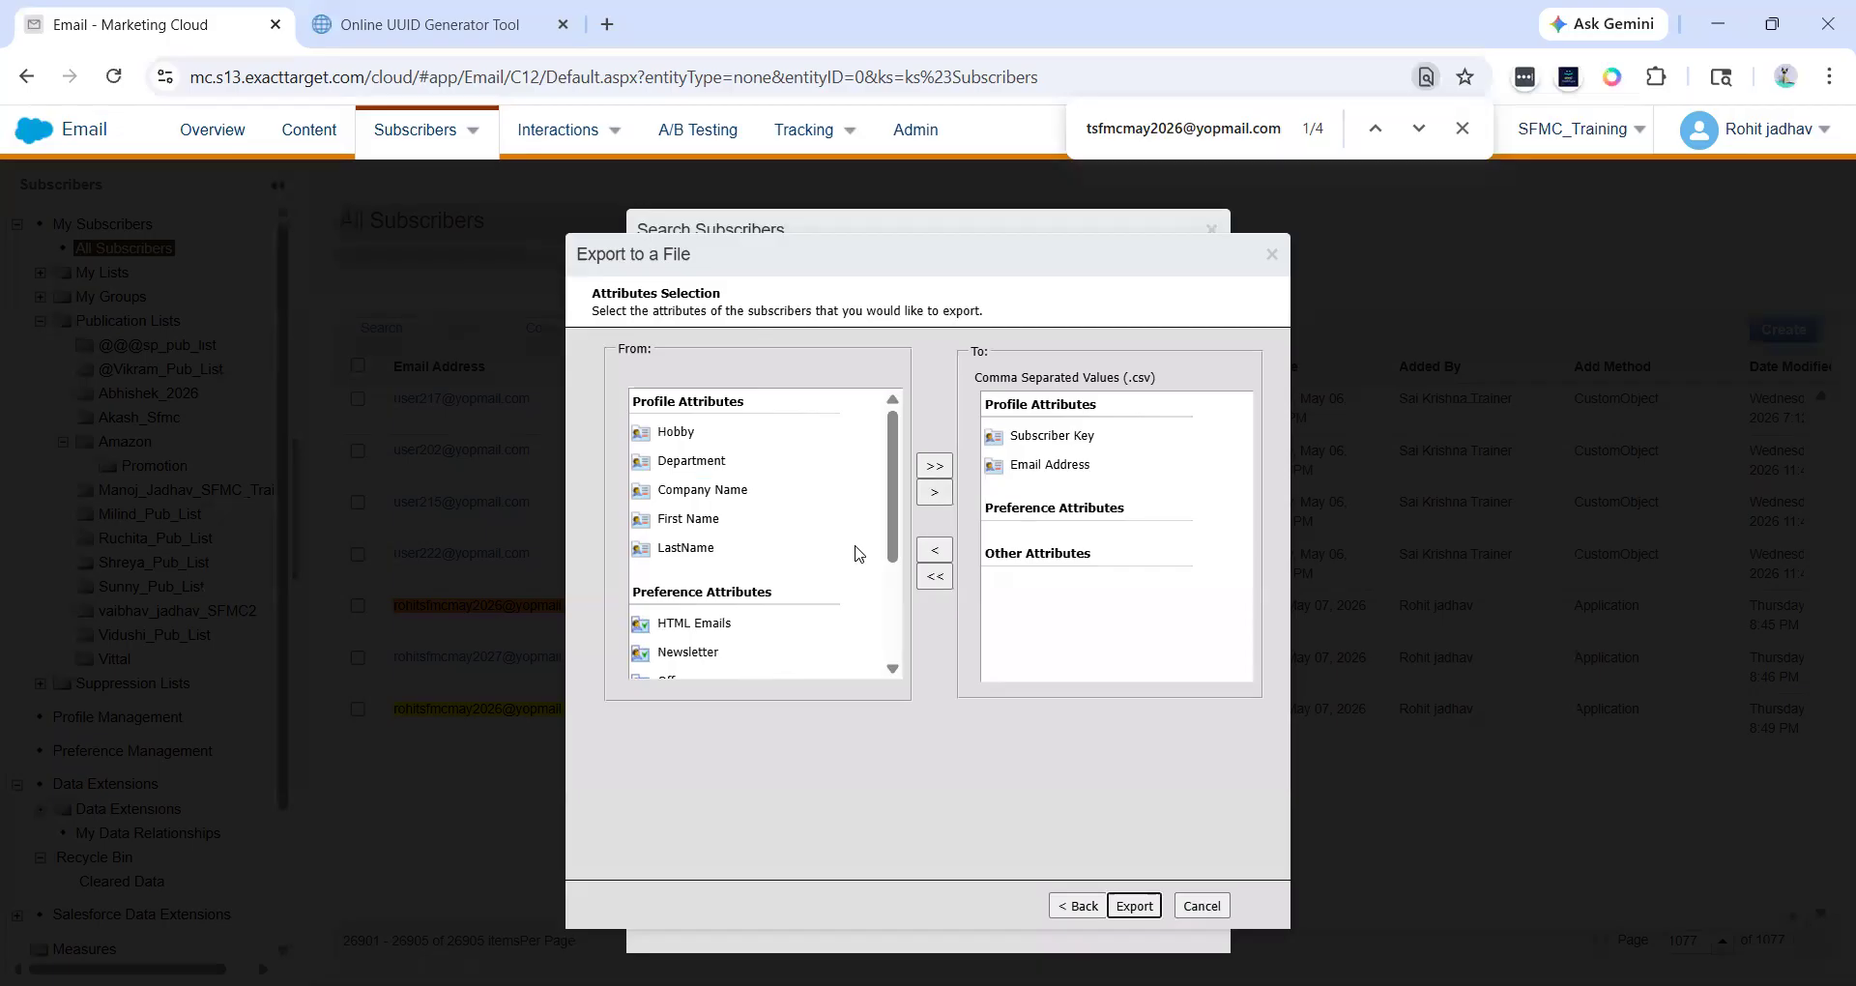
click(940, 471)
scroll(1090, 522, down, 3)
scroll(1090, 522, up, 3)
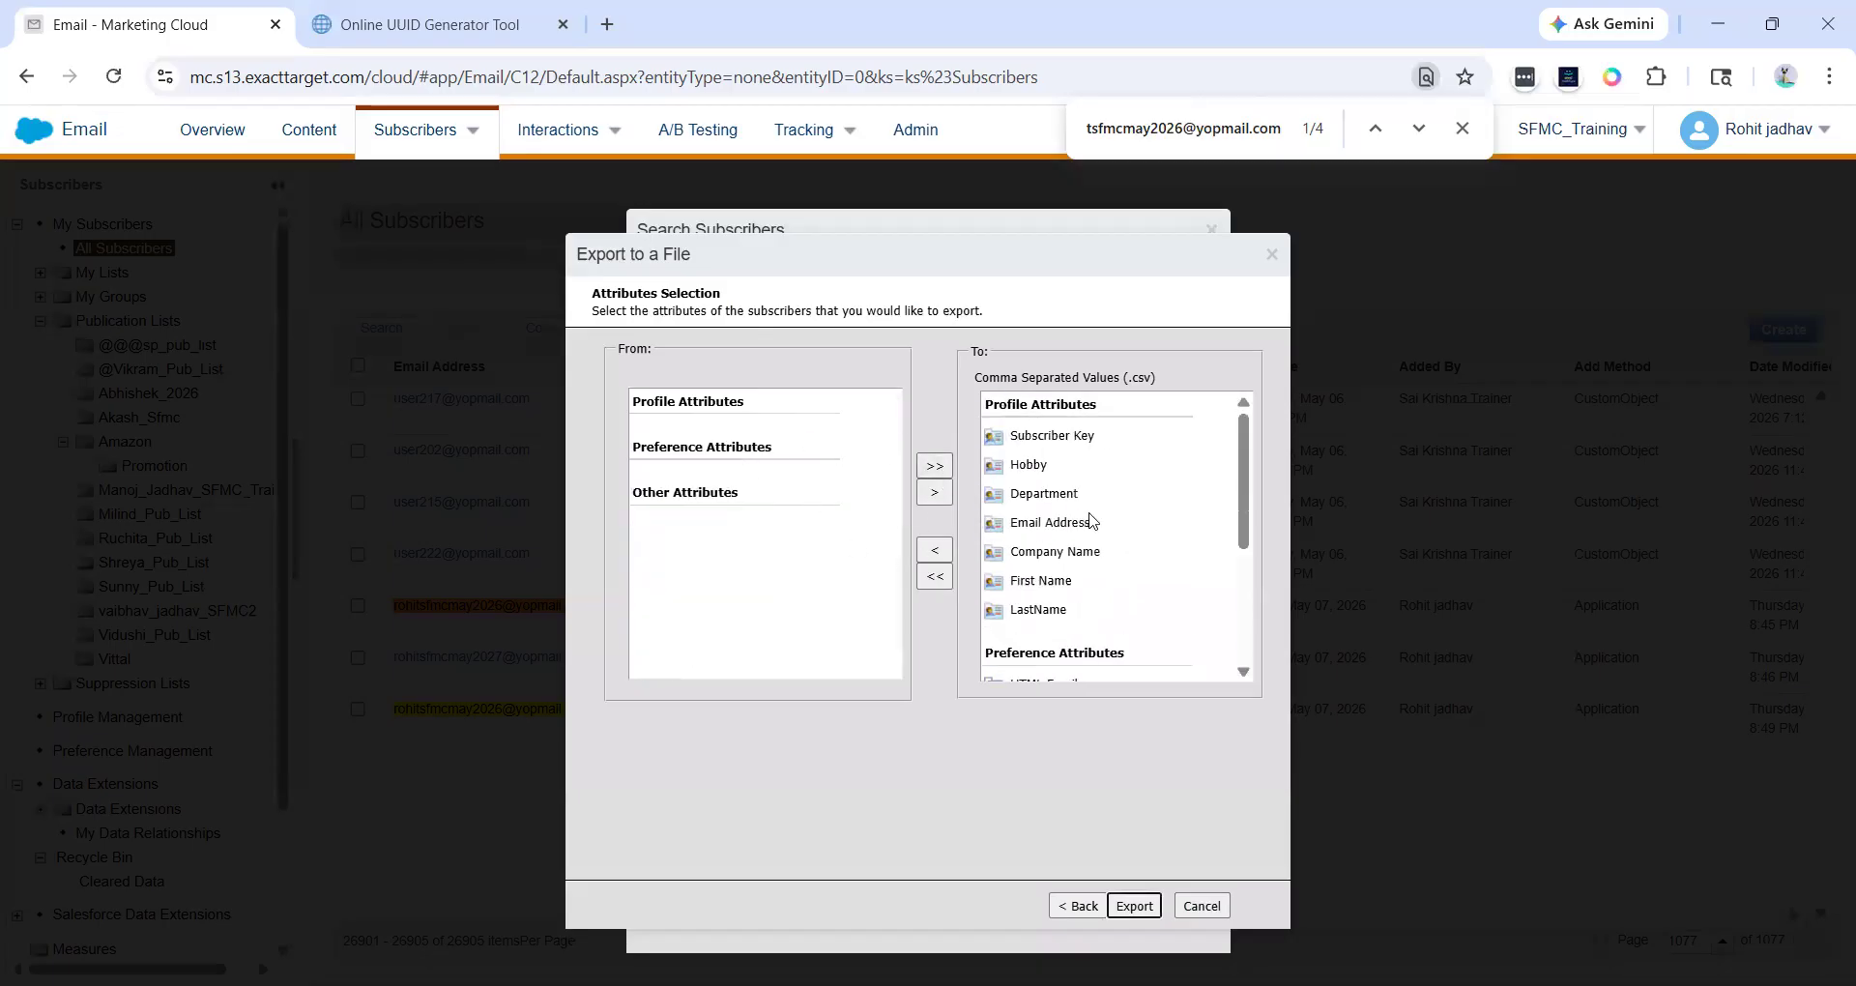
click(934, 576)
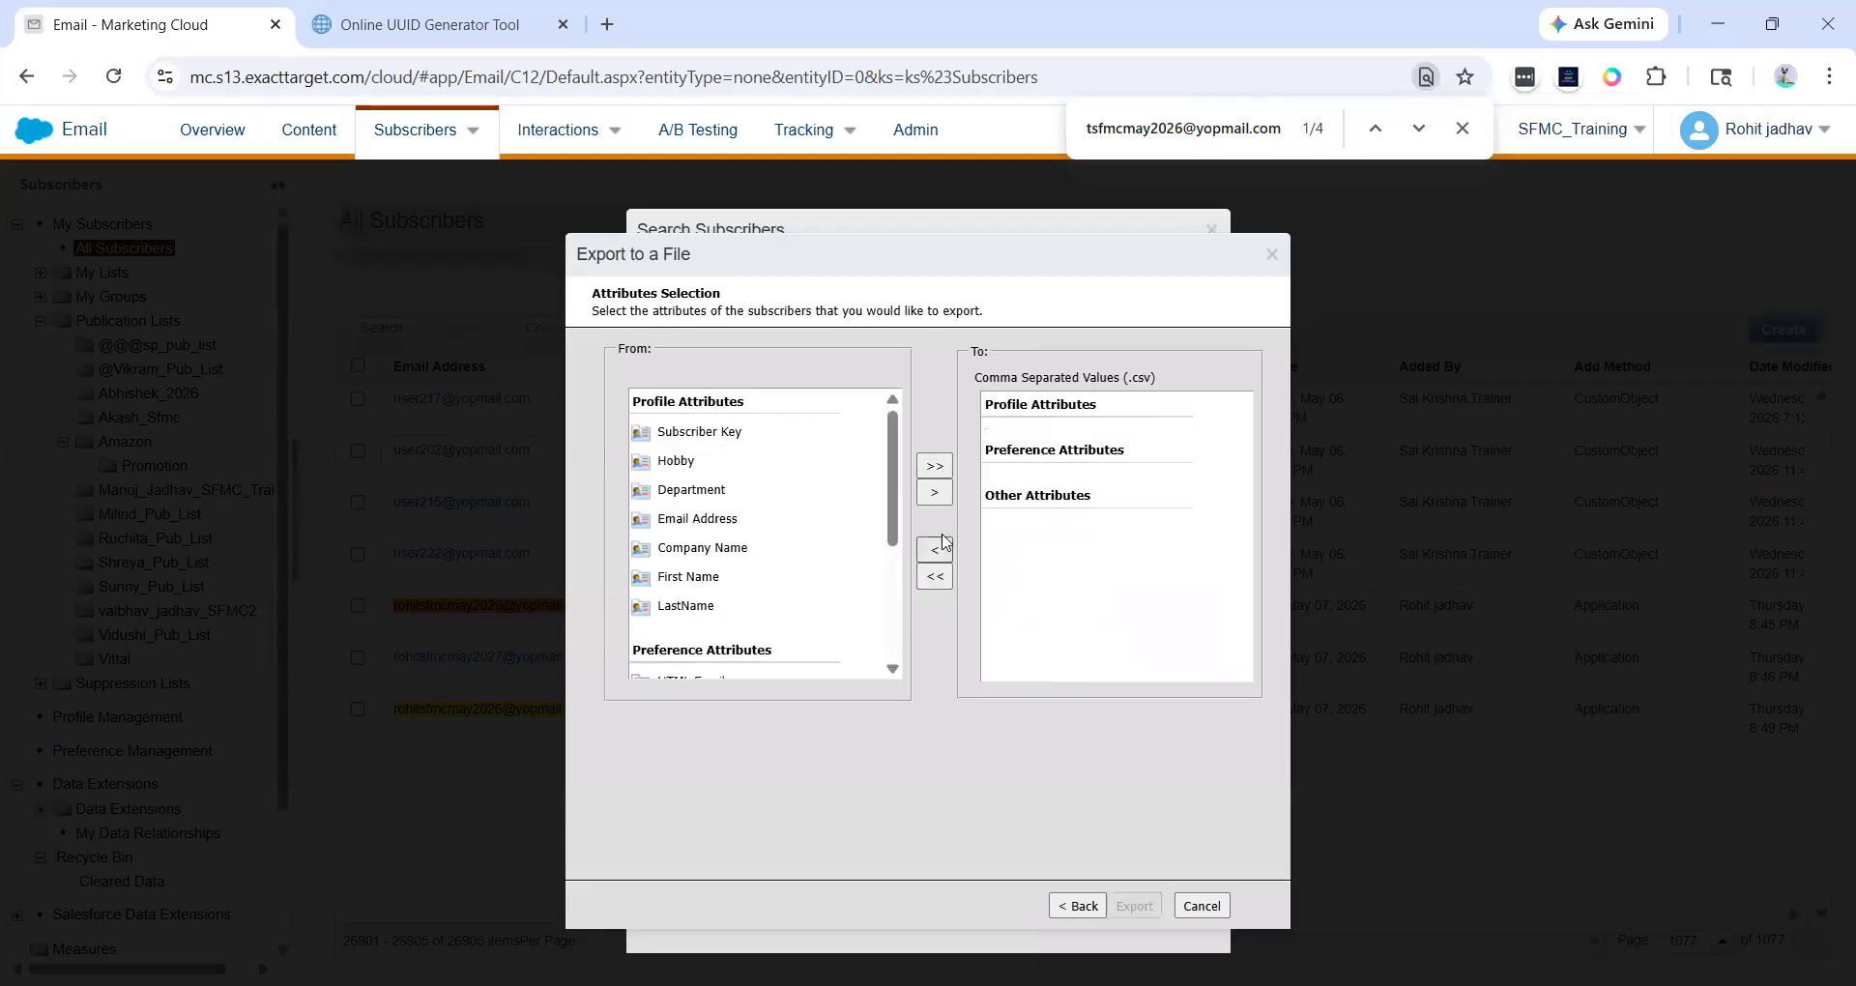
click(935, 466)
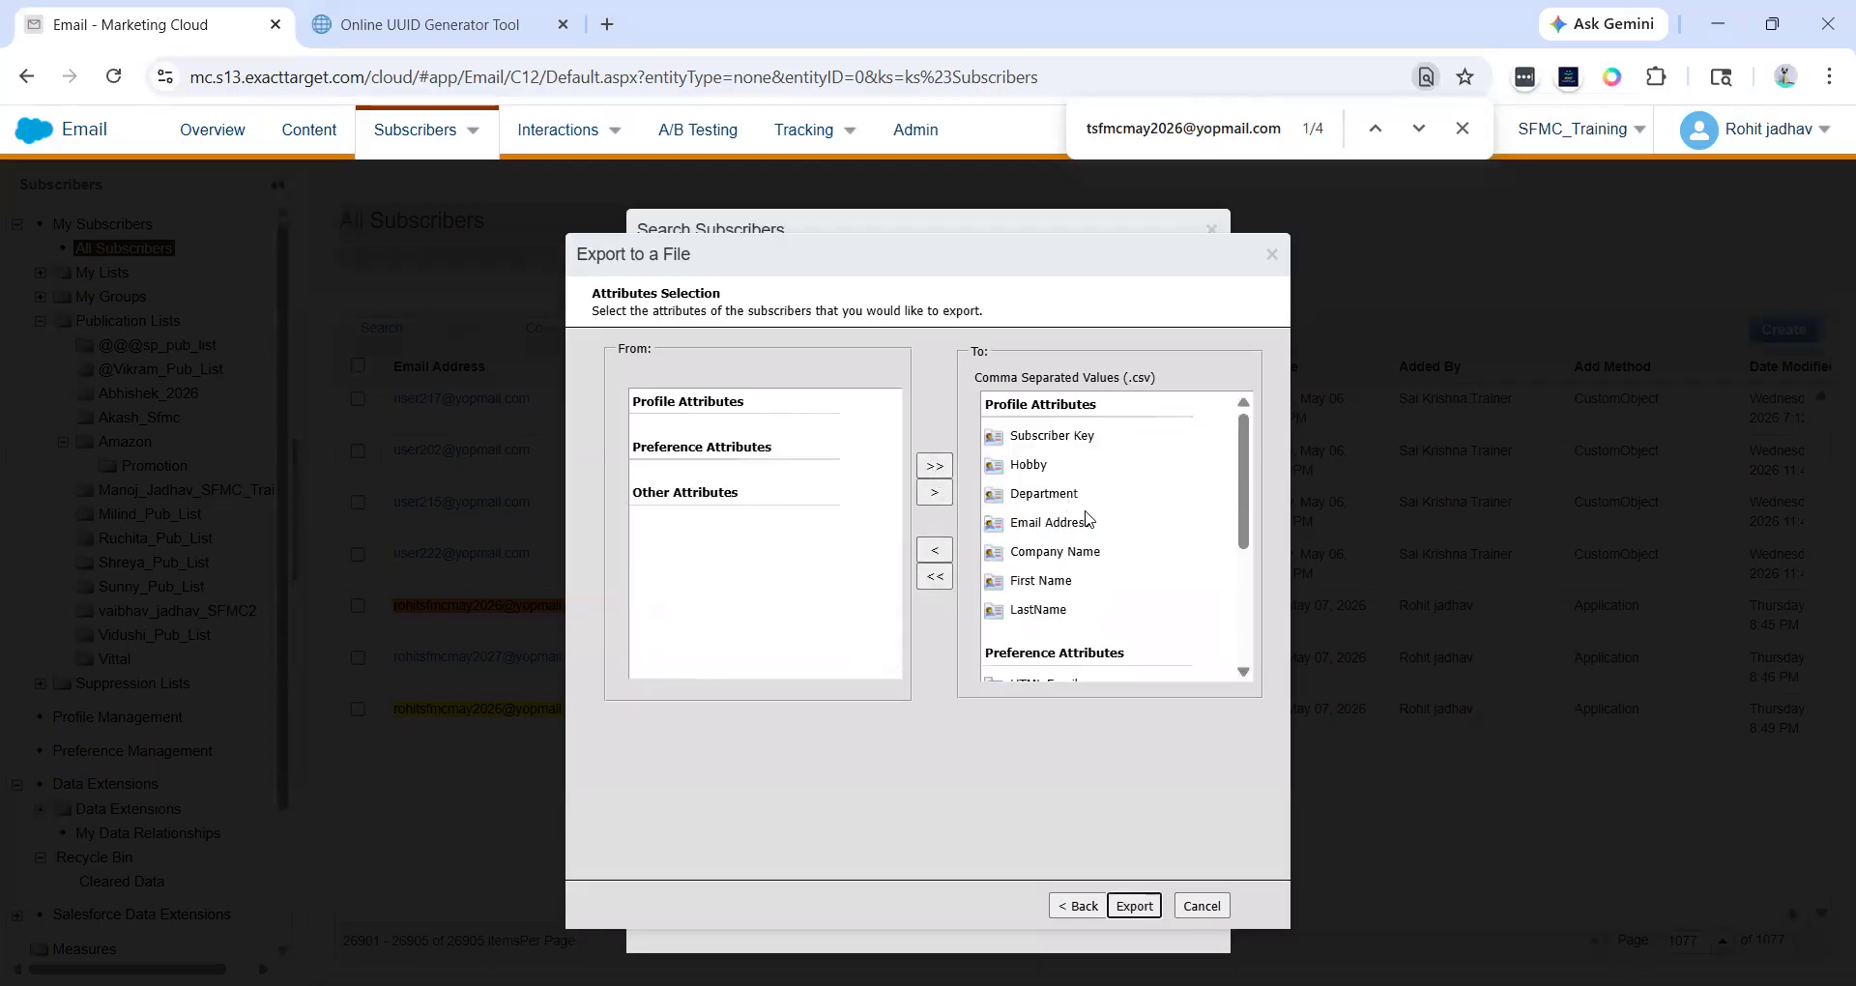
- Remove Hobby from the selected attributes and run the export
click(1037, 467)
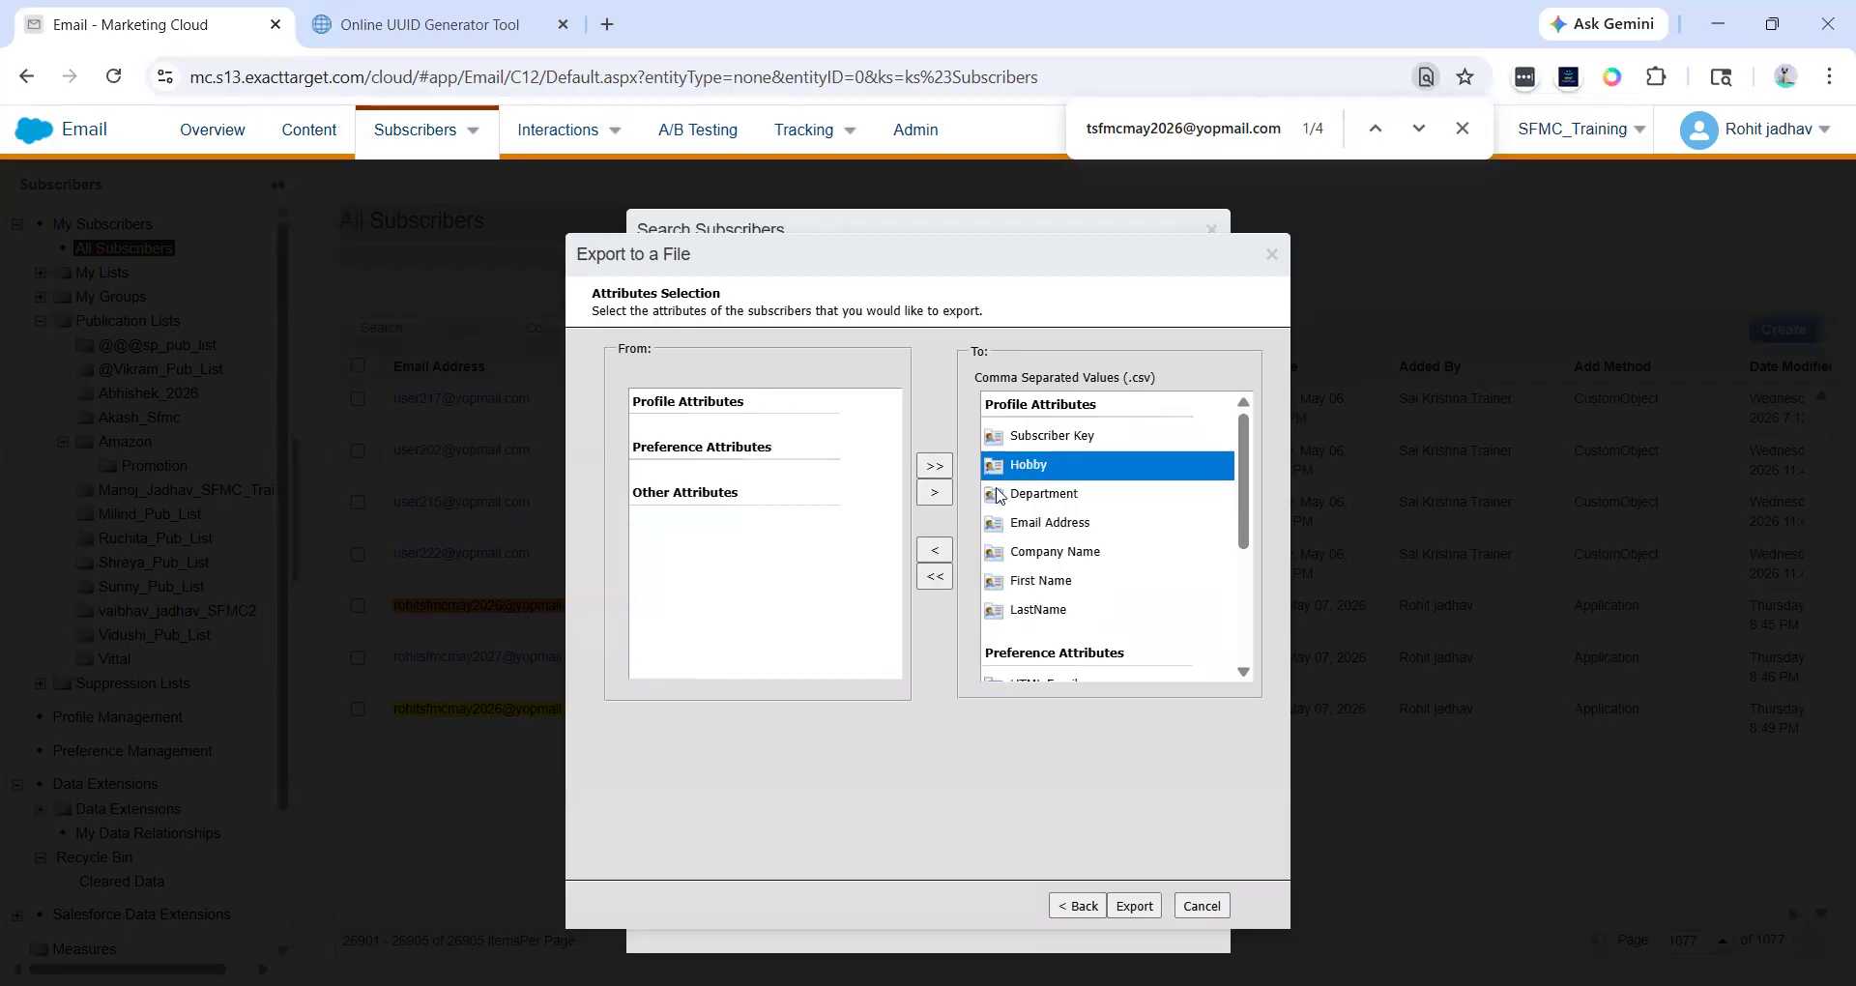
click(938, 550)
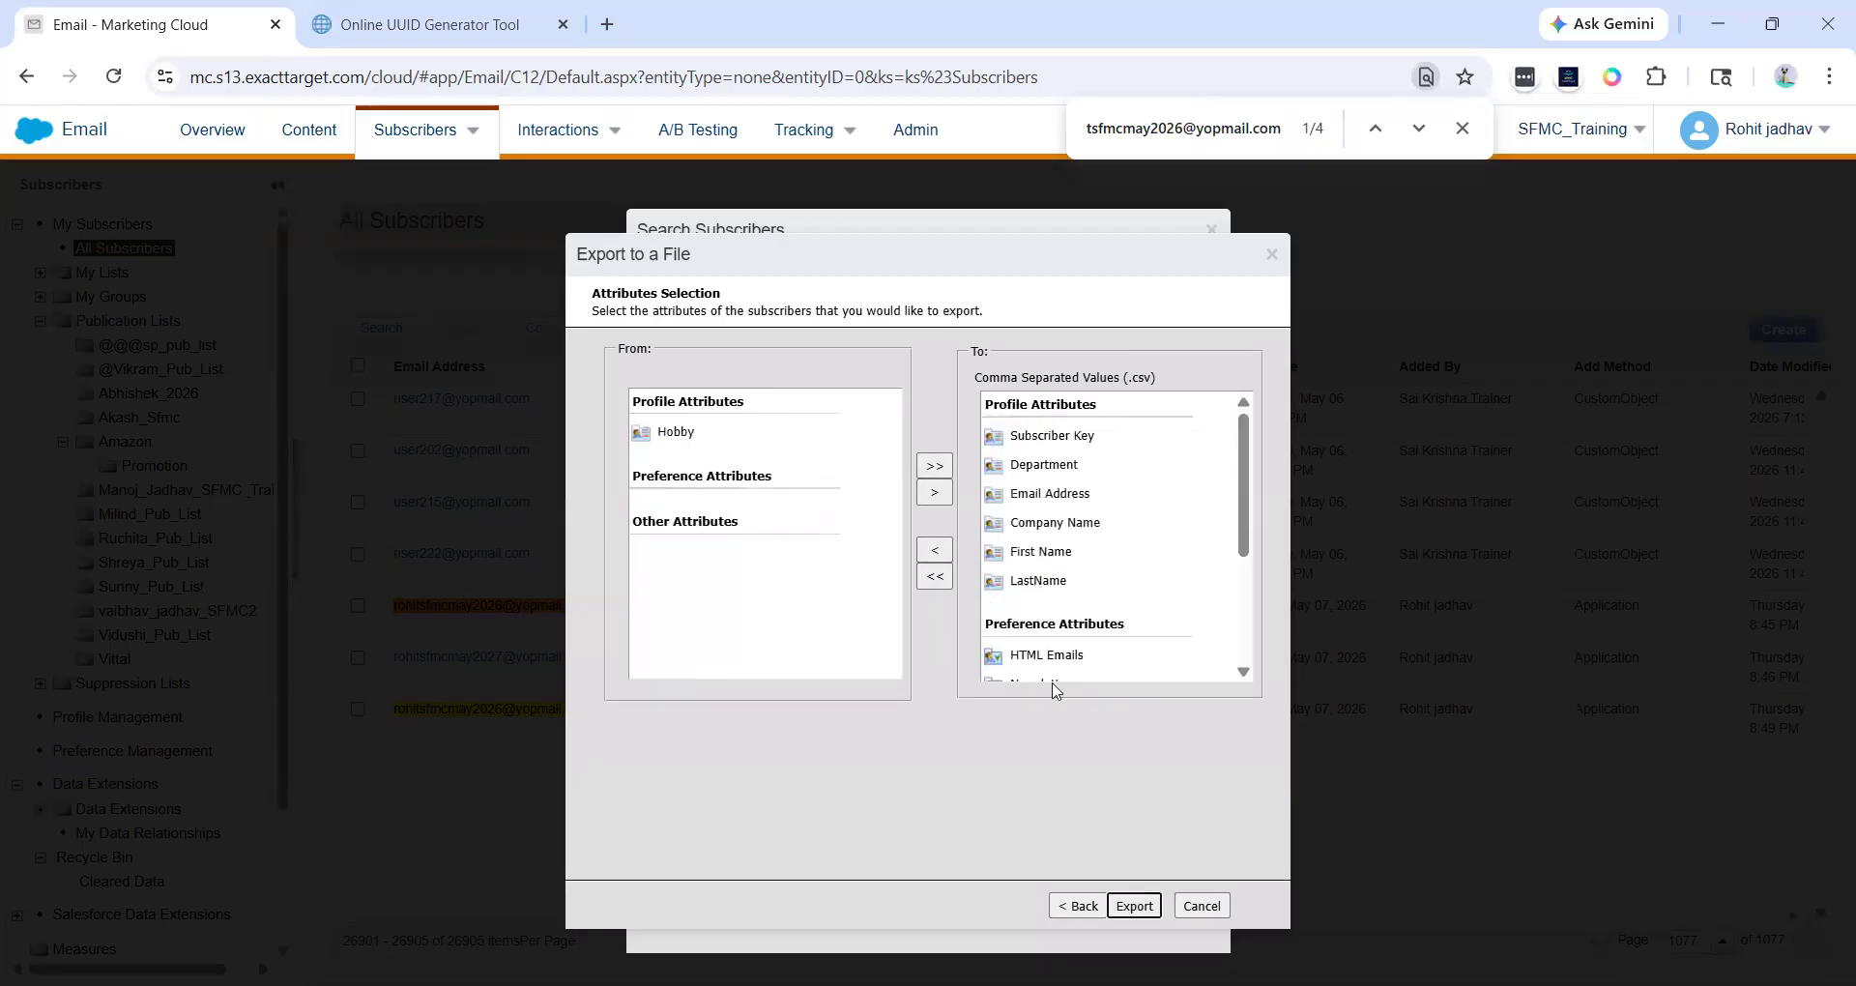
click(1146, 911)
drag(783, 582, 1003, 587)
click(1003, 588)
click(1134, 906)
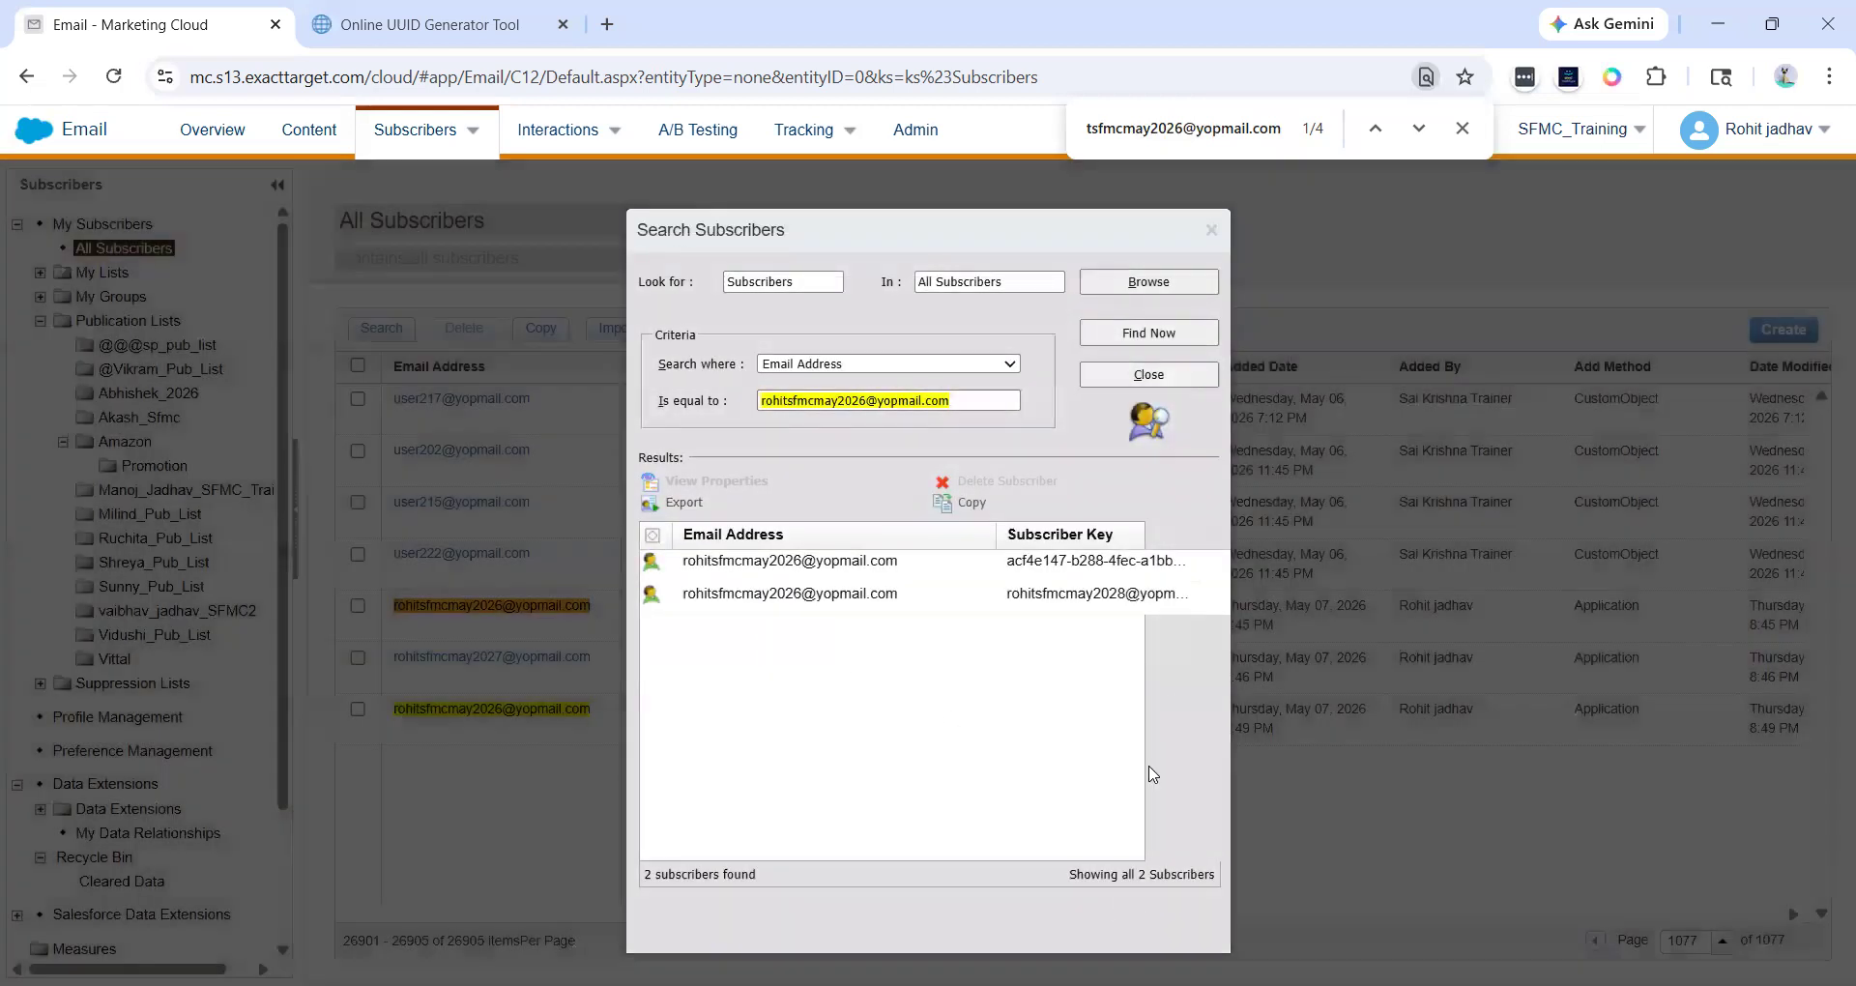
- Open yopmail in a new browser tab
click(607, 24)
text(ro)
key(ctrl+a)
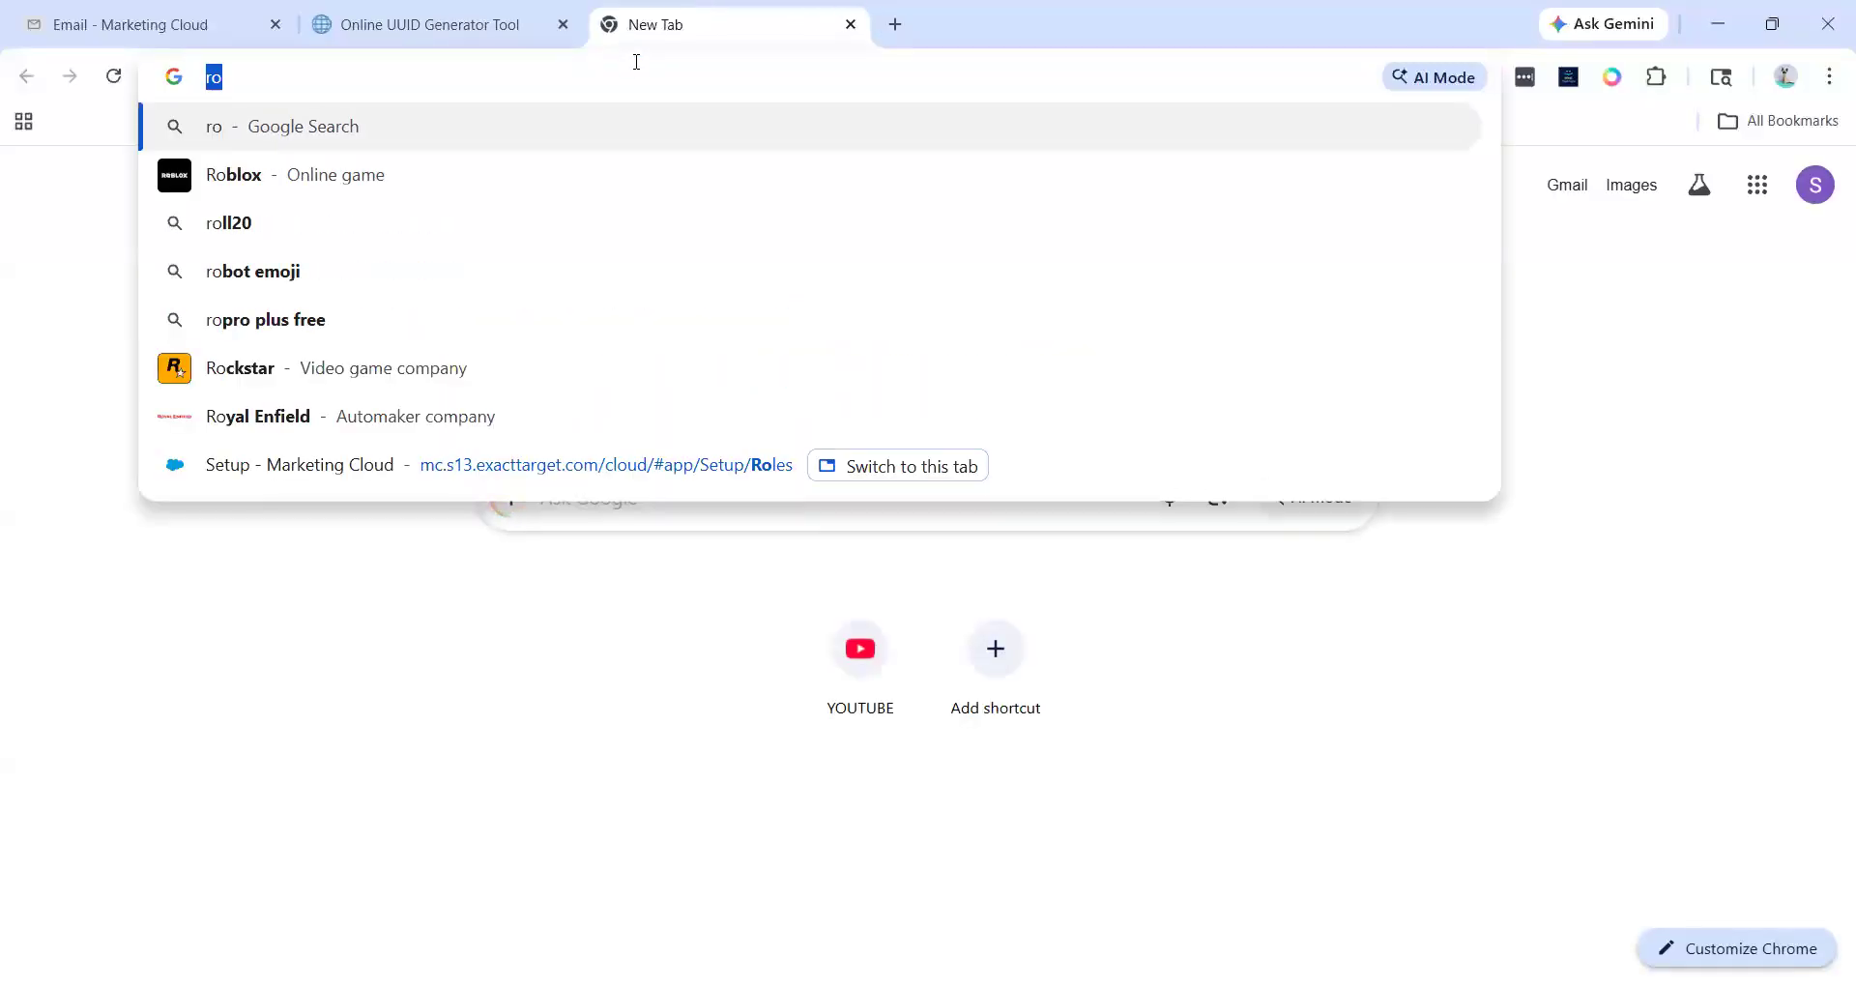
text(yopmail.com)
key(Return)
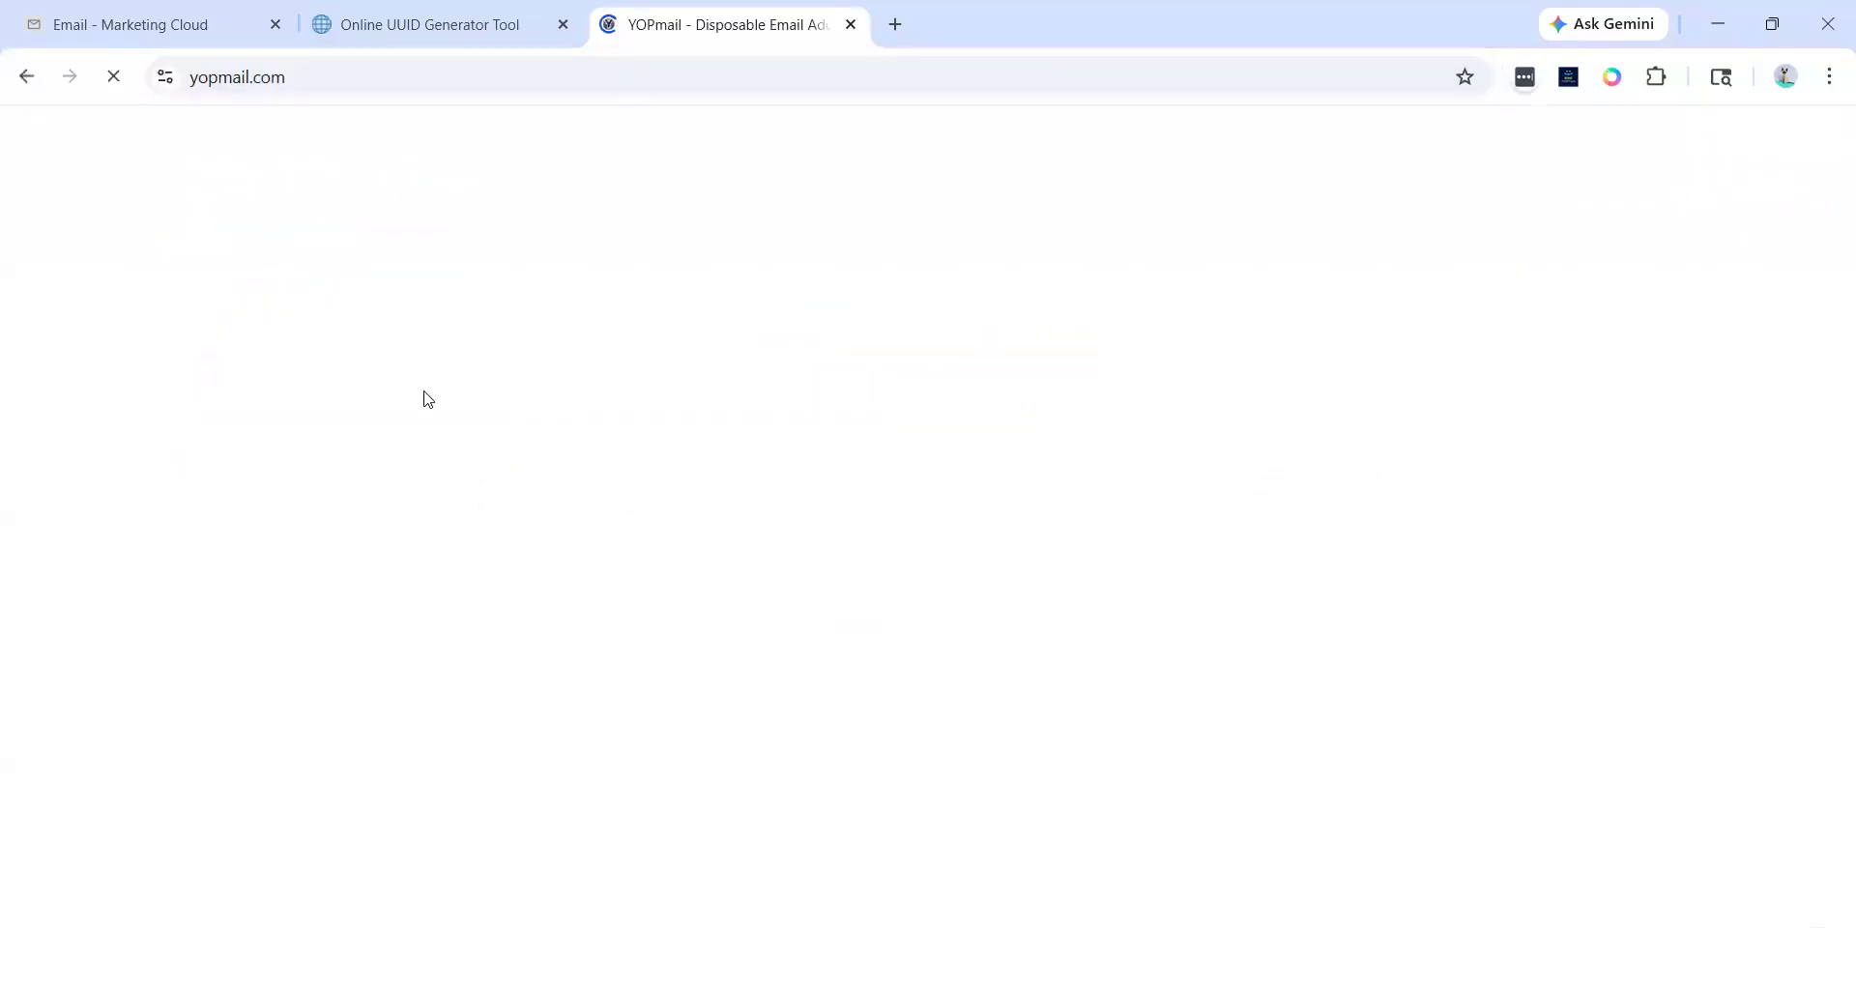
- Open the recipient's YOPmail inbox and read the export completion e-mail
click(495, 589)
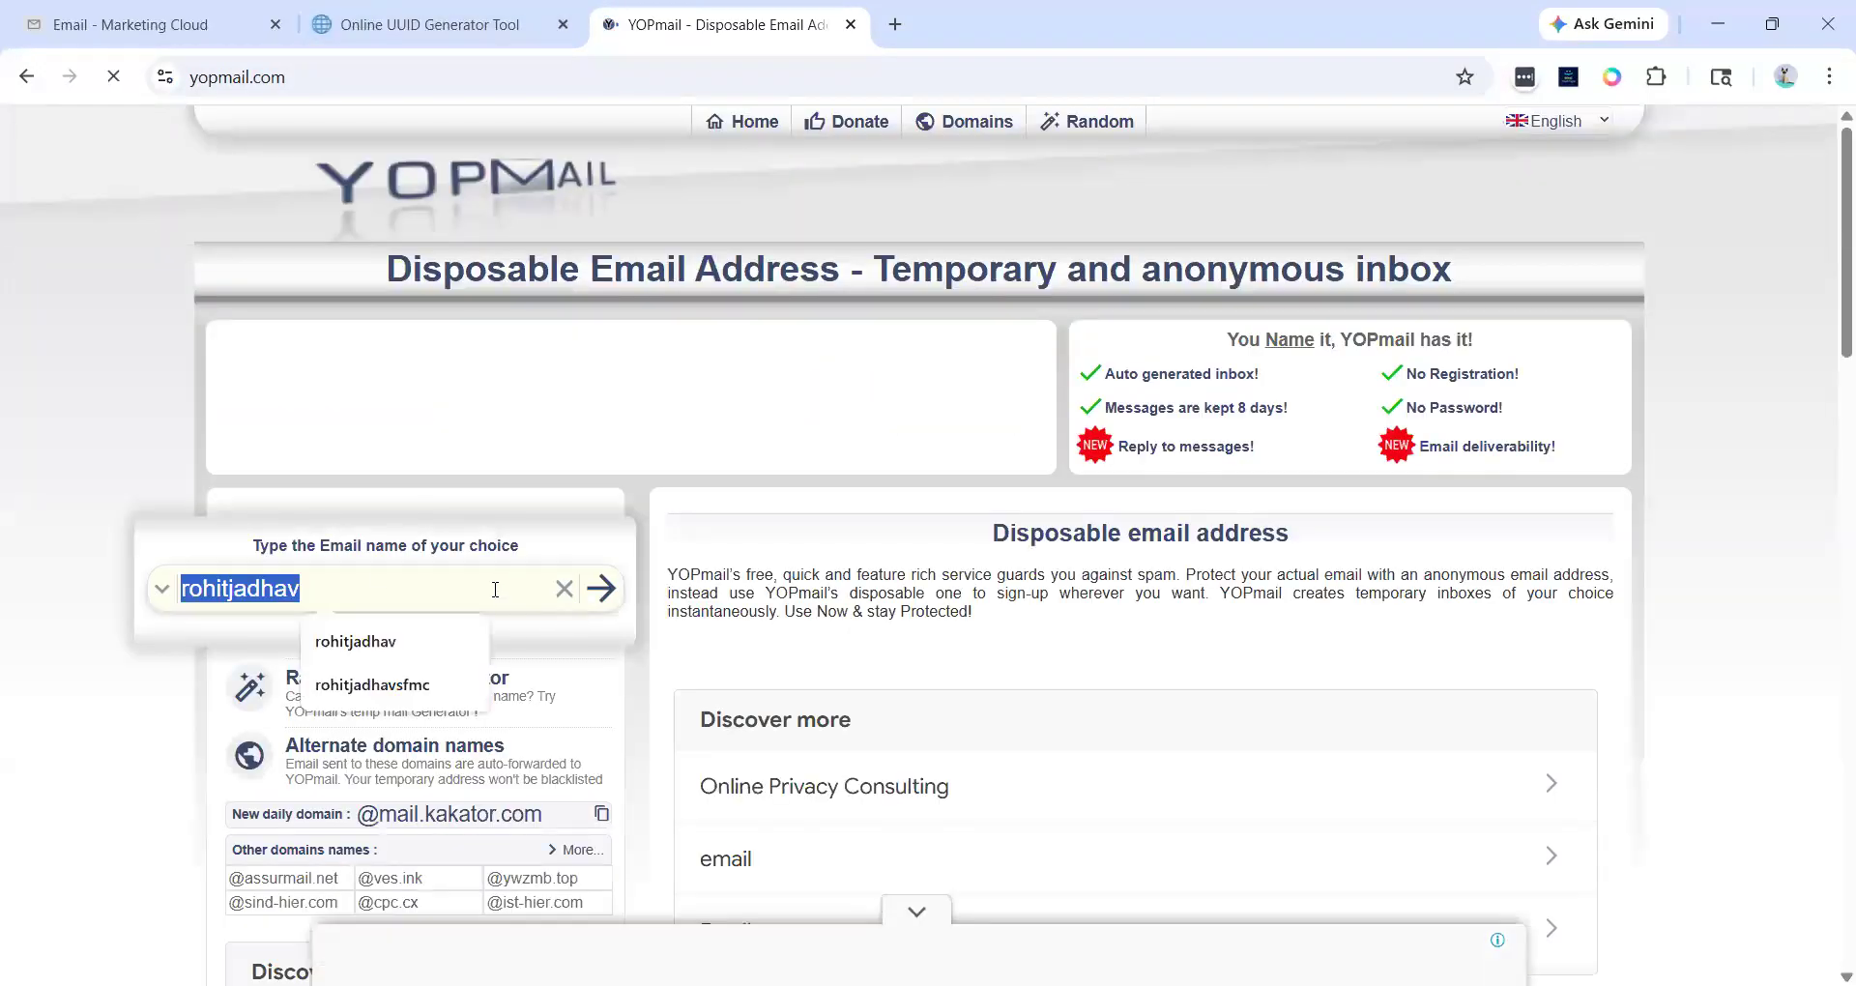
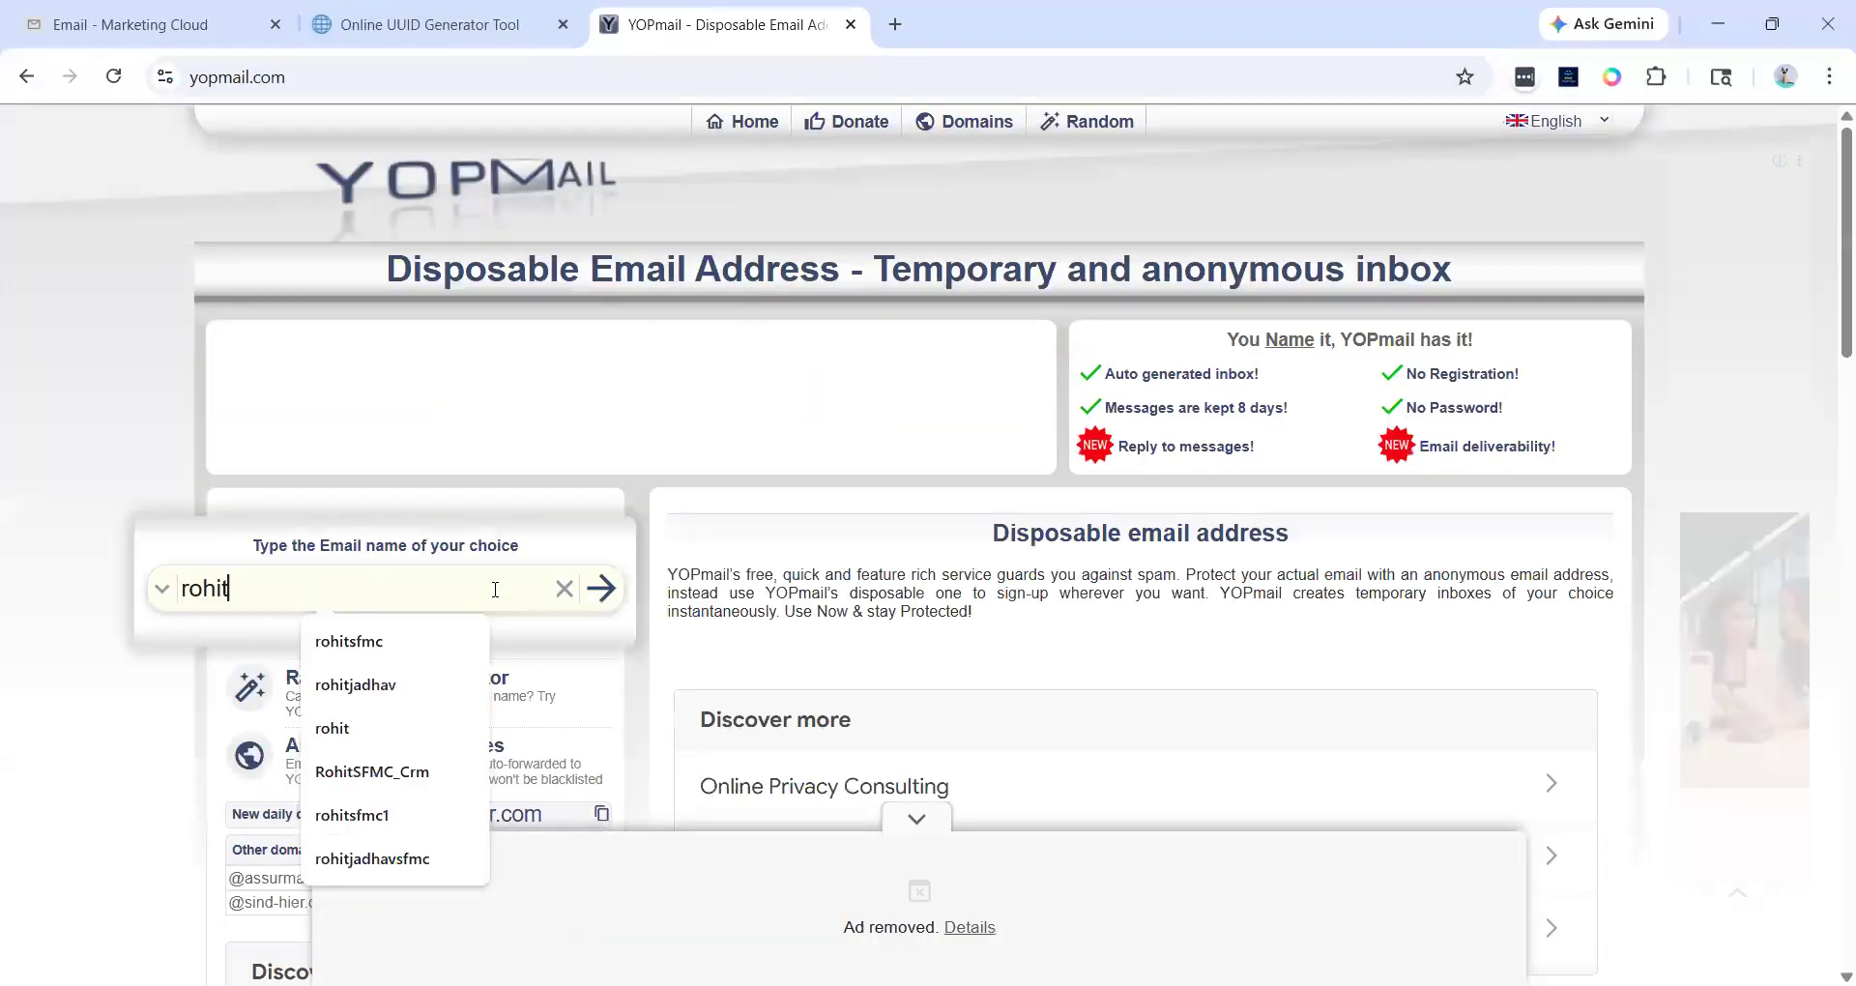
key(Down)
key(Return)
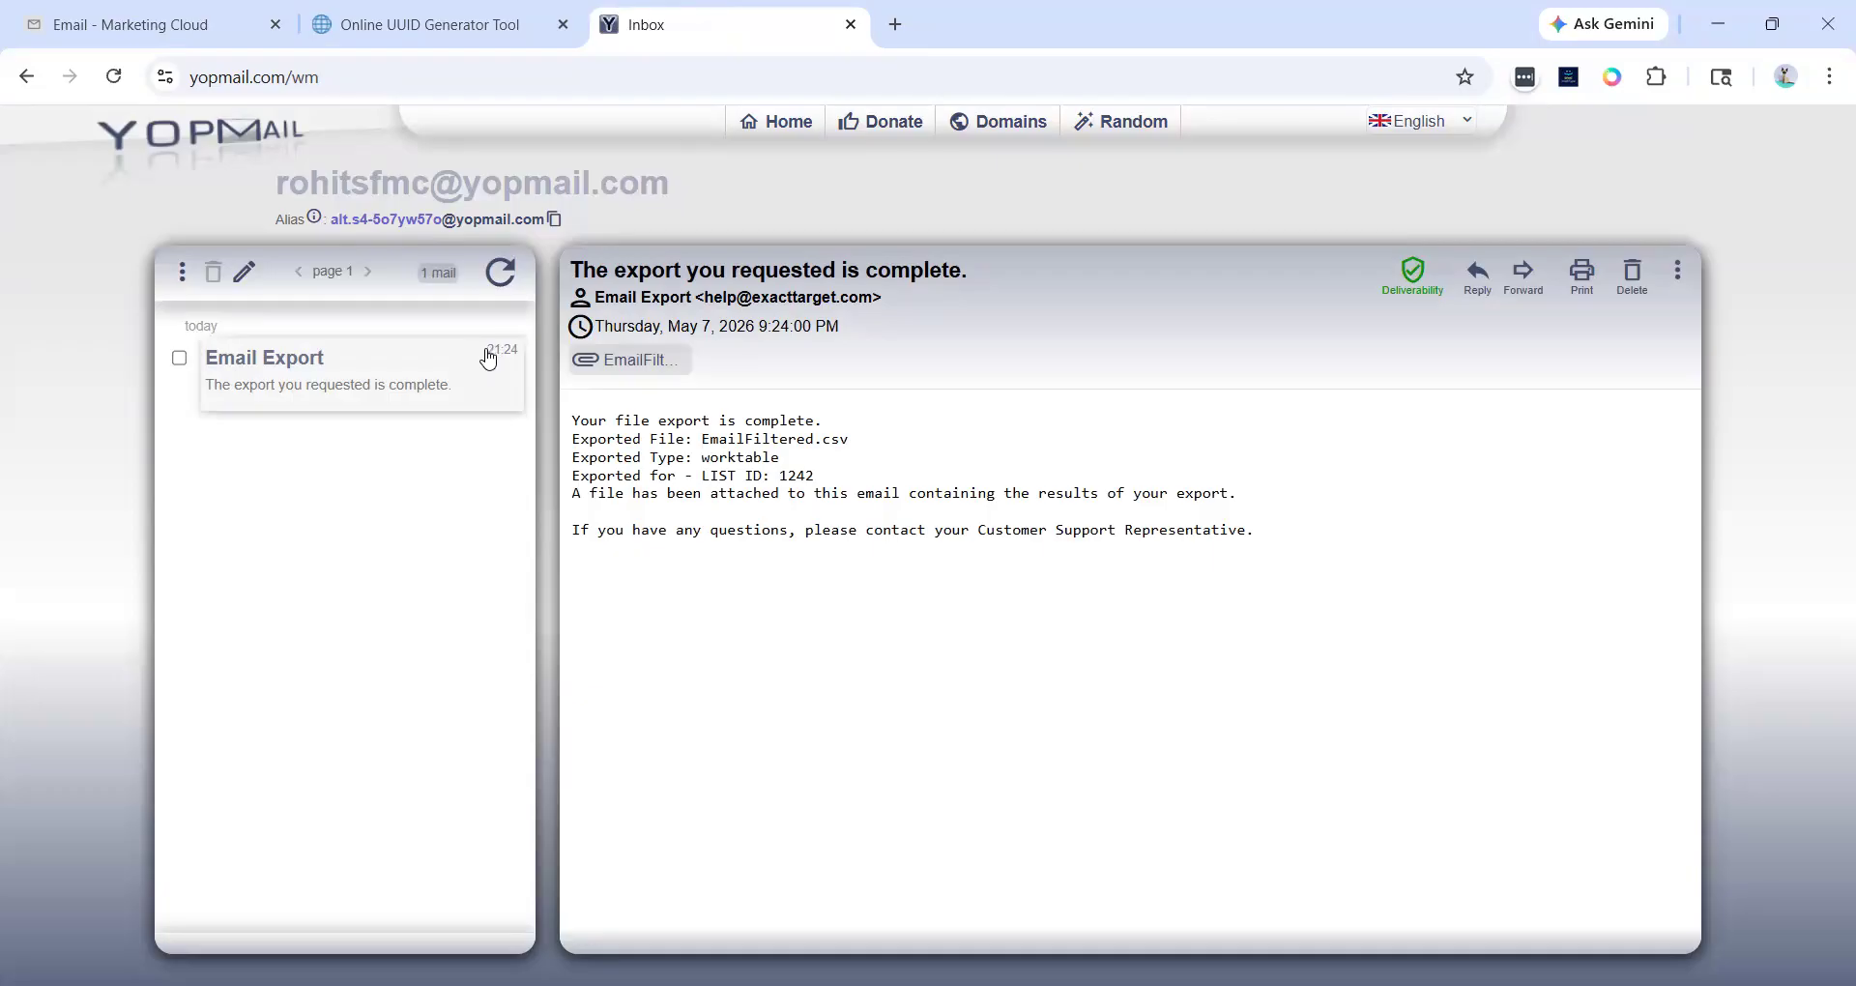
drag(573, 269, 987, 257)
click(987, 258)
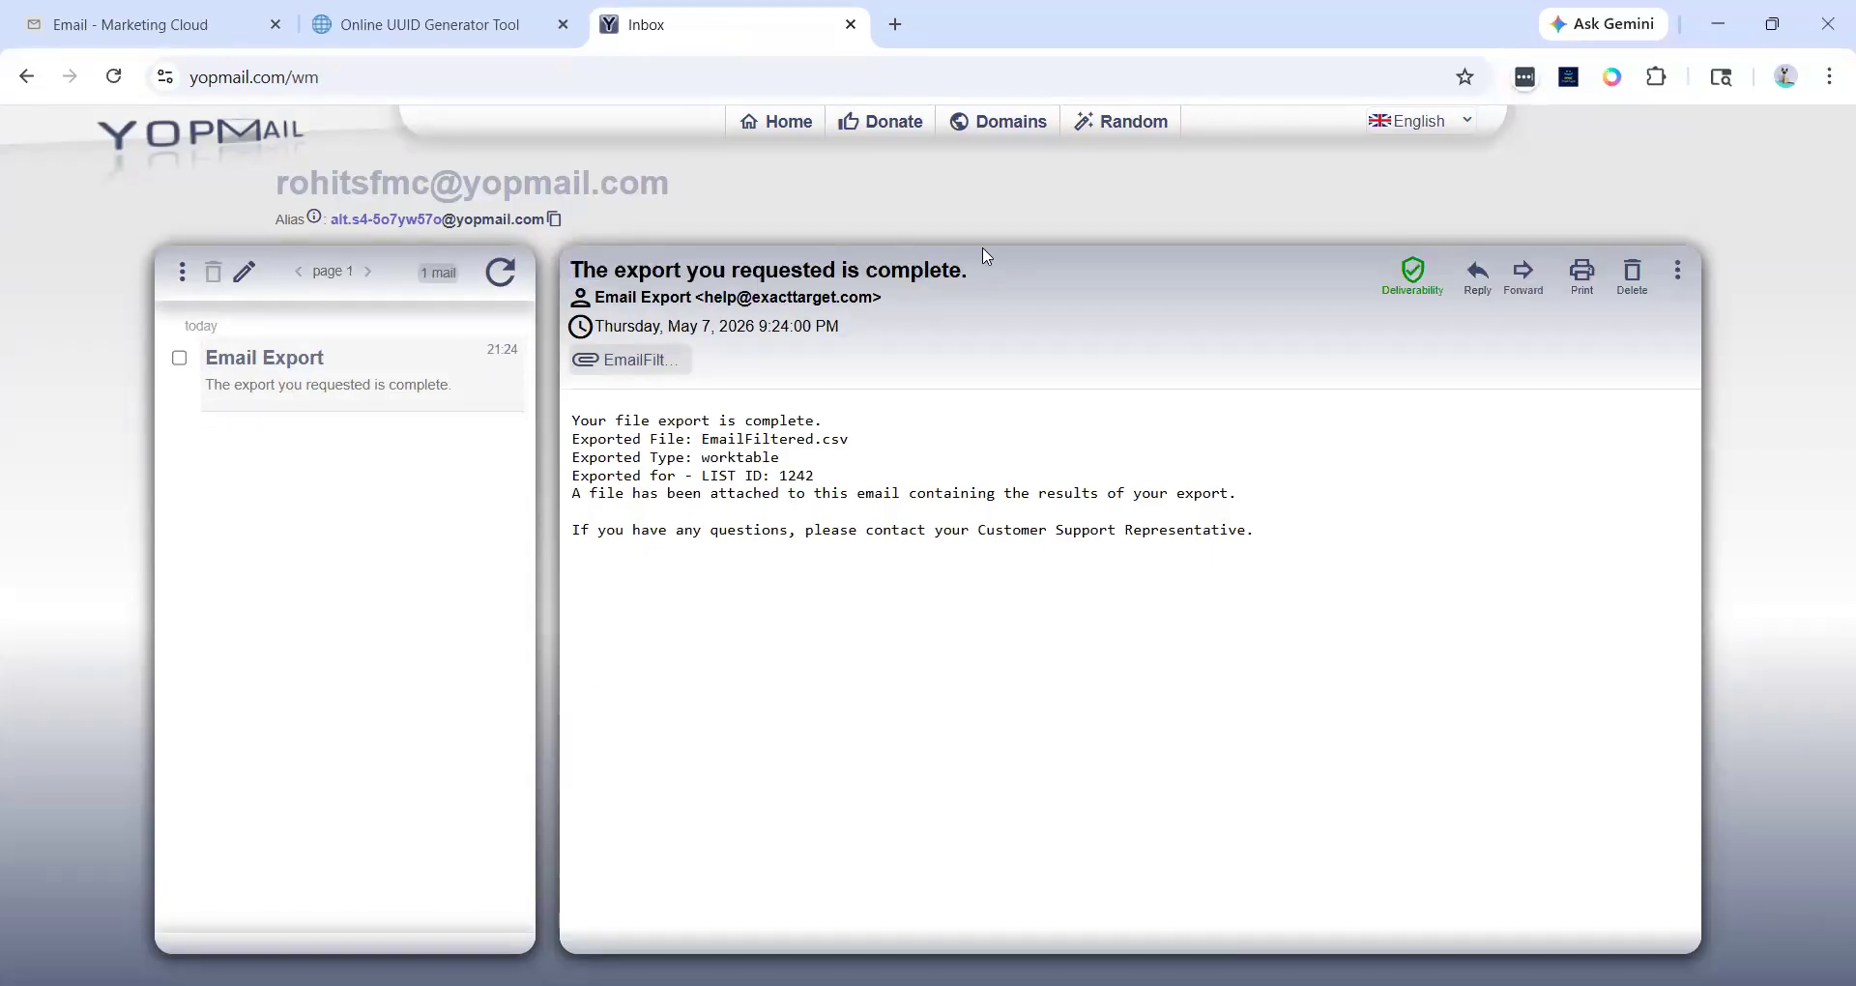
drag(698, 274, 764, 295)
click(988, 286)
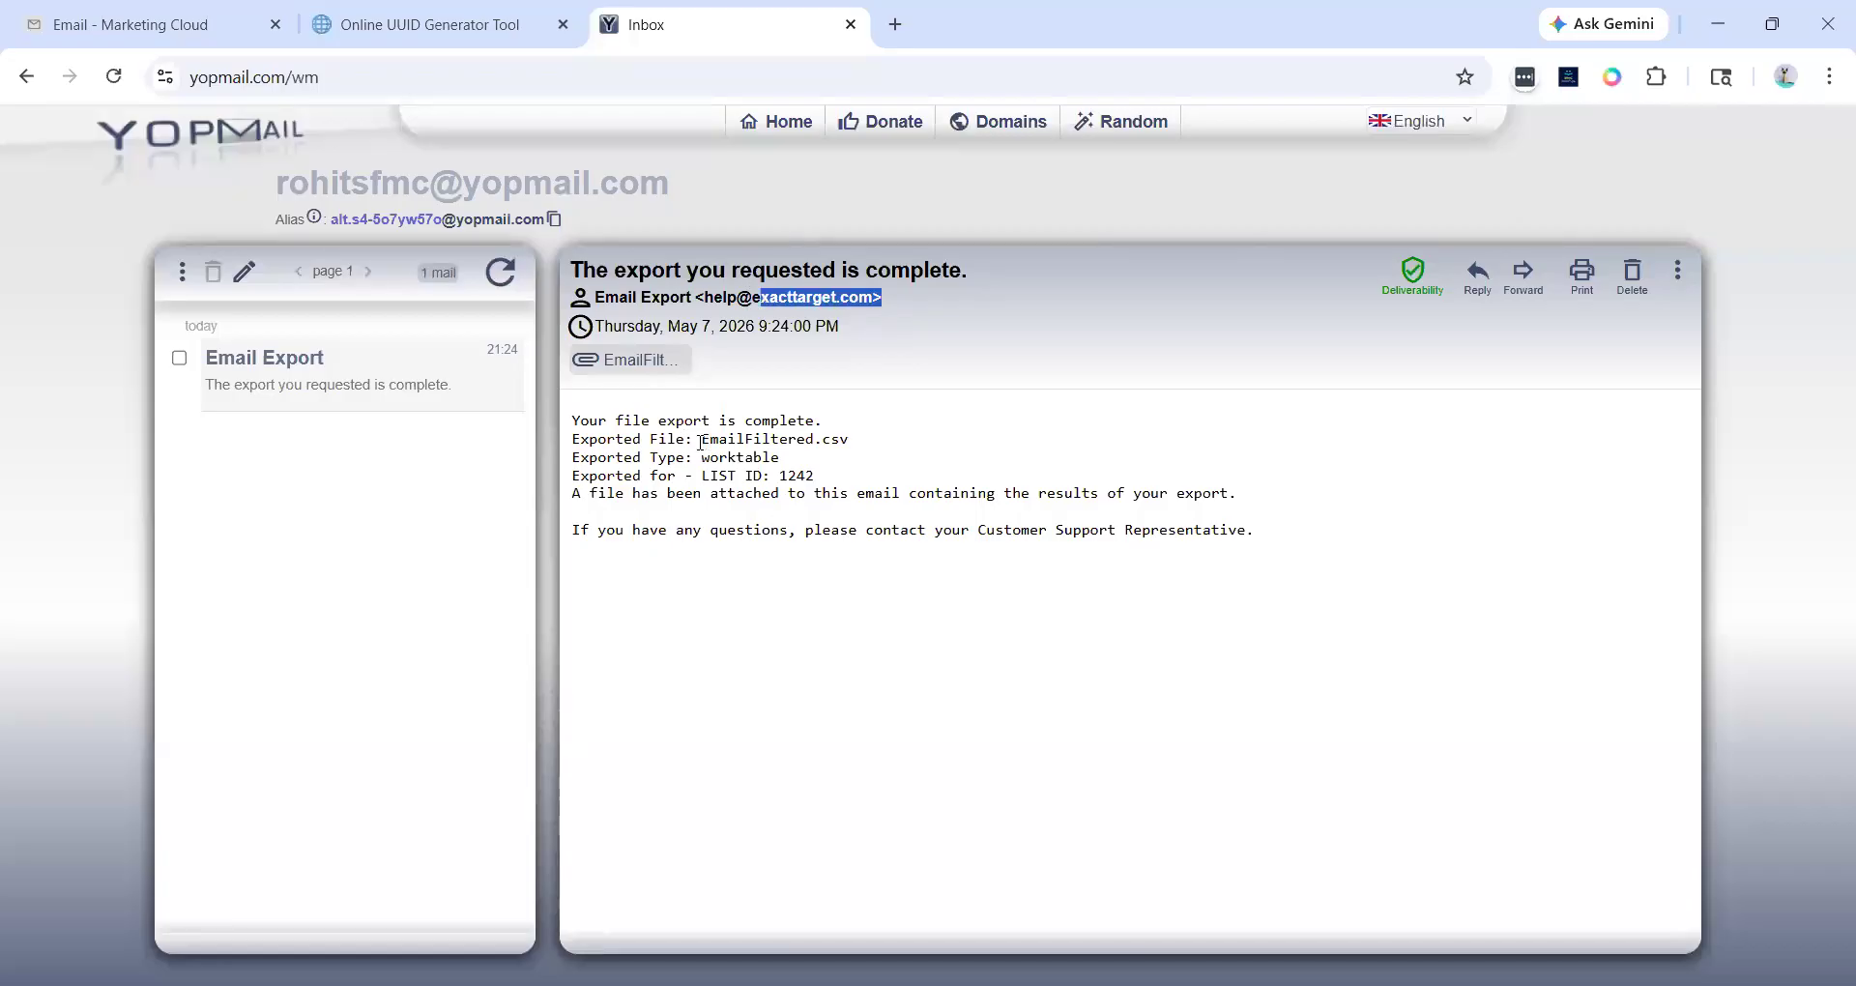
- Open the EmailFiltered.csv attachment from the export completion e-mail
drag(704, 440, 915, 449)
click(919, 450)
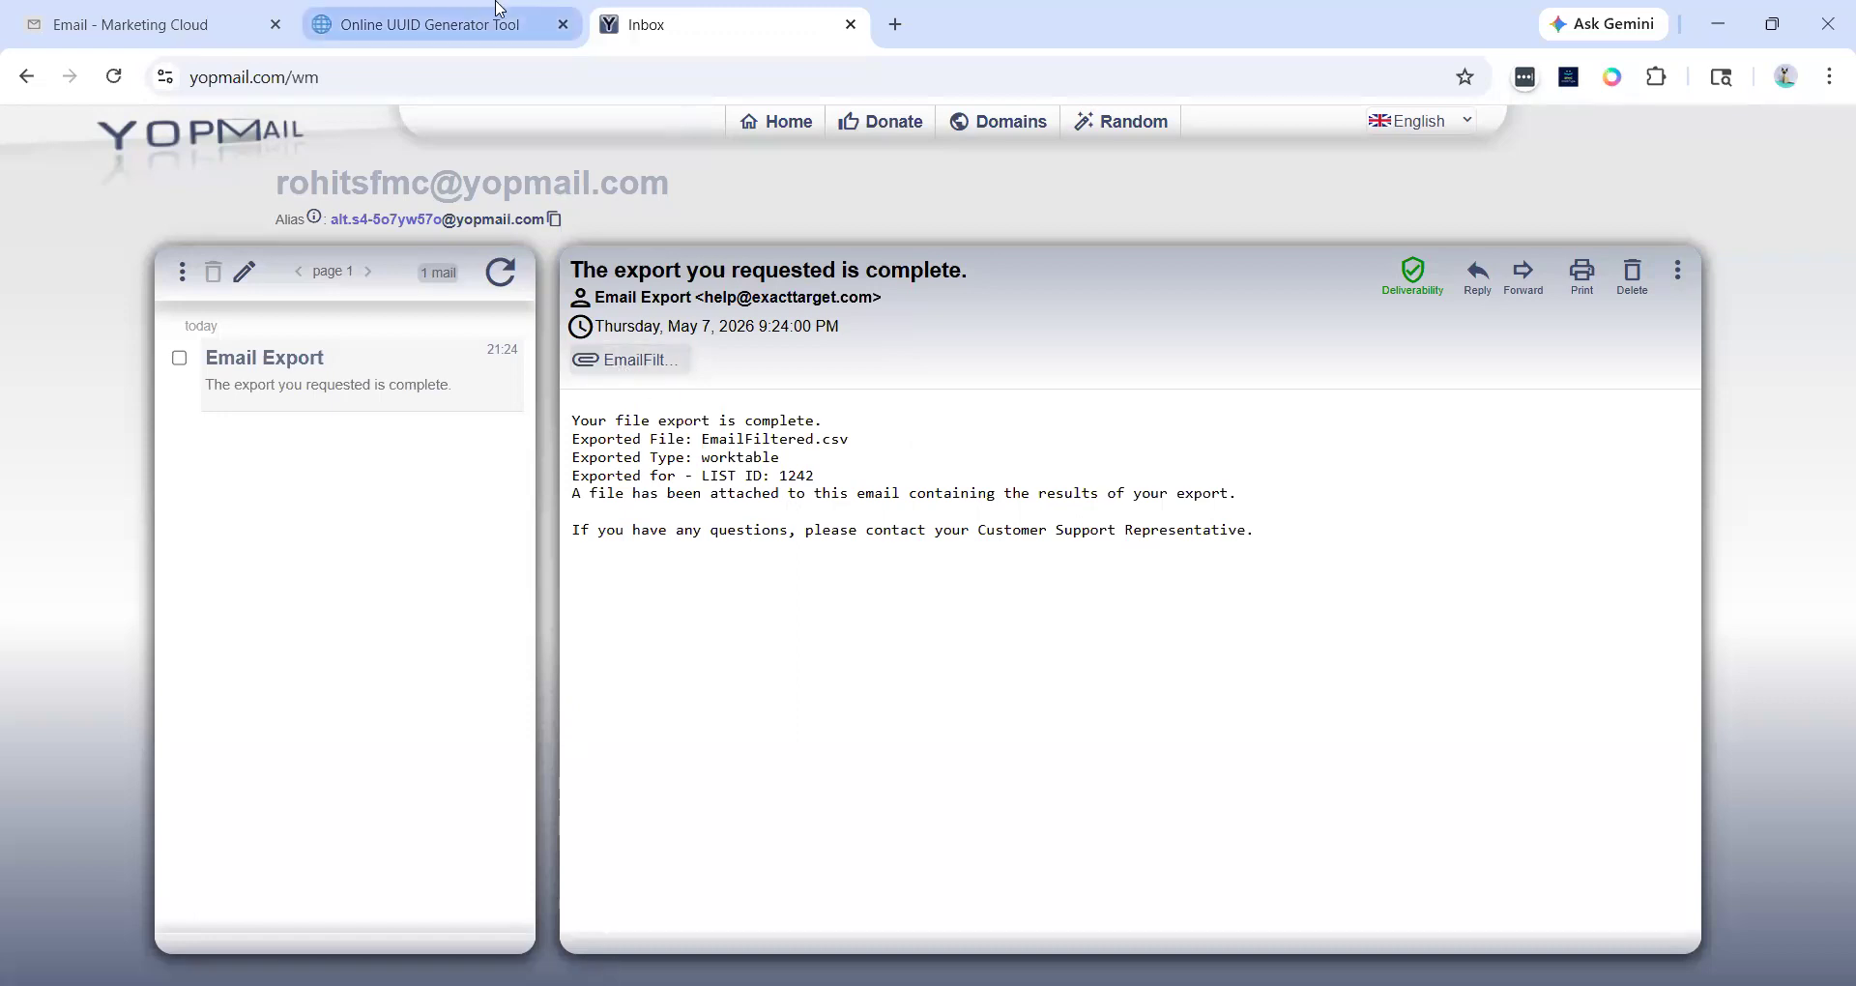
click(627, 367)
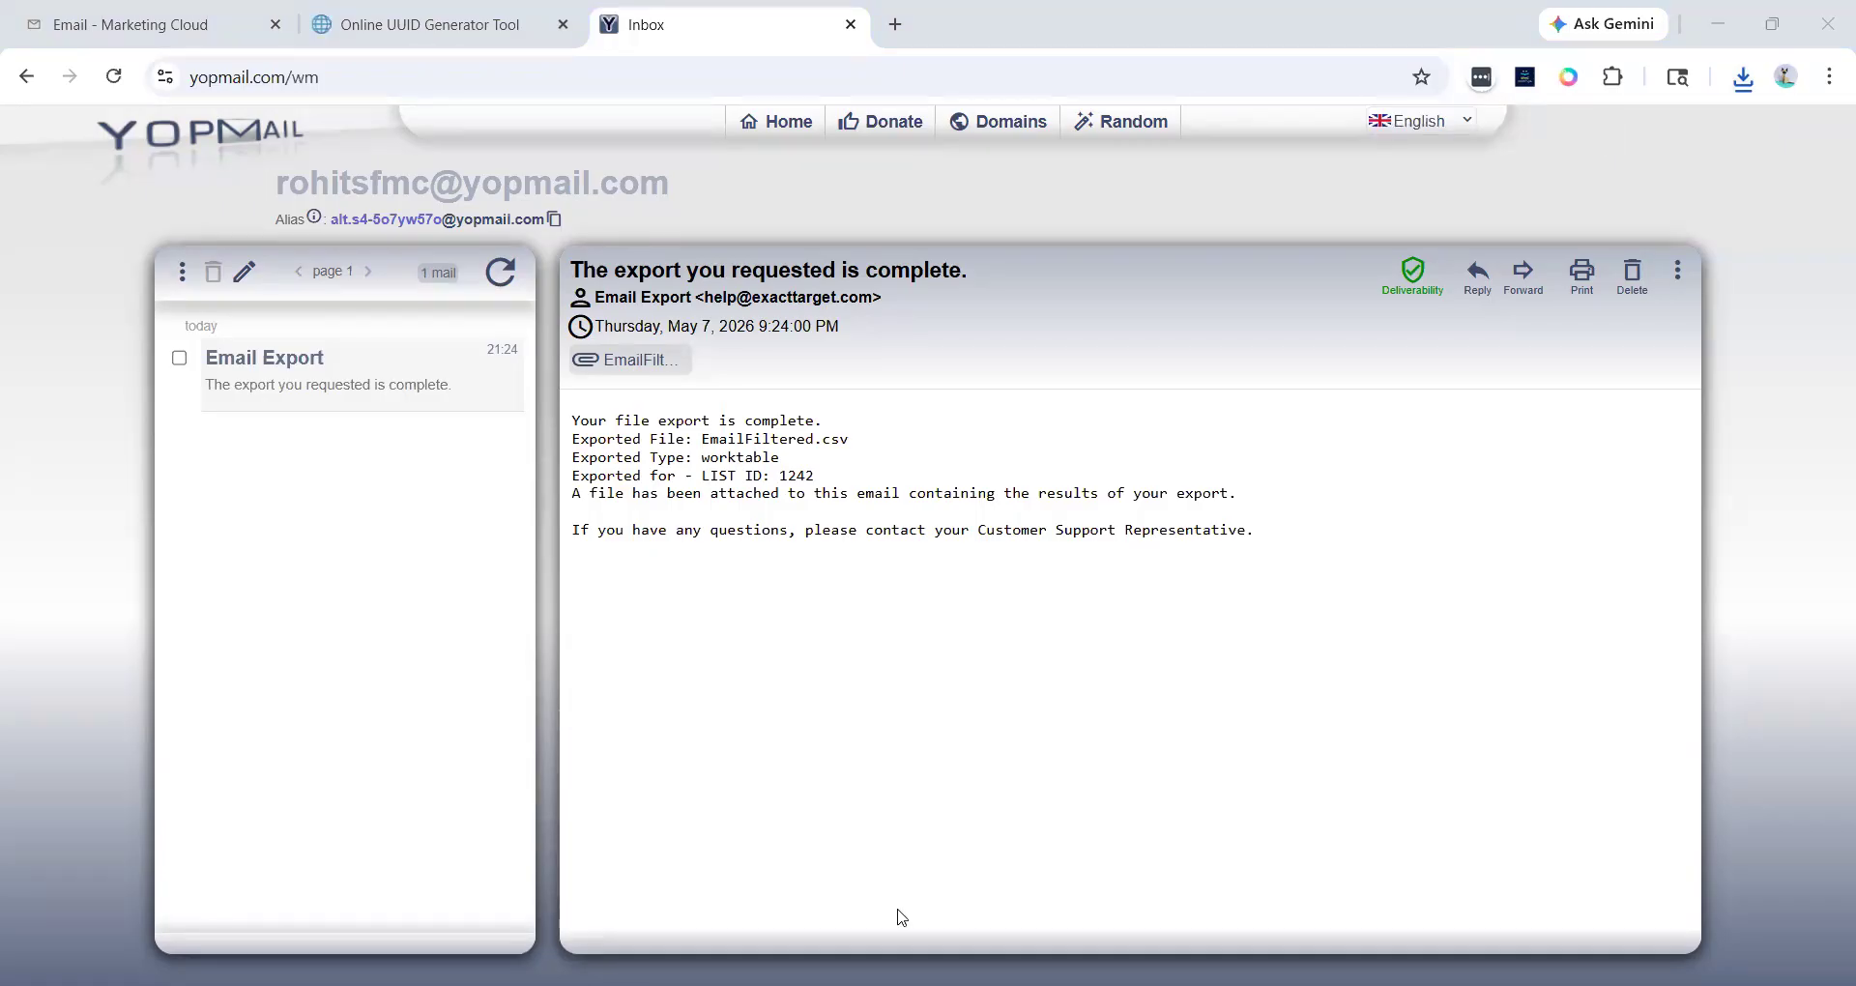
click(628, 360)
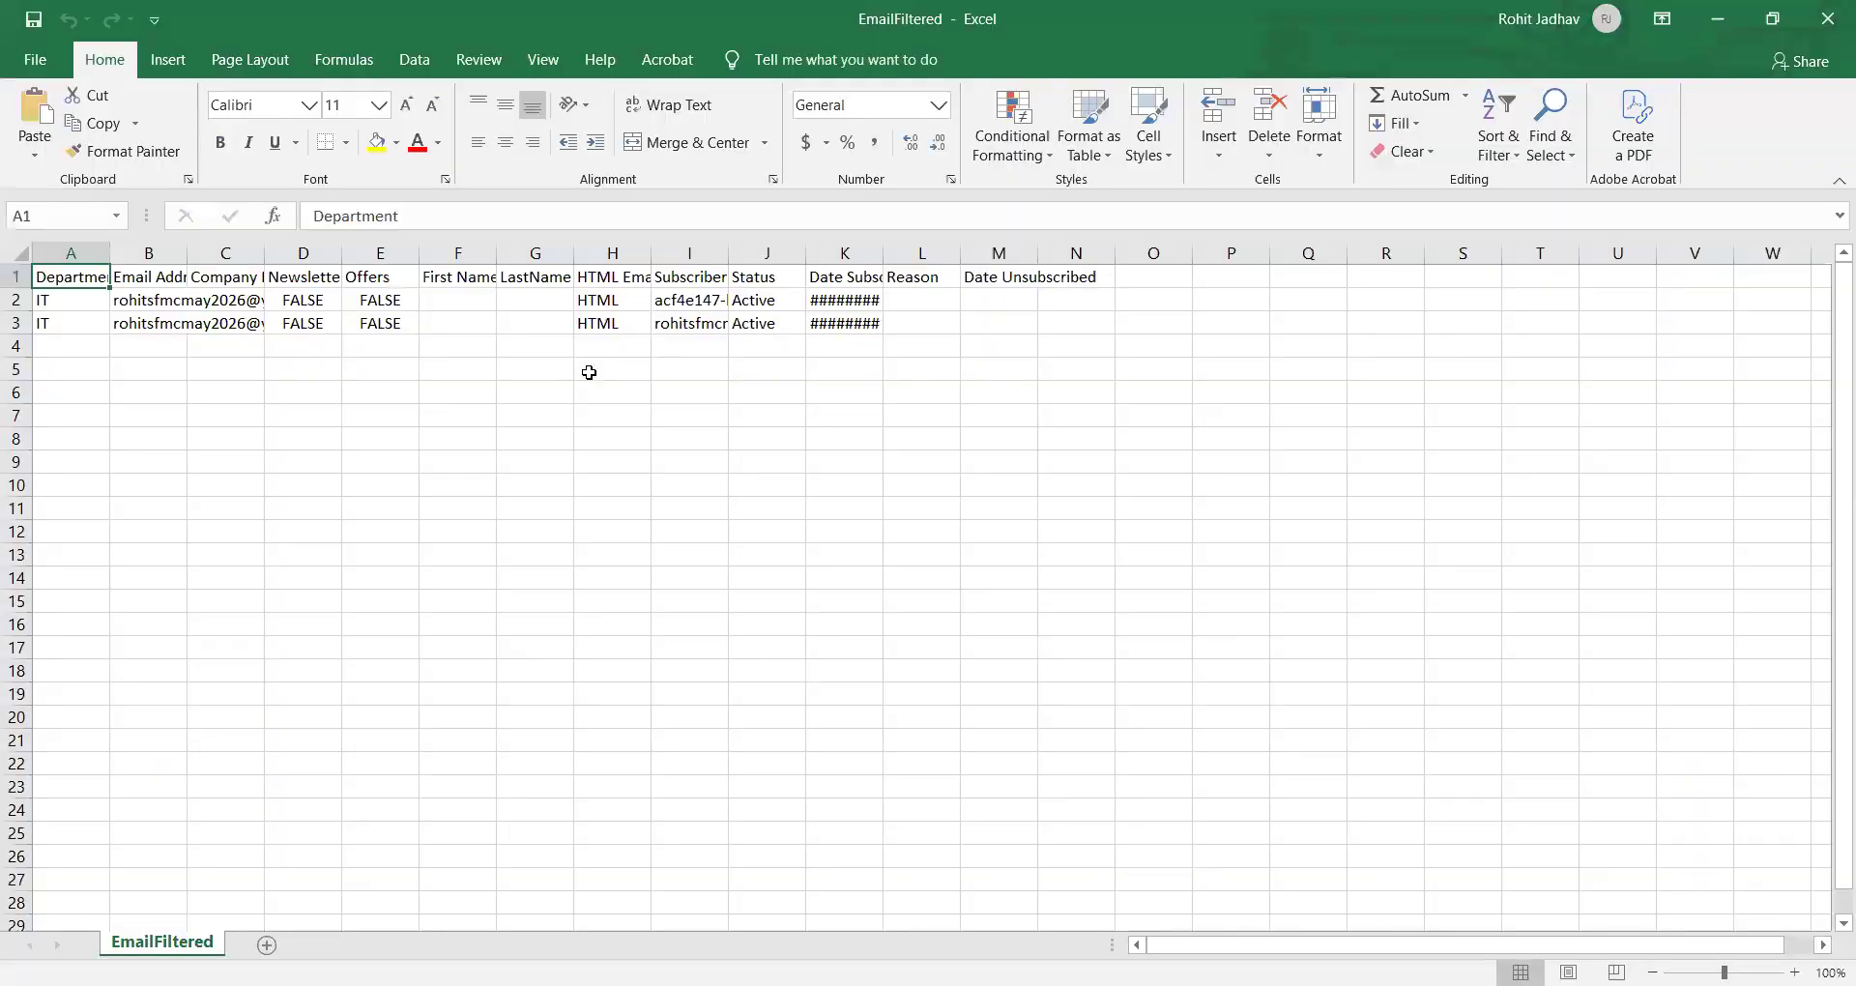
- Select the whole sheet and autofit all column widths in the exported spreadsheet
key(ctrl+a)
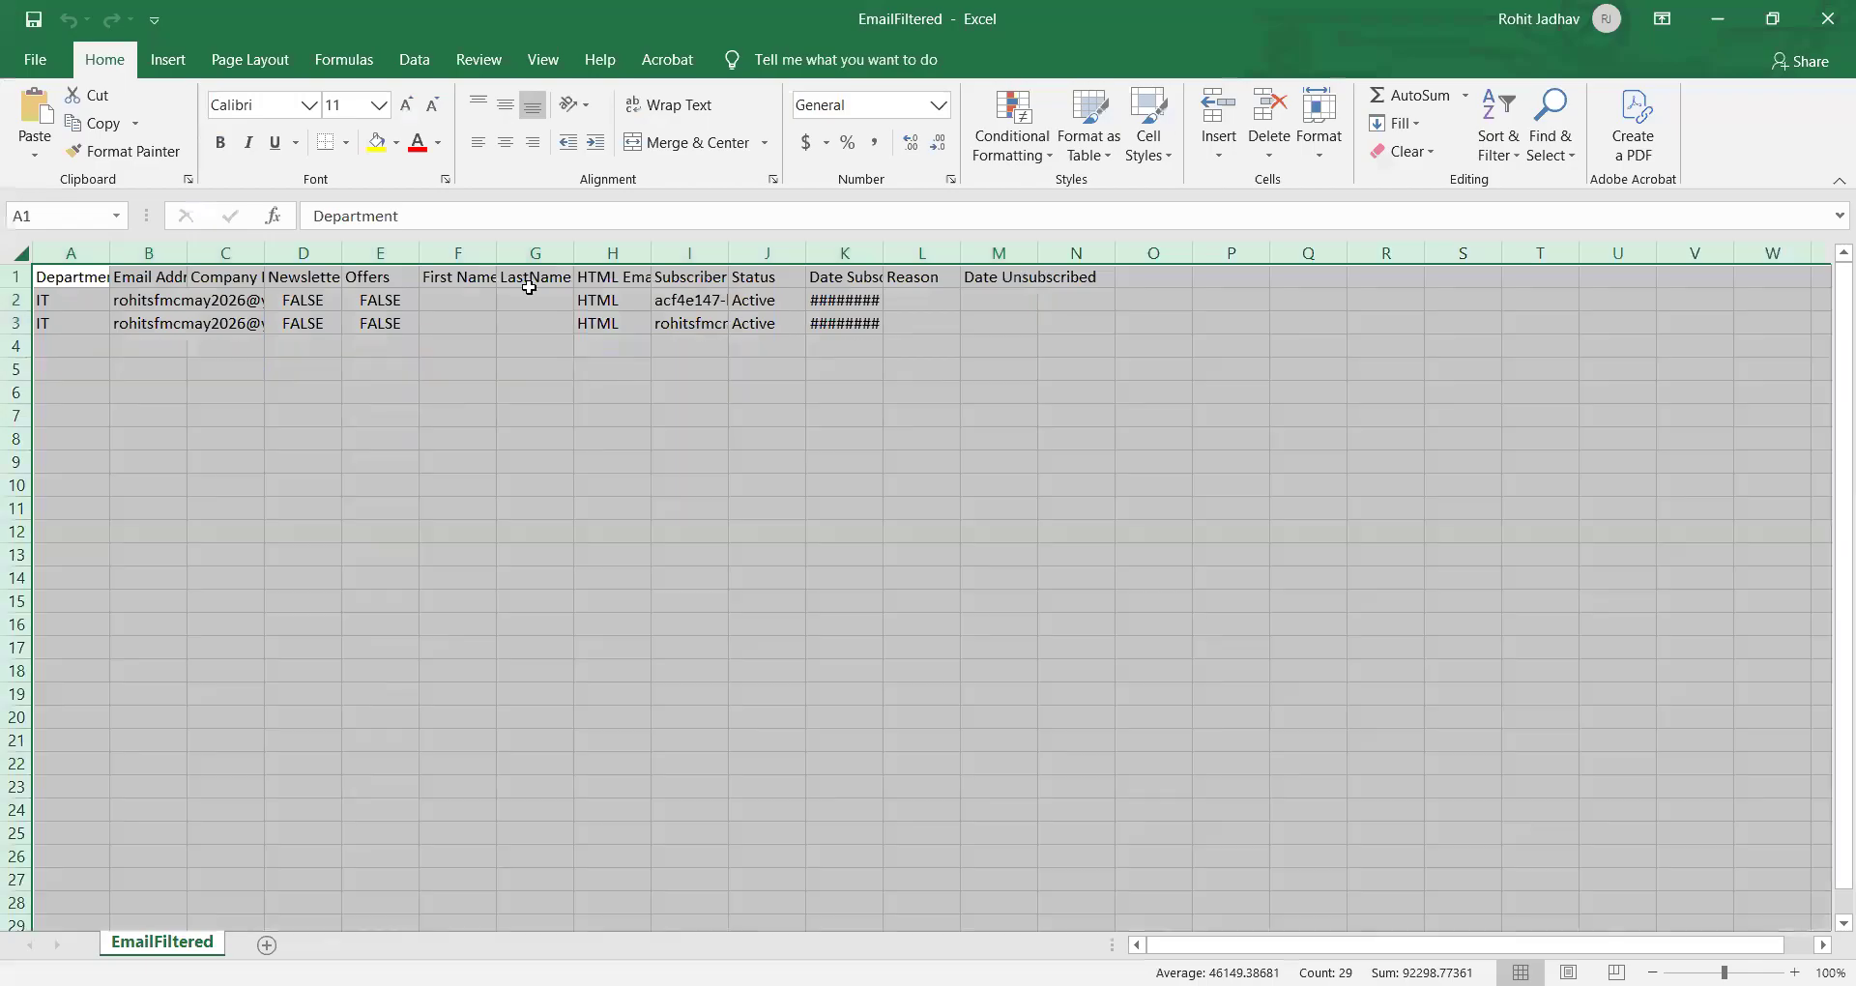
double_click(421, 257)
click(518, 395)
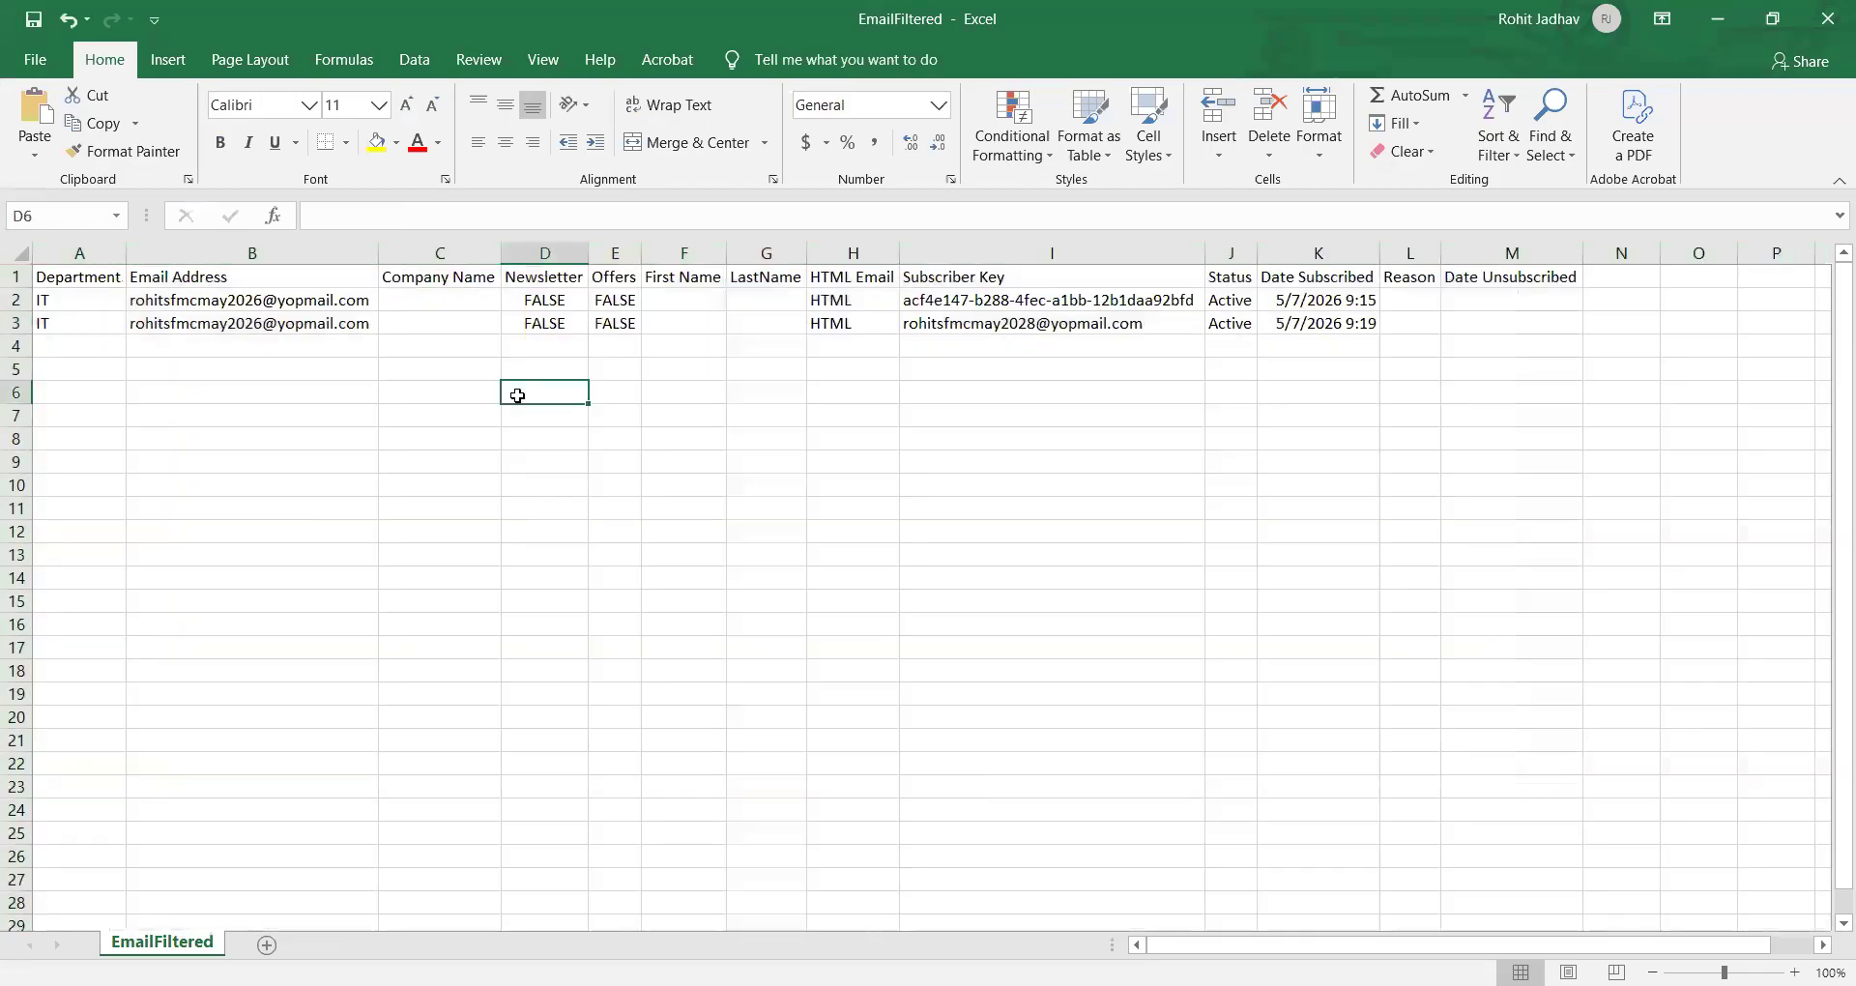
- Examine the exported rows' e-mail addresses, subscriber keys and subscribed dates, then close the spreadsheet
drag(106, 274, 1064, 386)
click(957, 386)
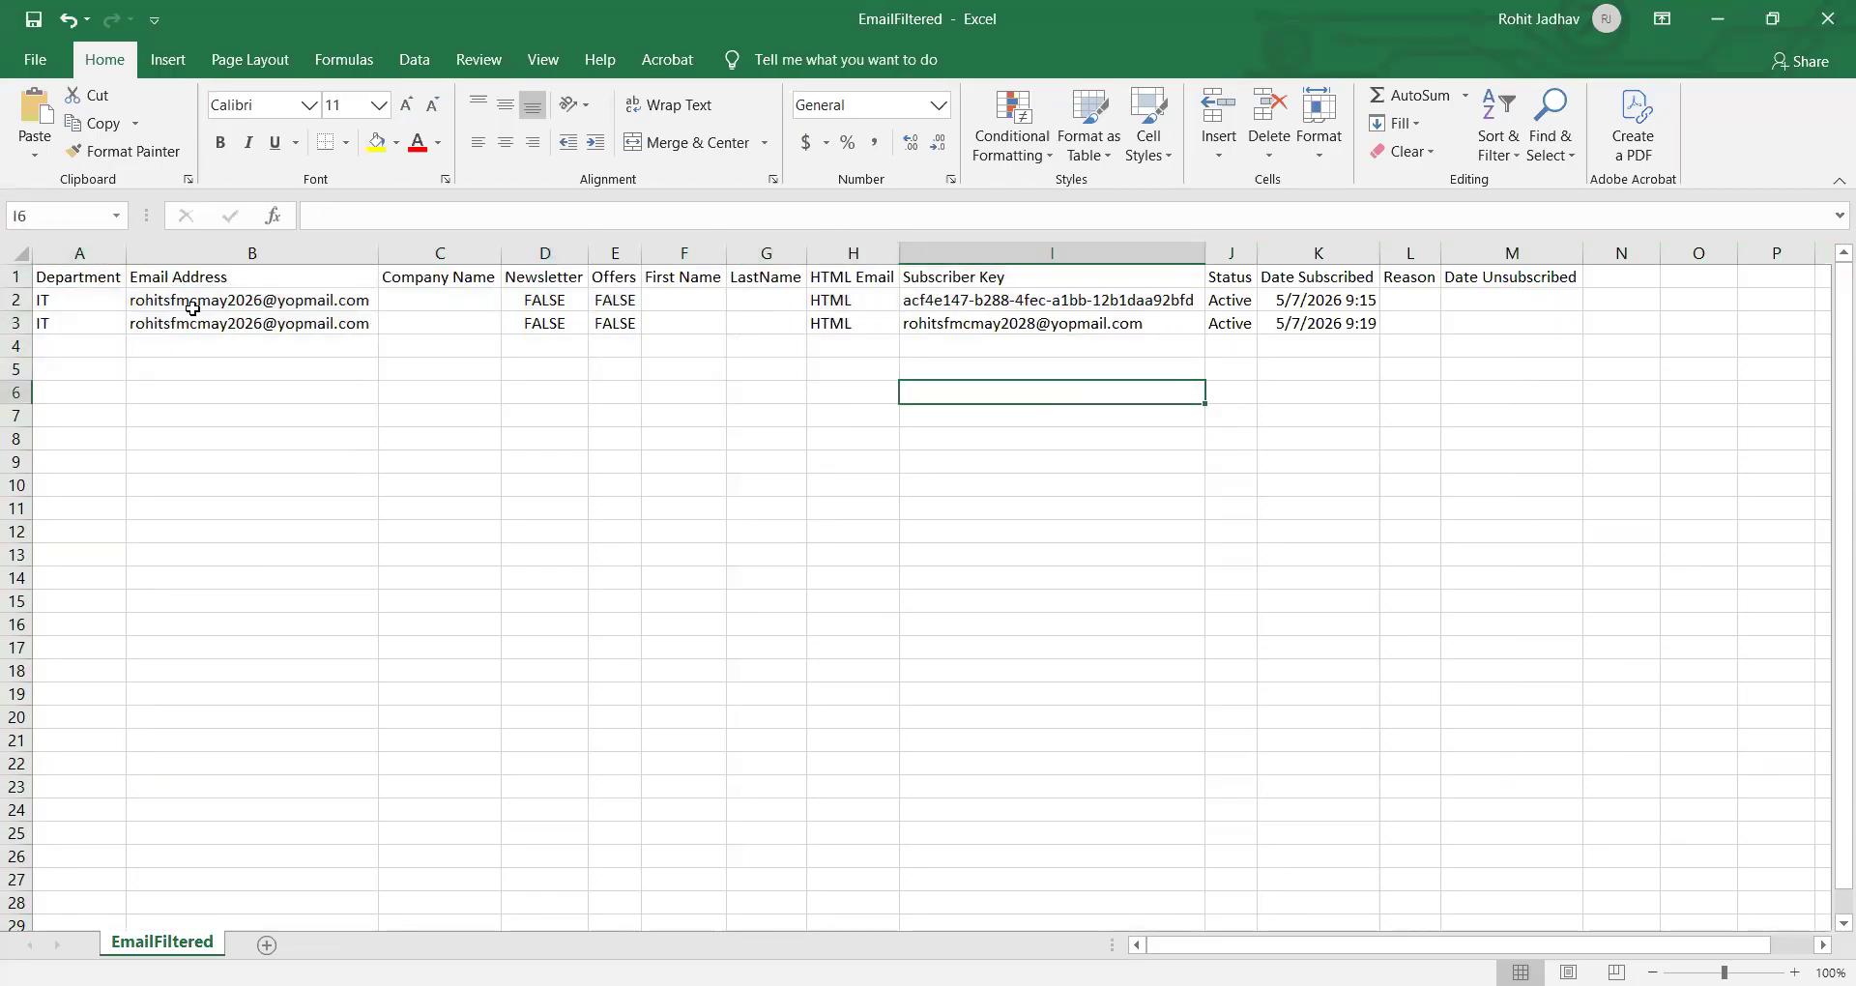
drag(187, 306, 303, 320)
click(303, 320)
click(319, 422)
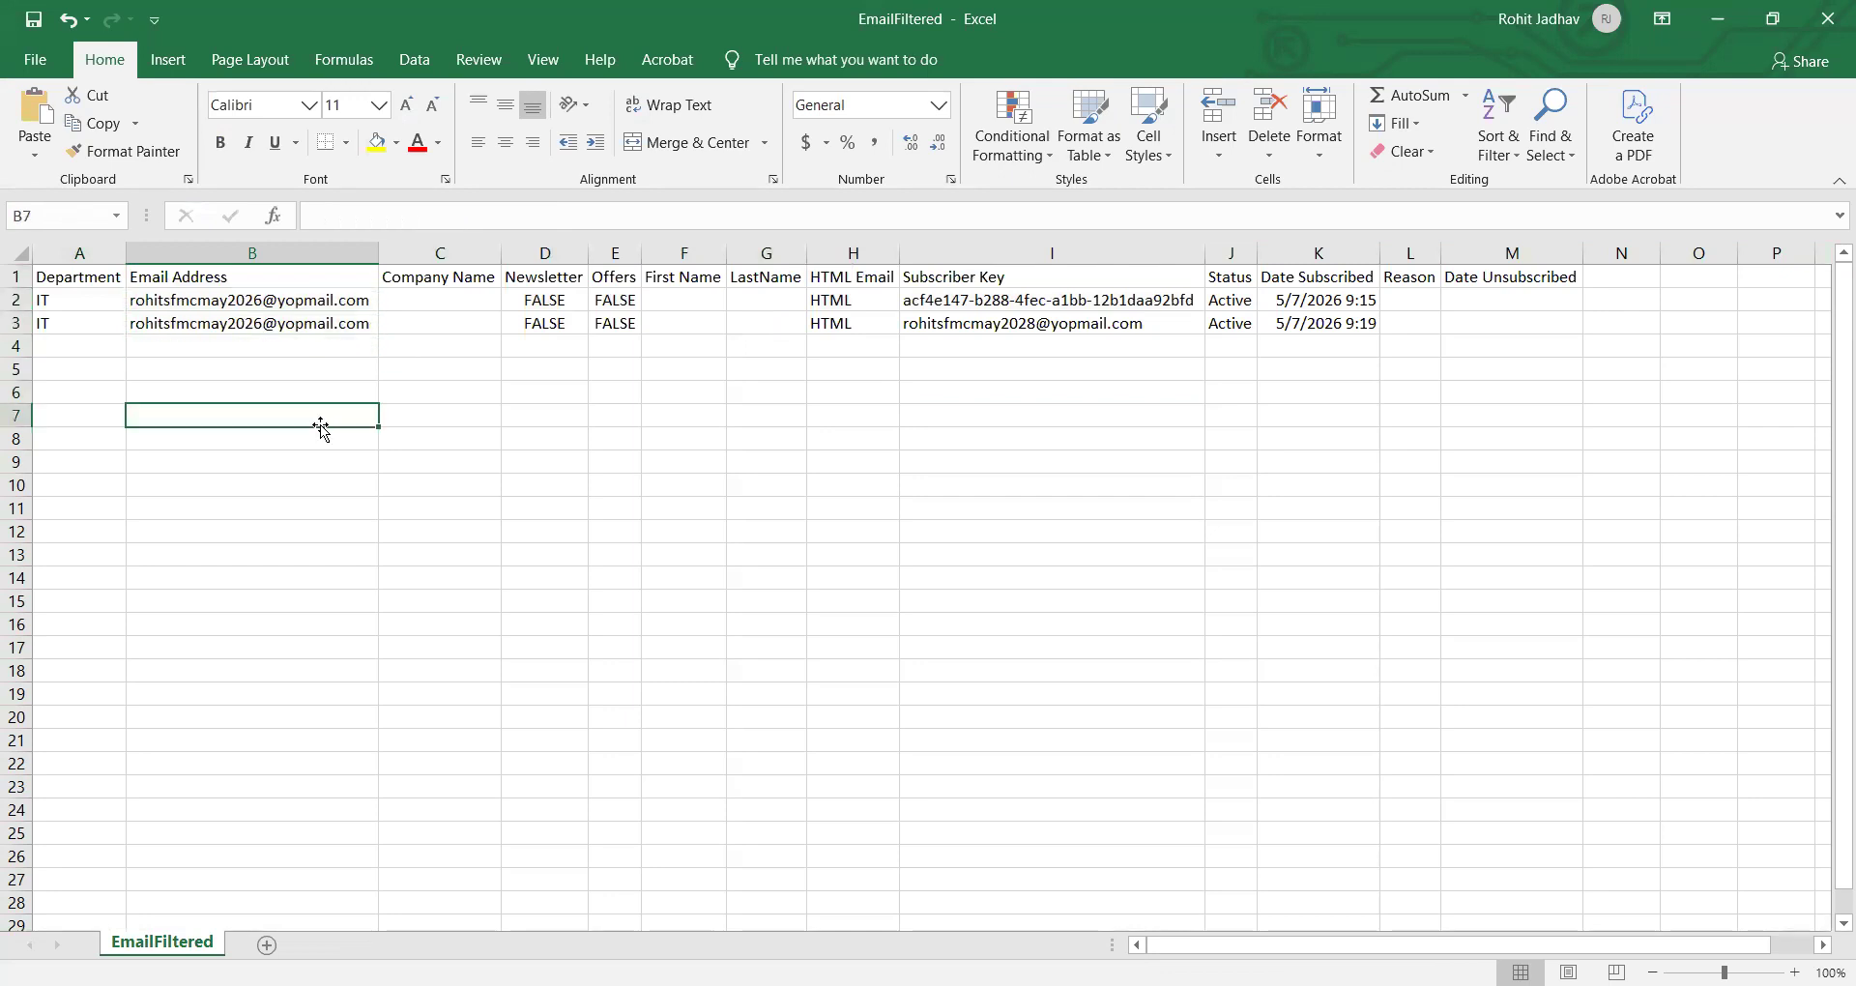
drag(72, 307, 63, 322)
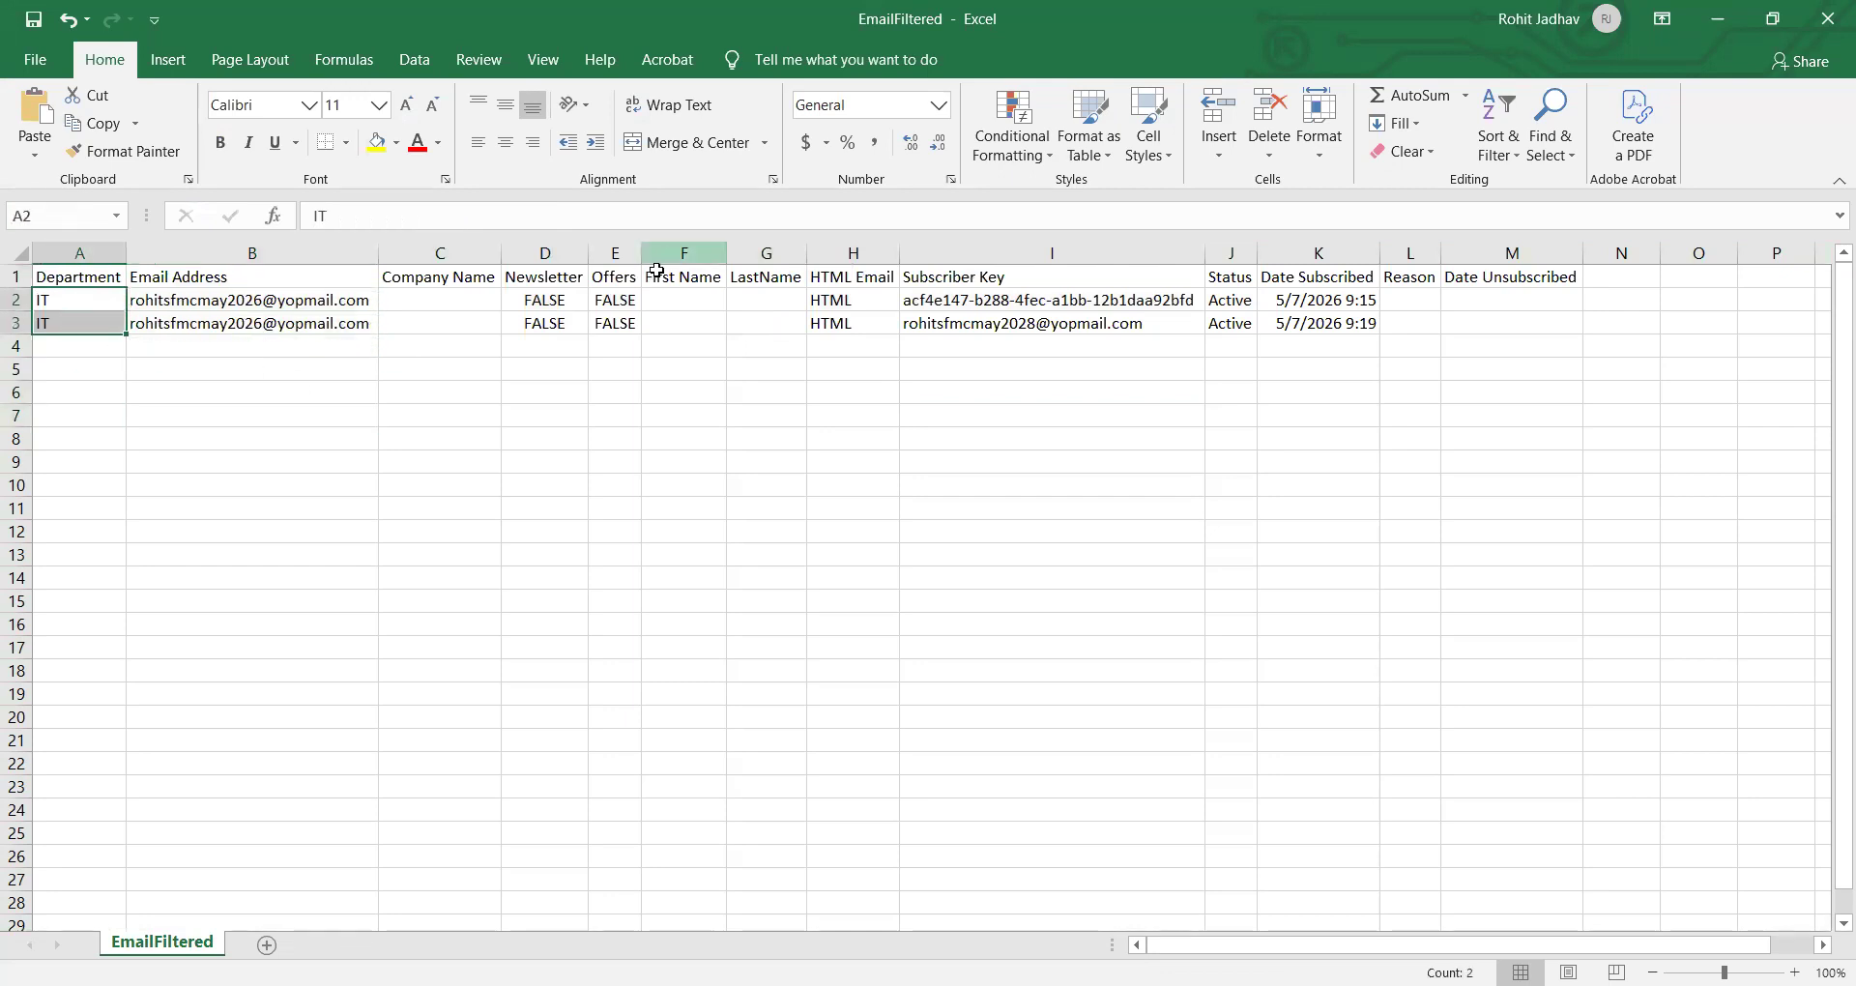
click(961, 323)
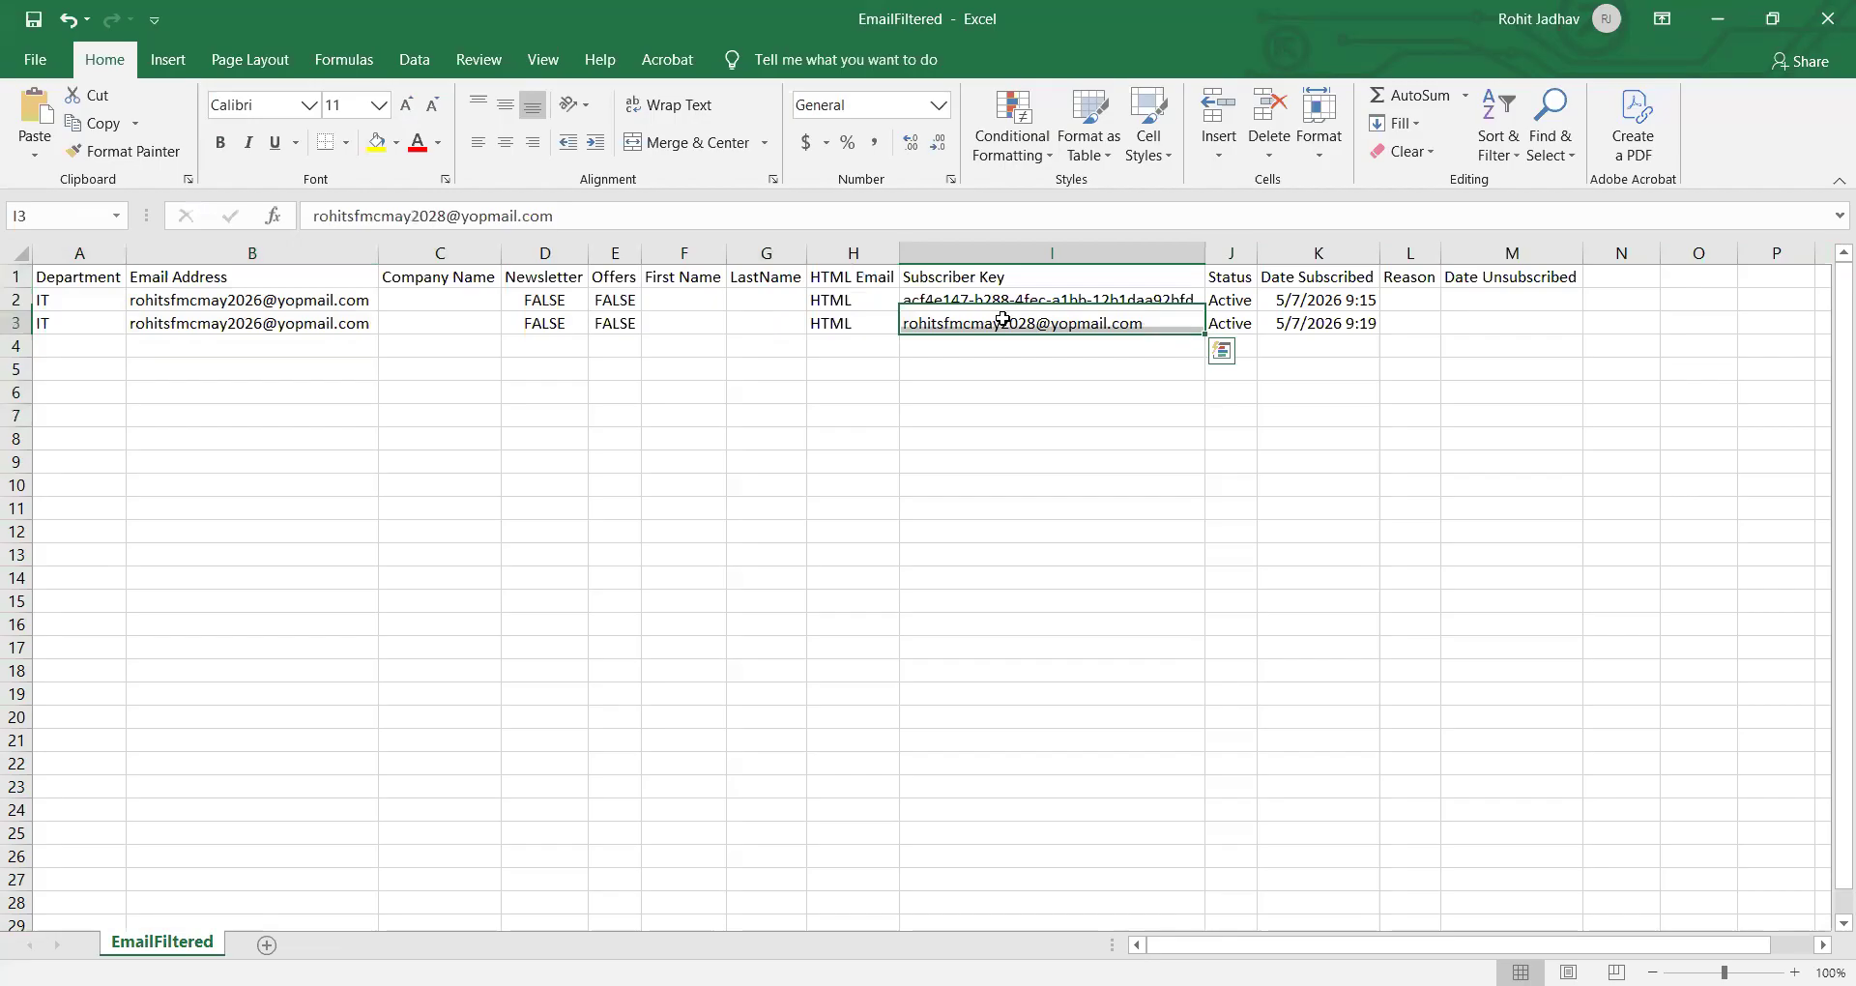
click(1290, 277)
click(1332, 319)
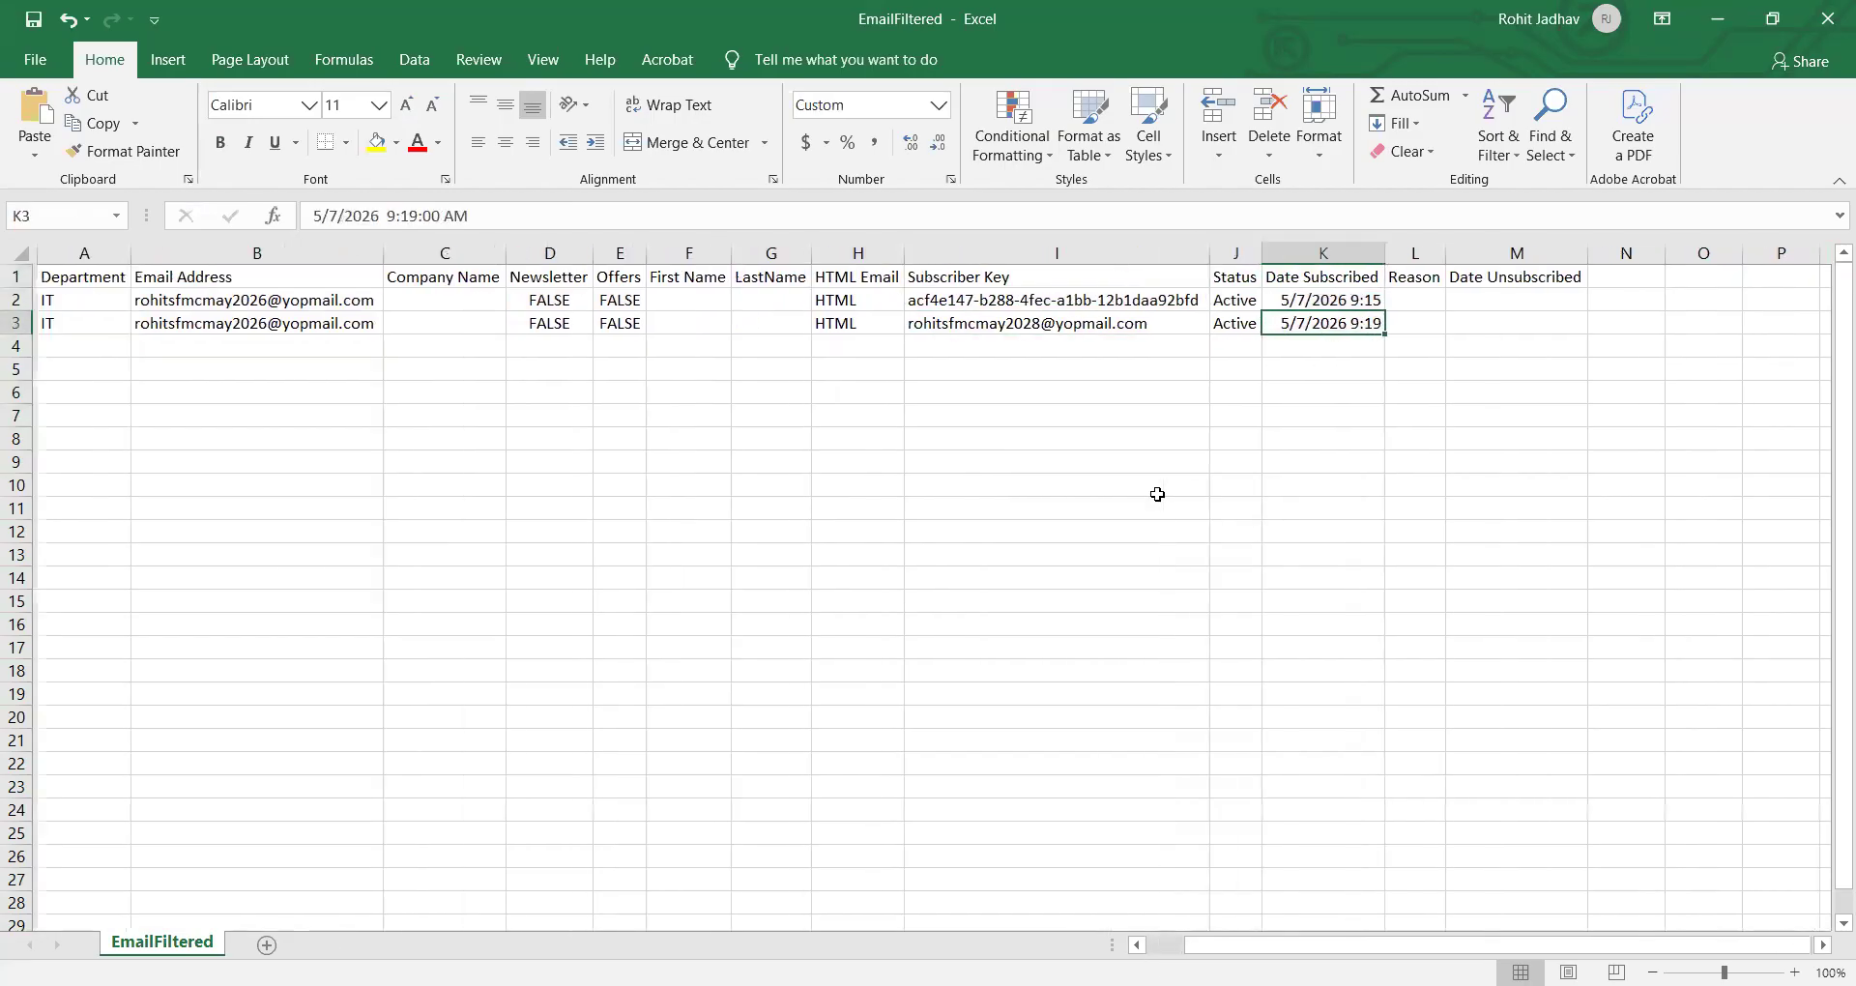
click(1827, 28)
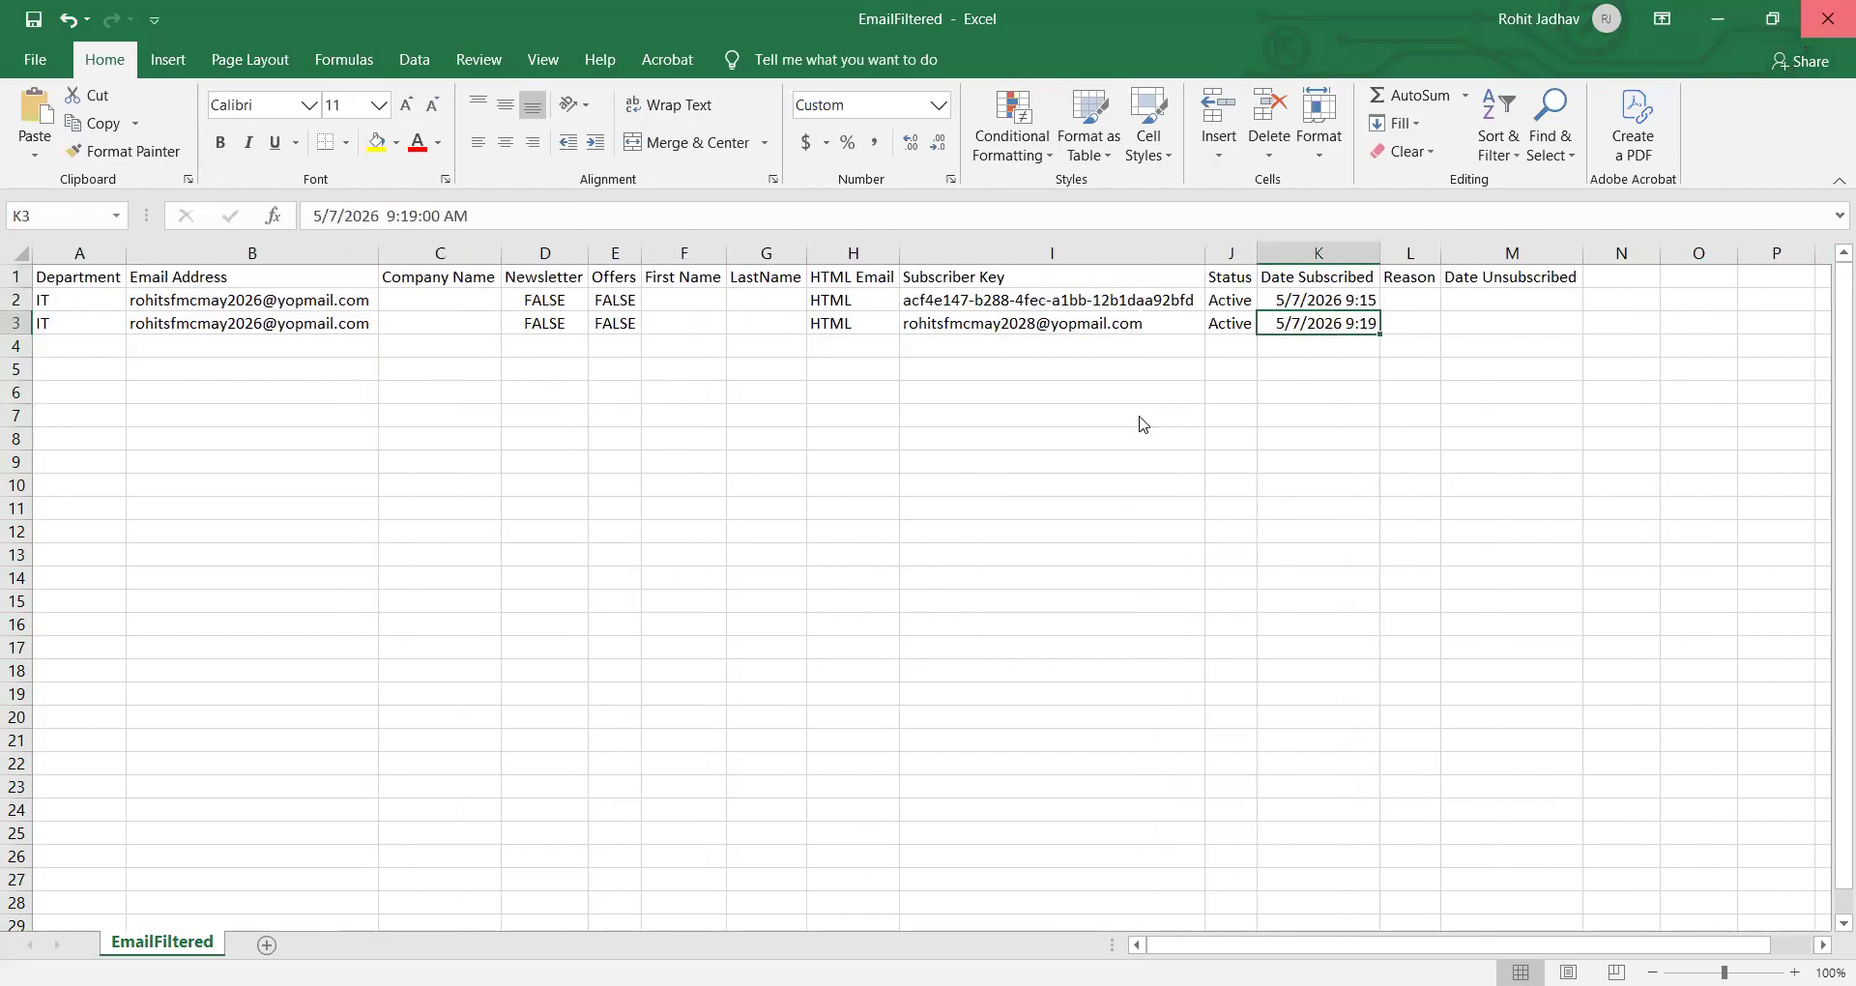
click(926, 533)
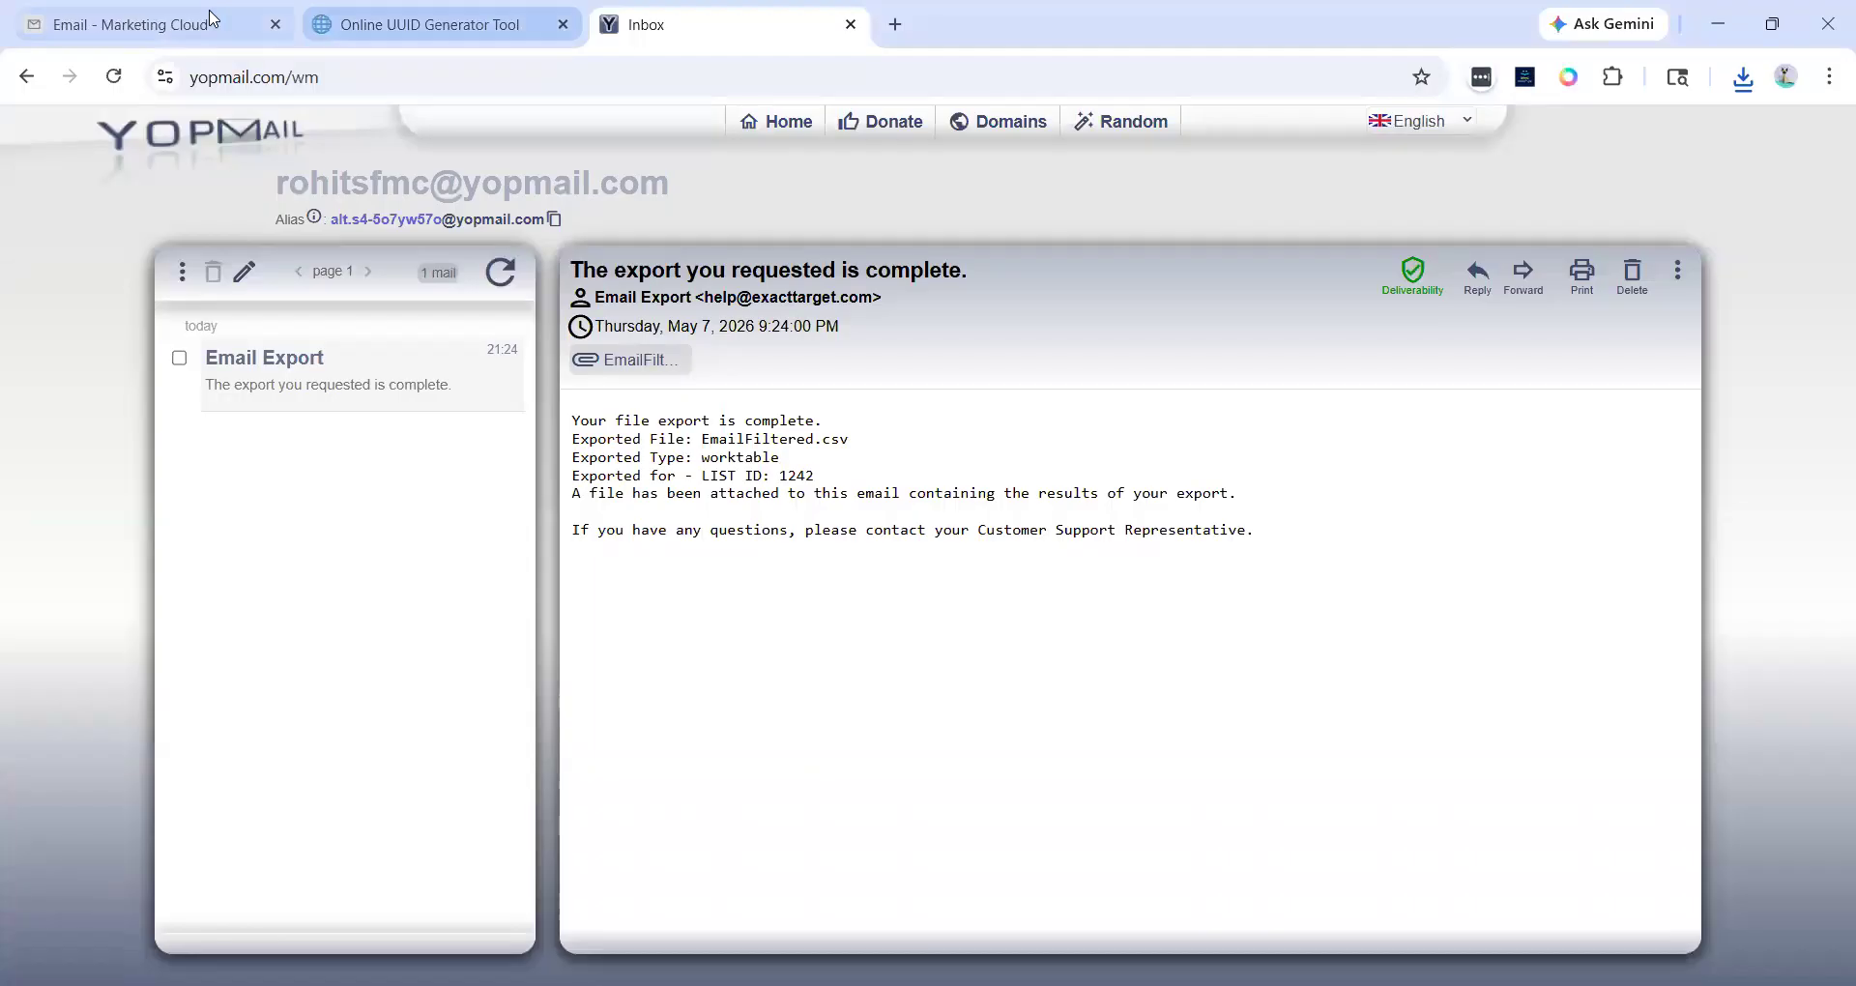
- Open the UUID-keyed subscriber's properties in the search results and set its Department attribute to CT
click(116, 24)
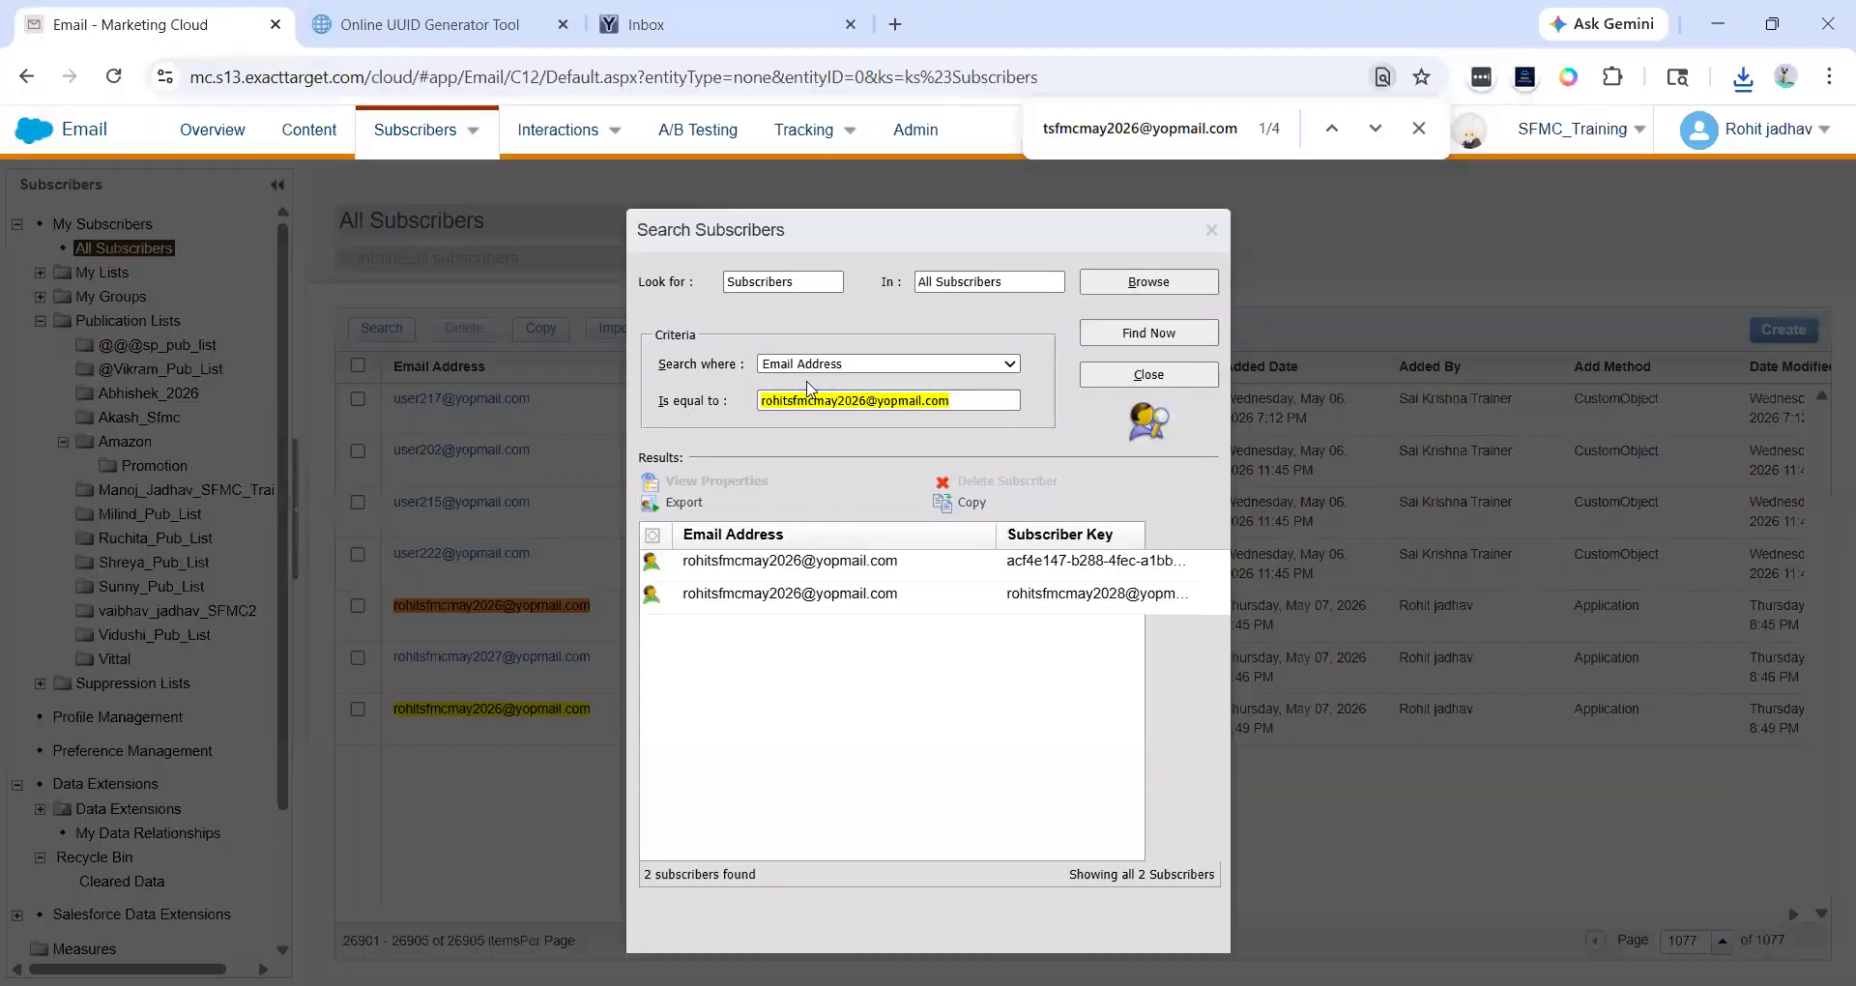
drag(1009, 564, 1122, 572)
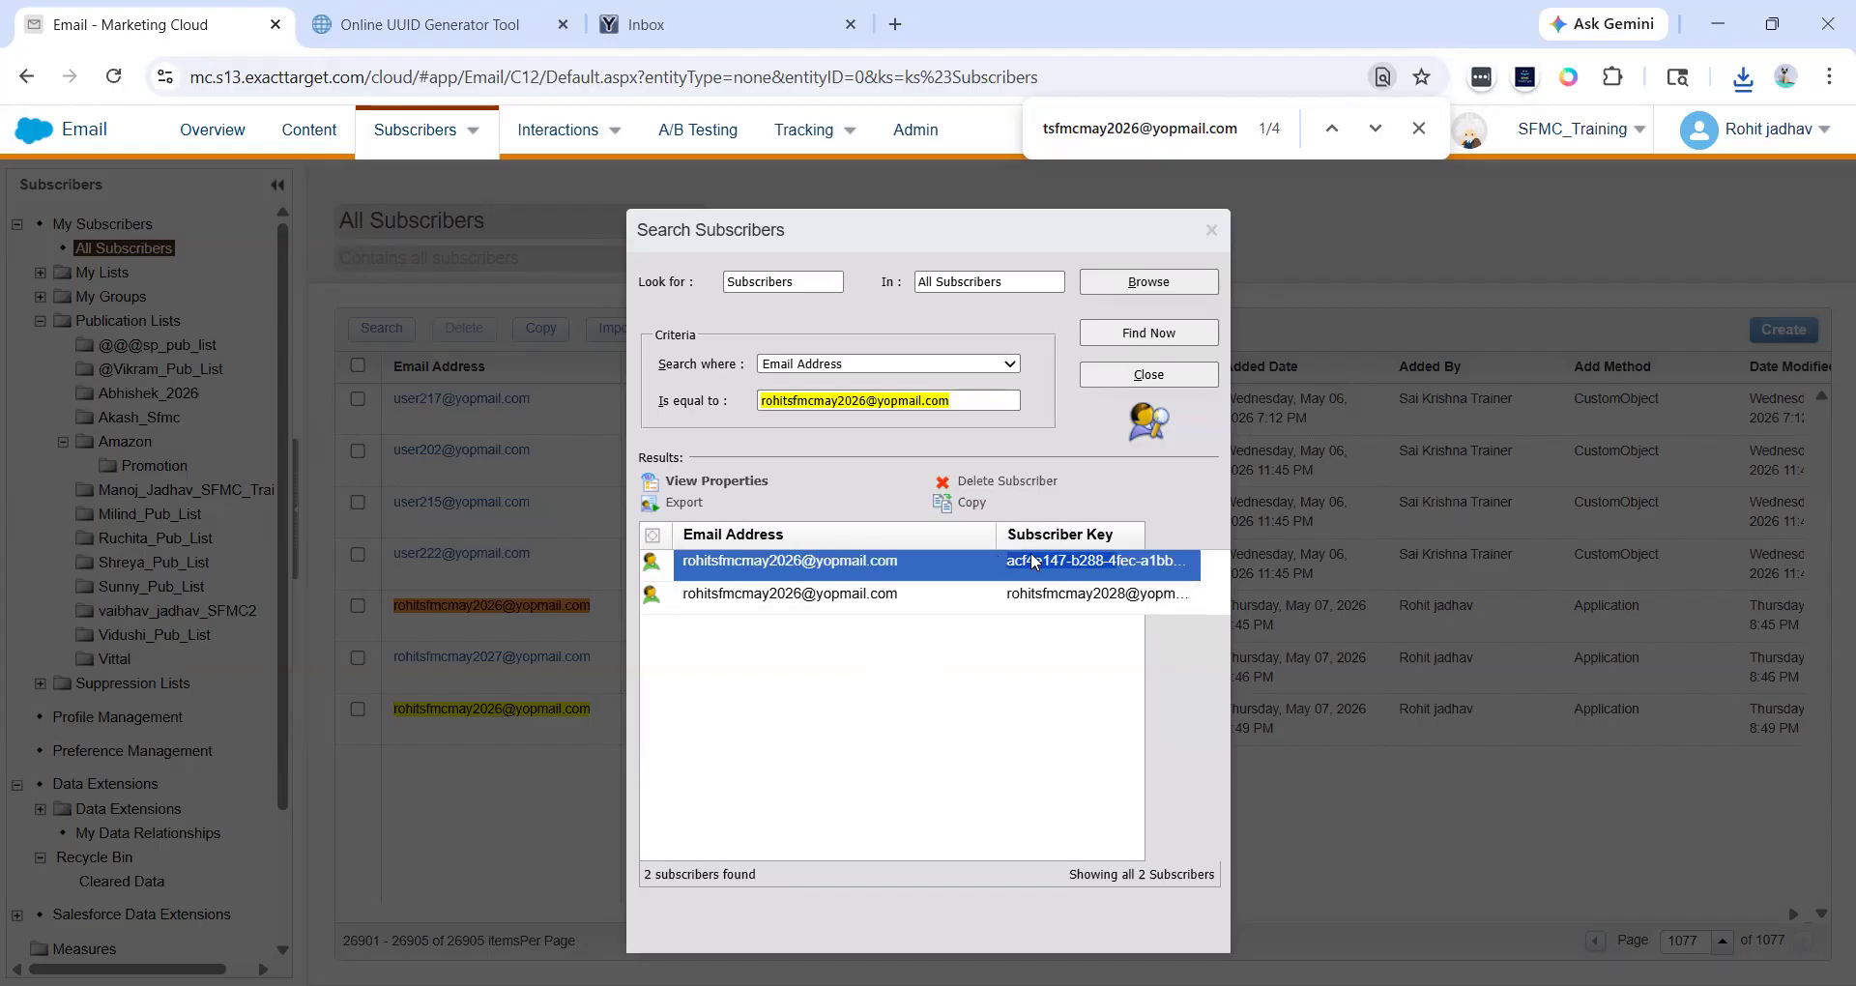
double_click(861, 553)
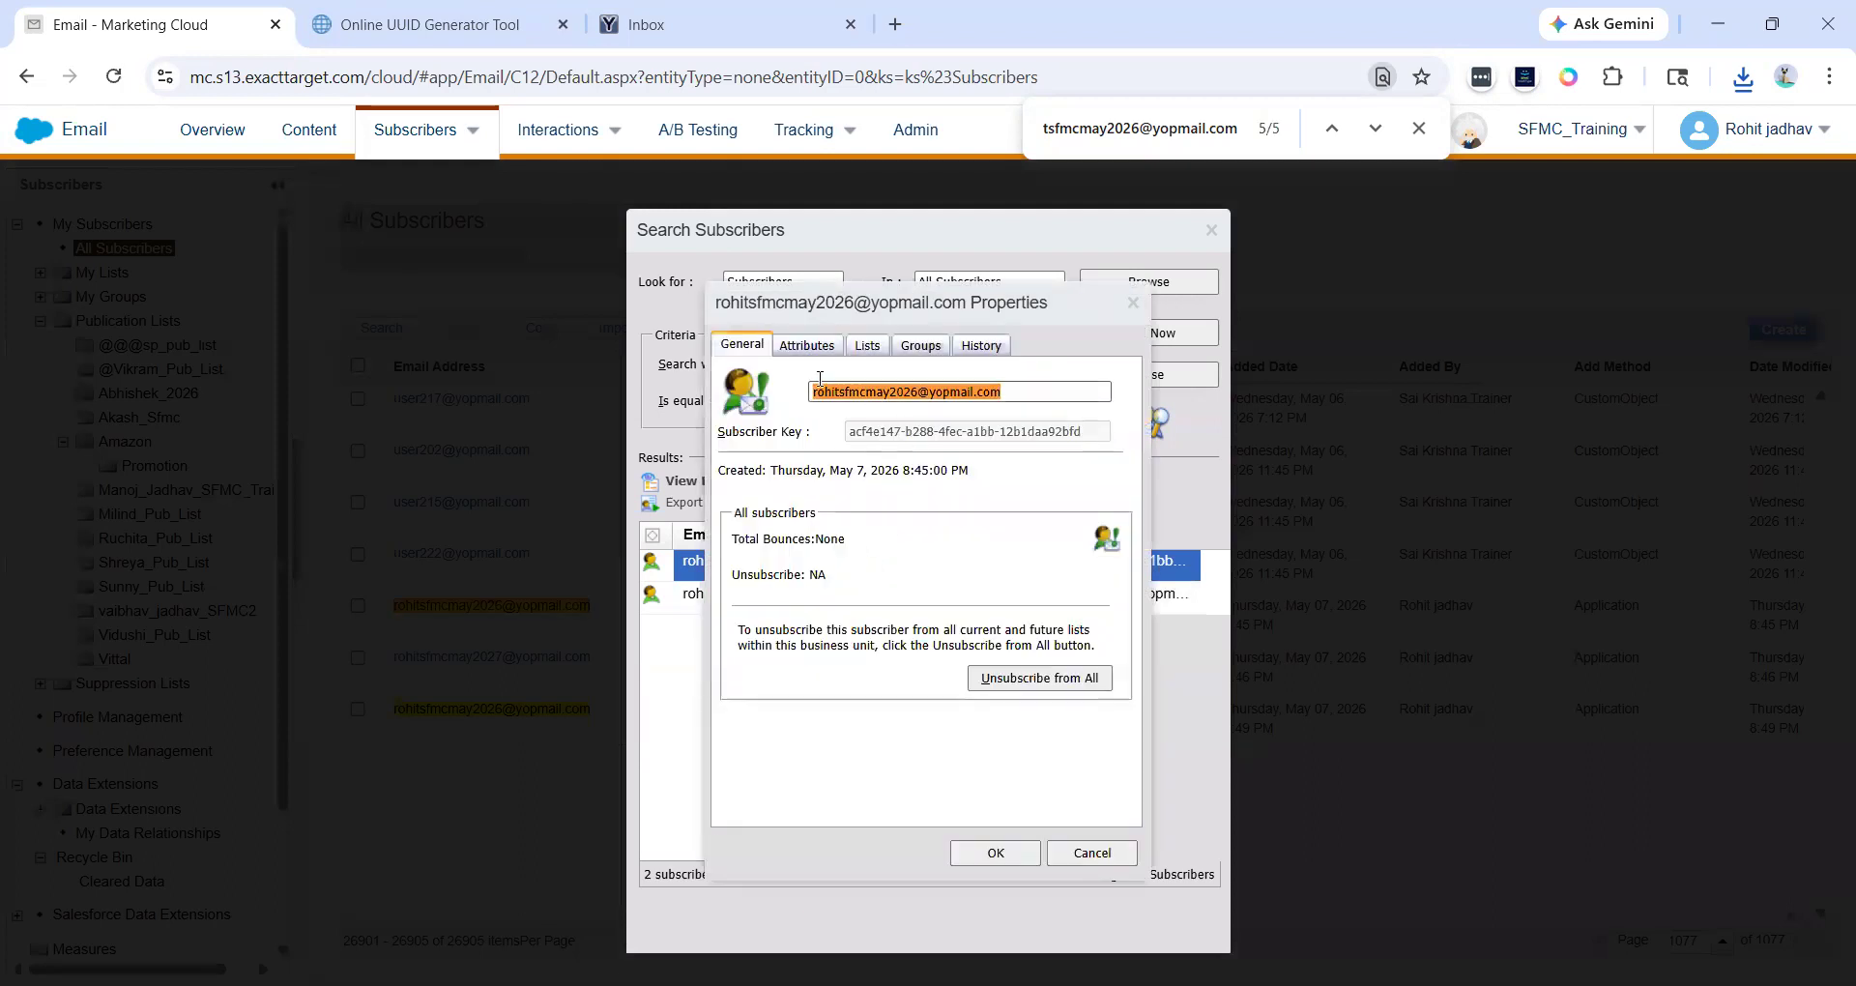
click(1023, 393)
click(854, 426)
drag(853, 426, 1075, 428)
click(1075, 428)
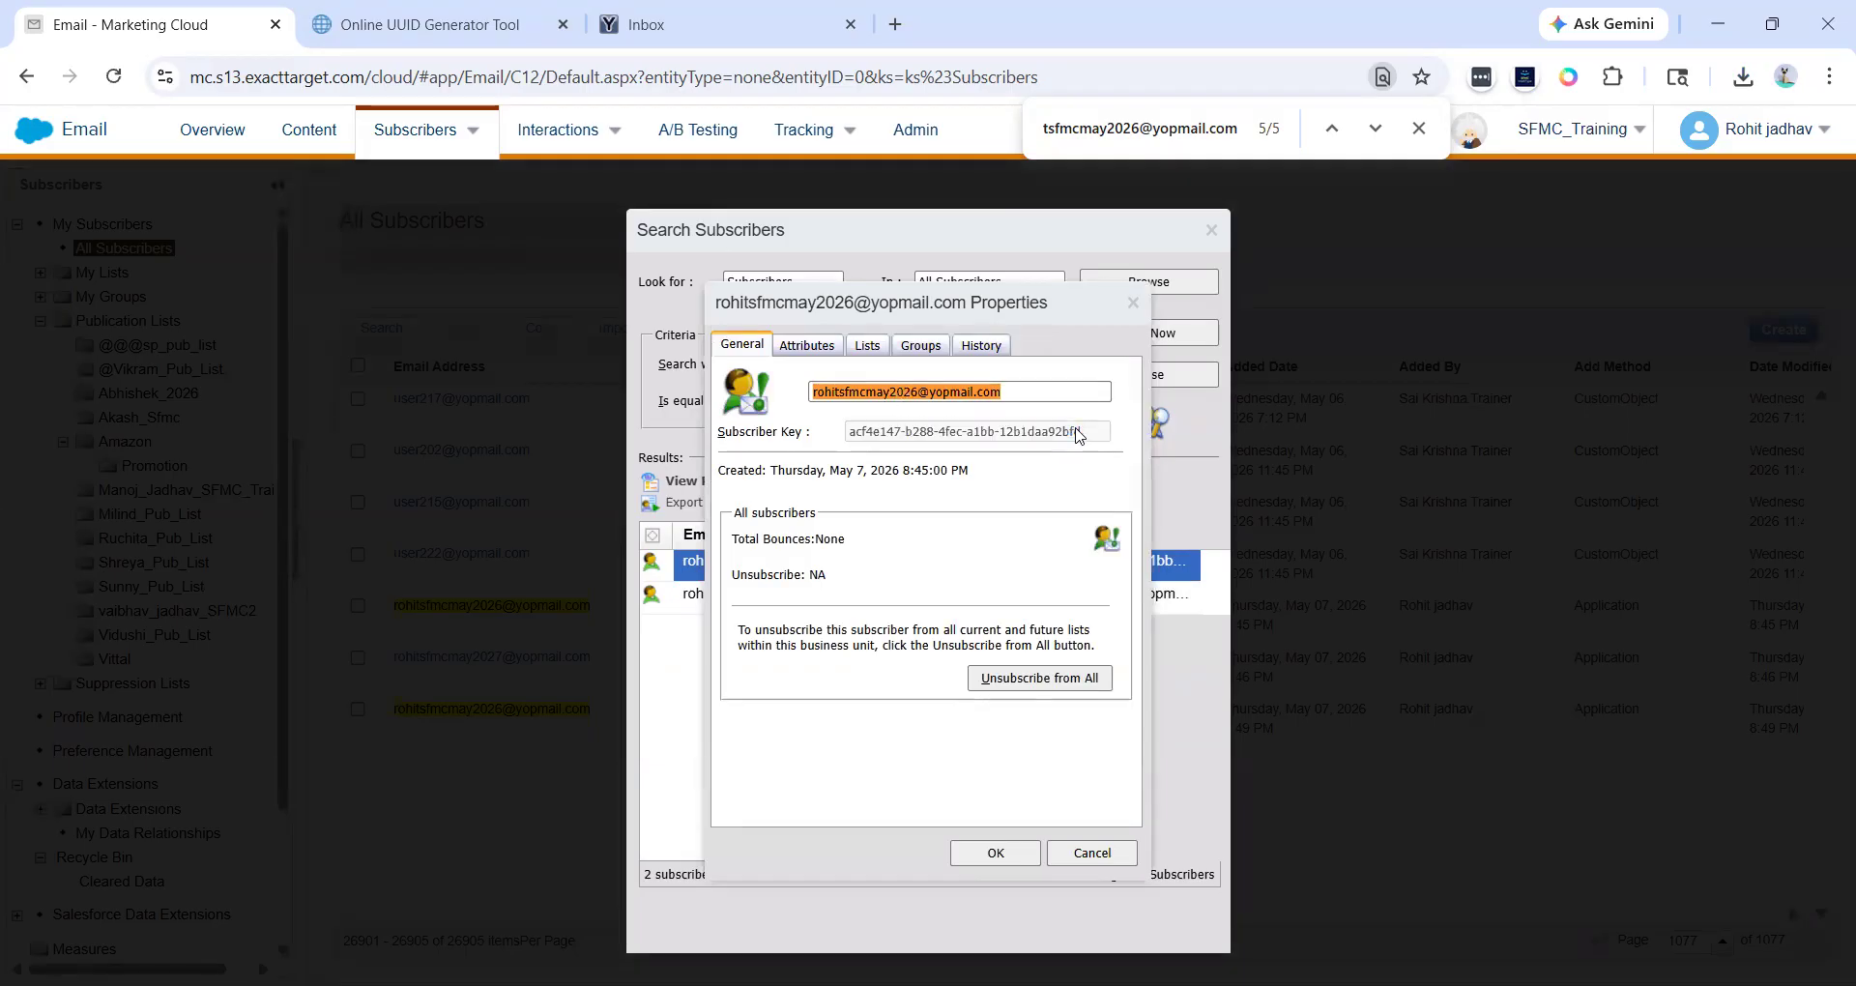
click(828, 348)
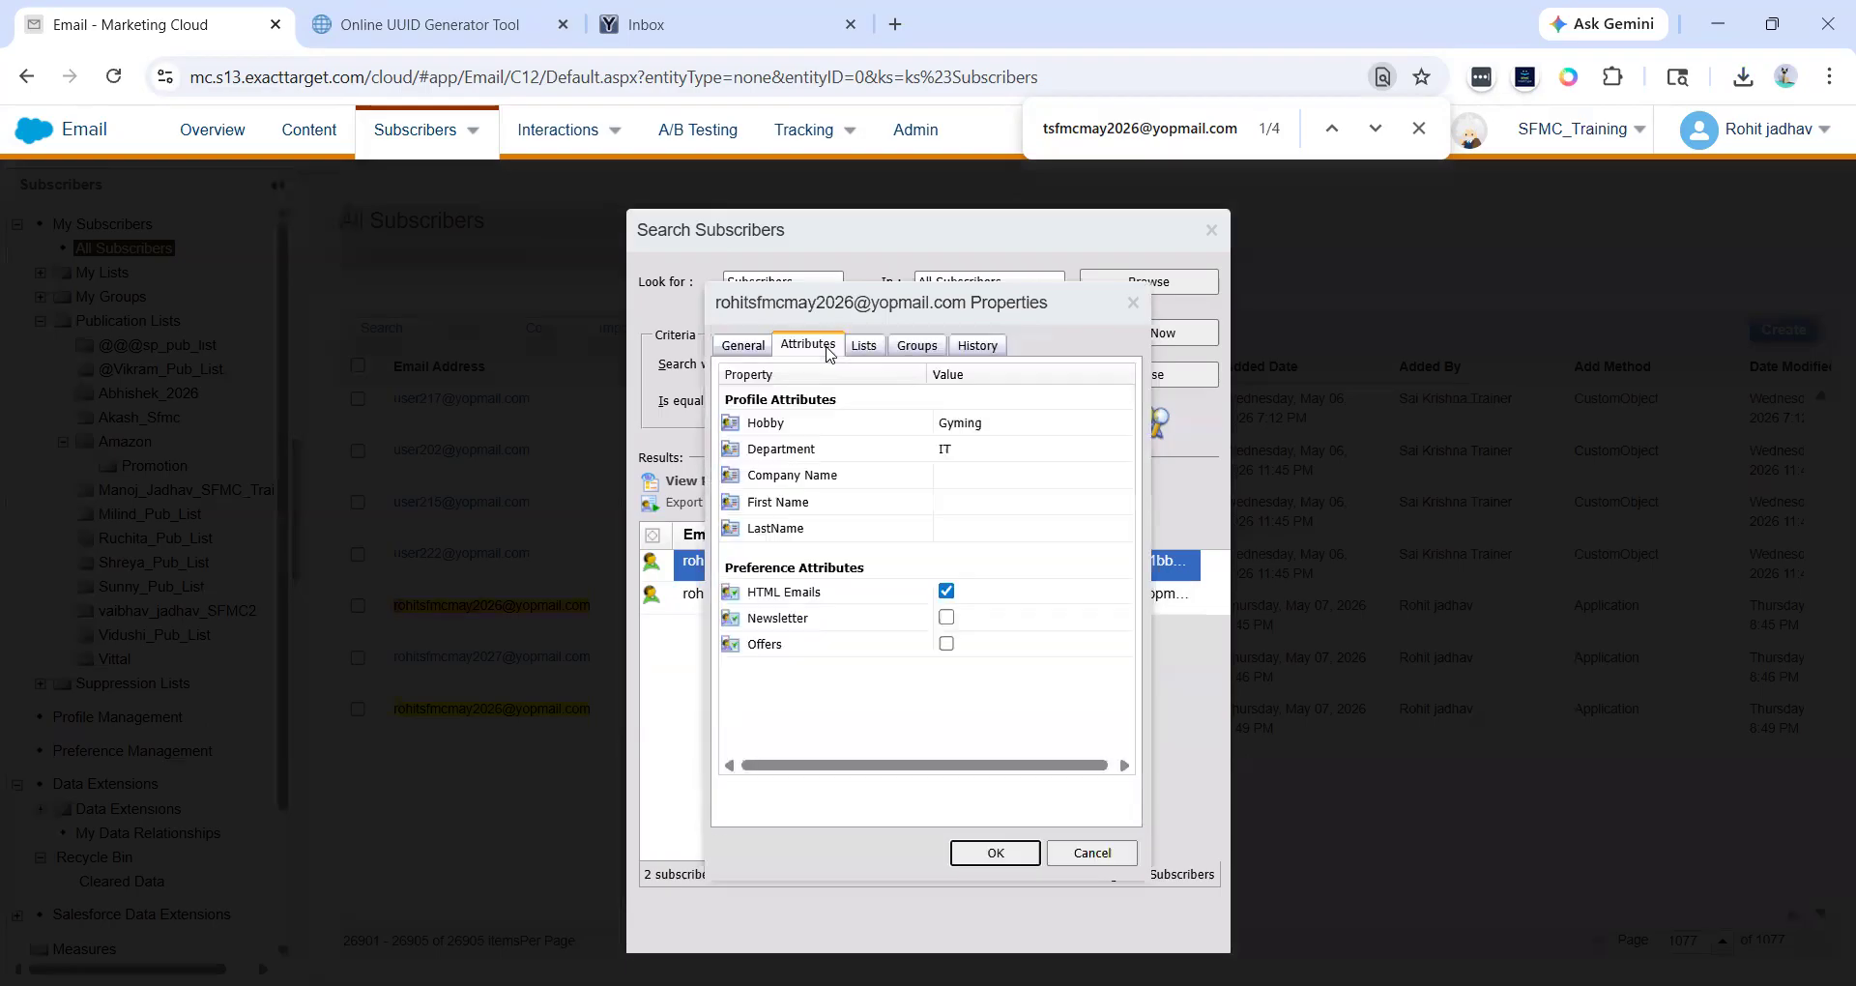
click(990, 449)
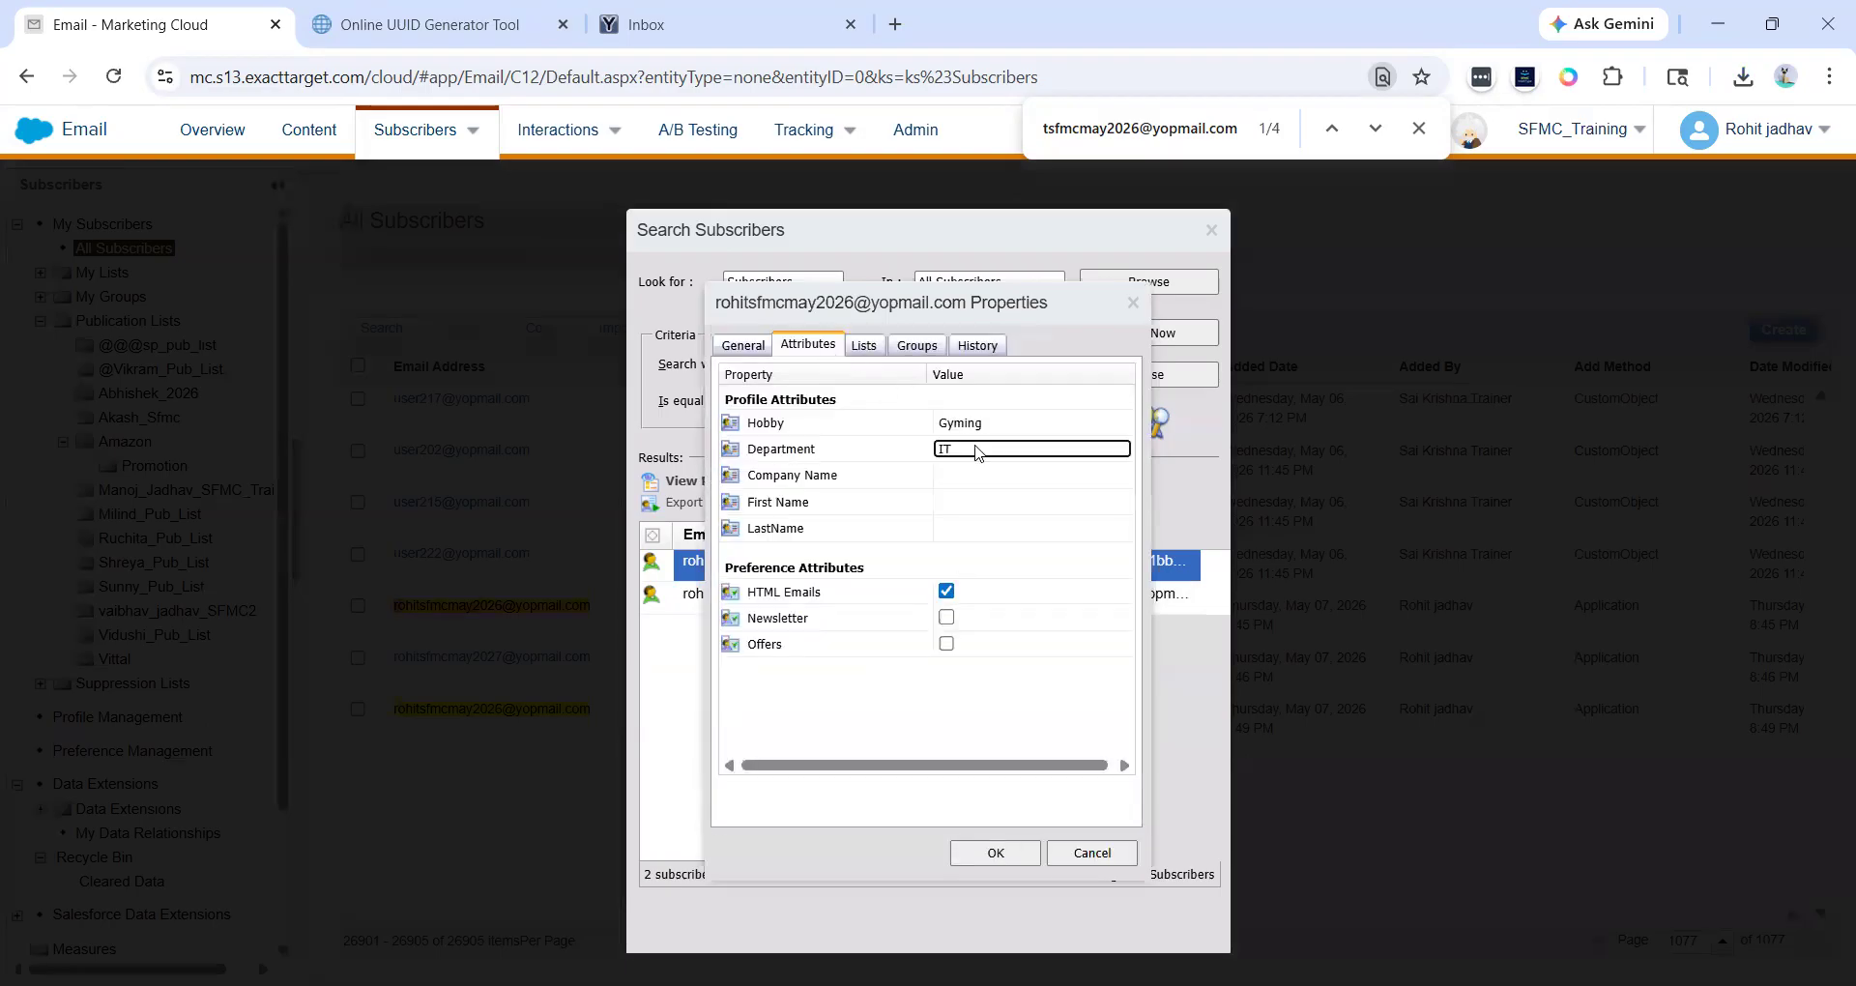
click(990, 450)
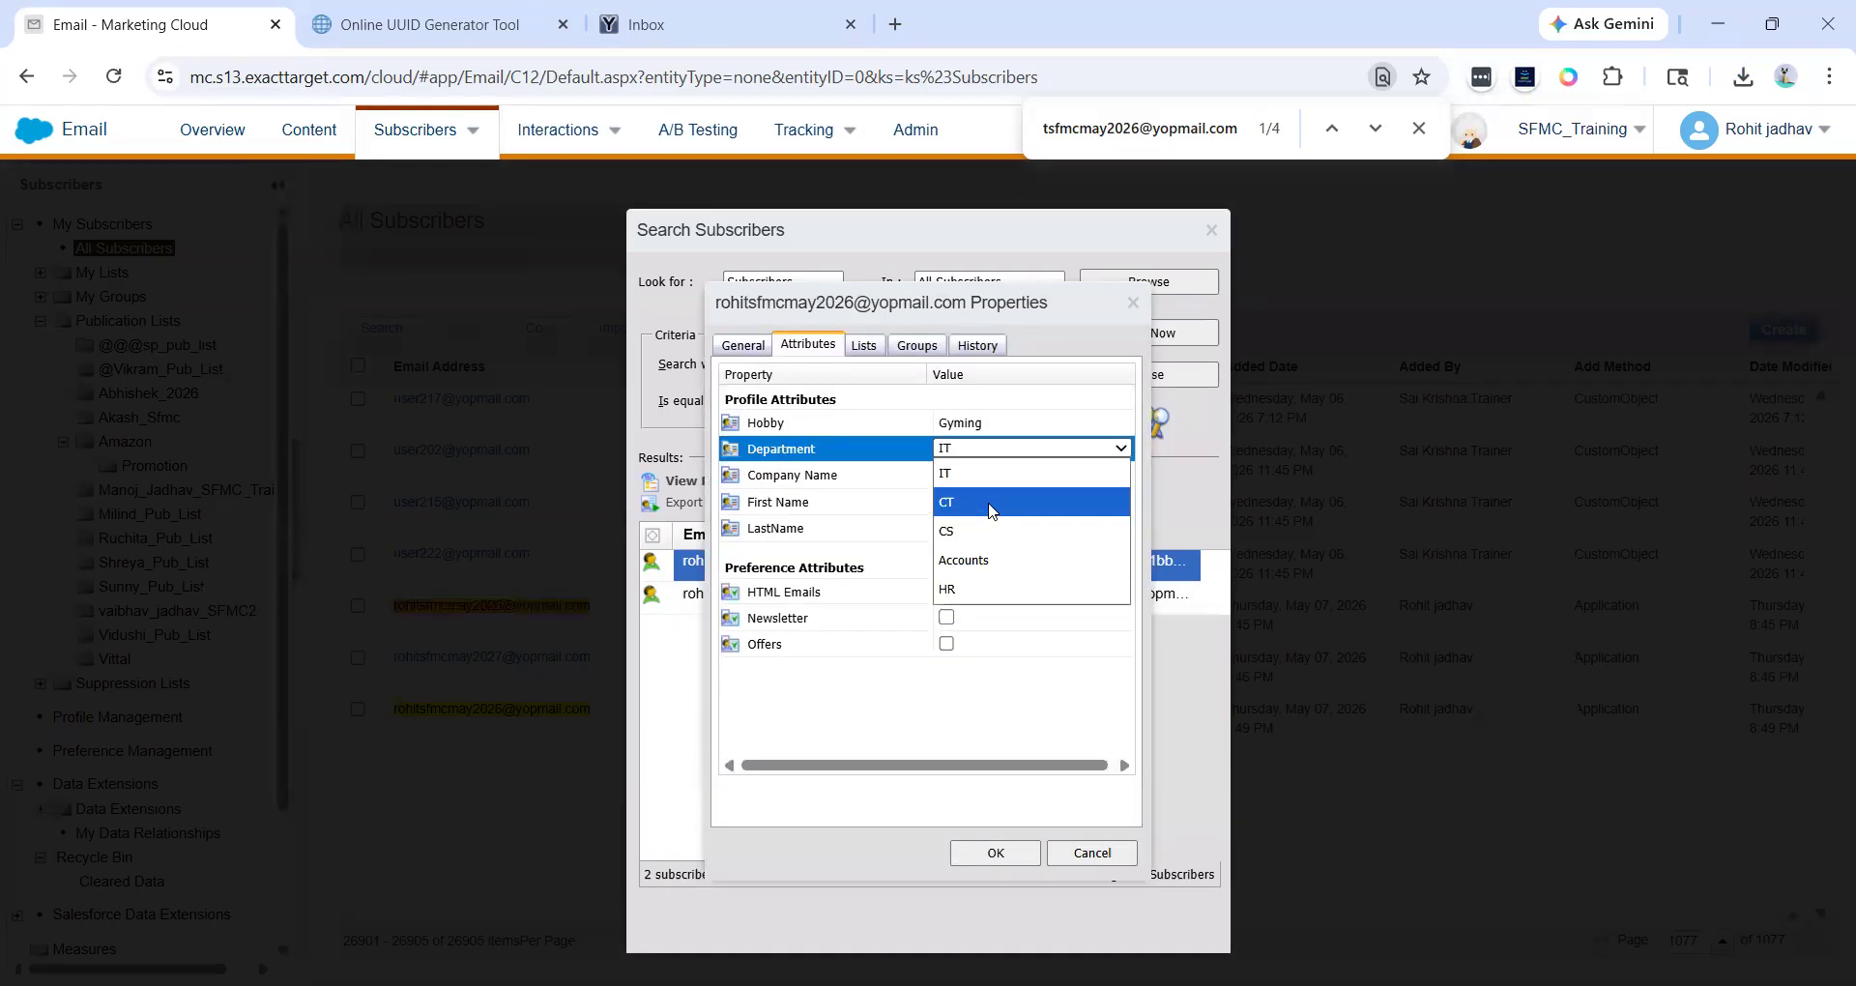
click(990, 502)
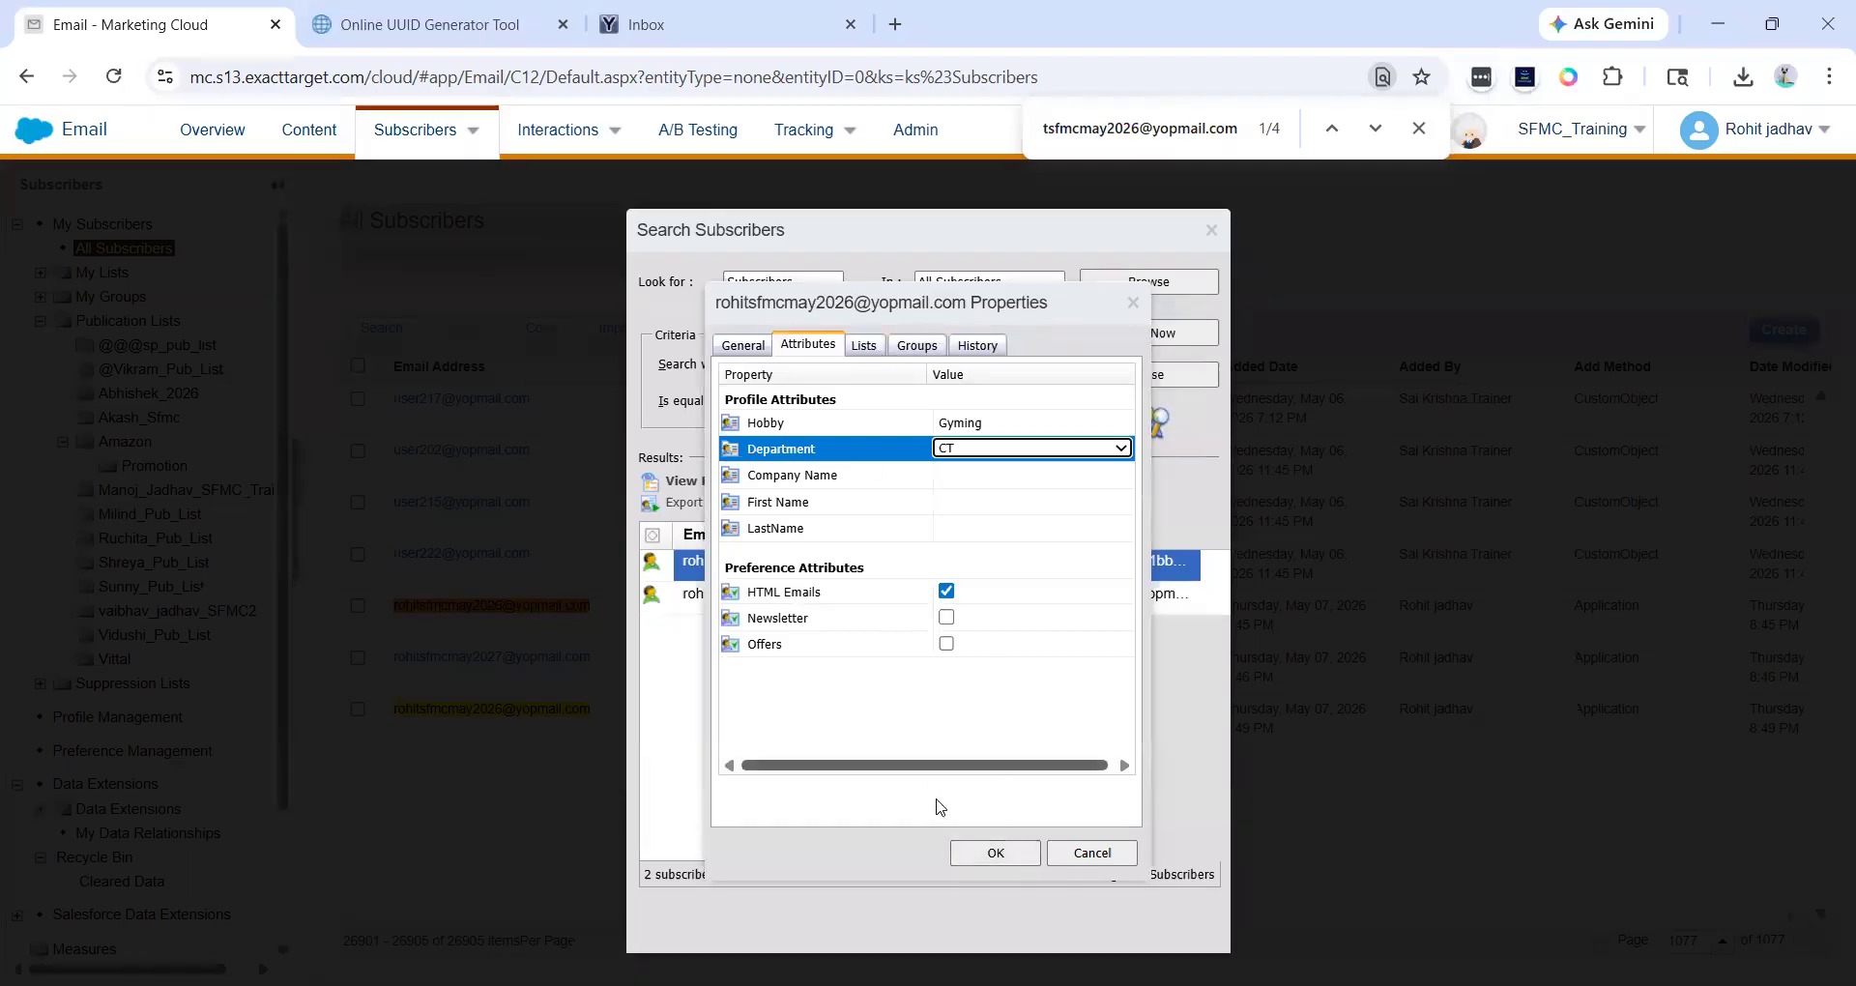
click(997, 853)
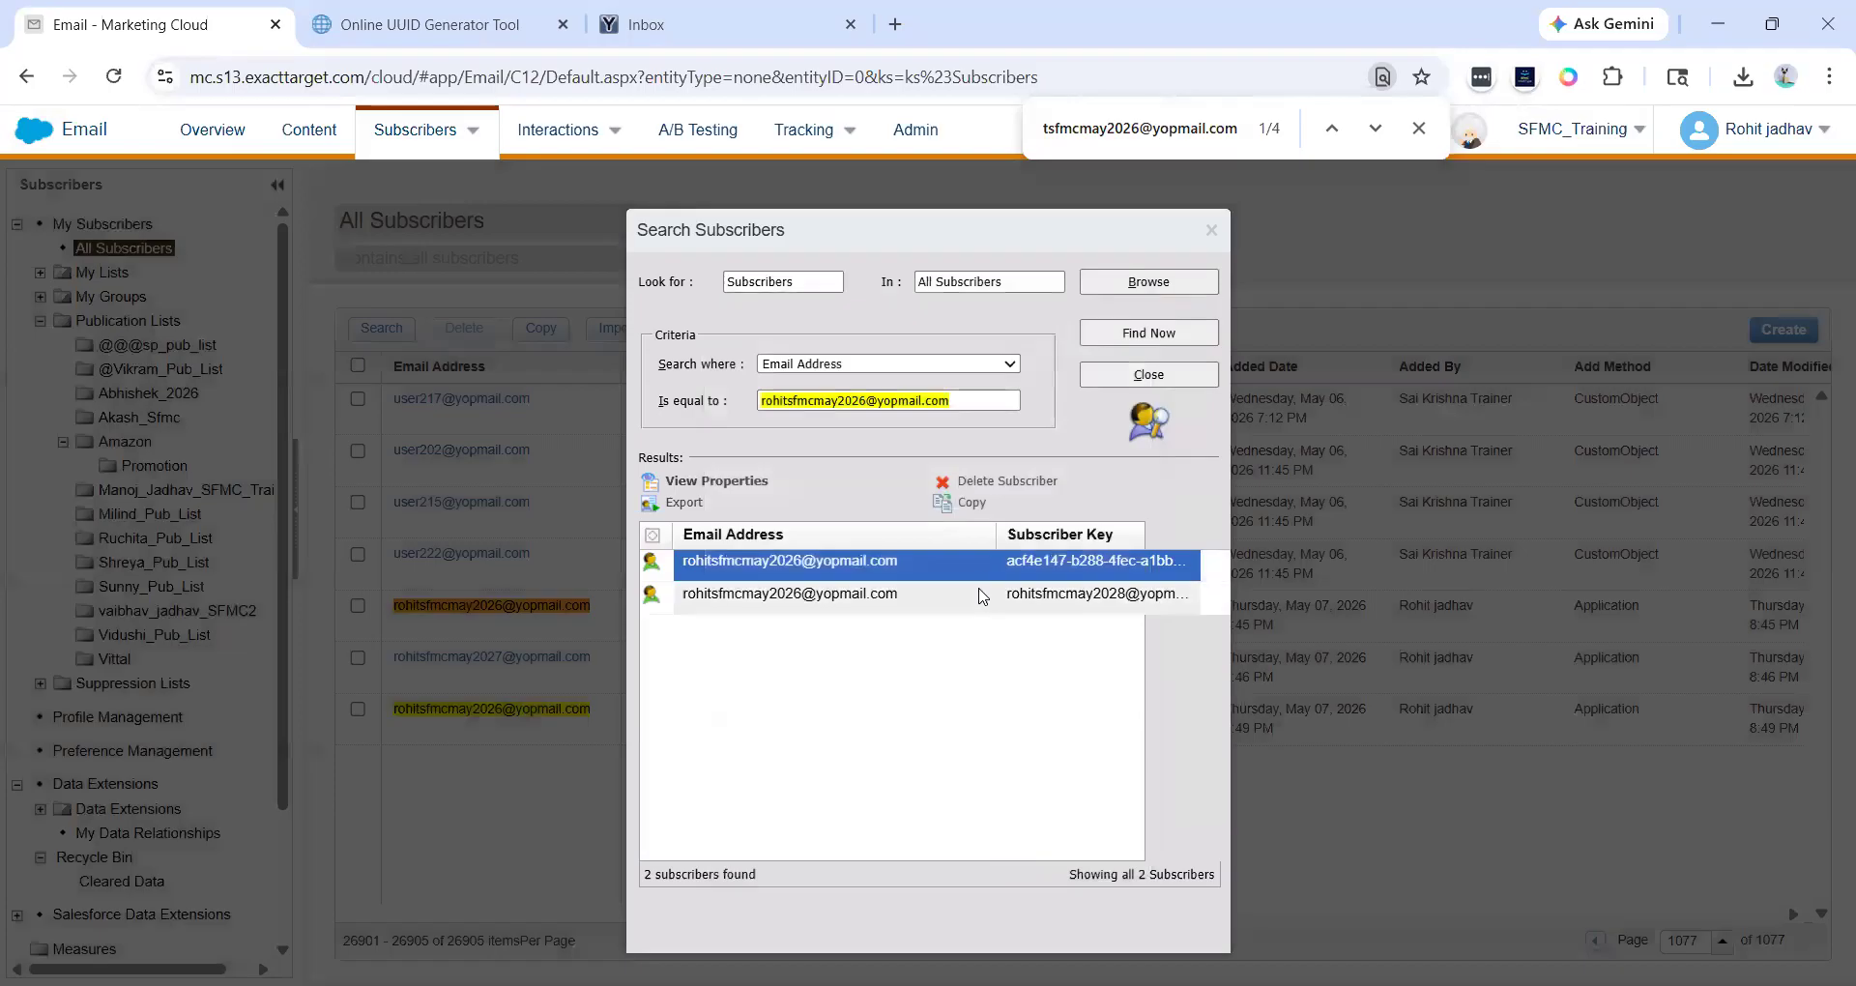
- Delete the duplicate subscriber with the e-mail-style subscriber key from the search results and close the search dialog
click(978, 589)
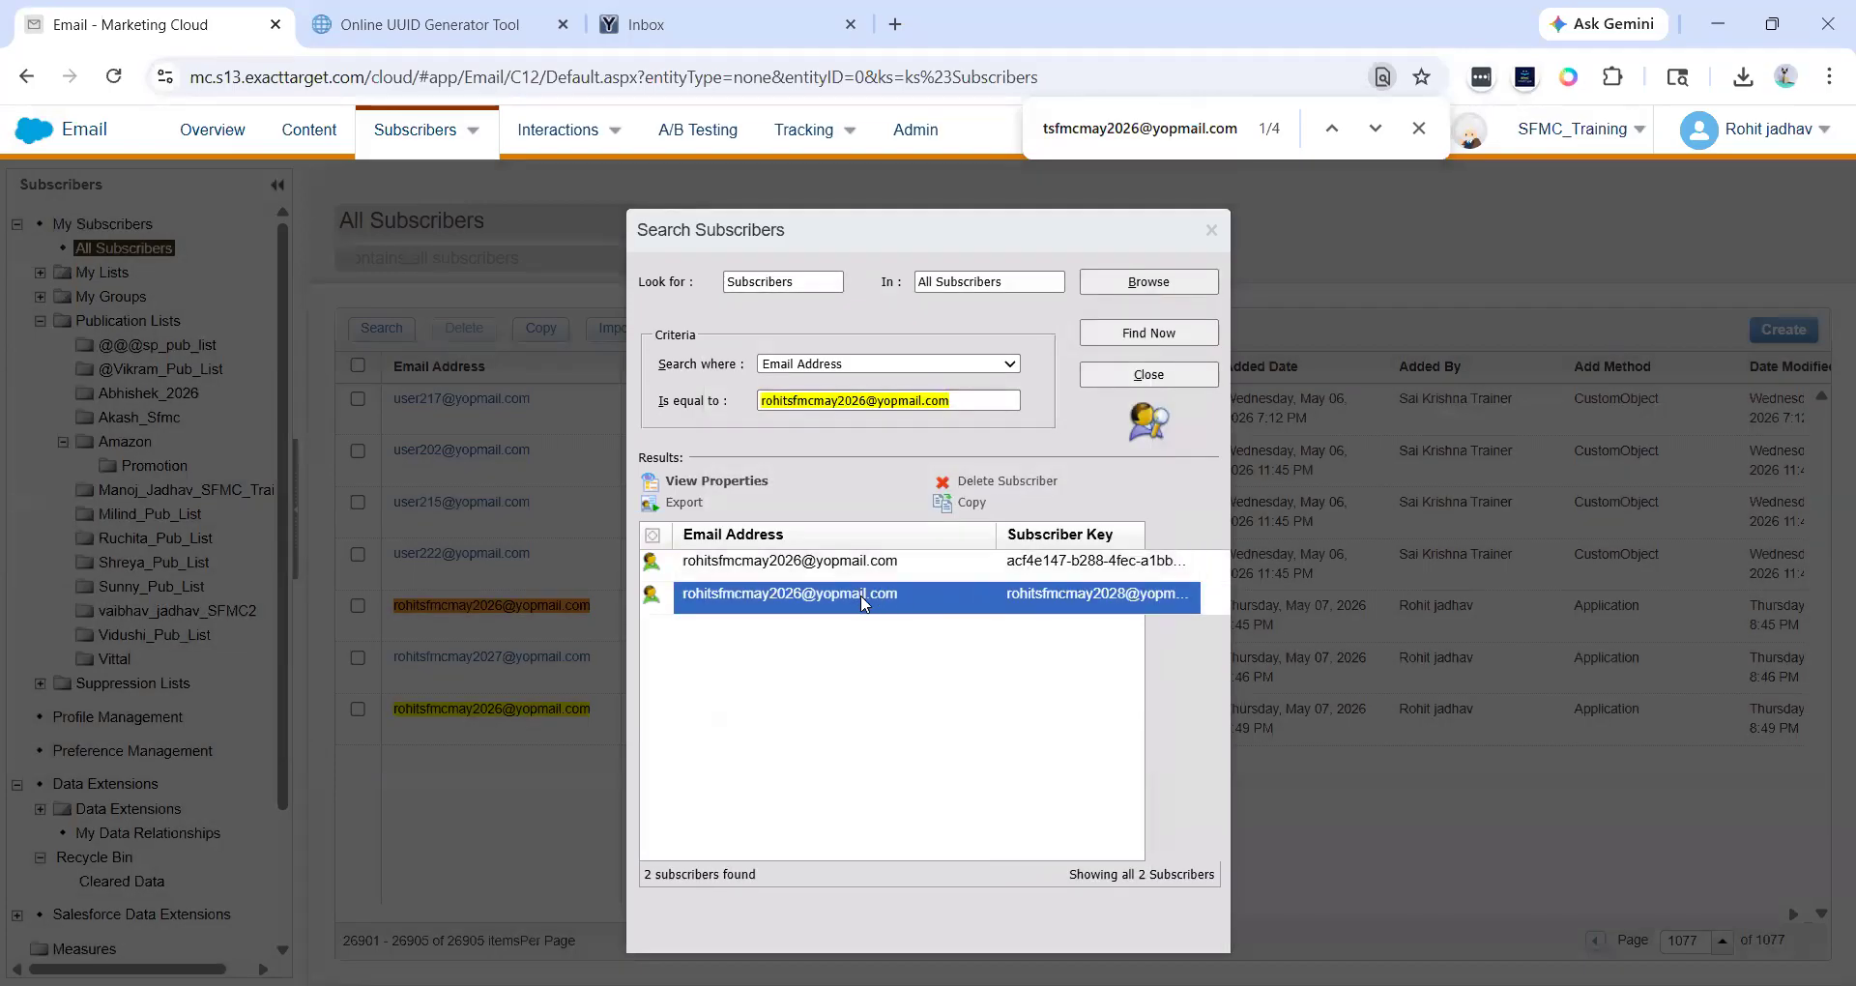
click(1017, 483)
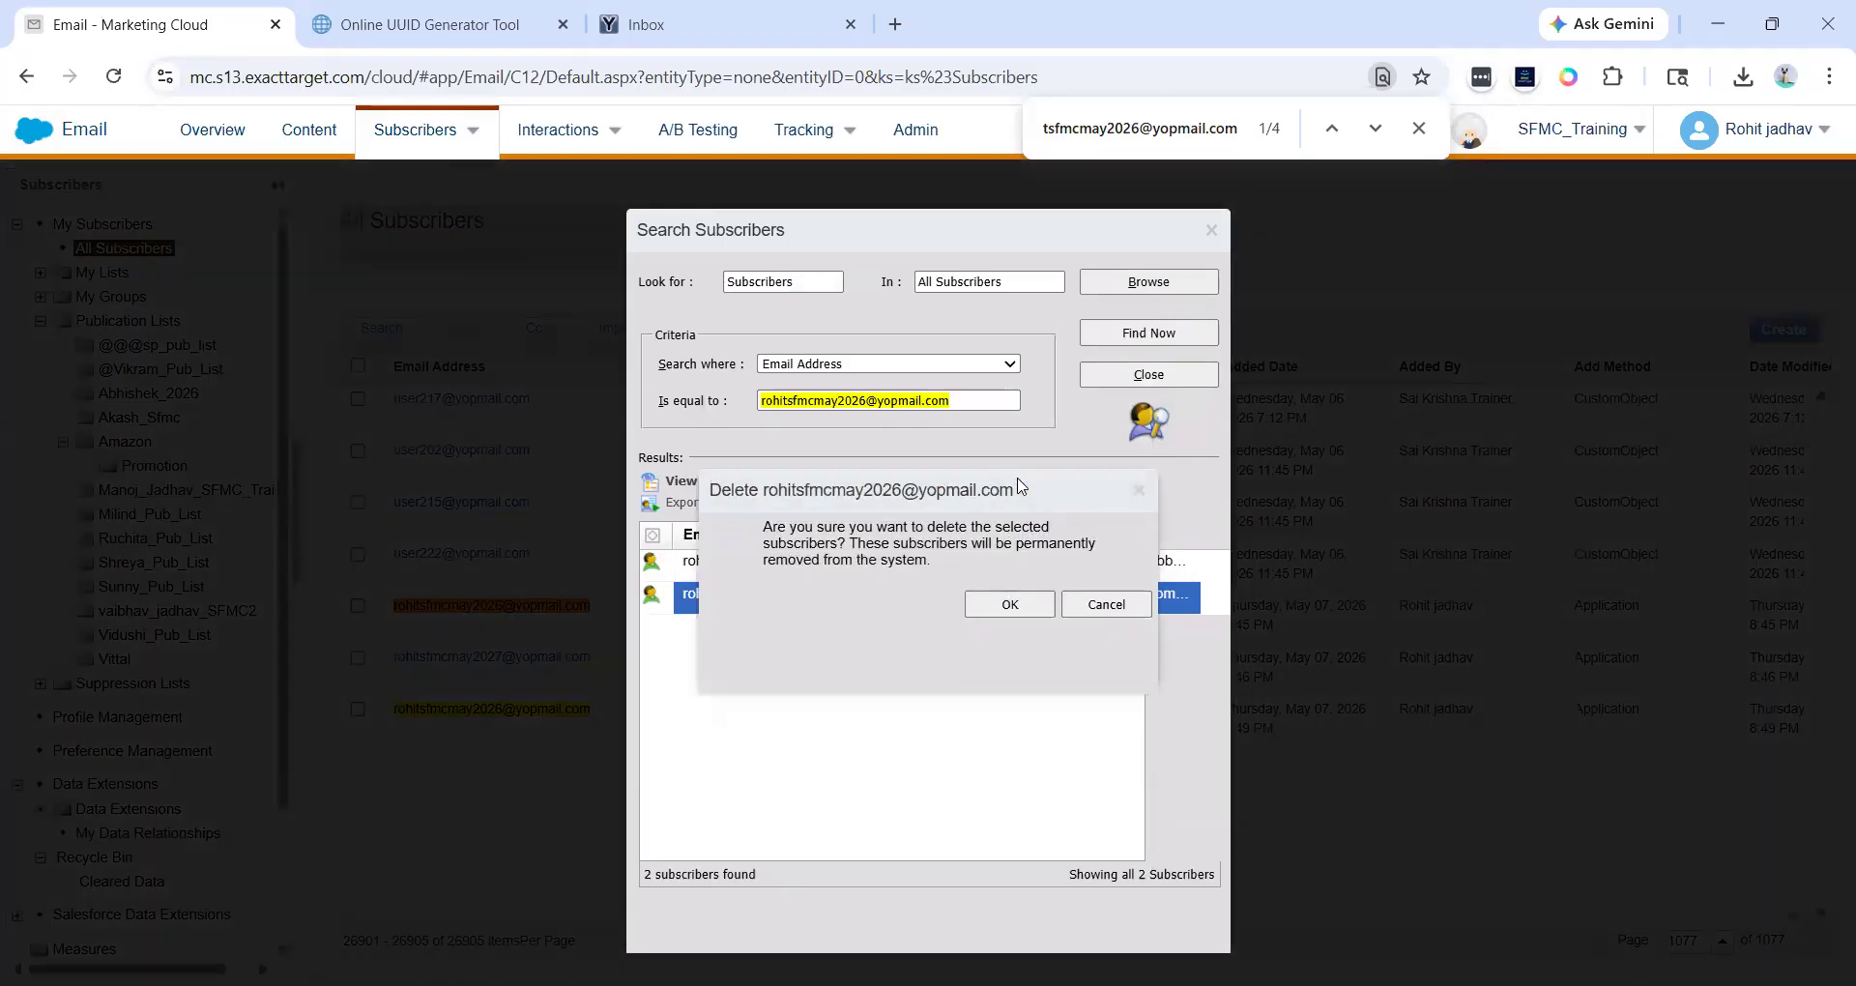
drag(764, 535, 847, 549)
click(850, 548)
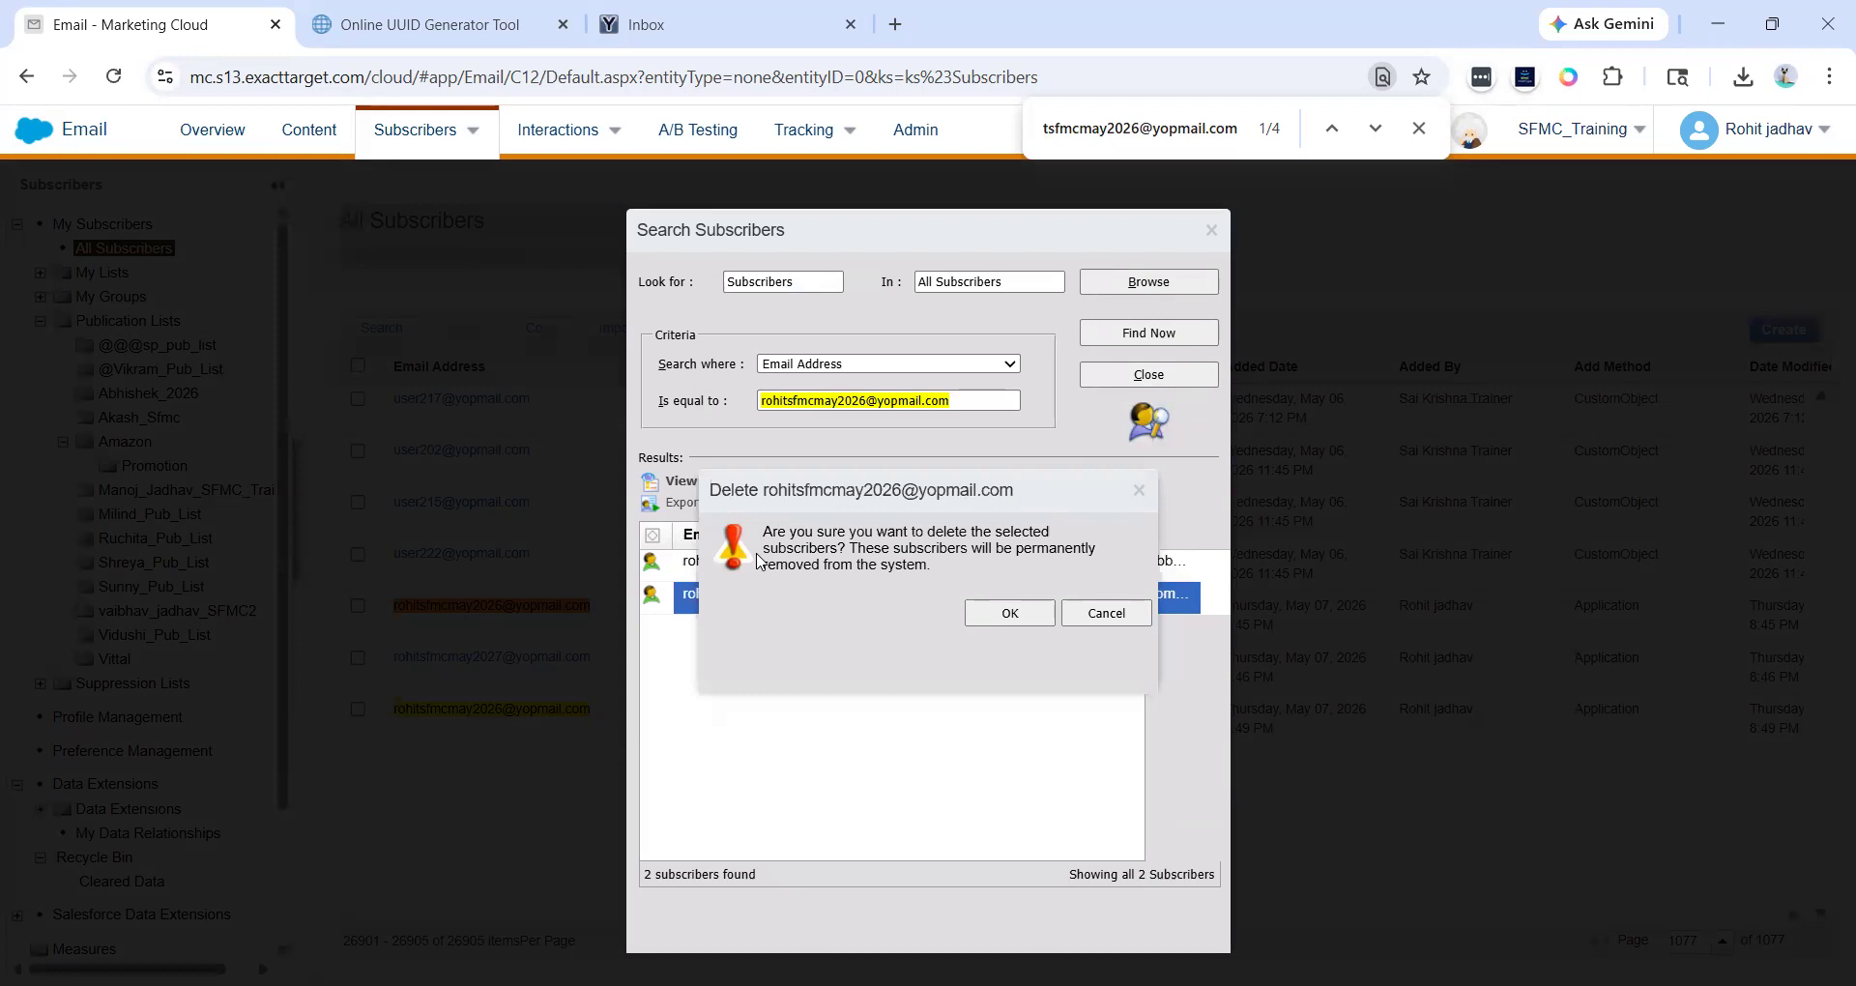
drag(856, 538, 984, 568)
click(984, 569)
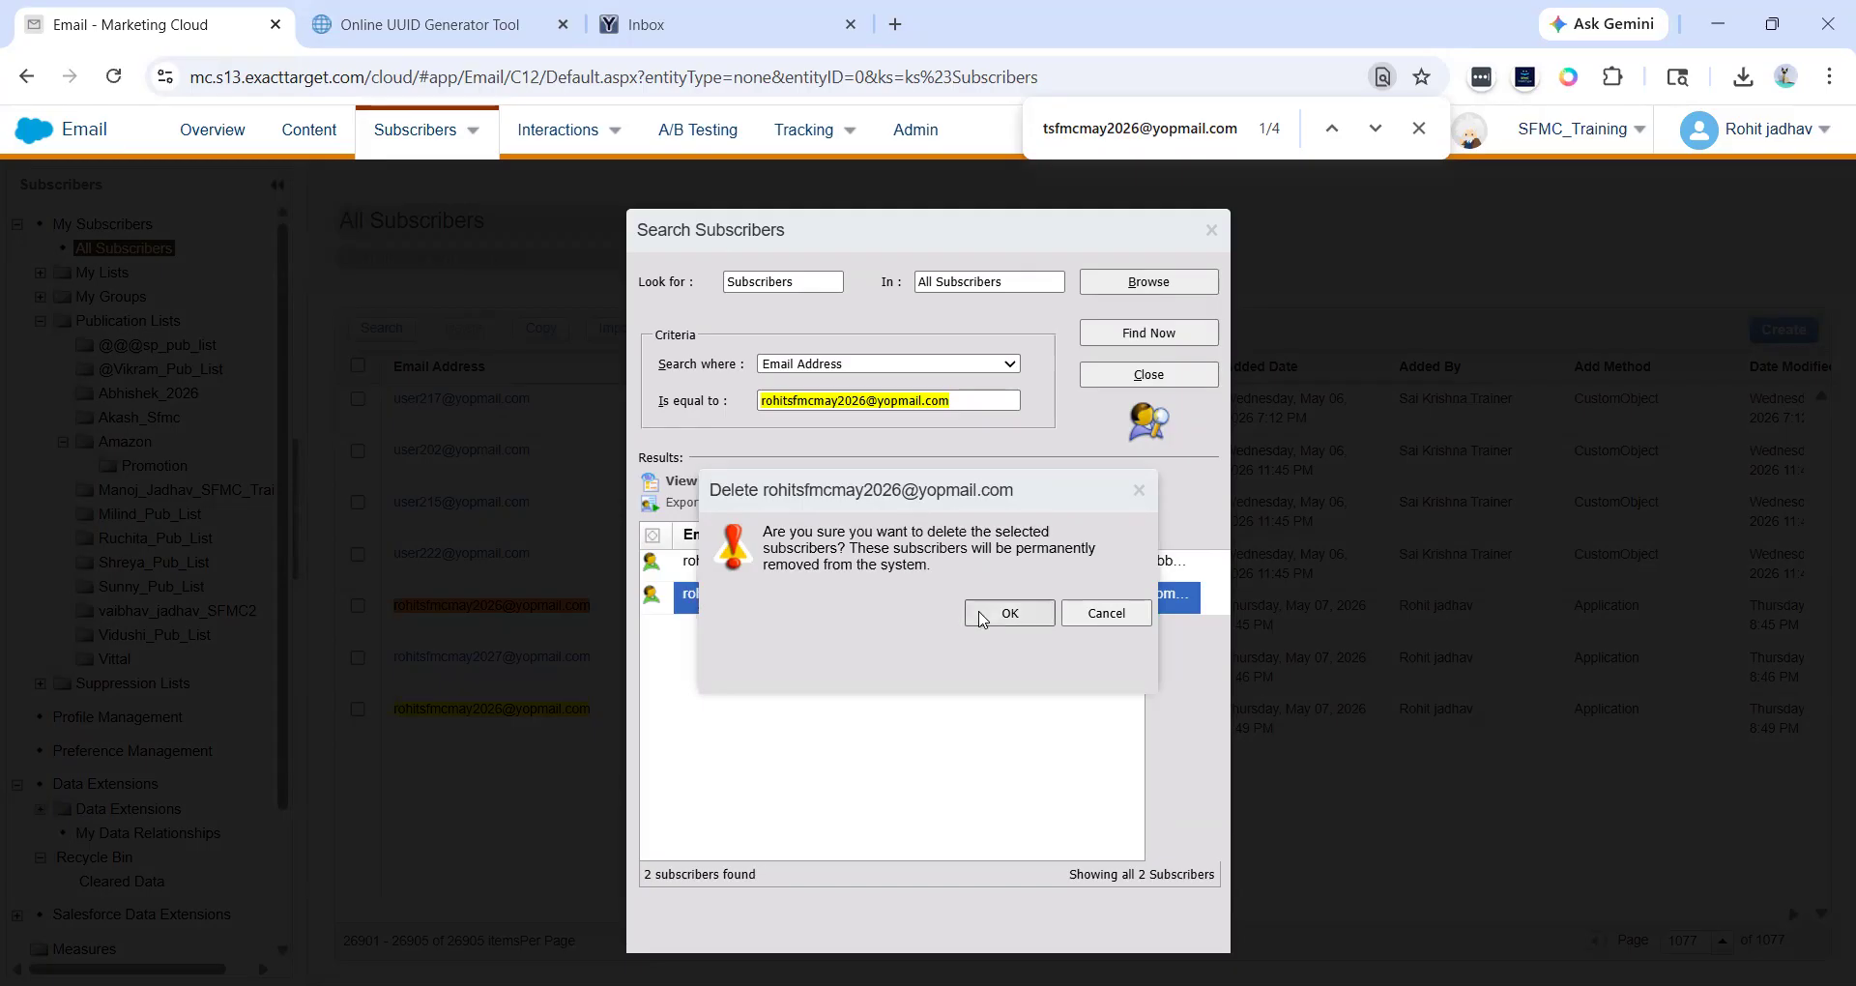
click(1001, 613)
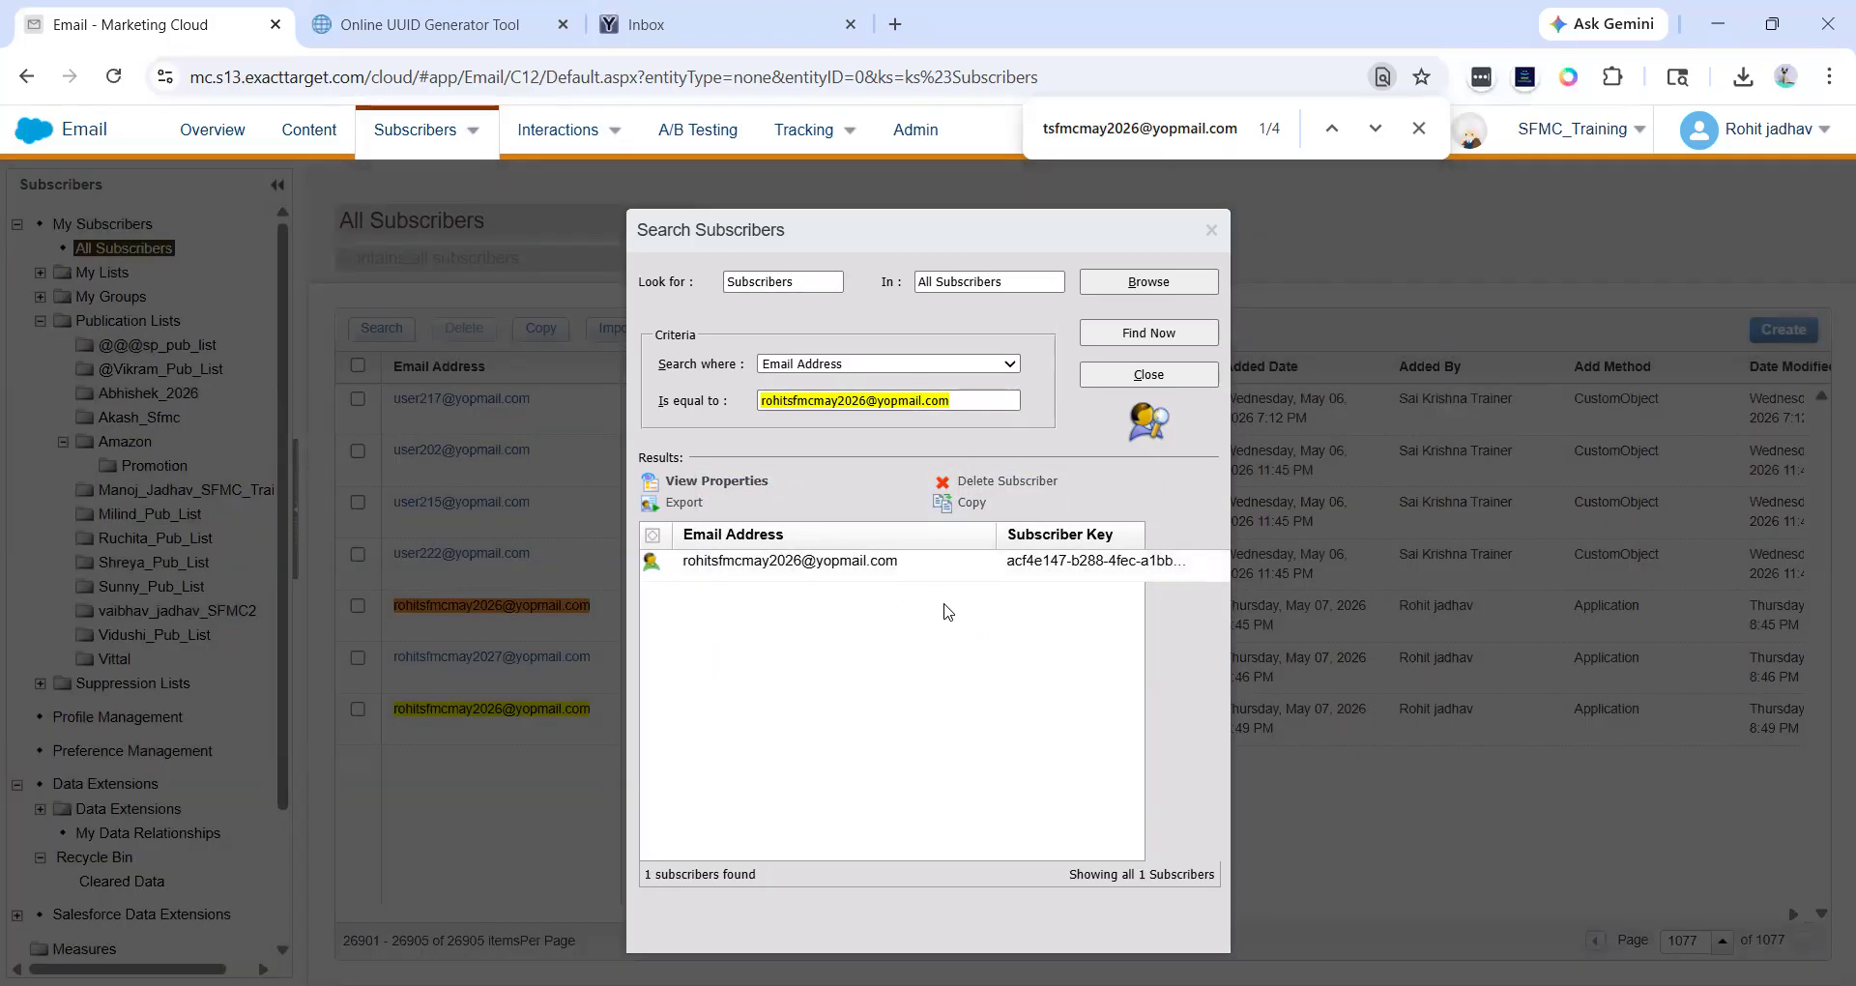
drag(781, 400, 952, 400)
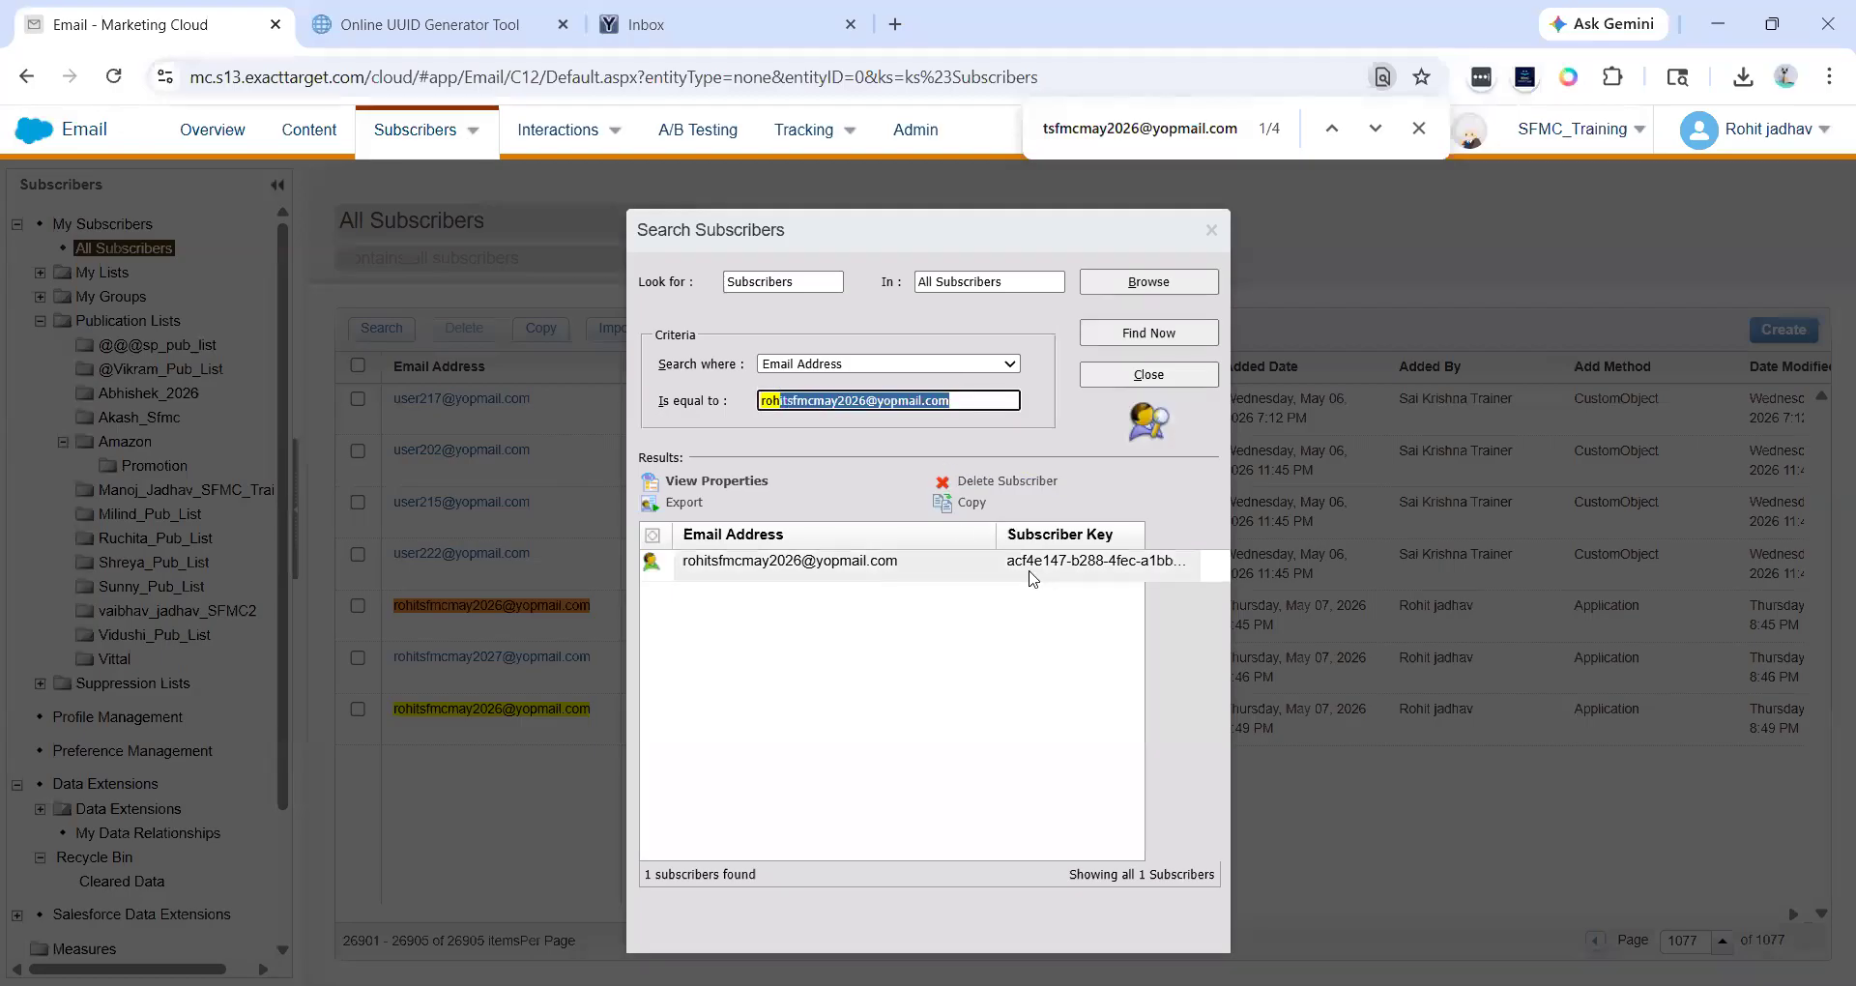
click(1210, 230)
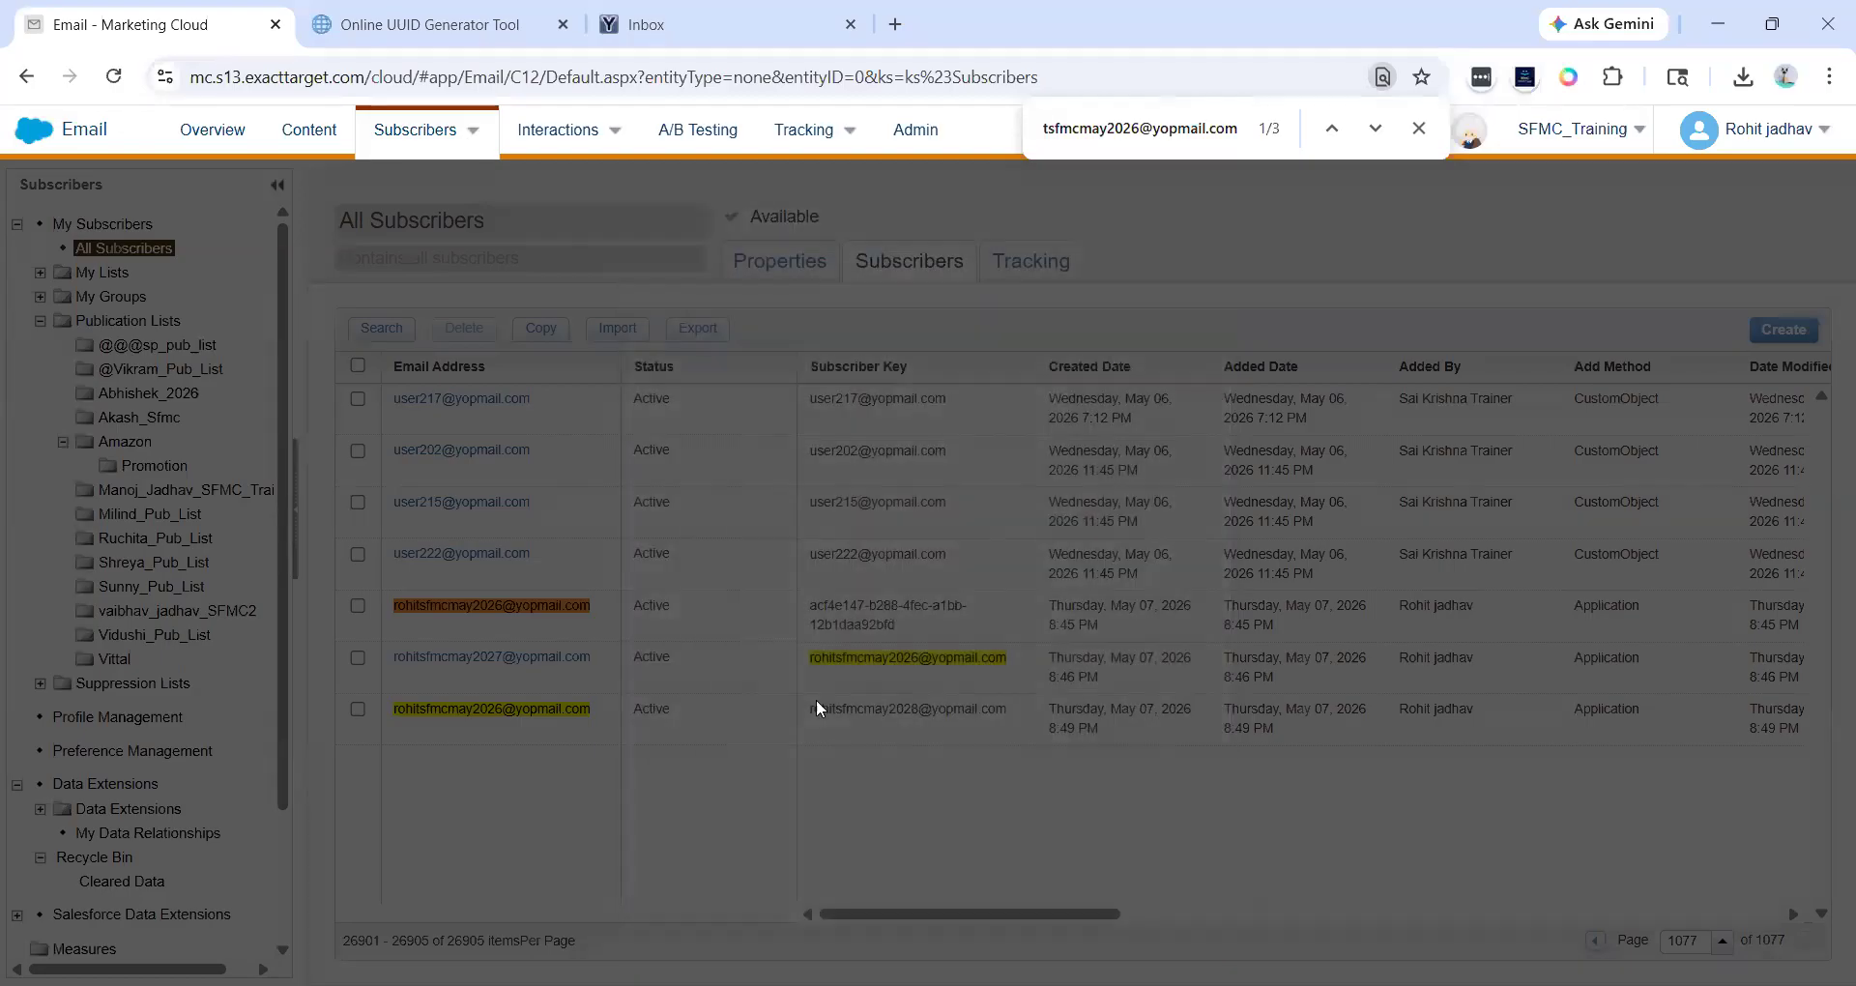
- Copy an existing subscriber key from the list, search subscribers by Subscriber Key with it, and select the result
triple_click(862, 663)
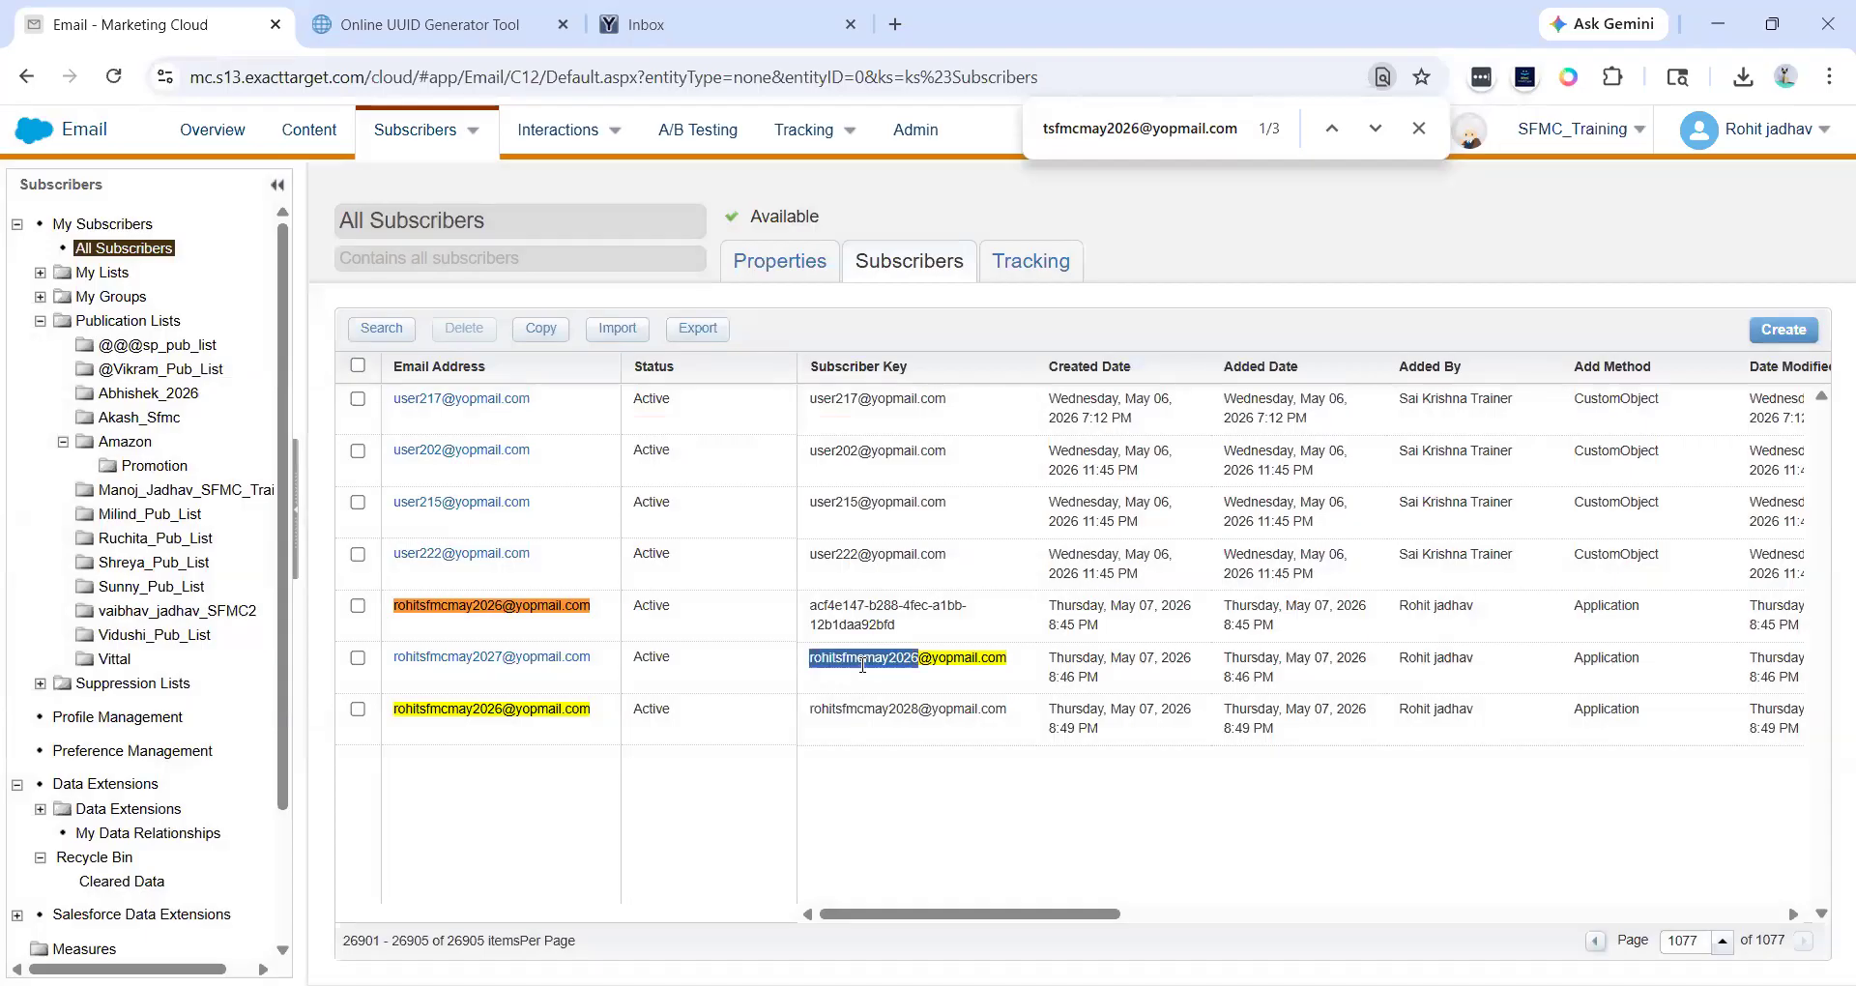
click(952, 616)
triple_click(888, 559)
key(ctrl+c)
click(381, 329)
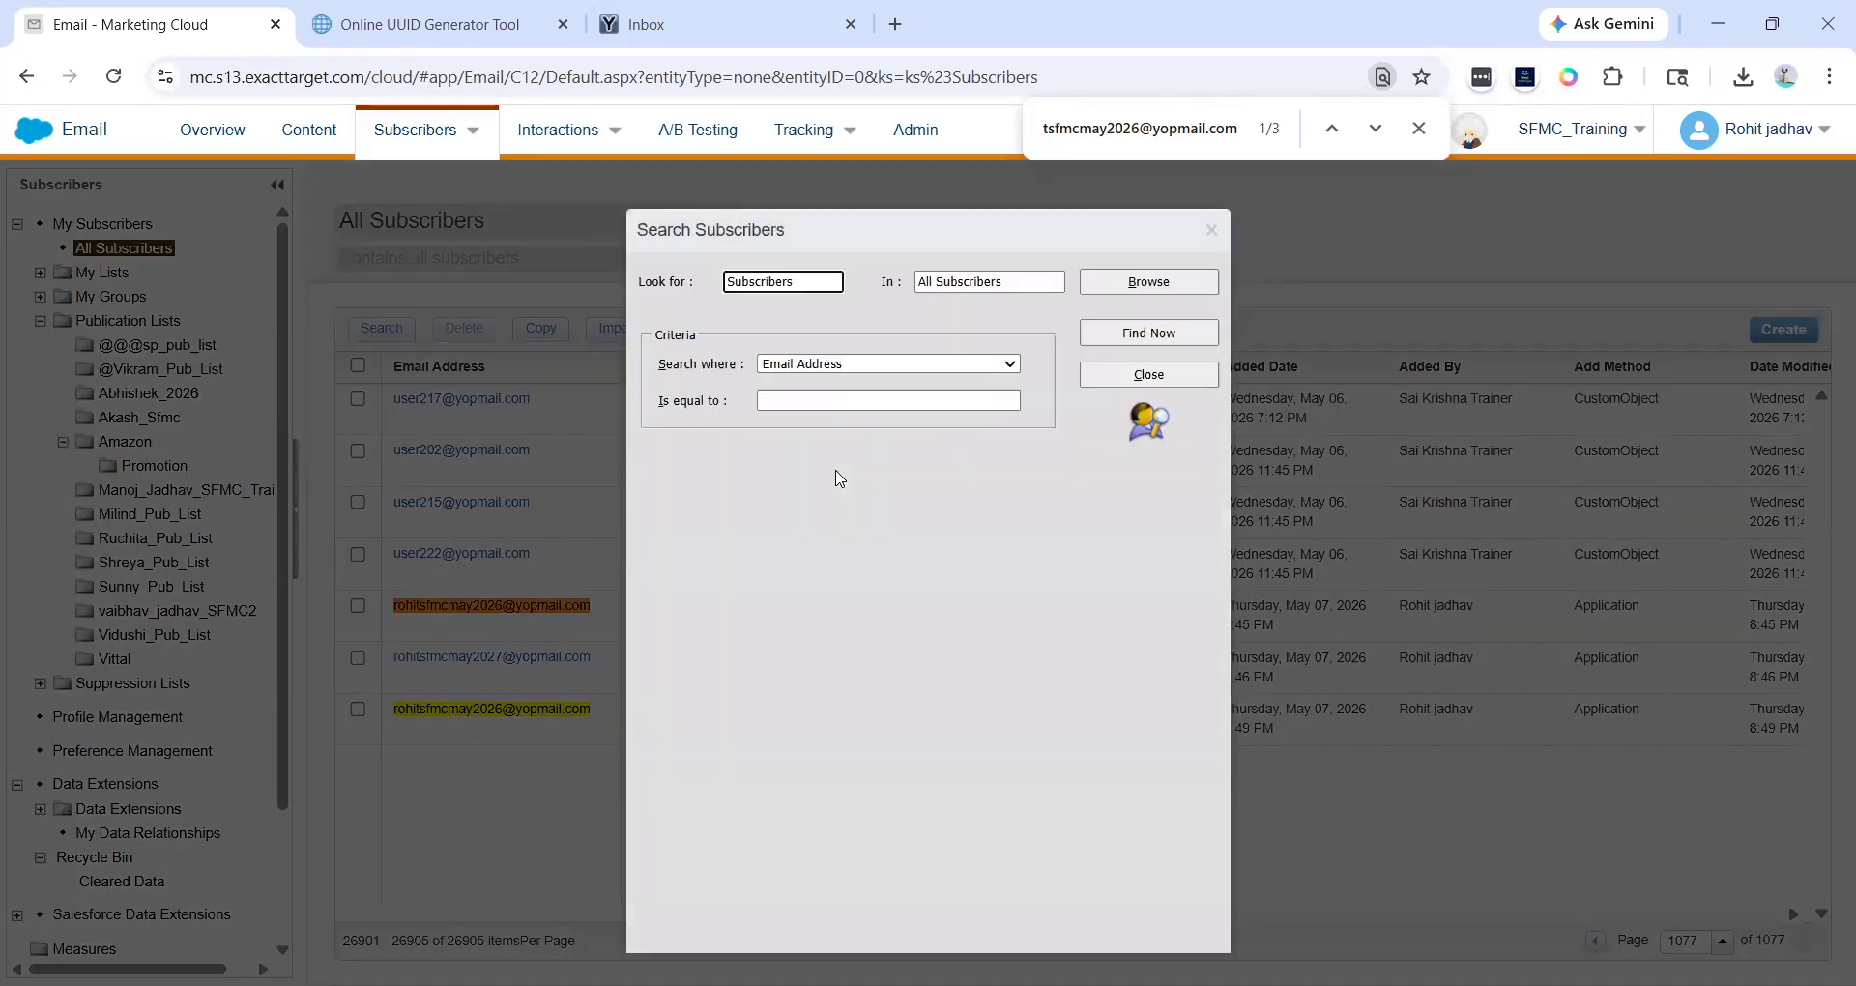
click(803, 365)
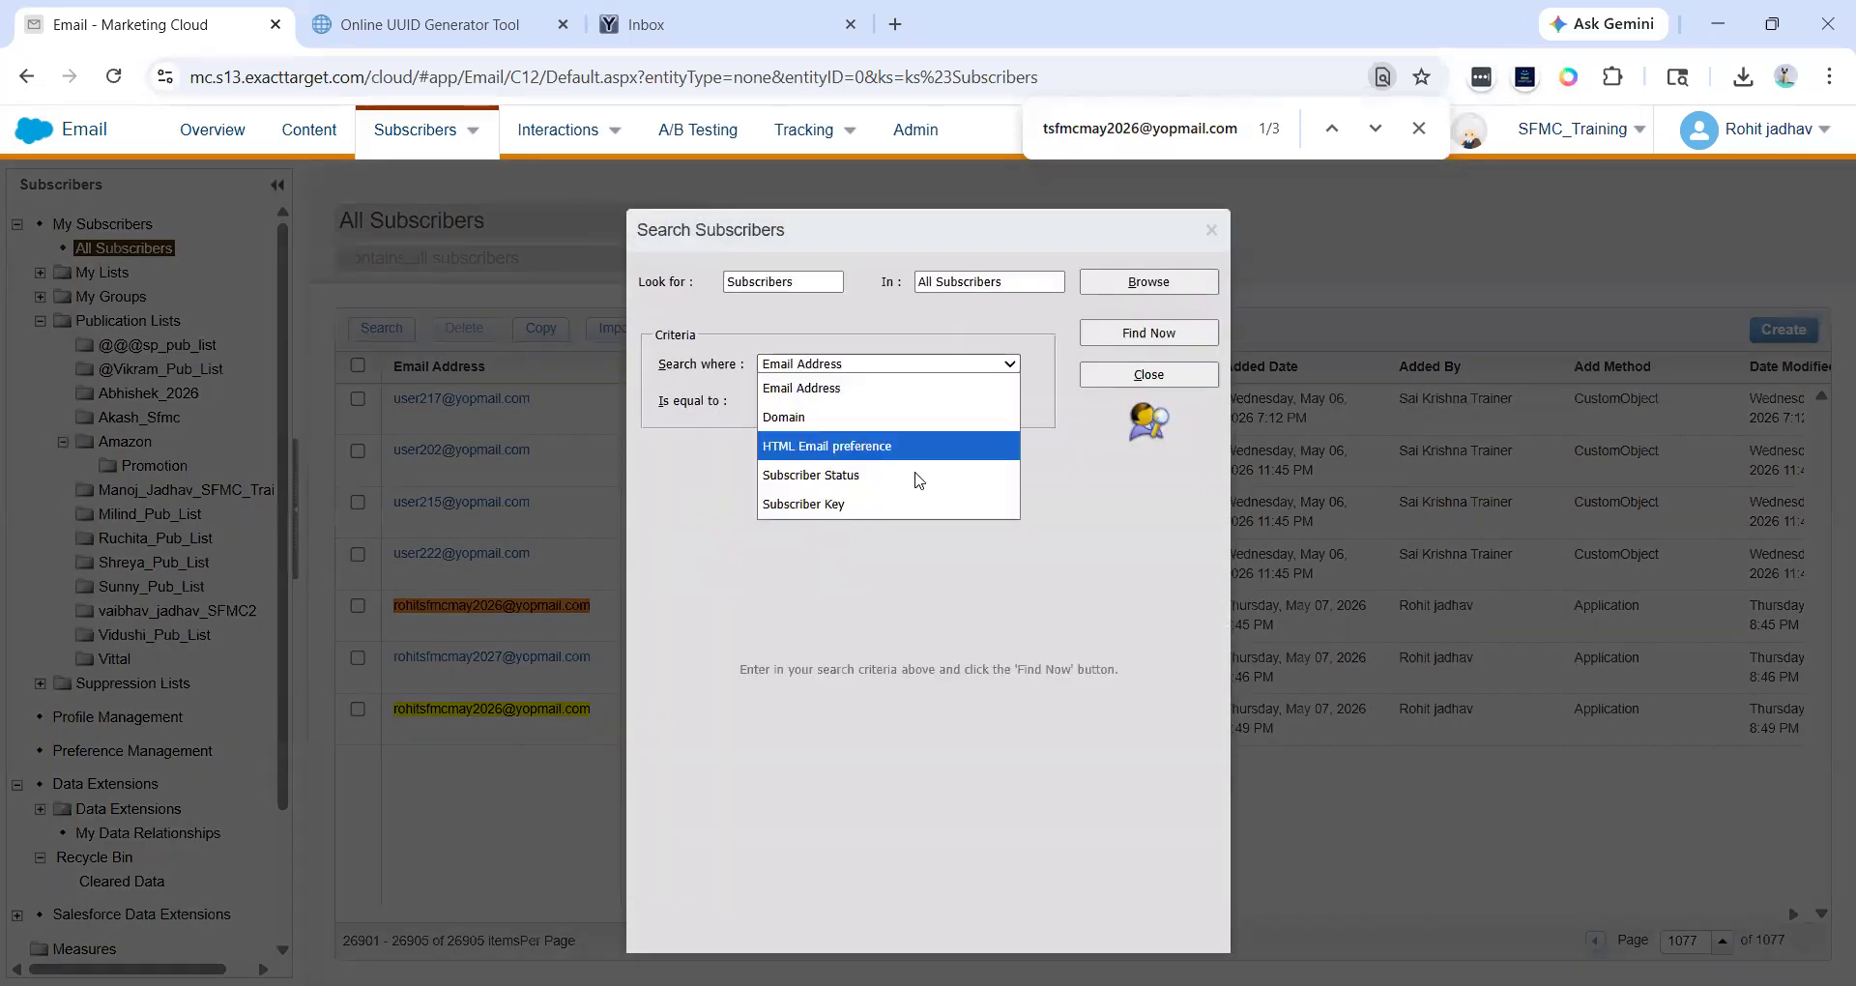
click(837, 504)
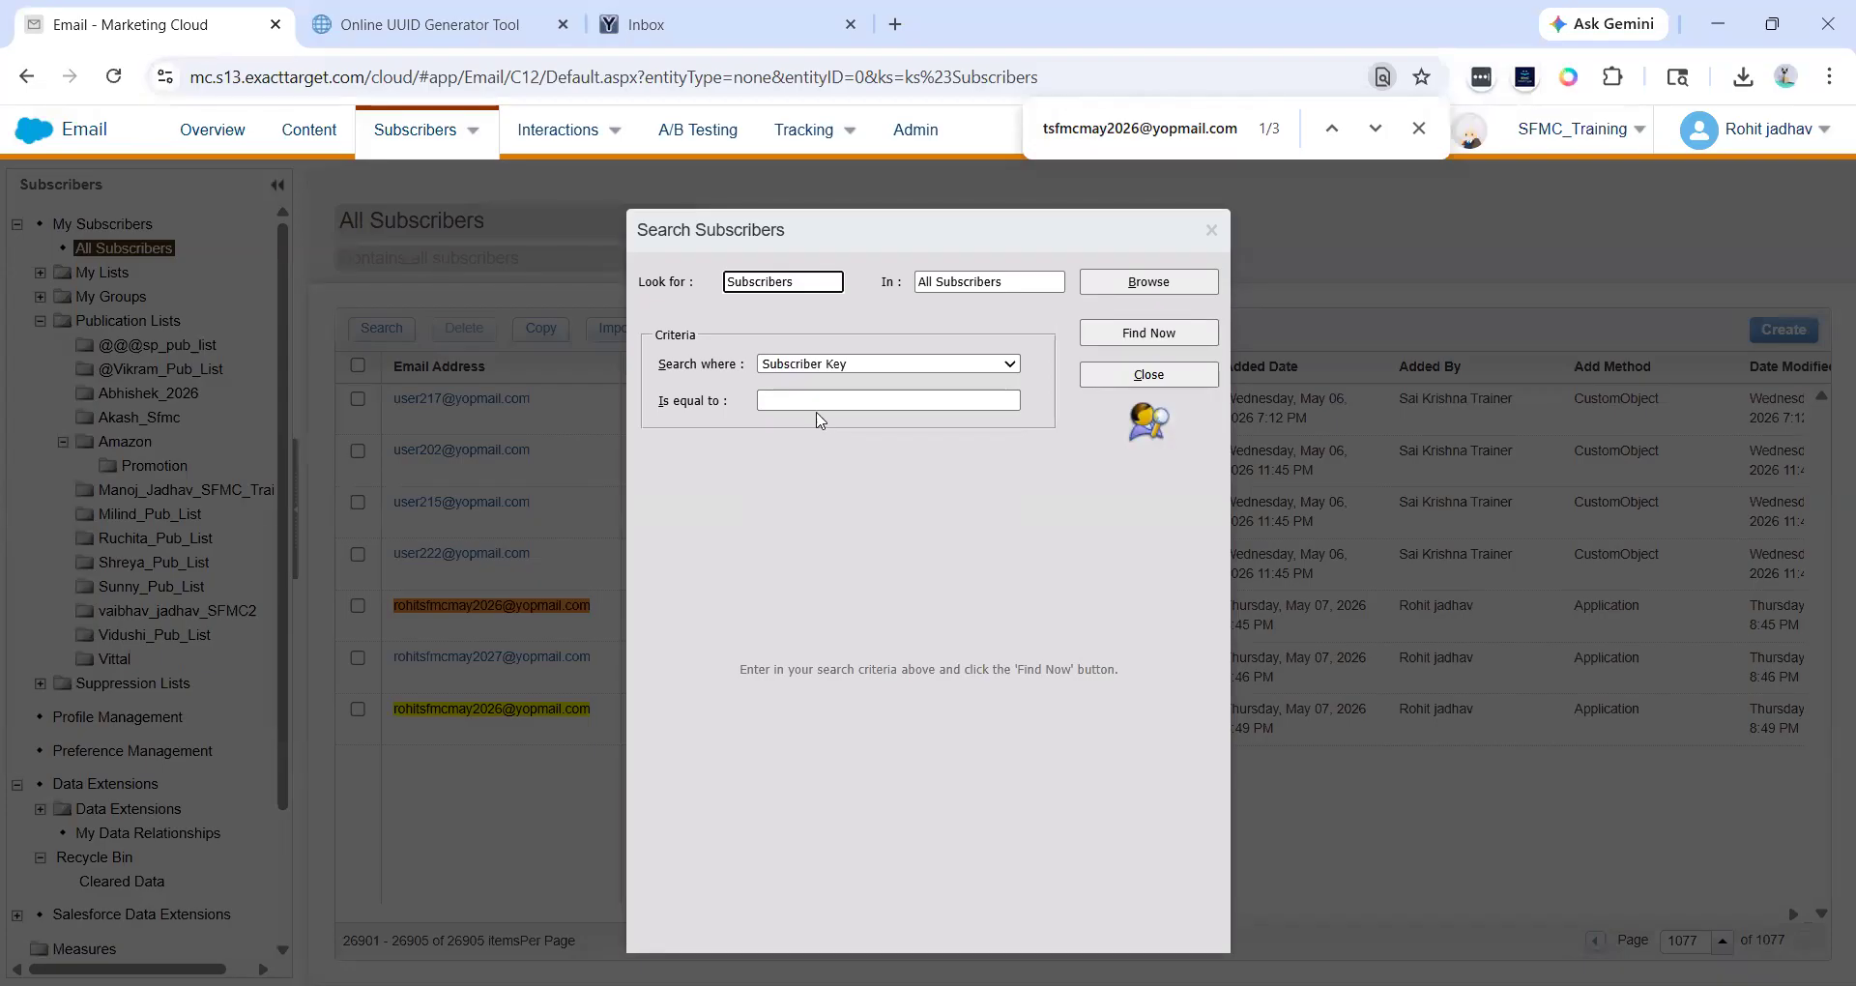
click(787, 399)
key(ctrl+v)
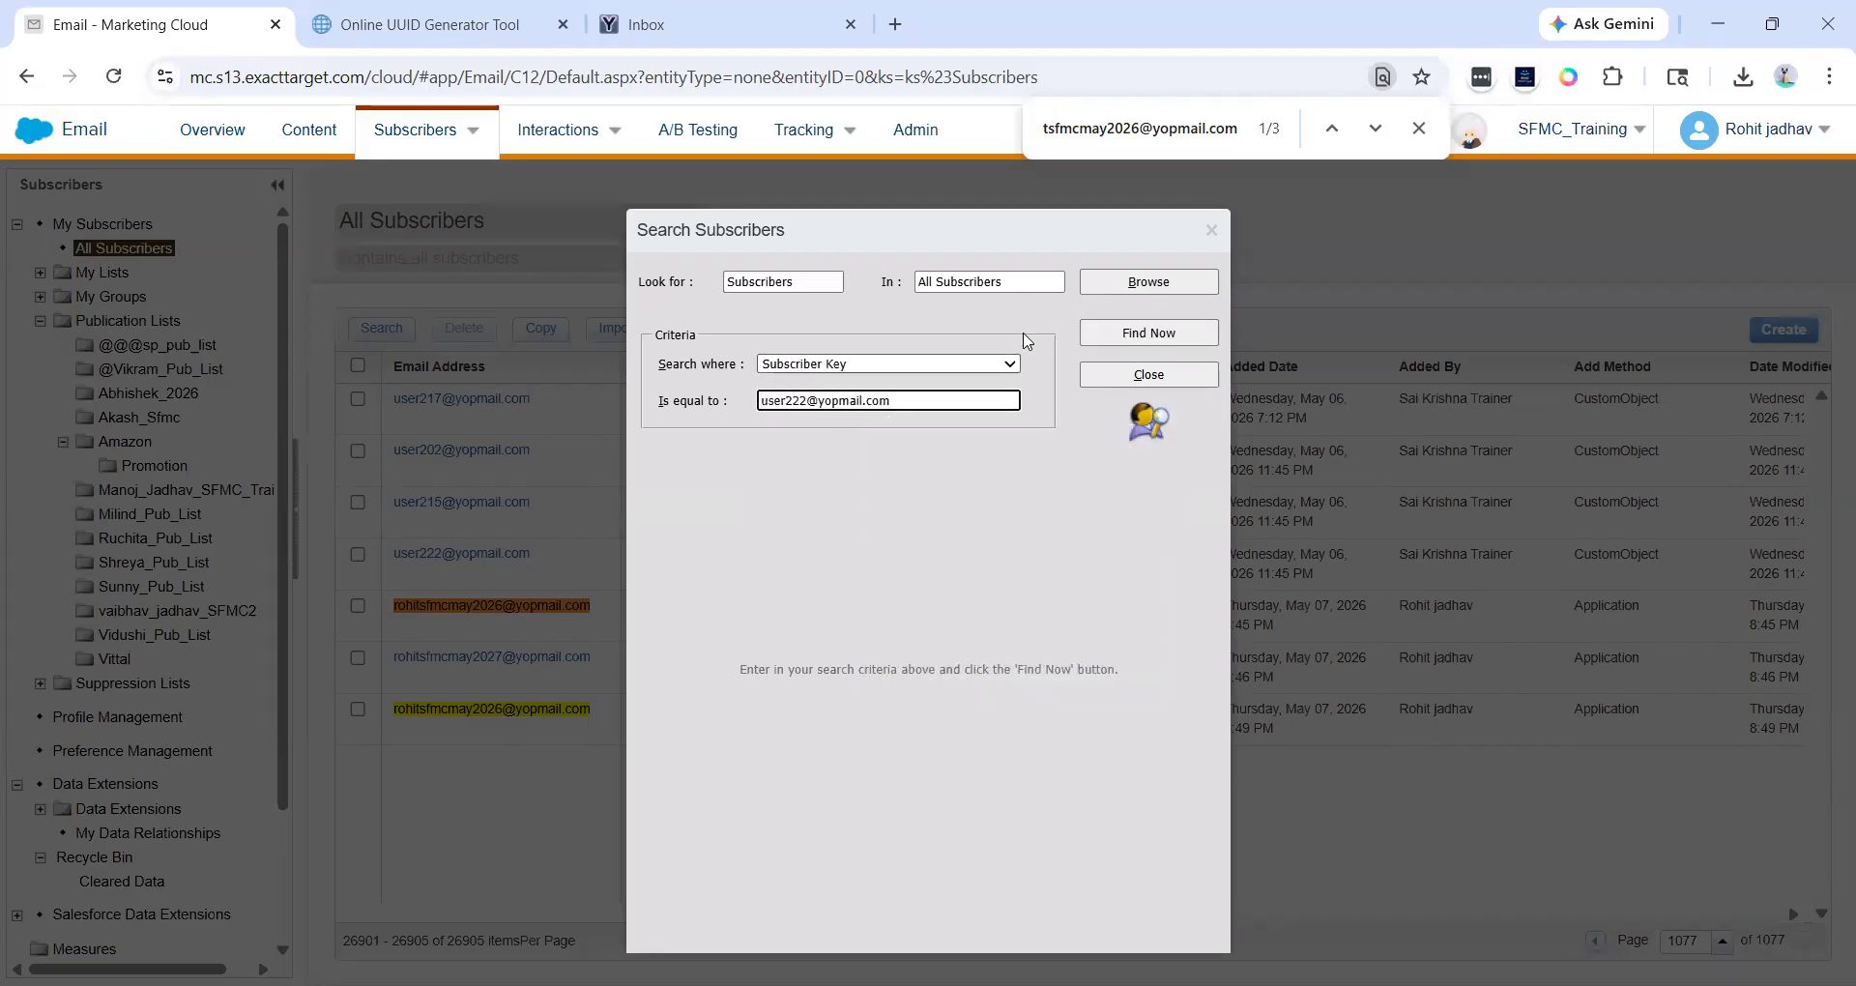
click(1127, 331)
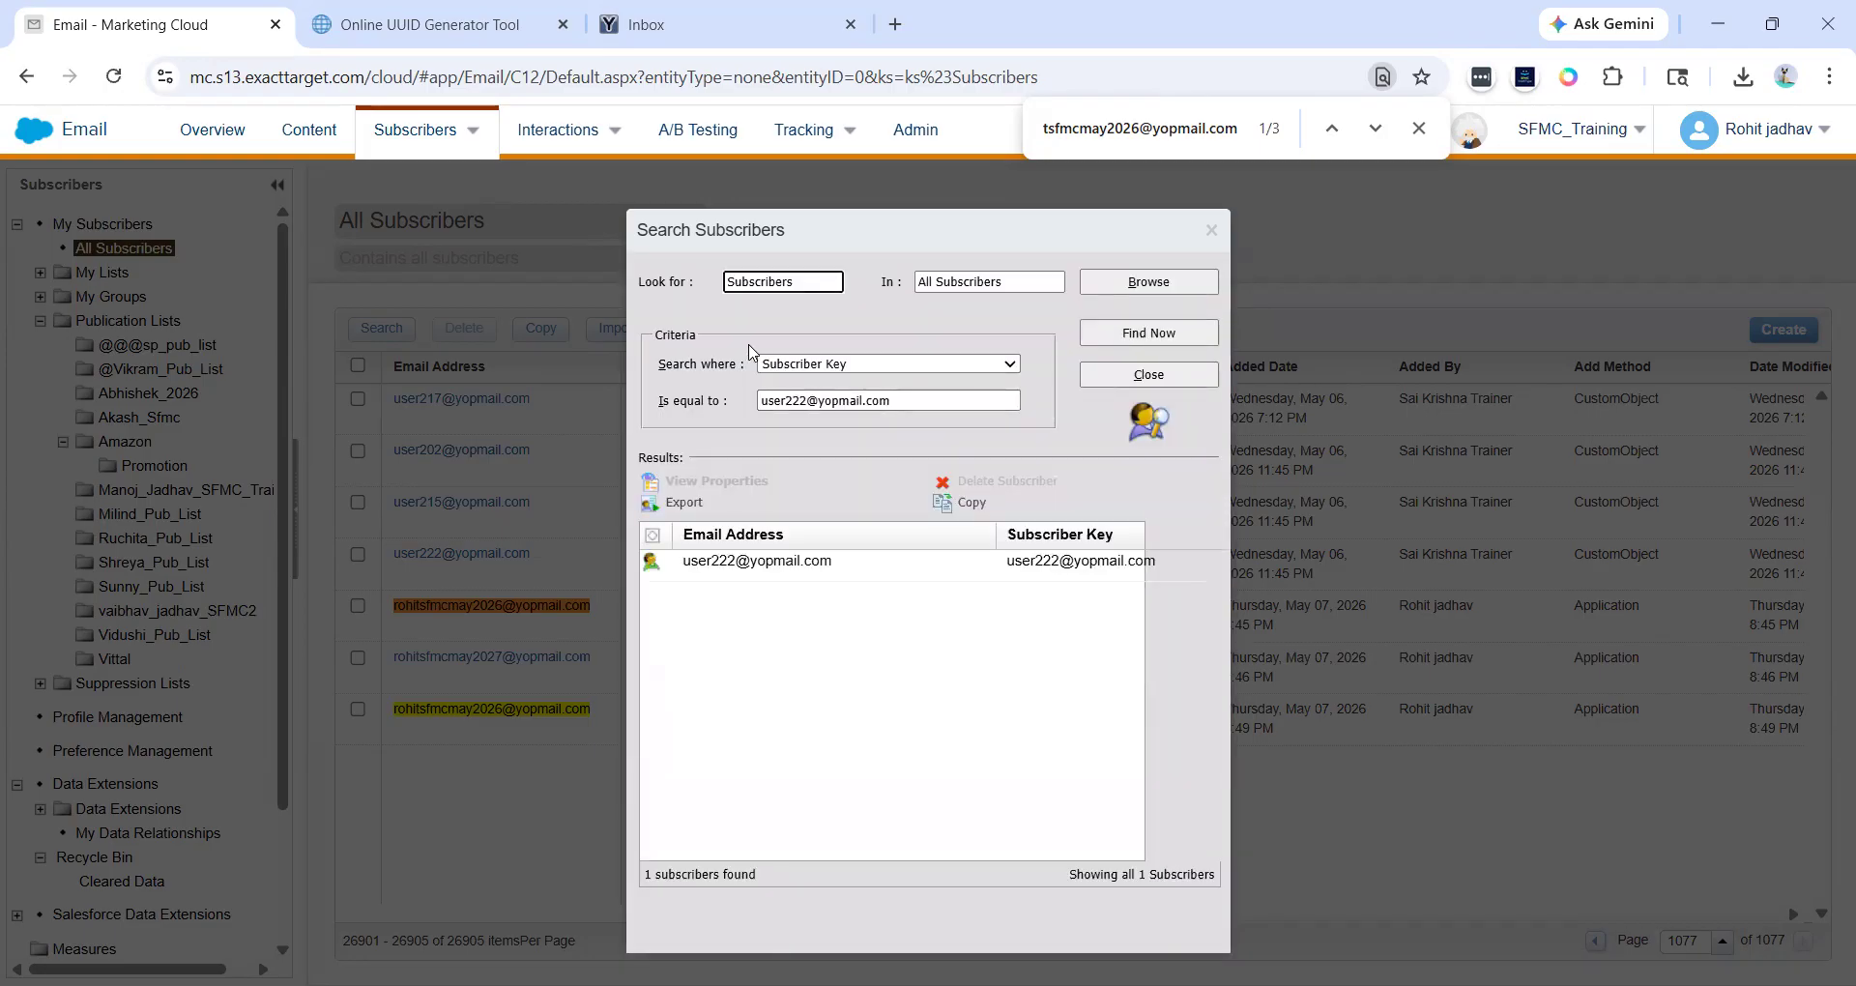
triple_click(937, 398)
click(937, 398)
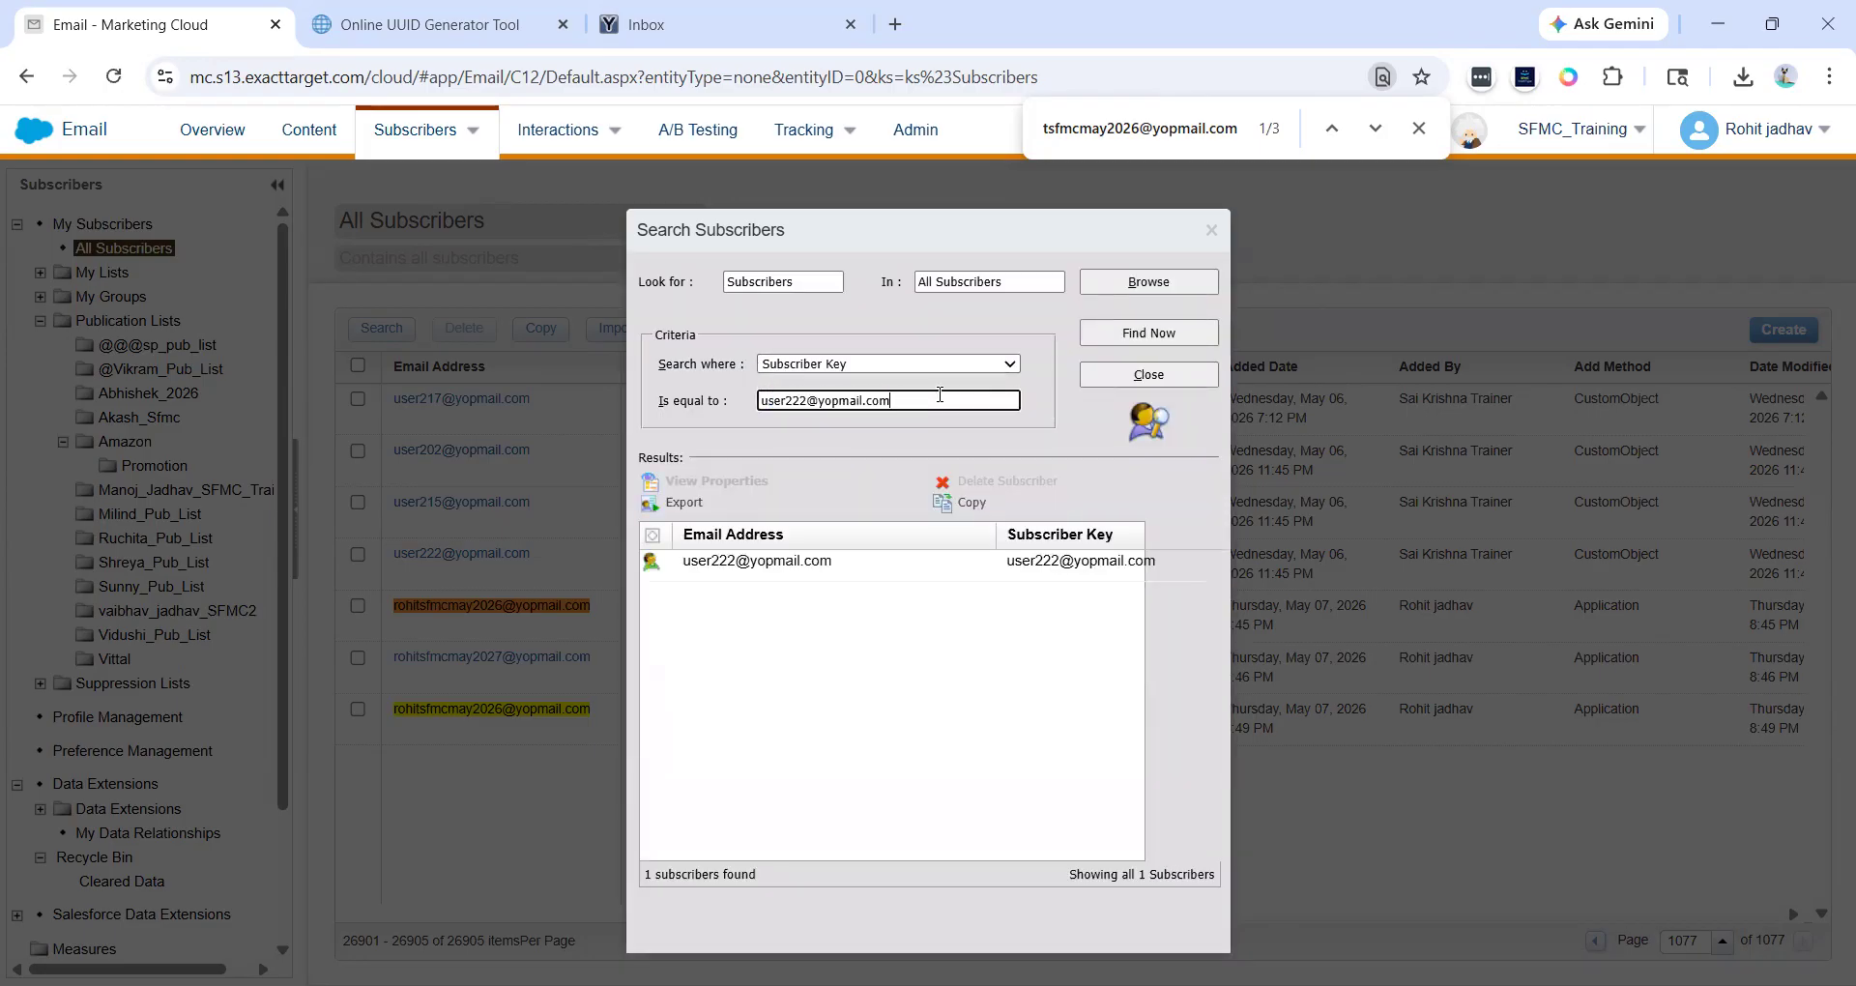
click(926, 572)
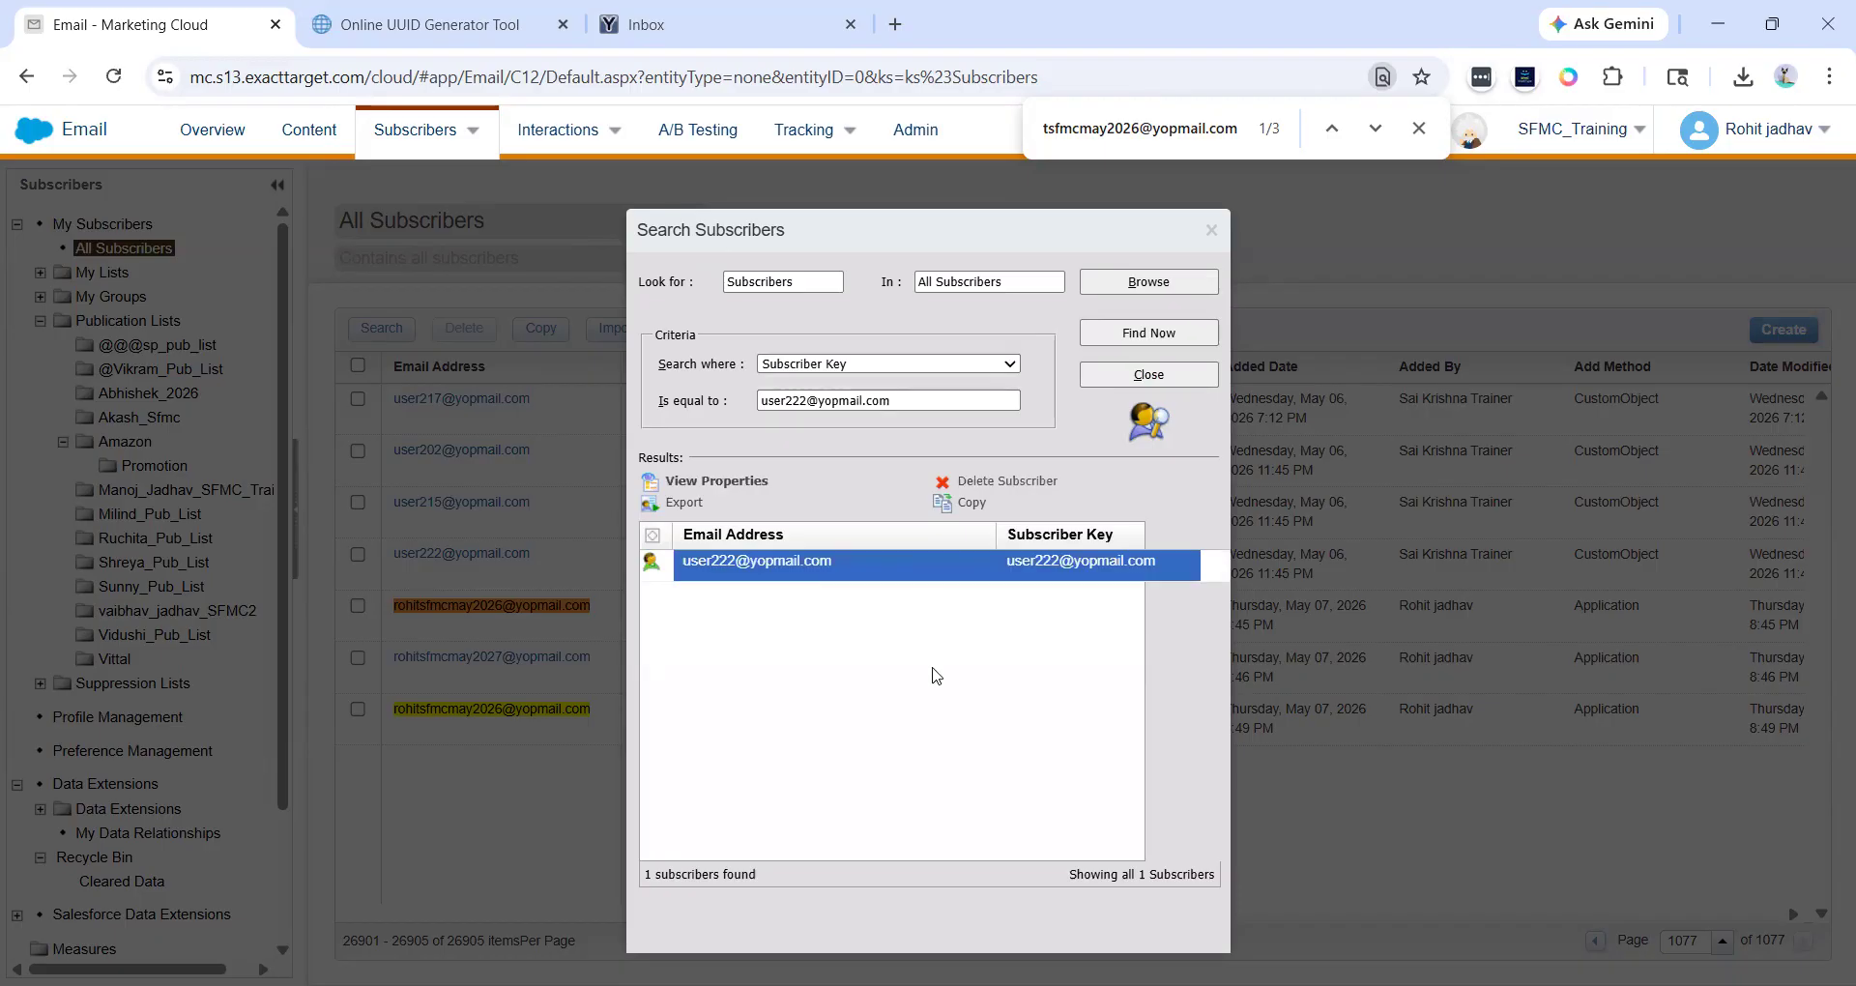
- Search all subscribers where Domain is equal to yopmail.com
click(870, 365)
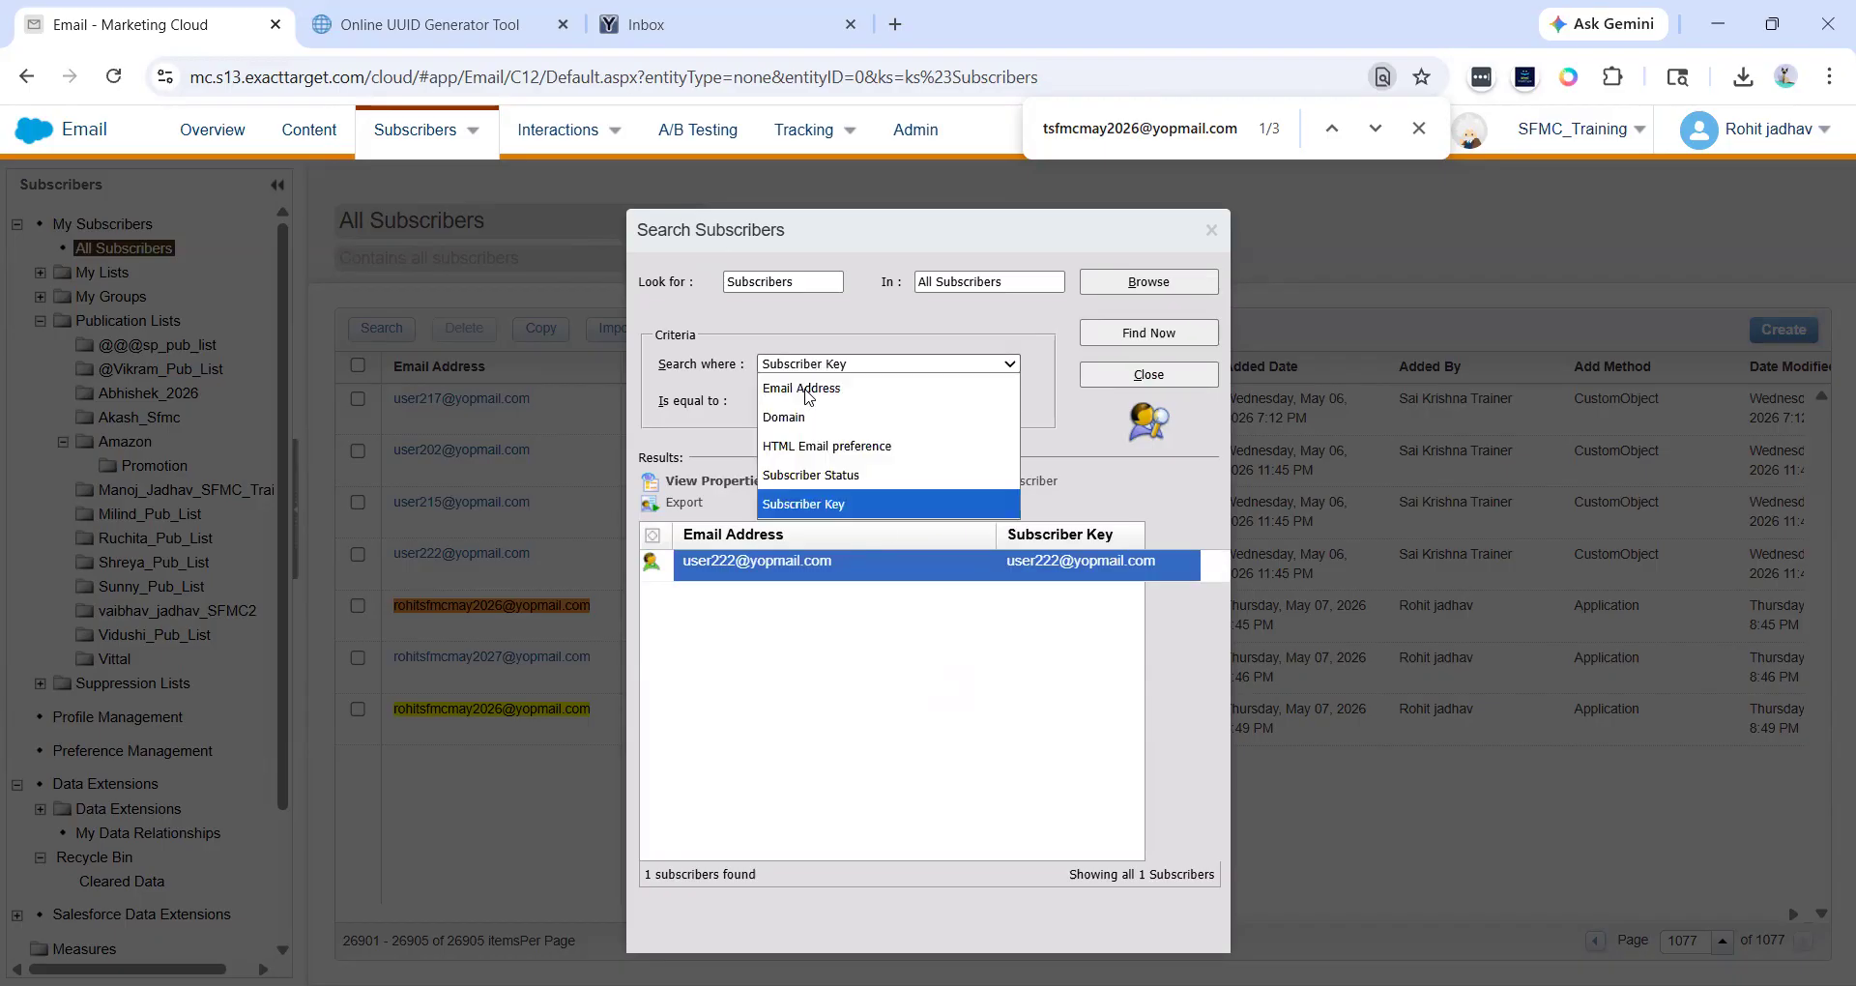
click(818, 407)
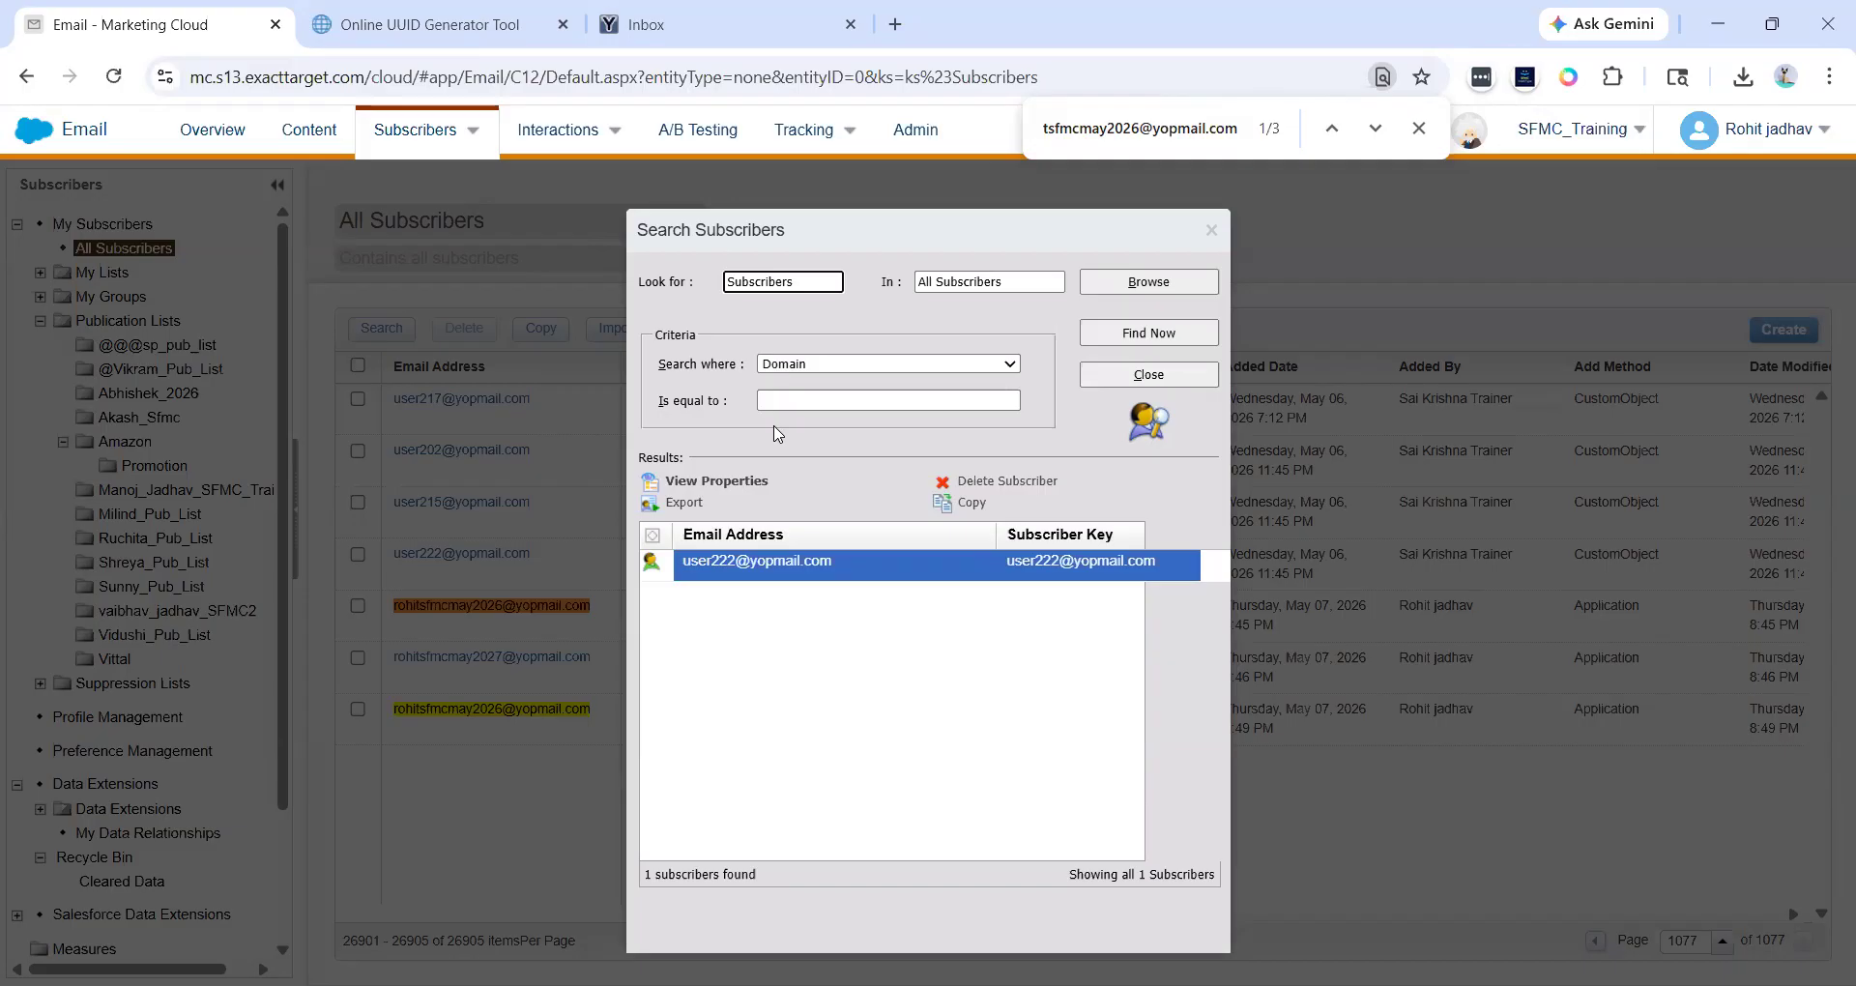
click(803, 402)
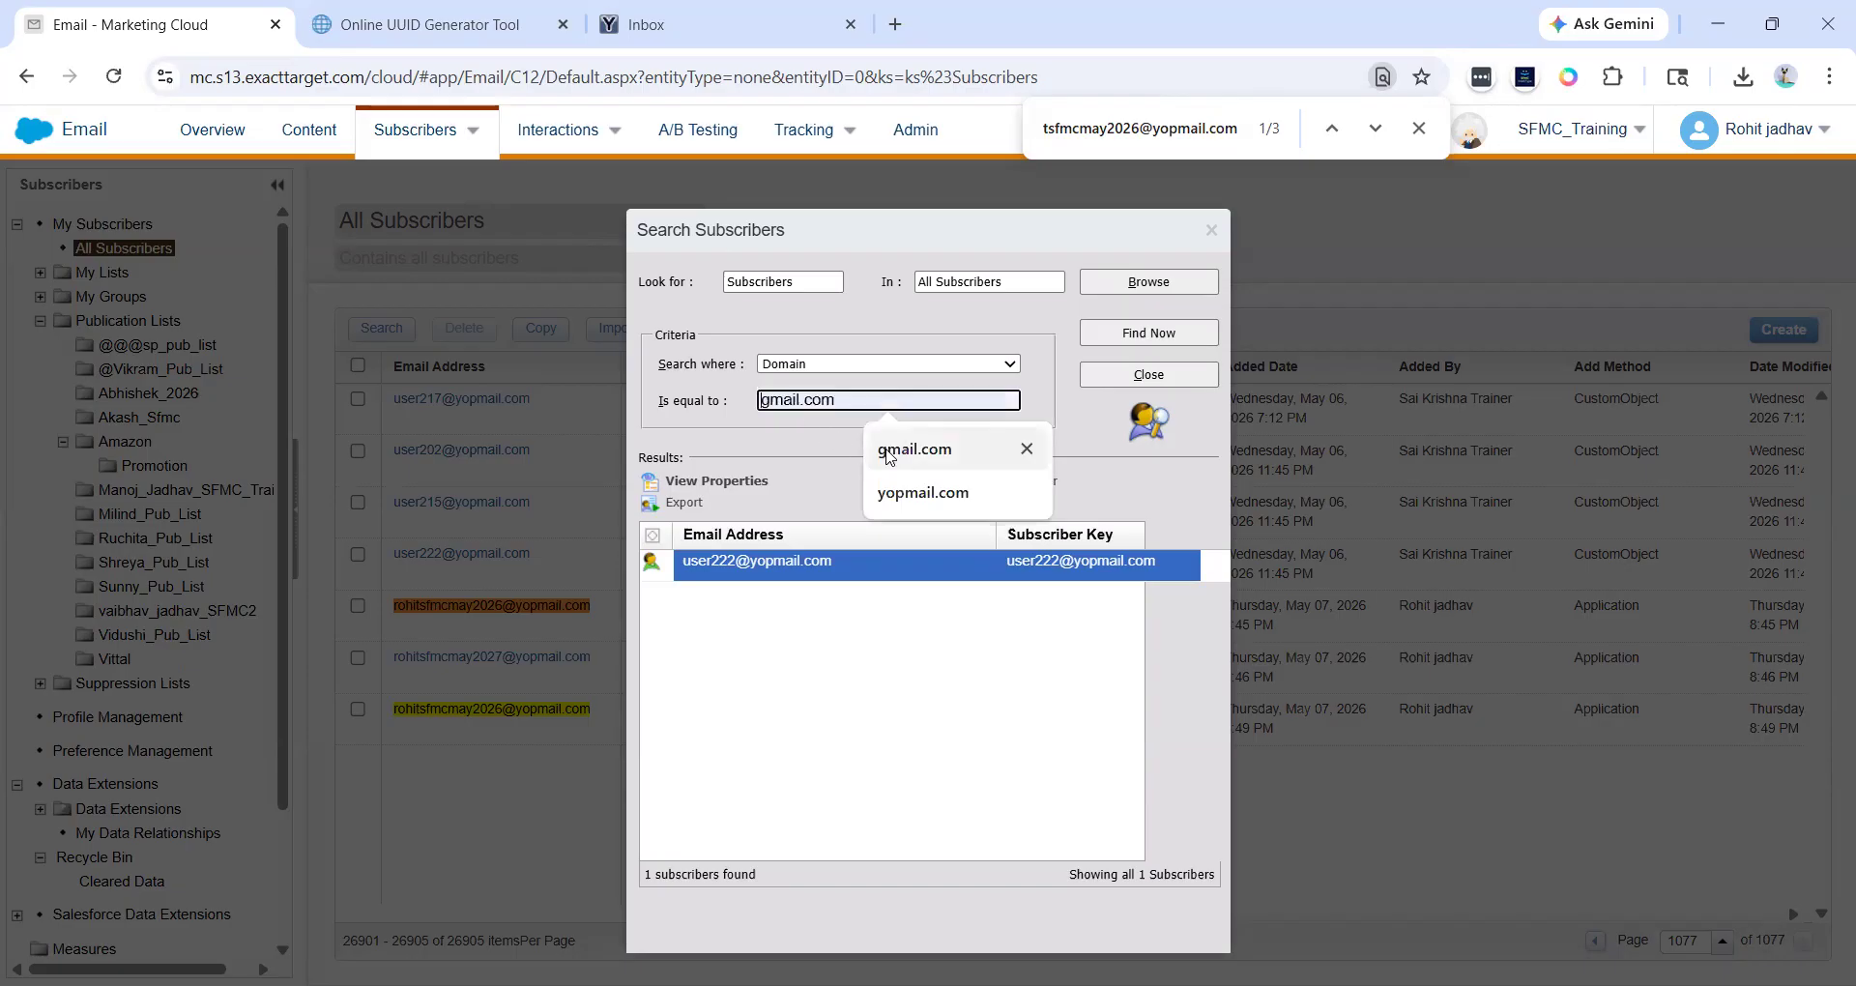
click(920, 494)
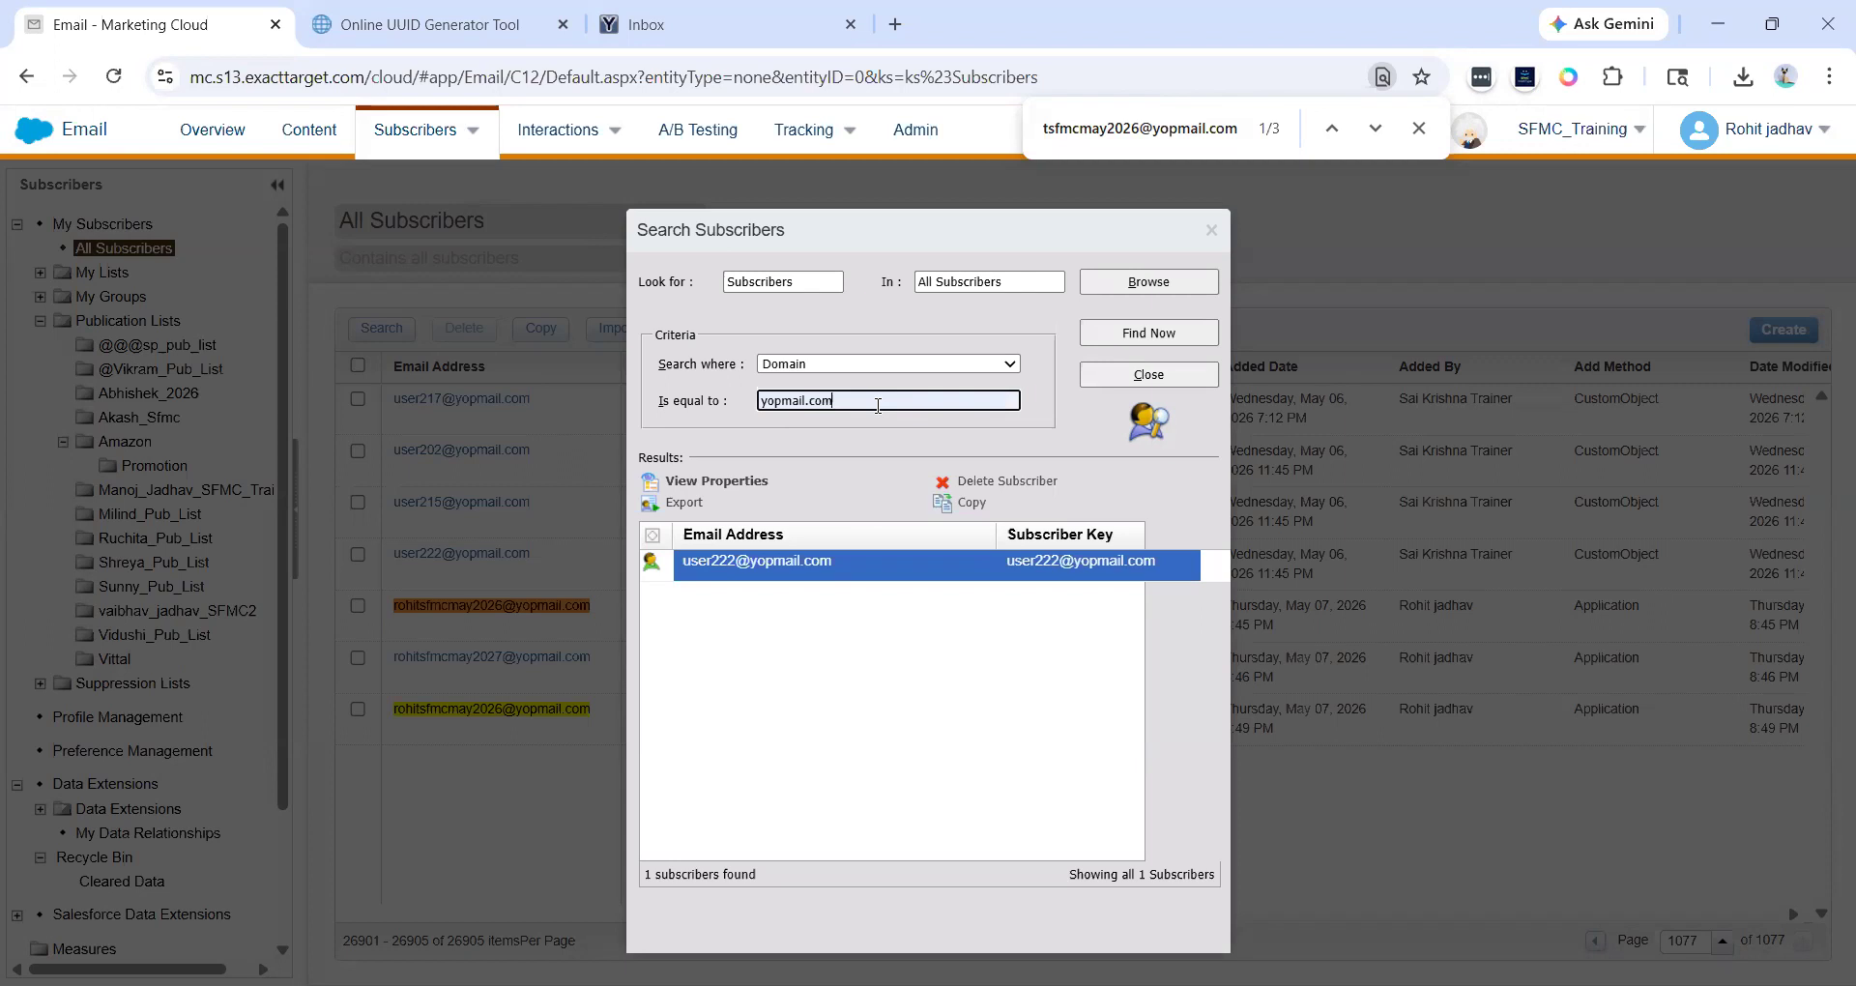
click(1114, 344)
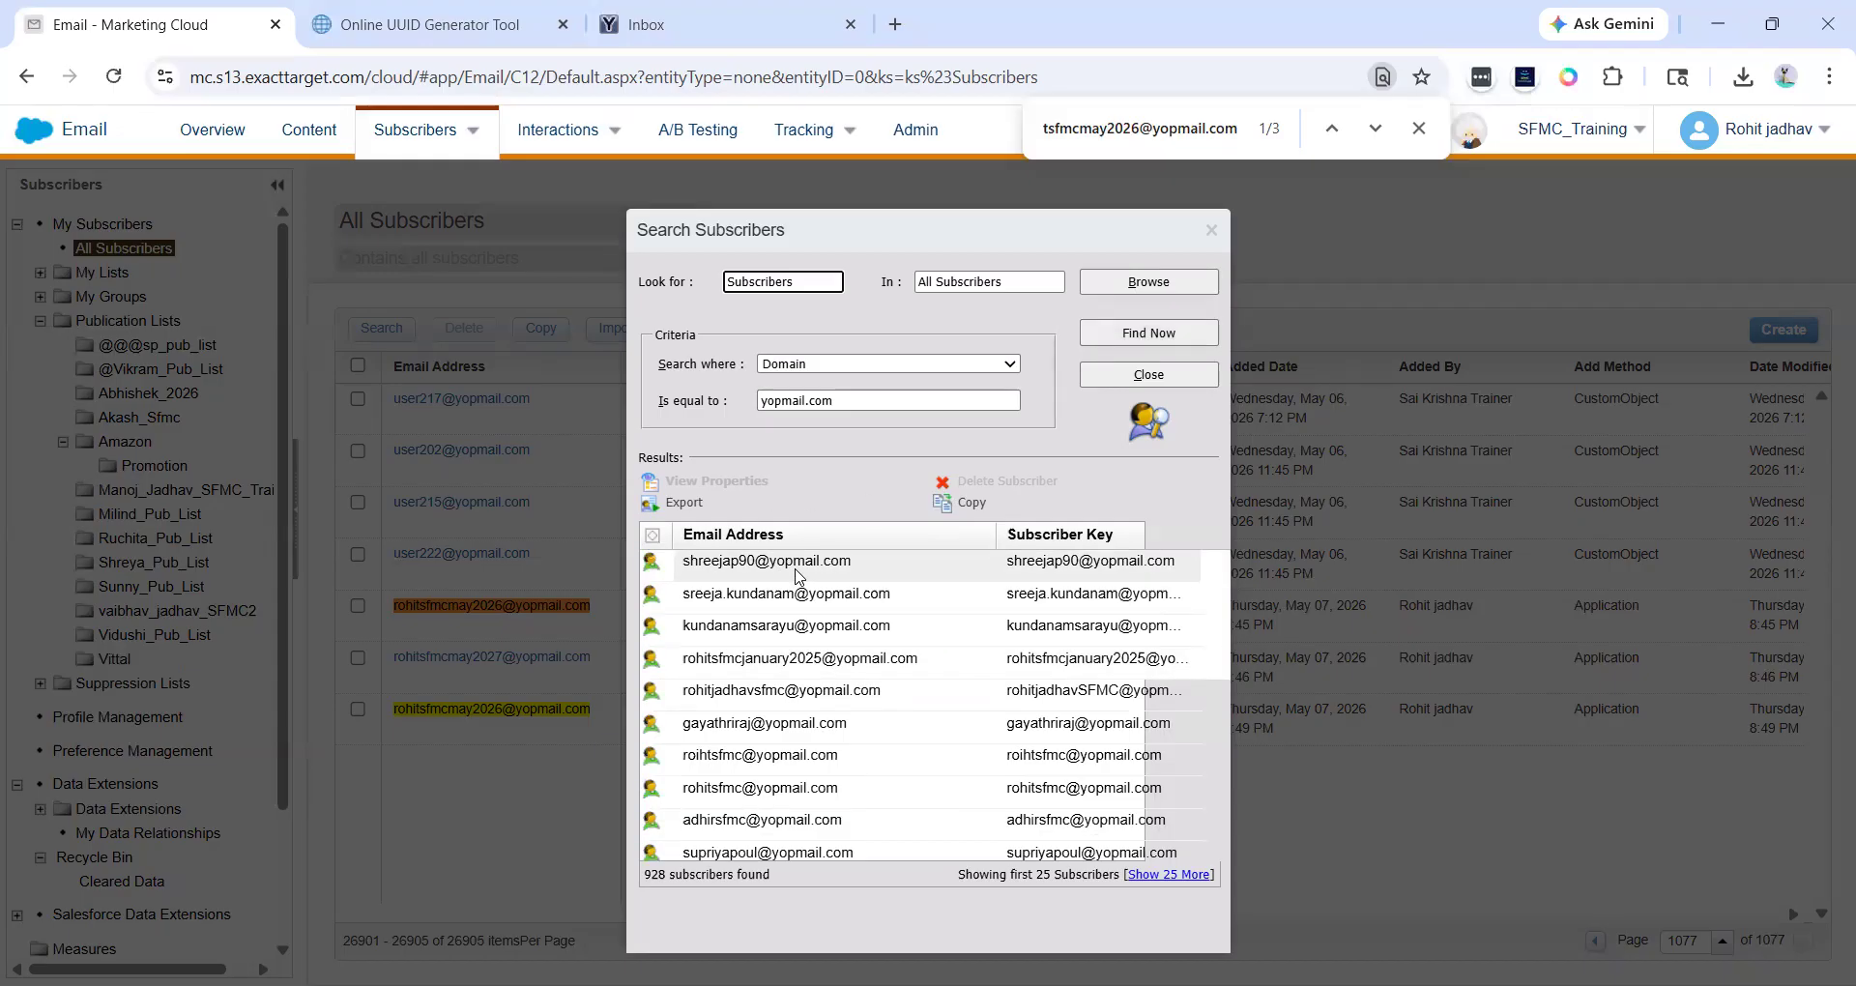
- Switch the search criterion to Subscriber Status and close the search dialog
drag(841, 401, 754, 401)
click(754, 401)
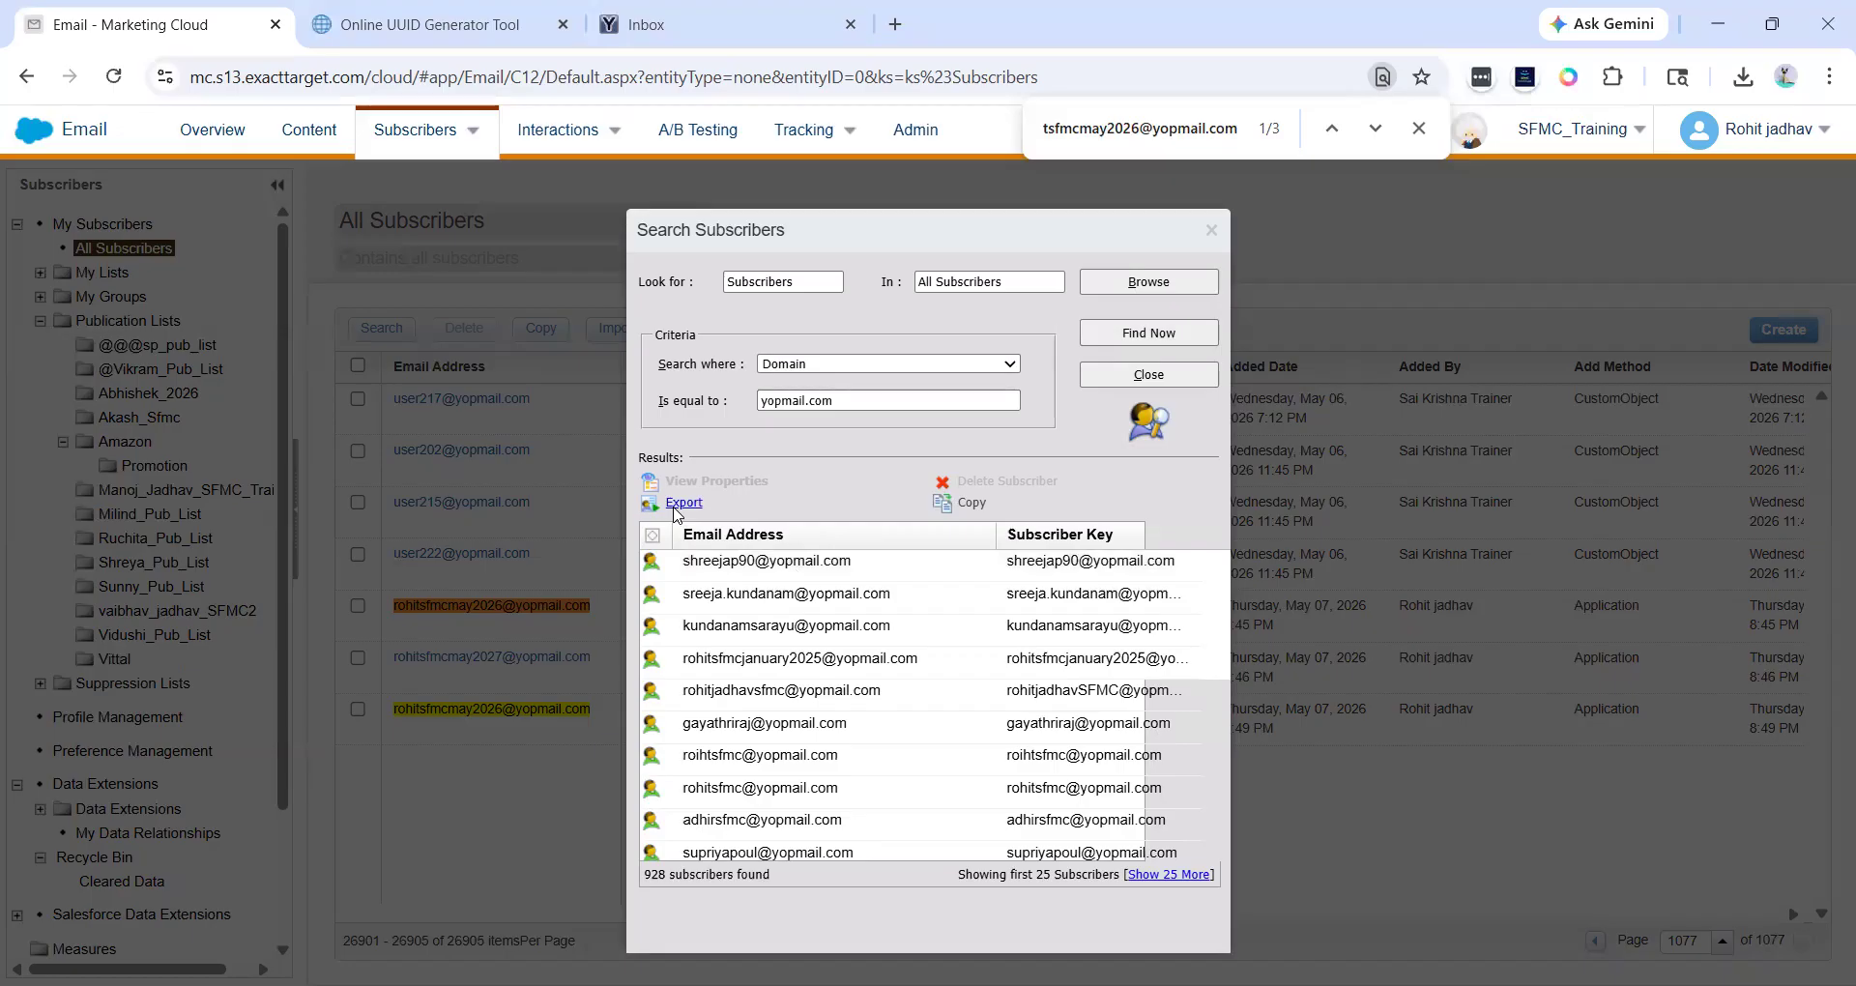
click(799, 366)
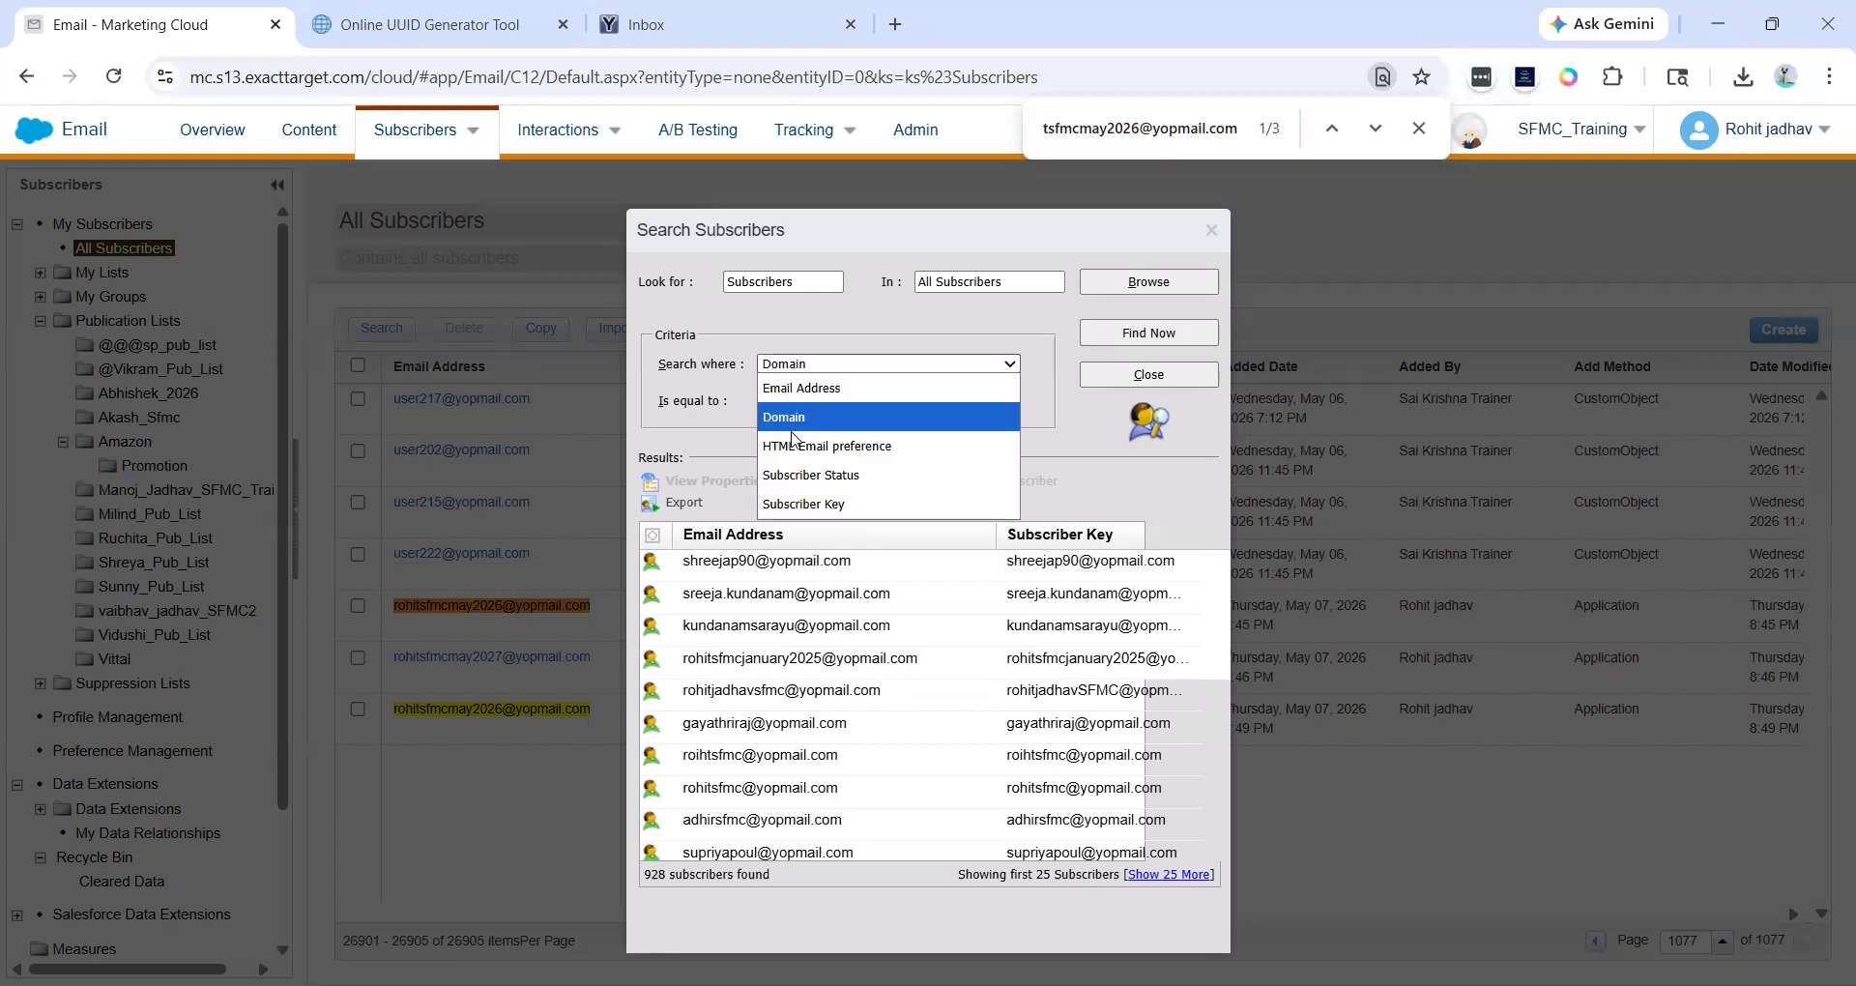
click(846, 484)
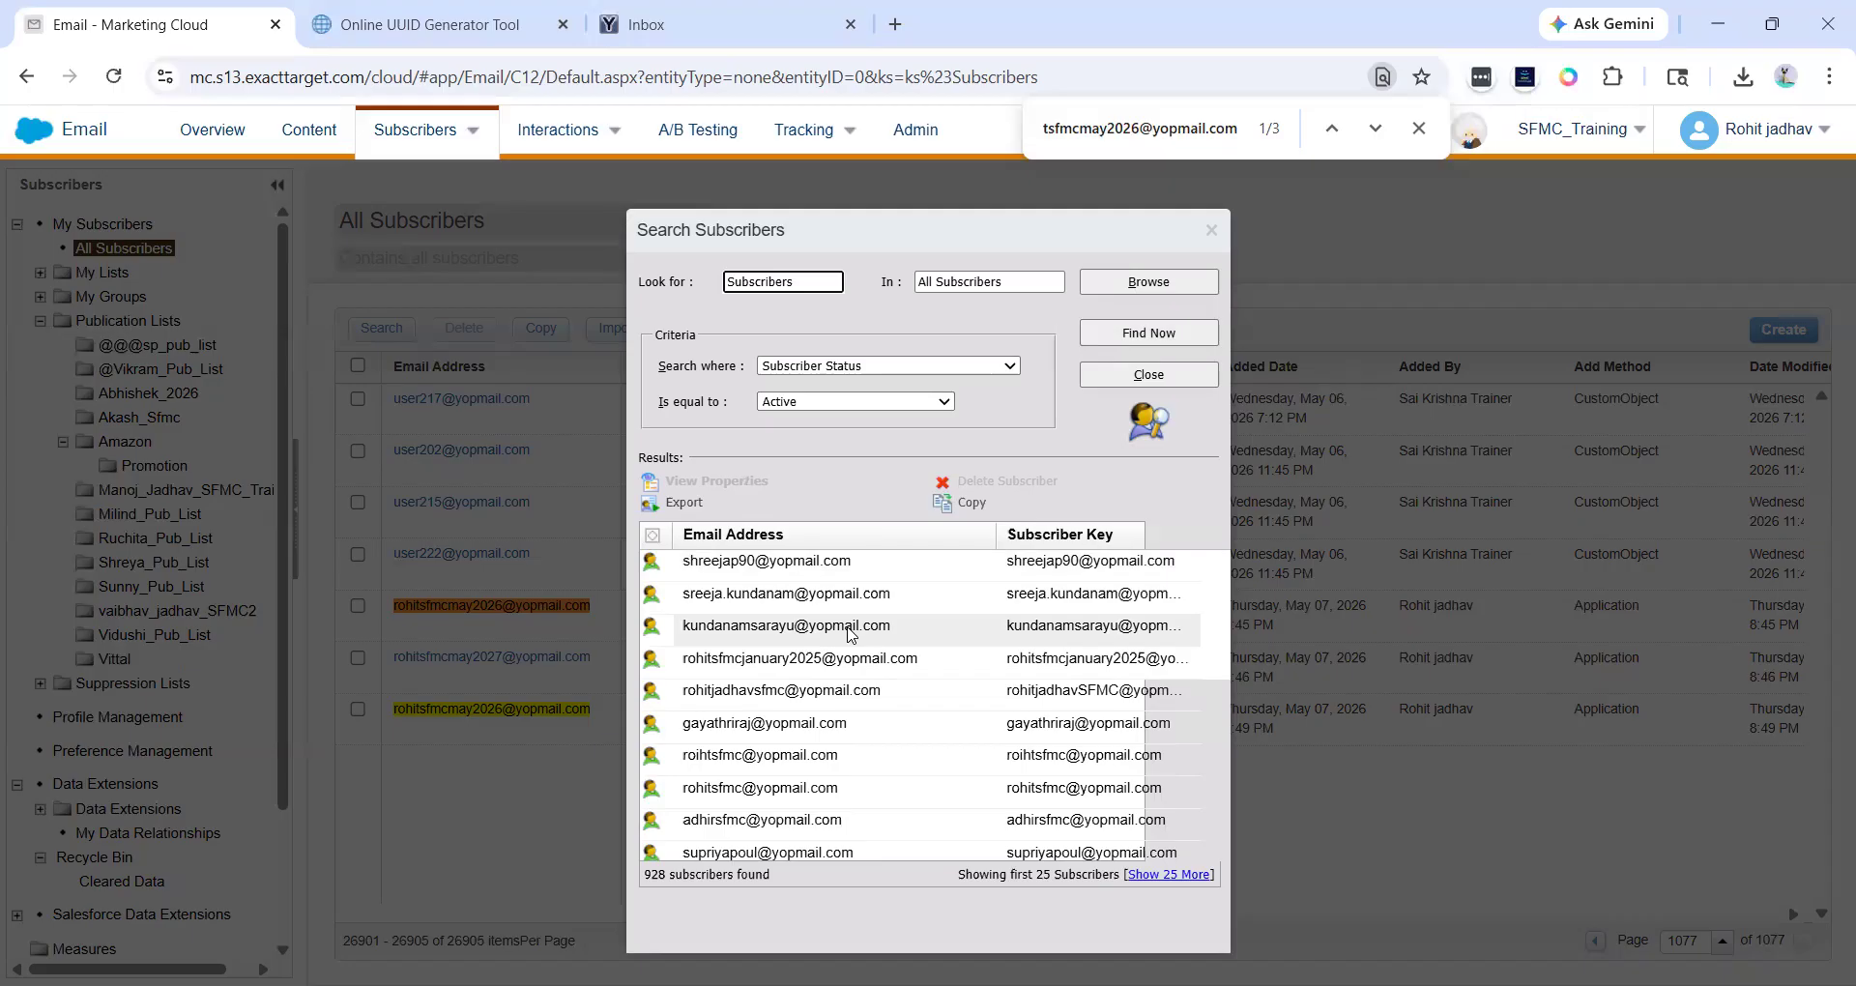
click(1211, 229)
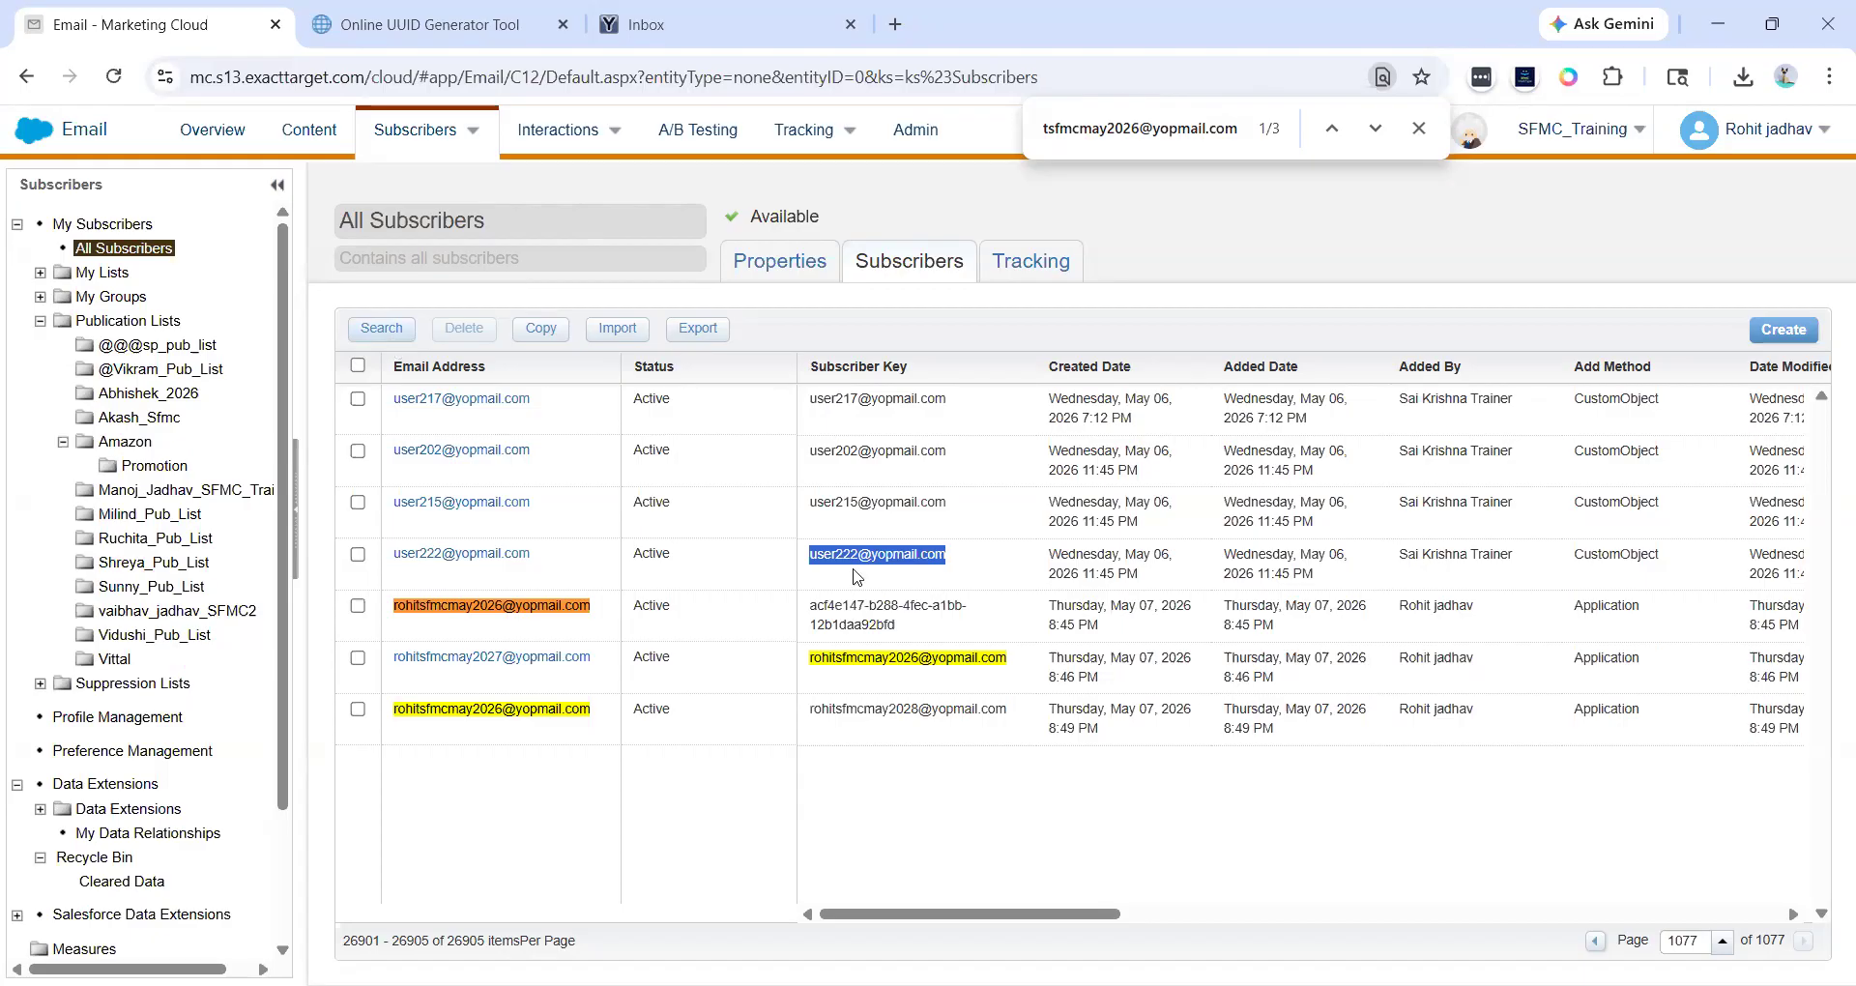
key(alt+Tab)
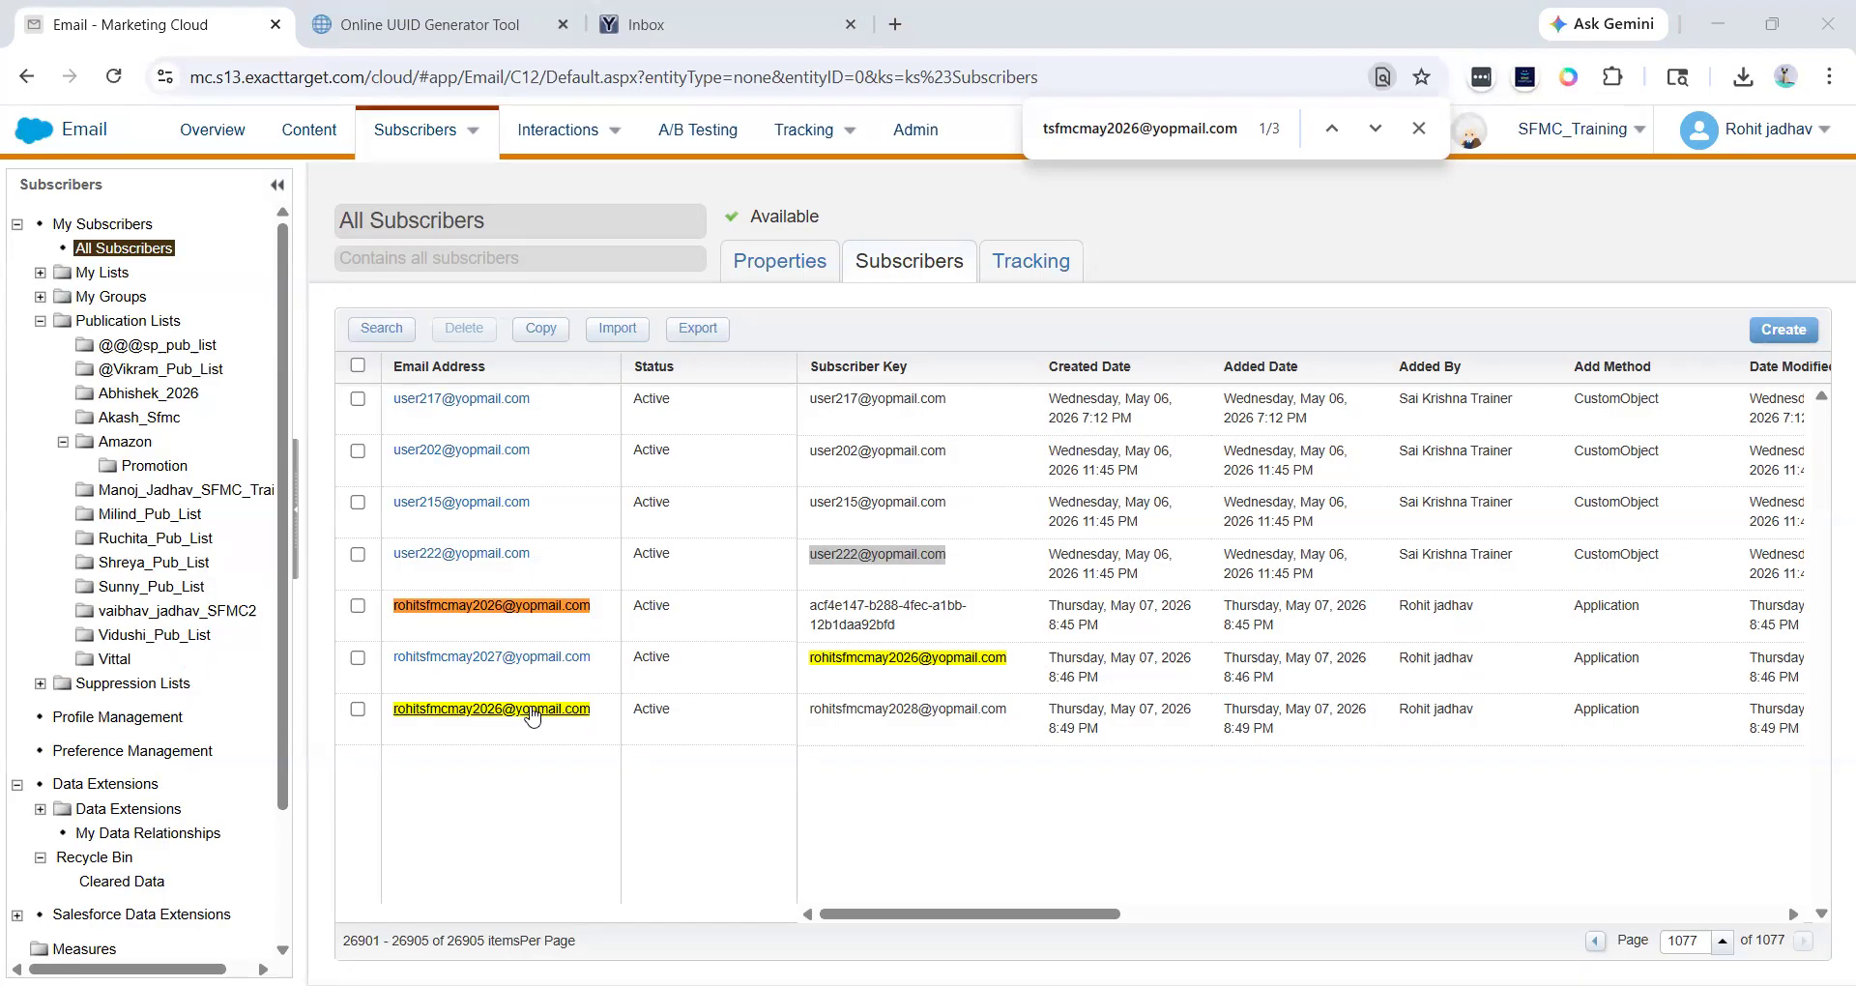
click(1123, 202)
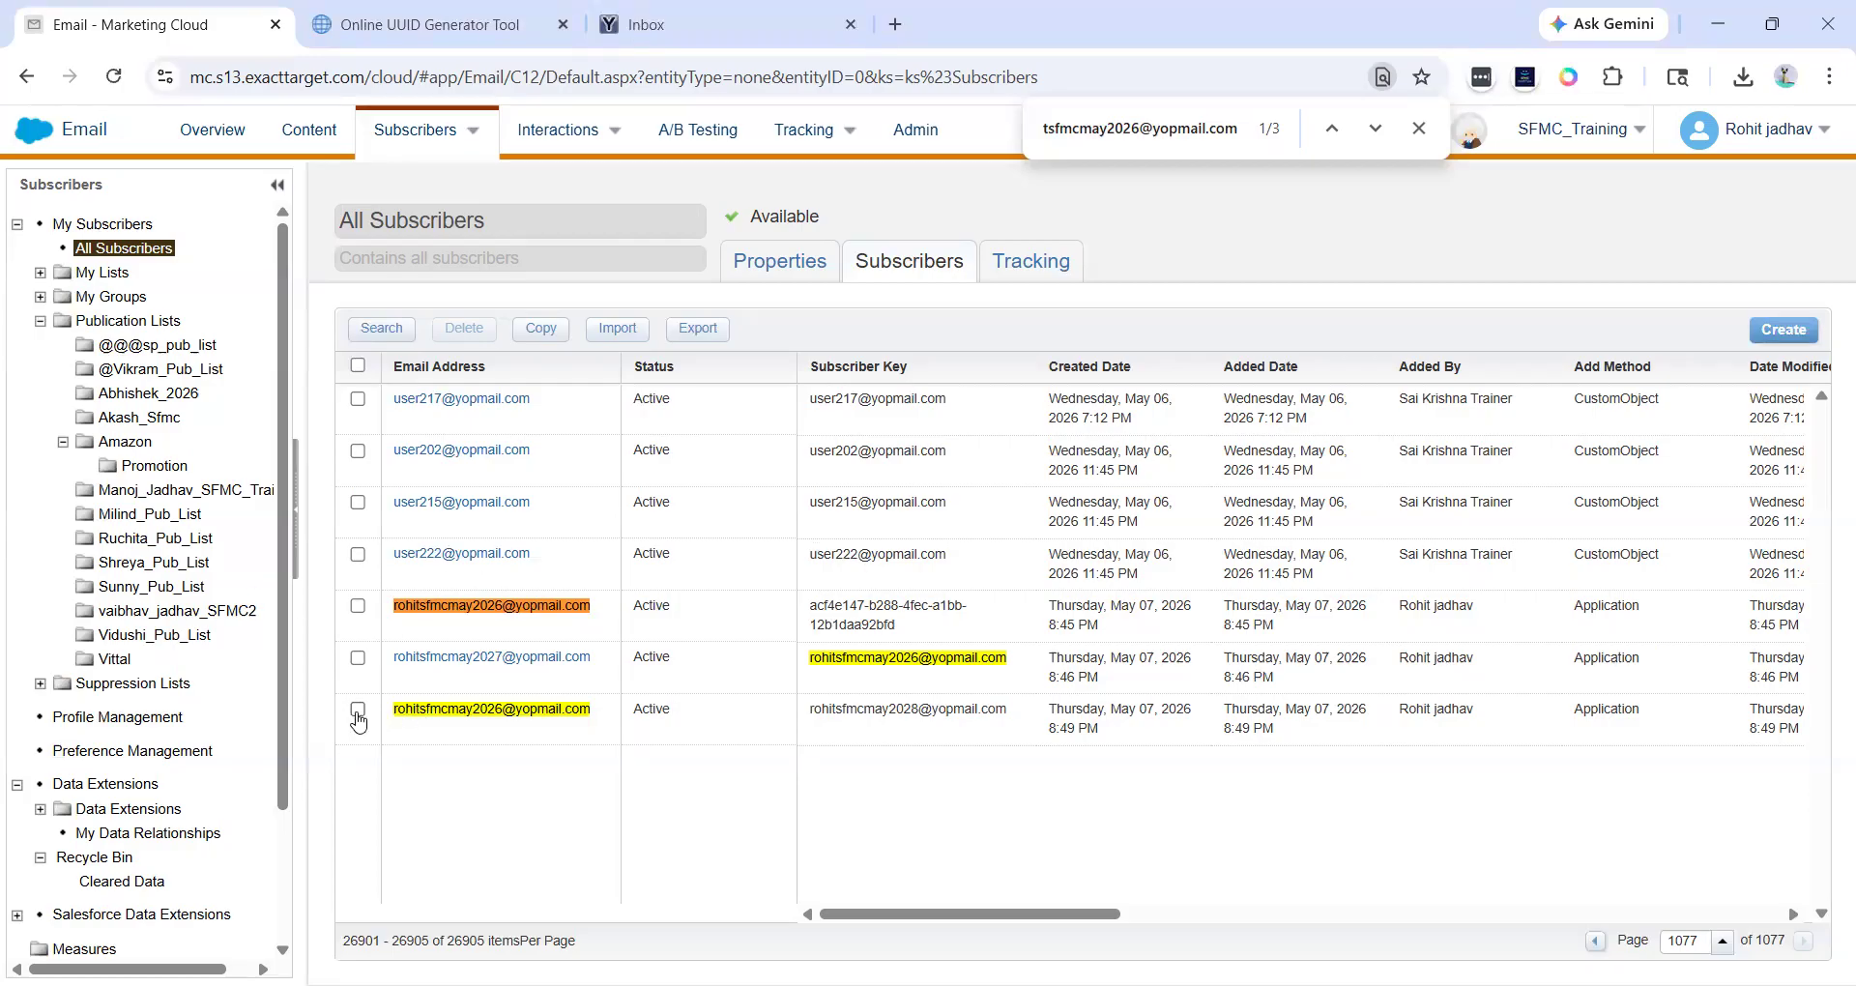
click(399, 331)
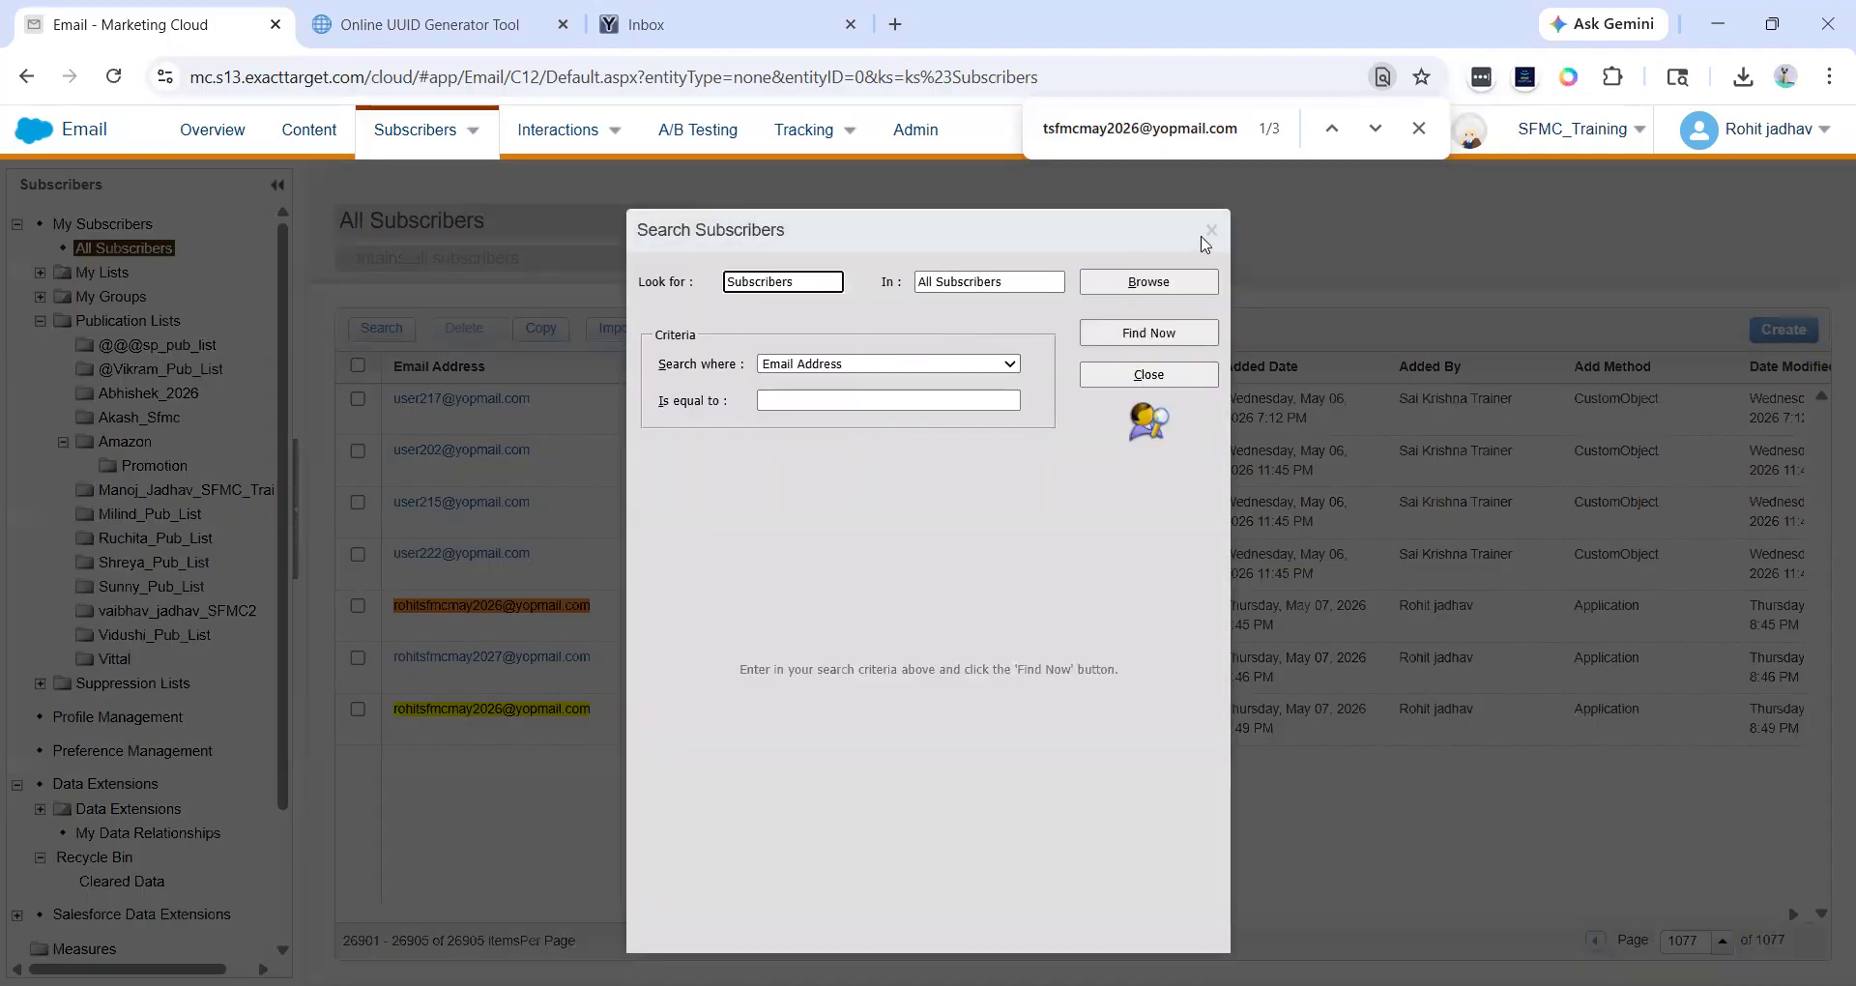
click(1210, 230)
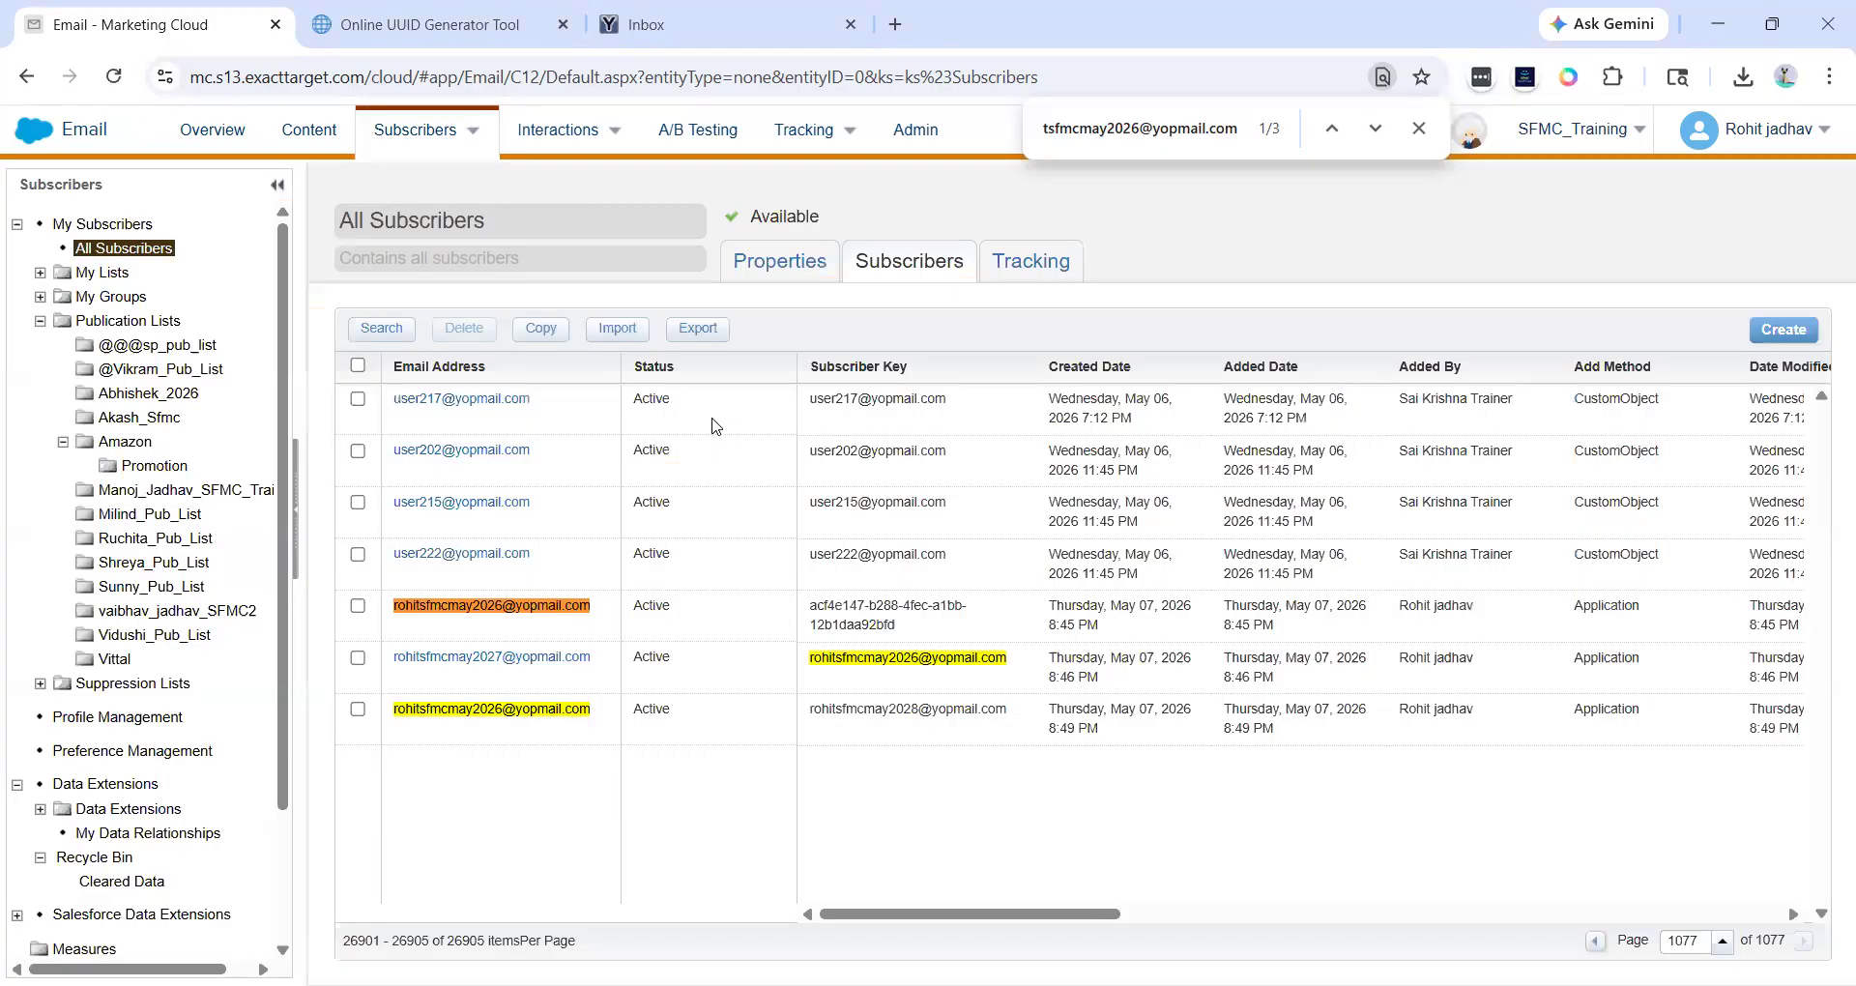
- Select the two newest subscribers with e-mail-style subscriber keys and delete them from the list
click(358, 712)
click(359, 659)
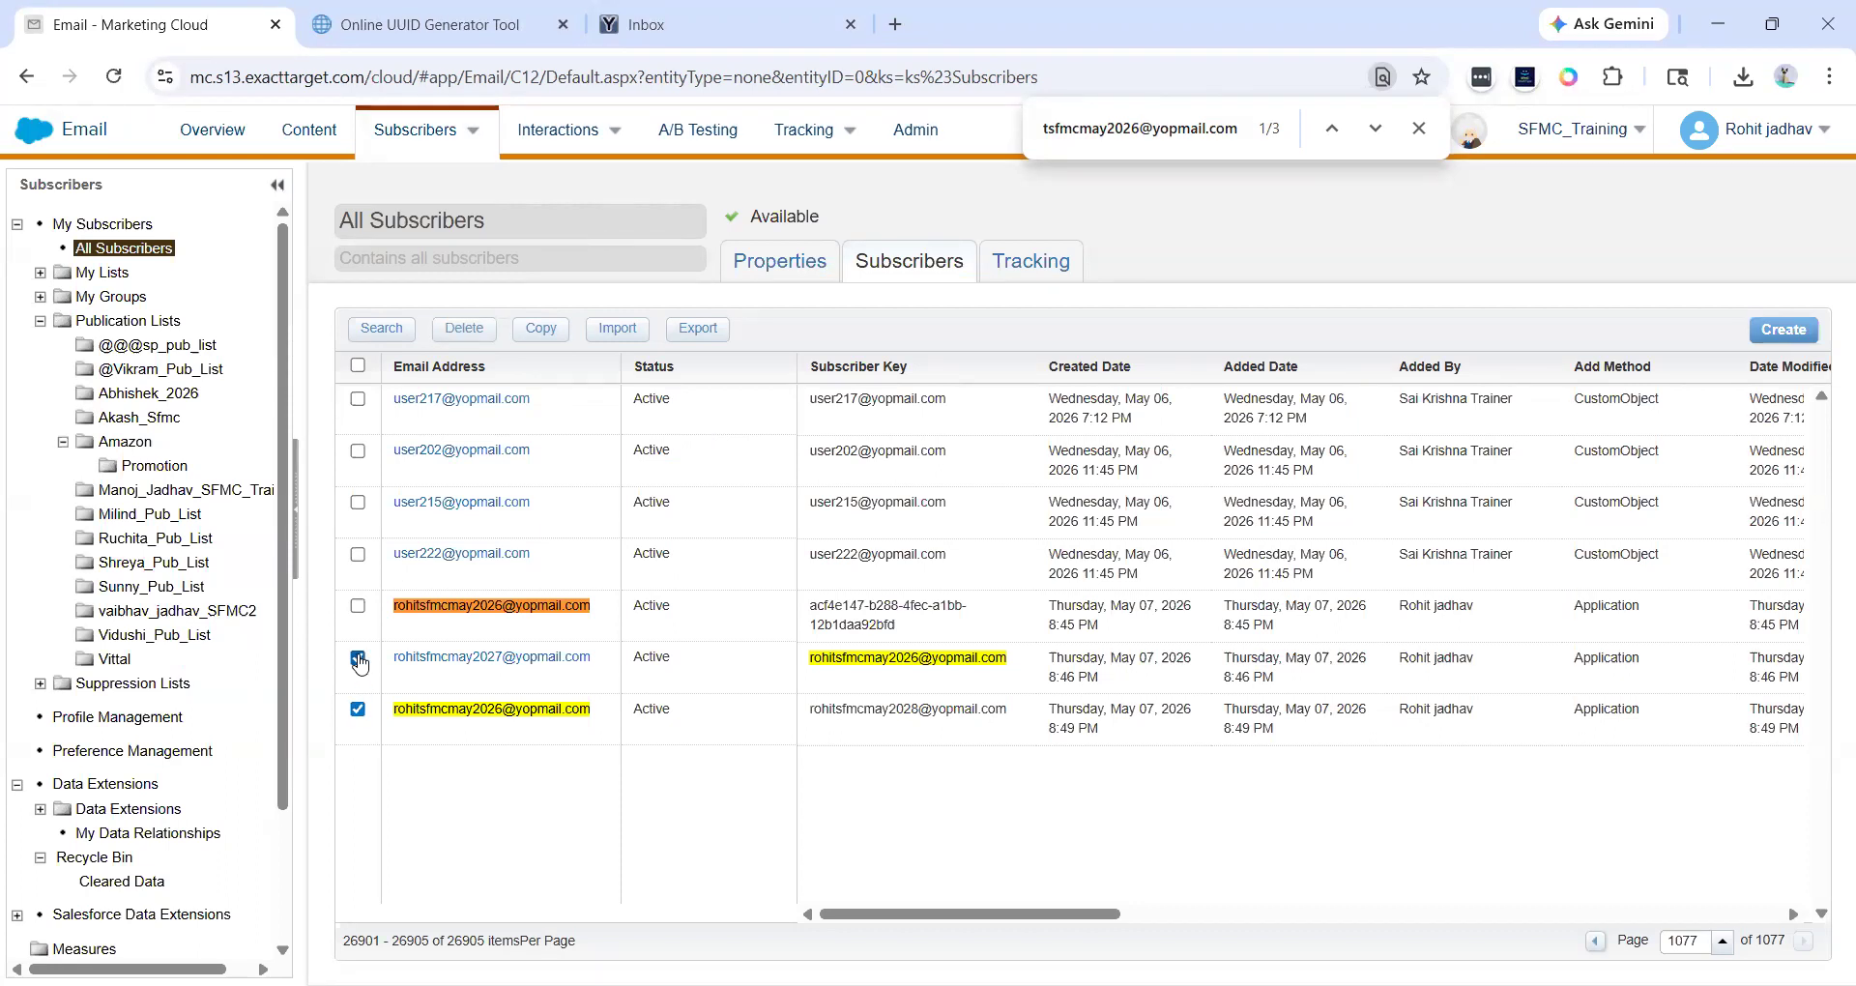
click(468, 328)
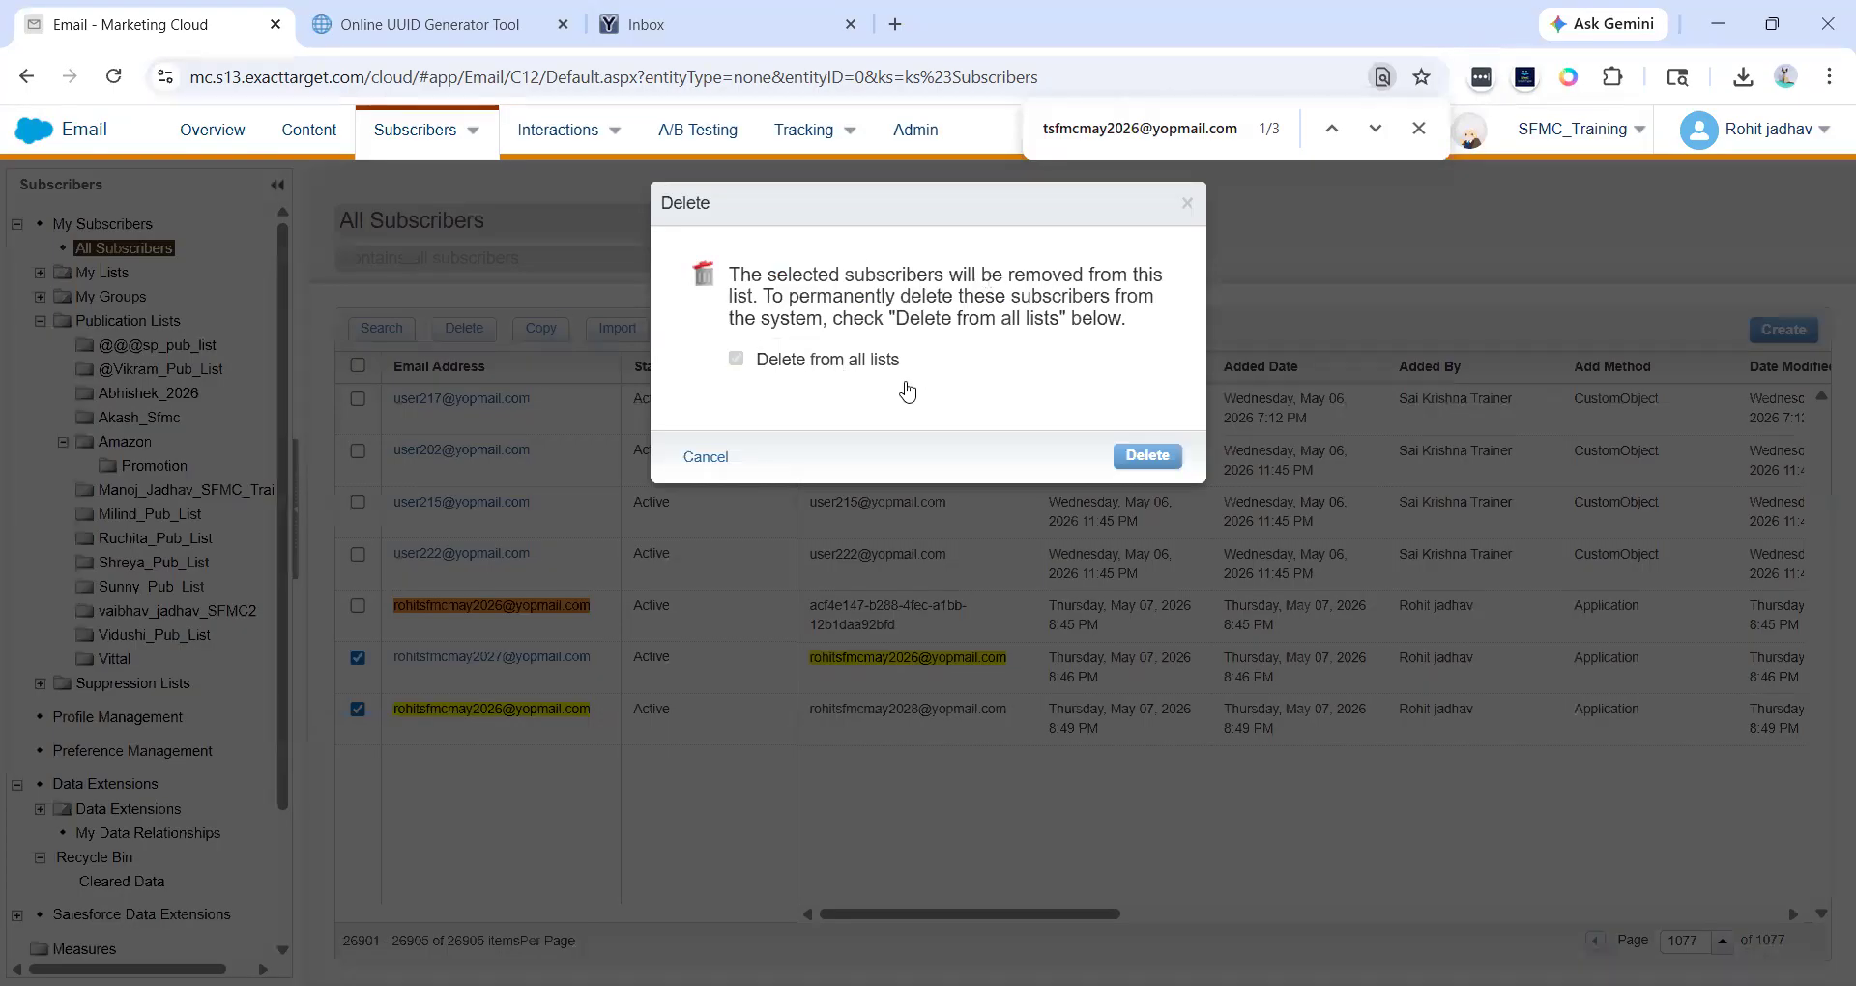
click(1151, 455)
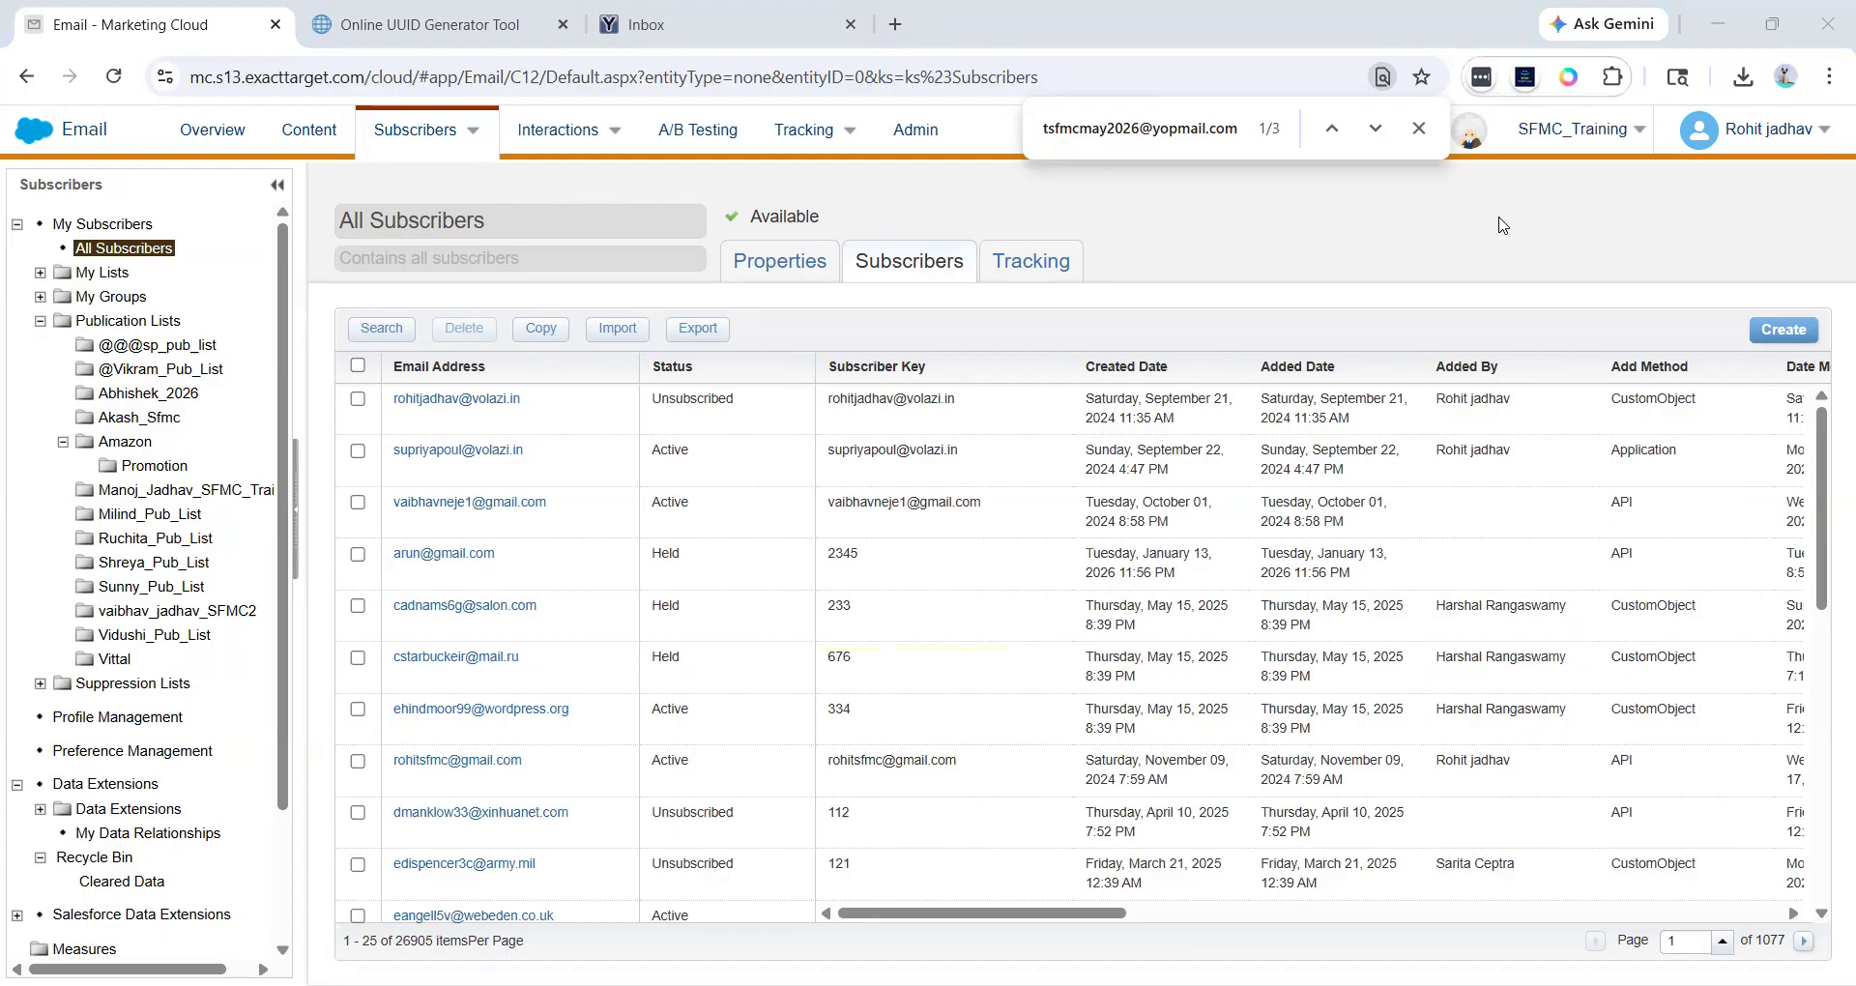
- Open the Create Subscriber wizard and enter an existing yopmail e-mail address as the subscriber key
click(1754, 339)
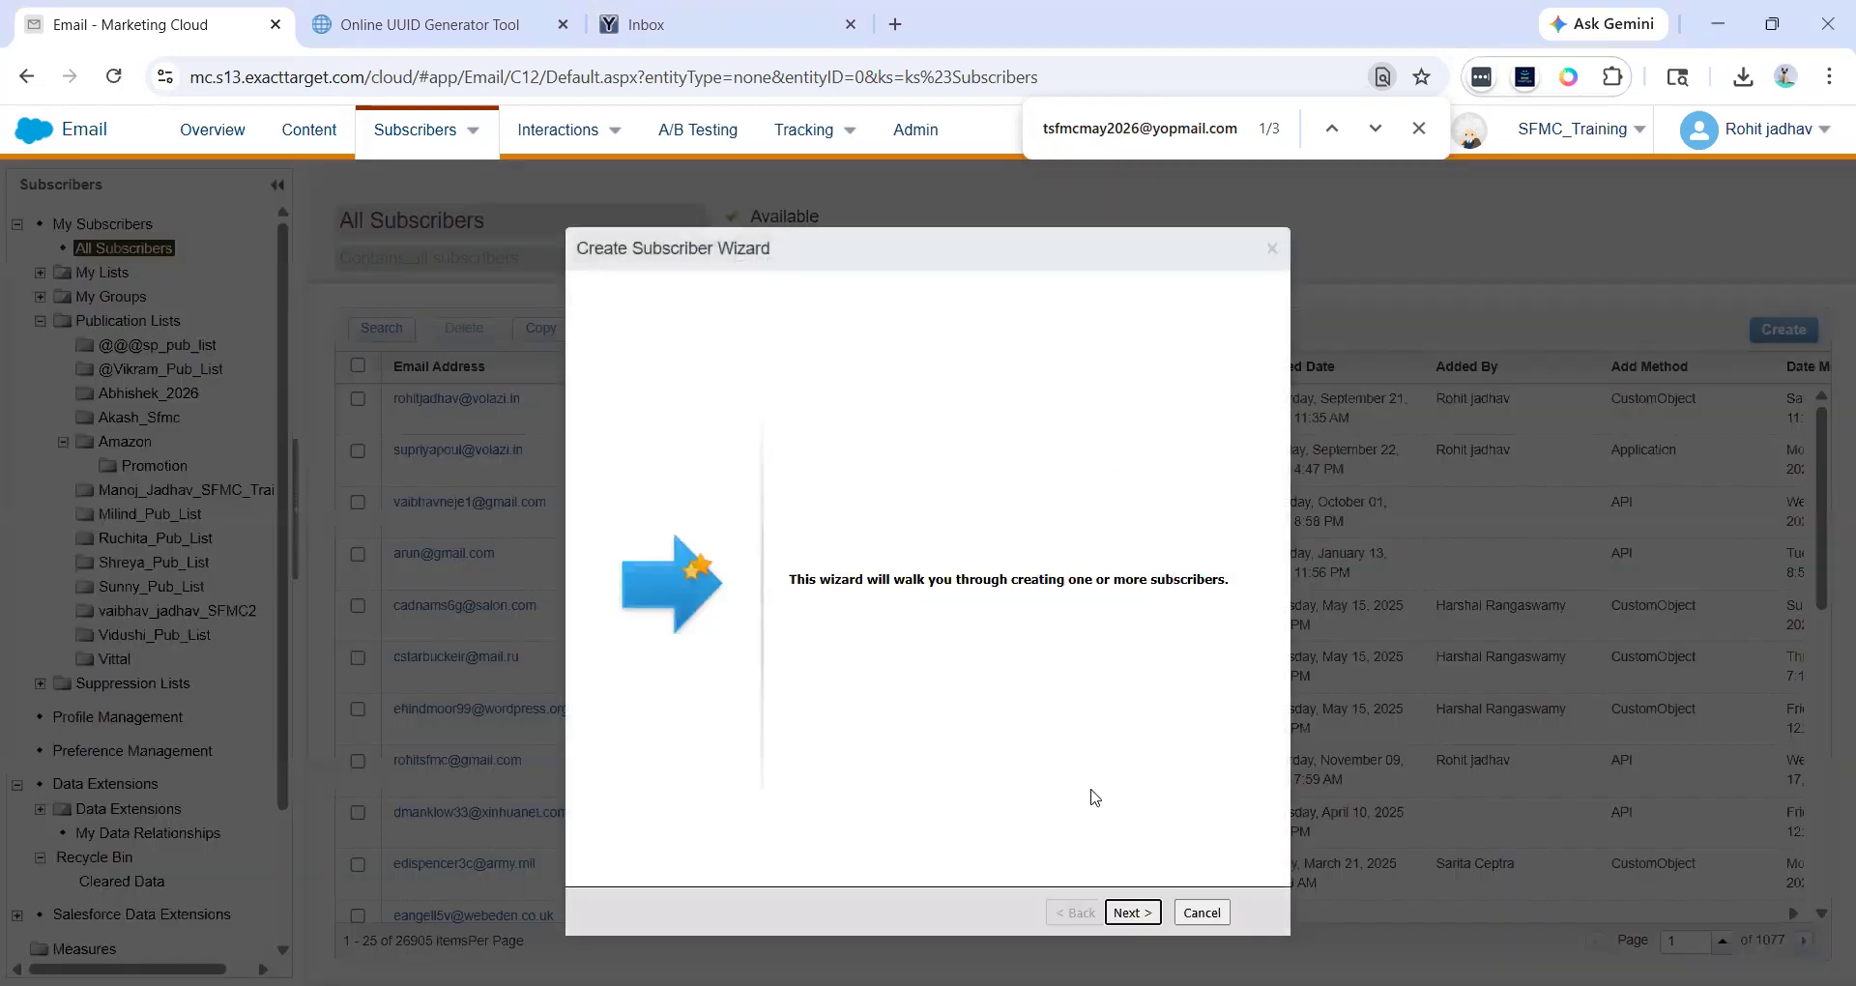
click(1129, 912)
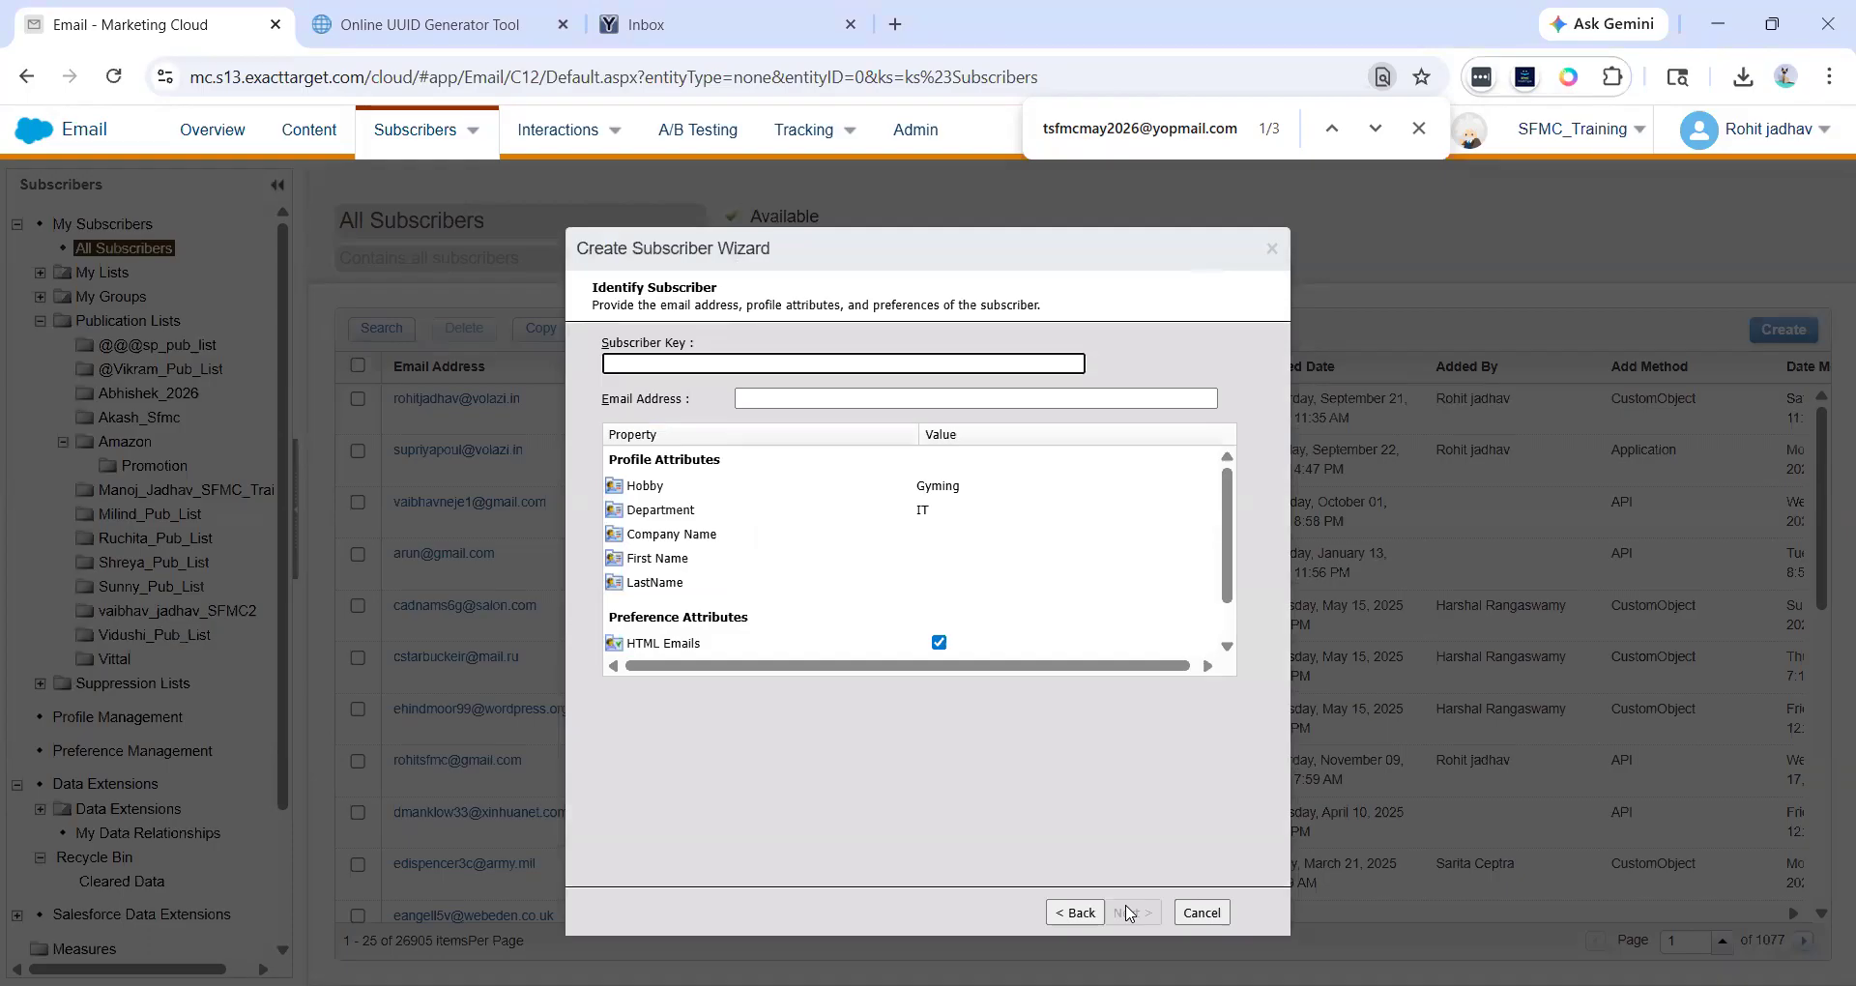
click(697, 368)
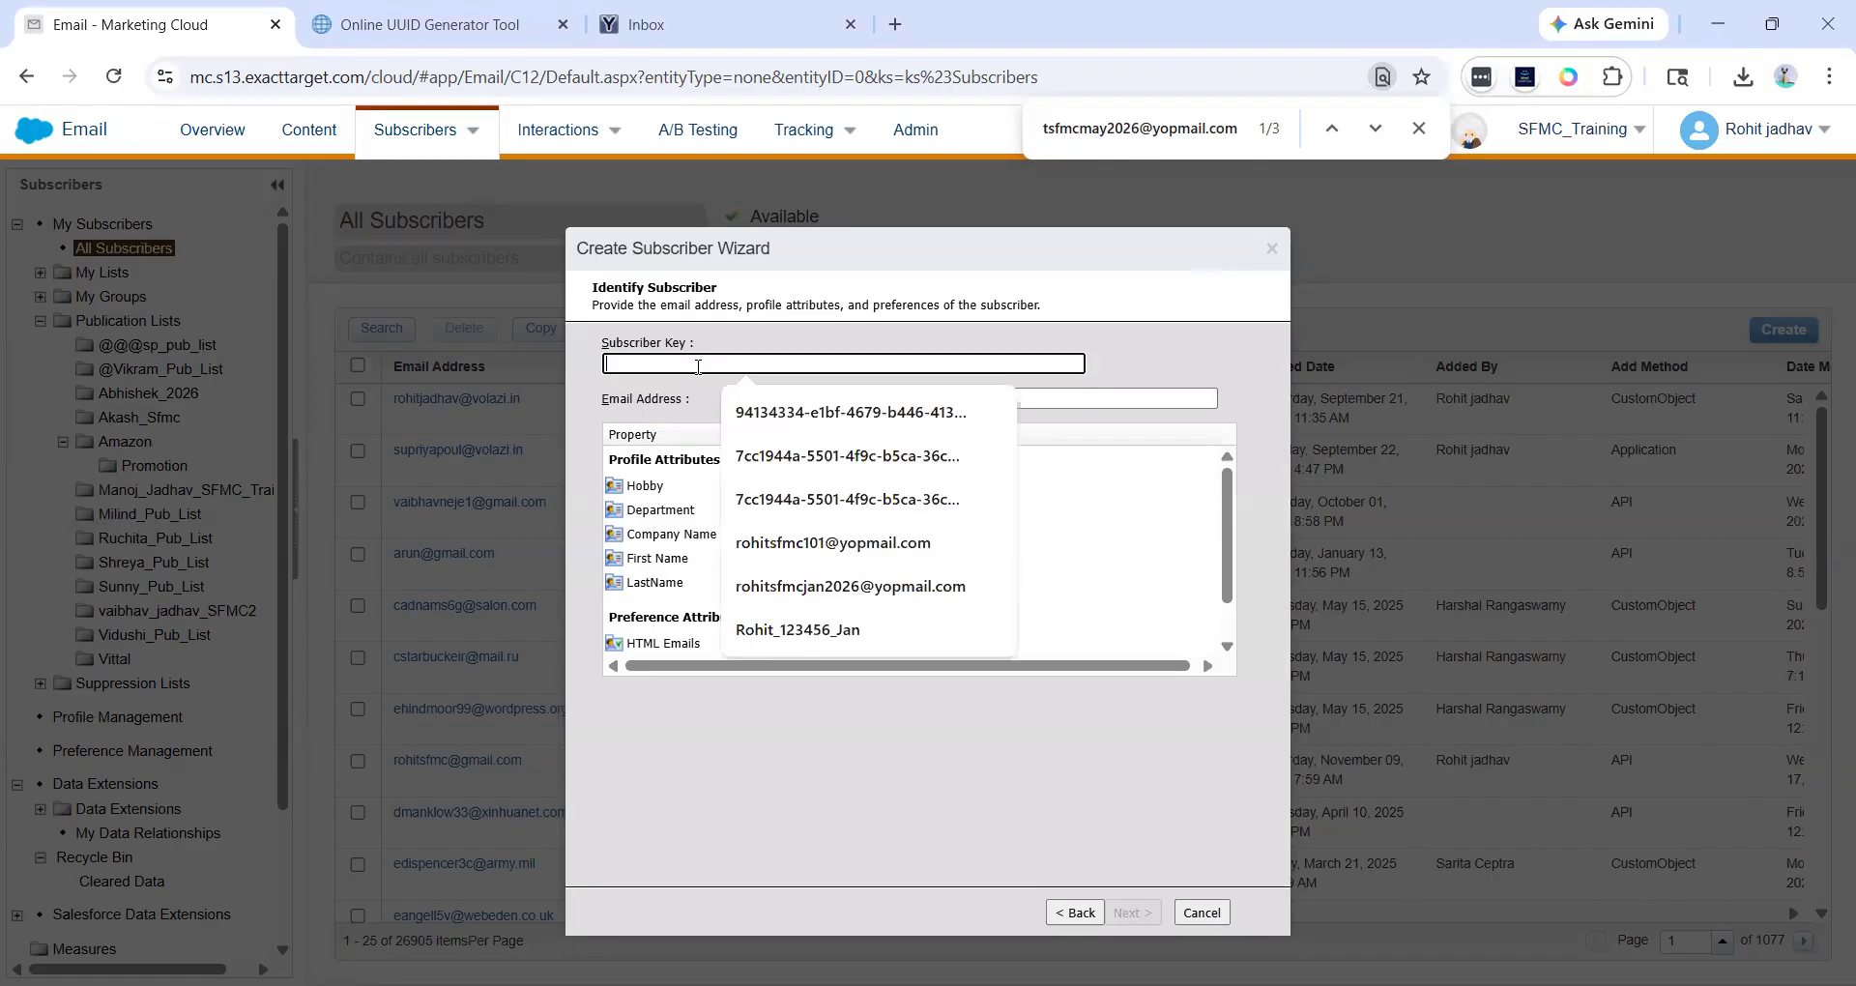
click(1130, 366)
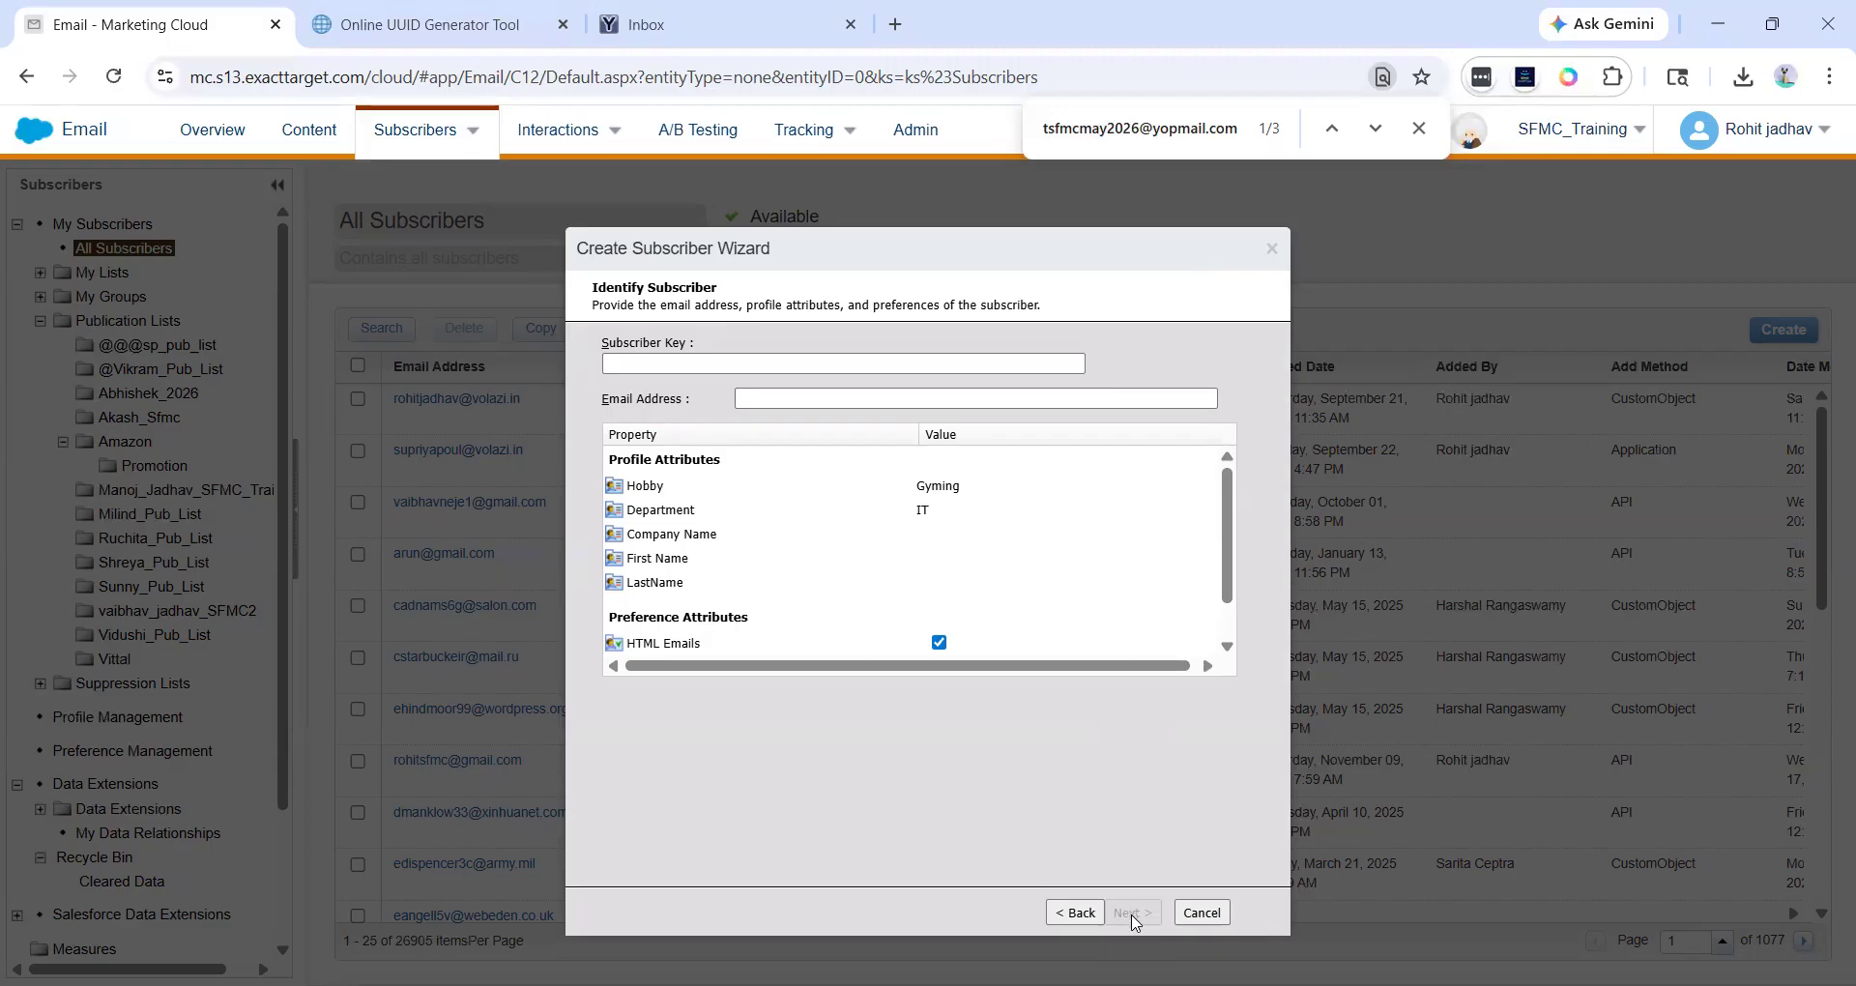
click(847, 394)
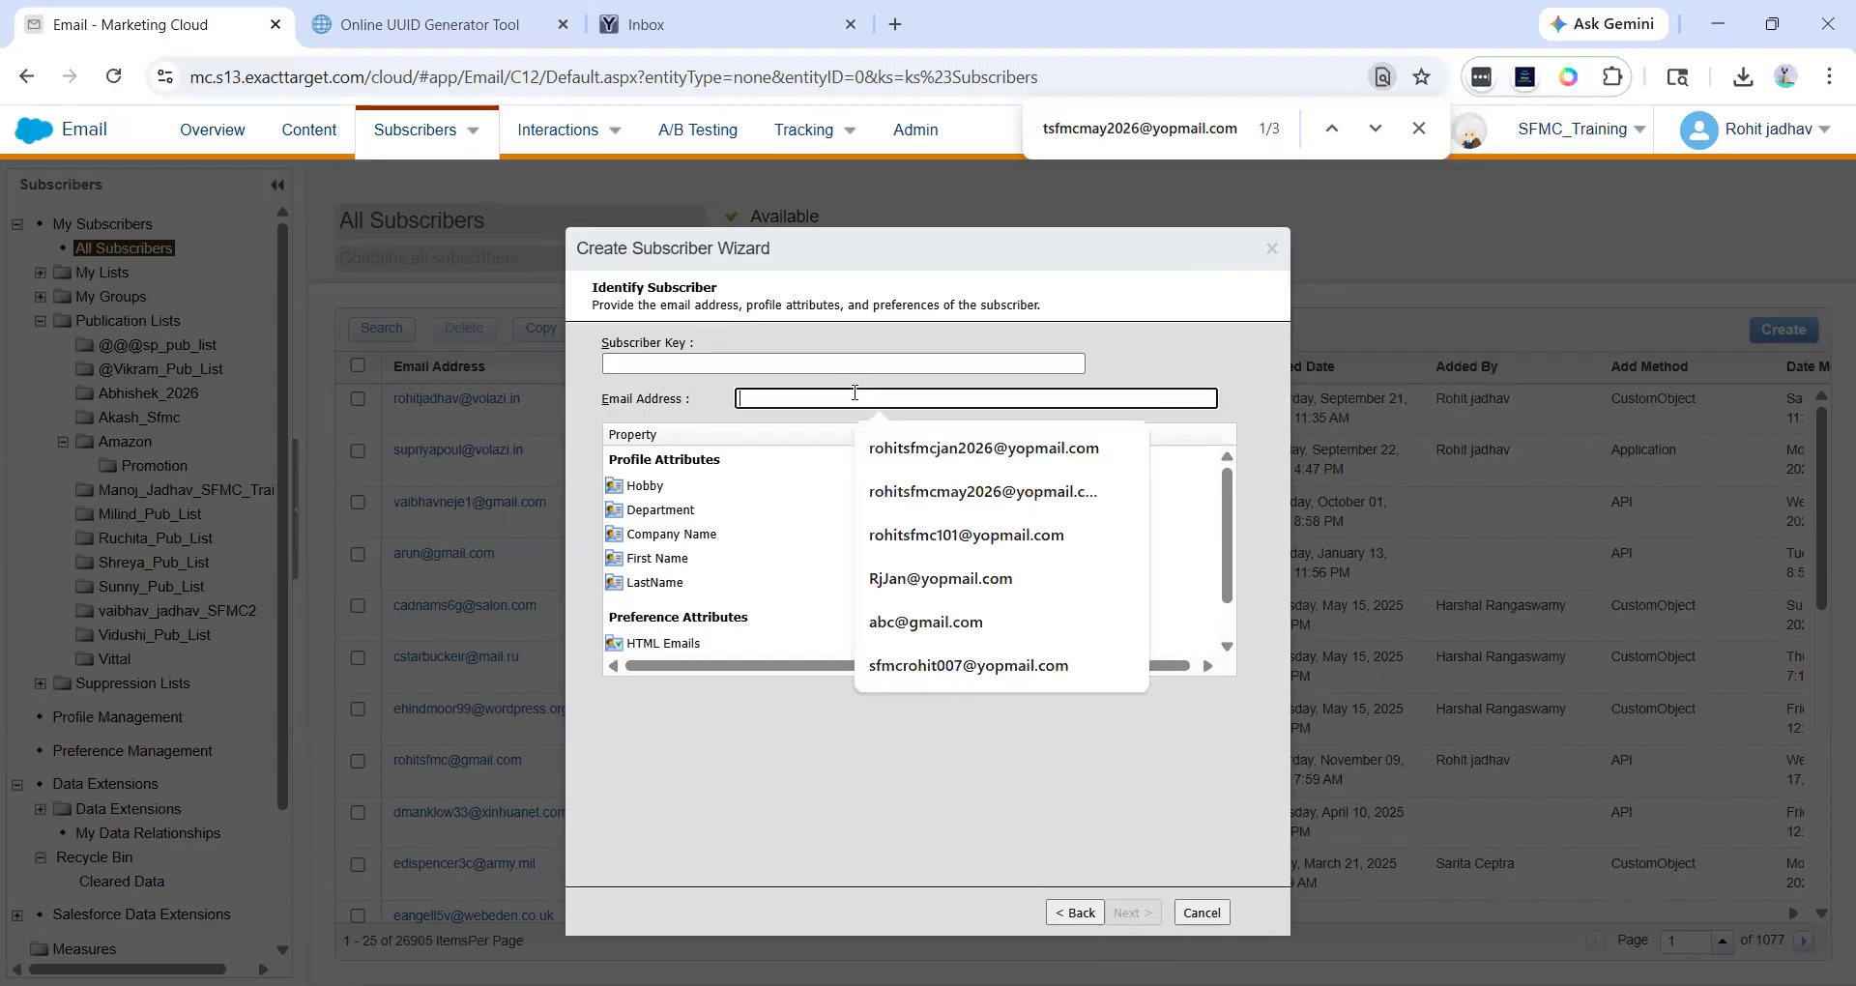
click(907, 439)
click(955, 763)
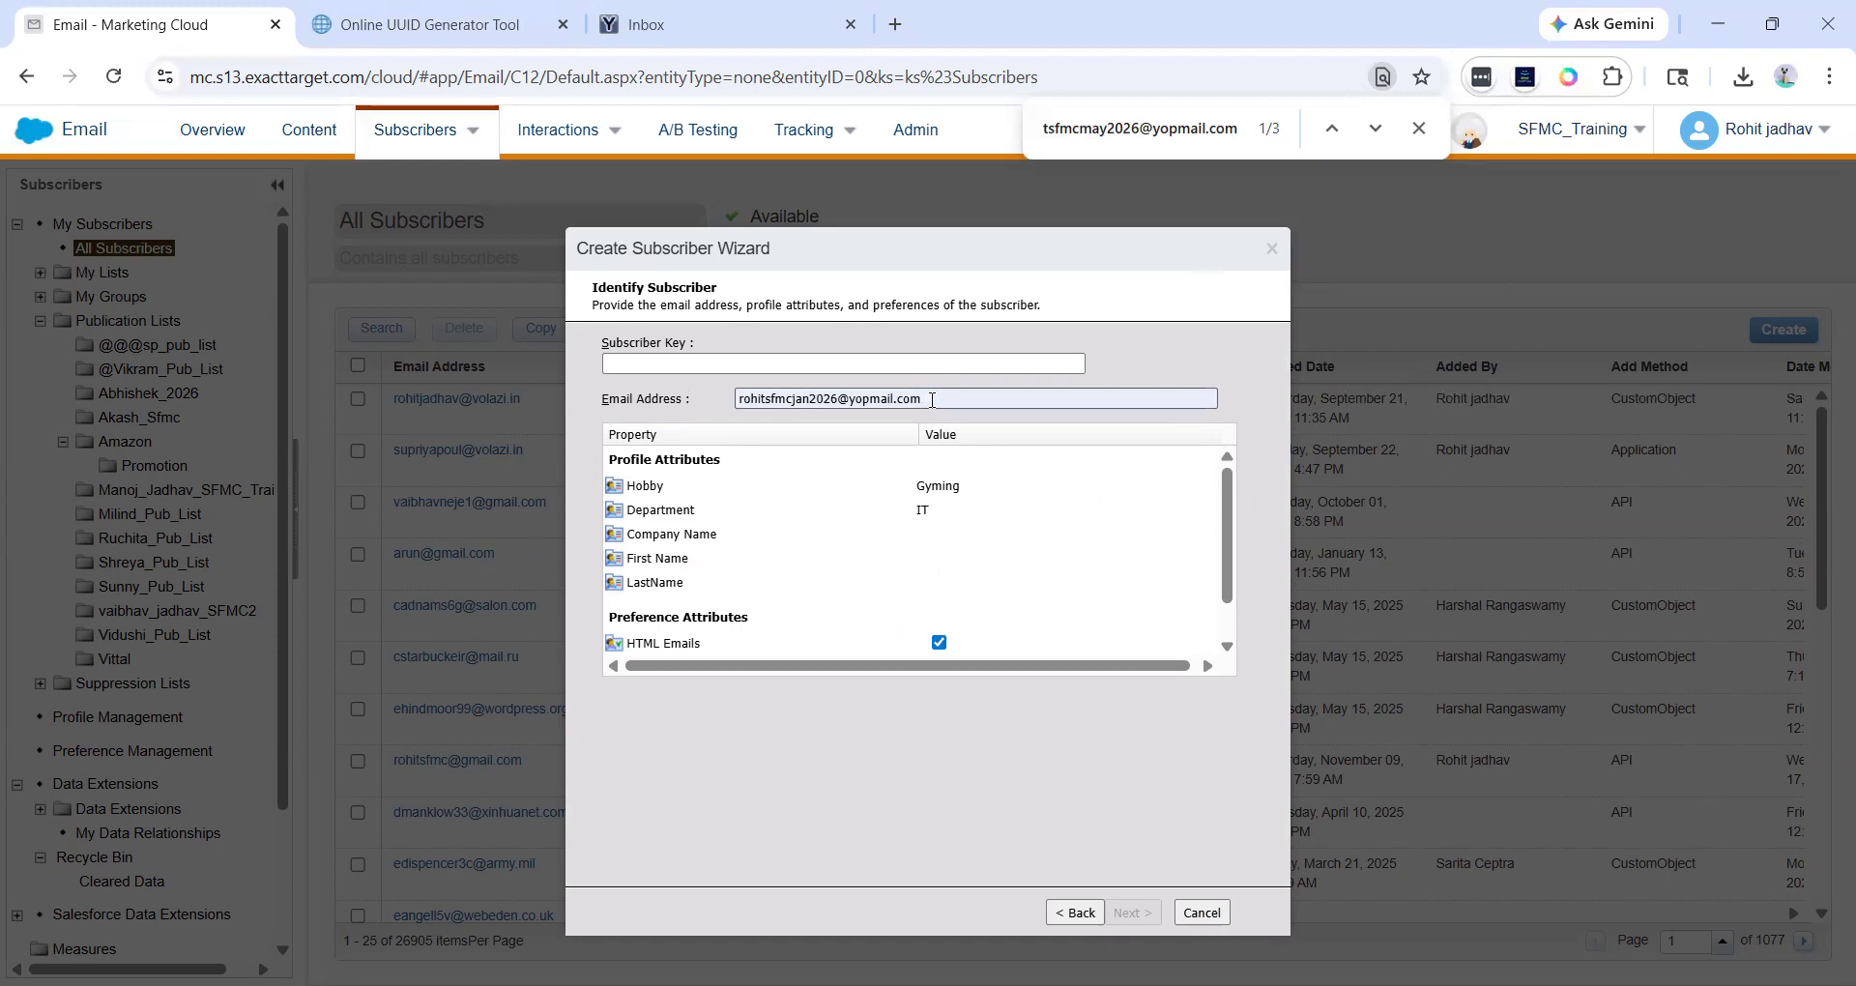
drag(926, 398, 738, 392)
key(ctrl+x)
click(739, 364)
key(ctrl+v)
click(930, 762)
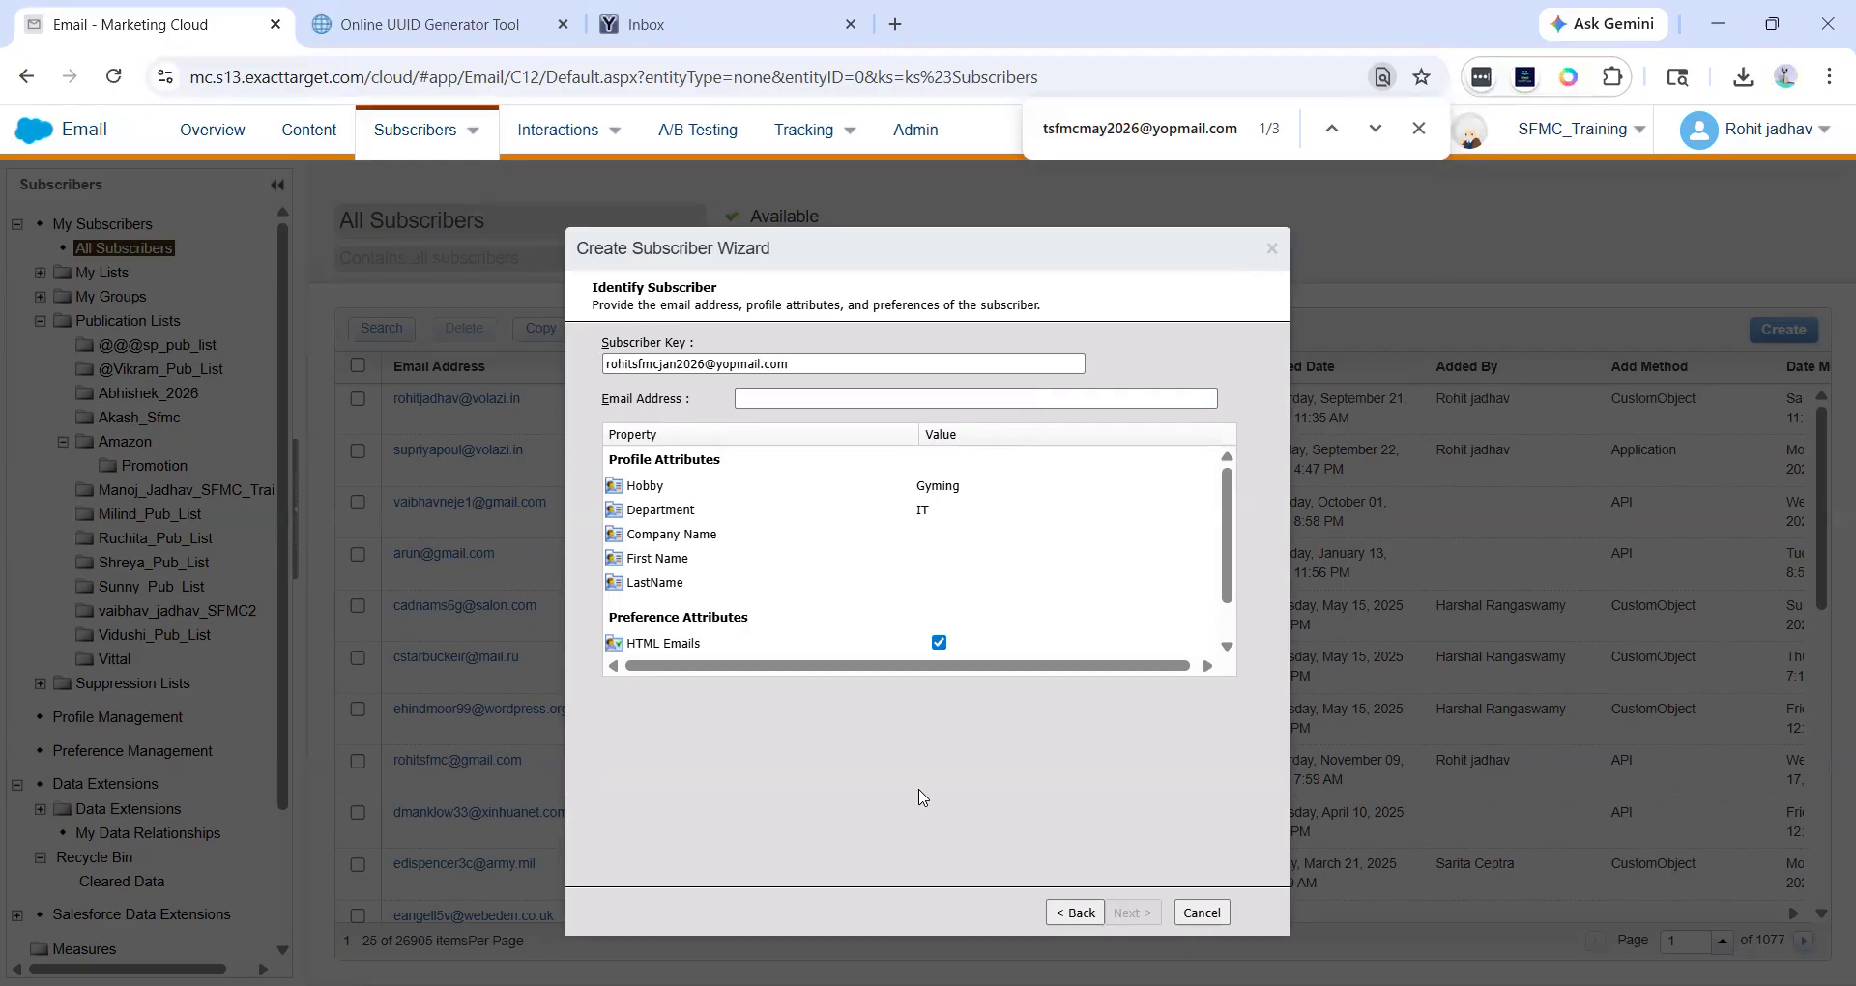
- Fill in the same address as the e-mail address and cancel the wizard
click(785, 399)
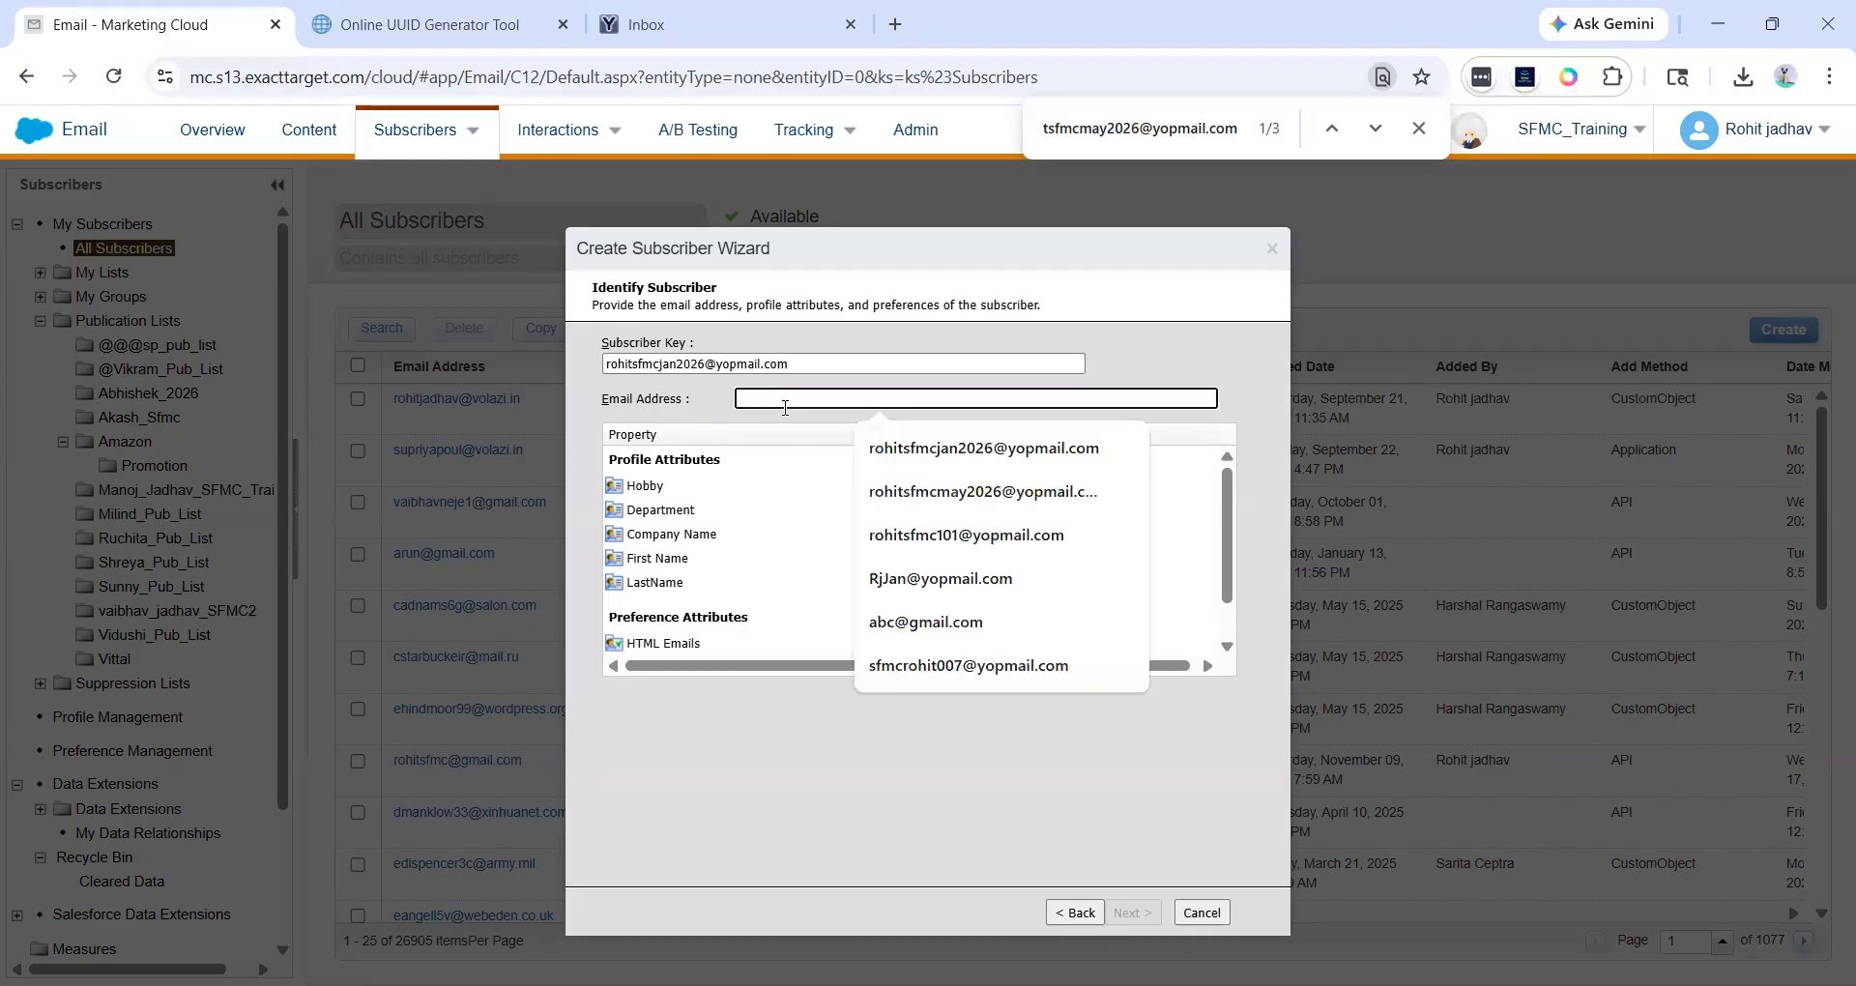
key(Down)
key(Return)
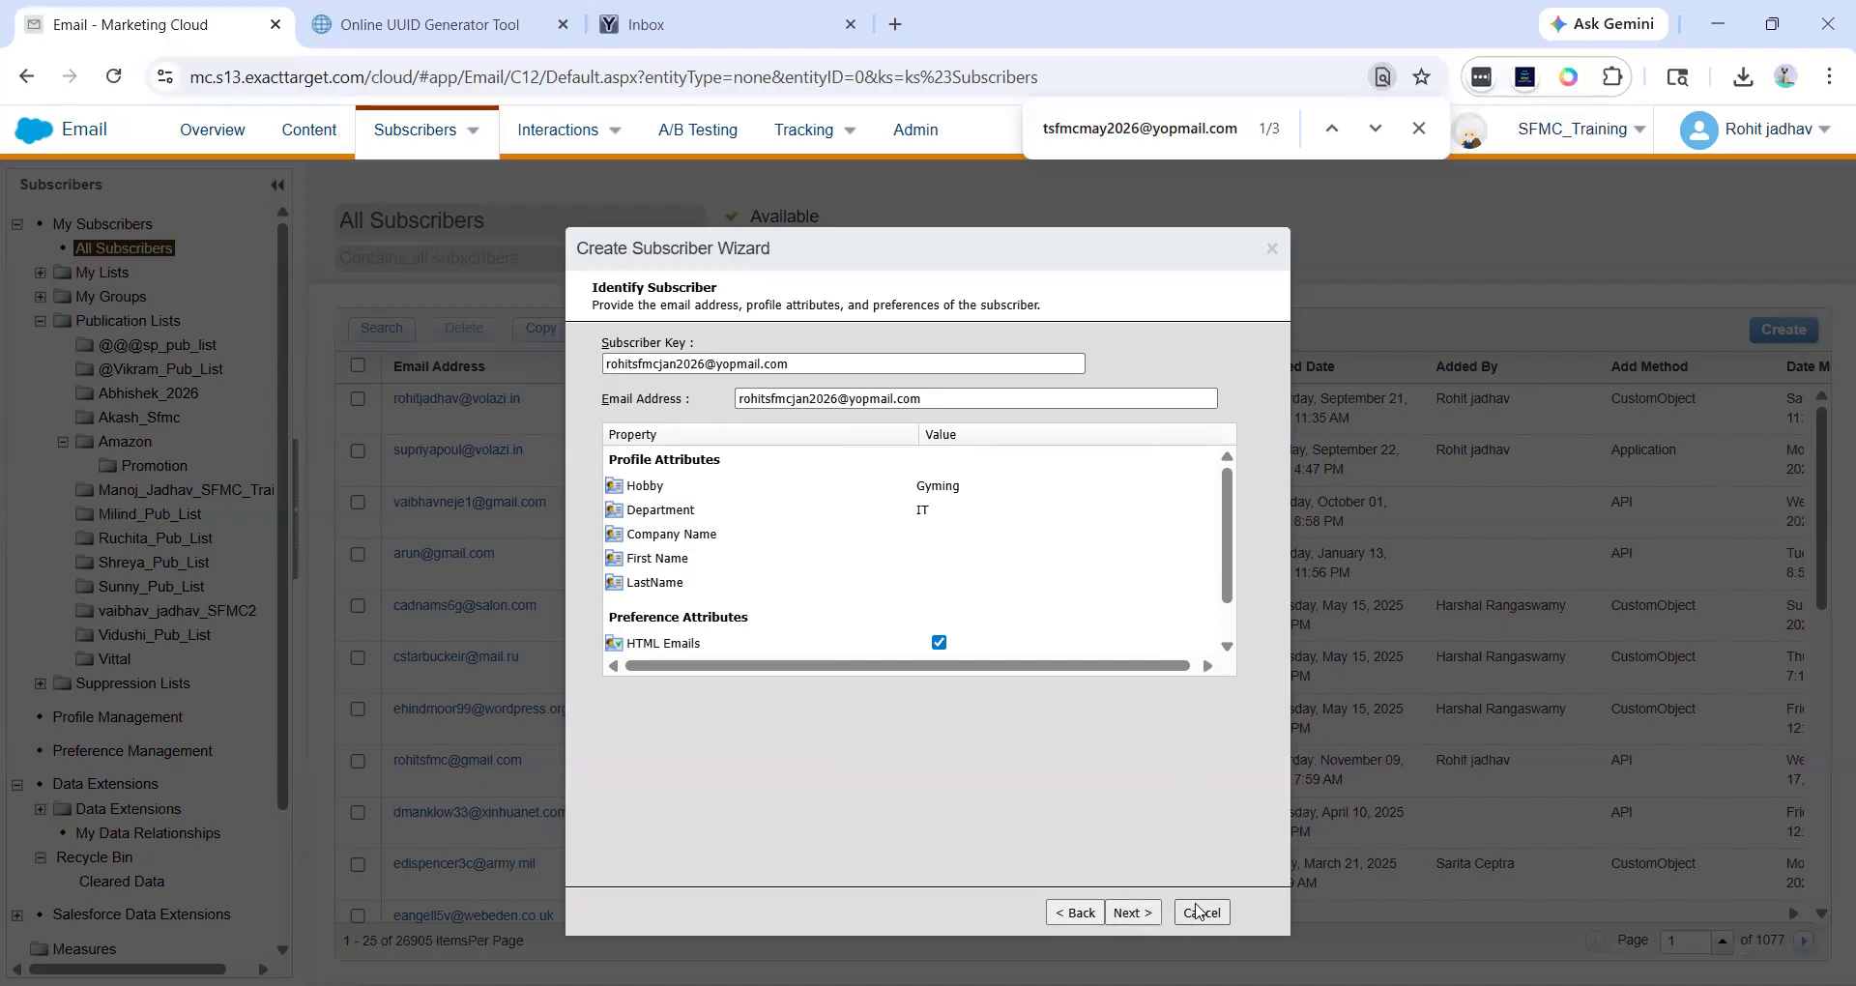
click(1197, 912)
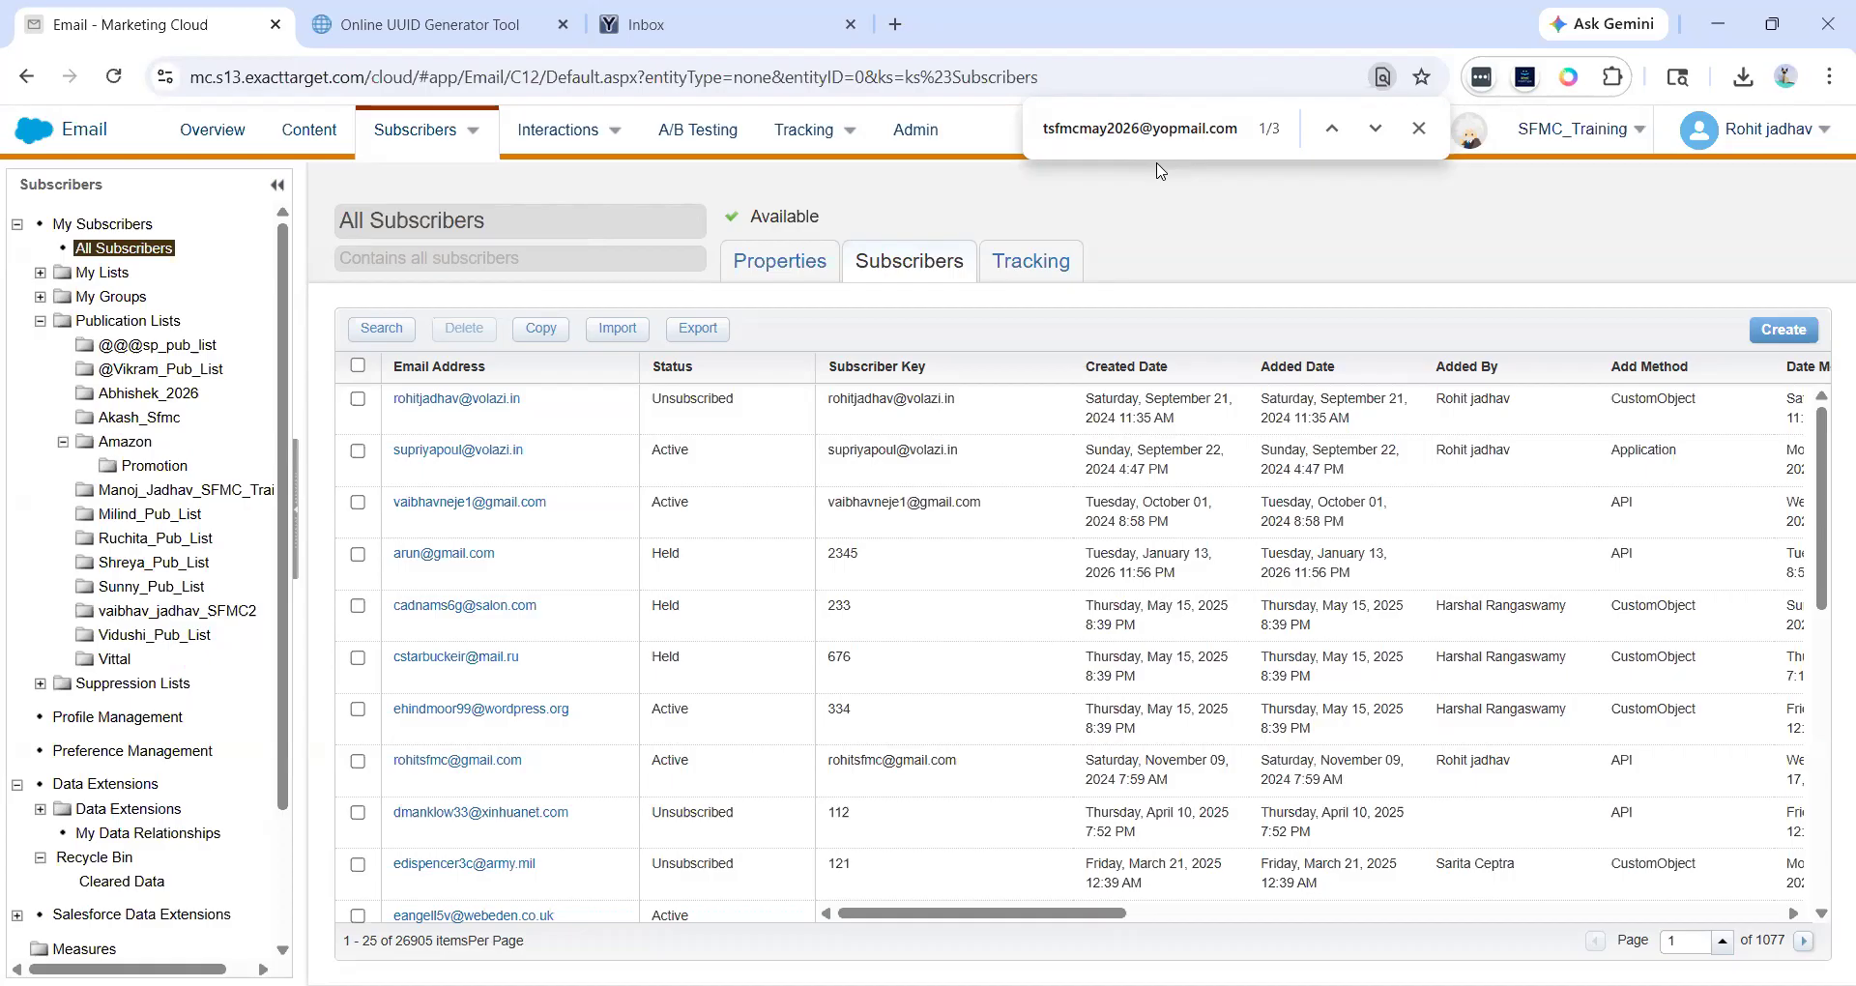
key(alt+Tab)
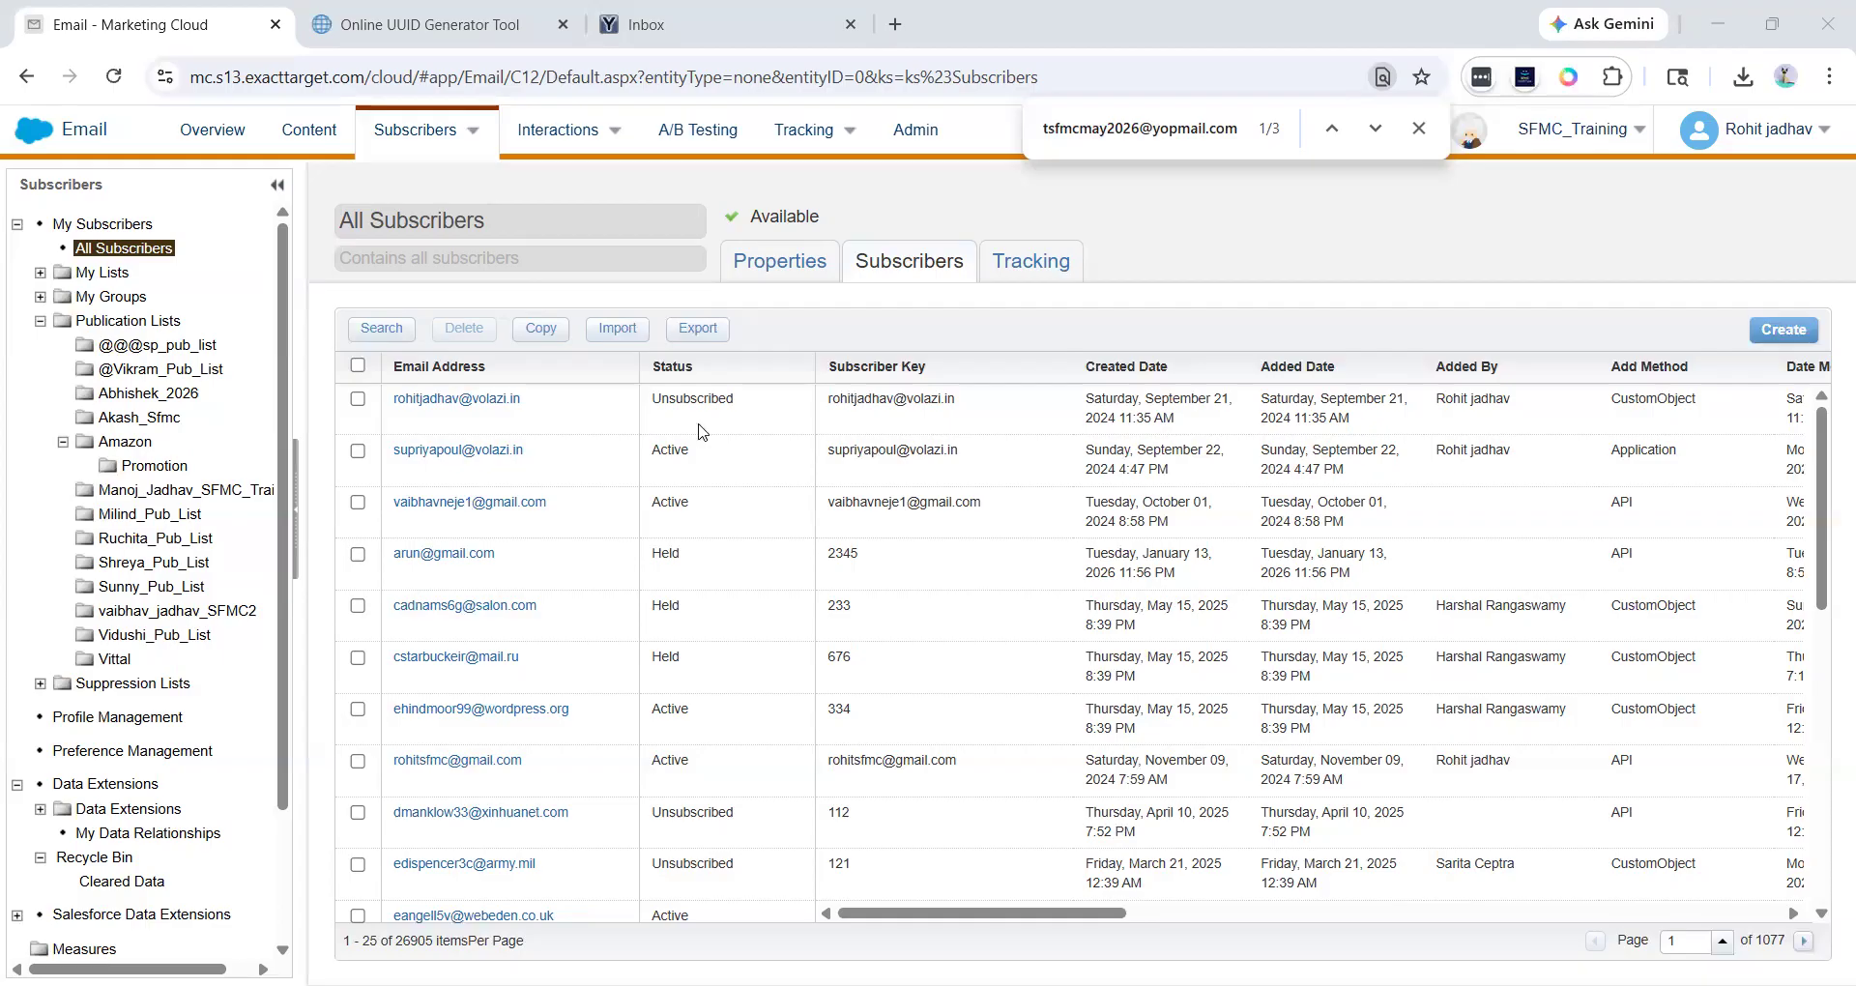
- Select the Held subscriber with subscriber key 109 and delete it from this list only, not from all lists
scroll(418, 639, down, 8)
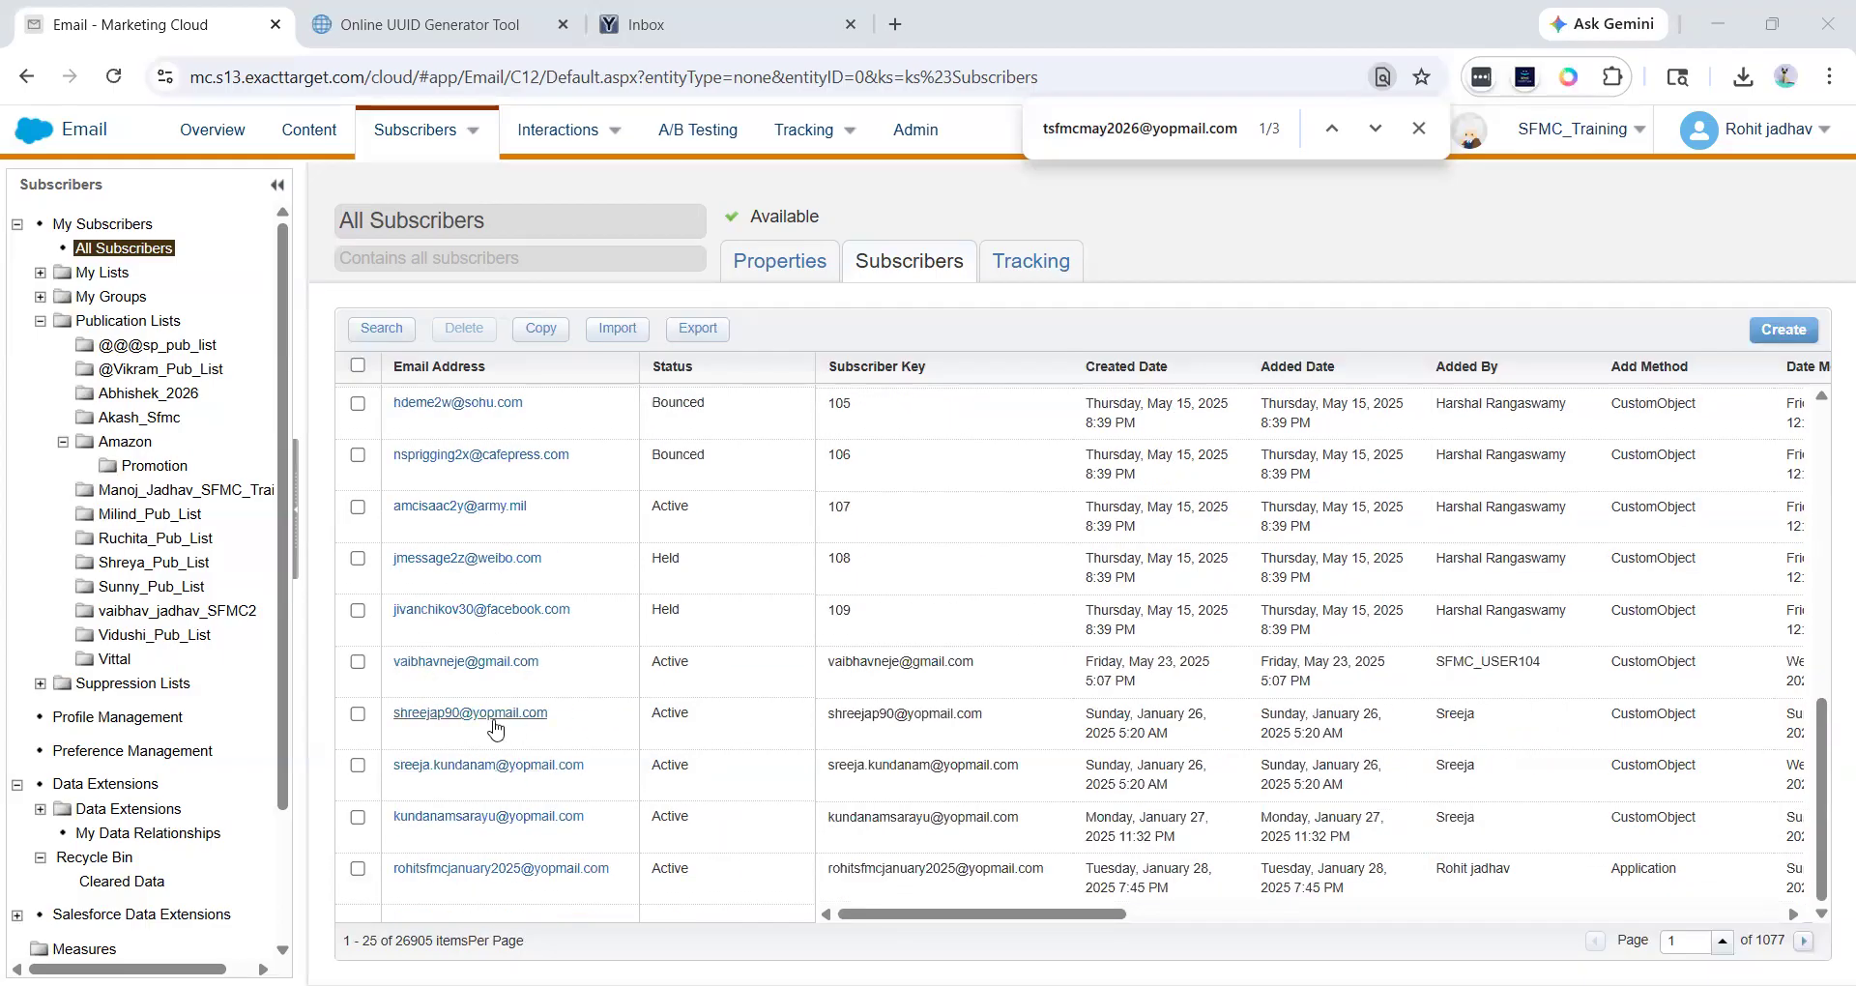
click(358, 610)
click(463, 329)
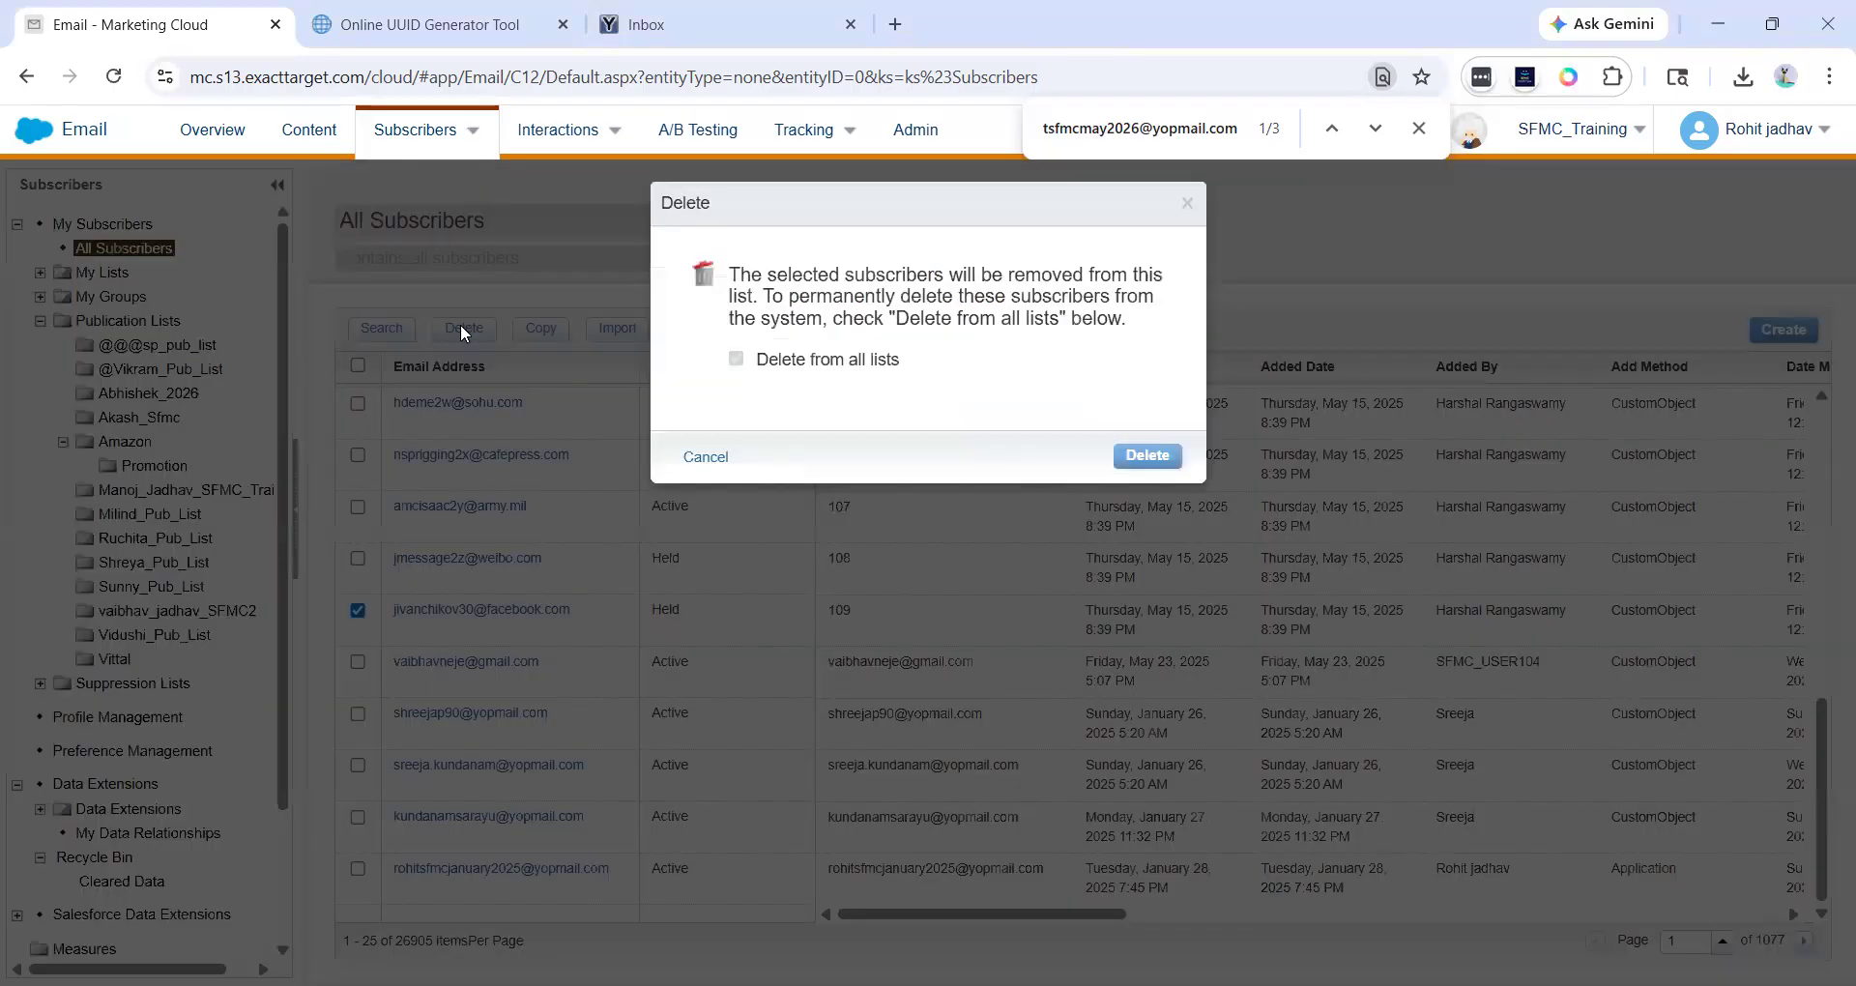
drag(729, 275, 769, 281)
click(769, 281)
click(1142, 464)
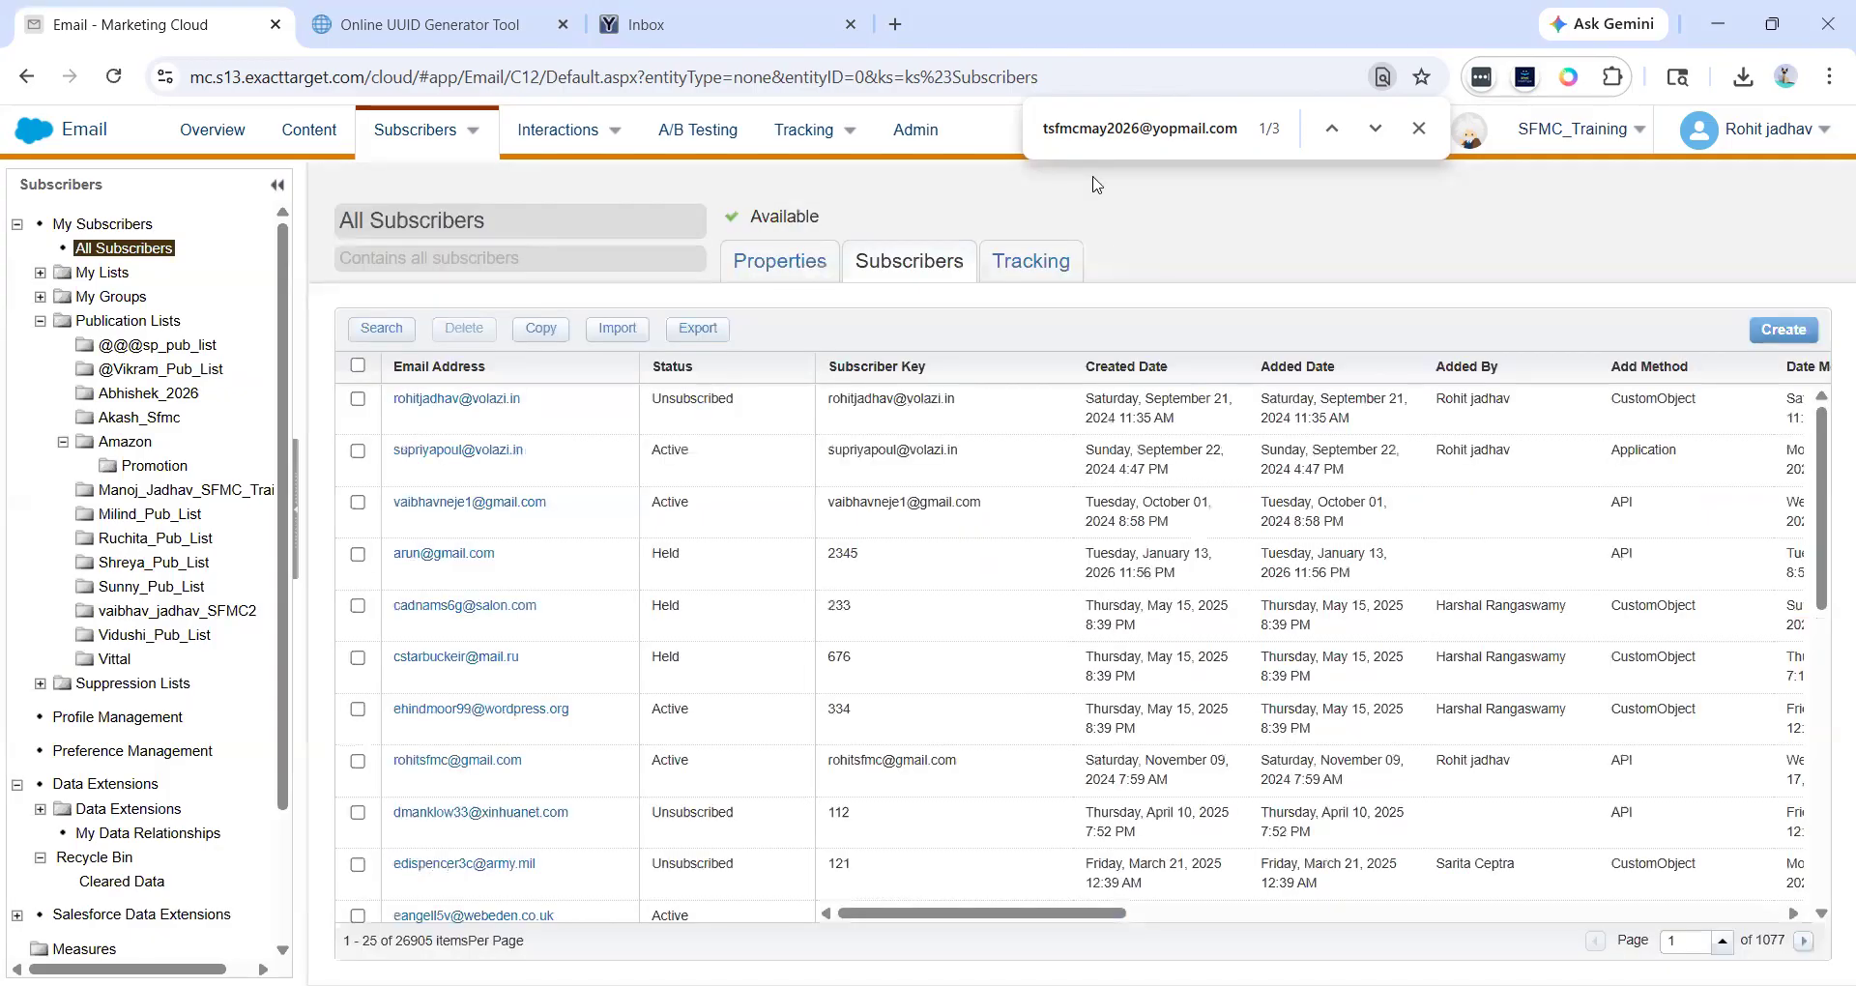
click(1116, 55)
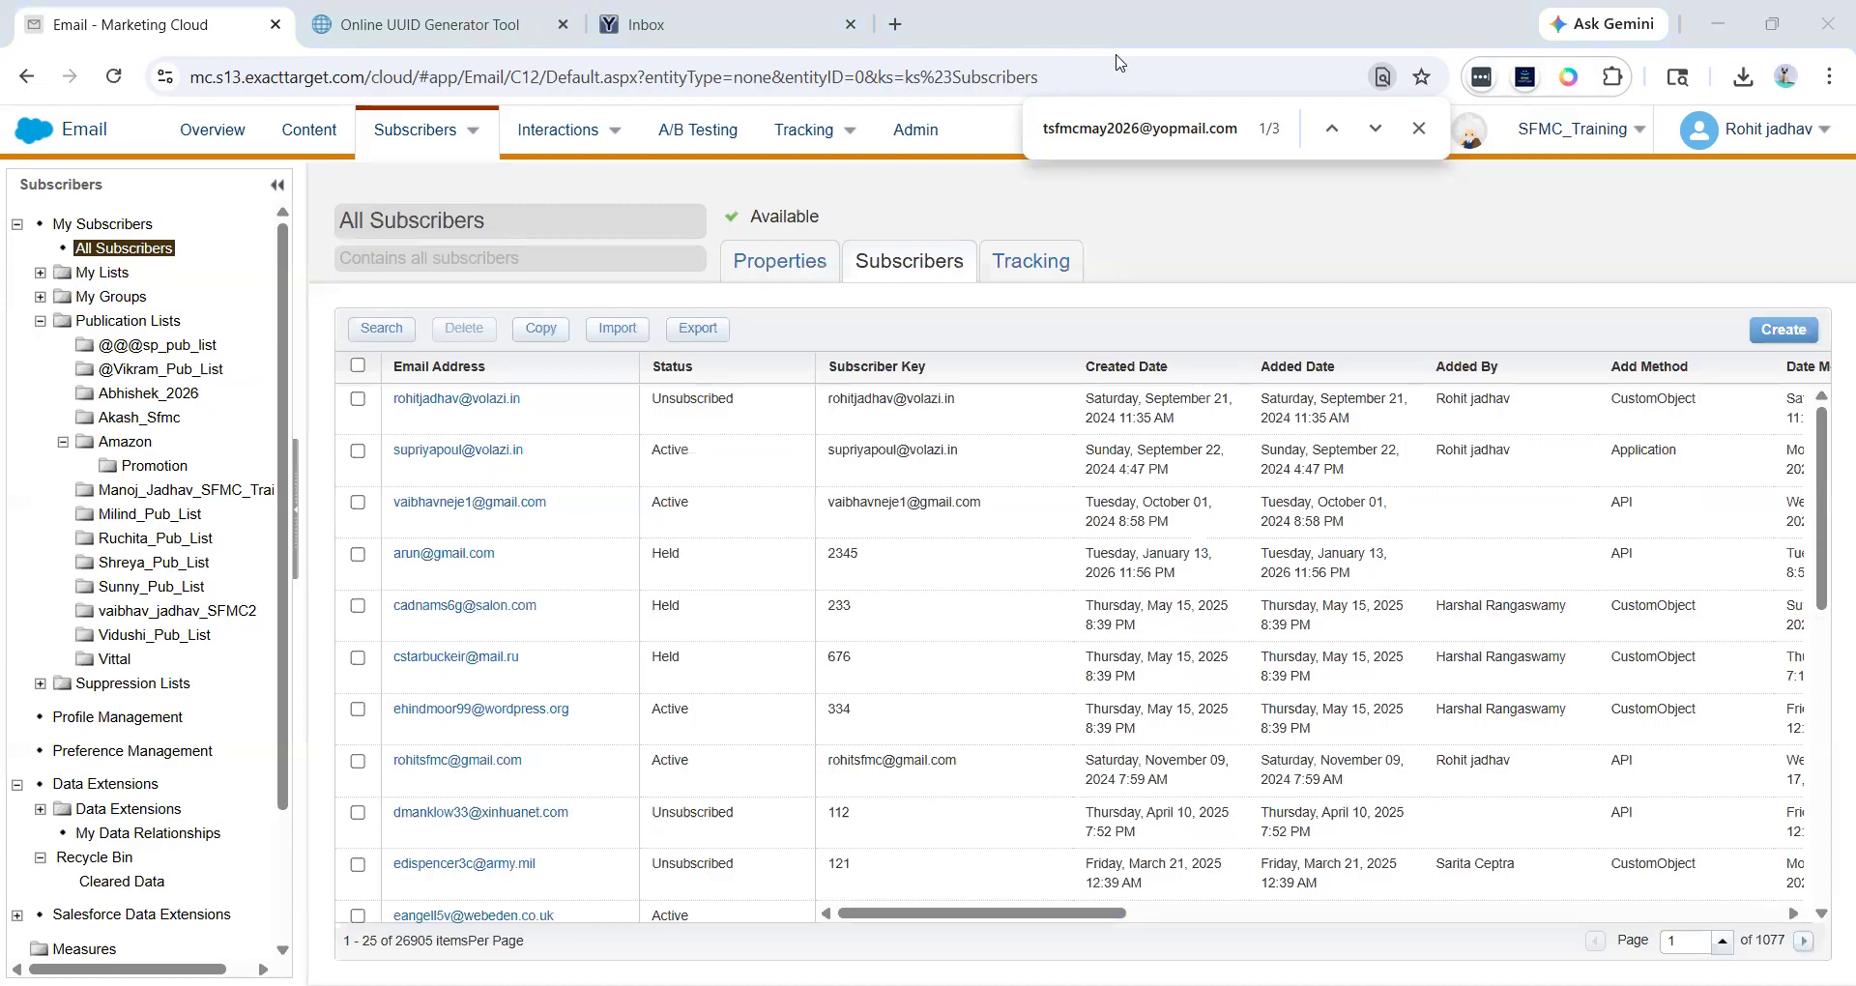